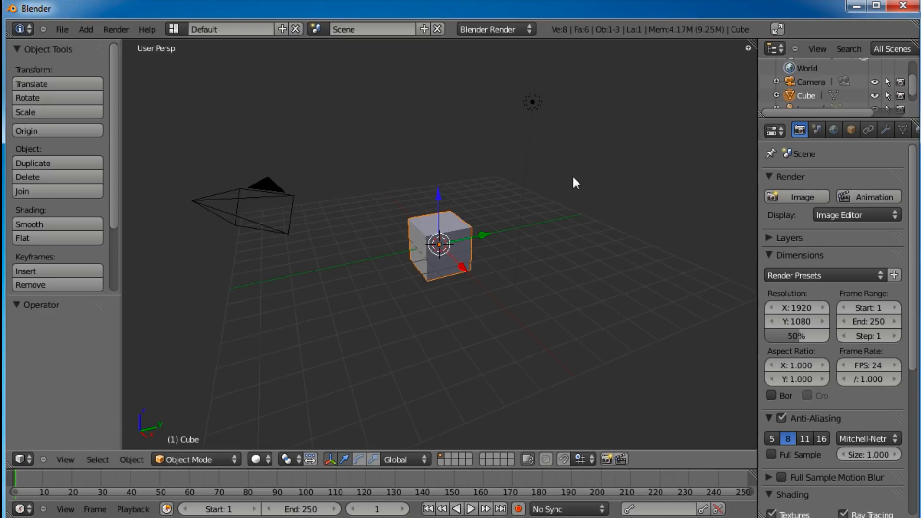
Step: Enter edit mode on the default cube and subdivide all of its faces with 5 cuts
{"action": "key", "text": "KP_1"}
{"action": "scroll", "coordinate": [573, 177], "scroll_direction": "up", "scroll_amount": 6}
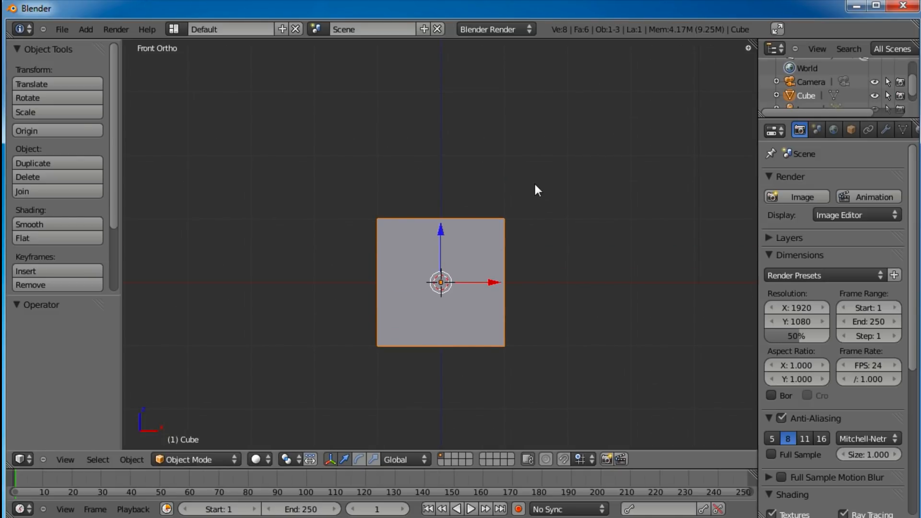
{"action": "middle_click_drag", "start_coordinate": [489, 232], "coordinate": [488, 197], "text": "shift"}
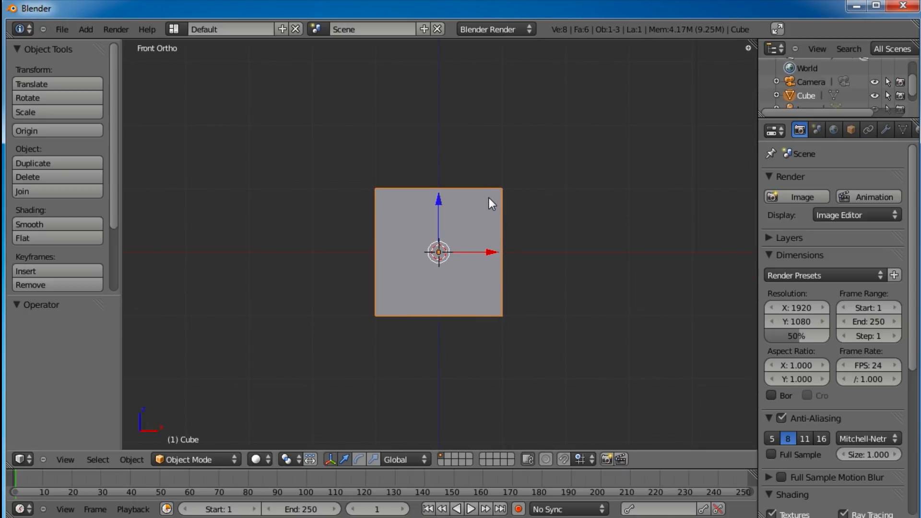
{"action": "middle_click_drag", "start_coordinate": [511, 165], "coordinate": [422, 306]}
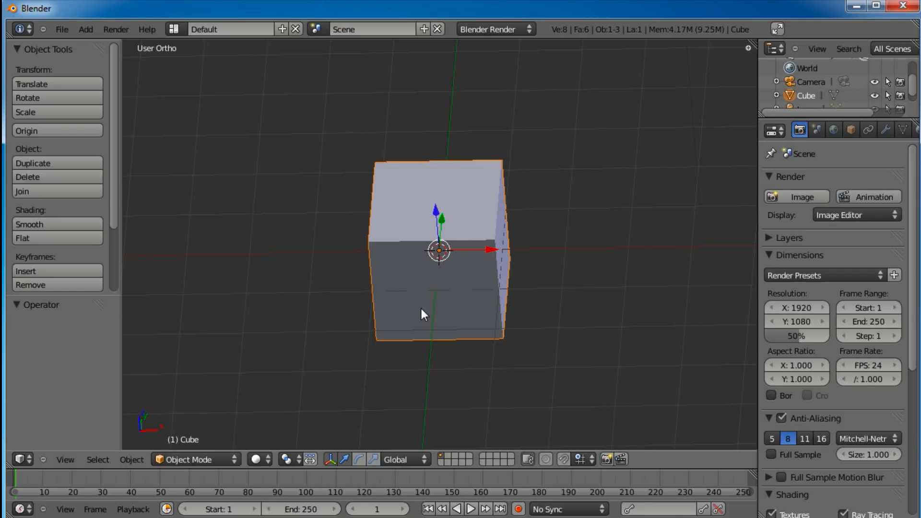
{"action": "middle_click_drag", "start_coordinate": [608, 291], "coordinate": [457, 335]}
{"action": "key", "text": "Tab"}
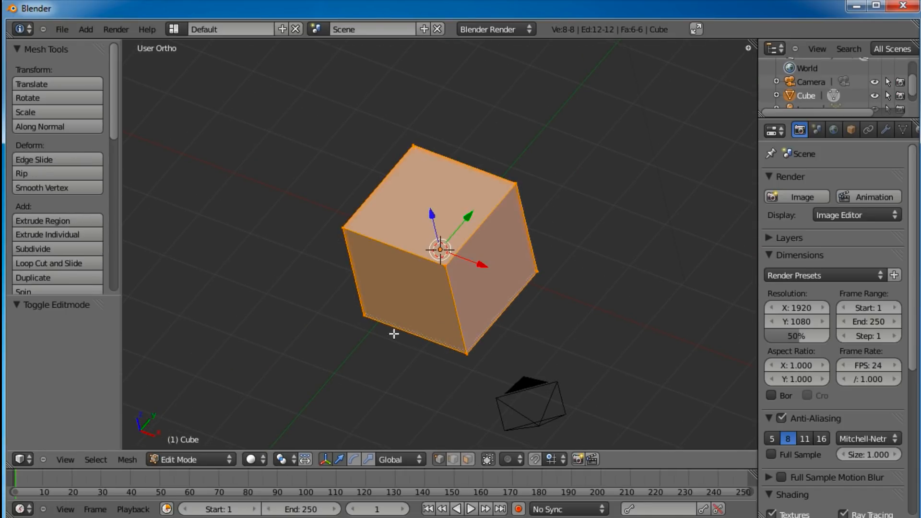
{"action": "key", "text": "w"}
{"action": "left_click", "coordinate": [278, 271]}
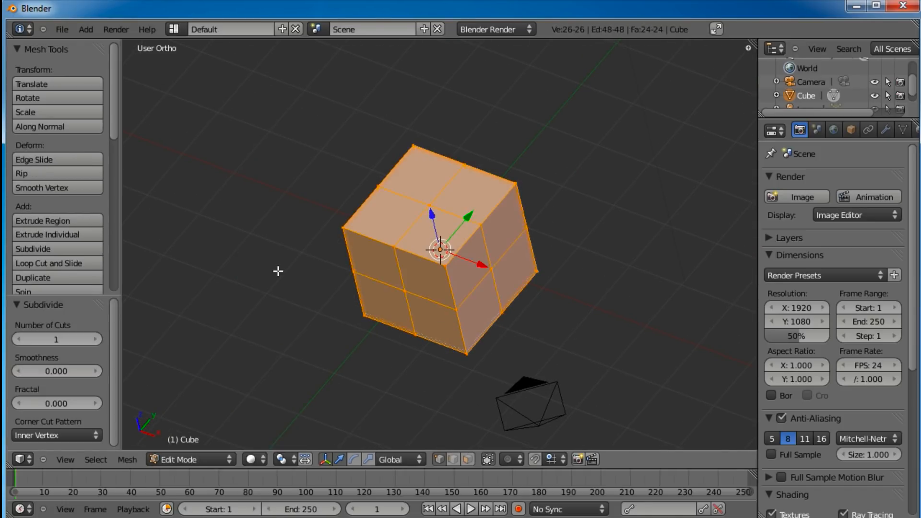
{"action": "left_click", "coordinate": [96, 340]}
{"action": "left_click", "coordinate": [96, 340]}
{"action": "left_click", "coordinate": [96, 340]}
{"action": "left_click", "coordinate": [97, 340]}
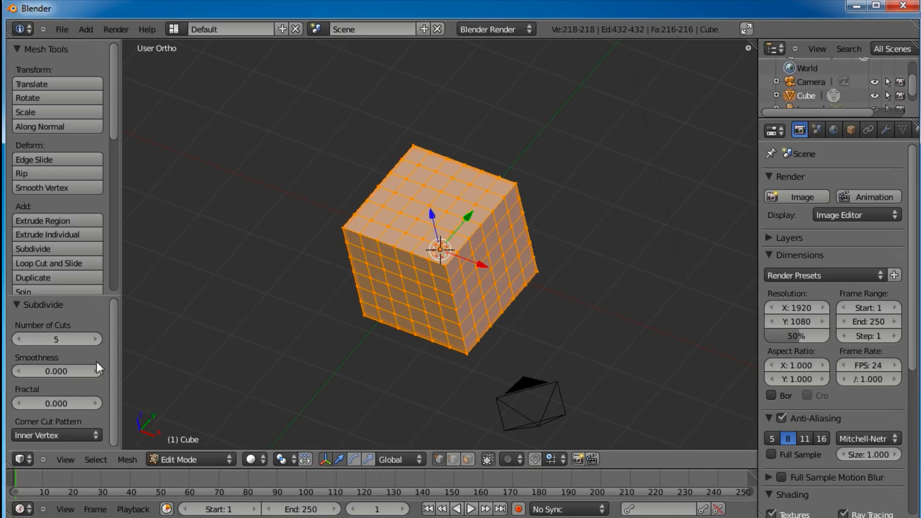
Step: Round the subdivided cube by setting the subdivision smoothness to 1.070
{"action": "left_click_drag", "start_coordinate": [58, 373], "coordinate": [111, 373]}
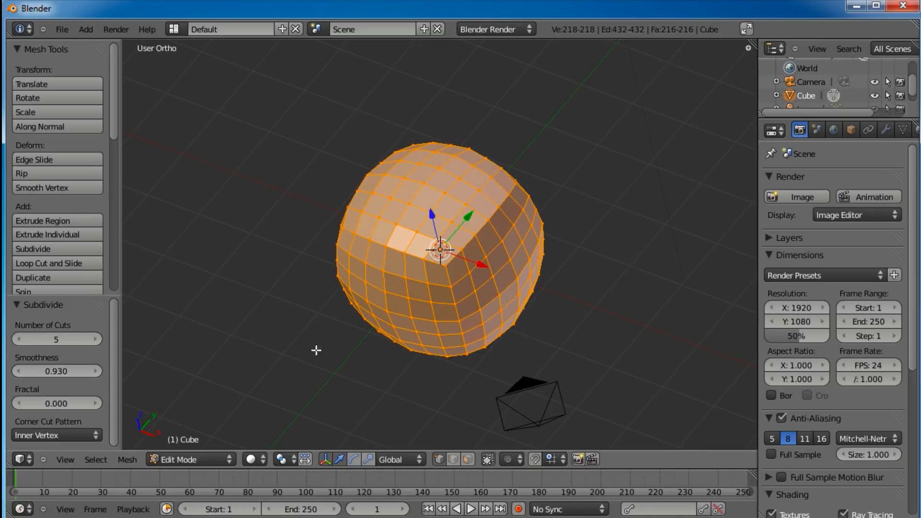
{"action": "key", "text": "KP_1"}
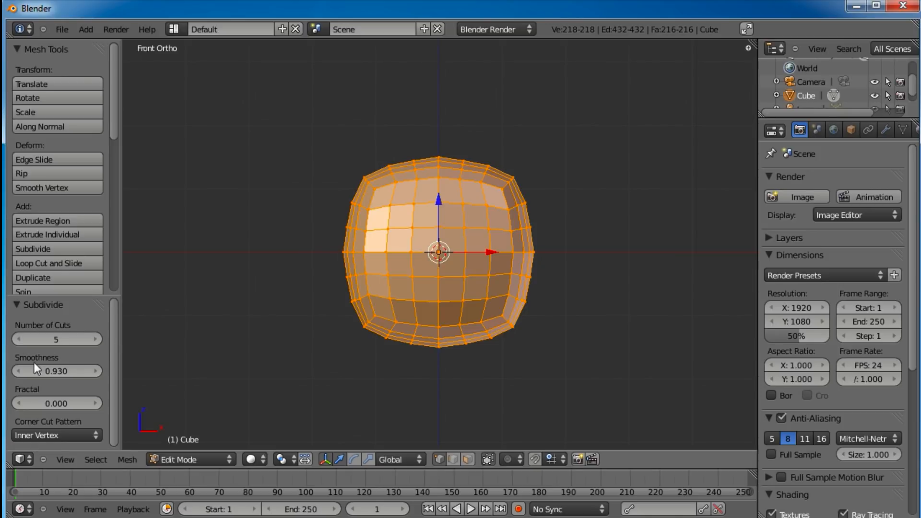
{"action": "left_click_drag", "start_coordinate": [63, 373], "coordinate": [71, 374]}
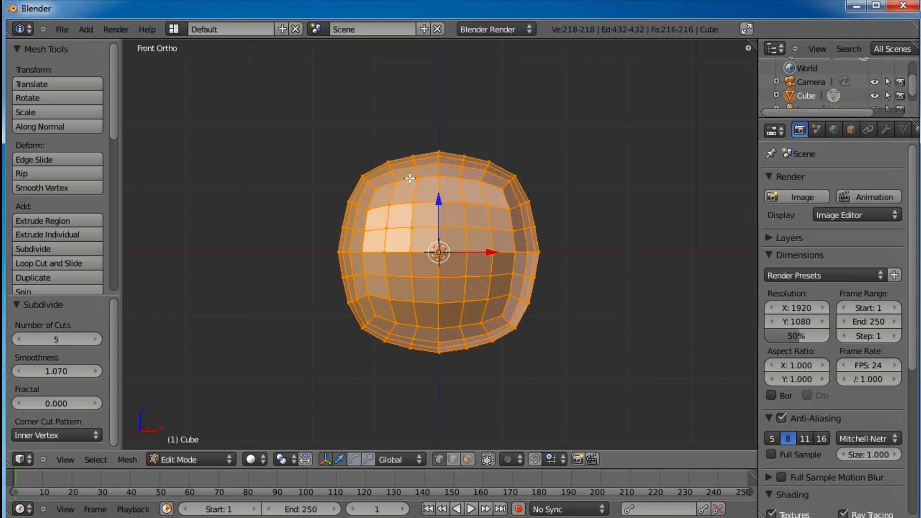
Step: In front view, delete all vertices on the negative X side of the mesh, keeping the centre seam
{"action": "key", "text": "a"}
{"action": "key", "text": "b"}
{"action": "left_click_drag", "start_coordinate": [431, 133], "coordinate": [273, 397]}
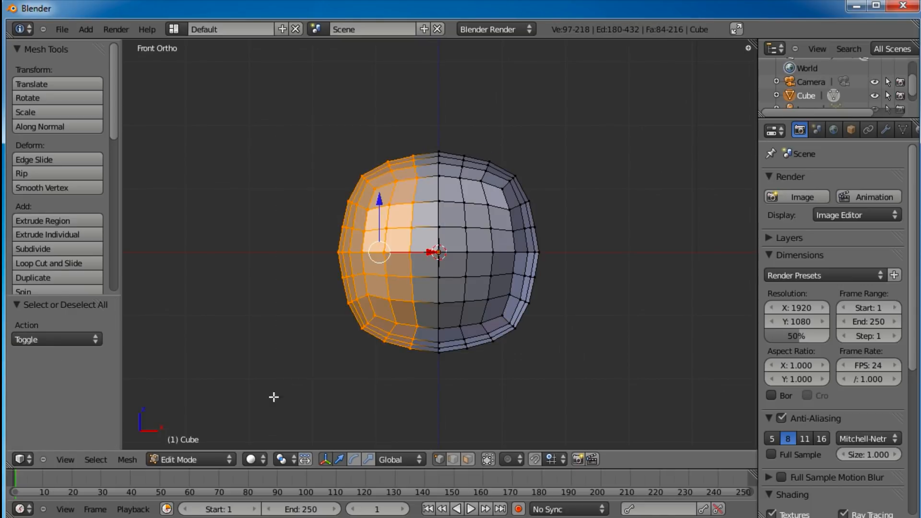
{"action": "key", "text": "x"}
{"action": "left_click", "coordinate": [471, 275]}
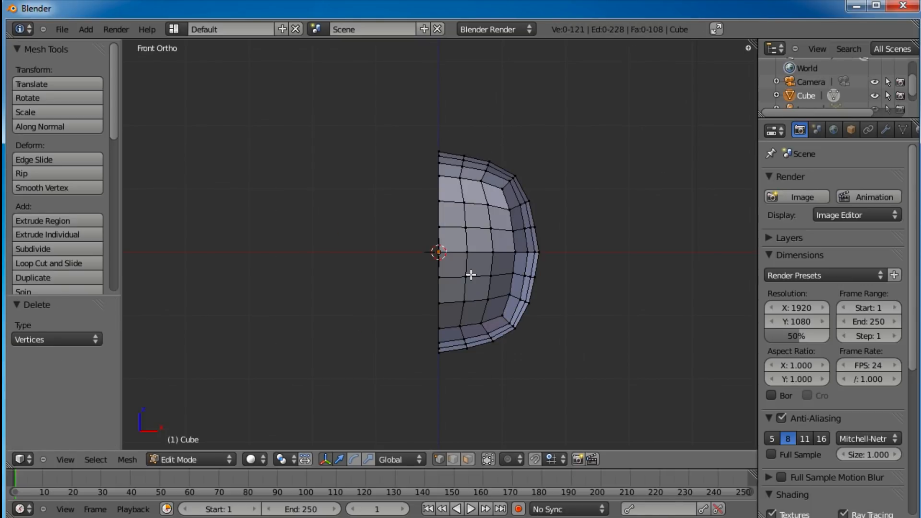
Step: Add a Mirror modifier on the X axis to the half mesh
{"action": "left_click", "coordinate": [886, 128]}
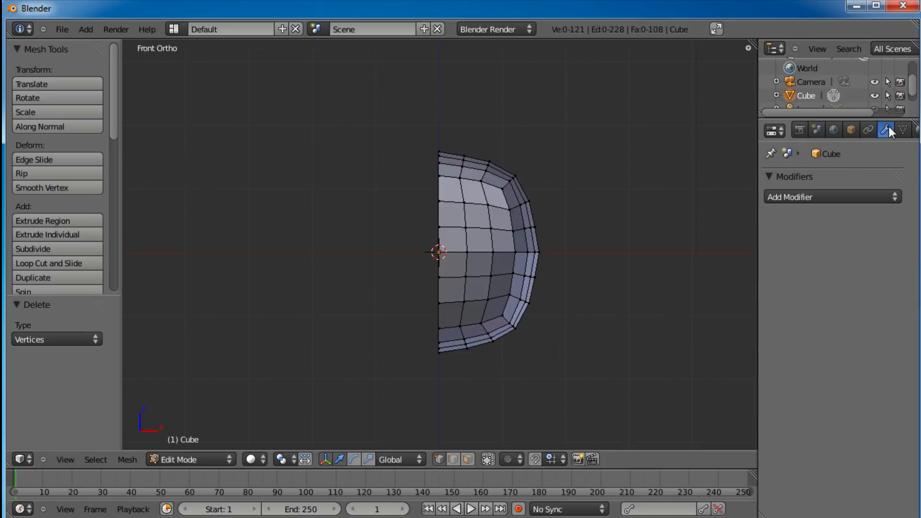
{"action": "left_click", "coordinate": [813, 198]}
{"action": "left_click", "coordinate": [622, 338]}
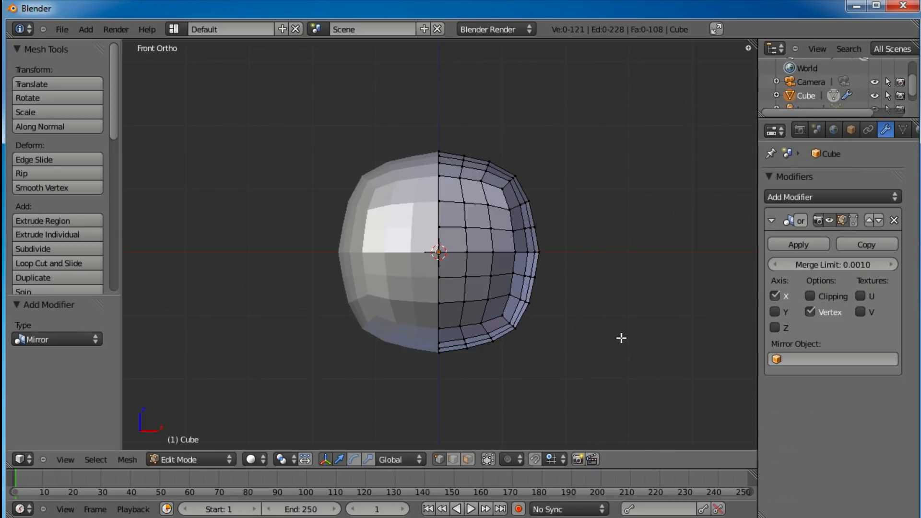
Step: Turn off the grid floor display in the 3D view
{"action": "middle_click_drag", "start_coordinate": [491, 329], "coordinate": [525, 329]}
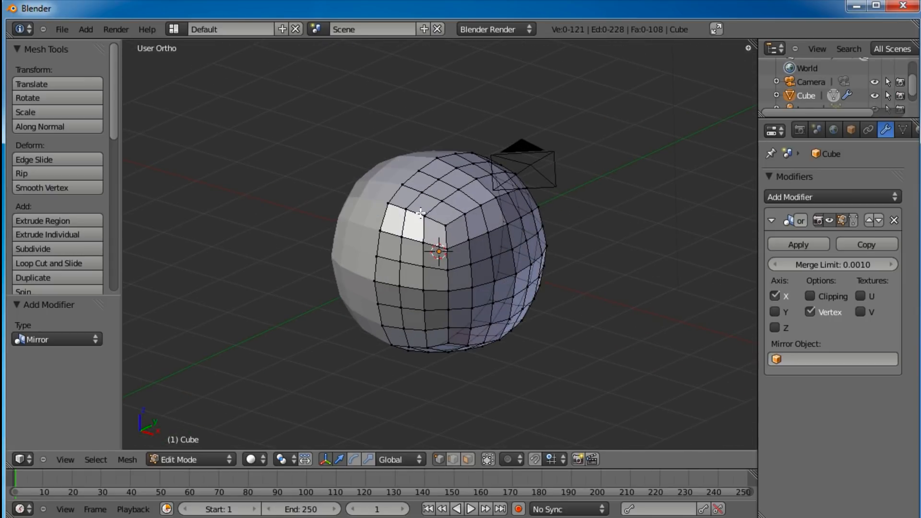
{"action": "key", "text": "n"}
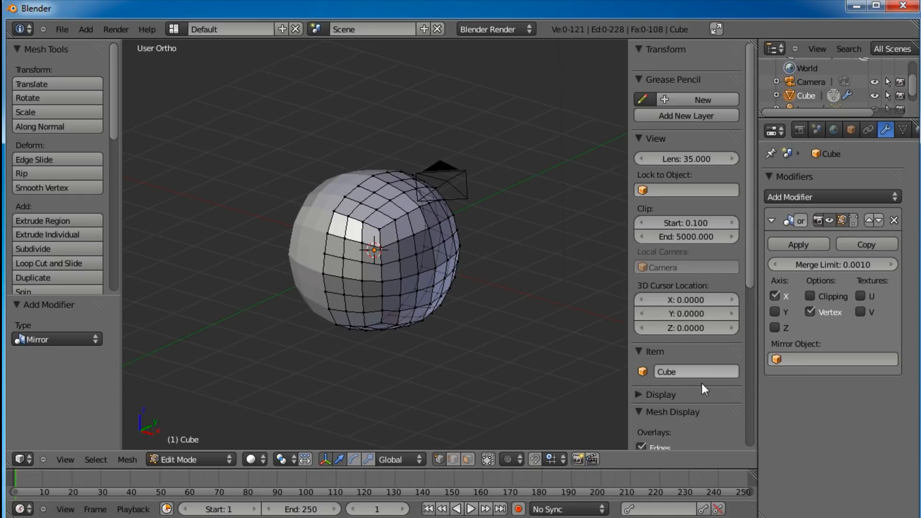
{"action": "scroll", "coordinate": [702, 384], "scroll_direction": "down", "scroll_amount": 4}
{"action": "left_click", "coordinate": [639, 303]}
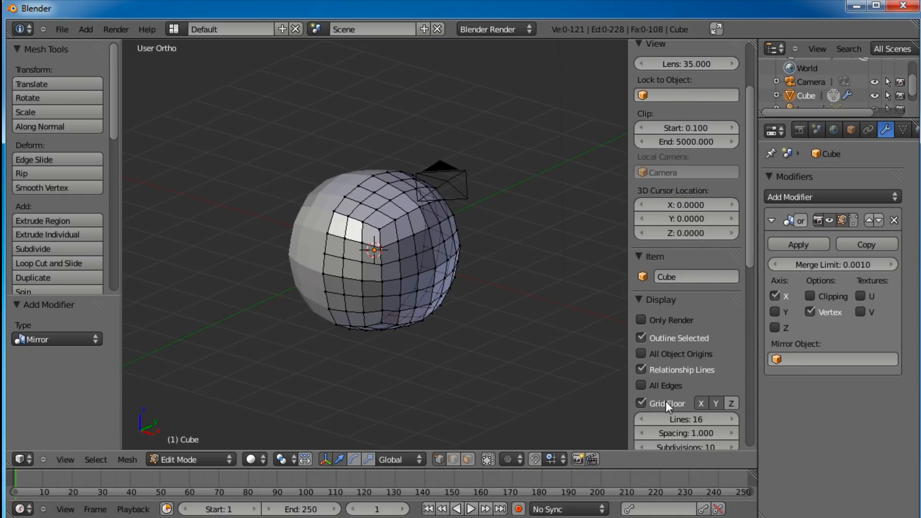
{"action": "left_click", "coordinate": [642, 404]}
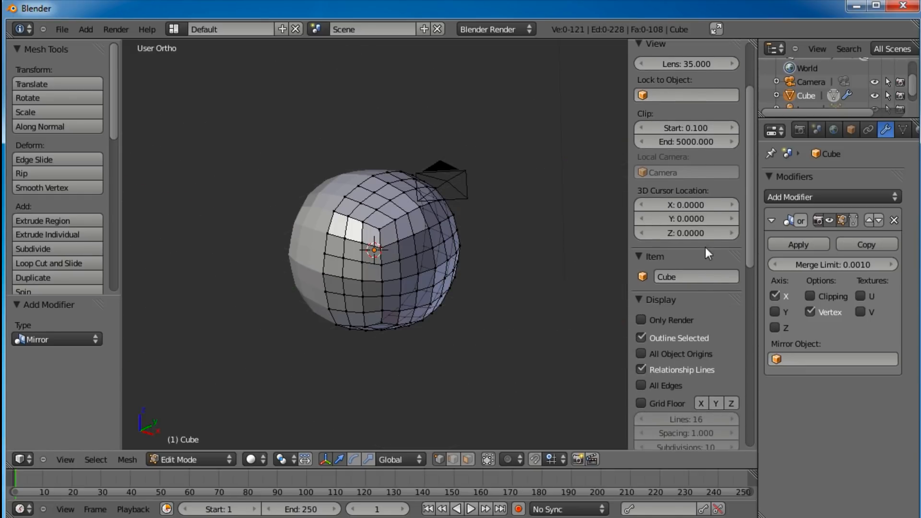
{"action": "key", "text": "n"}
Step: Set the right side view with nothing selected and enable proportional editing
{"action": "scroll", "coordinate": [523, 347], "scroll_direction": "down", "scroll_amount": 2}
{"action": "middle_click_drag", "start_coordinate": [523, 347], "coordinate": [476, 266]}
{"action": "key", "text": "KP_3"}
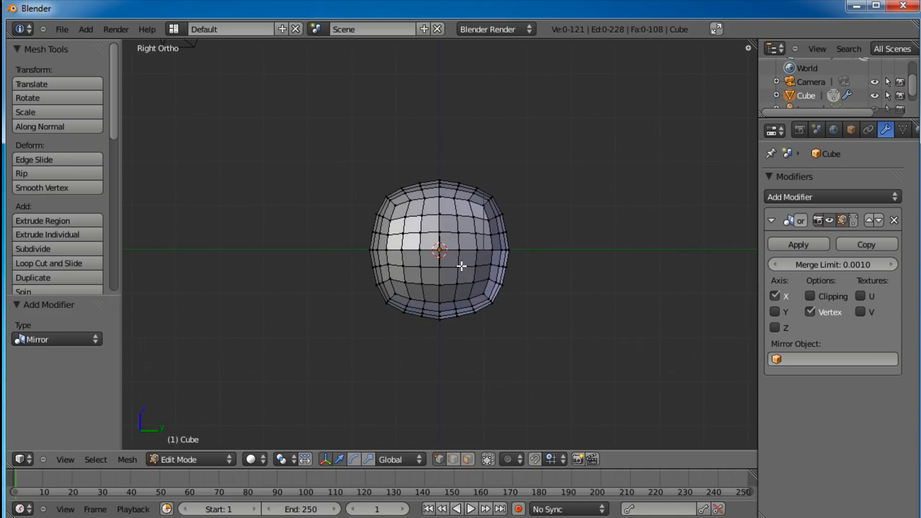
{"action": "scroll", "coordinate": [461, 266], "scroll_direction": "up", "scroll_amount": 2}
{"action": "key", "text": "a"}
{"action": "key", "text": "a"}
{"action": "key", "text": "b"}
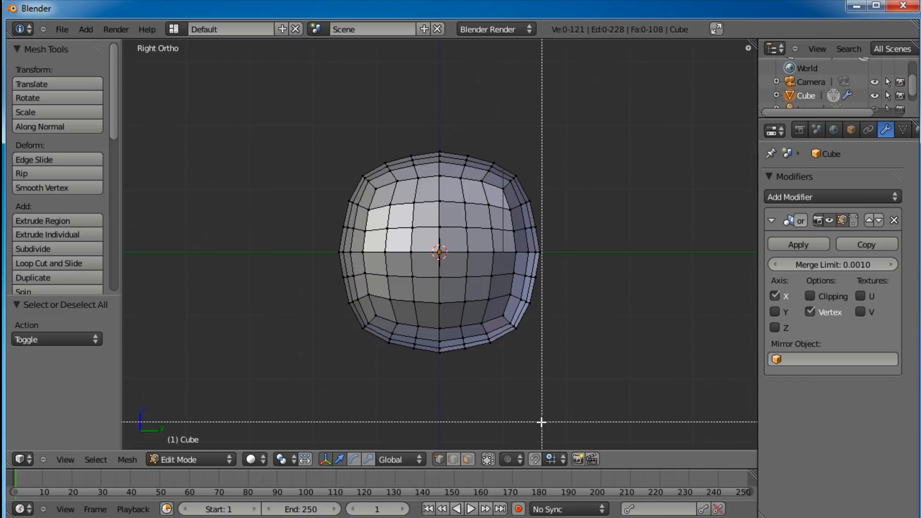
{"action": "left_click", "coordinate": [517, 461]}
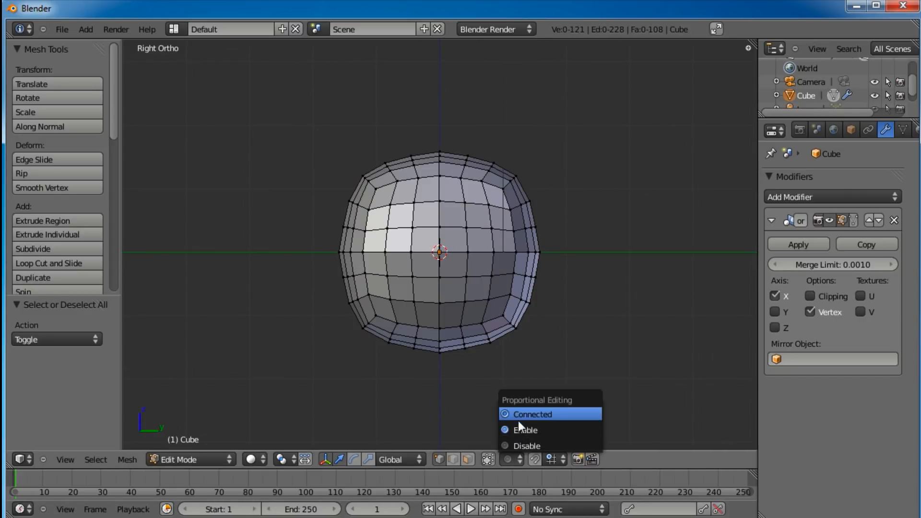
{"action": "left_click", "coordinate": [521, 429]}
Step: Move the mesh's lower back corner vertices up about 0.55 and forward about 0.22 with smooth falloff
{"action": "key", "text": "b"}
{"action": "left_click_drag", "start_coordinate": [526, 305], "coordinate": [499, 353]}
{"action": "key", "text": "g"}
{"action": "scroll", "coordinate": [555, 325], "scroll_direction": "down", "scroll_amount": 10}
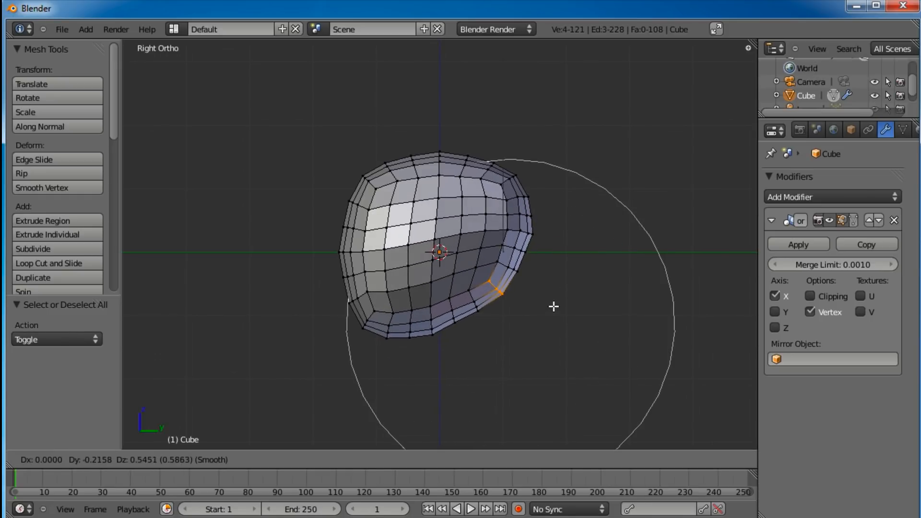
{"action": "left_click", "coordinate": [552, 304]}
{"action": "key", "text": "a"}
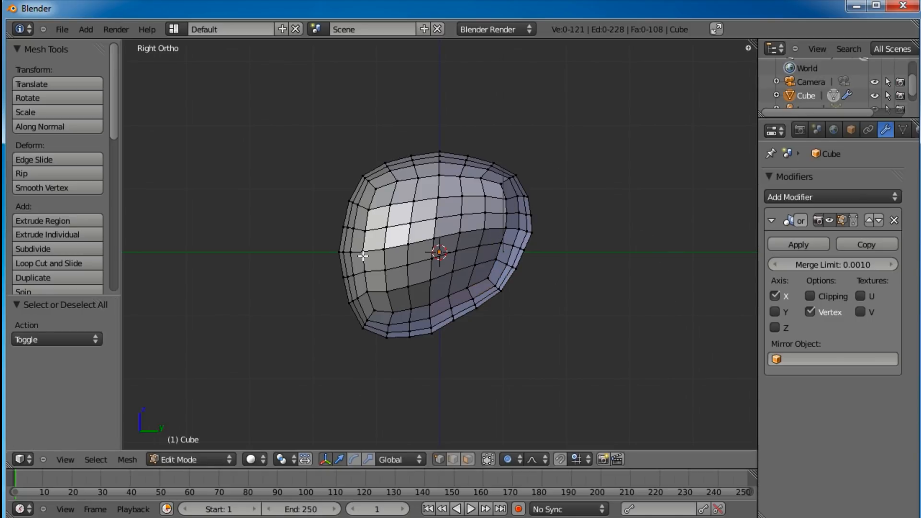
Step: Move the lower front corner vertices forward about 0.26 and up about 0.19, using a smaller proportional falloff radius
{"action": "key", "text": "b"}
{"action": "left_click_drag", "start_coordinate": [382, 274], "coordinate": [326, 341]}
{"action": "key", "text": "a"}
{"action": "key", "text": "b"}
{"action": "left_click_drag", "start_coordinate": [378, 288], "coordinate": [334, 338]}
{"action": "key", "text": "g"}
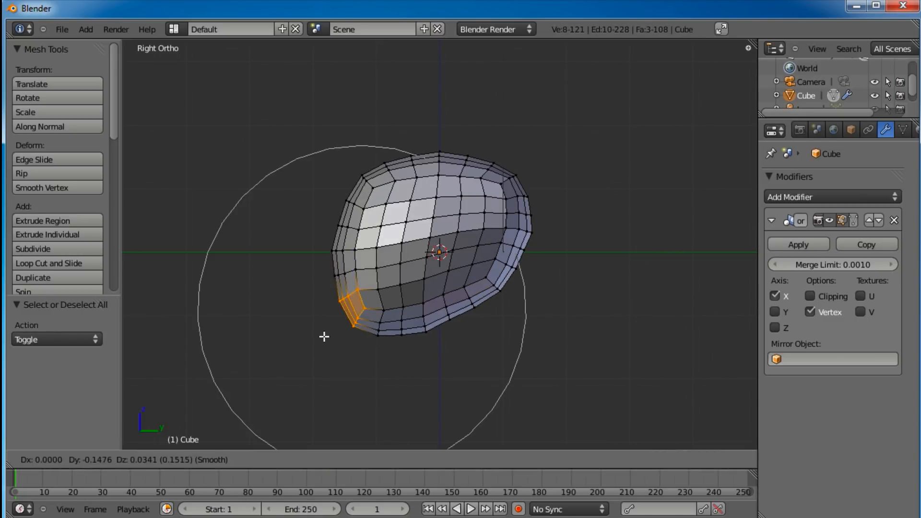
{"action": "scroll", "coordinate": [328, 329], "scroll_direction": "up", "scroll_amount": 4}
{"action": "scroll", "coordinate": [328, 329], "scroll_direction": "up", "scroll_amount": 1}
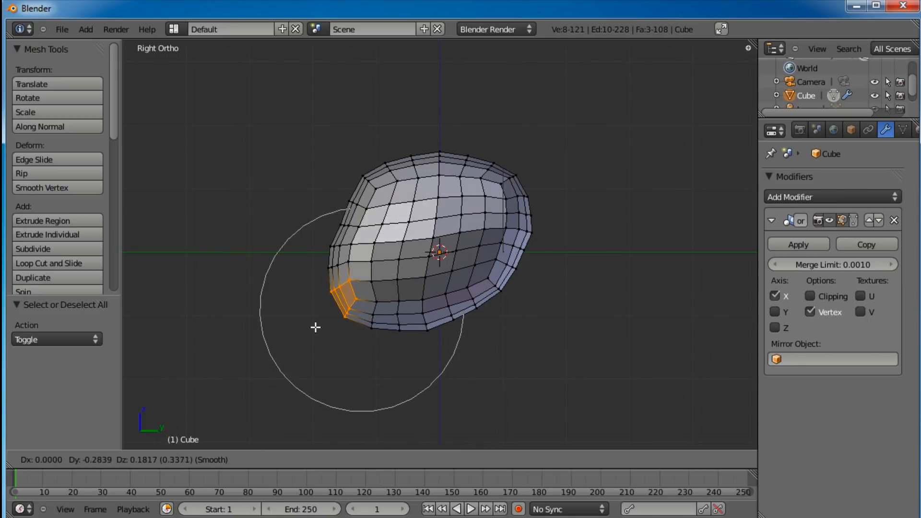
{"action": "scroll", "coordinate": [317, 325], "scroll_direction": "up", "scroll_amount": 1}
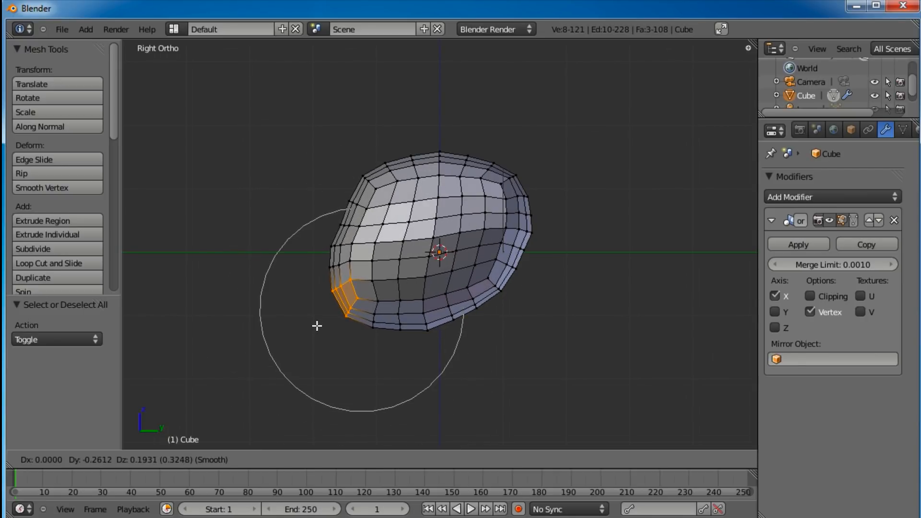
{"action": "left_click", "coordinate": [319, 325]}
Step: Lower a small group of vertices on the upper front edge slightly with proportional falloff
{"action": "key", "text": "a"}
{"action": "key", "text": "a"}
{"action": "key", "text": "a"}
{"action": "key", "text": "a"}
{"action": "key", "text": "a"}
{"action": "key", "text": "b"}
{"action": "left_click_drag", "start_coordinate": [408, 154], "coordinate": [389, 184]}
{"action": "key", "text": "g"}
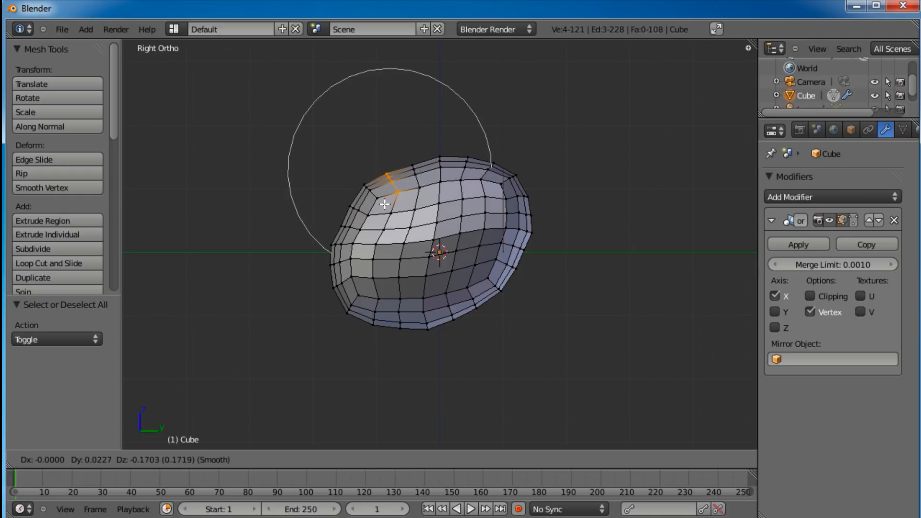
{"action": "left_click", "coordinate": [386, 196]}
Step: Move the upper back vertices about 0.10 forward and 0.07 down with proportional falloff, and clear the selection
{"action": "key", "text": "a"}
{"action": "key", "text": "b"}
{"action": "left_click_drag", "start_coordinate": [548, 177], "coordinate": [477, 241]}
{"action": "key", "text": "g"}
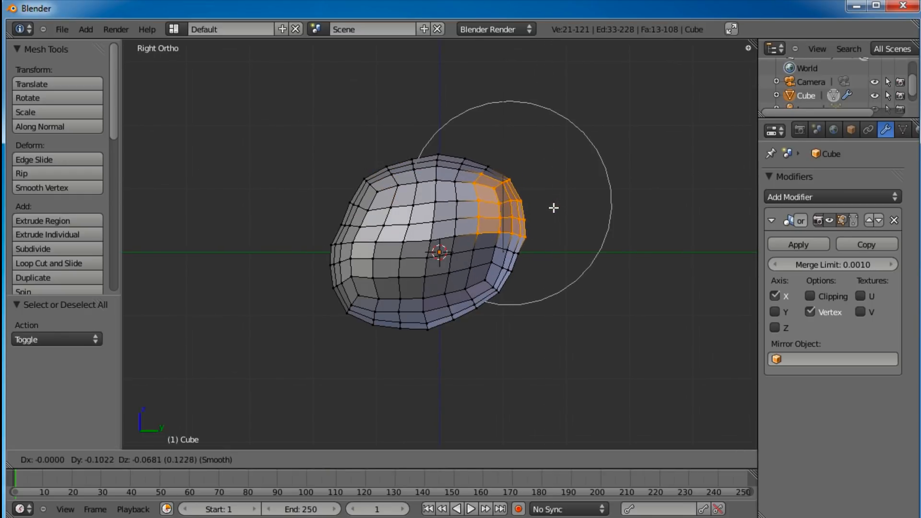
{"action": "left_click", "coordinate": [551, 208]}
{"action": "key", "text": "a"}
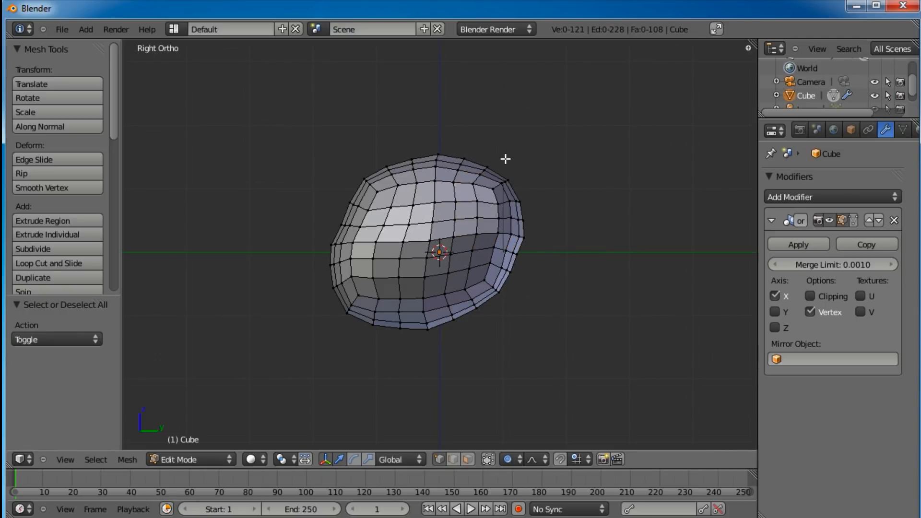
Step: In top view, scale all vertices except the centre seam to 0.883 along X with mirror clipping enabled
{"action": "key", "text": "KP_7"}
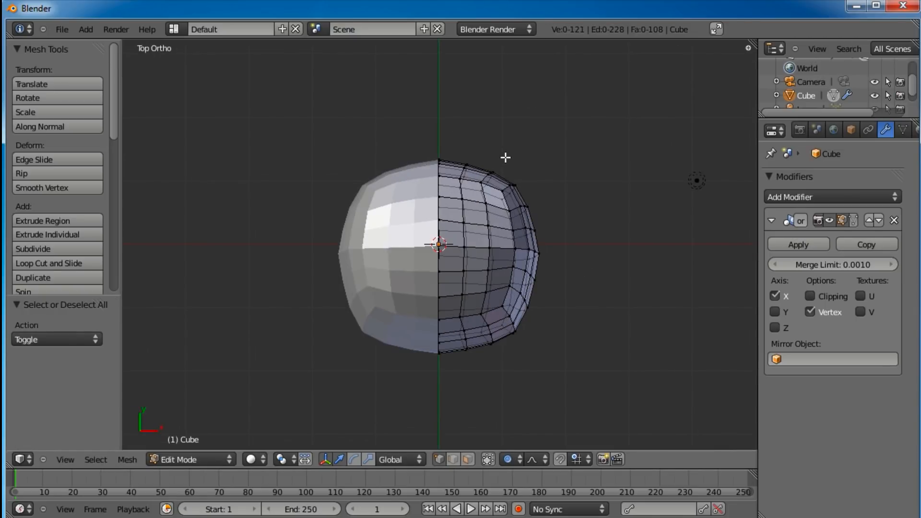
{"action": "key", "text": "a"}
{"action": "key", "text": "a"}
{"action": "left_click_drag", "start_coordinate": [560, 138], "coordinate": [457, 370]}
{"action": "key", "text": "s"}
{"action": "key", "text": "x"}
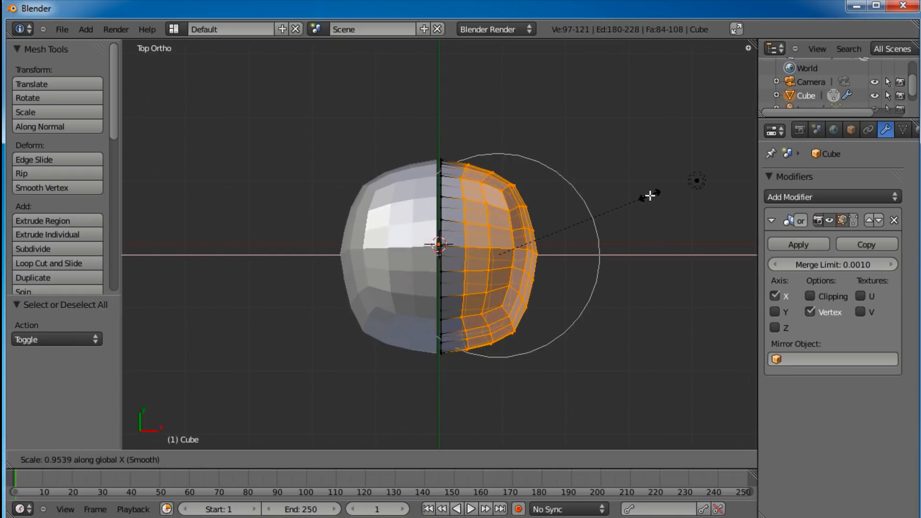
{"action": "left_click", "coordinate": [648, 196]}
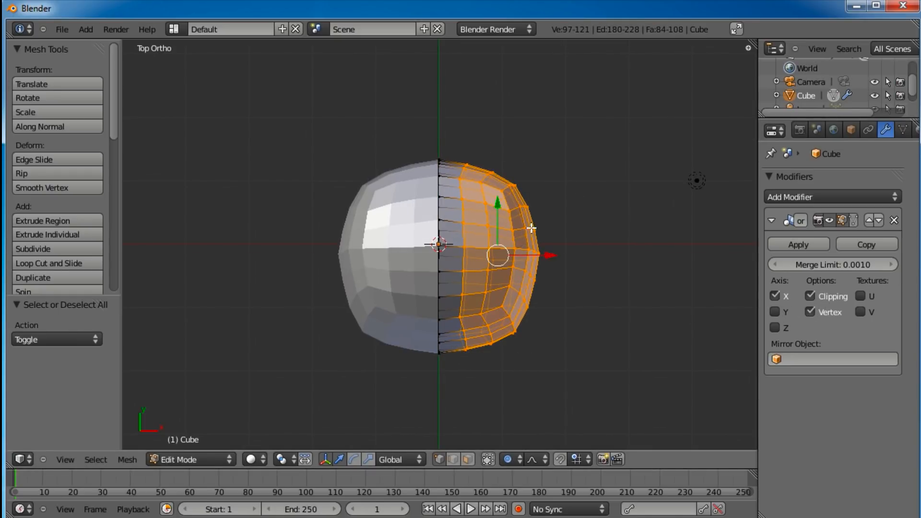
{"action": "key", "text": "s"}
{"action": "key", "text": "x"}
{"action": "left_click", "coordinate": [556, 238]}
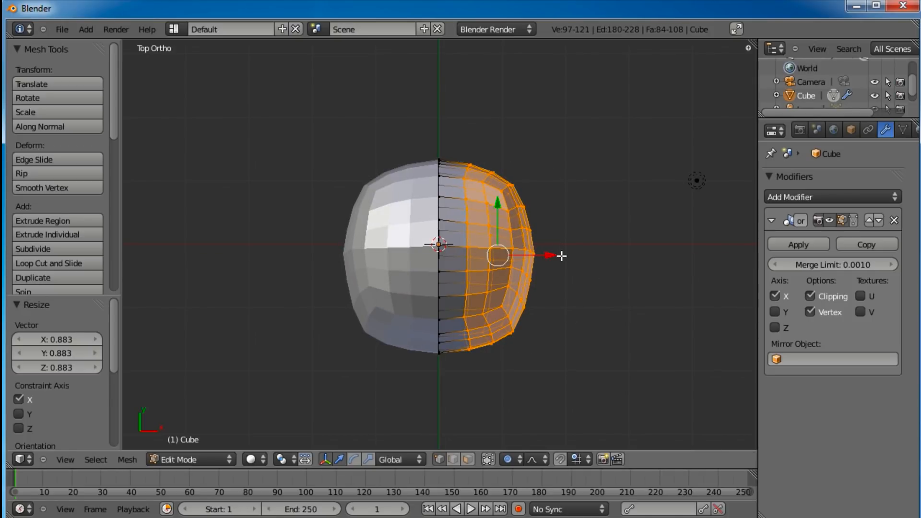
Step: Move the selected vertices along X slightly toward the centre seam and leave edit mode
{"action": "key", "text": "g"}
{"action": "key", "text": "x"}
{"action": "left_click", "coordinate": [549, 256]}
{"action": "mouse_move", "coordinate": [485, 301]}
{"action": "middle_mouse_down"}
{"action": "mouse_move", "coordinate": [530, 189]}
{"action": "mouse_move", "coordinate": [482, 269]}
{"action": "mouse_move", "coordinate": [533, 191]}
{"action": "mouse_move", "coordinate": [479, 259]}
{"action": "mouse_move", "coordinate": [385, 288]}
{"action": "mouse_move", "coordinate": [494, 294]}
{"action": "mouse_move", "coordinate": [494, 318]}
{"action": "mouse_move", "coordinate": [502, 229]}
{"action": "mouse_move", "coordinate": [596, 240]}
{"action": "mouse_move", "coordinate": [540, 248]}
{"action": "middle_mouse_up"}
{"action": "key", "text": "Tab"}
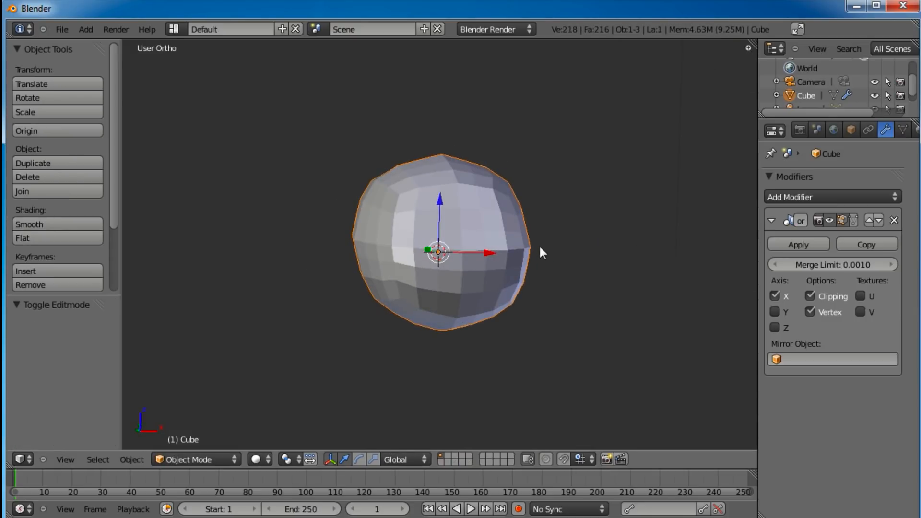
Step: In front view, move the vertex beside the centre seam above the origin -0.059 along X and 0.050 along Z with a smaller proportional falloff
{"action": "key", "text": "KP_1"}
{"action": "scroll", "coordinate": [547, 249], "scroll_direction": "up", "scroll_amount": 3}
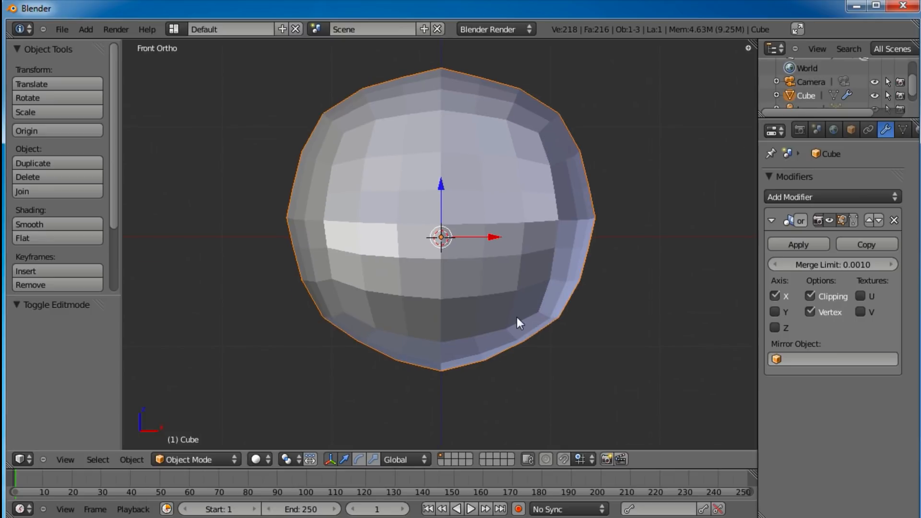
{"action": "key", "text": "Tab"}
{"action": "scroll", "coordinate": [513, 324], "scroll_direction": "up", "scroll_amount": 2}
{"action": "scroll", "coordinate": [502, 293], "scroll_direction": "up", "scroll_amount": 2}
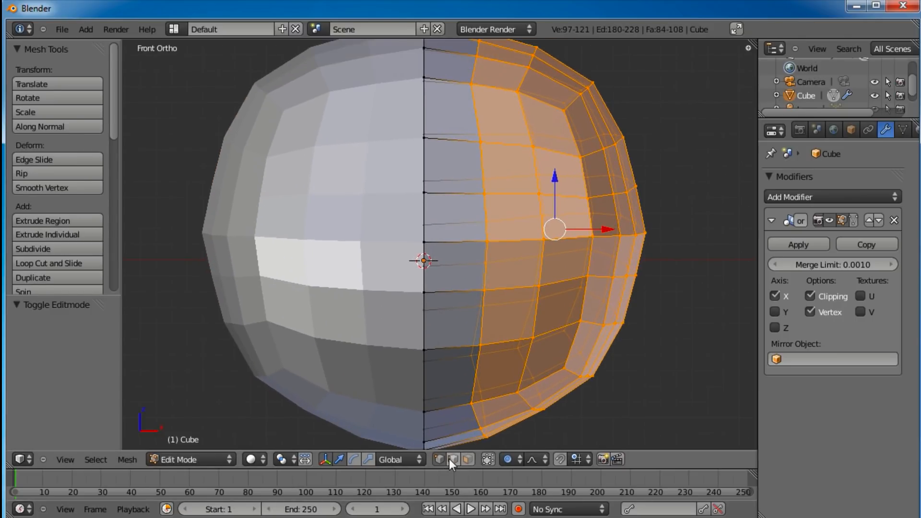
{"action": "scroll", "coordinate": [489, 261], "scroll_direction": "up", "scroll_amount": 2, "text": "shift"}
{"action": "right_click", "coordinate": [485, 236]}
{"action": "key", "text": "g"}
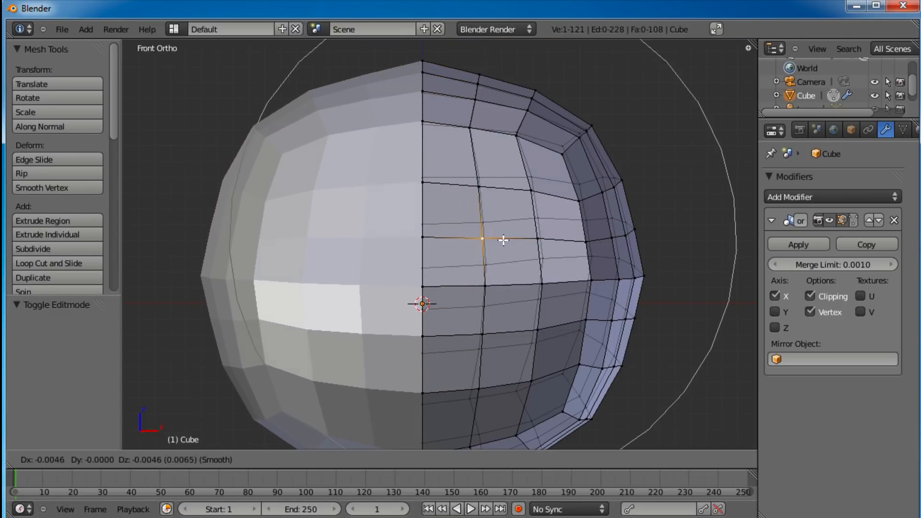
{"action": "scroll", "coordinate": [499, 242], "scroll_direction": "up", "scroll_amount": 4}
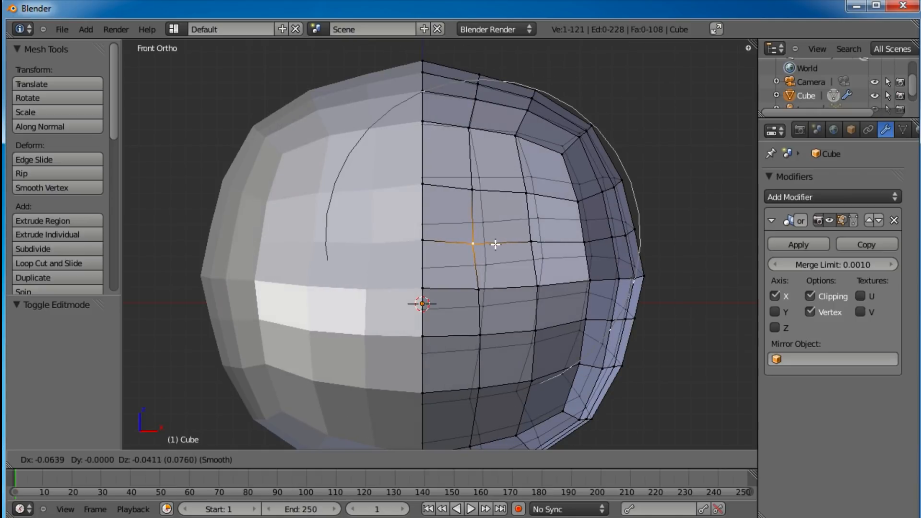
{"action": "left_click", "coordinate": [497, 227]}
Step: Lower the next vertex outward by 0.082 with reduced falloff, and move the one beneath it -0.041 along X and -0.073 along Z
{"action": "right_click", "coordinate": [530, 241]}
{"action": "key", "text": "g"}
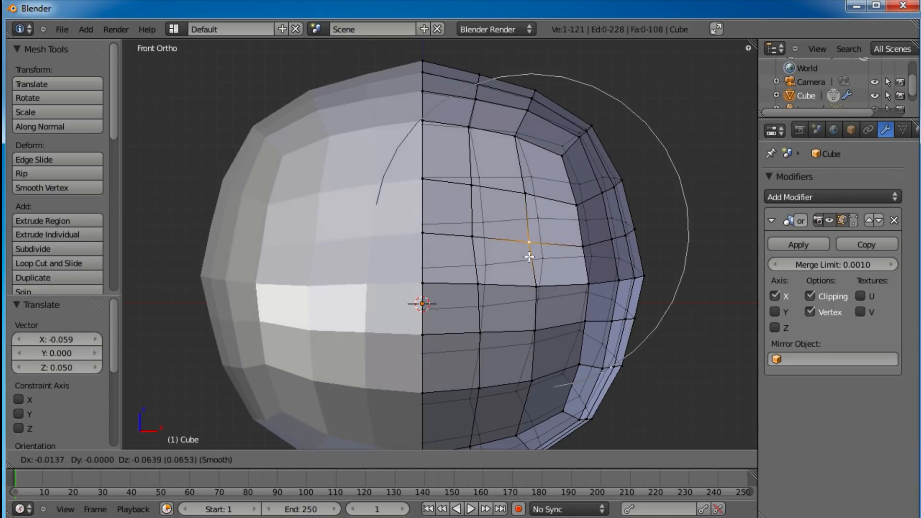
{"action": "scroll", "coordinate": [528, 254], "scroll_direction": "up", "scroll_amount": 2}
{"action": "left_click", "coordinate": [537, 295]}
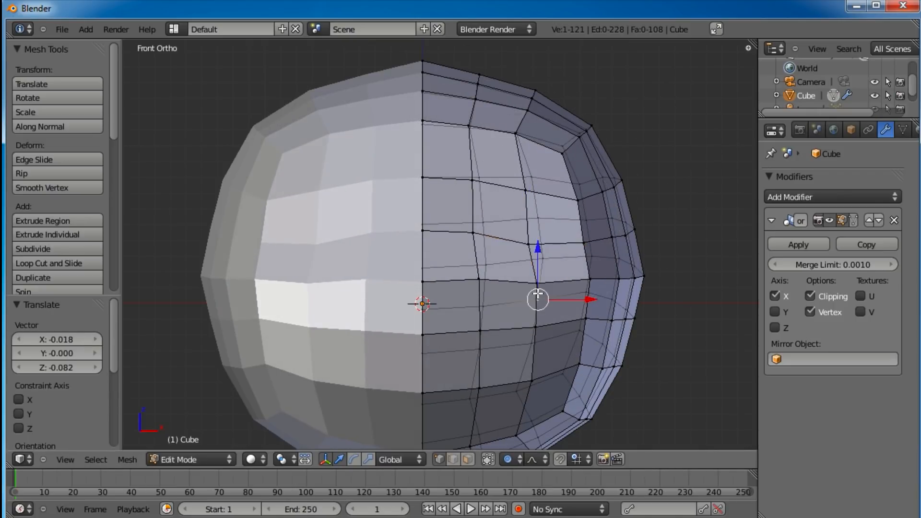
{"action": "key", "text": "g"}
{"action": "left_click", "coordinate": [533, 298]}
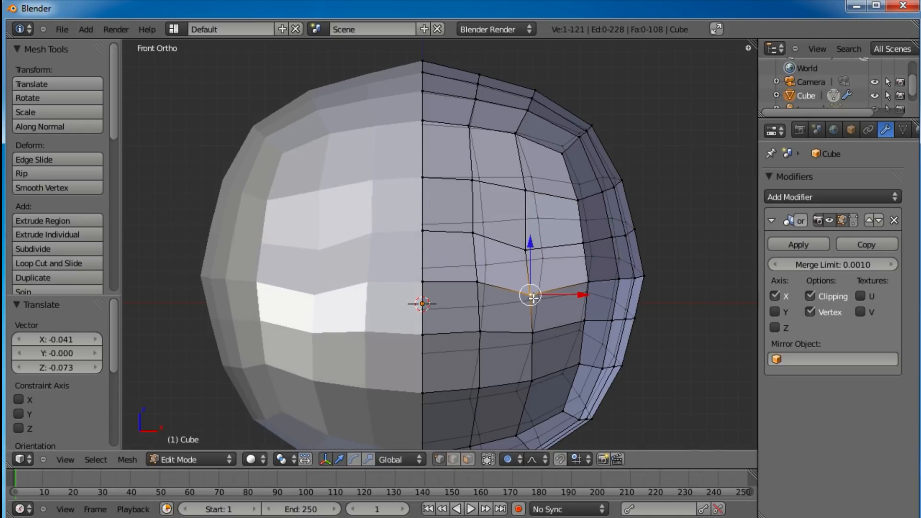
Step: Raise the inner vertex of the same row slightly and move its centre seam vertex 0.096 up along Z
{"action": "right_click", "coordinate": [527, 250]}
{"action": "right_click", "coordinate": [473, 232]}
{"action": "key", "text": "g"}
{"action": "left_click", "coordinate": [473, 220]}
{"action": "right_click", "coordinate": [424, 225]}
{"action": "key", "text": "g"}
{"action": "right_click", "coordinate": [424, 211]}
{"action": "key", "text": "g"}
{"action": "left_click", "coordinate": [424, 204]}
Step: In right view, select all vertices of the shape's back half and hide them
{"action": "key", "text": "KP_3"}
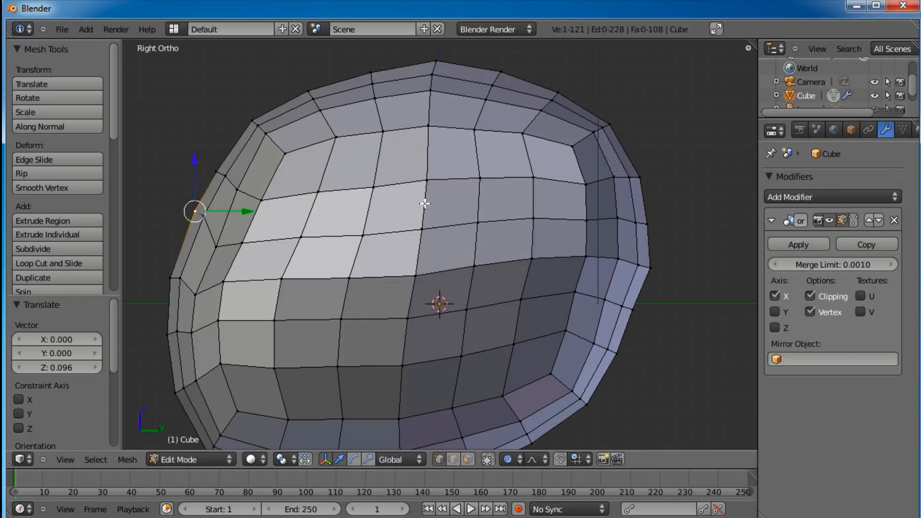
{"action": "scroll", "coordinate": [425, 204], "scroll_direction": "down", "scroll_amount": 3}
{"action": "key", "text": "a"}
{"action": "key", "text": "b"}
{"action": "left_click_drag", "start_coordinate": [597, 98], "coordinate": [441, 428]}
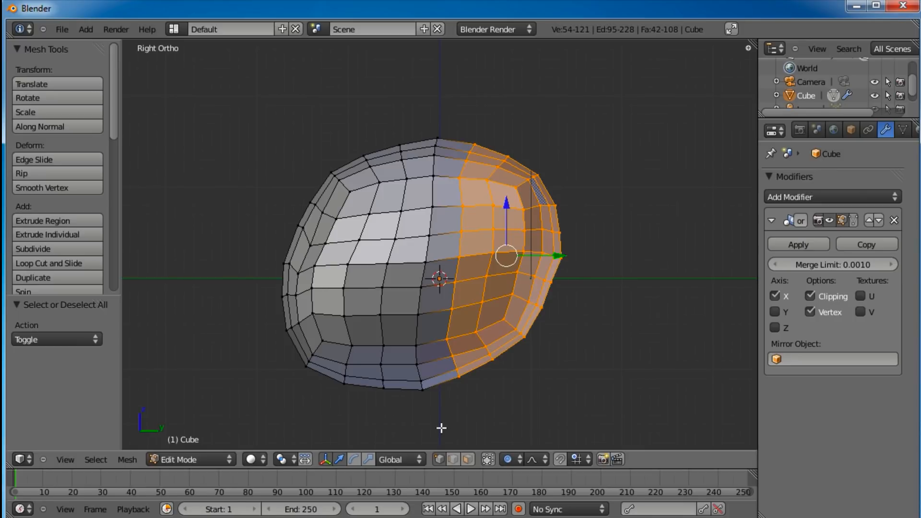
{"action": "key", "text": "h"}
{"action": "key", "text": "KP_1"}
{"action": "scroll", "coordinate": [440, 428], "scroll_direction": "up", "scroll_amount": 4}
{"action": "scroll", "coordinate": [508, 282], "scroll_direction": "down", "scroll_amount": 4}
{"action": "middle_click_drag", "start_coordinate": [508, 282], "coordinate": [483, 264]}
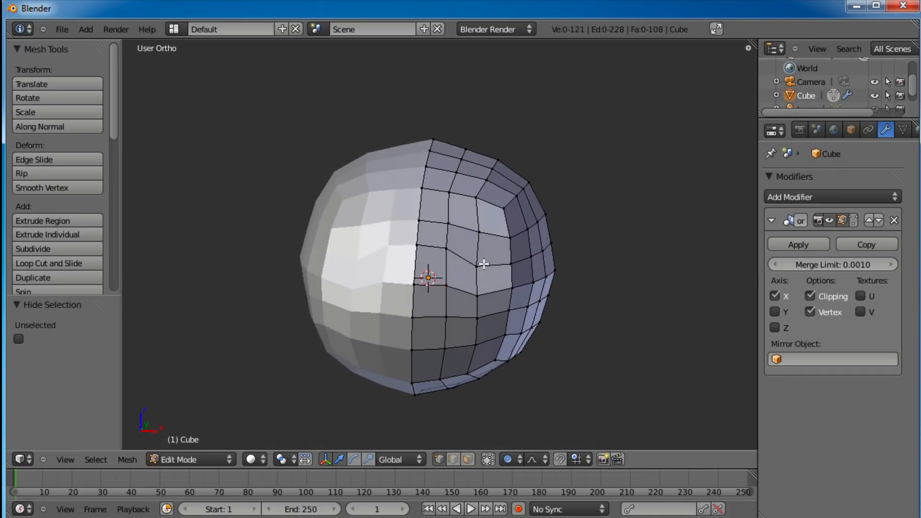
{"action": "key", "text": "KP_1"}
{"action": "scroll", "coordinate": [484, 262], "scroll_direction": "up", "scroll_amount": 5}
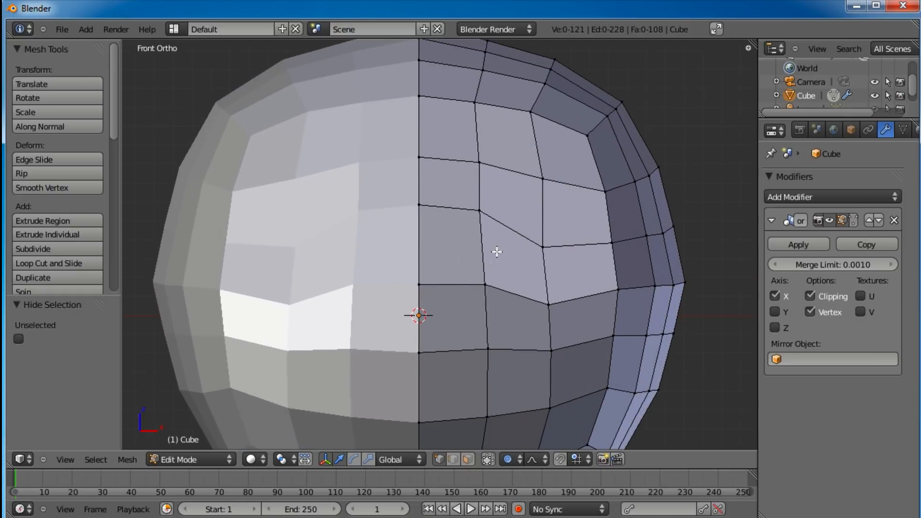
{"action": "scroll", "coordinate": [465, 251], "scroll_direction": "down", "scroll_amount": 2}
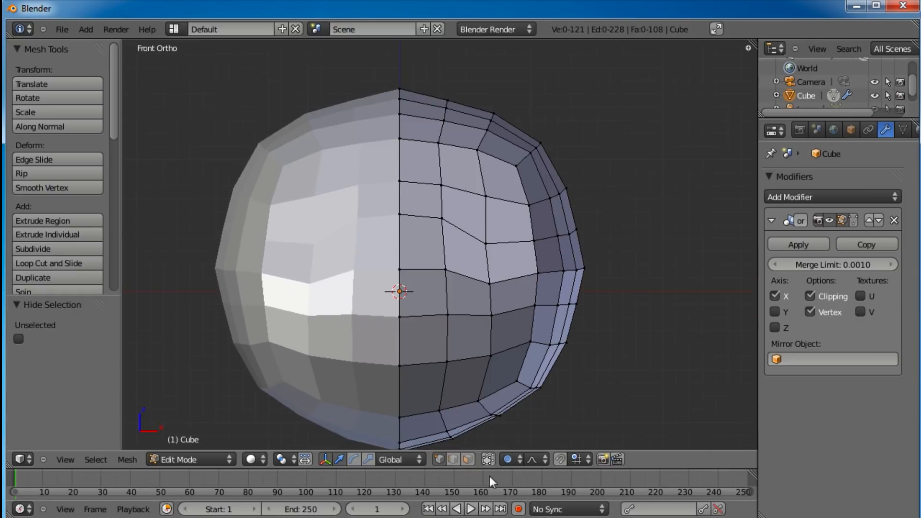
Step: Try to reposition the outer front vertices, shifting one by -0.178, 0.002, 0.214 and another by -0.026, 0.164, 0.132 along X, Y and Z
{"action": "middle_click_drag", "start_coordinate": [507, 282], "coordinate": [446, 287]}
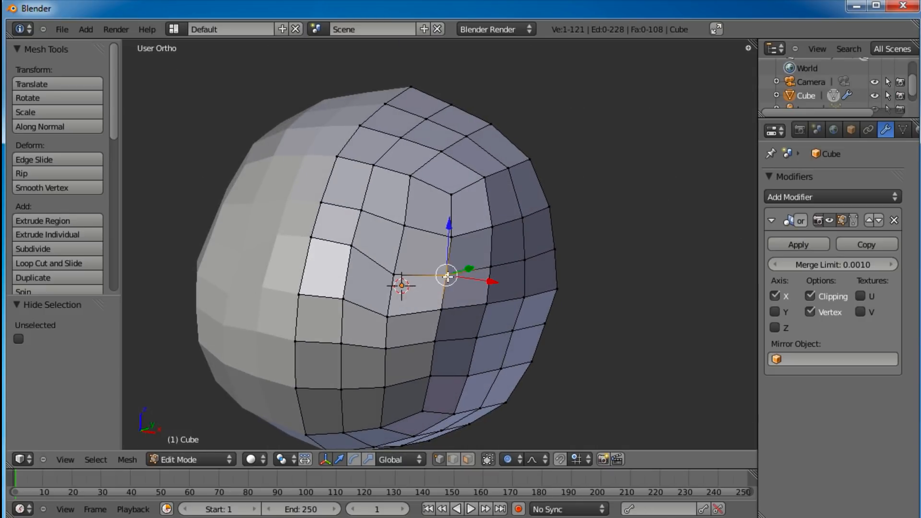
{"action": "middle_click_drag", "start_coordinate": [434, 240], "coordinate": [450, 246]}
{"action": "key", "text": "g"}
{"action": "left_click", "coordinate": [477, 308]}
{"action": "right_click", "coordinate": [470, 249]}
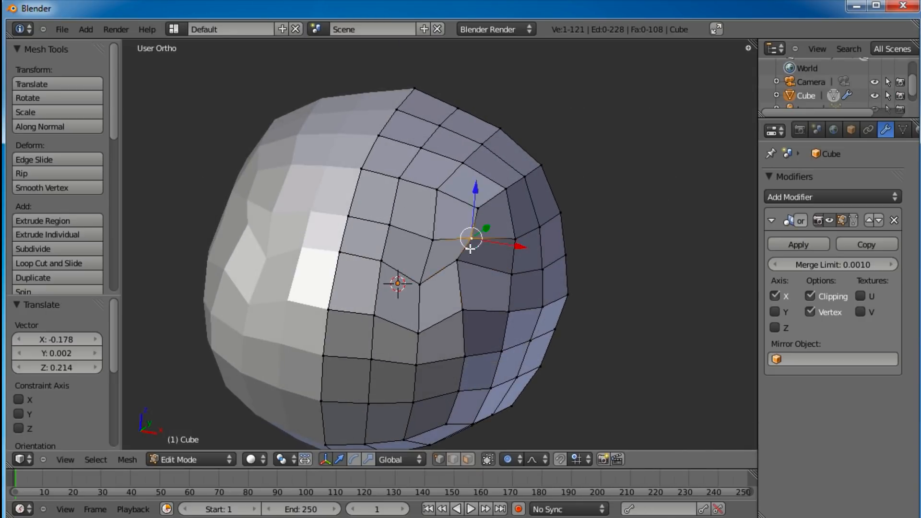
{"action": "key", "text": "g"}
{"action": "right_click", "coordinate": [472, 277]}
{"action": "middle_click_drag", "start_coordinate": [553, 286], "coordinate": [480, 366]}
{"action": "key", "text": "g"}
{"action": "left_click", "coordinate": [433, 319]}
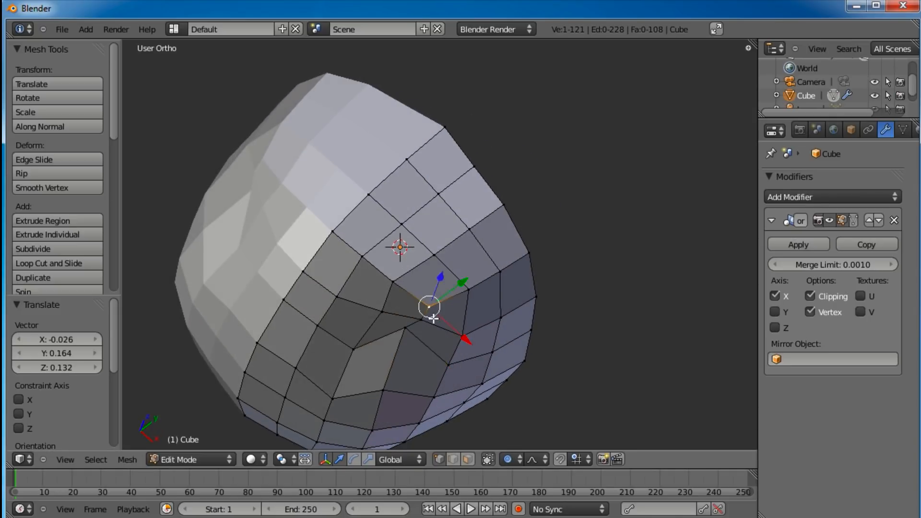
Step: Try to move the selected front vertex 0.030 along X, -0.260 along Y and -0.206 along Z
{"action": "key", "text": "g"}
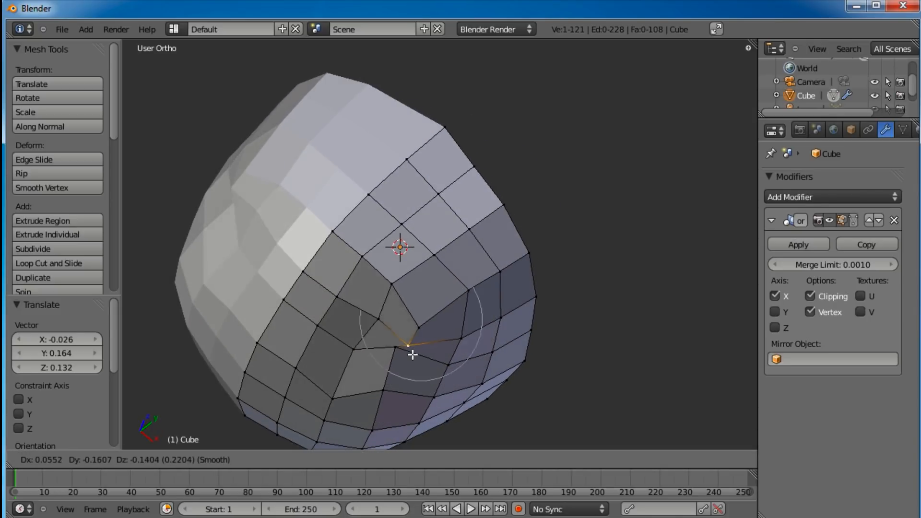
{"action": "left_click", "coordinate": [397, 353]}
{"action": "middle_click_drag", "start_coordinate": [397, 354], "coordinate": [461, 247]}
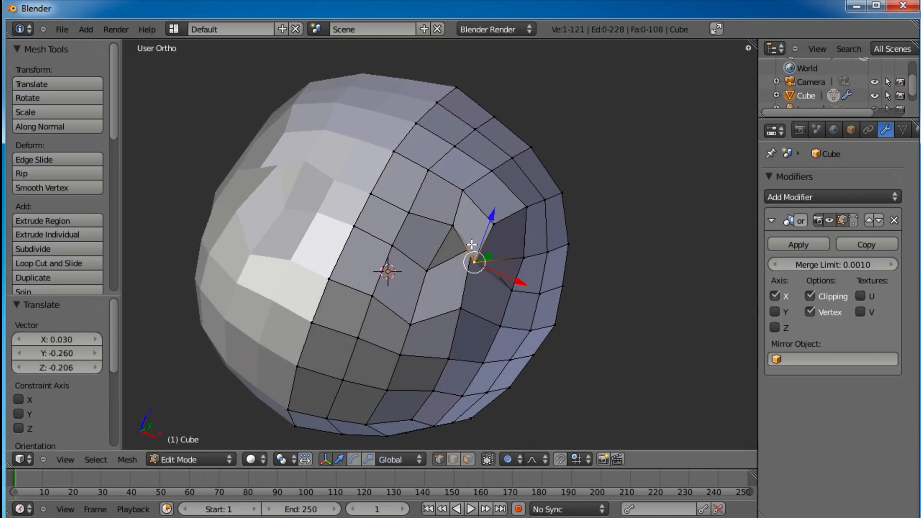
{"action": "middle_click_drag", "start_coordinate": [468, 311], "coordinate": [476, 292]}
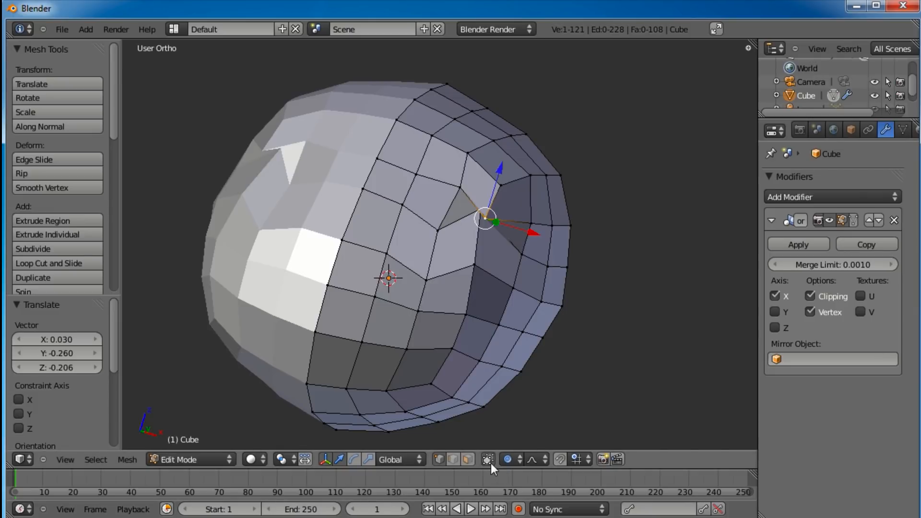
{"action": "middle_click_drag", "start_coordinate": [512, 401], "coordinate": [463, 312]}
{"action": "right_click_drag", "start_coordinate": [437, 256], "coordinate": [436, 282]}
{"action": "right_click", "coordinate": [436, 282]}
Step: Undo the recent moves of the outer front vertices and clear the selection
{"action": "key", "text": "ctrl+z"}
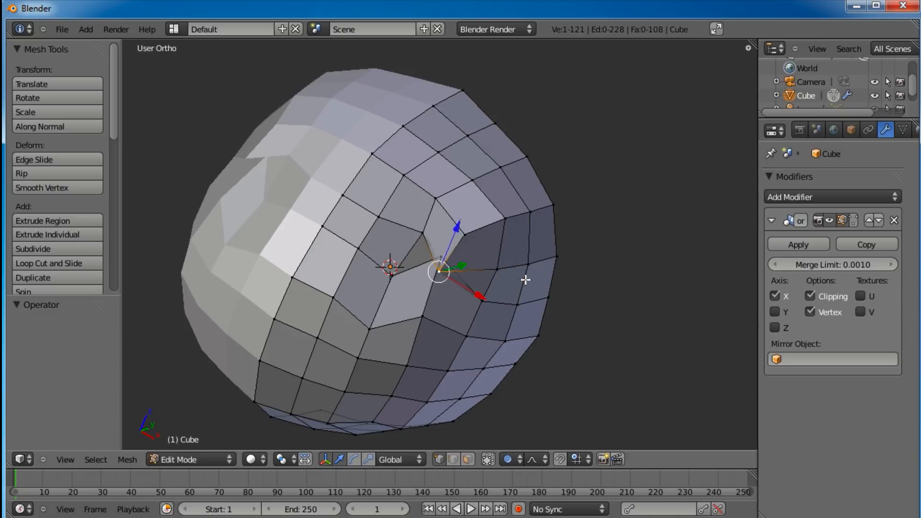
{"action": "key", "text": "ctrl+z"}
{"action": "key", "text": "ctrl+z"}
{"action": "key", "text": "ctrl+z"}
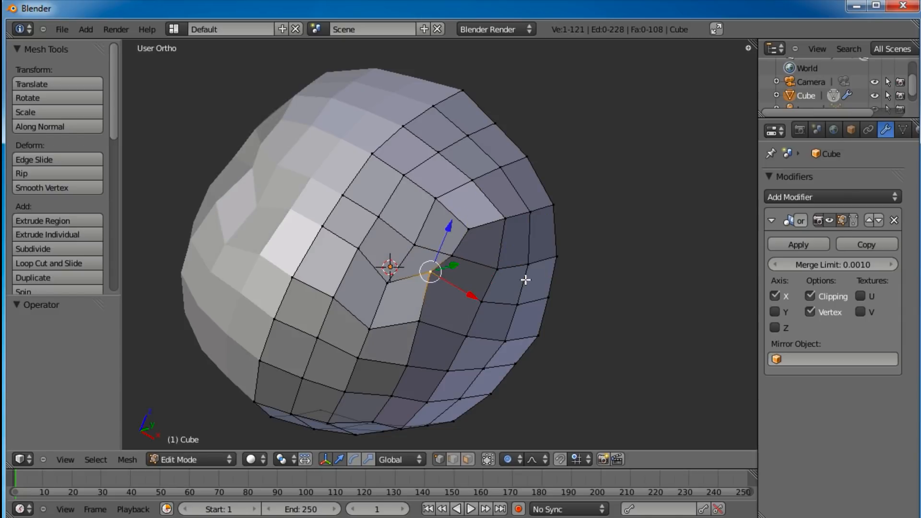
{"action": "key", "text": "a"}
{"action": "middle_click_drag", "start_coordinate": [411, 304], "coordinate": [475, 323]}
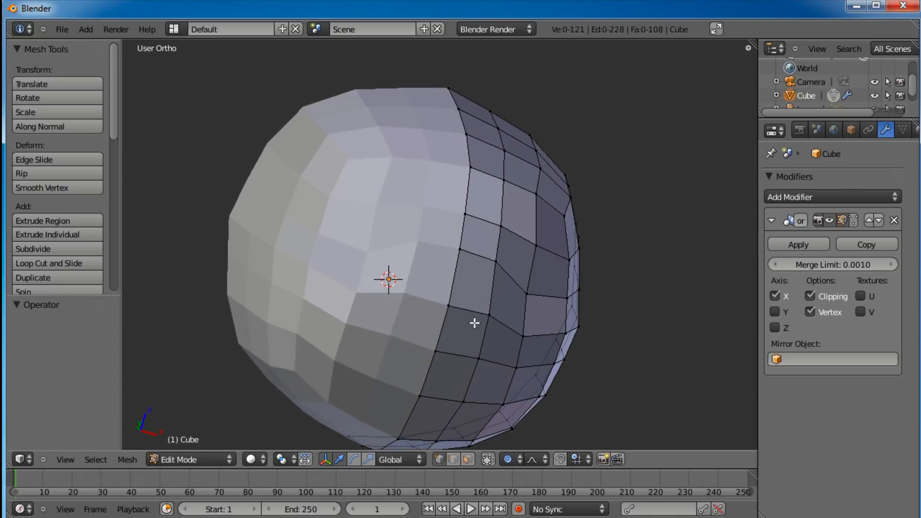
Step: In front view, raise the centre seam vertex above the origin slightly and lower the neighbouring vertex in its row
{"action": "key", "text": "KP_1"}
{"action": "right_click", "coordinate": [405, 214]}
{"action": "key", "text": "g"}
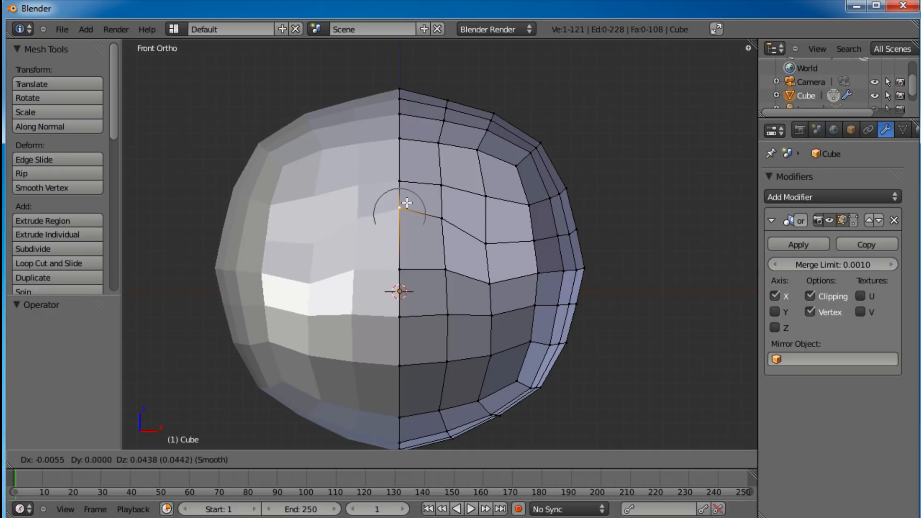
{"action": "left_click", "coordinate": [407, 199]}
{"action": "right_click", "coordinate": [442, 219]}
{"action": "key", "text": "g"}
{"action": "left_click", "coordinate": [446, 231]}
Step: Move the third vertex of that row -0.022 along X and -0.093 along Z, and nudge it back up slightly
{"action": "right_click", "coordinate": [486, 244]}
{"action": "key", "text": "g"}
{"action": "left_click", "coordinate": [483, 257]}
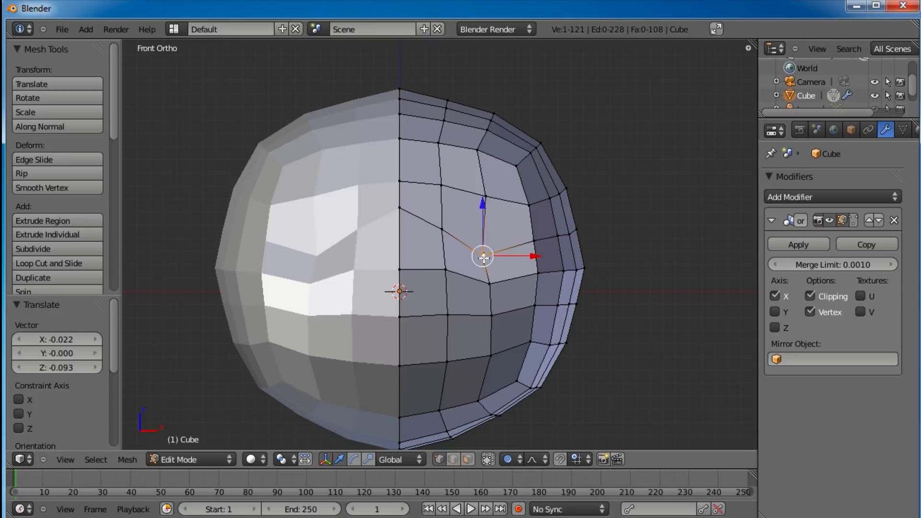
{"action": "key", "text": "g"}
{"action": "left_click", "coordinate": [484, 248]}
Step: Nudge the vertices below it in the same column slightly toward the centre seam, raising the lowest one a little
{"action": "right_click", "coordinate": [495, 284]}
{"action": "key", "text": "g"}
{"action": "left_click", "coordinate": [491, 287]}
{"action": "right_click", "coordinate": [495, 350]}
{"action": "key", "text": "g"}
{"action": "left_click", "coordinate": [491, 349]}
{"action": "right_click", "coordinate": [478, 400]}
{"action": "key", "text": "g"}
{"action": "left_click", "coordinate": [470, 392]}
Step: Round the column's outline by pulling its upper vertex inward and its middle vertices outward, the last by 0.038 along X and -0.016 along Z
{"action": "right_click", "coordinate": [484, 248]}
{"action": "key", "text": "g"}
{"action": "left_click", "coordinate": [475, 250]}
{"action": "right_click", "coordinate": [495, 288]}
{"action": "key", "text": "g"}
{"action": "left_click", "coordinate": [500, 287]}
{"action": "right_click", "coordinate": [498, 307]}
{"action": "key", "text": "g"}
{"action": "left_click", "coordinate": [502, 308]}
{"action": "left_click", "coordinate": [506, 349]}
Step: Switch to face selection and select the eight lower front faces beside the centre seam, two columns wide and four rows high
{"action": "middle_click_drag", "start_coordinate": [489, 222], "coordinate": [423, 410]}
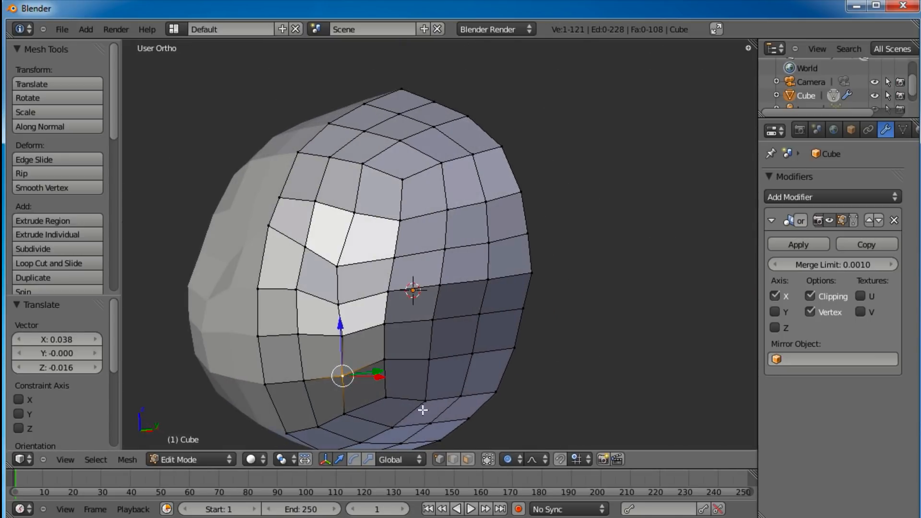
{"action": "left_click", "coordinate": [466, 459]}
{"action": "right_click", "coordinate": [320, 277]}
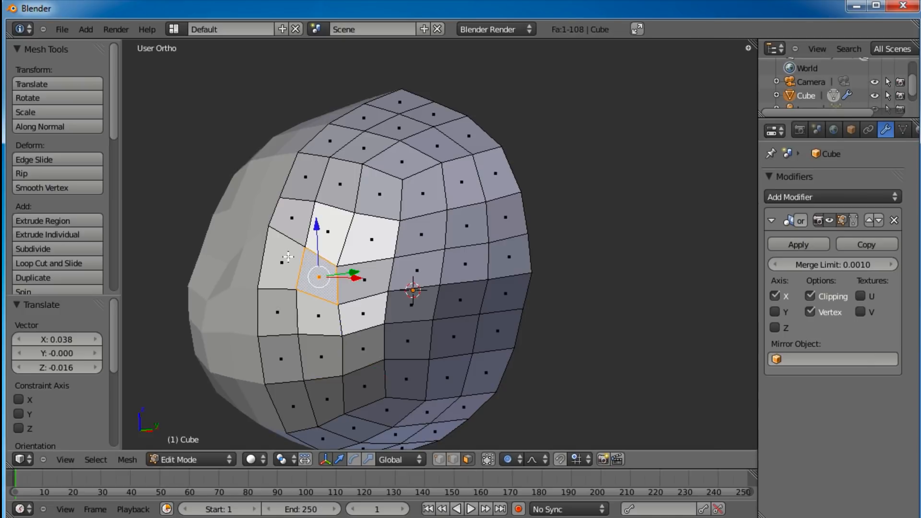
{"action": "right_click", "coordinate": [281, 262], "text": "shift"}
{"action": "right_click", "coordinate": [288, 305], "text": "shift"}
{"action": "right_click", "coordinate": [319, 315], "text": "shift"}
{"action": "right_click", "coordinate": [321, 357], "text": "shift"}
{"action": "right_click", "coordinate": [328, 399], "text": "shift"}
{"action": "right_click", "coordinate": [293, 407], "text": "shift"}
{"action": "right_click", "coordinate": [280, 372], "text": "shift"}
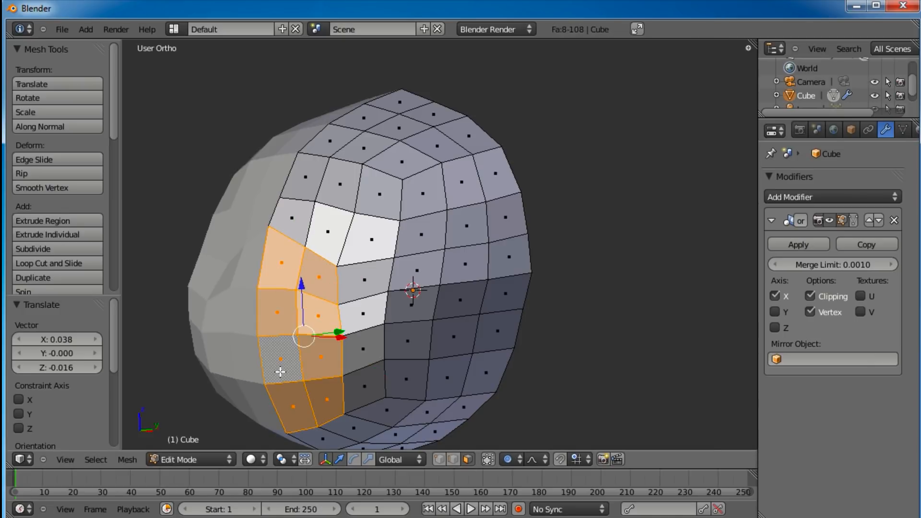
{"action": "key", "text": "KP_1"}
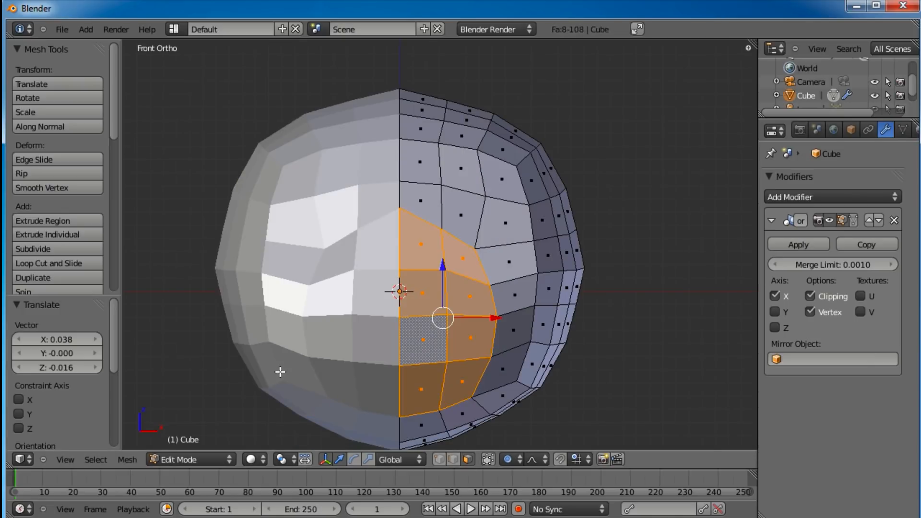
Step: Try to extrude the eight selected faces in place, scale them down uniformly and scale them to 0.364 along X
{"action": "key", "text": "e"}
{"action": "right_click", "coordinate": [482, 288]}
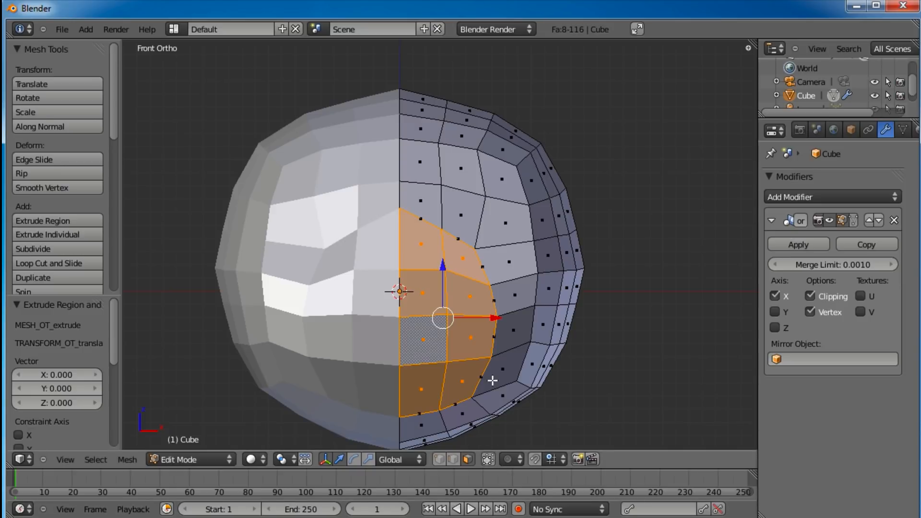
{"action": "key", "text": "s"}
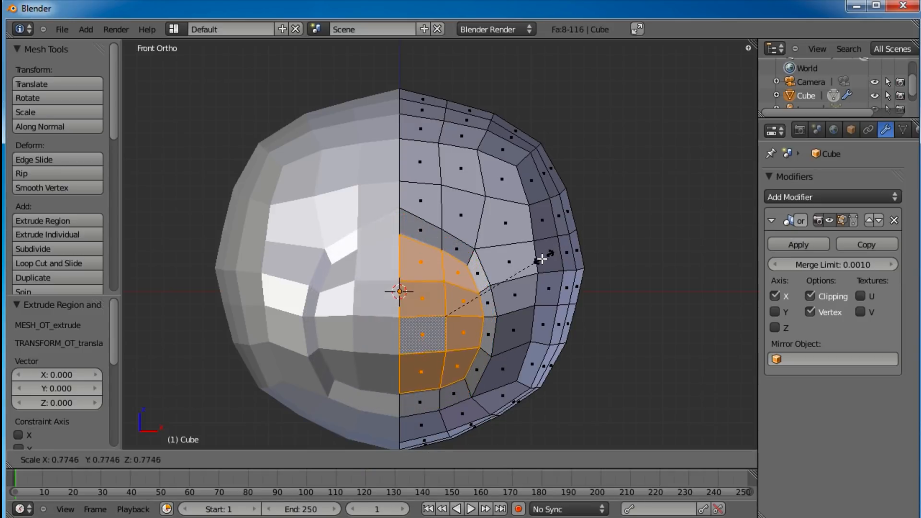
{"action": "left_click", "coordinate": [485, 316]}
{"action": "key", "text": "s"}
{"action": "key", "text": "x"}
{"action": "left_click", "coordinate": [479, 300]}
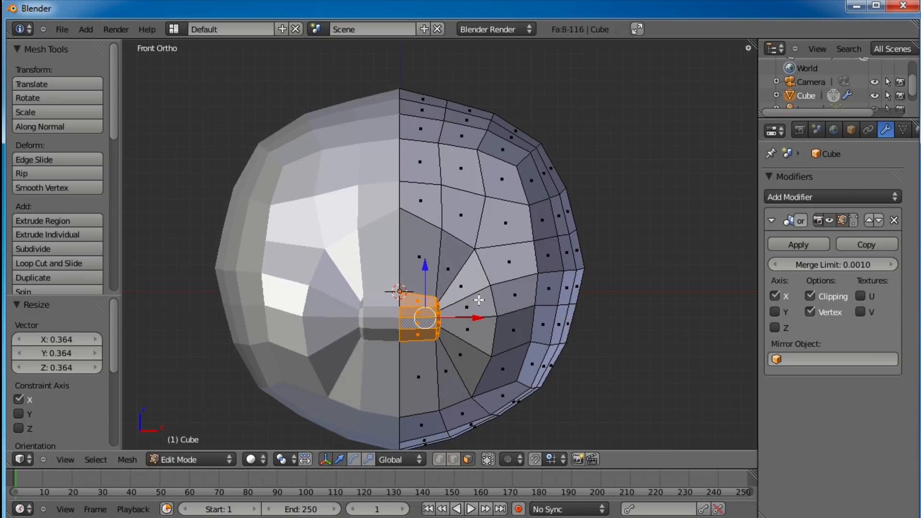
{"action": "scroll", "coordinate": [462, 304], "scroll_direction": "up", "scroll_amount": 5}
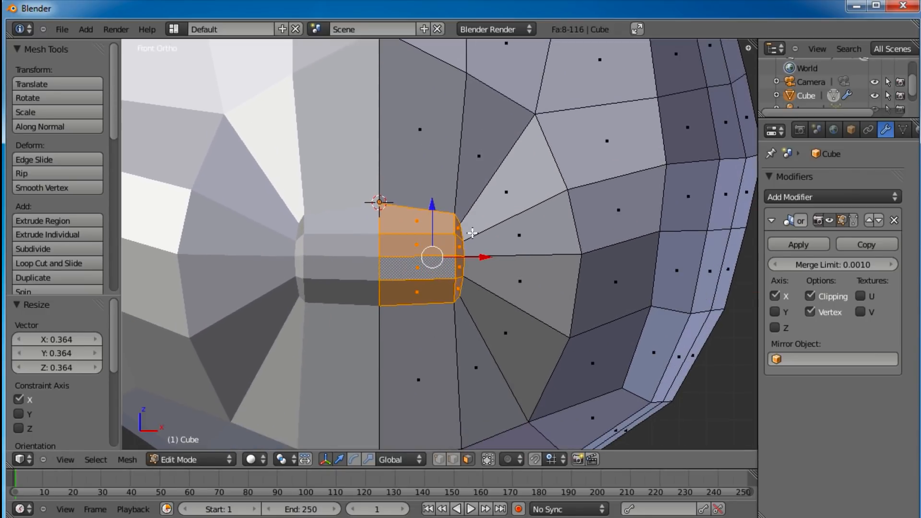
{"action": "scroll", "coordinate": [472, 233], "scroll_direction": "down", "scroll_amount": 6}
{"action": "middle_click_drag", "start_coordinate": [456, 254], "coordinate": [433, 277]}
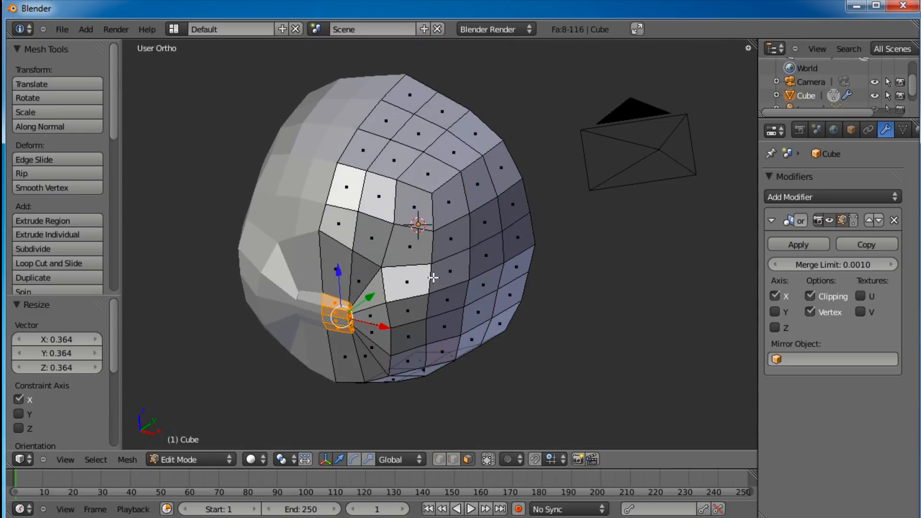
Step: Undo the extrusion and scaling of the eight front faces and return to front view
{"action": "key", "text": "ctrl+z"}
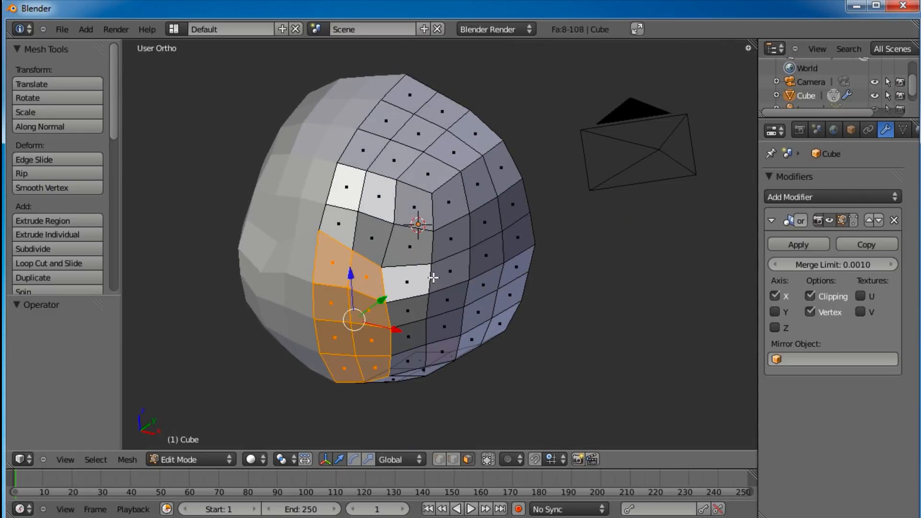
{"action": "middle_click_drag", "start_coordinate": [394, 324], "coordinate": [420, 290]}
{"action": "key", "text": "KP_1"}
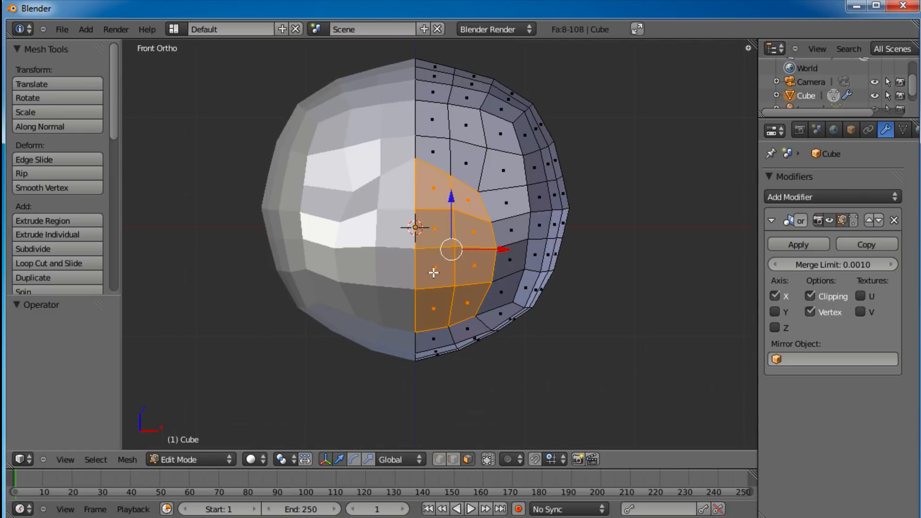
{"action": "scroll", "coordinate": [434, 268], "scroll_direction": "up", "scroll_amount": 3}
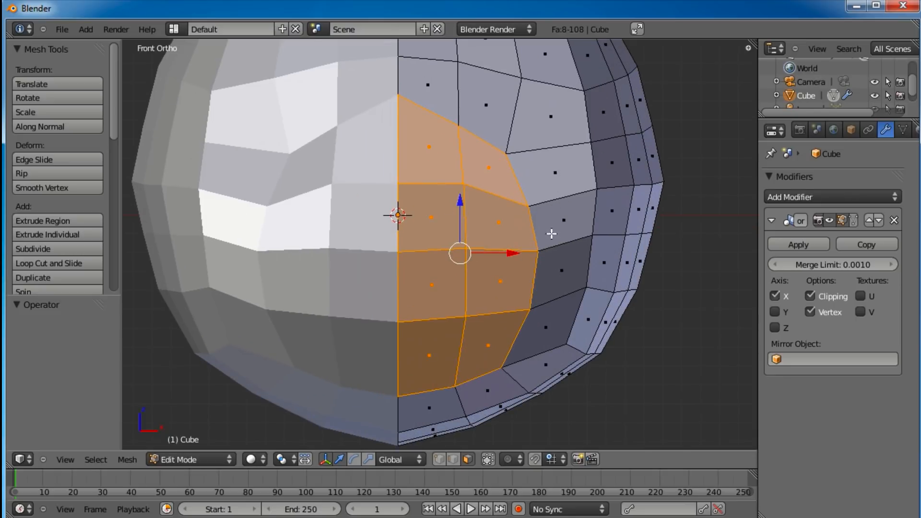
Step: Switch to vertex selection and reshape the arch above the lower front faces, moving its last vertex by 0.004 along X and 0.106 along Z
{"action": "middle_click_drag", "start_coordinate": [555, 209], "coordinate": [558, 261], "text": "shift"}
{"action": "left_click", "coordinate": [440, 460]}
{"action": "right_click_drag", "start_coordinate": [510, 211], "coordinate": [514, 189]}
{"action": "right_click_drag", "start_coordinate": [588, 202], "coordinate": [583, 217]}
{"action": "right_click_drag", "start_coordinate": [454, 177], "coordinate": [455, 156]}
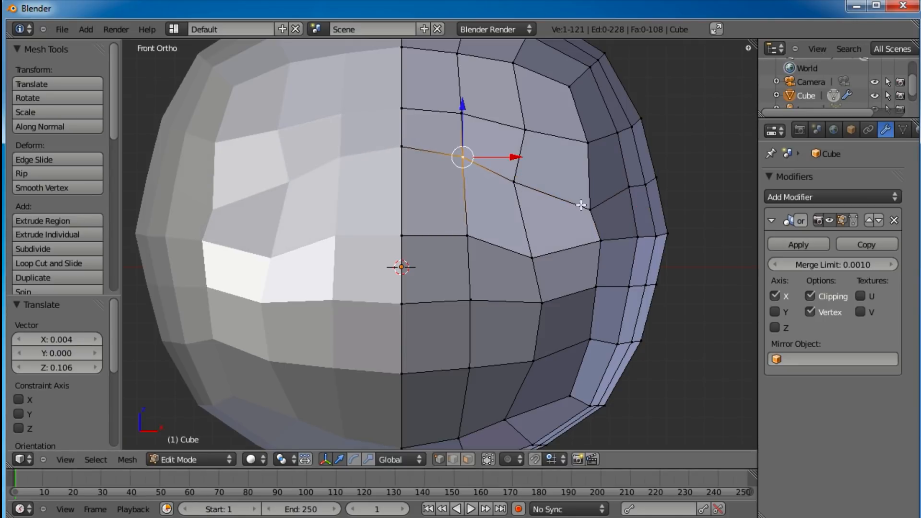
Step: Pull the lower vertices of the next outer column down and inward, the last by -0.095 along X and -0.072 along Z
{"action": "right_click_drag", "start_coordinate": [600, 239], "coordinate": [592, 306]}
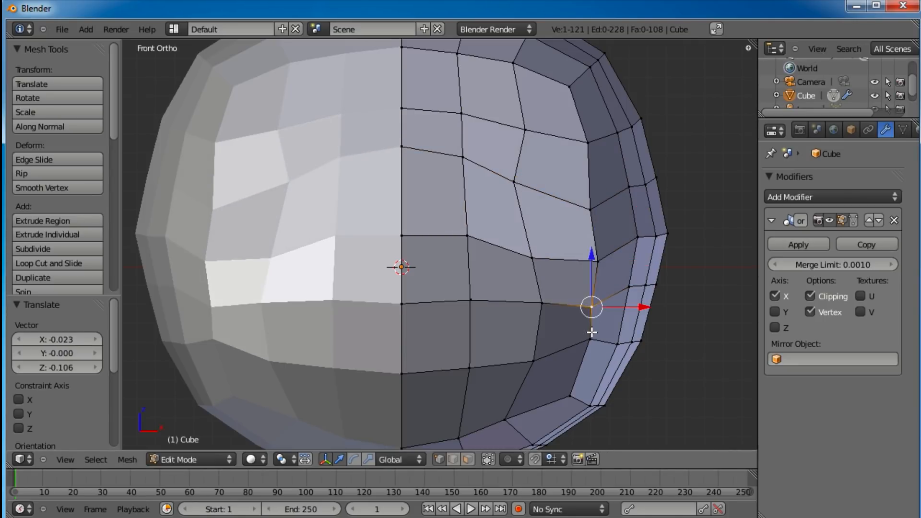
{"action": "right_click_drag", "start_coordinate": [590, 339], "coordinate": [583, 357]}
{"action": "right_click", "coordinate": [571, 397]}
{"action": "right_click_drag", "start_coordinate": [570, 396], "coordinate": [552, 409]}
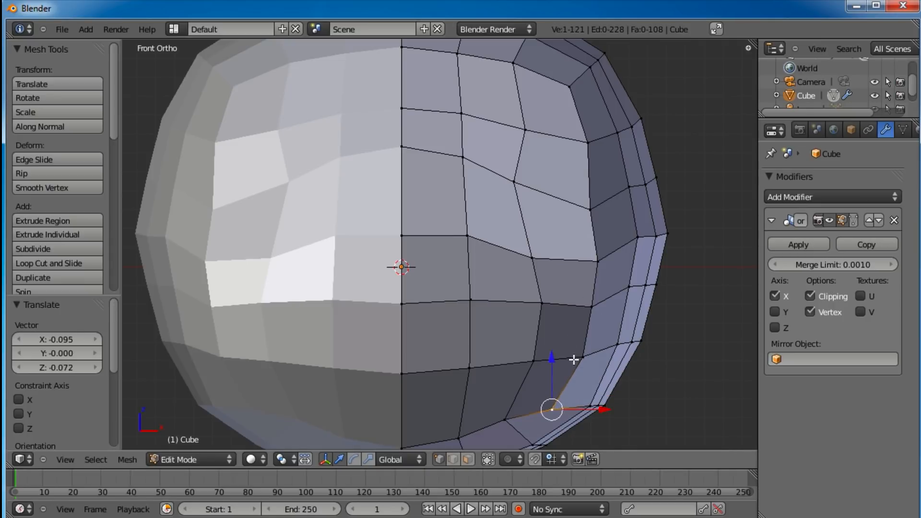
Step: Smooth the outline of the three-column area by adjusting its upper and outer vertices, the last by -0.019 along X and -0.015 along Z
{"action": "right_click_drag", "start_coordinate": [598, 201], "coordinate": [586, 222]}
{"action": "right_click_drag", "start_coordinate": [514, 182], "coordinate": [521, 169]}
{"action": "right_click_drag", "start_coordinate": [462, 157], "coordinate": [462, 144]}
{"action": "right_click_drag", "start_coordinate": [623, 268], "coordinate": [596, 267]}
{"action": "right_click_drag", "start_coordinate": [591, 301], "coordinate": [588, 303]}
{"action": "left_click", "coordinate": [588, 304]}
Step: Switch to face selection and select the twelve lower front faces beside the centre seam, three columns wide and four rows high
{"action": "left_click", "coordinate": [468, 459]}
{"action": "right_click", "coordinate": [531, 381]}
{"action": "right_click", "coordinate": [557, 305], "text": "shift"}
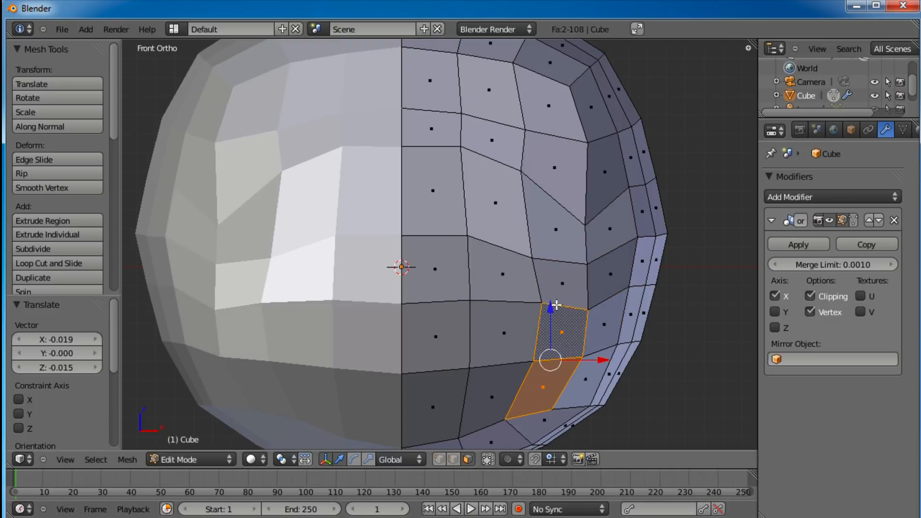
{"action": "right_click", "coordinate": [562, 284], "text": "shift"}
{"action": "right_click", "coordinate": [549, 238], "text": "shift"}
{"action": "right_click", "coordinate": [496, 205], "text": "shift"}
{"action": "right_click", "coordinate": [504, 269], "text": "shift"}
{"action": "right_click", "coordinate": [503, 336], "text": "shift"}
{"action": "right_click", "coordinate": [492, 396], "text": "shift"}
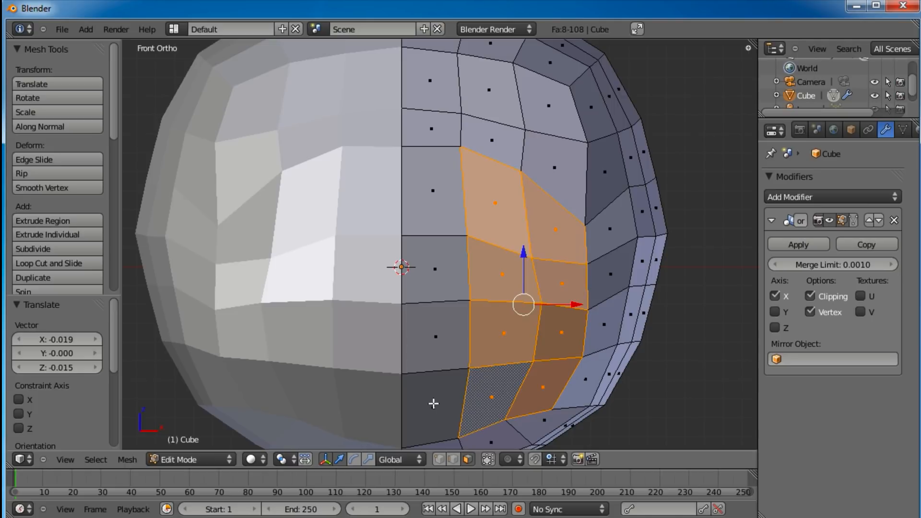
{"action": "right_click", "coordinate": [434, 402], "text": "shift"}
{"action": "right_click", "coordinate": [436, 337], "text": "shift"}
{"action": "right_click", "coordinate": [435, 271], "text": "shift"}
{"action": "right_click", "coordinate": [428, 190], "text": "shift"}
Step: Extrude the twelve selected faces in place, scale them uniformly to 0.610, and scale them to 0.951 along X
{"action": "middle_click_drag", "start_coordinate": [479, 242], "coordinate": [518, 273]}
{"action": "key", "text": "e"}
{"action": "right_click", "coordinate": [537, 268]}
{"action": "key", "text": "s"}
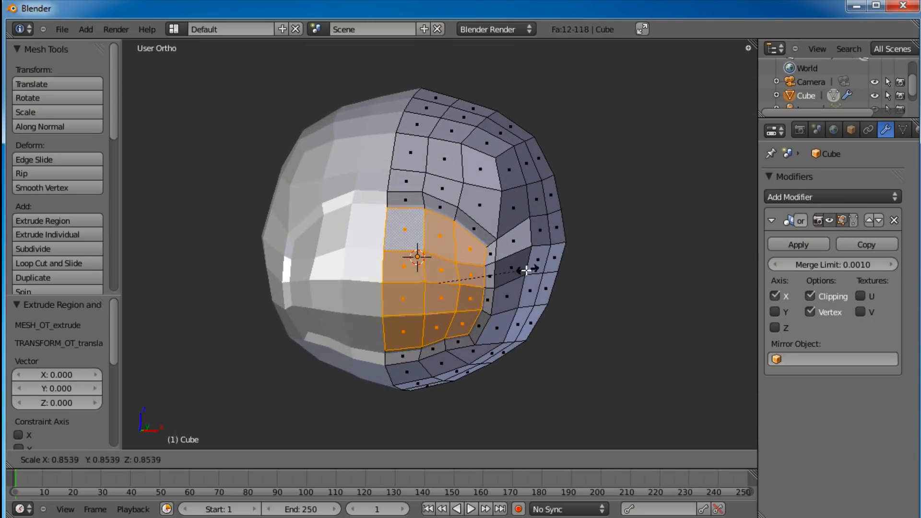
{"action": "left_click", "coordinate": [516, 279]}
{"action": "key", "text": "s"}
{"action": "key", "text": "x"}
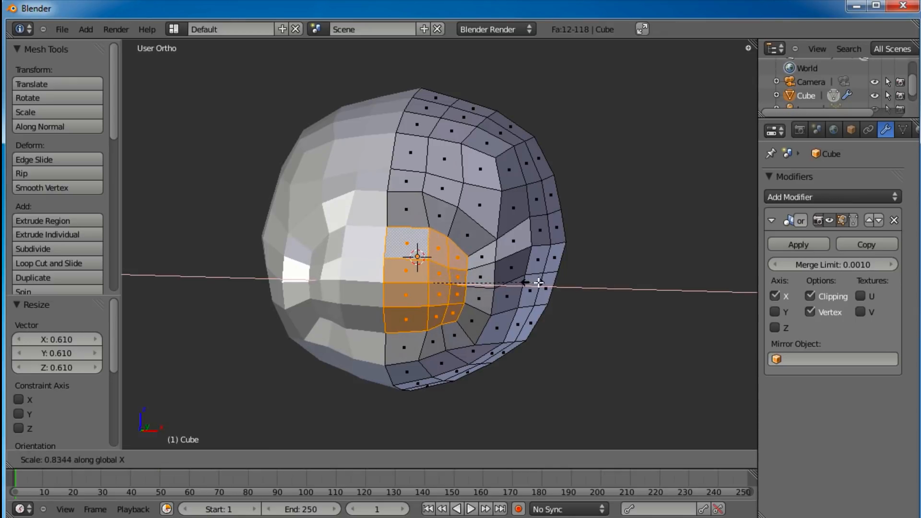
{"action": "left_click", "coordinate": [545, 283]}
Step: In front view, shrink the extruded faces and move them down against the centre seam, finishing with a uniform scale of 0.877
{"action": "key", "text": "KP_1"}
{"action": "key", "text": "g"}
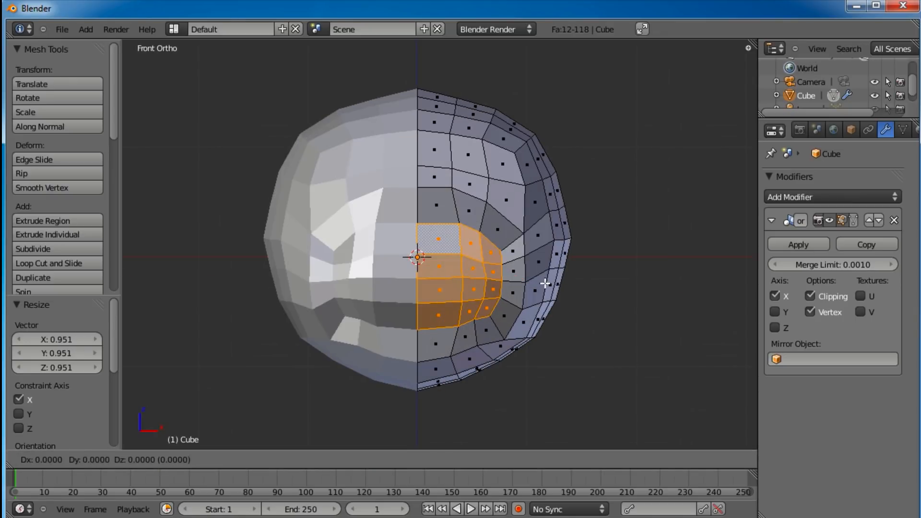
{"action": "left_click", "coordinate": [528, 288]}
{"action": "key", "text": "s"}
{"action": "left_click", "coordinate": [479, 288]}
{"action": "key", "text": "g"}
{"action": "left_click", "coordinate": [472, 294]}
{"action": "key", "text": "s"}
{"action": "left_click", "coordinate": [490, 288]}
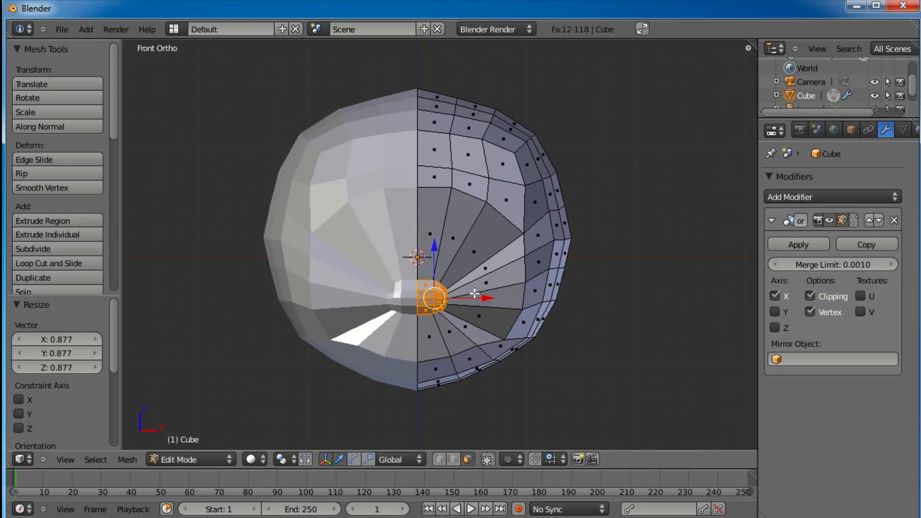
Step: Adjust the size of the small face group at the seam, finishing with a uniform scale of 0.631
{"action": "scroll", "coordinate": [504, 263], "scroll_direction": "up", "scroll_amount": 6}
{"action": "key", "text": "s"}
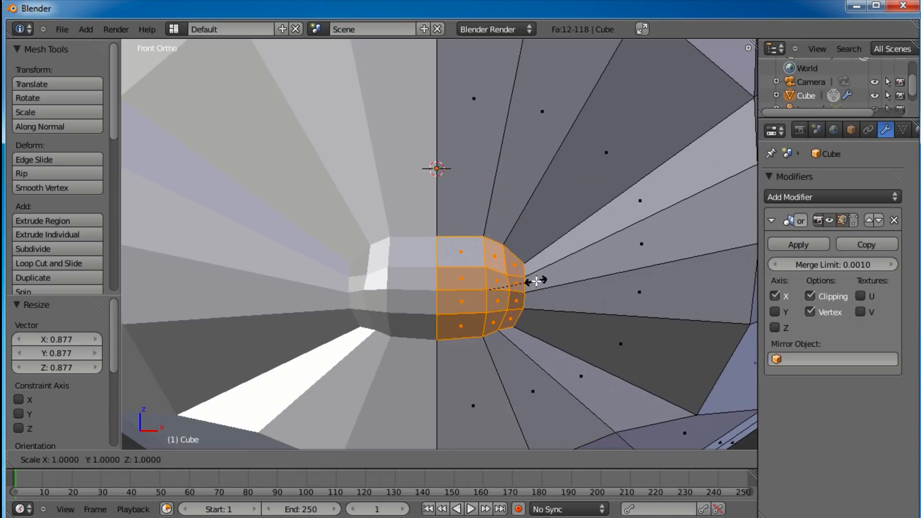
{"action": "left_click", "coordinate": [576, 282]}
{"action": "key", "text": "g"}
{"action": "key", "text": "s"}
{"action": "left_click", "coordinate": [517, 282]}
Step: Move the face group by -0.053 along X and 0.004 along Z, and flatten it to 0.520 along Z
{"action": "key", "text": "g"}
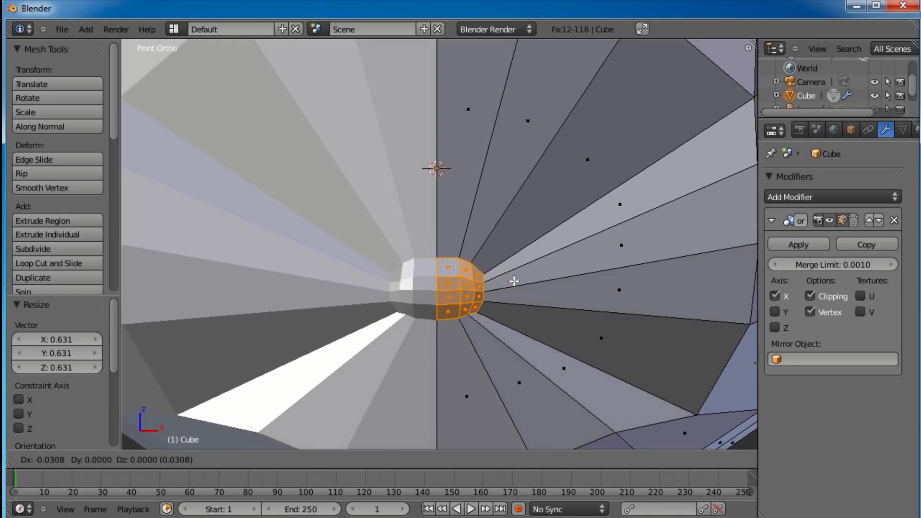
{"action": "left_click", "coordinate": [504, 282]}
{"action": "key", "text": "s"}
{"action": "key", "text": "z"}
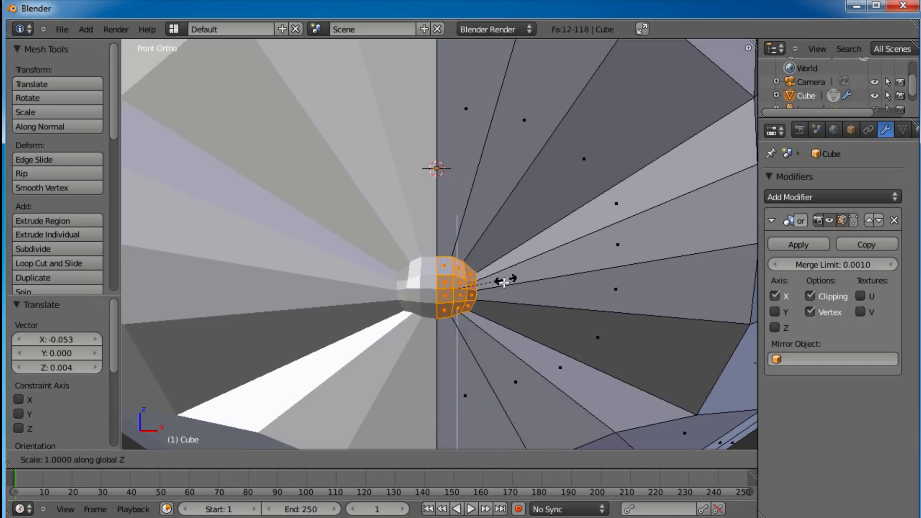
{"action": "left_click", "coordinate": [473, 305]}
Step: Invert the depth of the selected mouth faces by scaling them to -1 along Y
{"action": "middle_click_drag", "start_coordinate": [473, 304], "coordinate": [609, 225]}
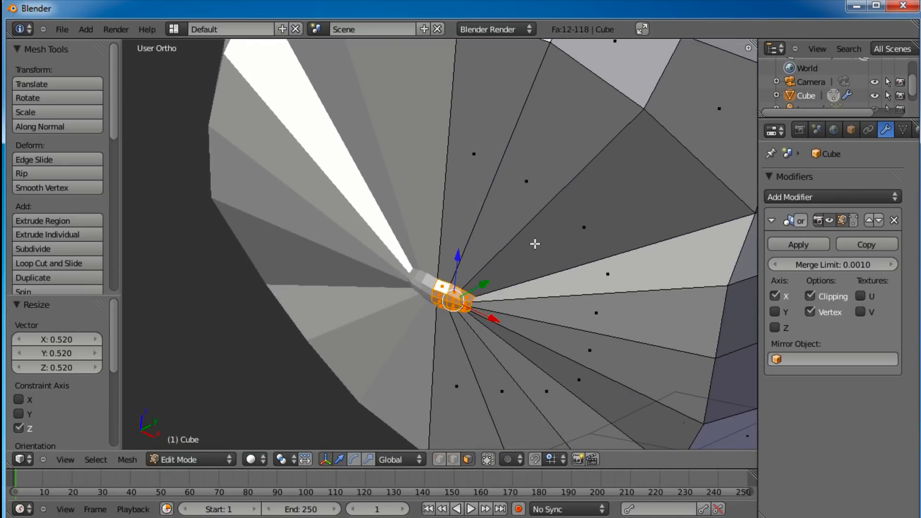
{"action": "type", "text": "sy-1"}
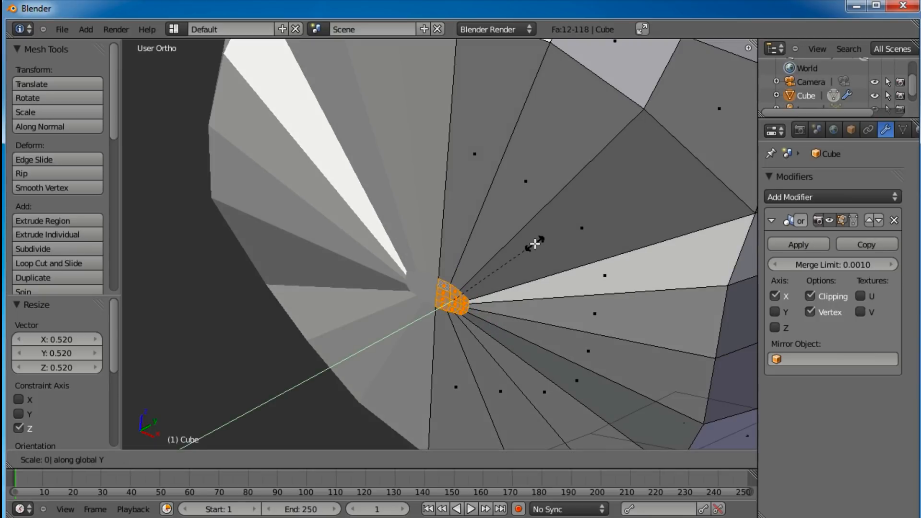
{"action": "key", "text": "Return"}
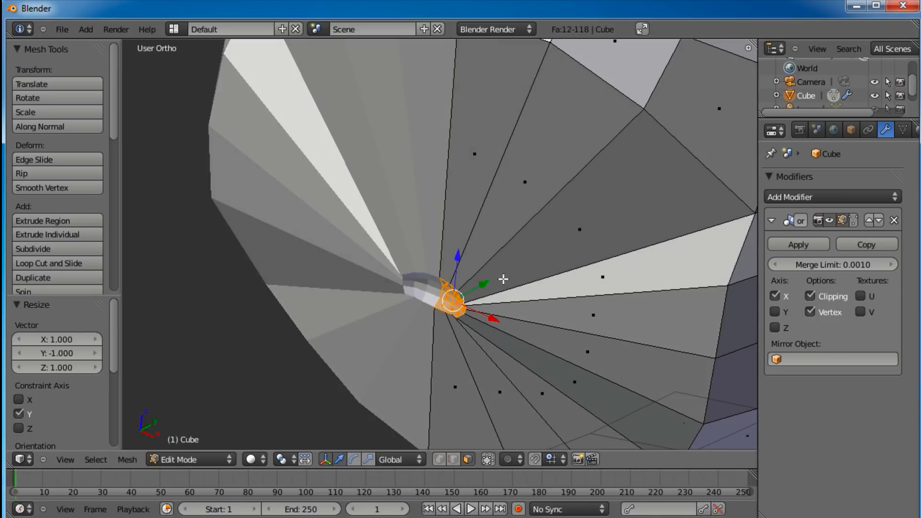
Step: In front view, widen the inverted mouth faces by scaling them to 2.311 along X
{"action": "scroll", "coordinate": [504, 279], "scroll_direction": "up", "scroll_amount": 4}
{"action": "middle_click_drag", "start_coordinate": [428, 354], "coordinate": [524, 246], "text": "shift"}
{"action": "scroll", "coordinate": [597, 215], "scroll_direction": "down", "scroll_amount": 6}
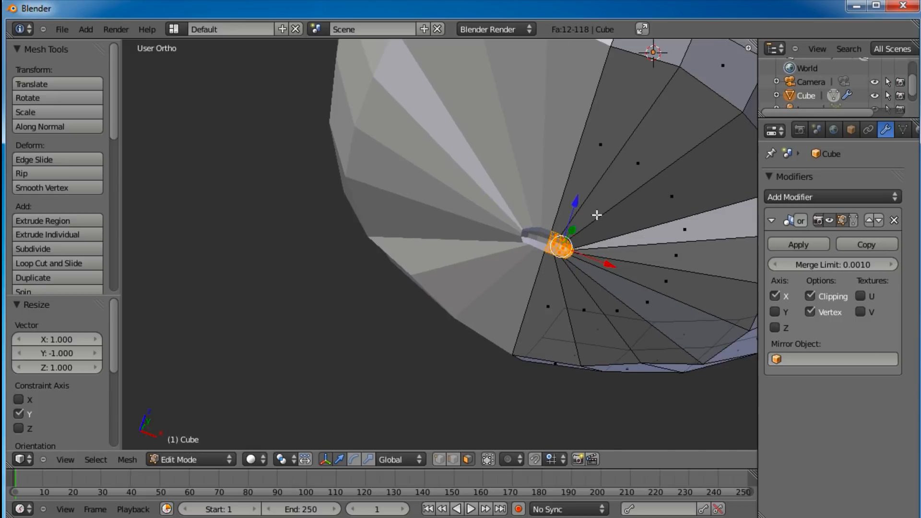
{"action": "middle_click_drag", "start_coordinate": [596, 215], "coordinate": [551, 234], "text": "shift"}
{"action": "key", "text": "KP_1"}
{"action": "middle_click_drag", "start_coordinate": [522, 278], "coordinate": [478, 360], "text": "shift"}
{"action": "scroll", "coordinate": [580, 240], "scroll_direction": "up", "scroll_amount": 4}
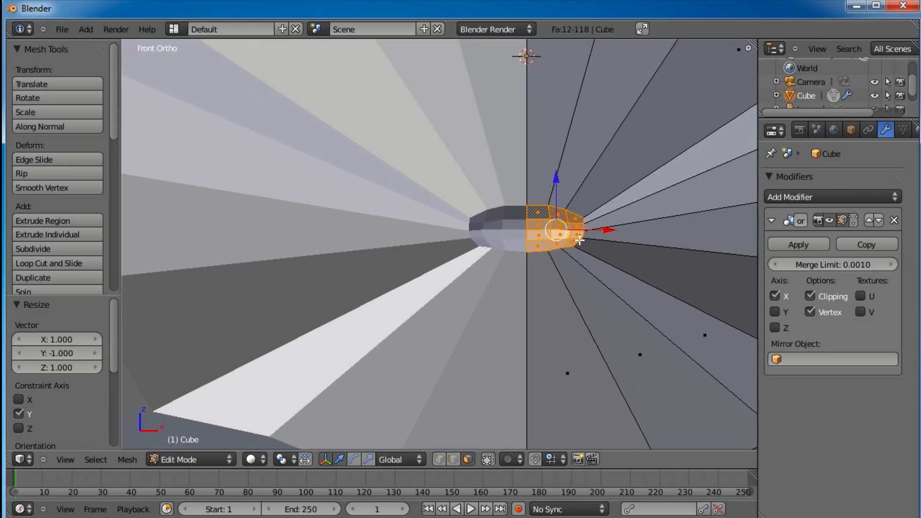
{"action": "key", "text": "s"}
{"action": "key", "text": "x"}
{"action": "left_click", "coordinate": [715, 216]}
Step: Shift the mouth faces outward from the seam and scale them to 1.472 along X
{"action": "key", "text": "g"}
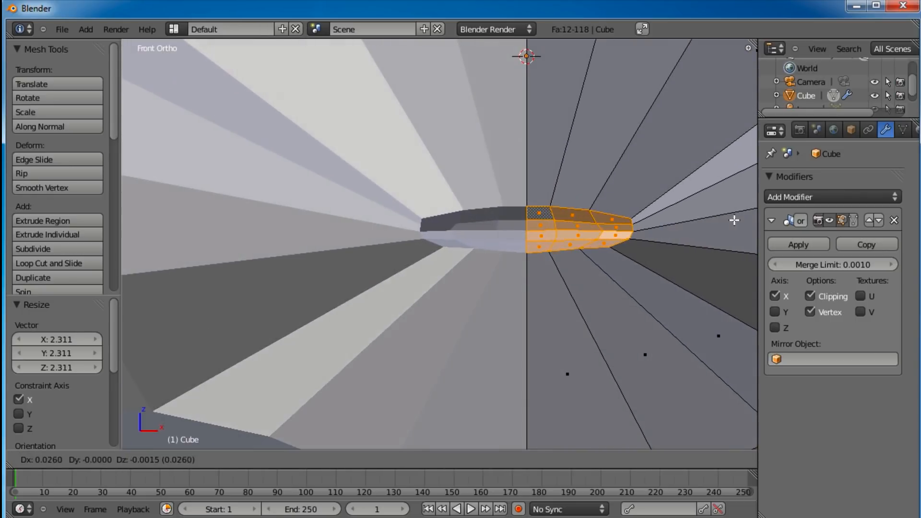
{"action": "left_click", "coordinate": [737, 219]}
{"action": "key", "text": "s"}
{"action": "key", "text": "x"}
{"action": "left_click", "coordinate": [256, 227]}
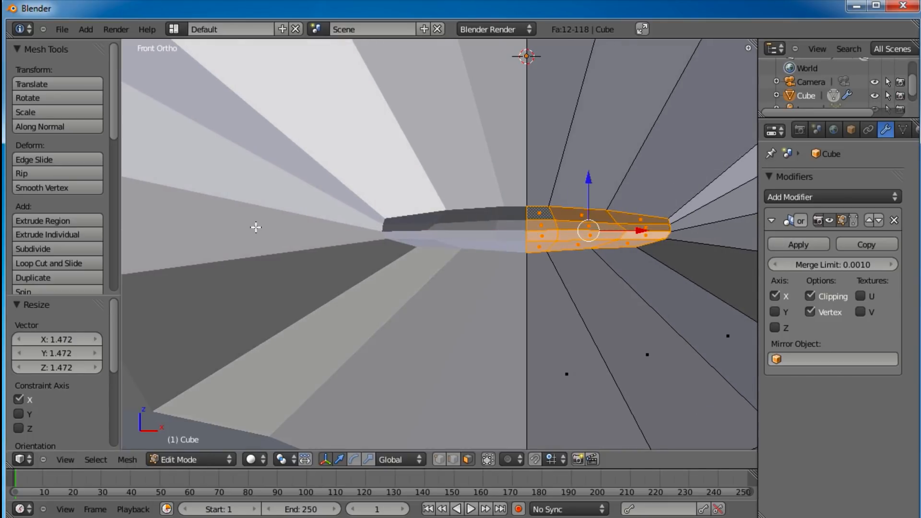
Step: Rescale the mouth faces along X and move them slightly outward from the centre seam
{"action": "scroll", "coordinate": [256, 227], "scroll_direction": "down", "scroll_amount": 8}
{"action": "middle_click_drag", "start_coordinate": [393, 226], "coordinate": [343, 280], "text": "shift"}
{"action": "scroll", "coordinate": [344, 280], "scroll_direction": "up", "scroll_amount": 5}
{"action": "middle_click_drag", "start_coordinate": [421, 347], "coordinate": [436, 280], "text": "shift"}
{"action": "key", "text": "s"}
{"action": "key", "text": "x"}
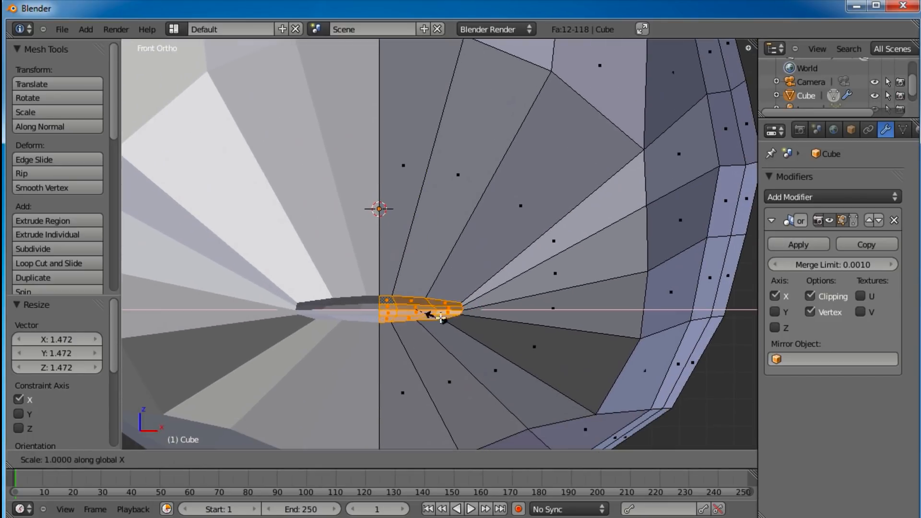
{"action": "left_click", "coordinate": [442, 319]}
{"action": "key", "text": "g"}
{"action": "left_click", "coordinate": [467, 319]}
Step: Widen the mouth faces further along X and move them by 0.058 along X and 0.005 along Z
{"action": "key", "text": "s"}
{"action": "key", "text": "x"}
{"action": "left_click", "coordinate": [572, 317]}
{"action": "key", "text": "g"}
{"action": "left_click", "coordinate": [592, 316]}
Step: Rotate the mouth faces 15.564° about the Z axis to follow the curve of the head
{"action": "scroll", "coordinate": [528, 288], "scroll_direction": "down", "scroll_amount": 4}
{"action": "middle_click_drag", "start_coordinate": [480, 257], "coordinate": [496, 282]}
{"action": "scroll", "coordinate": [496, 282], "scroll_direction": "up", "scroll_amount": 3}
{"action": "key", "text": "r"}
{"action": "key", "text": "z"}
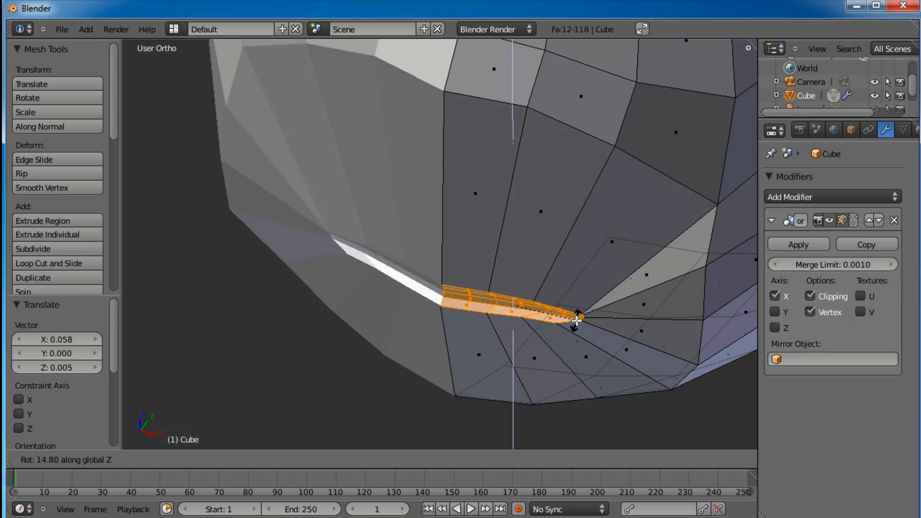
{"action": "left_click", "coordinate": [575, 325]}
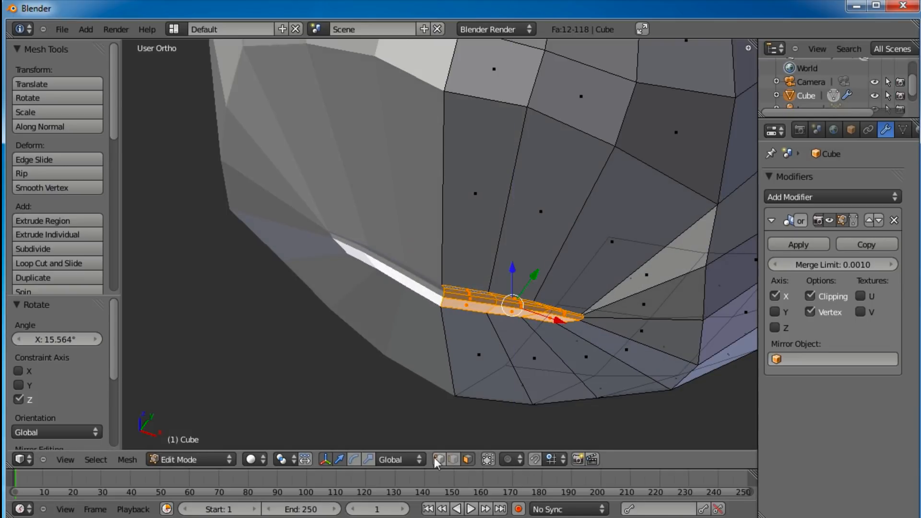
Step: Switch to vertex selection, box-select the five vertices at the mouth corner and move them 0.034 along Y
{"action": "scroll", "coordinate": [510, 384], "scroll_direction": "up", "scroll_amount": 4}
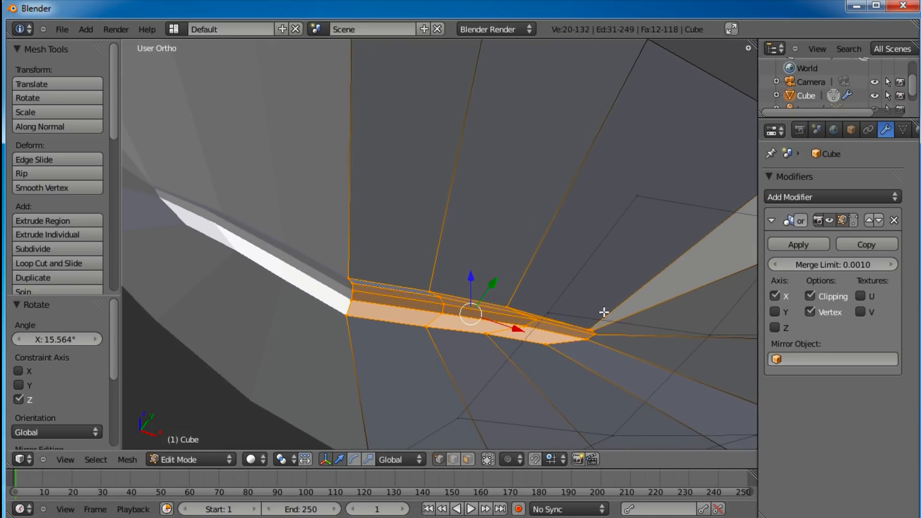
{"action": "key", "text": "a"}
{"action": "key", "text": "b"}
{"action": "left_click_drag", "start_coordinate": [542, 363], "coordinate": [542, 363]}
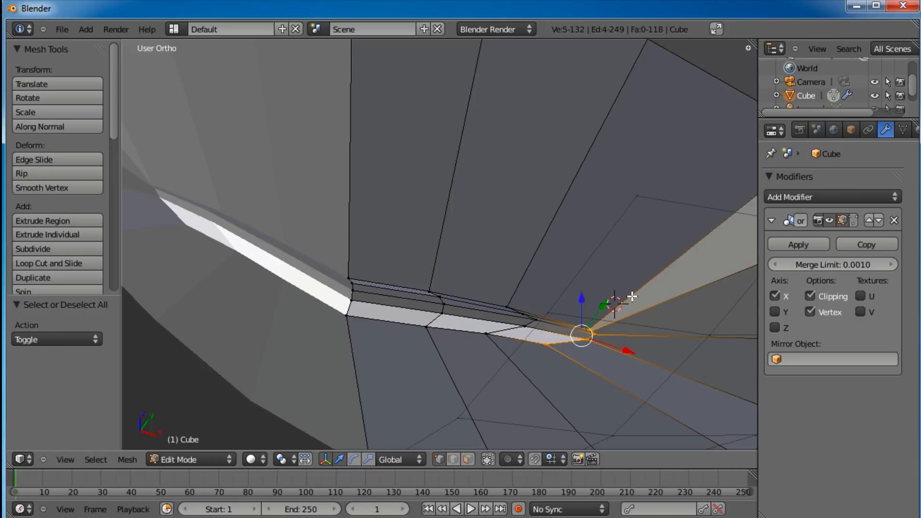
{"action": "left_click_drag", "start_coordinate": [608, 309], "coordinate": [615, 302]}
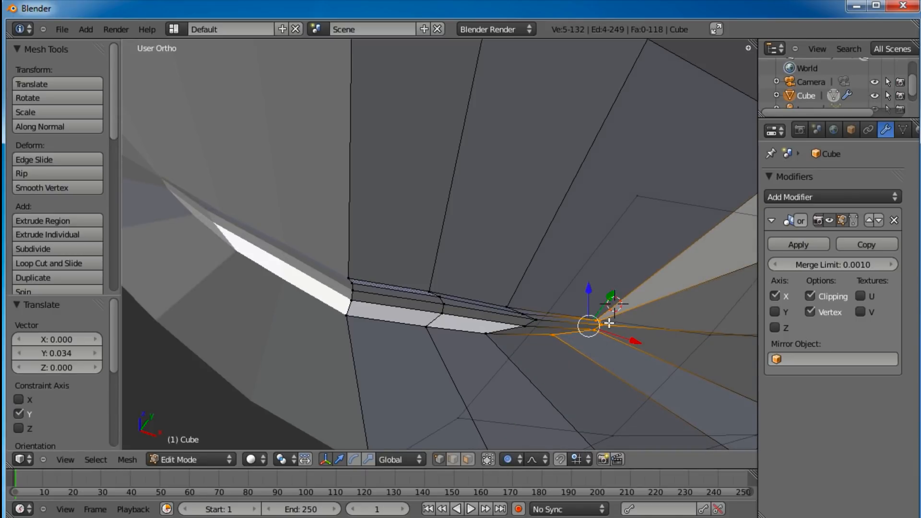
Step: Move the mouth corner with smooth proportional editing by 0.055, 0.051, 0.024 in X, Y, Z, plus a second shift of 0.006, 0.007, -0.044
{"action": "key", "text": "g"}
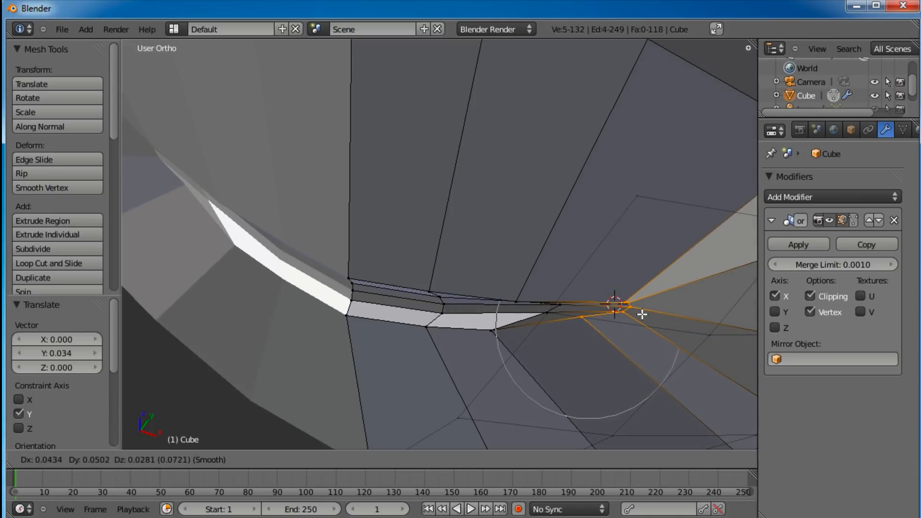
{"action": "left_click", "coordinate": [646, 316]}
{"action": "middle_click_drag", "start_coordinate": [481, 308], "coordinate": [471, 192]}
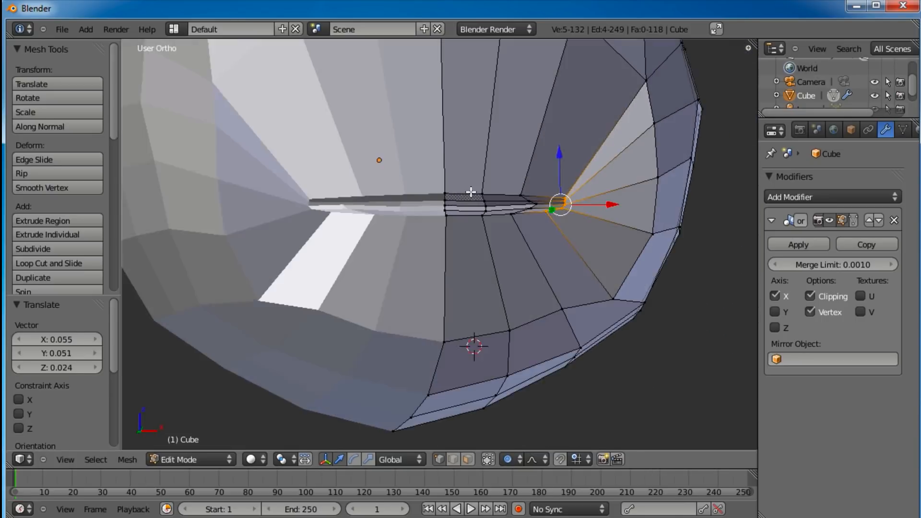
{"action": "key", "text": "g"}
{"action": "left_click", "coordinate": [516, 222]}
Step: Move the inner lip vertices near the corner by -0.076, -0.008, 0.029 and the lower lip vertex by -0.009, 0.001, -0.020 in X, Y, Z
{"action": "scroll", "coordinate": [521, 227], "scroll_direction": "up", "scroll_amount": 3}
{"action": "middle_click_drag", "start_coordinate": [524, 234], "coordinate": [491, 245]}
{"action": "right_click", "coordinate": [560, 243]}
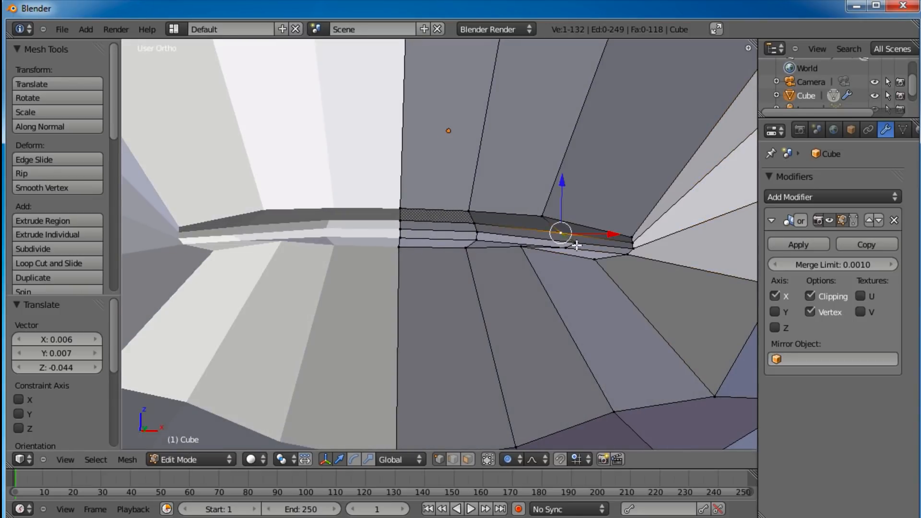
{"action": "key", "text": "g"}
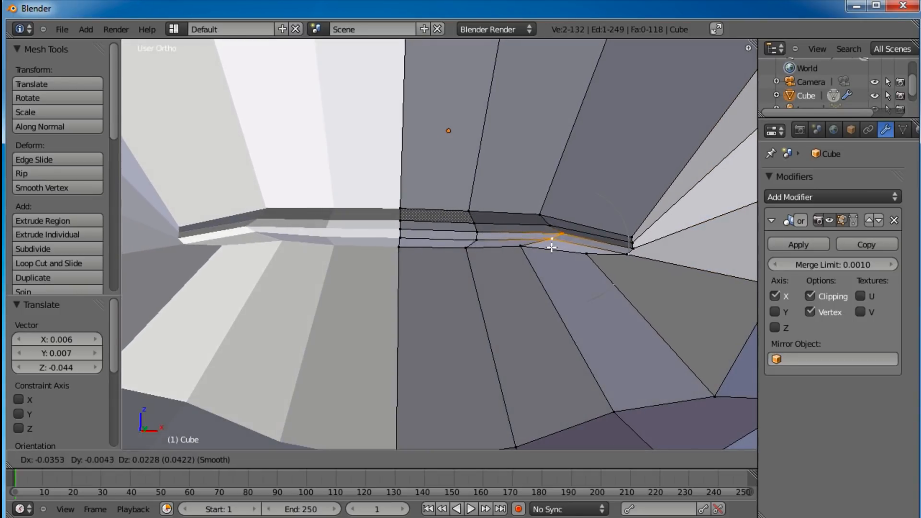
{"action": "left_click", "coordinate": [545, 242]}
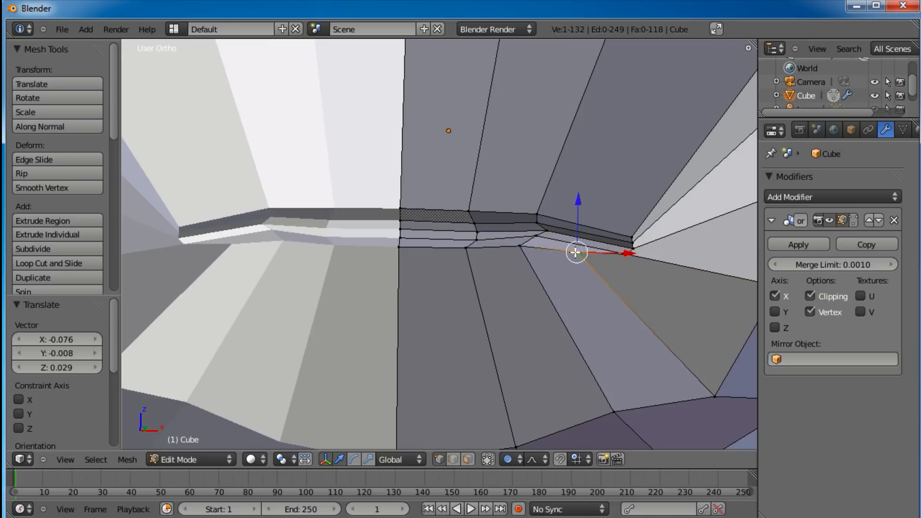
{"action": "key", "text": "g"}
{"action": "left_click", "coordinate": [574, 256]}
Step: Move the upper vertex of the mouth corner by -0.065 along X, -0.007 along Y and 0.037 along Z
{"action": "right_click", "coordinate": [632, 222]}
{"action": "key", "text": "g"}
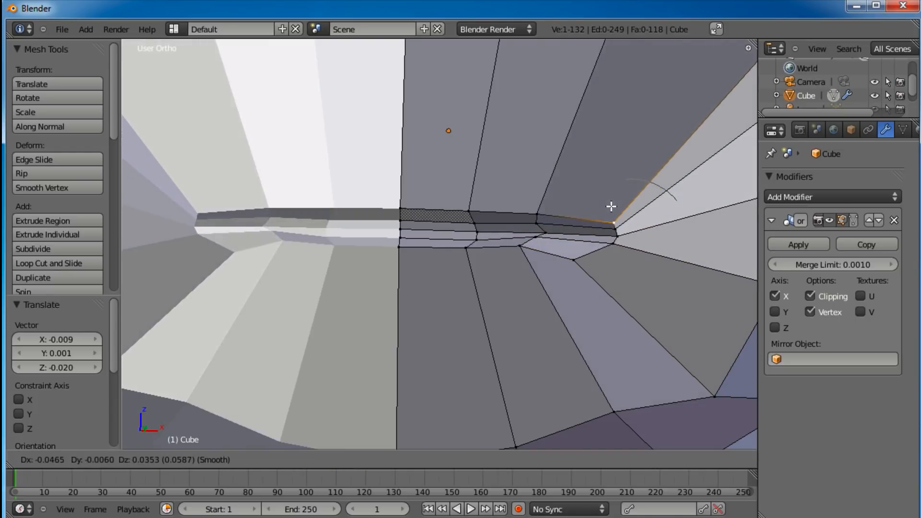
{"action": "left_click", "coordinate": [604, 207]}
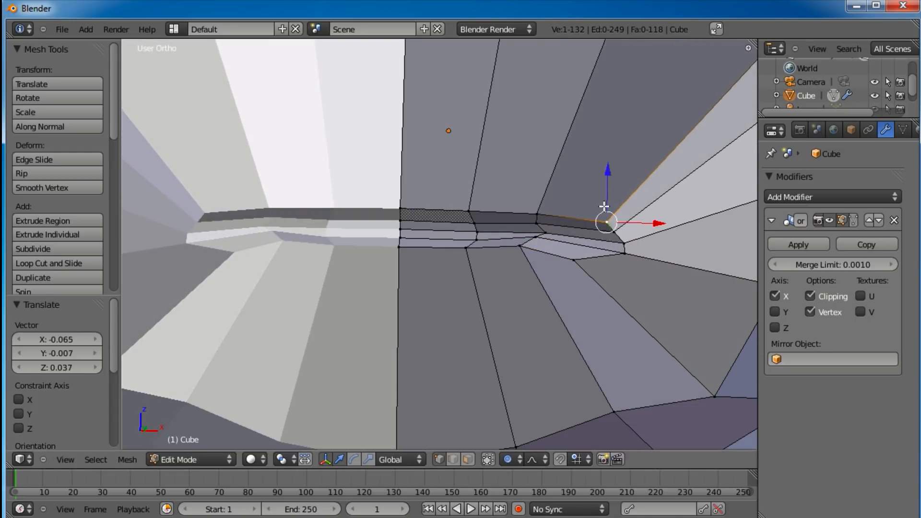
Step: Select the five-vertex column just inside the mouth corner and move it outward toward the corner
{"action": "right_click", "coordinate": [528, 240]}
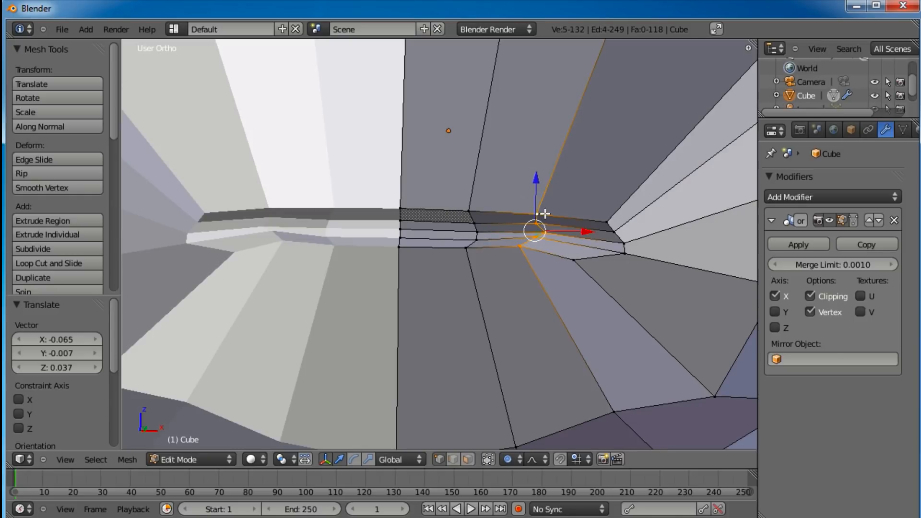
{"action": "key", "text": "g"}
{"action": "left_click", "coordinate": [562, 215]}
Step: Box-select the five-vertex mouth column nearest the centre seam, move it toward the seam and clear the selection
{"action": "key", "text": "a"}
{"action": "key", "text": "b"}
{"action": "left_click_drag", "start_coordinate": [491, 202], "coordinate": [444, 270]}
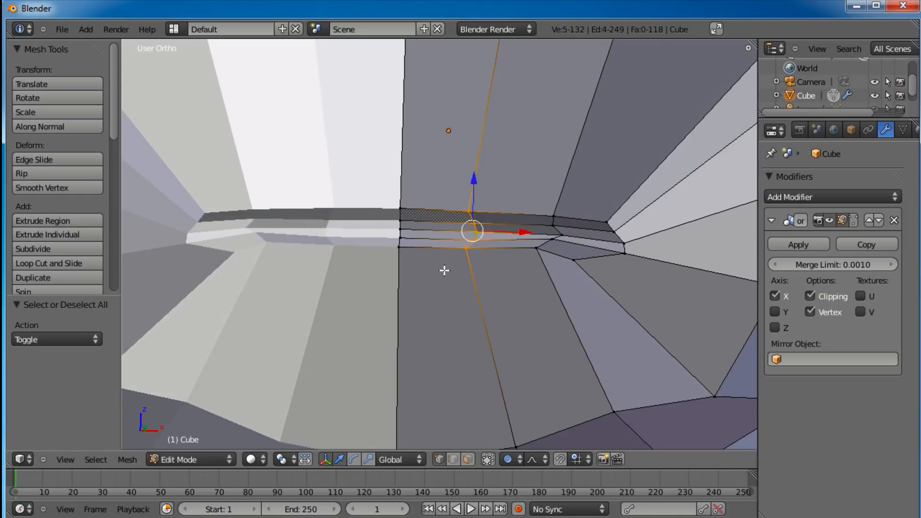
{"action": "key", "text": "g"}
{"action": "left_click", "coordinate": [427, 267]}
{"action": "scroll", "coordinate": [451, 230], "scroll_direction": "down", "scroll_amount": 5}
{"action": "key", "text": "a"}
{"action": "middle_click_drag", "start_coordinate": [465, 199], "coordinate": [478, 244]}
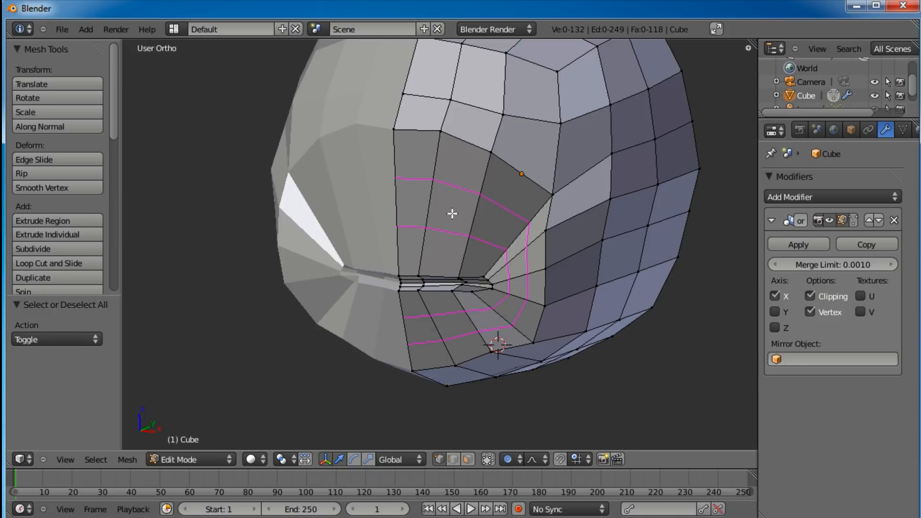
Step: Insert three evenly spaced edge loops around the mouth and smooth the new loops once
{"action": "scroll", "coordinate": [452, 214], "scroll_direction": "up", "scroll_amount": 20}
{"action": "scroll", "coordinate": [452, 213], "scroll_direction": "down", "scroll_amount": 20}
{"action": "scroll", "coordinate": [452, 214], "scroll_direction": "down", "scroll_amount": 20}
{"action": "left_click", "coordinate": [452, 213]}
{"action": "right_click", "coordinate": [452, 214]}
{"action": "middle_click_drag", "start_coordinate": [447, 216], "coordinate": [542, 249]}
{"action": "key", "text": "w"}
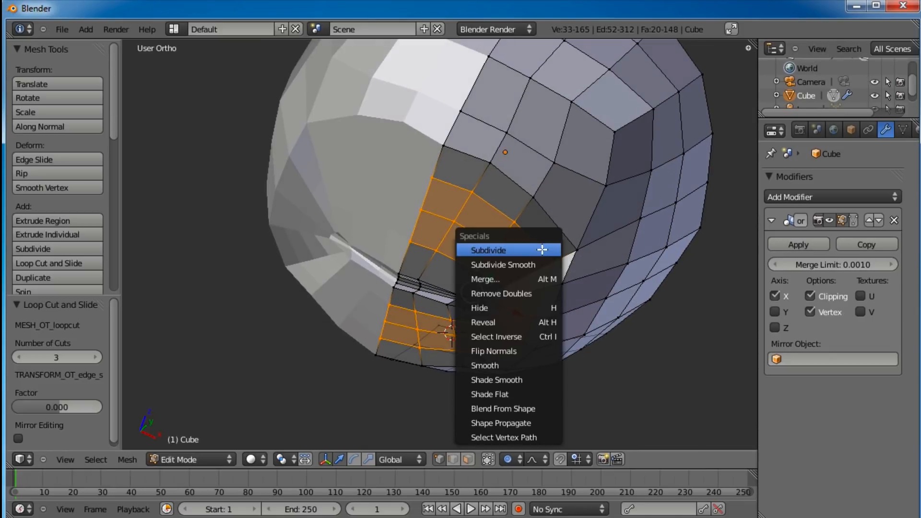
{"action": "left_click", "coordinate": [490, 363]}
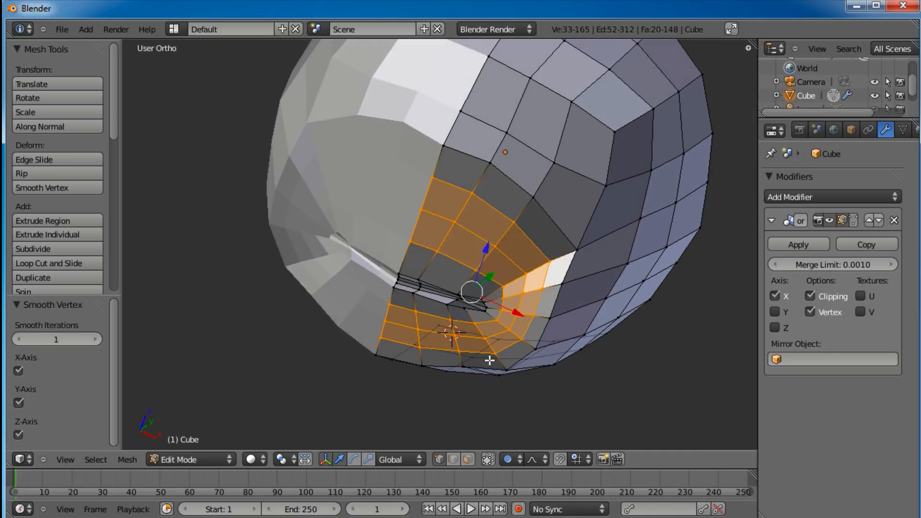
Step: Add the next outer edge loops above and beside the mouth to the selected loops
{"action": "right_click", "coordinate": [508, 174], "text": "alt"}
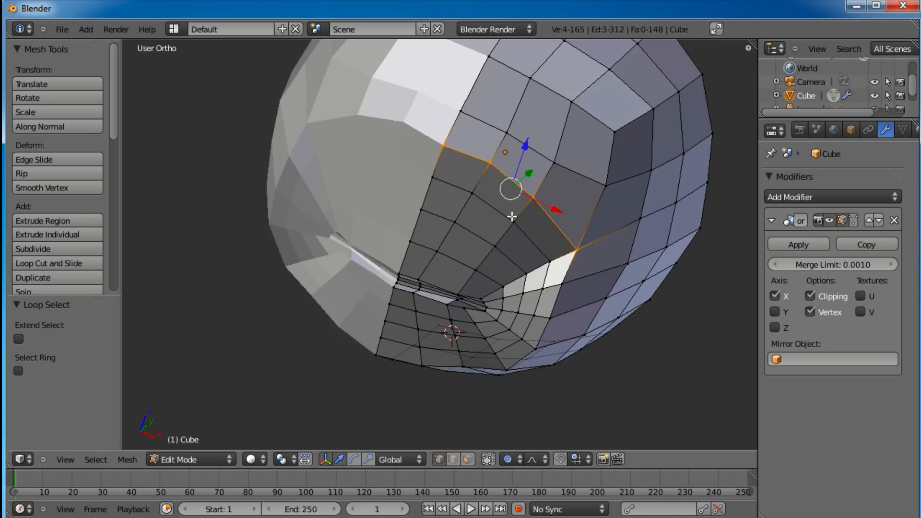
{"action": "key", "text": "ctrl+z"}
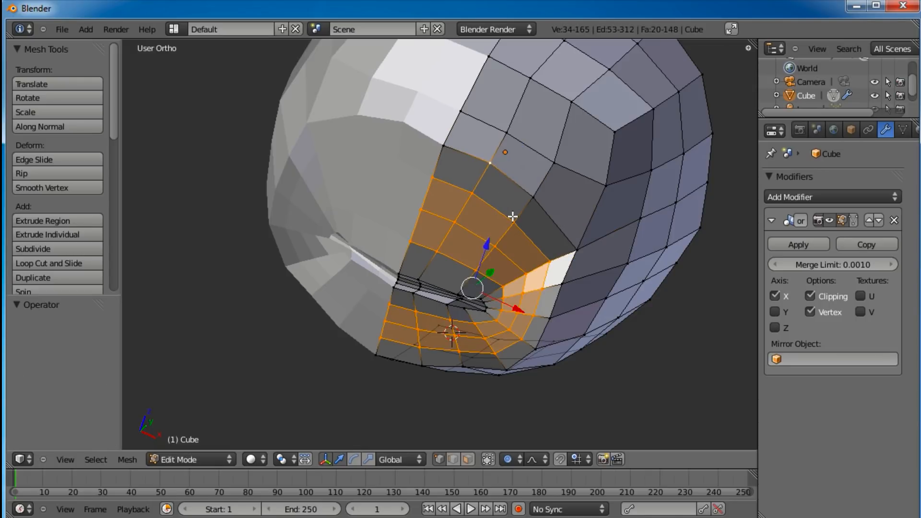
{"action": "right_click", "coordinate": [515, 185], "text": "alt+shift"}
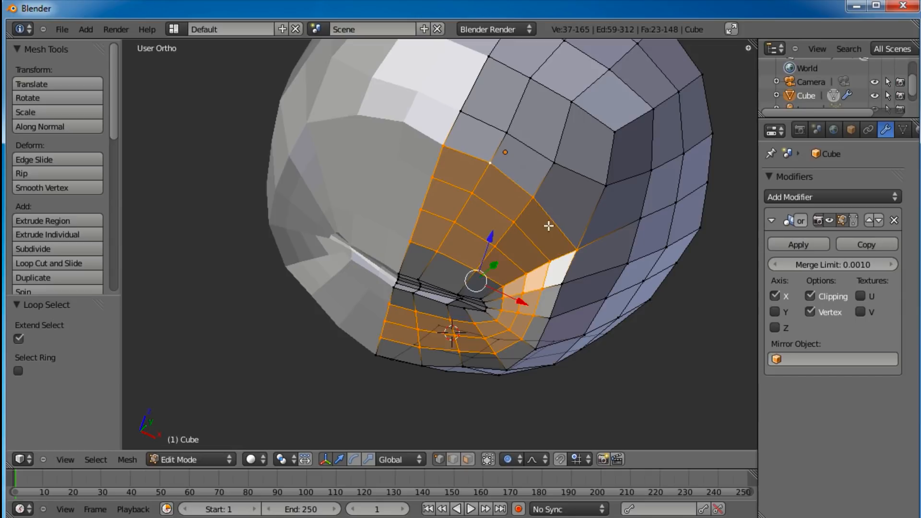
{"action": "right_click", "coordinate": [564, 295], "text": "alt+shift"}
{"action": "middle_click_drag", "start_coordinate": [547, 317], "coordinate": [538, 255]}
Step: Smooth the selected vertices around the mouth ten times, then clear the selection
{"action": "key", "text": "w"}
{"action": "left_click", "coordinate": [538, 256]}
{"action": "key", "text": "w"}
{"action": "left_click", "coordinate": [538, 256]}
{"action": "key", "text": "w"}
{"action": "left_click", "coordinate": [537, 256]}
{"action": "key", "text": "w"}
{"action": "left_click", "coordinate": [538, 256]}
{"action": "key", "text": "w"}
{"action": "left_click", "coordinate": [538, 255]}
{"action": "key", "text": "w"}
{"action": "left_click", "coordinate": [538, 255]}
{"action": "key", "text": "w"}
{"action": "left_click", "coordinate": [538, 255]}
{"action": "key", "text": "w"}
{"action": "left_click", "coordinate": [538, 255]}
{"action": "key", "text": "w"}
{"action": "left_click", "coordinate": [538, 256]}
{"action": "key", "text": "w"}
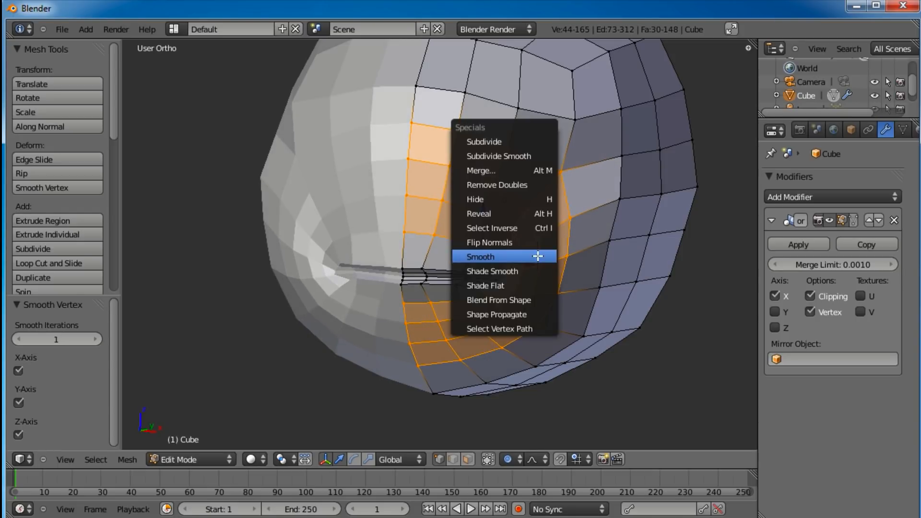
{"action": "left_click", "coordinate": [538, 256]}
{"action": "middle_click_drag", "start_coordinate": [538, 256], "coordinate": [529, 307]}
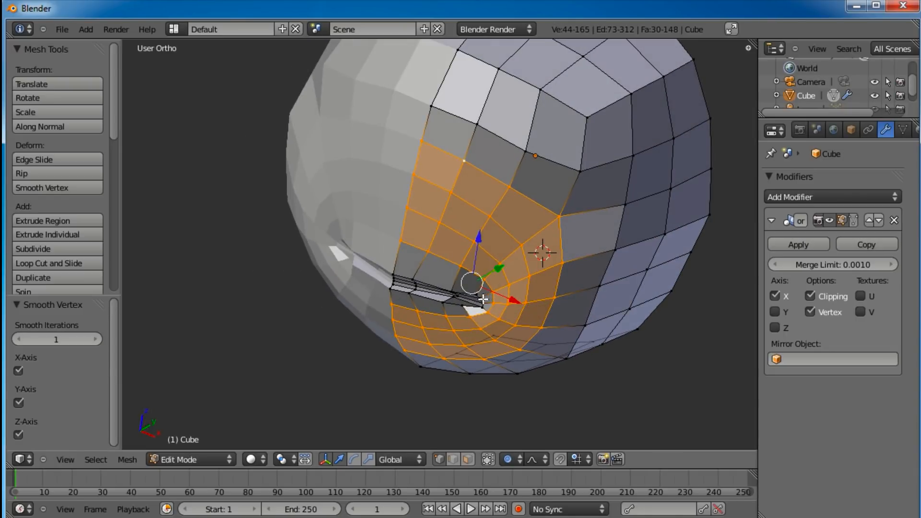
{"action": "key", "text": "a"}
Step: Move the four mouth-corner vertices by -0.023, 0.040, 0.035 in X, Y, Z with smooth proportional falloff
{"action": "scroll", "coordinate": [477, 304], "scroll_direction": "down", "scroll_amount": 3}
{"action": "middle_click_drag", "start_coordinate": [528, 249], "coordinate": [506, 299]}
{"action": "scroll", "coordinate": [537, 282], "scroll_direction": "up", "scroll_amount": 7}
{"action": "middle_click_drag", "start_coordinate": [541, 327], "coordinate": [545, 354]}
{"action": "key", "text": "g"}
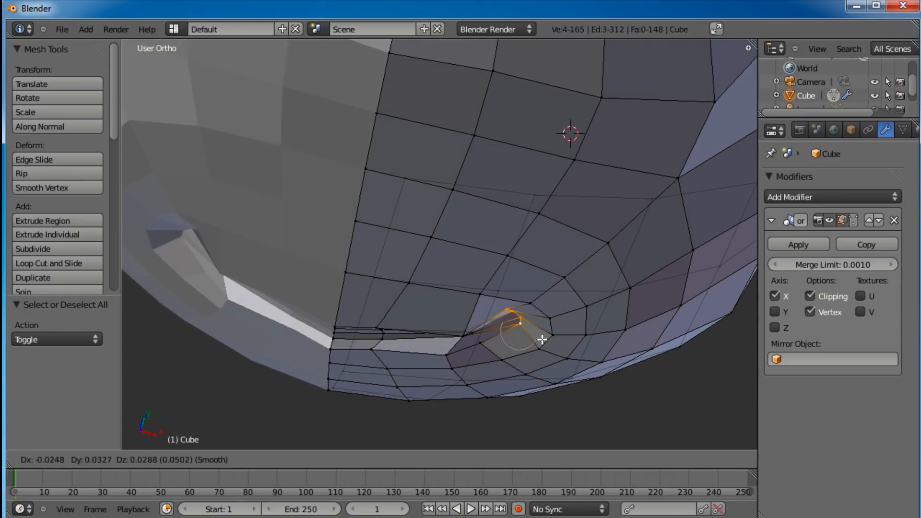
{"action": "scroll", "coordinate": [543, 337], "scroll_direction": "down", "scroll_amount": 3}
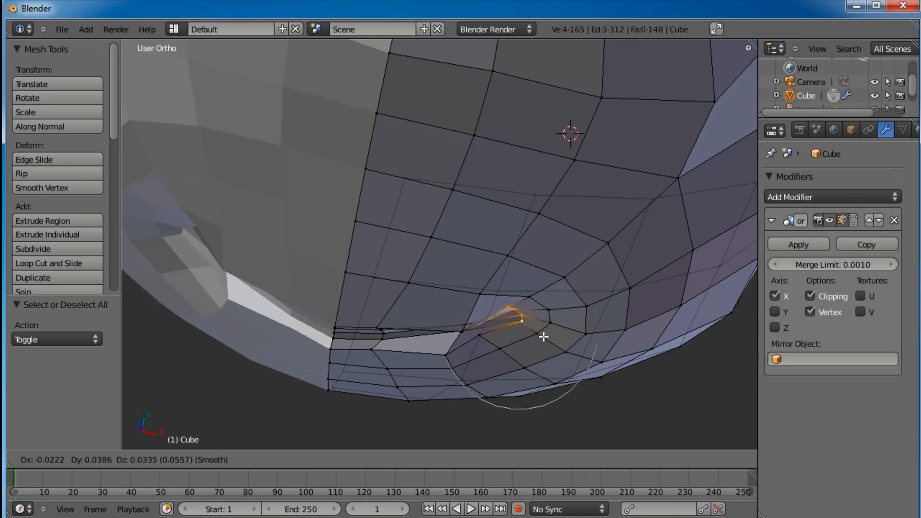
{"action": "left_click", "coordinate": [544, 336]}
Step: In face selection mode, select the six nose faces beside the centre seam above the mouth
{"action": "middle_click_drag", "start_coordinate": [544, 336], "coordinate": [509, 260]}
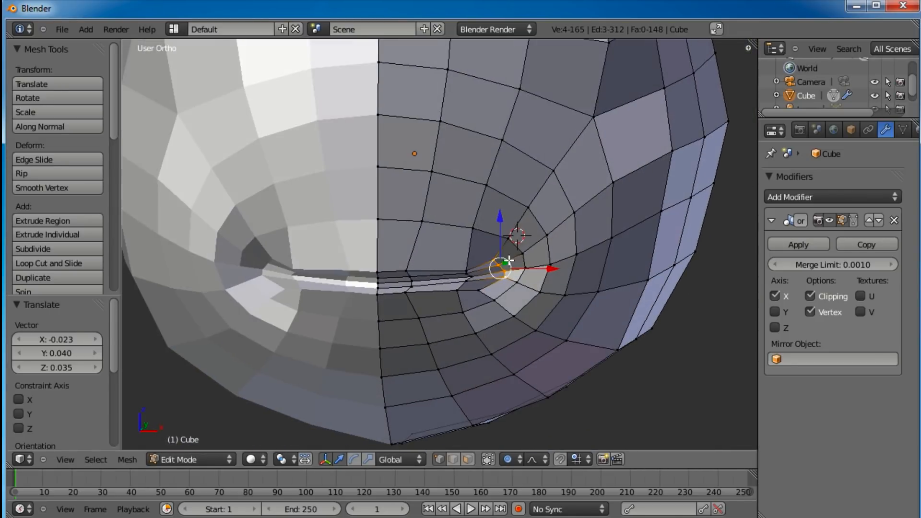
{"action": "scroll", "coordinate": [509, 260], "scroll_direction": "down", "scroll_amount": 2}
{"action": "middle_click_drag", "start_coordinate": [443, 201], "coordinate": [482, 236], "text": "shift"}
{"action": "middle_click_drag", "start_coordinate": [495, 272], "coordinate": [502, 255]}
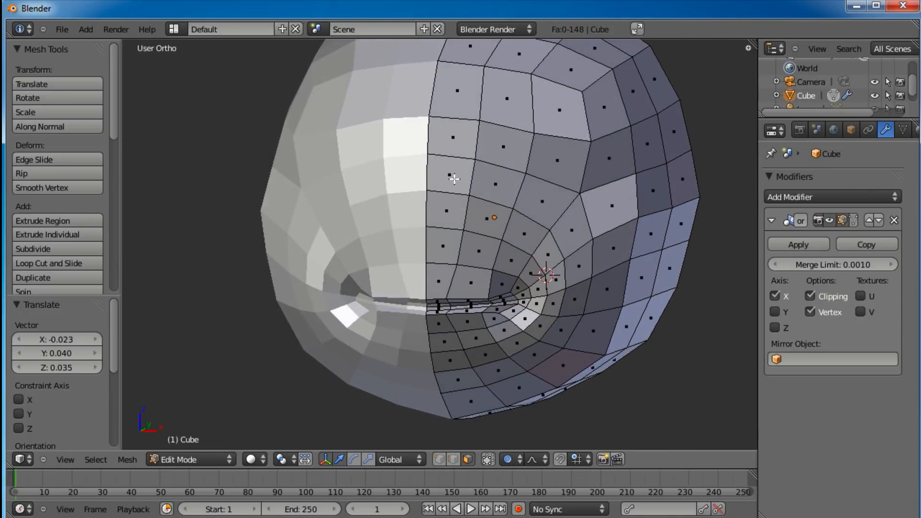
{"action": "left_click", "coordinate": [454, 178]}
{"action": "left_click", "coordinate": [442, 210], "text": "shift"}
{"action": "left_click", "coordinate": [442, 238], "text": "shift"}
{"action": "left_click", "coordinate": [475, 240], "text": "shift"}
{"action": "left_click", "coordinate": [488, 213], "text": "shift"}
{"action": "middle_click_drag", "start_coordinate": [576, 216], "coordinate": [563, 246]}
{"action": "middle_click_drag", "start_coordinate": [463, 277], "coordinate": [446, 139]}
{"action": "right_click", "coordinate": [446, 138], "text": "shift"}
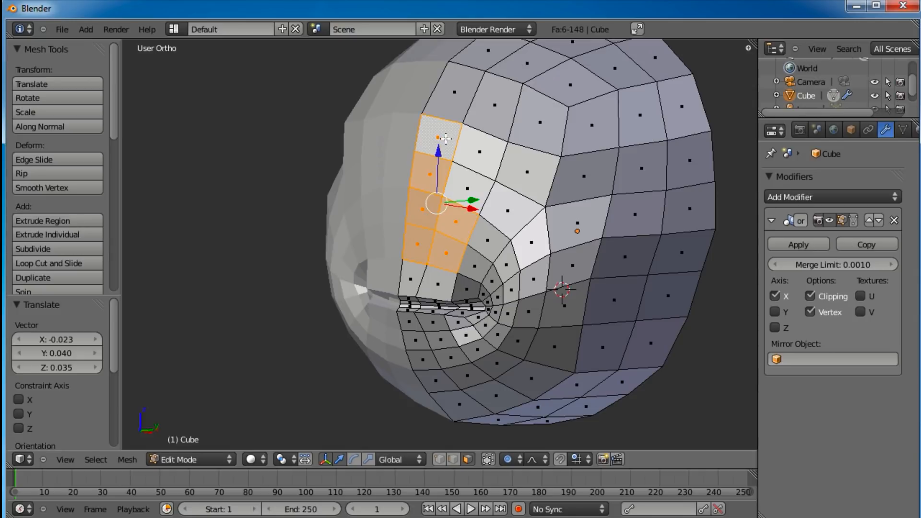
Step: Extrude the six nose faces forward and scale the extruded faces down, with a final scaling of 0.790
{"action": "key", "text": "KP_3"}
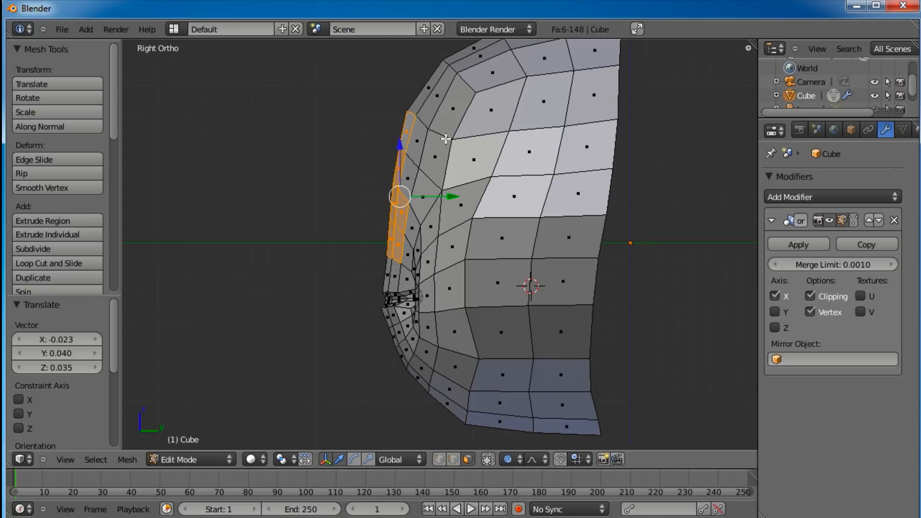
{"action": "key", "text": "e"}
{"action": "left_click", "coordinate": [446, 139]}
{"action": "key", "text": "s"}
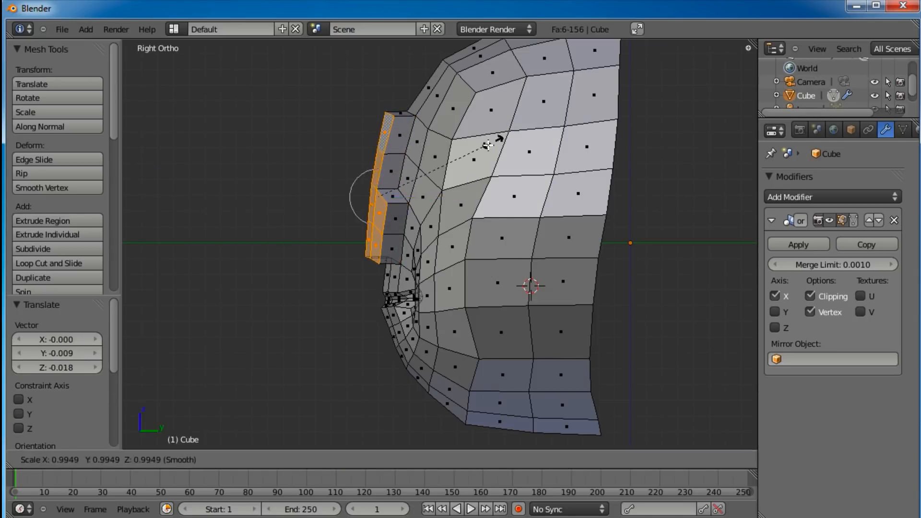
{"action": "left_click", "coordinate": [474, 148]}
{"action": "middle_click_drag", "start_coordinate": [474, 149], "coordinate": [533, 196]}
{"action": "key", "text": "s"}
{"action": "left_click", "coordinate": [516, 193]}
Step: In side view, extrude the nose faces about 0.21 forward, move them by -0.014 in Y and -0.078 in Z, and scale them down
{"action": "key", "text": "KP_3"}
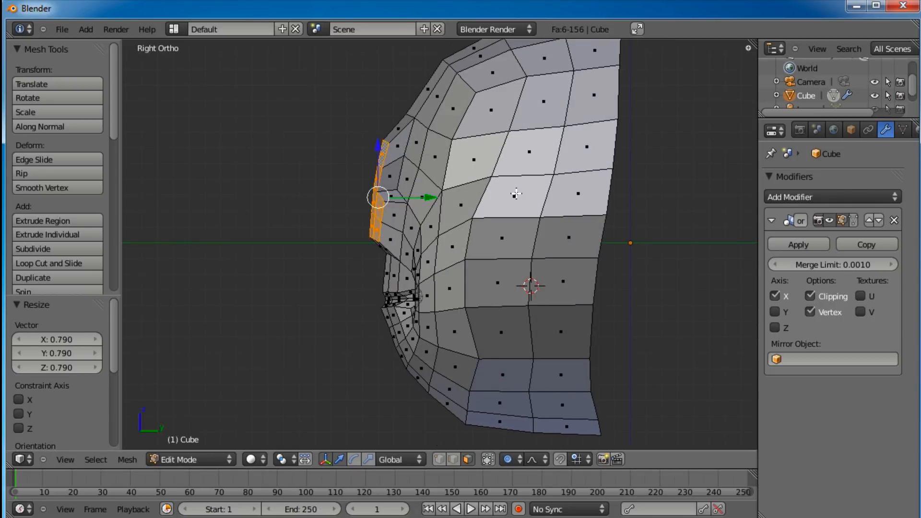
{"action": "key", "text": "e"}
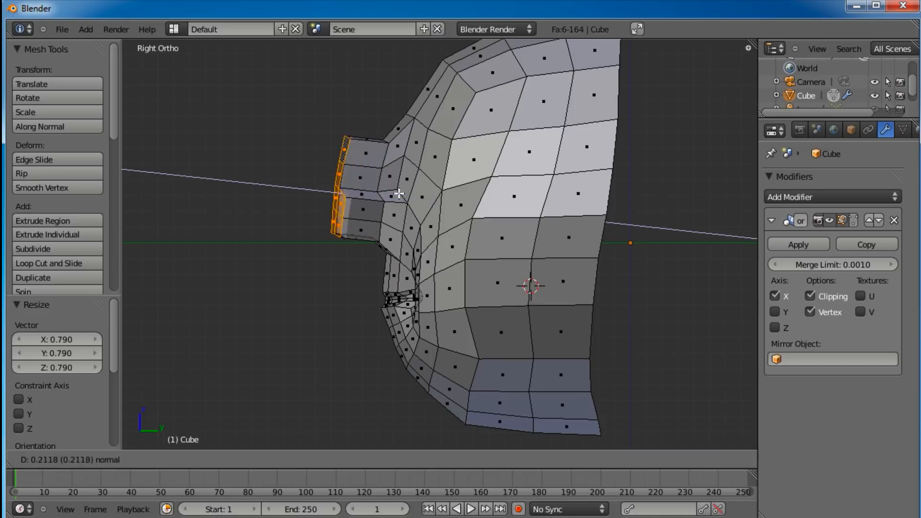
{"action": "left_click", "coordinate": [393, 193]}
{"action": "key", "text": "g"}
{"action": "left_click", "coordinate": [390, 203]}
{"action": "middle_click_drag", "start_coordinate": [396, 202], "coordinate": [515, 224], "text": "shift"}
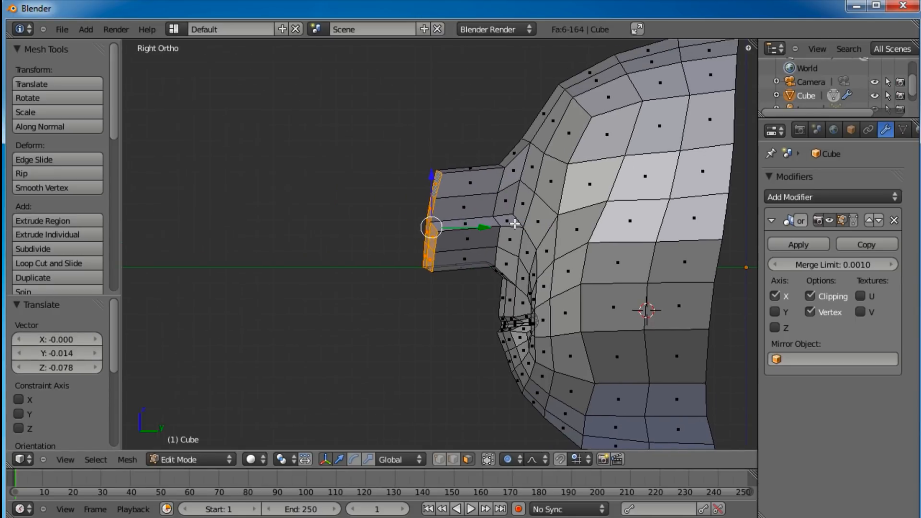
{"action": "key", "text": "s"}
{"action": "left_click", "coordinate": [484, 225]}
Step: Extrude the nose end forward again, move it by -0.005 in Y and -0.105 in Z, and scale it down
{"action": "key", "text": "e"}
{"action": "left_click", "coordinate": [379, 227]}
{"action": "key", "text": "g"}
{"action": "left_click", "coordinate": [399, 252]}
{"action": "key", "text": "s"}
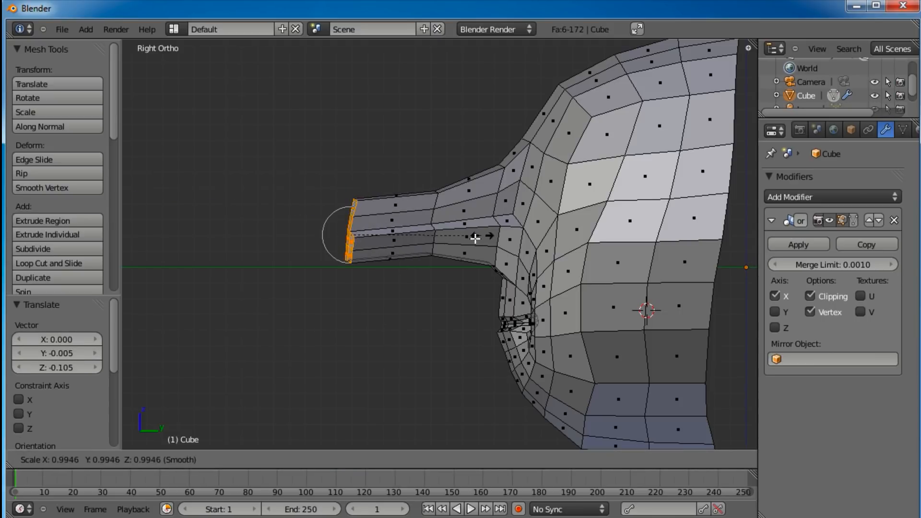
{"action": "left_click", "coordinate": [440, 245]}
Step: Extrude the nose tip by 0.044, -0.389, 0.044, scale it down and move it by -0.046 in Y and -0.050 in Z
{"action": "key", "text": "e"}
{"action": "left_click", "coordinate": [371, 247]}
{"action": "key", "text": "s"}
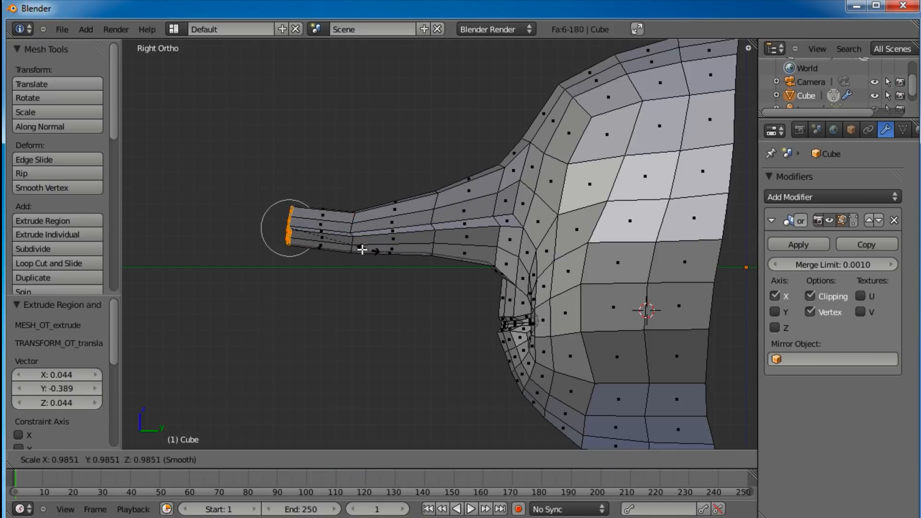
{"action": "left_click", "coordinate": [348, 250]}
{"action": "key", "text": "g"}
{"action": "left_click", "coordinate": [341, 258]}
Step: In top view, move the nose tip faces inward toward the centre seam
{"action": "middle_click_drag", "start_coordinate": [341, 258], "coordinate": [394, 262]}
{"action": "key", "text": "KP_7"}
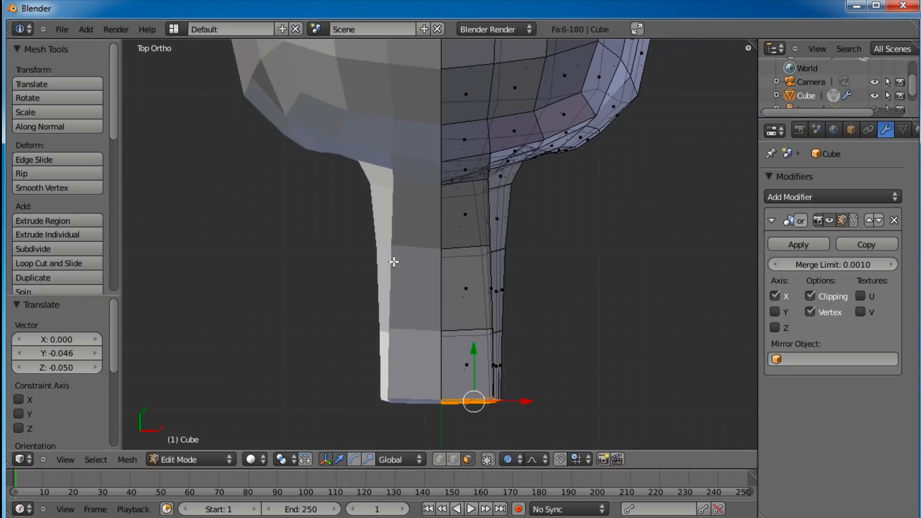
{"action": "key", "text": "g"}
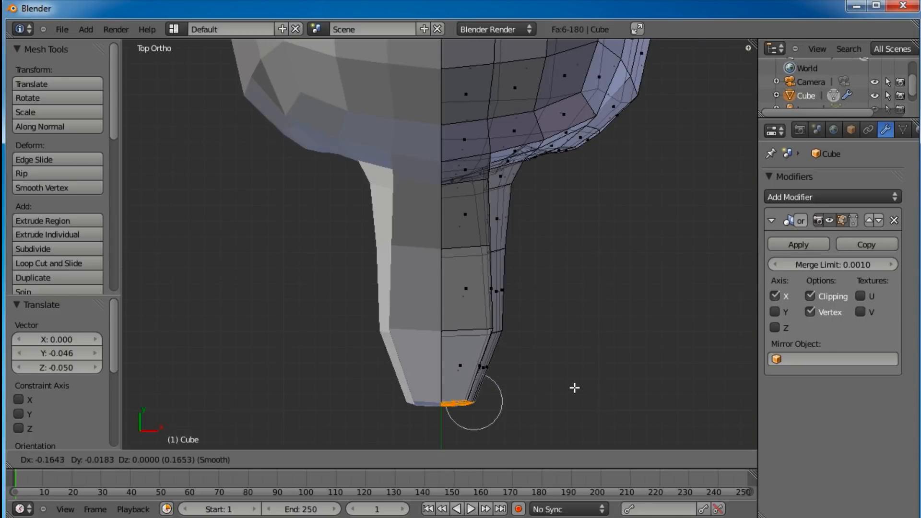
{"action": "left_click", "coordinate": [502, 421]}
Step: Box-select the vertex ring just behind the nose tip and move it about -0.096 along X toward the seam
{"action": "key", "text": "a"}
{"action": "key", "text": "b"}
{"action": "left_click_drag", "start_coordinate": [528, 316], "coordinate": [427, 337]}
{"action": "key", "text": "g"}
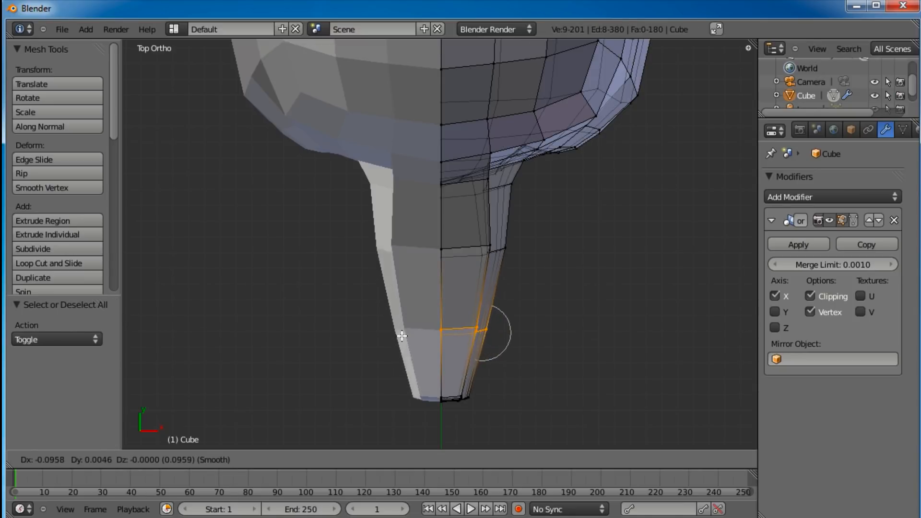
{"action": "left_click", "coordinate": [401, 335]}
Step: Box-select the outer vertices of the next ring toward the face and move them toward the centre seam
{"action": "key", "text": "a"}
{"action": "key", "text": "b"}
{"action": "left_click_drag", "start_coordinate": [524, 234], "coordinate": [467, 265]}
{"action": "key", "text": "g"}
{"action": "left_click", "coordinate": [441, 260]}
Step: Box-select the outer nose tip vertices and move them by -0.055 in X and 0.014 in Y
{"action": "key", "text": "a"}
{"action": "key", "text": "b"}
{"action": "key", "text": "g"}
{"action": "left_click", "coordinate": [444, 402]}
Step: Select the three outer vertices along the upper edge of the nose bridge and move them together
{"action": "middle_click_drag", "start_coordinate": [443, 403], "coordinate": [529, 245]}
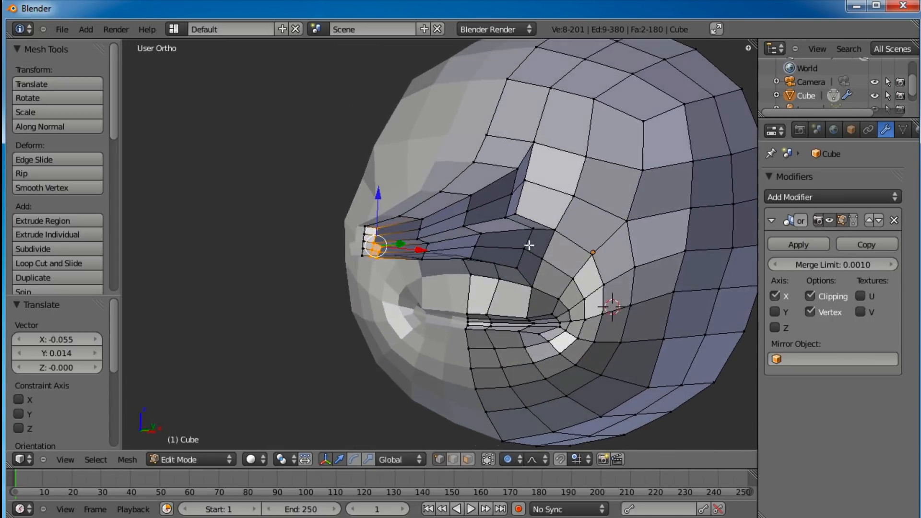
{"action": "scroll", "coordinate": [523, 206], "scroll_direction": "up", "scroll_amount": 2}
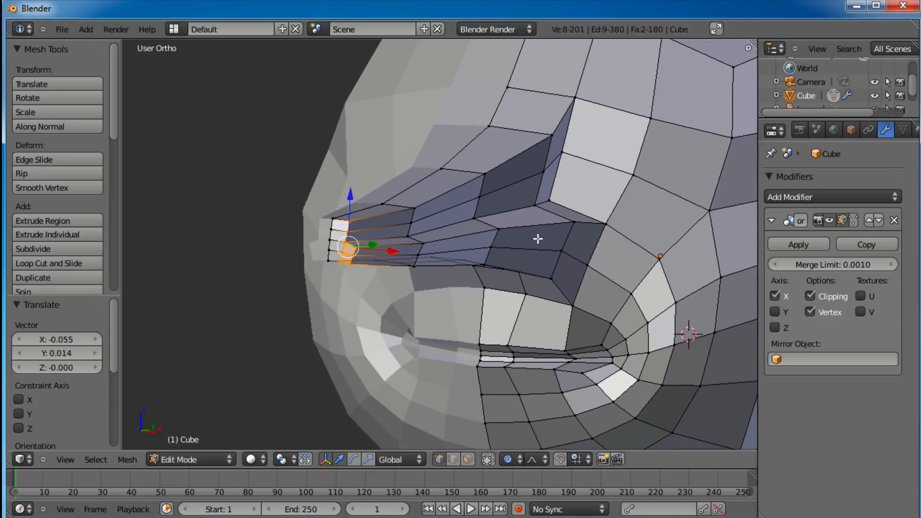
{"action": "middle_click_drag", "start_coordinate": [479, 231], "coordinate": [587, 262]}
{"action": "right_click", "coordinate": [446, 261]}
{"action": "right_click", "coordinate": [521, 164]}
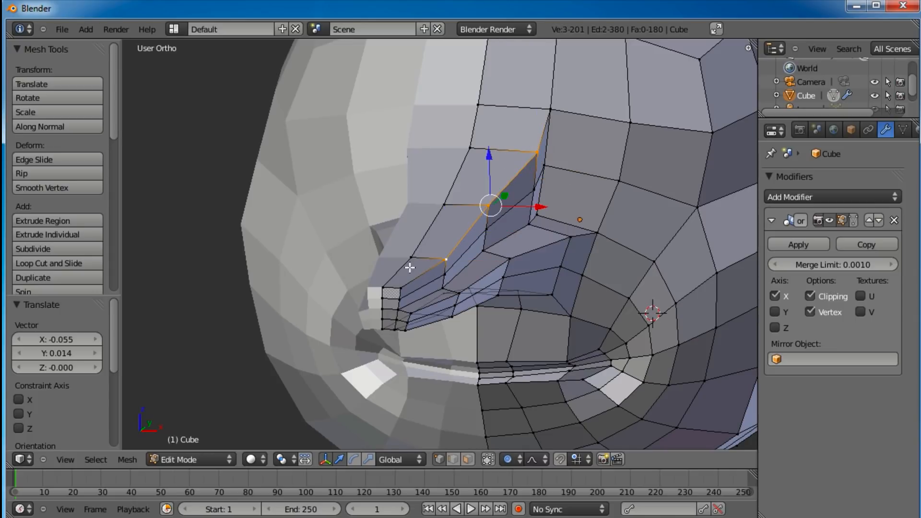
{"action": "key", "text": "g"}
{"action": "left_click", "coordinate": [538, 245]}
Step: Reposition the three upper bridge vertices one by one toward the centre seam to narrow the bridge
{"action": "right_click_drag", "start_coordinate": [525, 157], "coordinate": [495, 143]}
{"action": "right_click_drag", "start_coordinate": [490, 195], "coordinate": [468, 211]}
{"action": "right_click_drag", "start_coordinate": [437, 263], "coordinate": [432, 263]}
Step: Select the vertex loops around the front half of the nose together with the nose tip
{"action": "right_click", "coordinate": [446, 272], "text": "alt"}
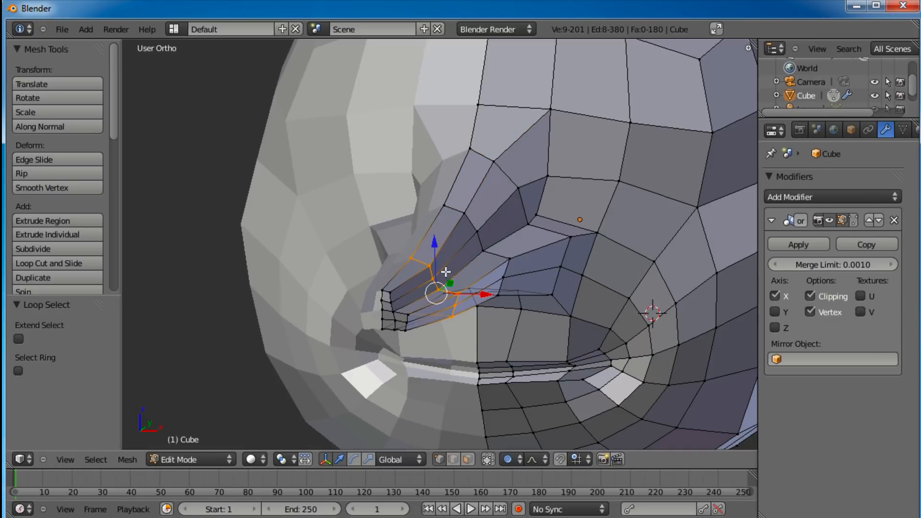
{"action": "right_click", "coordinate": [484, 242], "text": "alt+shift"}
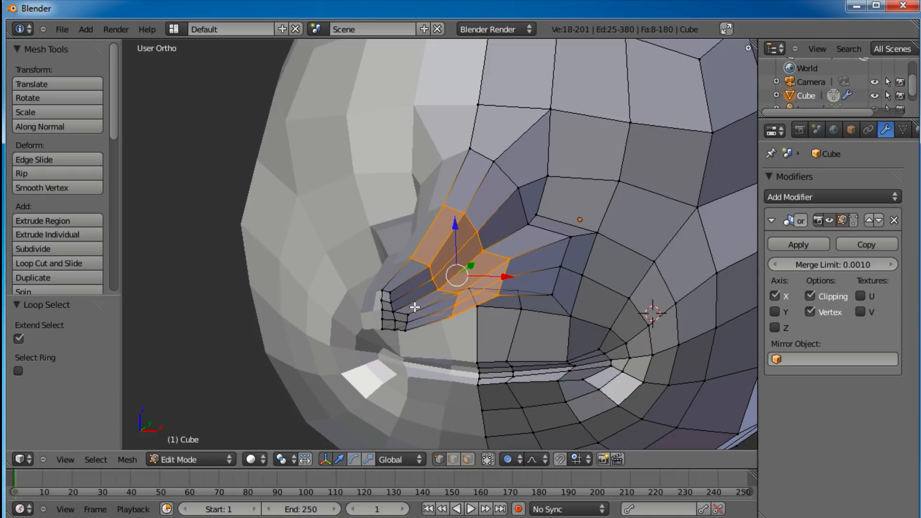
{"action": "middle_click_drag", "start_coordinate": [517, 275], "coordinate": [380, 262]}
{"action": "right_click", "coordinate": [359, 291], "text": "alt+shift"}
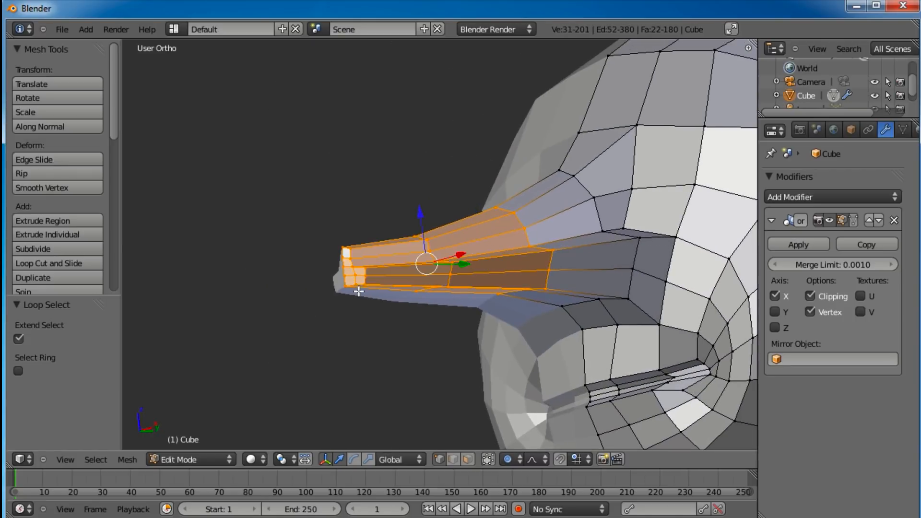
Step: Smooth the selected nose vertices ten times to round the tip
{"action": "key", "text": "w"}
{"action": "left_click", "coordinate": [414, 246]}
{"action": "key", "text": "w"}
{"action": "left_click", "coordinate": [414, 246]}
{"action": "key", "text": "w"}
{"action": "left_click", "coordinate": [414, 246]}
{"action": "key", "text": "w"}
{"action": "left_click", "coordinate": [414, 246]}
{"action": "key", "text": "w"}
{"action": "left_click", "coordinate": [414, 247]}
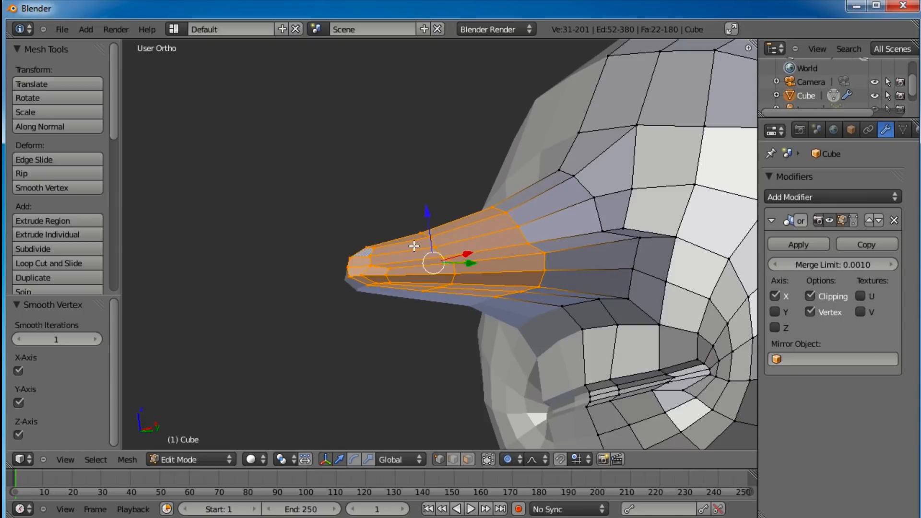
{"action": "key", "text": "w"}
{"action": "left_click", "coordinate": [415, 246]}
{"action": "key", "text": "w"}
{"action": "left_click", "coordinate": [414, 247]}
{"action": "key", "text": "w"}
{"action": "left_click", "coordinate": [414, 246]}
{"action": "key", "text": "w"}
{"action": "left_click", "coordinate": [414, 246]}
{"action": "key", "text": "w"}
{"action": "left_click", "coordinate": [414, 246]}
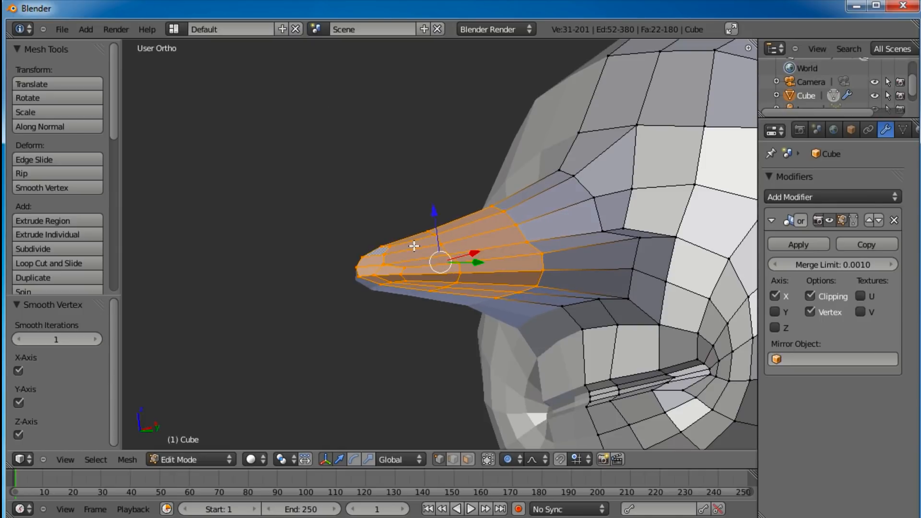
Step: In Object Mode, set the head to smooth shading and add a Subdivision Surface modifier
{"action": "middle_click_drag", "start_coordinate": [591, 256], "coordinate": [417, 242]}
{"action": "key", "text": "Tab"}
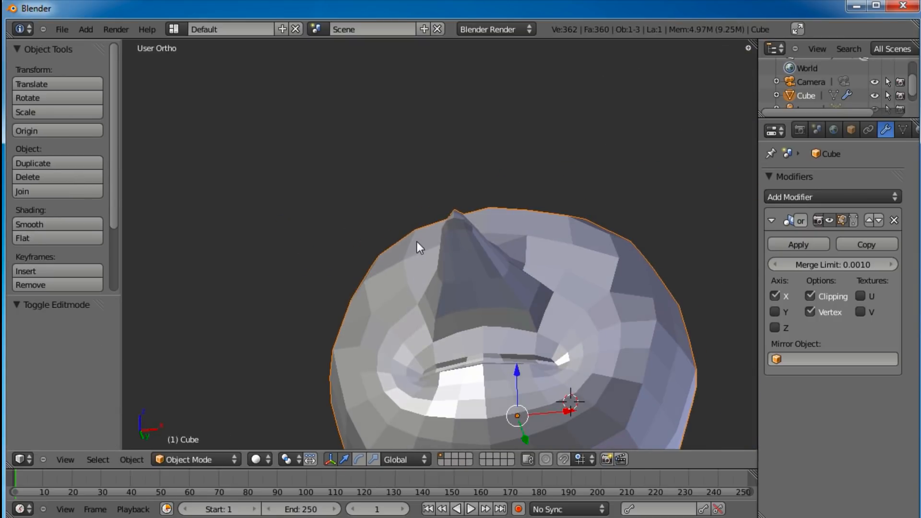
{"action": "left_click", "coordinate": [52, 224]}
{"action": "left_click", "coordinate": [851, 197]}
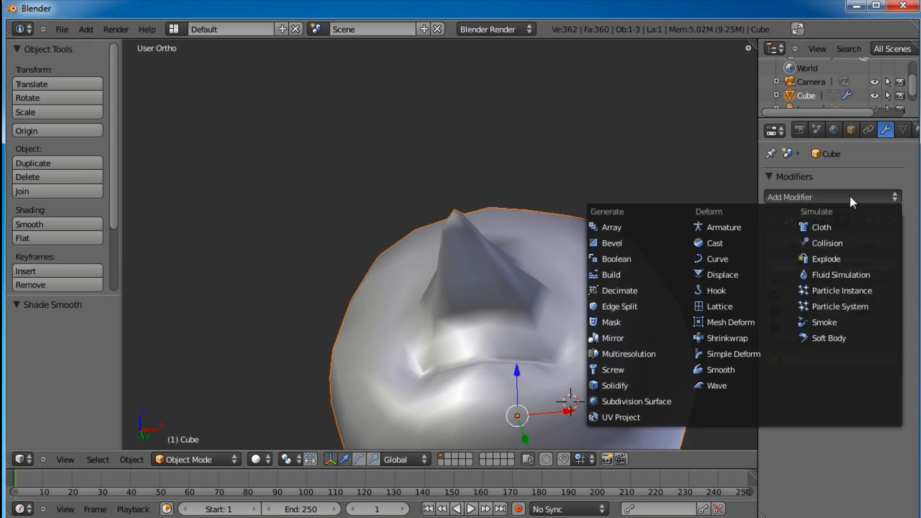
{"action": "left_click", "coordinate": [663, 401]}
Step: In Edit Mode, select the three vertices under the front part of the nose and move them slightly upward
{"action": "middle_click_drag", "start_coordinate": [654, 393], "coordinate": [454, 243]}
{"action": "scroll", "coordinate": [454, 243], "scroll_direction": "up", "scroll_amount": 3}
{"action": "key", "text": "Tab"}
{"action": "middle_click_drag", "start_coordinate": [500, 274], "coordinate": [438, 335]}
{"action": "key", "text": "a"}
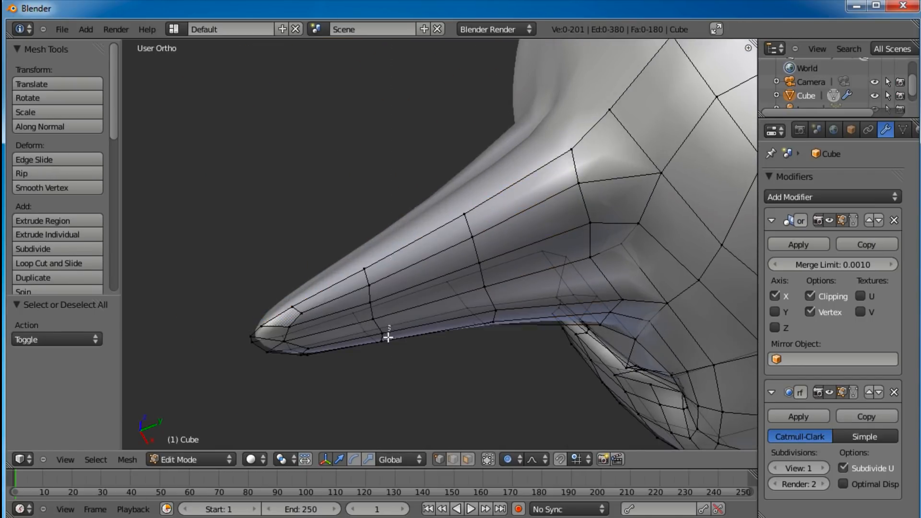
{"action": "key", "text": "g"}
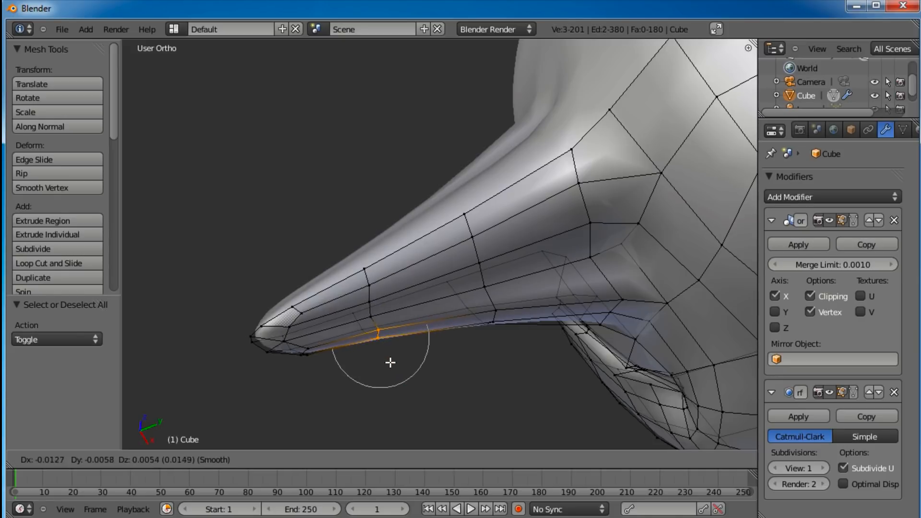
{"action": "left_click", "coordinate": [390, 359]}
Step: Box-select the vertices on the underside of the nose just behind the tip and move them slightly upward
{"action": "key", "text": "a"}
{"action": "key", "text": "b"}
{"action": "left_click_drag", "start_coordinate": [315, 348], "coordinate": [302, 366]}
{"action": "key", "text": "g"}
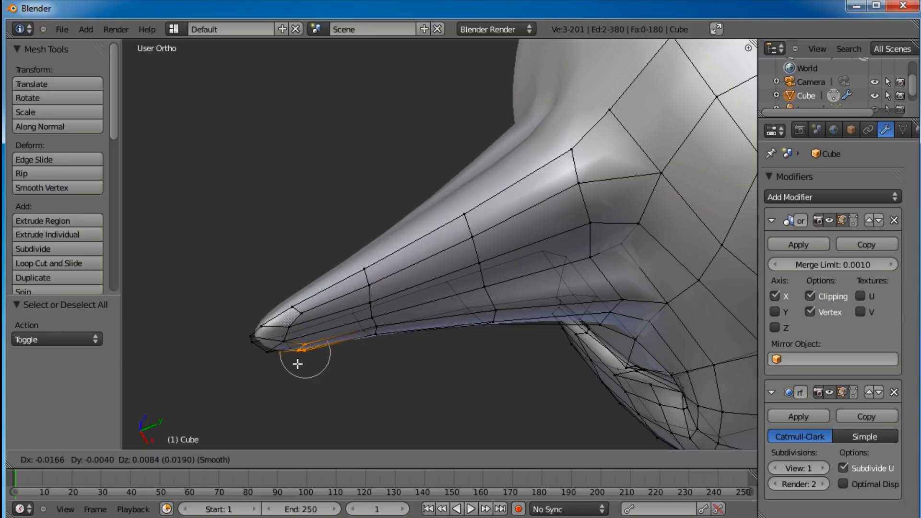
{"action": "left_click", "coordinate": [297, 364]}
Step: Reposition single vertices along the lower side of the nose behind the tip to even out its contour
{"action": "middle_click_drag", "start_coordinate": [431, 370], "coordinate": [526, 261]}
{"action": "key", "text": "g"}
{"action": "left_click", "coordinate": [466, 287]}
{"action": "right_click", "coordinate": [445, 281]}
{"action": "middle_click_drag", "start_coordinate": [444, 282], "coordinate": [548, 253]}
{"action": "key", "text": "g"}
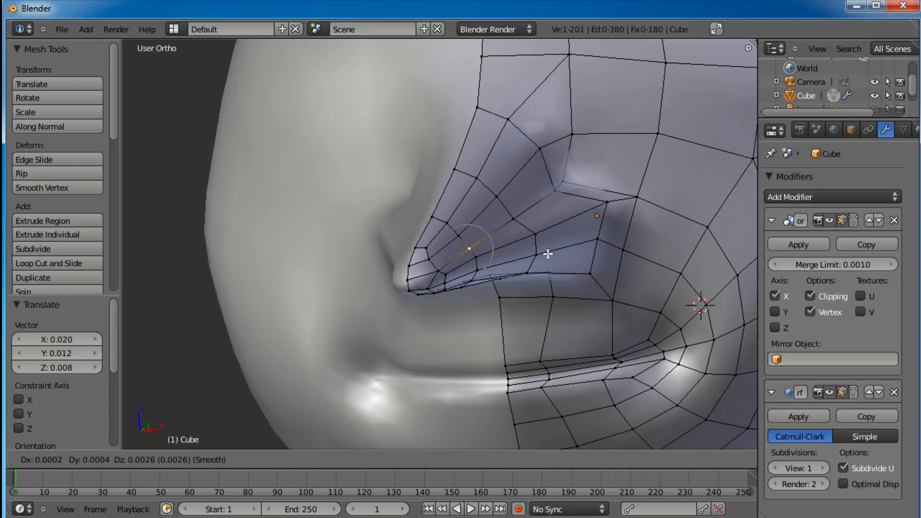
{"action": "left_click", "coordinate": [550, 251]}
{"action": "key", "text": "g"}
{"action": "left_click", "coordinate": [467, 228]}
Step: Add one loop cut around the middle of the nose and slide it towards the nose base
{"action": "middle_click_drag", "start_coordinate": [468, 227], "coordinate": [512, 181]}
{"action": "middle_click_drag", "start_coordinate": [478, 230], "coordinate": [450, 319]}
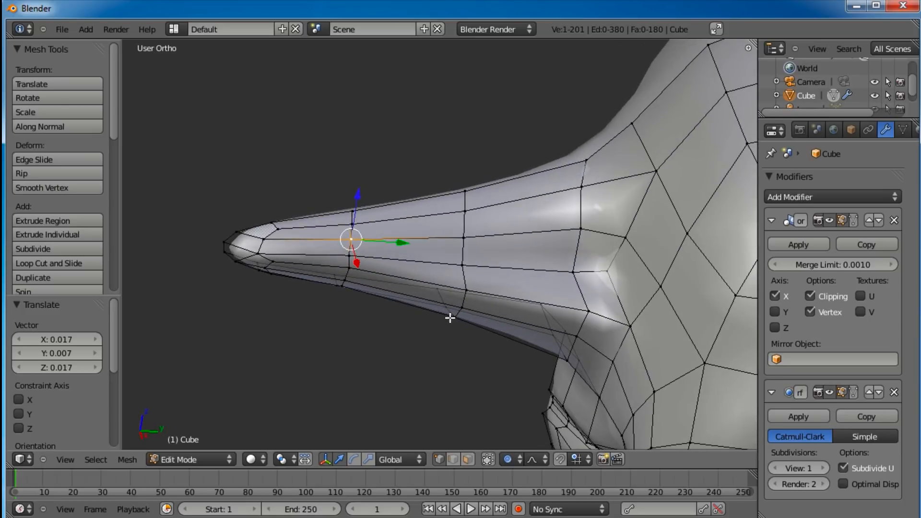
{"action": "left_click", "coordinate": [430, 293]}
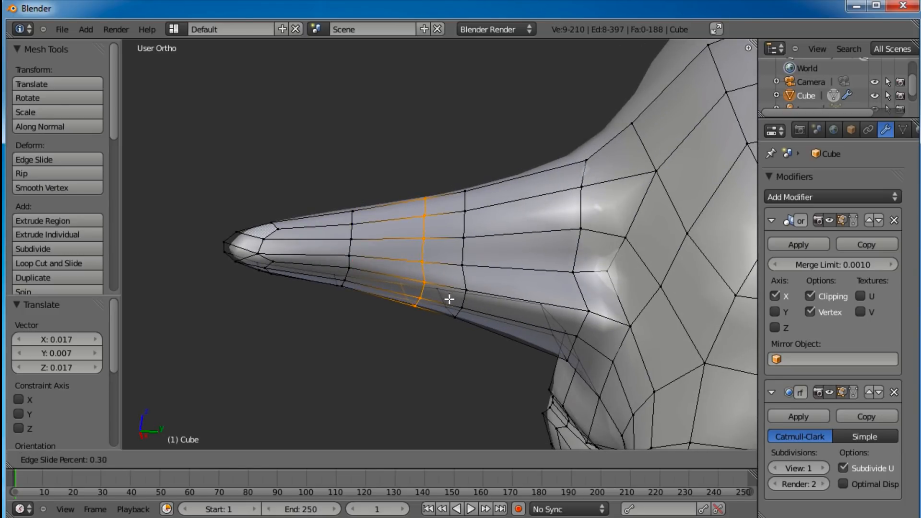
{"action": "left_click", "coordinate": [469, 306]}
Step: Move the two selected vertices on the side of the nose by -0.040 along X
{"action": "mouse_move", "coordinate": [485, 254]}
{"action": "middle_mouse_down"}
{"action": "mouse_move", "coordinate": [499, 230]}
{"action": "mouse_move", "coordinate": [490, 222]}
{"action": "mouse_move", "coordinate": [486, 255]}
{"action": "middle_mouse_up"}
{"action": "right_click", "coordinate": [483, 228]}
{"action": "left_click_drag", "start_coordinate": [537, 221], "coordinate": [530, 226]}
Step: Add one loop cut around the base of the nose with a slide factor of 0.435
{"action": "middle_click_drag", "start_coordinate": [530, 226], "coordinate": [605, 390]}
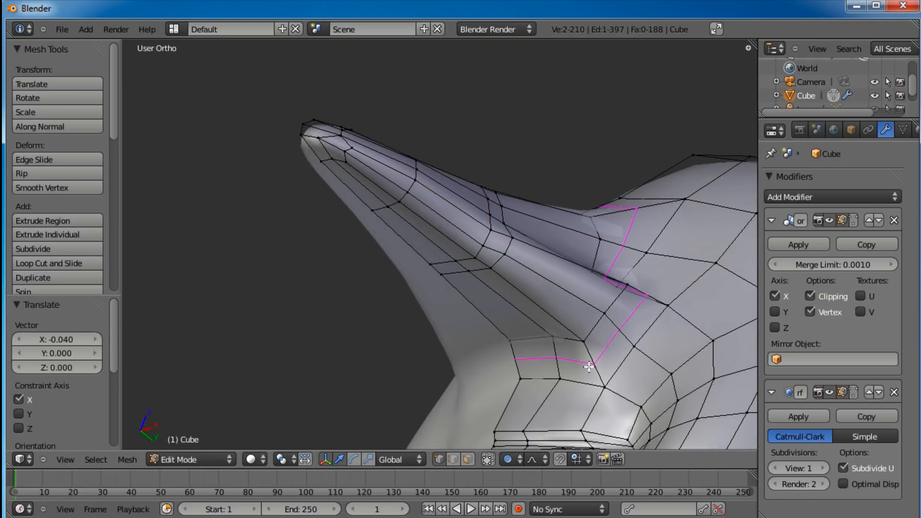
{"action": "left_click", "coordinate": [589, 367]}
{"action": "left_click", "coordinate": [595, 375]}
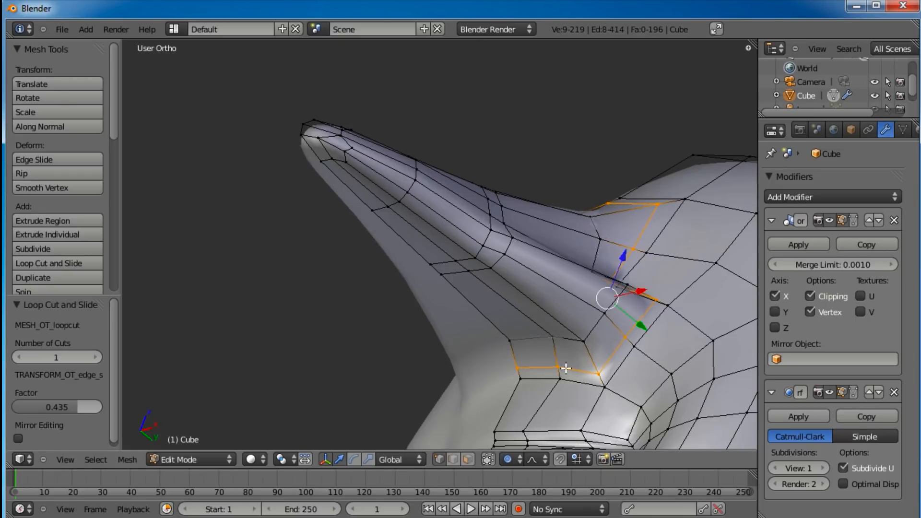
Step: Reposition vertices of the new edge loop along the outer side of the nose base
{"action": "middle_click_drag", "start_coordinate": [566, 368], "coordinate": [610, 364]}
{"action": "right_click", "coordinate": [623, 332]}
{"action": "key", "text": "g"}
{"action": "left_click", "coordinate": [613, 325]}
{"action": "middle_click_drag", "start_coordinate": [611, 323], "coordinate": [518, 361]}
{"action": "key", "text": "g"}
{"action": "left_click", "coordinate": [533, 368]}
{"action": "key", "text": "g"}
{"action": "left_click", "coordinate": [528, 372]}
Step: Move the vertices where the nose side meets the face outward to widen the nostril wing
{"action": "right_click", "coordinate": [563, 341]}
{"action": "key", "text": "g"}
{"action": "left_click", "coordinate": [565, 356]}
{"action": "middle_click_drag", "start_coordinate": [565, 356], "coordinate": [474, 298]}
{"action": "key", "text": "g"}
{"action": "left_click", "coordinate": [464, 298]}
{"action": "right_click", "coordinate": [458, 298]}
{"action": "key", "text": "g"}
{"action": "left_click", "coordinate": [441, 301]}
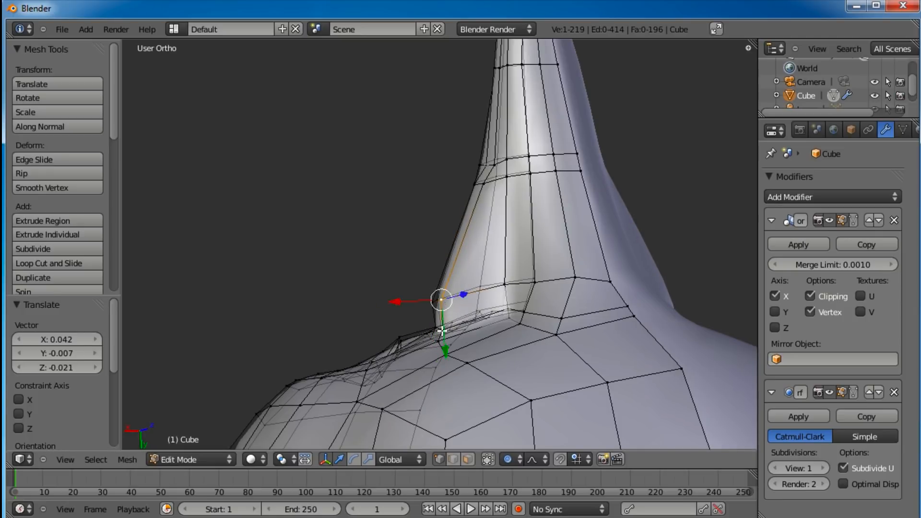
Step: Reposition the vertices in the crease between the nostril wing and the cheek
{"action": "middle_click_drag", "start_coordinate": [431, 362], "coordinate": [477, 375]}
{"action": "right_click", "coordinate": [482, 368]}
{"action": "key", "text": "g"}
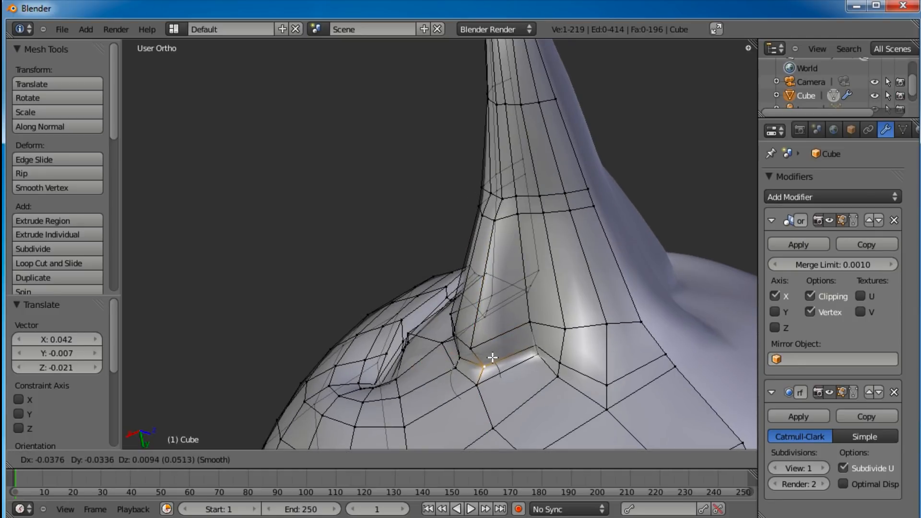
{"action": "left_click", "coordinate": [530, 353]}
{"action": "key", "text": "shift+g"}
{"action": "left_click", "coordinate": [492, 396]}
{"action": "key", "text": "g"}
{"action": "left_click", "coordinate": [574, 339]}
{"action": "middle_click_drag", "start_coordinate": [490, 327], "coordinate": [526, 384]}
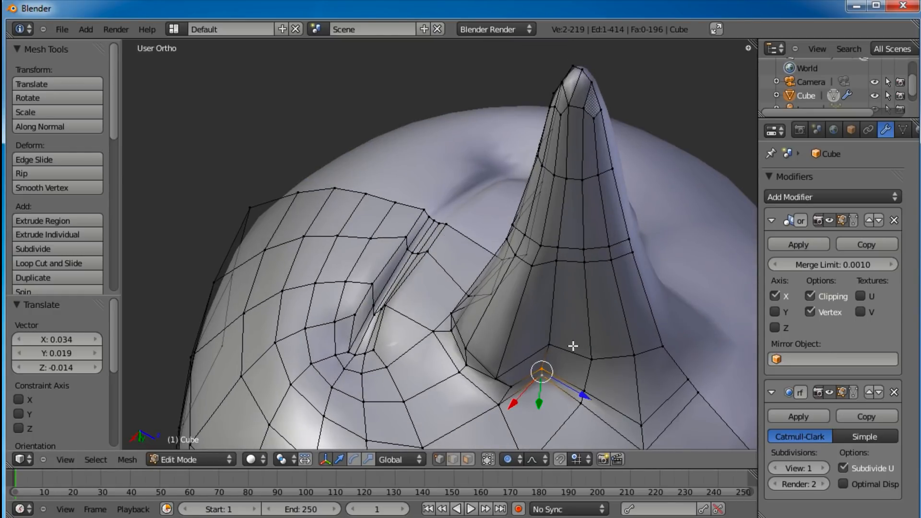
{"action": "key", "text": "shift+s"}
Step: Move the vertex beneath the nose base, above the upper lip, by about -0.085 along X towards the centreline
{"action": "middle_click_drag", "start_coordinate": [531, 342], "coordinate": [458, 293]}
{"action": "right_click_drag", "start_coordinate": [442, 258], "coordinate": [436, 292]}
{"action": "key", "text": "g"}
{"action": "left_click", "coordinate": [417, 288]}
{"action": "right_click", "coordinate": [413, 256]}
{"action": "key", "text": "g"}
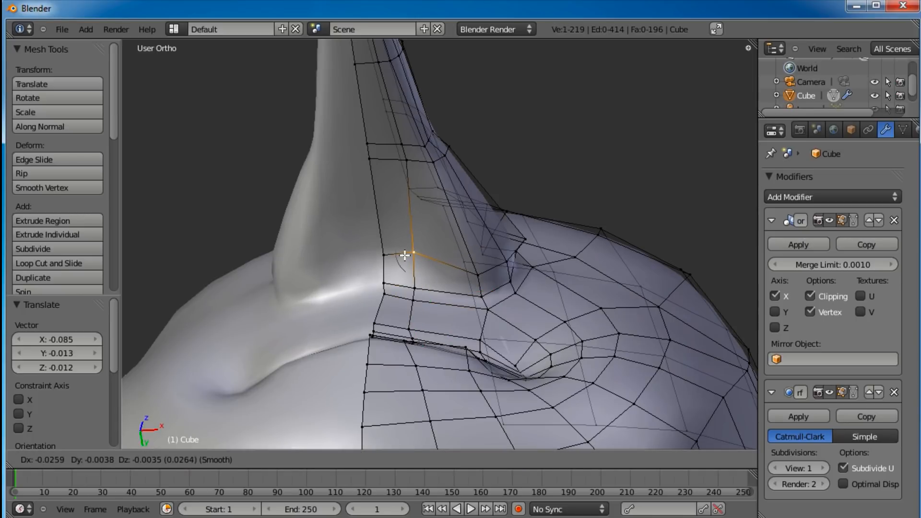
{"action": "left_click", "coordinate": [413, 254]}
{"action": "key", "text": "shift+s"}
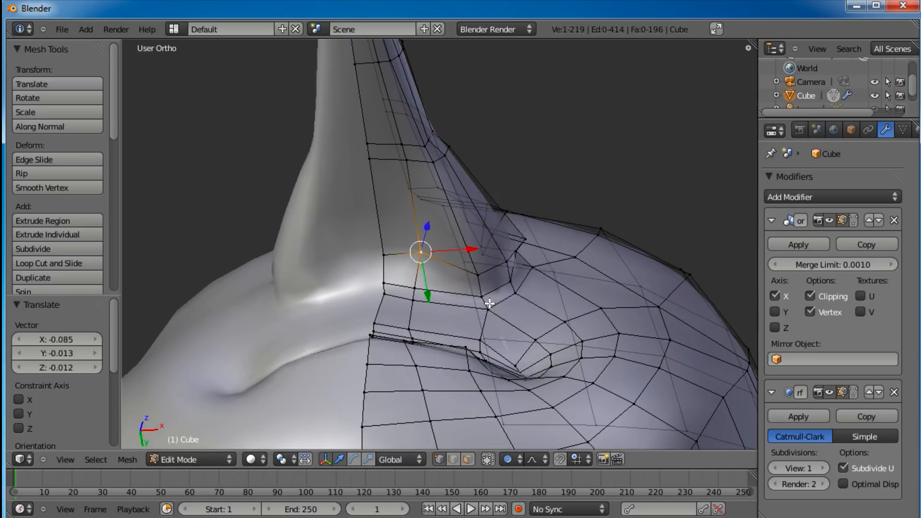
{"action": "middle_click_drag", "start_coordinate": [487, 211], "coordinate": [481, 237]}
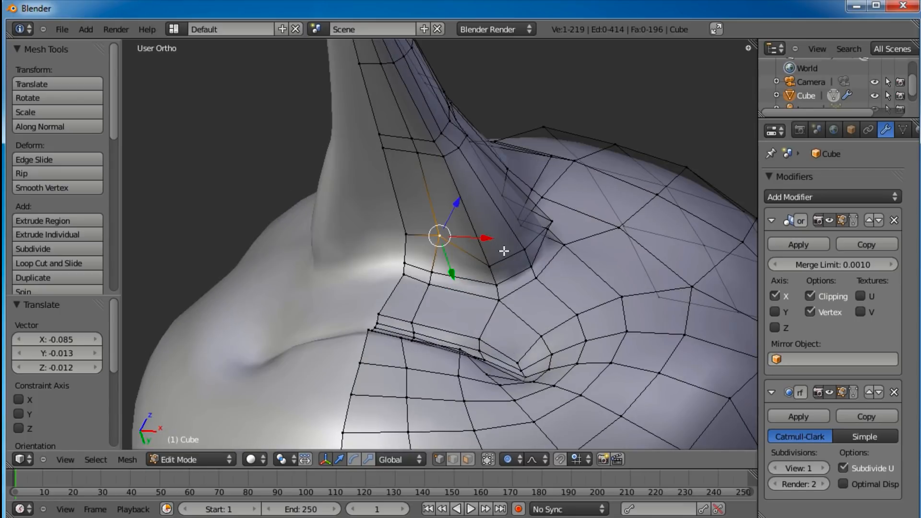
{"action": "right_click", "coordinate": [438, 272], "text": "shift"}
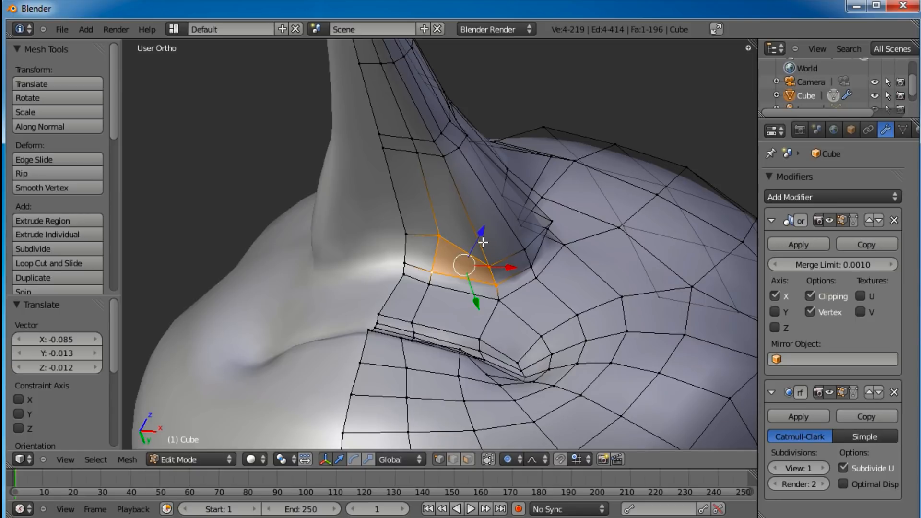
{"action": "key", "text": "shift+s"}
Step: Move the vertex at the outer lower nostril corner and the vertices across the underside of the nose
{"action": "middle_click_drag", "start_coordinate": [406, 248], "coordinate": [432, 251]}
{"action": "right_click", "coordinate": [478, 246]}
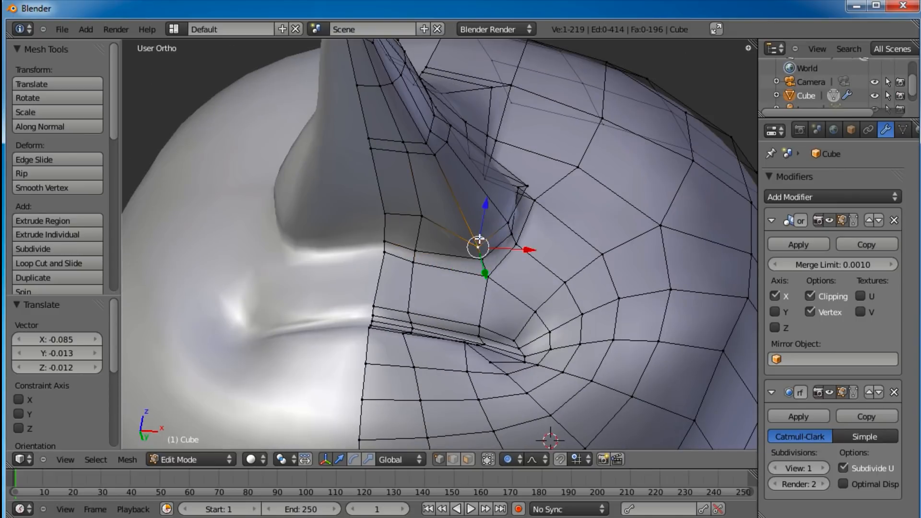
{"action": "key", "text": "g"}
{"action": "left_click", "coordinate": [474, 225]}
{"action": "key", "text": "g"}
{"action": "left_click", "coordinate": [409, 149]}
{"action": "key", "text": "g"}
{"action": "left_click", "coordinate": [397, 142]}
{"action": "key", "text": "g"}
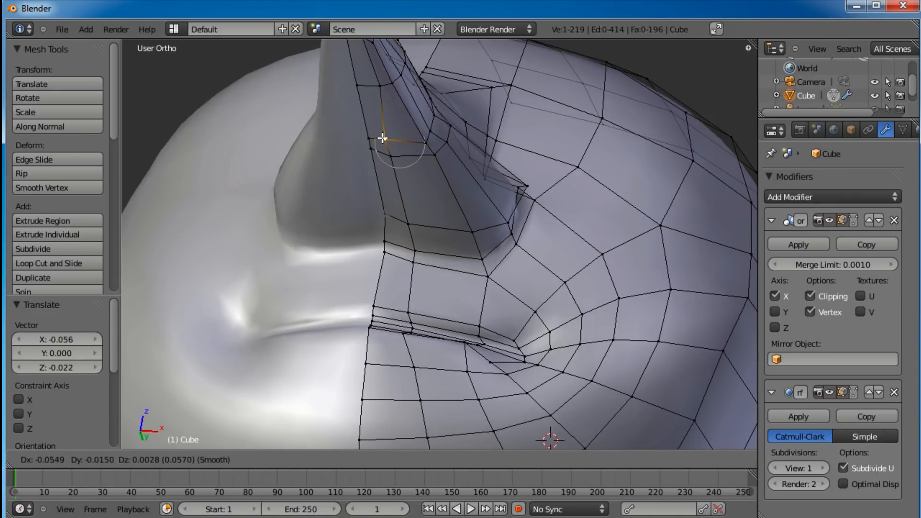
{"action": "left_click", "coordinate": [382, 138]}
Step: Move the centreline vertices on the underside of the nose down by about 0.037 along Z
{"action": "scroll", "coordinate": [382, 158], "scroll_direction": "down", "scroll_amount": 2}
{"action": "middle_click_drag", "start_coordinate": [409, 161], "coordinate": [414, 223], "text": "shift"}
{"action": "middle_click_drag", "start_coordinate": [413, 257], "coordinate": [430, 317]}
{"action": "scroll", "coordinate": [430, 298], "scroll_direction": "up", "scroll_amount": 3}
{"action": "middle_click_drag", "start_coordinate": [432, 282], "coordinate": [440, 237], "text": "shift"}
{"action": "key", "text": "g"}
{"action": "left_click", "coordinate": [381, 236]}
{"action": "middle_click_drag", "start_coordinate": [492, 322], "coordinate": [420, 324]}
Step: In top view, select the paired edge loops around the middle of the nose and move them along Y towards the face
{"action": "key", "text": "KP_7"}
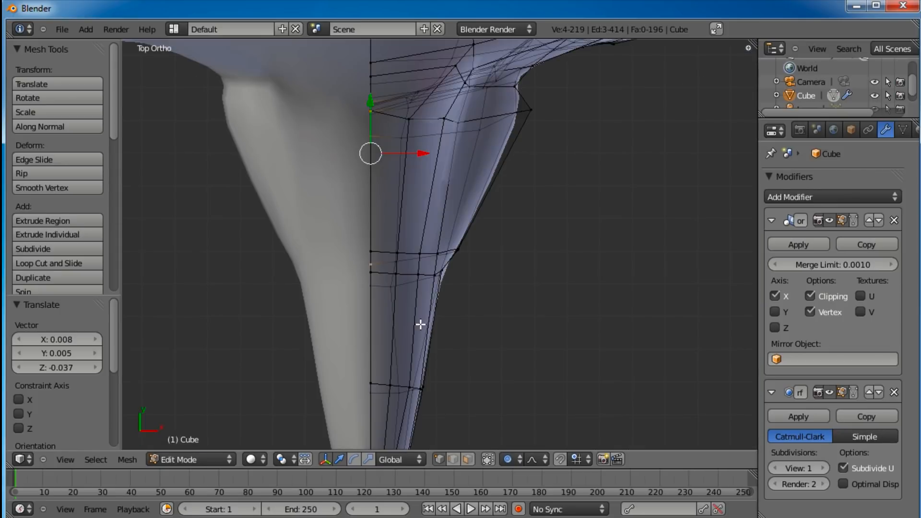
{"action": "scroll", "coordinate": [420, 325], "scroll_direction": "down", "scroll_amount": 3}
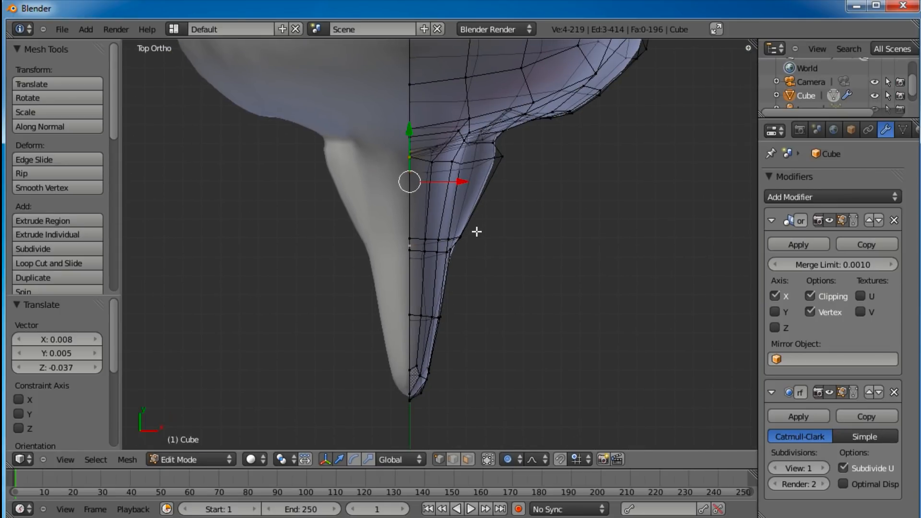
{"action": "key", "text": "a"}
{"action": "right_click", "coordinate": [411, 247], "text": "alt"}
{"action": "left_click_drag", "start_coordinate": [435, 212], "coordinate": [440, 185]}
Step: Box-select the front section of the nose with its tip and move it back along Y towards the face
{"action": "key", "text": "a"}
{"action": "key", "text": "b"}
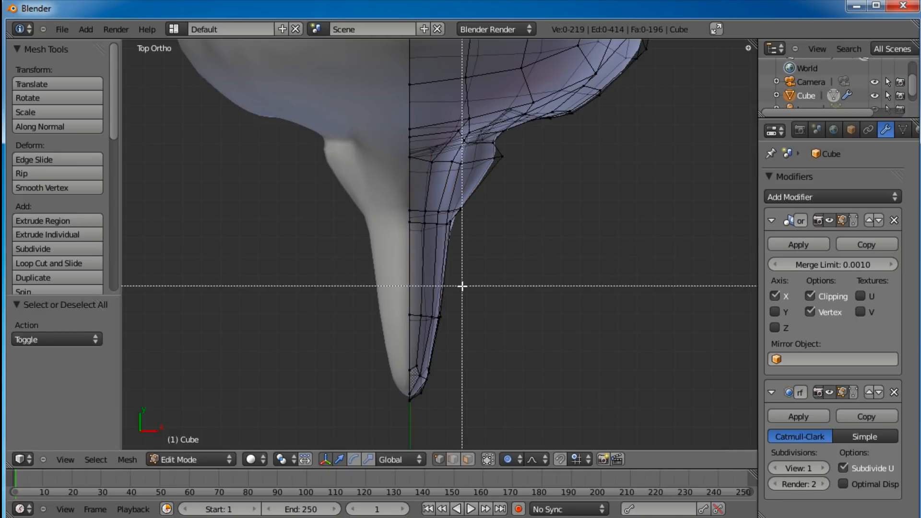
{"action": "left_click_drag", "start_coordinate": [462, 286], "coordinate": [371, 419]}
{"action": "left_click_drag", "start_coordinate": [424, 298], "coordinate": [422, 278]}
{"action": "middle_click_drag", "start_coordinate": [422, 278], "coordinate": [526, 403]}
{"action": "key", "text": "a"}
Step: In face selection, select the two faces under the nose beside the centre strip and extrude them inward as a nostril
{"action": "scroll", "coordinate": [389, 257], "scroll_direction": "up", "scroll_amount": 4}
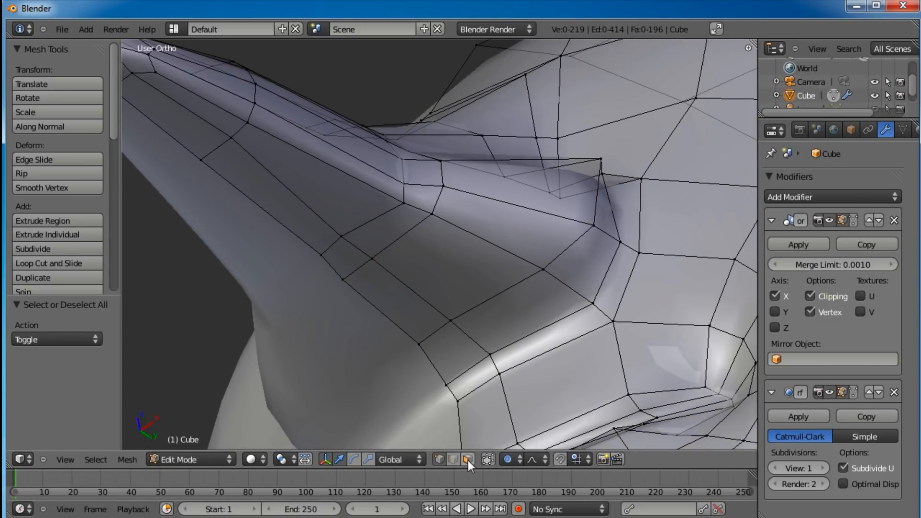
{"action": "right_click", "coordinate": [505, 322]}
{"action": "right_click", "coordinate": [442, 264], "text": "shift"}
{"action": "middle_click_drag", "start_coordinate": [442, 263], "coordinate": [438, 344]}
{"action": "key", "text": "e"}
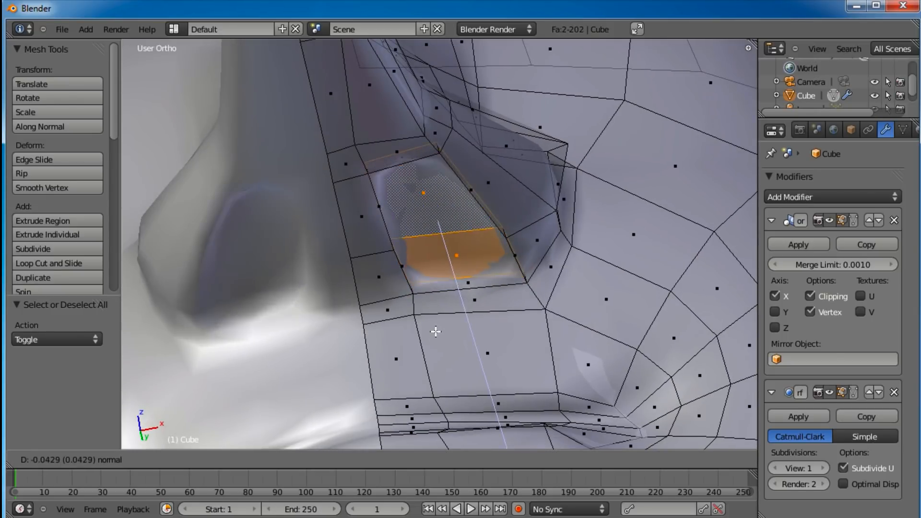
{"action": "left_click", "coordinate": [435, 332]}
Step: Scale the extruded nostril faces down and shift them by about 0.019 along Y
{"action": "key", "text": "s"}
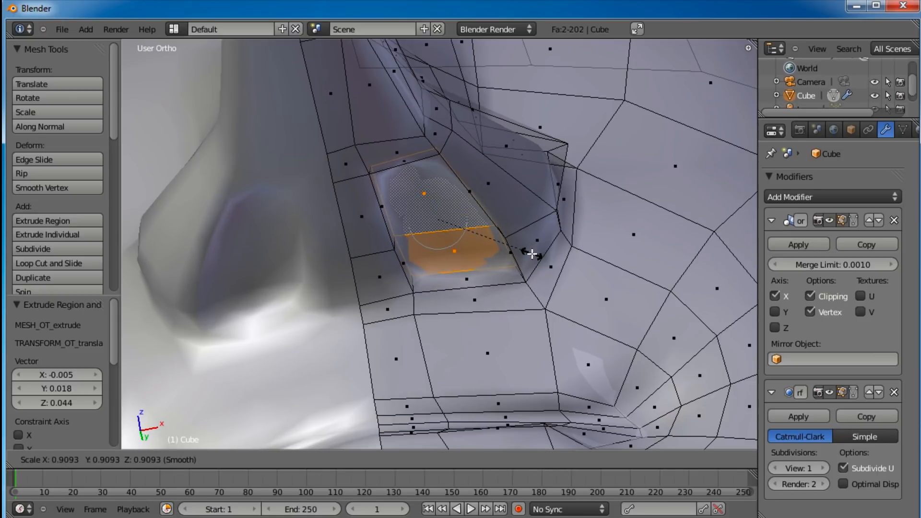
{"action": "left_click", "coordinate": [487, 267]}
{"action": "middle_click_drag", "start_coordinate": [487, 267], "coordinate": [419, 227]}
{"action": "key", "text": "g"}
{"action": "left_click", "coordinate": [536, 213]}
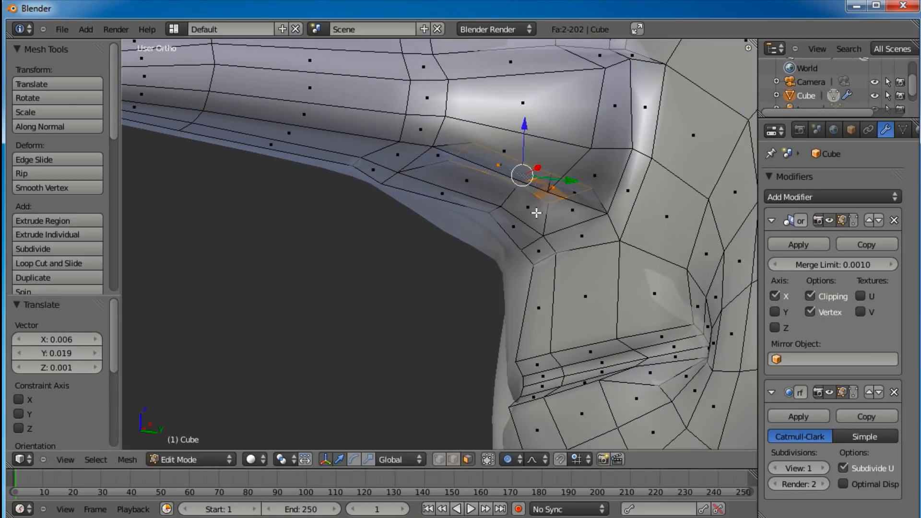
Step: Extrude the nostril faces further into the nose and scale them to 0.743
{"action": "key", "text": "e"}
{"action": "left_click", "coordinate": [560, 181]}
{"action": "middle_click_drag", "start_coordinate": [487, 181], "coordinate": [437, 295]}
{"action": "key", "text": "s"}
{"action": "left_click", "coordinate": [489, 173]}
Step: Extrude the nostril faces once more into the nose, scale them down and reposition them
{"action": "key", "text": "e"}
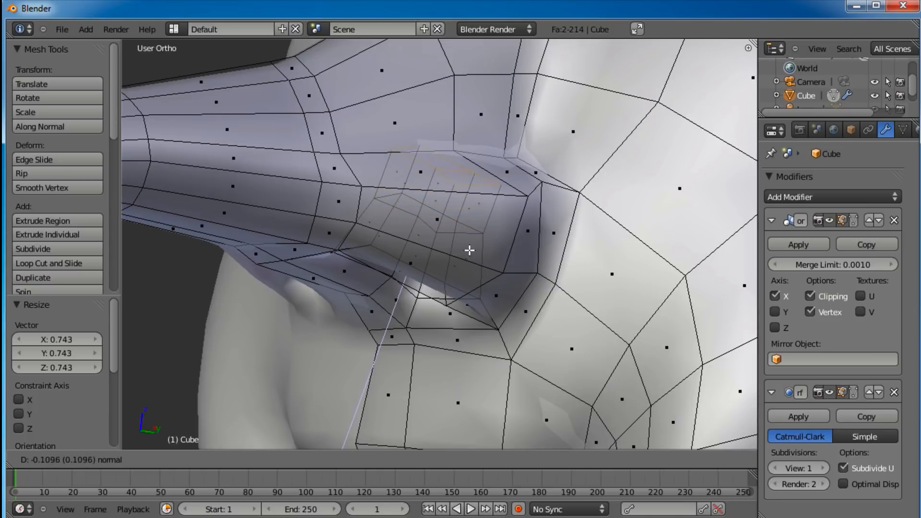
{"action": "left_click", "coordinate": [470, 250]}
{"action": "key", "text": "s"}
{"action": "left_click", "coordinate": [438, 209]}
{"action": "middle_click_drag", "start_coordinate": [438, 209], "coordinate": [471, 245]}
{"action": "key", "text": "g"}
{"action": "left_click", "coordinate": [469, 231]}
{"action": "scroll", "coordinate": [438, 303], "scroll_direction": "down", "scroll_amount": 3}
{"action": "key", "text": "a"}
Step: Select the rear face of the centre strip between the nostrils and rotate it -15.641° about the global Y axis
{"action": "middle_click_drag", "start_coordinate": [438, 302], "coordinate": [407, 237]}
{"action": "scroll", "coordinate": [444, 254], "scroll_direction": "down", "scroll_amount": 2}
{"action": "scroll", "coordinate": [408, 236], "scroll_direction": "up", "scroll_amount": 4}
{"action": "middle_click_drag", "start_coordinate": [481, 278], "coordinate": [499, 299]}
{"action": "right_click", "coordinate": [447, 281]}
{"action": "middle_click_drag", "start_coordinate": [552, 283], "coordinate": [557, 284]}
{"action": "key", "text": "r"}
{"action": "key", "text": "z"}
{"action": "key", "text": "r"}
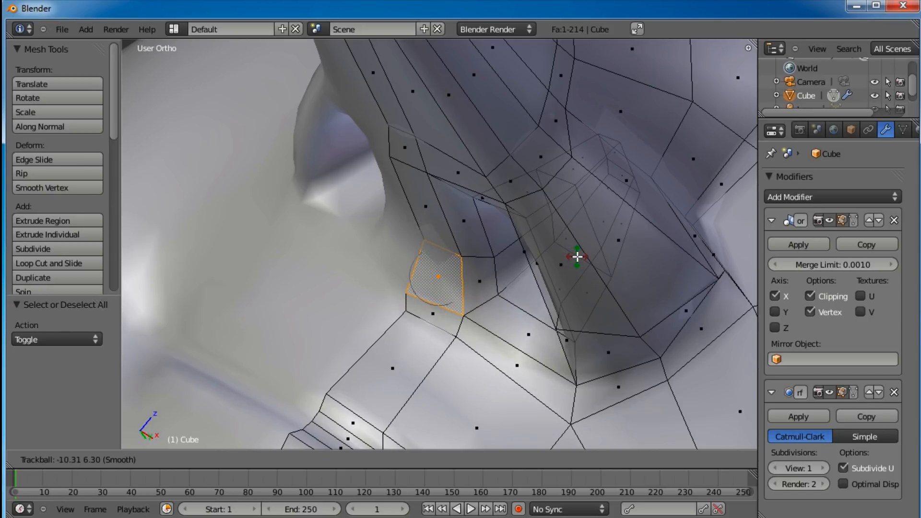
{"action": "left_click", "coordinate": [593, 258]}
{"action": "key", "text": "r"}
{"action": "key", "text": "y"}
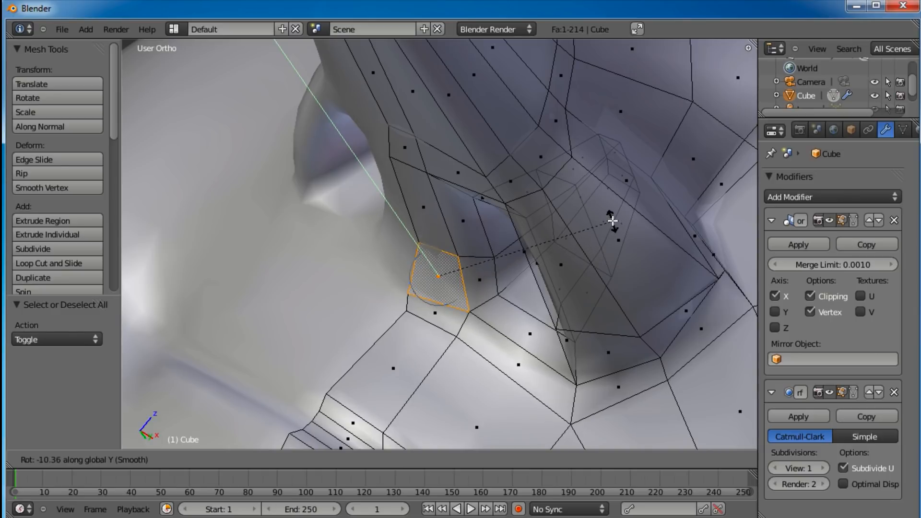
{"action": "left_click", "coordinate": [614, 204]}
Step: In vertex selection, reposition the vertices where the strip between the nostrils meets the upper lip
{"action": "middle_click_drag", "start_coordinate": [614, 204], "coordinate": [452, 409]}
{"action": "left_click", "coordinate": [437, 460]}
{"action": "right_click", "coordinate": [445, 319]}
{"action": "key", "text": "g"}
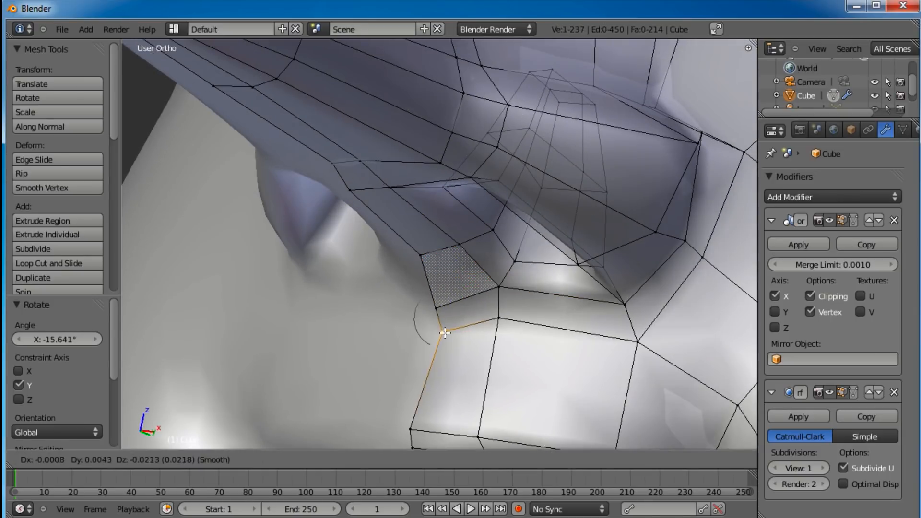
{"action": "left_click", "coordinate": [445, 335]}
{"action": "right_click", "coordinate": [499, 285]}
{"action": "key", "text": "g"}
{"action": "left_click", "coordinate": [410, 272]}
{"action": "key", "text": "g"}
{"action": "left_click", "coordinate": [340, 202]}
Step: Adjust the vertices at the front end of the nostril opening on the underside of the nose
{"action": "right_click", "coordinate": [330, 168]}
{"action": "key", "text": "g"}
{"action": "left_click", "coordinate": [302, 180]}
{"action": "right_click", "coordinate": [357, 159]}
{"action": "key", "text": "g"}
{"action": "left_click", "coordinate": [368, 174]}
{"action": "key", "text": "g"}
{"action": "left_click", "coordinate": [367, 181]}
Step: Select three vertices on the outer nostril rim and move them outward and up by about 0.027 in X and 0.033 in Z
{"action": "scroll", "coordinate": [483, 238], "scroll_direction": "down", "scroll_amount": 2}
{"action": "middle_click_drag", "start_coordinate": [463, 255], "coordinate": [401, 280], "text": "shift"}
{"action": "middle_click_drag", "start_coordinate": [401, 279], "coordinate": [459, 221]}
{"action": "right_click", "coordinate": [473, 283]}
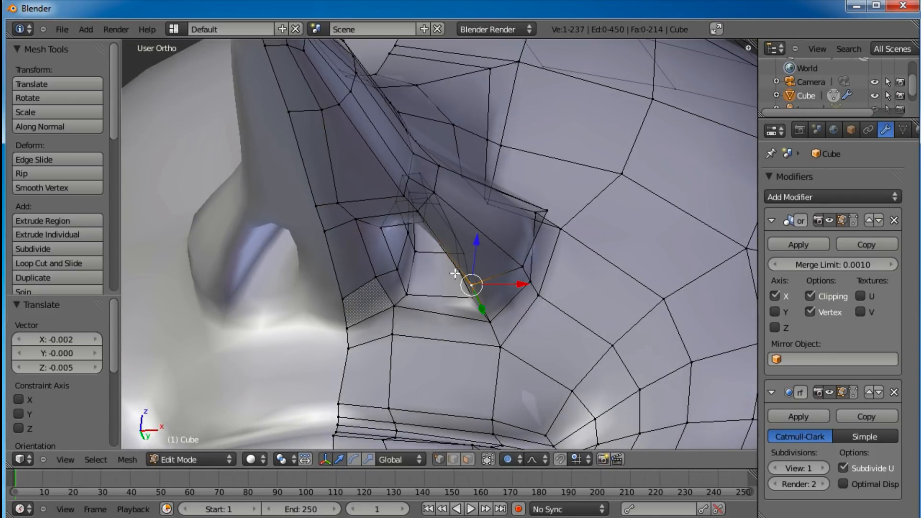
{"action": "right_click", "coordinate": [457, 273], "text": "shift"}
{"action": "key", "text": "g"}
{"action": "left_click", "coordinate": [492, 267]}
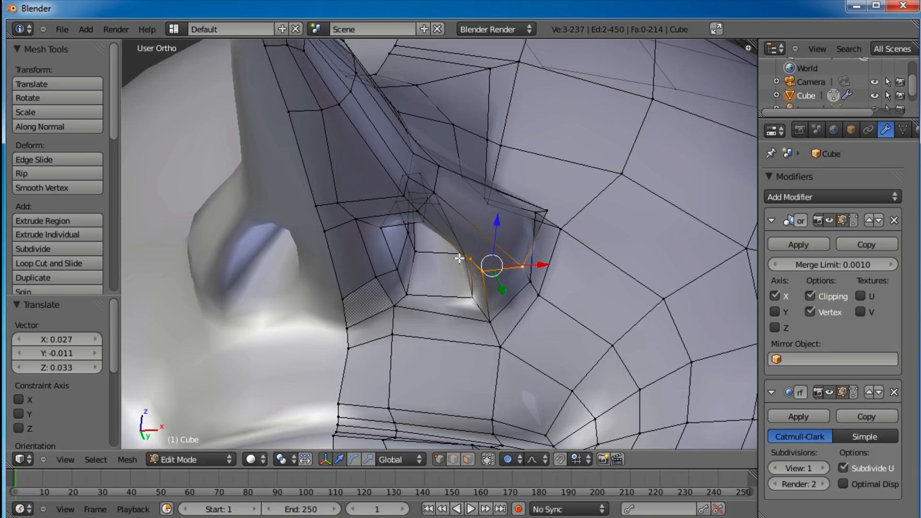
Step: Move the three selected outer nostril rim vertices about 0.067 up in Z, then shift them farther outward along X
{"action": "middle_click_drag", "start_coordinate": [459, 258], "coordinate": [404, 279]}
{"action": "middle_click_drag", "start_coordinate": [498, 284], "coordinate": [467, 258]}
{"action": "key", "text": "g"}
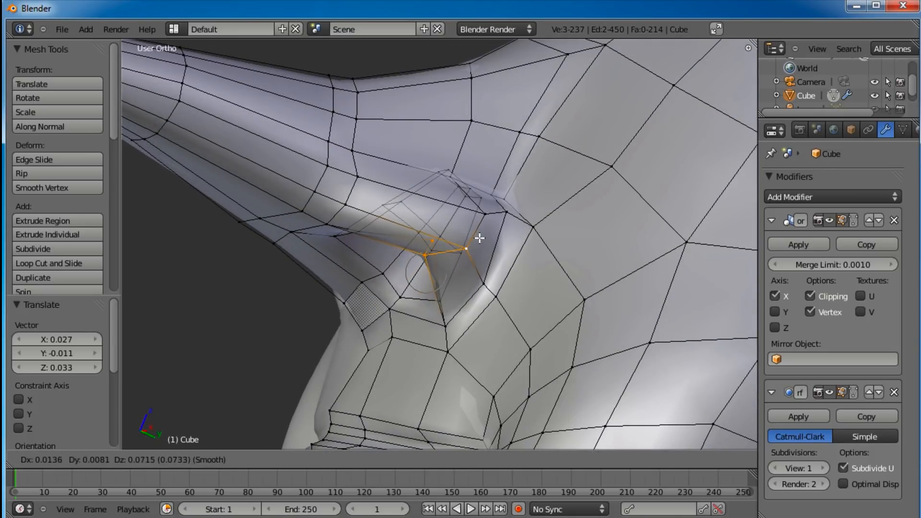
{"action": "left_click", "coordinate": [481, 241]}
{"action": "middle_click_drag", "start_coordinate": [364, 247], "coordinate": [474, 261]}
{"action": "key", "text": "g"}
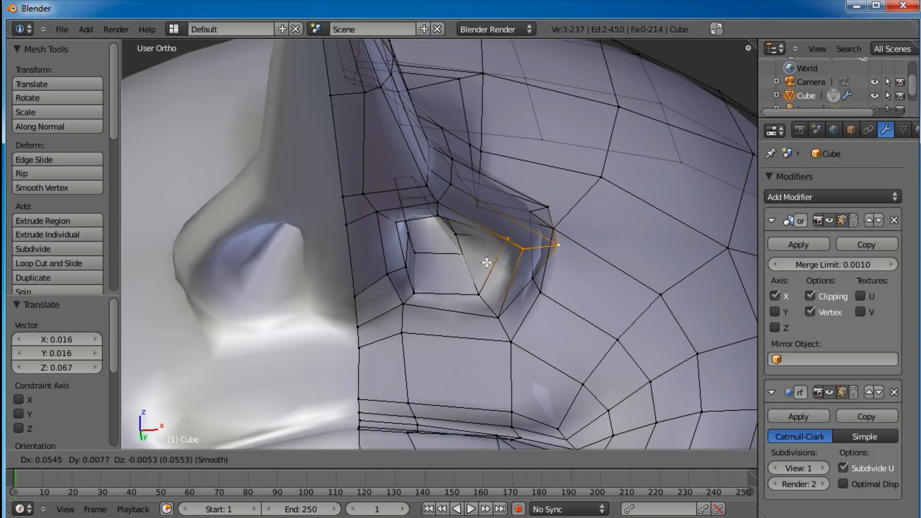
{"action": "left_click", "coordinate": [472, 260]}
Step: Reposition two single vertices on the outer nostril rim, at the opening's inside edge and near the cheek
{"action": "right_click", "coordinate": [510, 254]}
{"action": "key", "text": "g"}
{"action": "left_click", "coordinate": [493, 266]}
{"action": "right_click", "coordinate": [536, 279]}
{"action": "key", "text": "g"}
{"action": "left_click", "coordinate": [540, 284]}
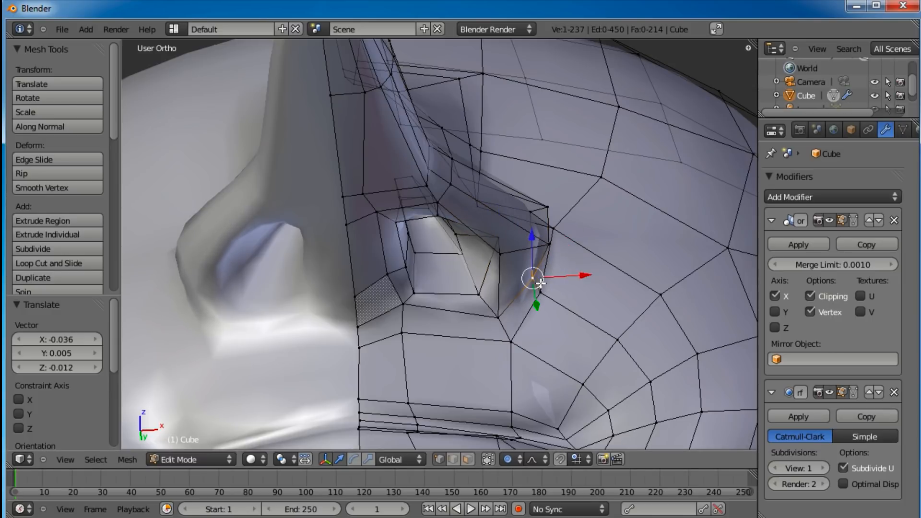
Step: Temporarily hide the two vertices where the nostril wing meets the cheek to check their connected faces, and reveal them
{"action": "key", "text": "shift+g"}
{"action": "key", "text": "Escape"}
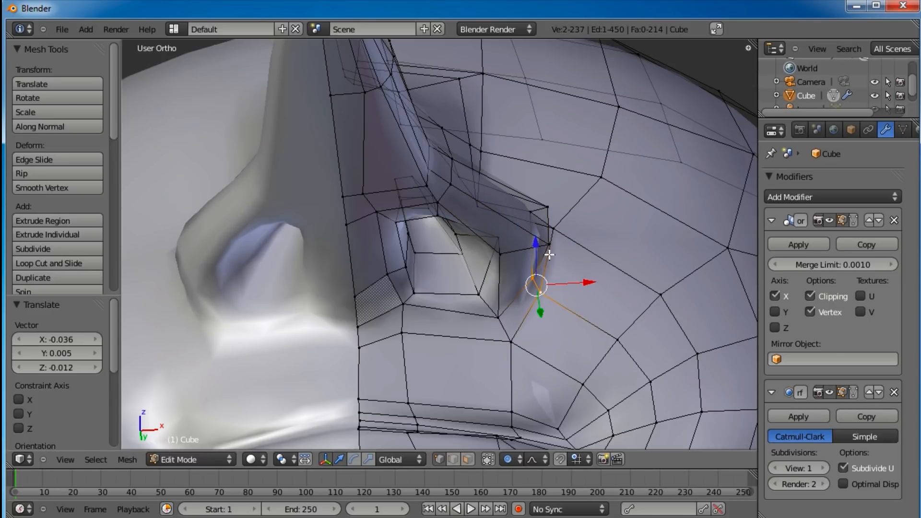
{"action": "key", "text": "shift+g"}
{"action": "middle_click_drag", "start_coordinate": [507, 197], "coordinate": [590, 323]}
{"action": "key", "text": "h"}
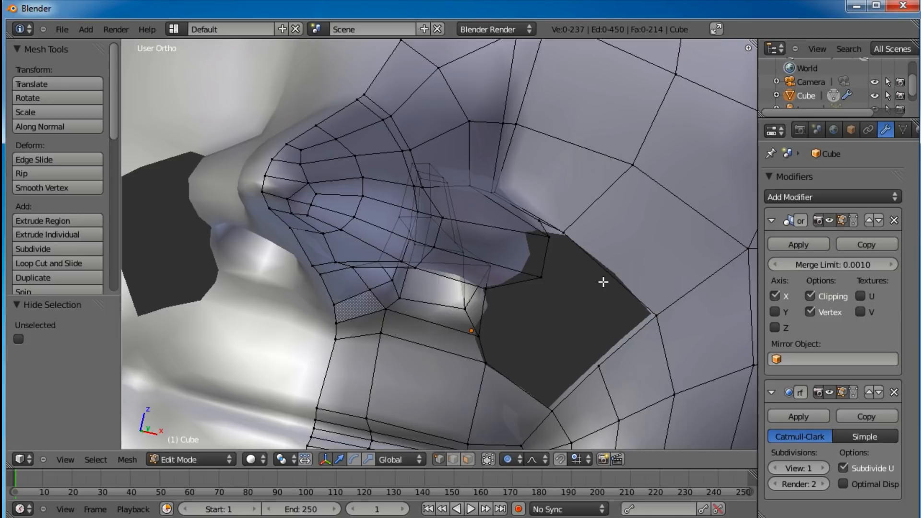
{"action": "key", "text": "alt+h"}
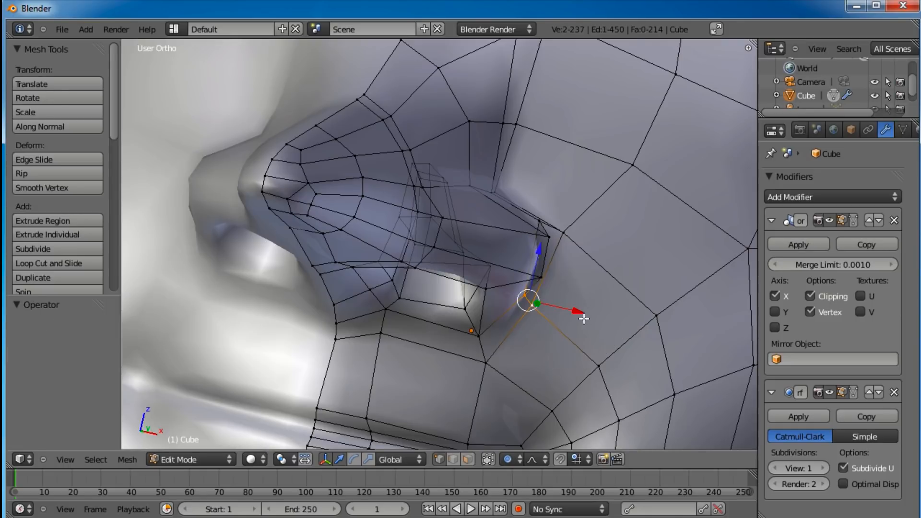
{"action": "key", "text": "h"}
{"action": "key", "text": "alt+h"}
Step: Move the two vertices at the nostril wing's cheek junction and the vertex at the nostril's lower outer corner
{"action": "key", "text": "g"}
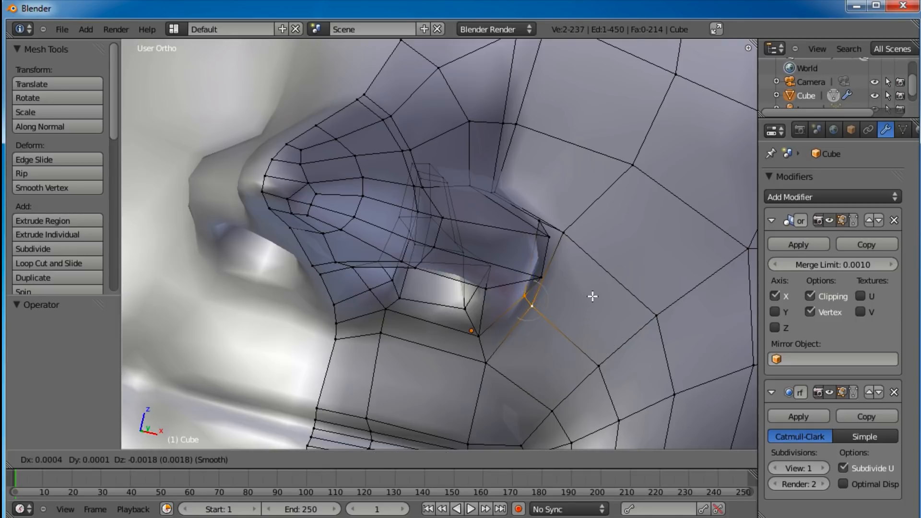
{"action": "left_click", "coordinate": [602, 301]}
{"action": "right_click", "coordinate": [479, 337]}
{"action": "key", "text": "g"}
{"action": "left_click", "coordinate": [472, 329]}
{"action": "key", "text": "a"}
Step: Move the vertex on the side of the nostril wing down toward its lower rim, then shift it forward
{"action": "middle_click_drag", "start_coordinate": [473, 329], "coordinate": [425, 262]}
{"action": "middle_click_drag", "start_coordinate": [469, 300], "coordinate": [431, 251]}
{"action": "right_click", "coordinate": [447, 246]}
{"action": "key", "text": "g"}
{"action": "left_click", "coordinate": [430, 286]}
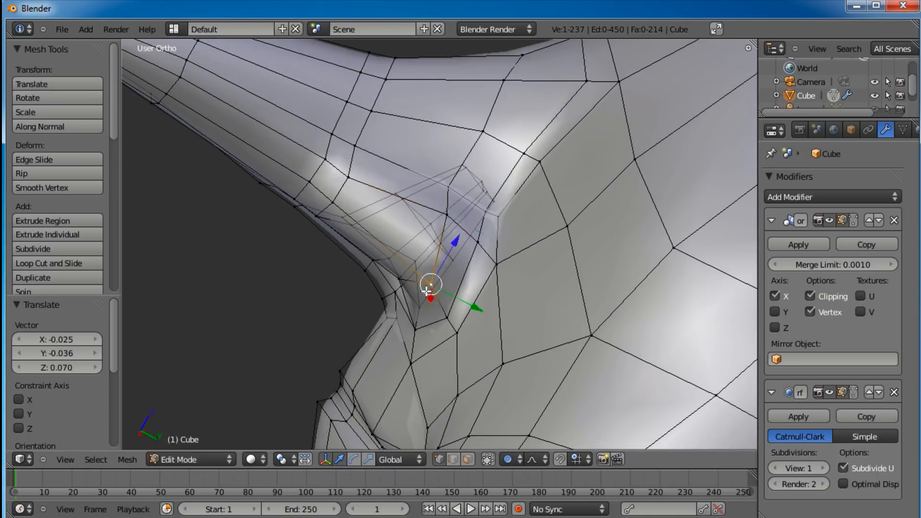
{"action": "key", "text": "g"}
{"action": "left_click", "coordinate": [405, 285]}
Step: Fine-tune the nostril wing vertex by -0.021 in X and reposition the neighbouring vertex on the lower nostril rim
{"action": "middle_click_drag", "start_coordinate": [405, 286], "coordinate": [398, 397]}
{"action": "key", "text": "g"}
{"action": "left_click", "coordinate": [408, 389]}
{"action": "right_click", "coordinate": [408, 332]}
{"action": "key", "text": "g"}
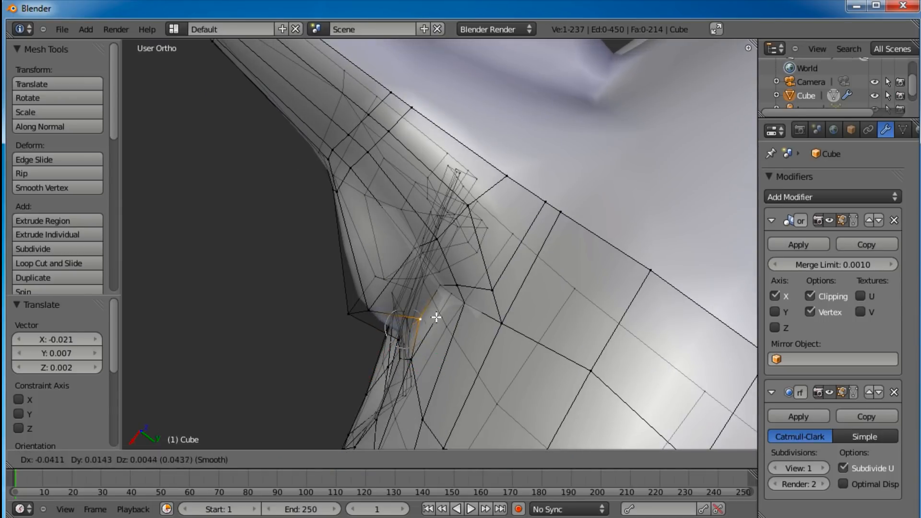
{"action": "left_click", "coordinate": [444, 285]}
Step: Select the four vertices at the nostril's rear inner corner and move them about 0.025 toward the centre line
{"action": "middle_click_drag", "start_coordinate": [367, 291], "coordinate": [429, 265]}
{"action": "scroll", "coordinate": [414, 292], "scroll_direction": "up", "scroll_amount": 3}
{"action": "right_click", "coordinate": [415, 281]}
{"action": "key", "text": "g"}
{"action": "right_click", "coordinate": [414, 305]}
{"action": "right_click", "coordinate": [413, 312], "text": "shift"}
{"action": "right_click", "coordinate": [391, 287], "text": "shift"}
{"action": "key", "text": "g"}
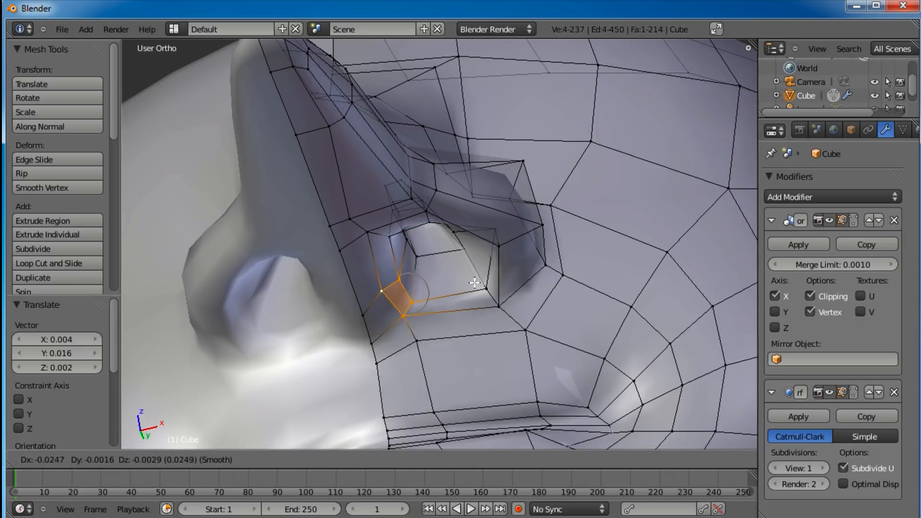
{"action": "left_click", "coordinate": [475, 283]}
Step: Move the inner nostril wall vertices -0.053 in X, -0.012 in Y and 0.009 in Z
{"action": "right_click", "coordinate": [429, 252]}
{"action": "key", "text": "g"}
{"action": "left_click", "coordinate": [416, 247]}
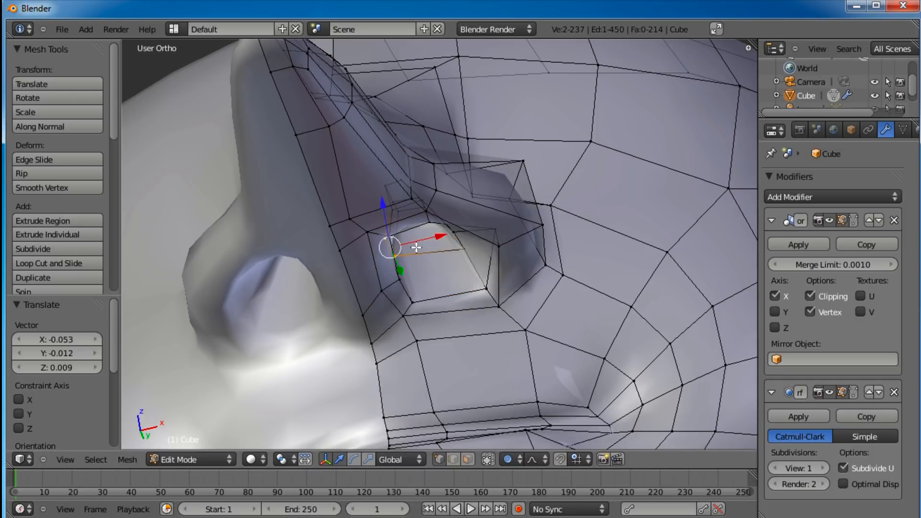
Step: Select the four-vertex edge line at the nostril's front end and move it -0.085 in Y and 0.019 in Z
{"action": "right_click", "coordinate": [363, 233]}
{"action": "middle_click_drag", "start_coordinate": [363, 233], "coordinate": [397, 334]}
{"action": "right_click", "coordinate": [396, 335], "text": "alt"}
{"action": "key", "text": "shift+g"}
{"action": "key", "text": "Escape"}
{"action": "key", "text": "g"}
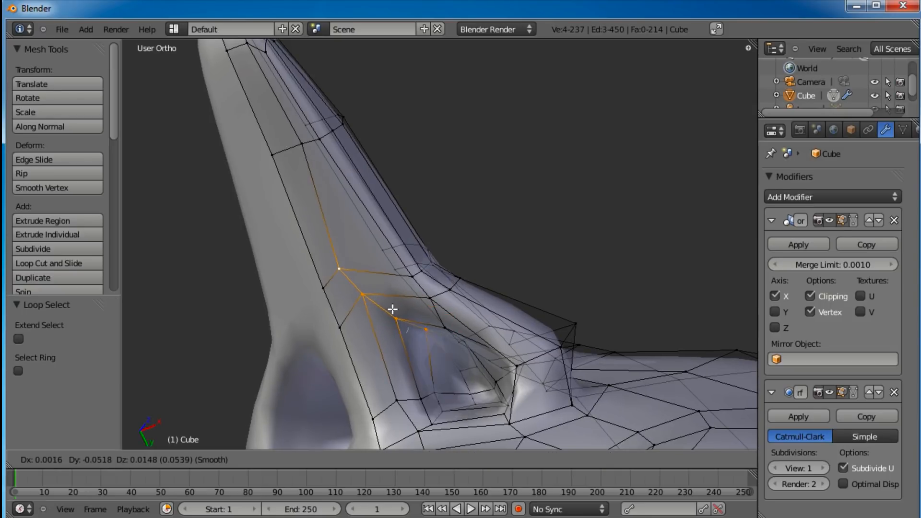
{"action": "left_click", "coordinate": [373, 284]}
Step: Move two vertices on the nose's underside, one ahead of the nostril and one nearer the tip, and return to Object Mode
{"action": "right_click", "coordinate": [335, 247]}
{"action": "key", "text": "g"}
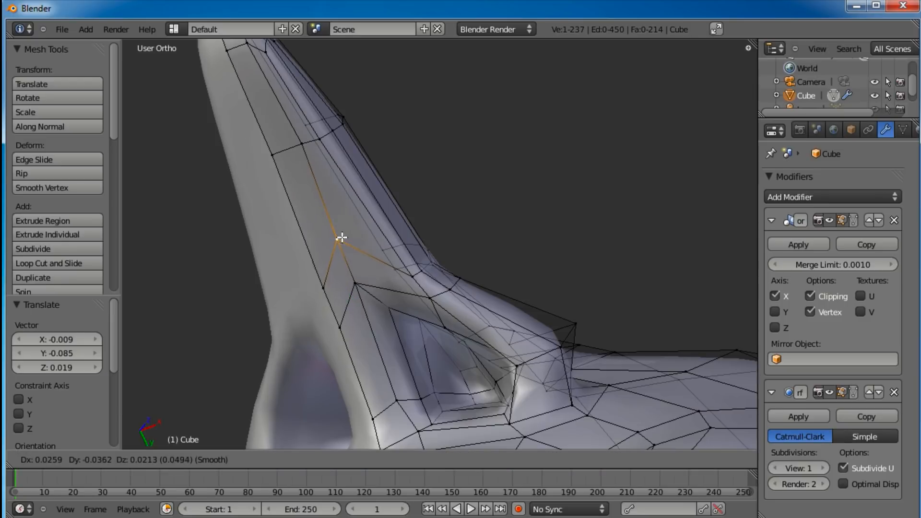
{"action": "left_click", "coordinate": [341, 238]}
{"action": "mouse_move", "coordinate": [341, 237]}
{"action": "middle_mouse_down"}
{"action": "mouse_move", "coordinate": [339, 331]}
{"action": "mouse_move", "coordinate": [333, 239]}
{"action": "middle_mouse_up"}
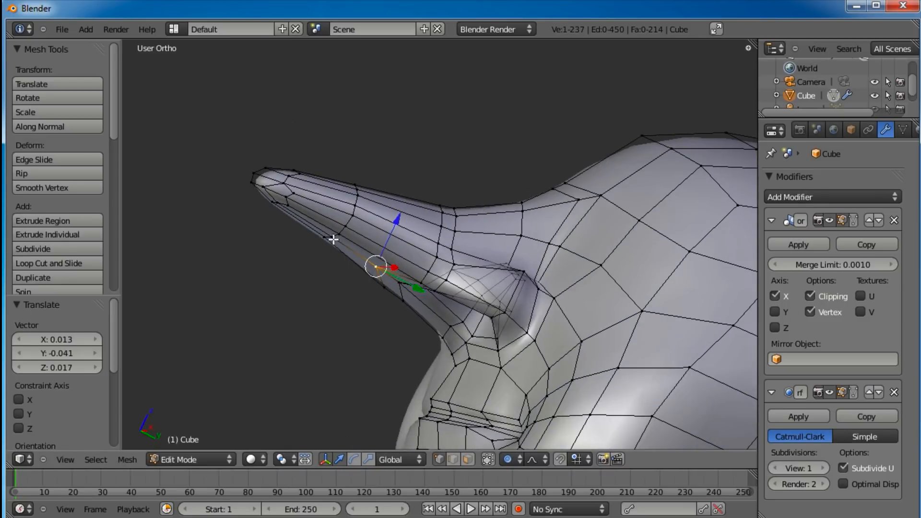
{"action": "right_click", "coordinate": [320, 246], "text": "shift"}
{"action": "key", "text": "g"}
{"action": "left_click", "coordinate": [336, 232]}
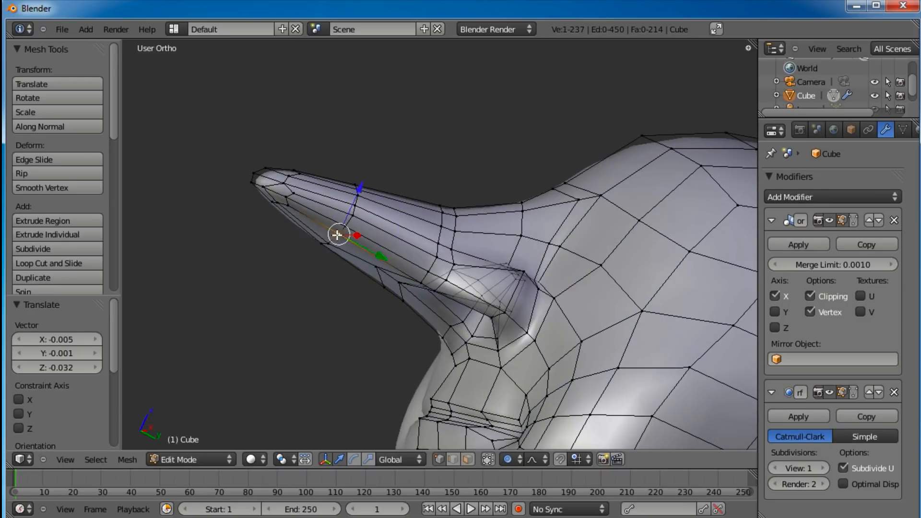
{"action": "key", "text": "a"}
{"action": "scroll", "coordinate": [338, 249], "scroll_direction": "down", "scroll_amount": 3}
{"action": "key", "text": "Tab"}
{"action": "middle_click_drag", "start_coordinate": [427, 238], "coordinate": [468, 302]}
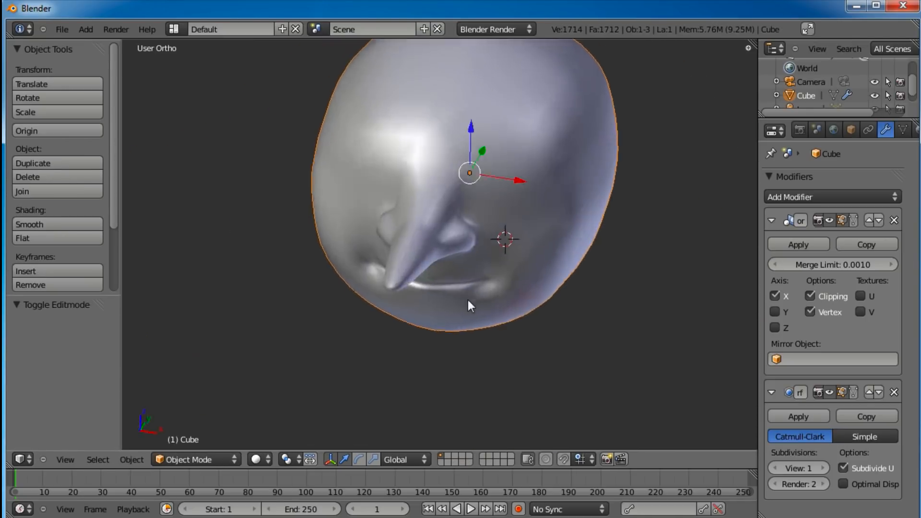
Step: In Edit Mode, move the brow vertex beside the nose bridge inward and up, and the vertex below it -0.076 in X
{"action": "key", "text": "Tab"}
{"action": "scroll", "coordinate": [469, 302], "scroll_direction": "up", "scroll_amount": 6}
{"action": "right_click", "coordinate": [453, 266]}
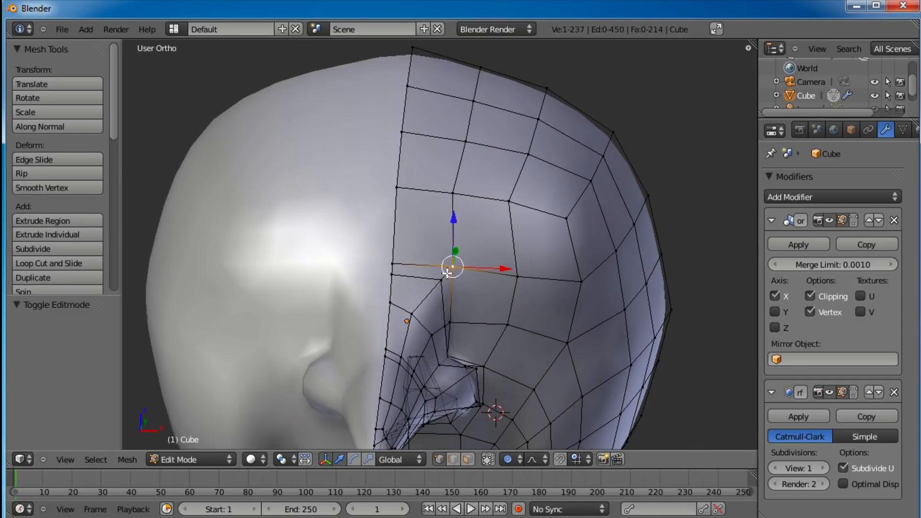
{"action": "key", "text": "g"}
{"action": "left_click", "coordinate": [433, 263]}
{"action": "right_click", "coordinate": [442, 325]}
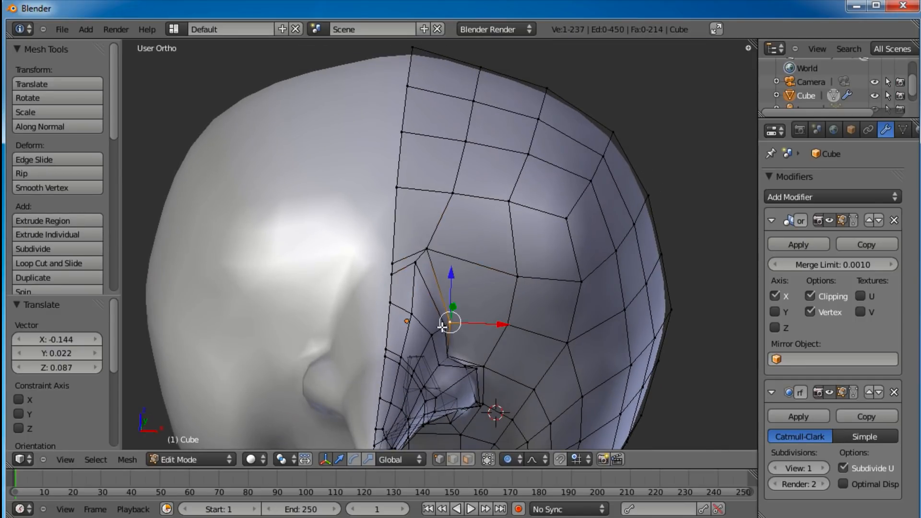
{"action": "key", "text": "g"}
{"action": "left_click", "coordinate": [489, 312]}
Step: Reposition the vertices along the nose bridge, raising the centre-line vertex between the brows along Z
{"action": "right_click", "coordinate": [407, 315]}
{"action": "key", "text": "g"}
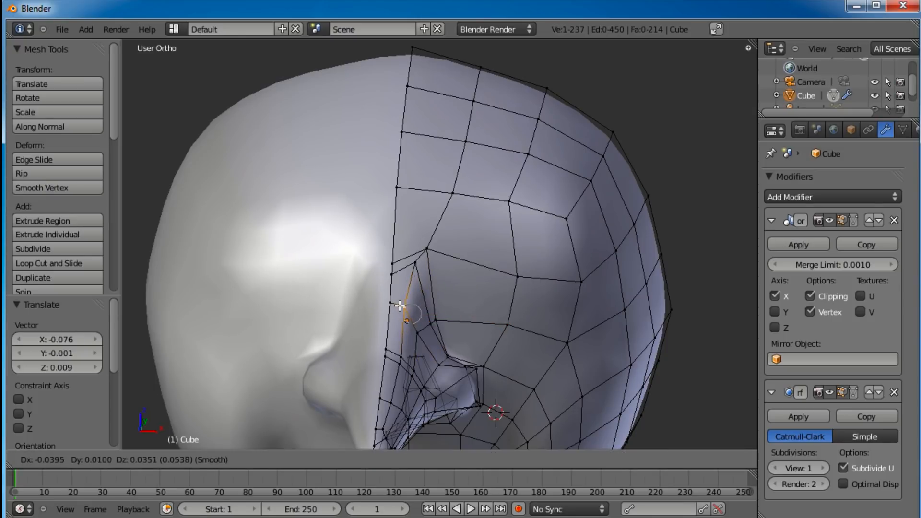
{"action": "left_click", "coordinate": [407, 303]}
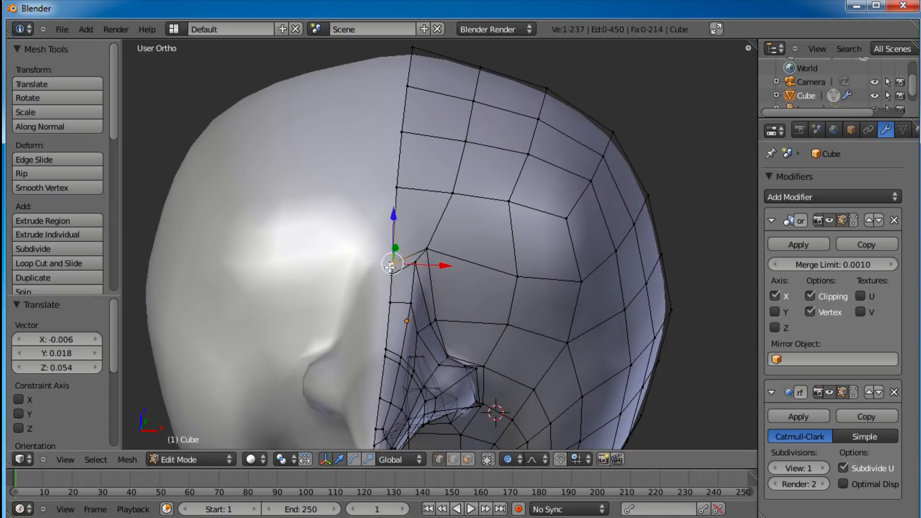
{"action": "left_click_drag", "start_coordinate": [392, 225], "coordinate": [393, 206]}
{"action": "middle_click_drag", "start_coordinate": [438, 278], "coordinate": [370, 284]}
{"action": "right_click", "coordinate": [453, 264]}
{"action": "key", "text": "g"}
{"action": "left_click", "coordinate": [474, 259]}
Step: Inspect the smoothed nose, nostrils and mouth from several angles in Object Mode
{"action": "key", "text": "Tab"}
{"action": "scroll", "coordinate": [447, 318], "scroll_direction": "down", "scroll_amount": 4}
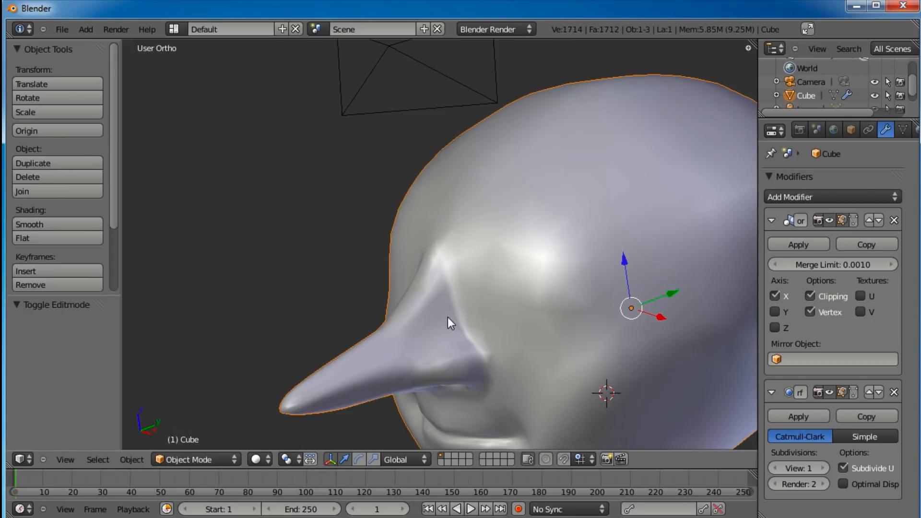
{"action": "middle_click_drag", "start_coordinate": [407, 327], "coordinate": [455, 327]}
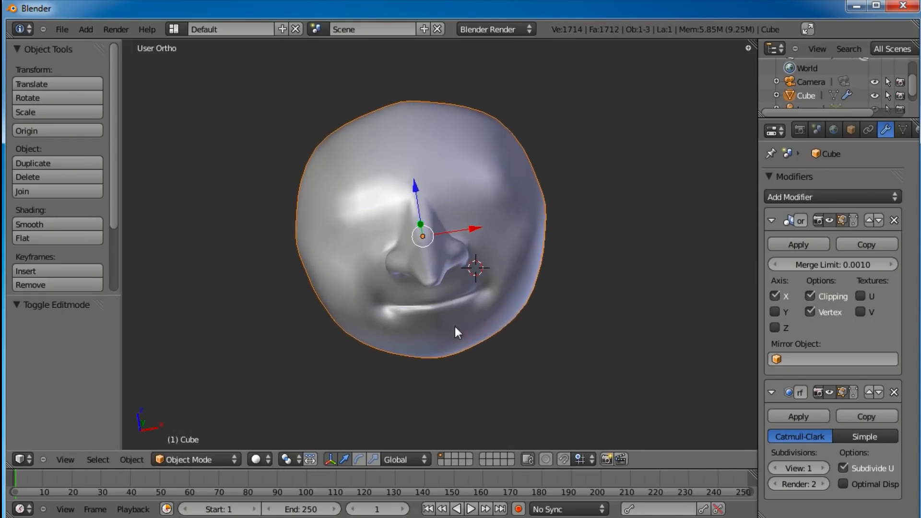
{"action": "scroll", "coordinate": [455, 326], "scroll_direction": "up", "scroll_amount": 5}
{"action": "scroll", "coordinate": [384, 358], "scroll_direction": "down", "scroll_amount": 5}
{"action": "middle_click_drag", "start_coordinate": [425, 374], "coordinate": [448, 360]}
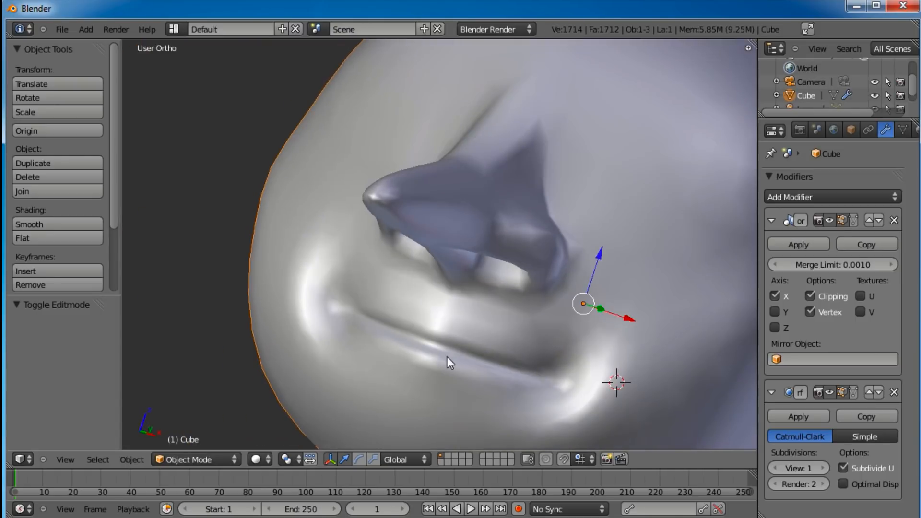
{"action": "scroll", "coordinate": [484, 298], "scroll_direction": "up", "scroll_amount": 5}
{"action": "scroll", "coordinate": [484, 298], "scroll_direction": "up", "scroll_amount": 1}
{"action": "middle_click_drag", "start_coordinate": [534, 270], "coordinate": [484, 267]}
Step: In Edit Mode, push two inner lower lip vertices back along Y by 0.069 and 0.036
{"action": "key", "text": "Tab"}
{"action": "middle_click_drag", "start_coordinate": [526, 348], "coordinate": [506, 289], "text": "shift"}
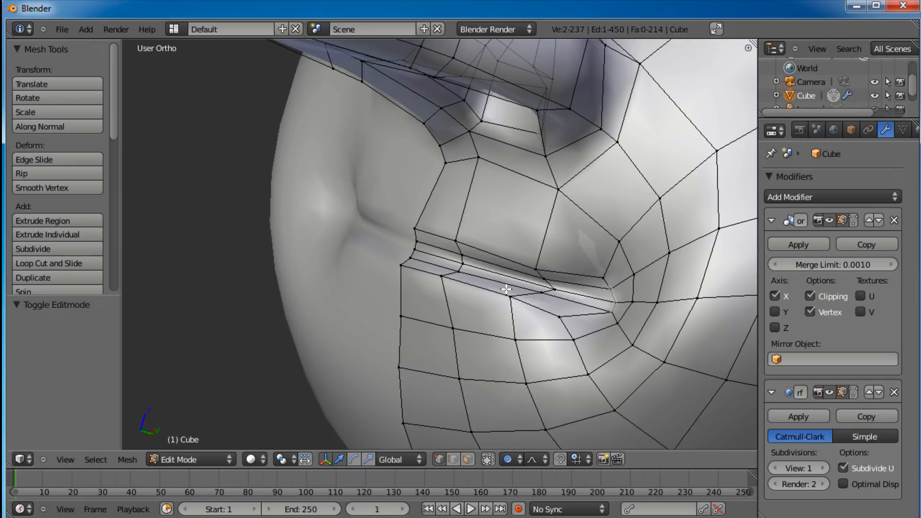
{"action": "scroll", "coordinate": [509, 291], "scroll_direction": "up", "scroll_amount": 1}
{"action": "middle_click_drag", "start_coordinate": [512, 292], "coordinate": [390, 268], "text": "shift"}
{"action": "key", "text": "g"}
{"action": "key", "text": "y"}
{"action": "left_click", "coordinate": [415, 263]}
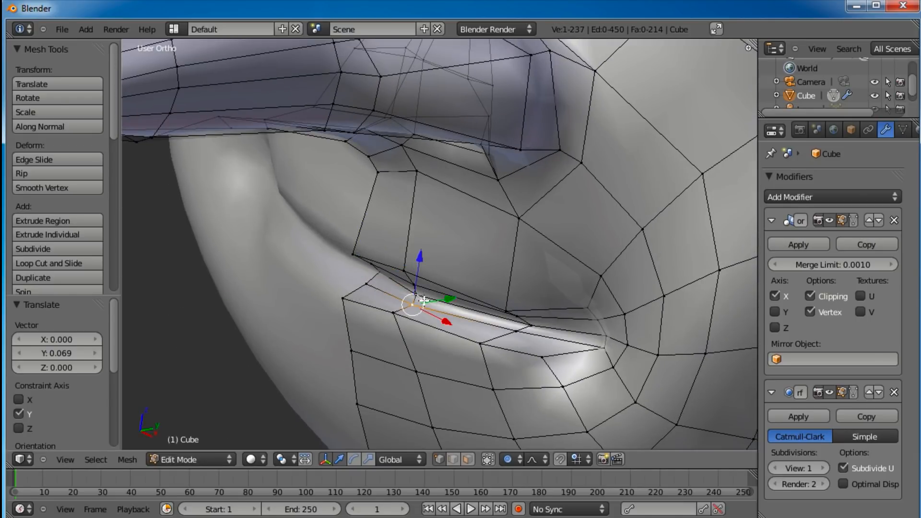
{"action": "left_click_drag", "start_coordinate": [455, 291], "coordinate": [470, 285]}
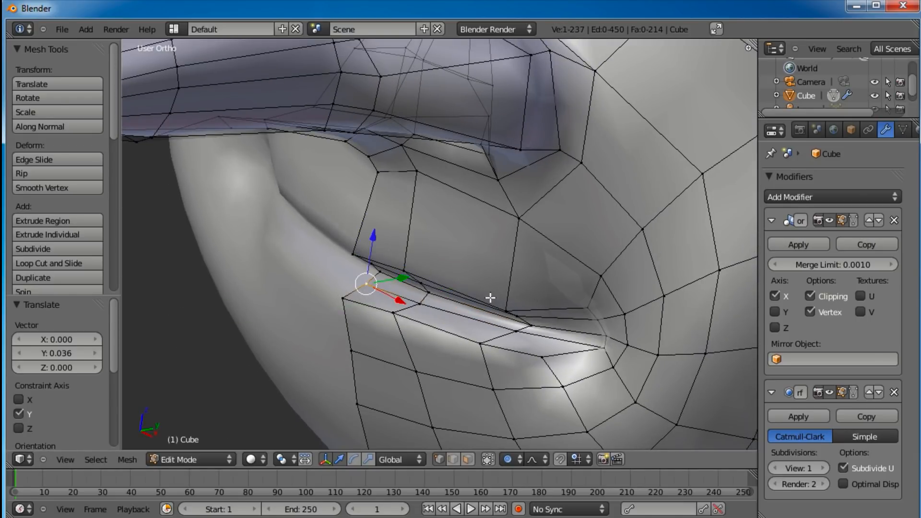
Step: Raise the two inner vertices of the lower lip near the centre line and adjust the neighbouring lip vertices toward the corner
{"action": "middle_click_drag", "start_coordinate": [490, 298], "coordinate": [470, 232]}
{"action": "middle_click_drag", "start_coordinate": [415, 277], "coordinate": [406, 310]}
{"action": "right_click", "coordinate": [411, 299], "text": "shift"}
{"action": "key", "text": "g"}
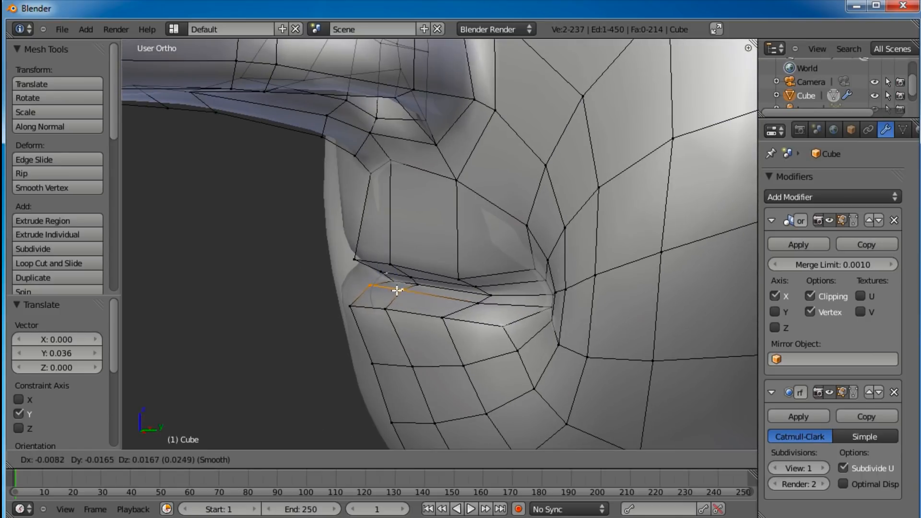
{"action": "left_click", "coordinate": [389, 286]}
{"action": "right_click", "coordinate": [461, 301]}
{"action": "key", "text": "g"}
{"action": "left_click", "coordinate": [447, 294]}
{"action": "right_click", "coordinate": [472, 285]}
{"action": "key", "text": "g"}
{"action": "left_click", "coordinate": [469, 289]}
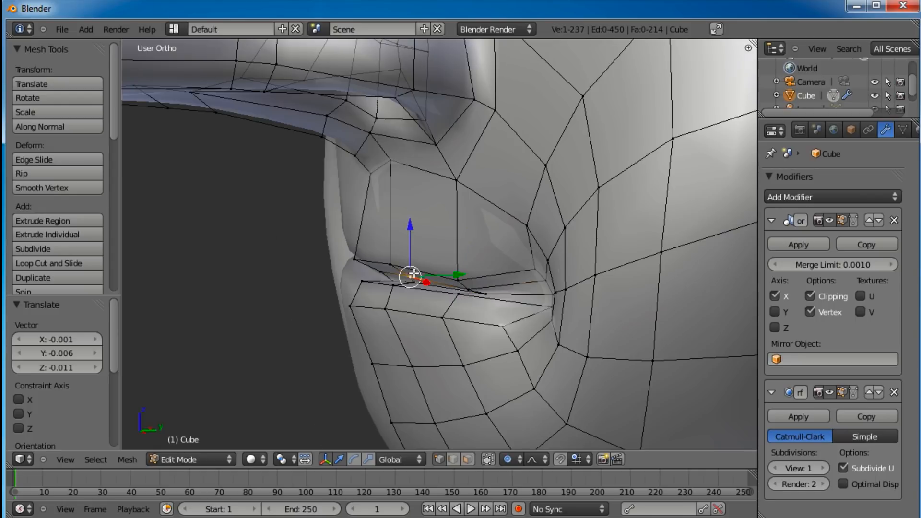
Step: Cancel the pending vertex move on the inner upper lip and set proportional editing to Connected
{"action": "scroll", "coordinate": [413, 274], "scroll_direction": "up", "scroll_amount": 3}
{"action": "key", "text": "g"}
{"action": "right_click", "coordinate": [406, 281]}
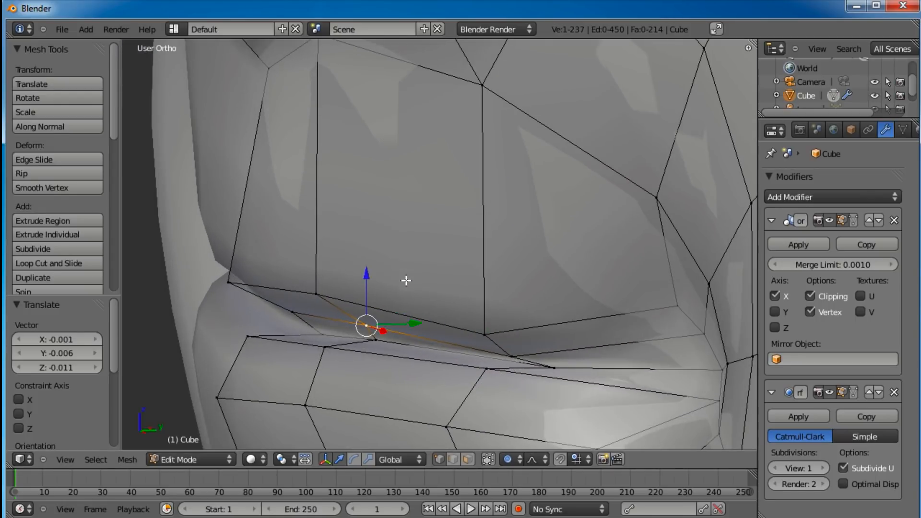
{"action": "left_click", "coordinate": [513, 460]}
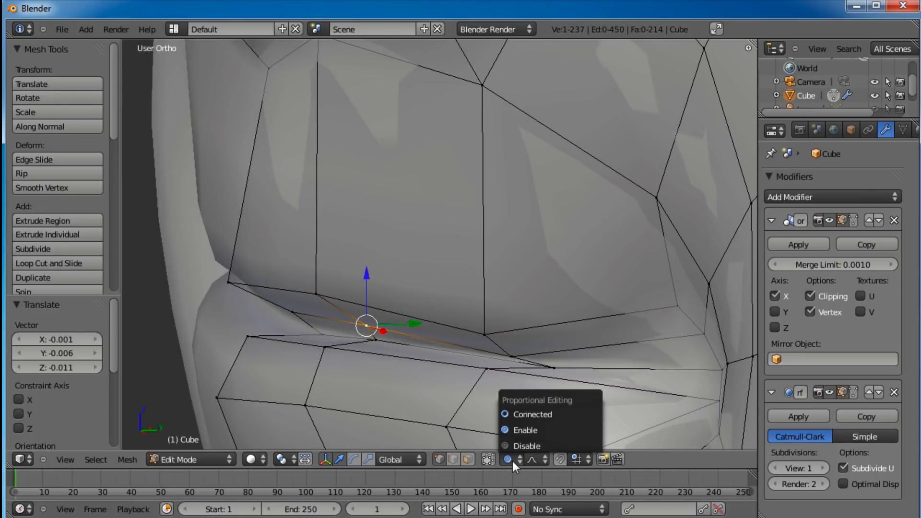
{"action": "left_click", "coordinate": [529, 415]}
Step: Lower the inner upper lip vertices near the centre line so they meet the lower lip
{"action": "left_click_drag", "start_coordinate": [365, 324], "coordinate": [377, 338]}
{"action": "right_click", "coordinate": [356, 334]}
{"action": "right_click_drag", "start_coordinate": [352, 326], "coordinate": [347, 331]}
{"action": "right_click_drag", "start_coordinate": [316, 294], "coordinate": [320, 305]}
{"action": "right_click", "coordinate": [288, 314]}
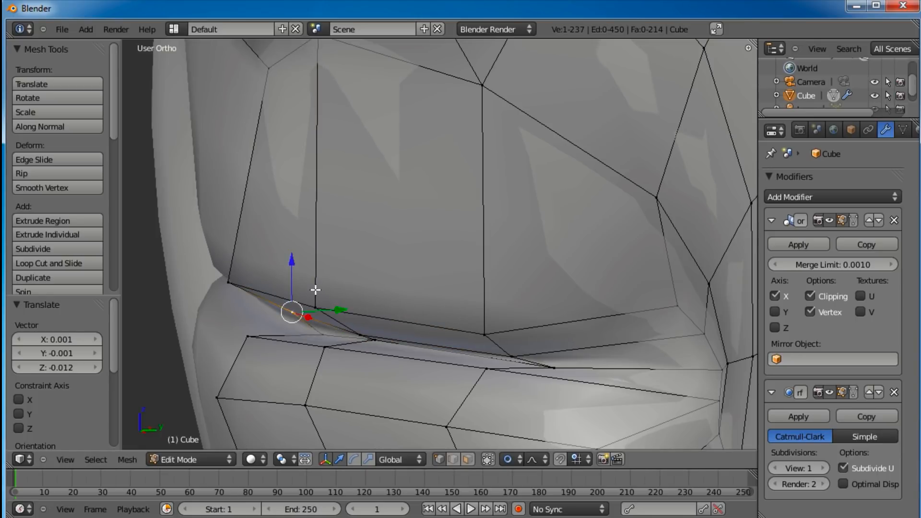
{"action": "key", "text": "g"}
{"action": "left_click", "coordinate": [301, 310]}
Step: Adjust three vertices along the upper lip's front edge, from the centre line outward
{"action": "right_click", "coordinate": [229, 283]}
{"action": "key", "text": "g"}
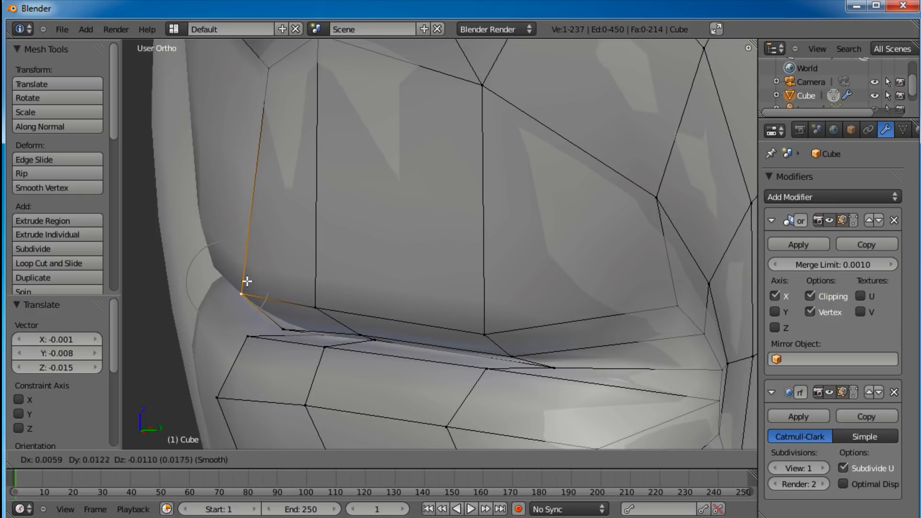
{"action": "left_click", "coordinate": [247, 281]}
{"action": "right_click", "coordinate": [317, 309]}
{"action": "key", "text": "g"}
{"action": "left_click", "coordinate": [325, 293]}
{"action": "right_click", "coordinate": [460, 331]}
{"action": "key", "text": "g"}
{"action": "left_click", "coordinate": [462, 316]}
Step: Reposition the lip vertices on the outer part of the mouth from a new viewing angle
{"action": "middle_click_drag", "start_coordinate": [462, 315], "coordinate": [463, 361]}
{"action": "right_click", "coordinate": [510, 263]}
{"action": "middle_click_drag", "start_coordinate": [536, 277], "coordinate": [503, 307]}
{"action": "key", "text": "g"}
{"action": "left_click", "coordinate": [494, 322]}
{"action": "key", "text": "g"}
{"action": "left_click", "coordinate": [465, 318]}
Step: Reposition the mouth corner vertices, raising the outermost one by 0.020 in Z
{"action": "middle_click_drag", "start_coordinate": [465, 318], "coordinate": [498, 207]}
{"action": "key", "text": "g"}
{"action": "left_click", "coordinate": [568, 232]}
{"action": "middle_click_drag", "start_coordinate": [568, 232], "coordinate": [538, 289]}
{"action": "key", "text": "g"}
{"action": "left_click", "coordinate": [539, 235]}
{"action": "key", "text": "g"}
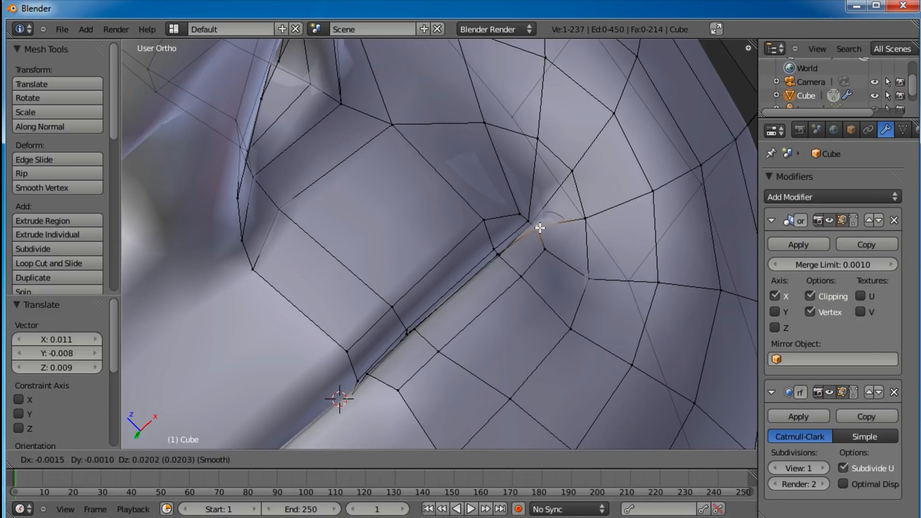
{"action": "left_click", "coordinate": [539, 229]}
Step: In face select mode, select the three front faces along the lower lip, from the centre line to the mouth corner
{"action": "key", "text": "3"}
{"action": "middle_click_drag", "start_coordinate": [588, 276], "coordinate": [525, 332]}
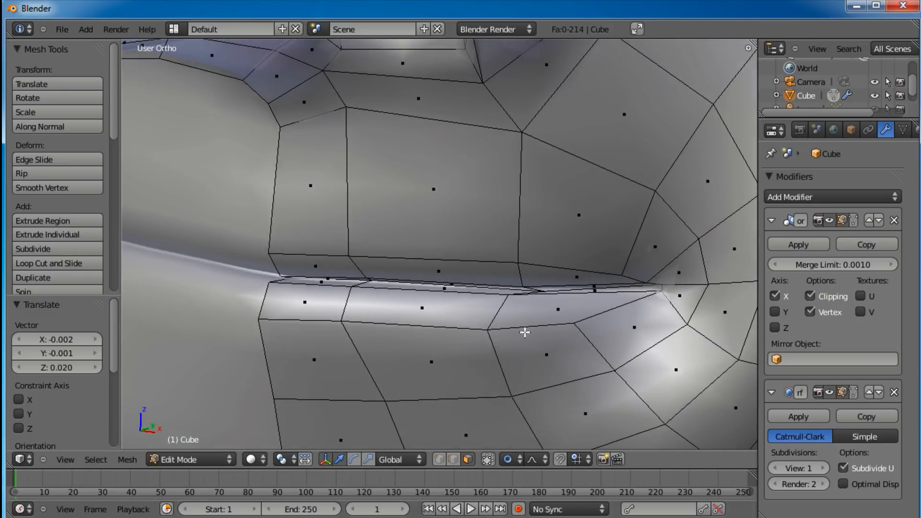
{"action": "right_click", "coordinate": [520, 274], "text": "alt"}
{"action": "right_click", "coordinate": [564, 307], "text": "alt"}
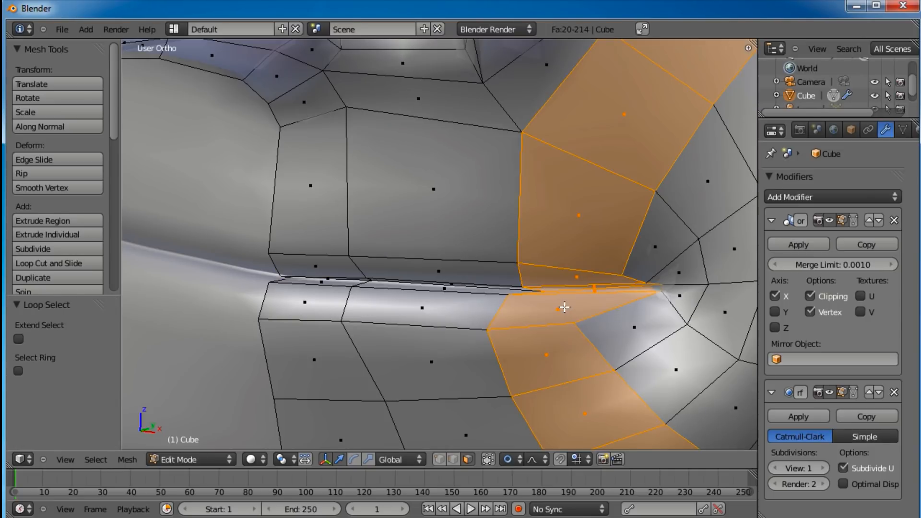
{"action": "key", "text": "a"}
{"action": "right_click", "coordinate": [305, 302]}
{"action": "right_click", "coordinate": [423, 308], "text": "shift"}
{"action": "right_click", "coordinate": [575, 310], "text": "shift"}
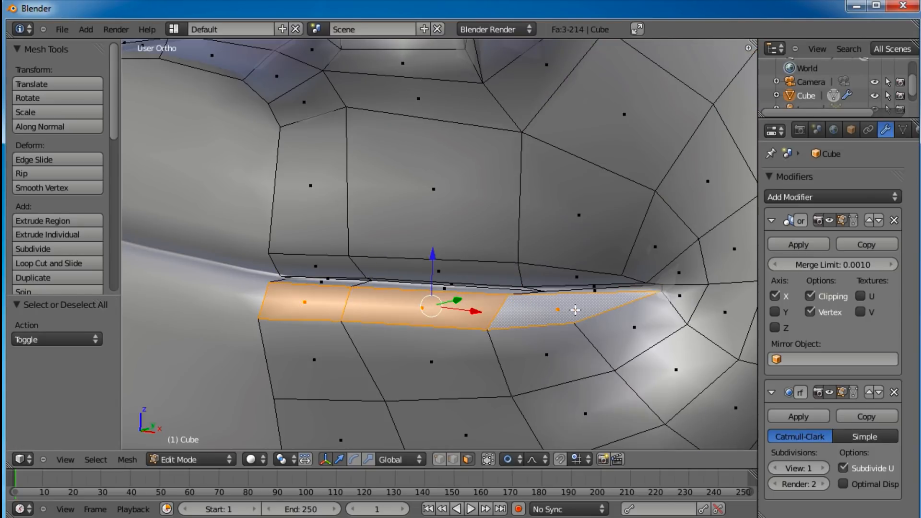
Step: Add the faces at the mouth corner and along the upper lip to the selection and extrude them outward
{"action": "right_click", "coordinate": [596, 289], "text": "shift"}
{"action": "right_click", "coordinate": [594, 286], "text": "shift"}
{"action": "right_click", "coordinate": [572, 276], "text": "shift"}
{"action": "right_click", "coordinate": [441, 272], "text": "shift"}
{"action": "right_click", "coordinate": [329, 270], "text": "shift"}
{"action": "right_click", "coordinate": [329, 267], "text": "shift"}
{"action": "middle_click_drag", "start_coordinate": [348, 284], "coordinate": [528, 298]}
{"action": "key", "text": "e"}
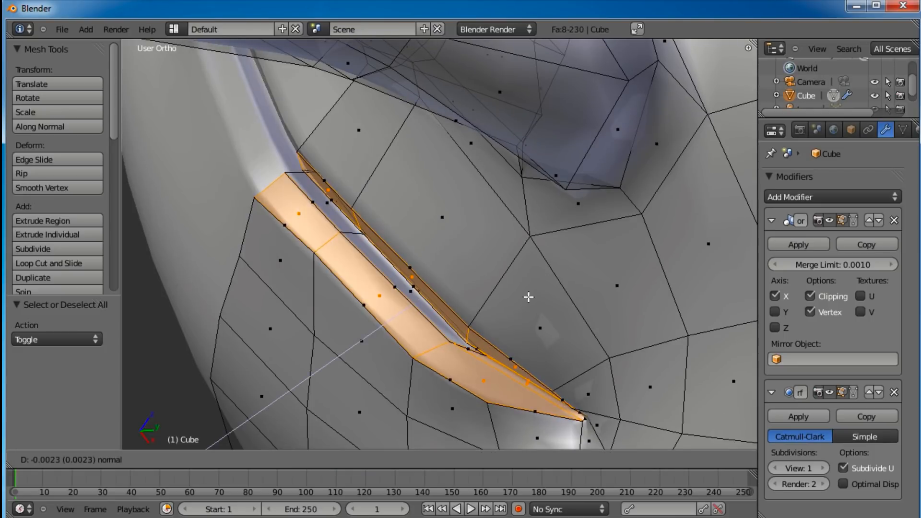
{"action": "left_click", "coordinate": [509, 303]}
Step: Select the vertex pairs along the extruded lower lip's bottom edge and lower them about 0.045 along Z
{"action": "middle_click_drag", "start_coordinate": [509, 304], "coordinate": [467, 214]}
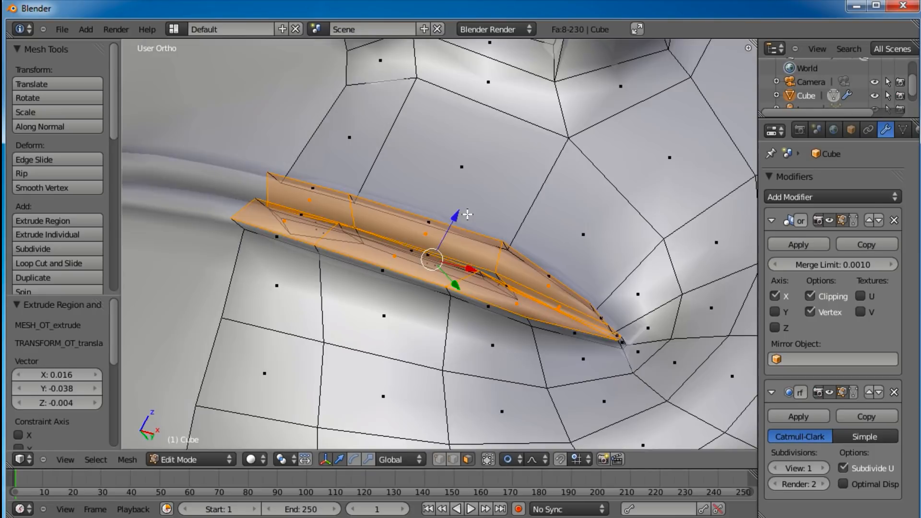
{"action": "right_click", "coordinate": [243, 234]}
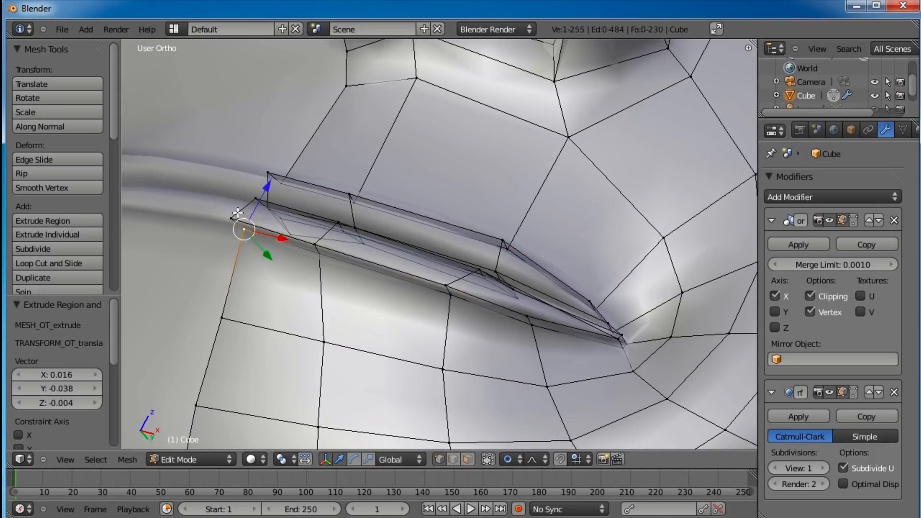
{"action": "right_click", "coordinate": [315, 254], "text": "shift"}
{"action": "right_click", "coordinate": [441, 284], "text": "shift"}
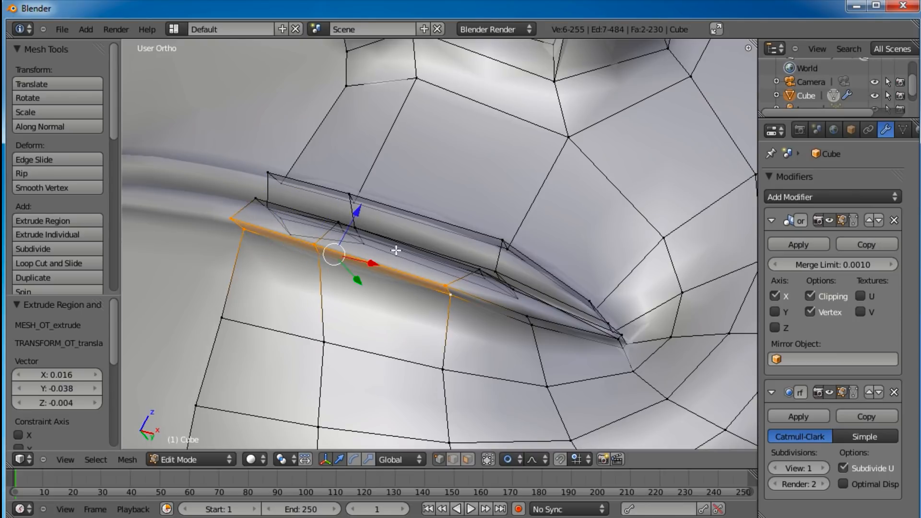
{"action": "key", "text": "g"}
{"action": "key", "text": "z"}
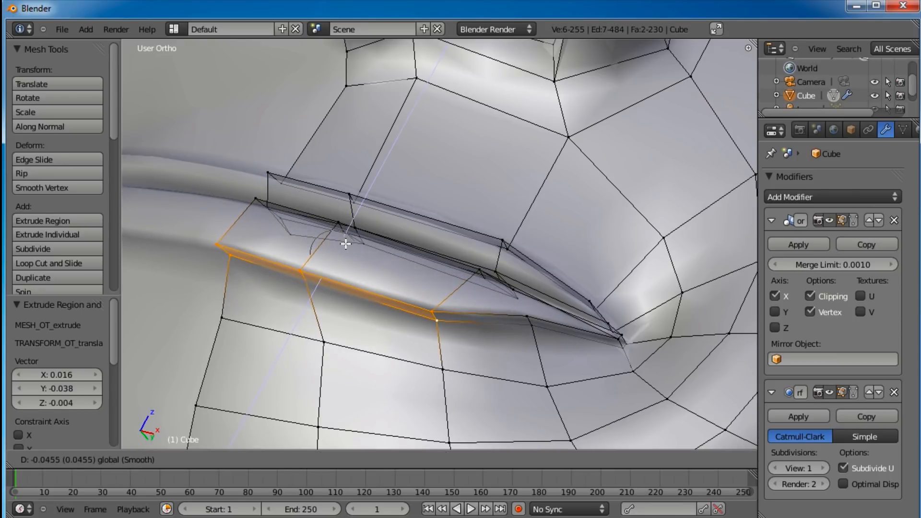
{"action": "left_click", "coordinate": [346, 245]}
Step: Lower the next pair of bottom-edge vertices on the lower lip, towards the mouth corner
{"action": "right_click", "coordinate": [520, 321]}
{"action": "right_click", "coordinate": [521, 331], "text": "shift"}
{"action": "key", "text": "g"}
{"action": "left_click", "coordinate": [520, 345]}
Step: Raise the three vertex pairs along the extruded upper lip's top edge, from the centre line outward
{"action": "middle_click_drag", "start_coordinate": [364, 238], "coordinate": [421, 342], "text": "shift"}
{"action": "right_click", "coordinate": [355, 266]}
{"action": "right_click", "coordinate": [332, 262], "text": "shift"}
{"action": "left_click_drag", "start_coordinate": [376, 228], "coordinate": [403, 207]}
{"action": "right_click", "coordinate": [410, 302]}
{"action": "right_click", "coordinate": [398, 302], "text": "shift"}
{"action": "left_click_drag", "start_coordinate": [425, 271], "coordinate": [455, 238]}
{"action": "right_click", "coordinate": [521, 381]}
{"action": "right_click", "coordinate": [533, 382], "text": "shift"}
{"action": "left_click_drag", "start_coordinate": [546, 348], "coordinate": [566, 318]}
Step: Reposition two individual upper lip vertices from a side angle to round the lip's profile
{"action": "middle_click_drag", "start_coordinate": [562, 283], "coordinate": [506, 274]}
{"action": "right_click", "coordinate": [434, 263]}
{"action": "key", "text": "g"}
{"action": "left_click", "coordinate": [427, 227]}
{"action": "right_click", "coordinate": [442, 342]}
{"action": "key", "text": "g"}
{"action": "left_click", "coordinate": [465, 370]}
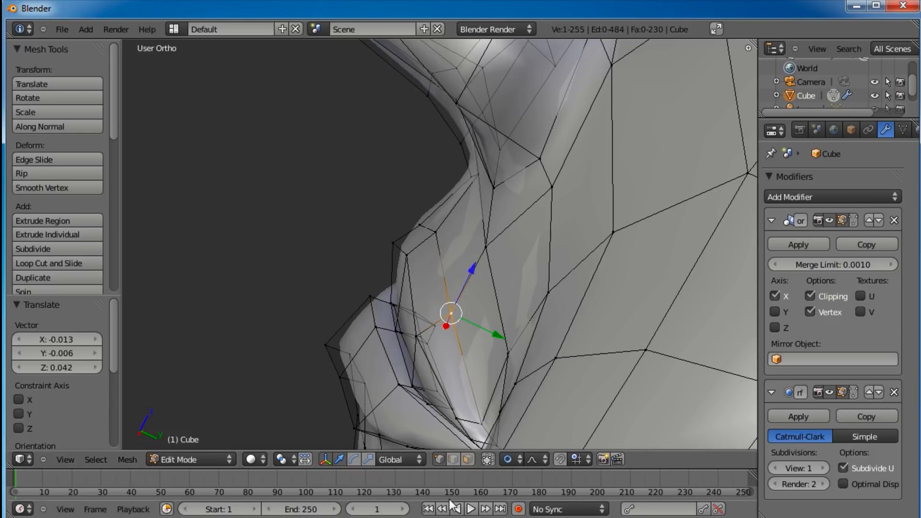
Step: Reposition an outer upper lip vertex and the upper lip's centre-line vertex from the adjusted side view
{"action": "middle_click_drag", "start_coordinate": [451, 365], "coordinate": [494, 334]}
{"action": "right_click", "coordinate": [543, 332]}
{"action": "key", "text": "g"}
{"action": "left_click", "coordinate": [543, 298]}
{"action": "right_click", "coordinate": [482, 254]}
{"action": "key", "text": "g"}
{"action": "left_click", "coordinate": [473, 246]}
Step: Select the two centre-line vertices of the upper lip and raise them about 0.016 in Z
{"action": "scroll", "coordinate": [472, 246], "scroll_direction": "down", "scroll_amount": 5}
{"action": "middle_click_drag", "start_coordinate": [396, 218], "coordinate": [468, 281]}
{"action": "right_click", "coordinate": [411, 245]}
{"action": "right_click", "coordinate": [408, 261], "text": "shift"}
{"action": "key", "text": "shift+g"}
{"action": "key", "text": "g"}
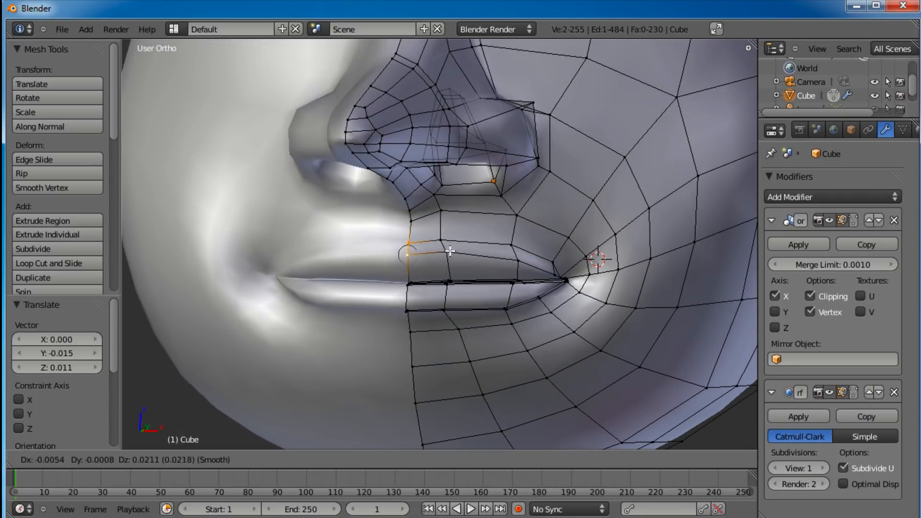
{"action": "left_click", "coordinate": [451, 254]}
Step: Move the lower lip's bottom-edge vertices near the centre line further down
{"action": "scroll", "coordinate": [461, 302], "scroll_direction": "up", "scroll_amount": 3}
{"action": "middle_click_drag", "start_coordinate": [406, 334], "coordinate": [434, 318]}
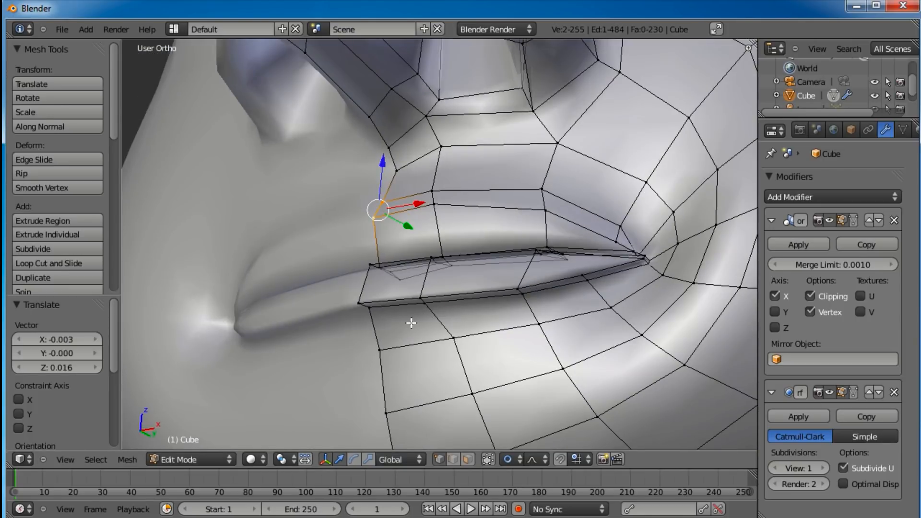
{"action": "right_click", "coordinate": [378, 318]}
{"action": "right_click", "coordinate": [425, 309], "text": "shift"}
{"action": "key", "text": "g"}
{"action": "left_click", "coordinate": [437, 323]}
Step: Lower the bottom-edge vertex on the middle section of the lower lip
{"action": "right_click", "coordinate": [536, 319]}
{"action": "key", "text": "g"}
{"action": "right_click", "coordinate": [546, 342]}
{"action": "right_click", "coordinate": [525, 302]}
{"action": "key", "text": "g"}
{"action": "left_click", "coordinate": [528, 309]}
Step: Lower the bottom-edge vertices of the lower lip next to the mouth corner, and clear the selection
{"action": "right_click", "coordinate": [588, 284]}
{"action": "key", "text": "g"}
{"action": "left_click", "coordinate": [593, 294]}
{"action": "right_click", "coordinate": [584, 278]}
{"action": "key", "text": "g"}
{"action": "left_click", "coordinate": [586, 283]}
{"action": "scroll", "coordinate": [586, 283], "scroll_direction": "down", "scroll_amount": 4}
{"action": "key", "text": "a"}
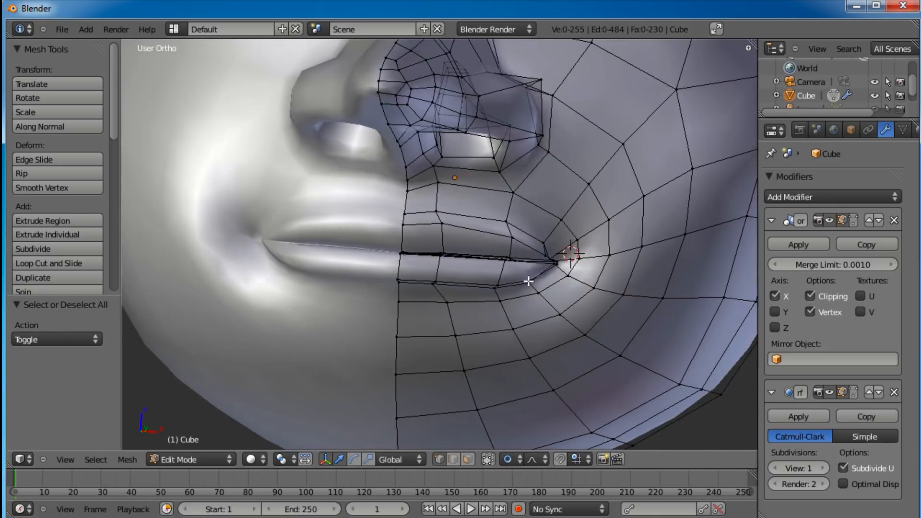
Step: Switch the head to Sculpt Mode and choose the Grab brush
{"action": "left_click", "coordinate": [211, 456]}
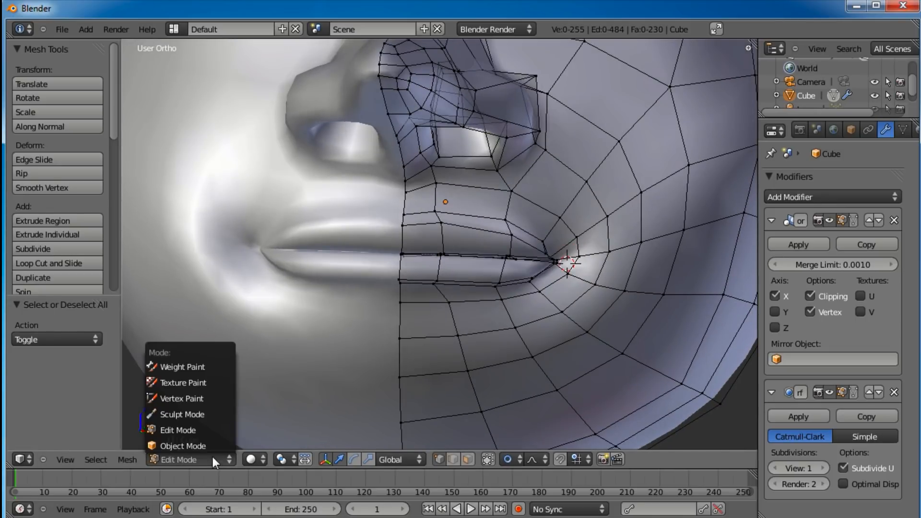
{"action": "left_click", "coordinate": [210, 413]}
{"action": "left_click", "coordinate": [57, 103]}
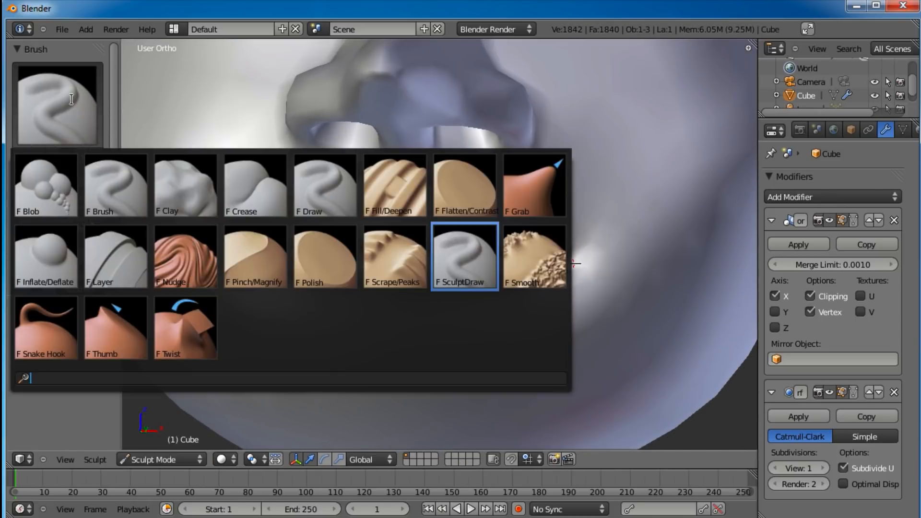
{"action": "left_click", "coordinate": [552, 185]}
Step: Reshape the lips with the Grab brush and pull the mouth corner outward and slightly up
{"action": "scroll", "coordinate": [541, 238], "scroll_direction": "down", "scroll_amount": 2}
{"action": "middle_click_drag", "start_coordinate": [541, 238], "coordinate": [448, 315]}
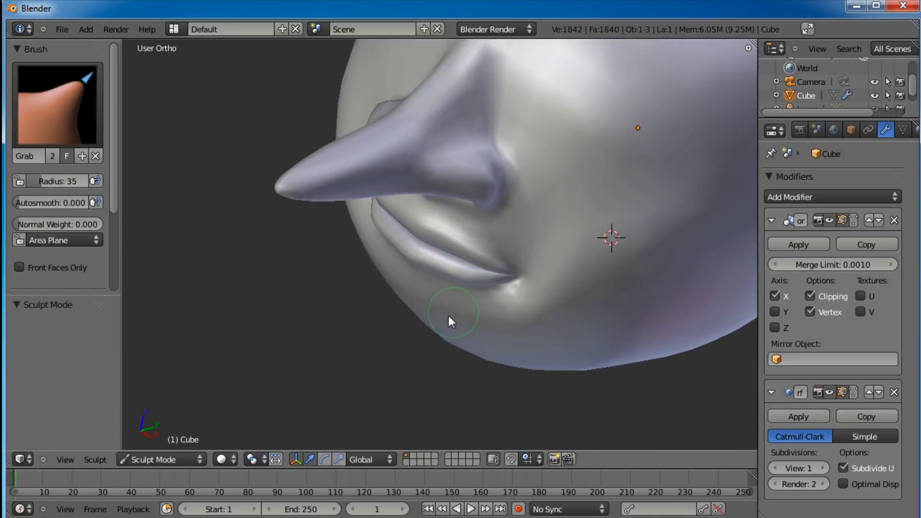
{"action": "mouse_move", "coordinate": [490, 283]}
{"action": "left_mouse_down"}
{"action": "mouse_move", "coordinate": [458, 251]}
{"action": "mouse_move", "coordinate": [423, 257]}
{"action": "left_mouse_up"}
{"action": "key", "text": "Right"}
{"action": "left_click_drag", "start_coordinate": [514, 278], "coordinate": [529, 272]}
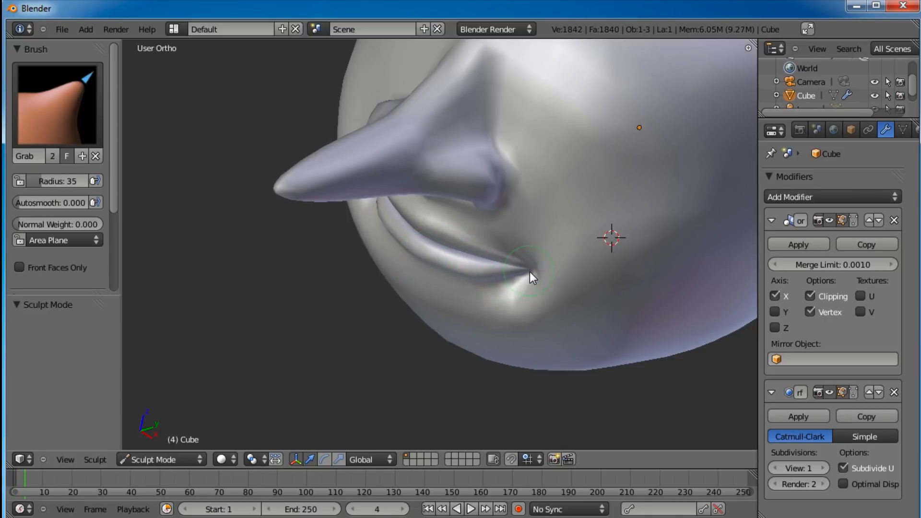
Step: Set the Grab brush's stroke method to Airbrush
{"action": "scroll", "coordinate": [579, 299], "scroll_direction": "down", "scroll_amount": 2}
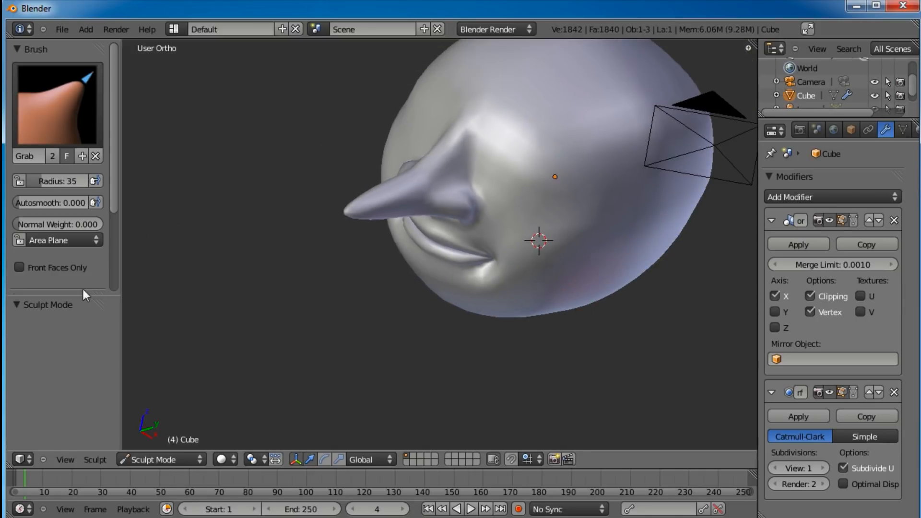
{"action": "left_click_drag", "start_coordinate": [29, 293], "coordinate": [29, 387]}
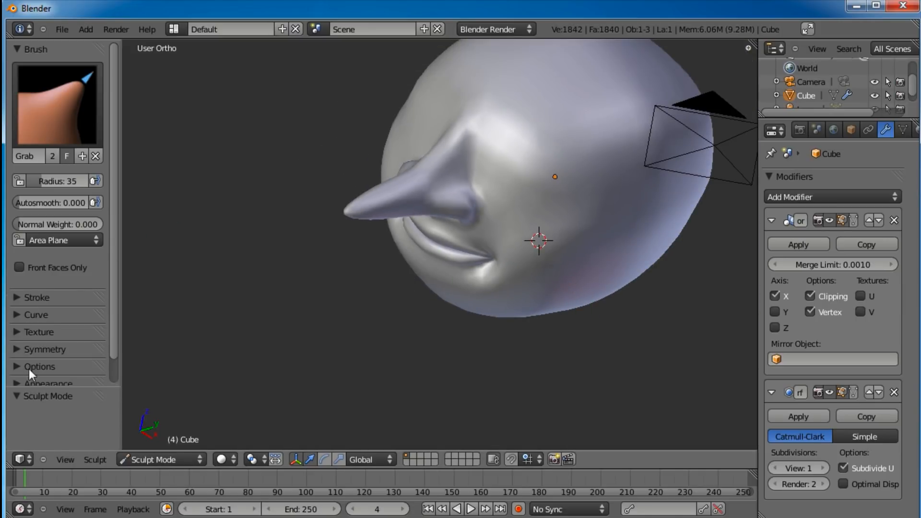
{"action": "left_click", "coordinate": [16, 297]}
{"action": "left_click", "coordinate": [50, 333]}
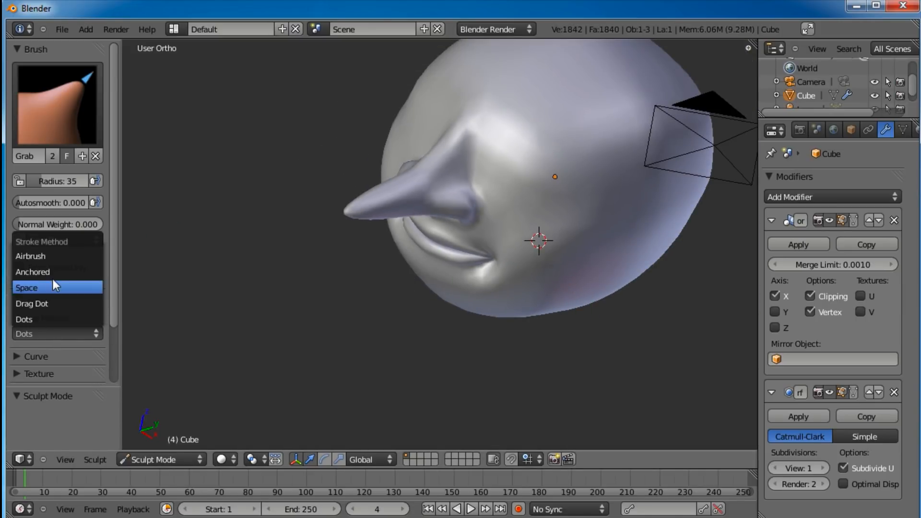
{"action": "left_click", "coordinate": [44, 256]}
Step: Adjust the area around the mouth corner and lower face with further Grab strokes
{"action": "scroll", "coordinate": [542, 290], "scroll_direction": "up", "scroll_amount": 1}
{"action": "left_click_drag", "start_coordinate": [520, 274], "coordinate": [519, 267]}
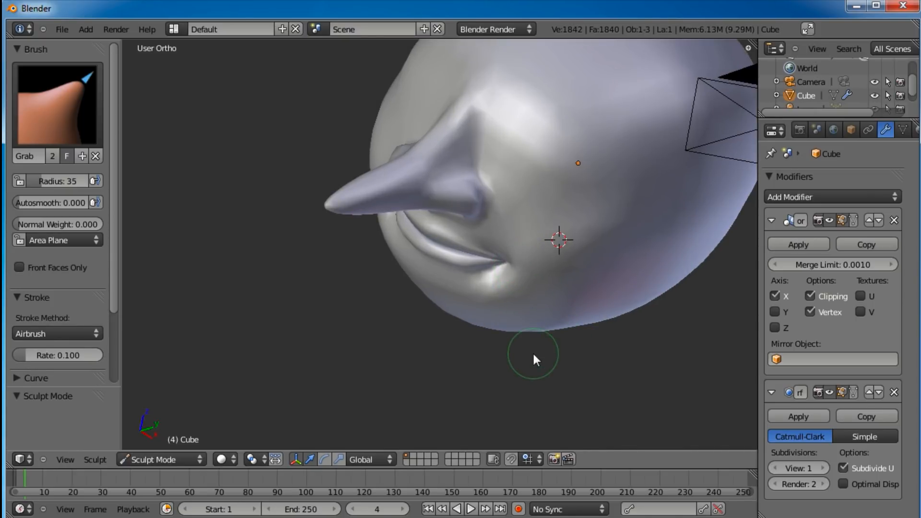
{"action": "scroll", "coordinate": [534, 356], "scroll_direction": "down", "scroll_amount": 3}
{"action": "middle_click_drag", "start_coordinate": [551, 288], "coordinate": [451, 266]}
{"action": "mouse_move", "coordinate": [460, 266]}
{"action": "left_mouse_down"}
{"action": "mouse_move", "coordinate": [462, 296]}
{"action": "mouse_move", "coordinate": [477, 304]}
{"action": "left_mouse_up"}
{"action": "mouse_move", "coordinate": [450, 266]}
{"action": "middle_mouse_down"}
{"action": "mouse_move", "coordinate": [531, 272]}
{"action": "mouse_move", "coordinate": [498, 269]}
{"action": "middle_mouse_up"}
{"action": "scroll", "coordinate": [492, 280], "scroll_direction": "up", "scroll_amount": 4}
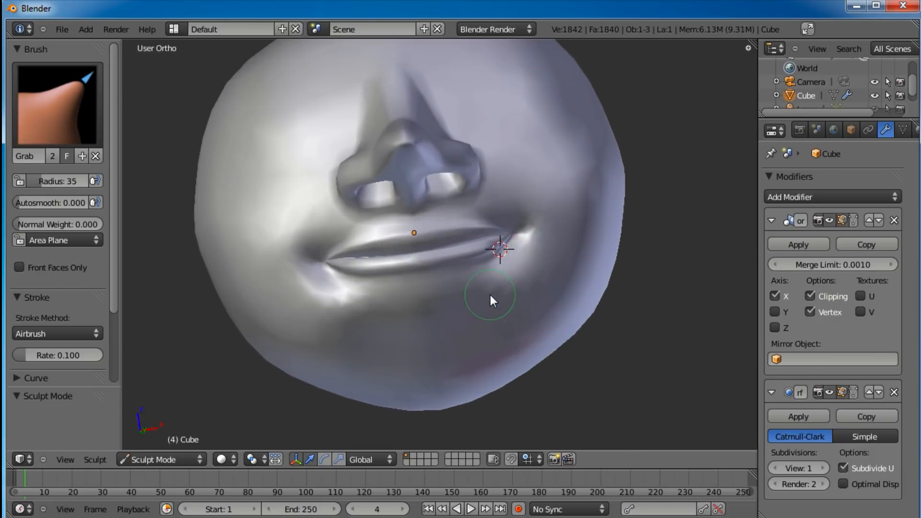
Step: Grab the mouth corner inward and pull the lower lip sideways towards the corner
{"action": "scroll", "coordinate": [557, 206], "scroll_direction": "down", "scroll_amount": 3}
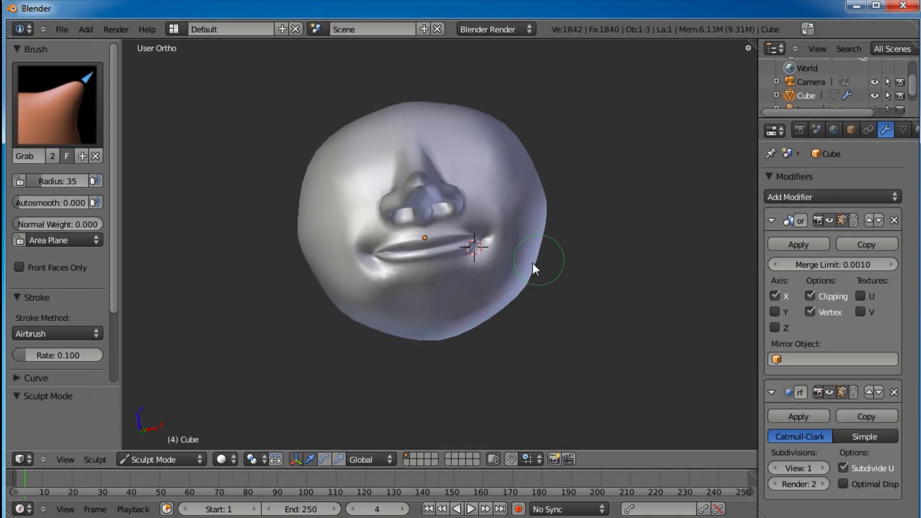
{"action": "scroll", "coordinate": [546, 192], "scroll_direction": "up", "scroll_amount": 4}
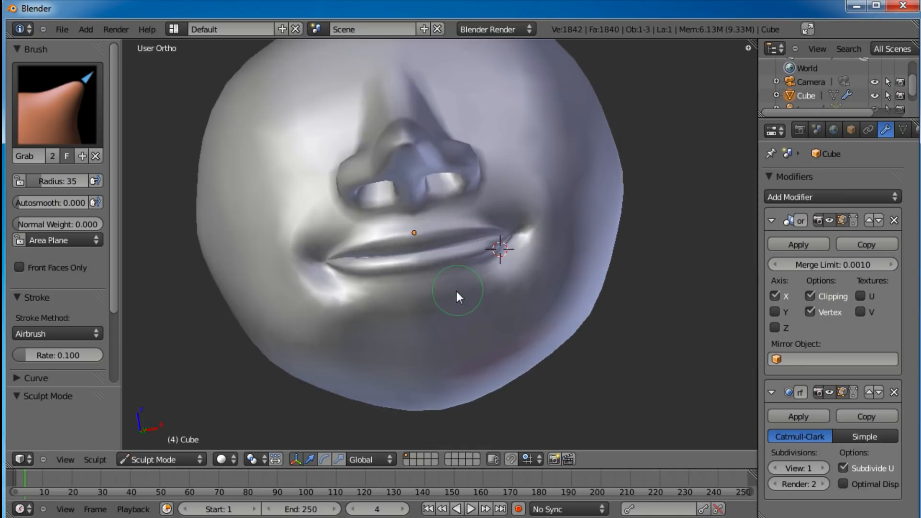
{"action": "left_click_drag", "start_coordinate": [540, 235], "coordinate": [510, 250]}
{"action": "mouse_move", "coordinate": [456, 258]}
{"action": "left_mouse_down"}
{"action": "mouse_move", "coordinate": [454, 250]}
{"action": "mouse_move", "coordinate": [426, 261]}
{"action": "mouse_move", "coordinate": [483, 254]}
{"action": "left_mouse_up"}
{"action": "mouse_move", "coordinate": [482, 254]}
{"action": "middle_mouse_down"}
{"action": "mouse_move", "coordinate": [457, 278]}
{"action": "mouse_move", "coordinate": [409, 292]}
{"action": "mouse_move", "coordinate": [494, 264]}
{"action": "middle_mouse_up"}
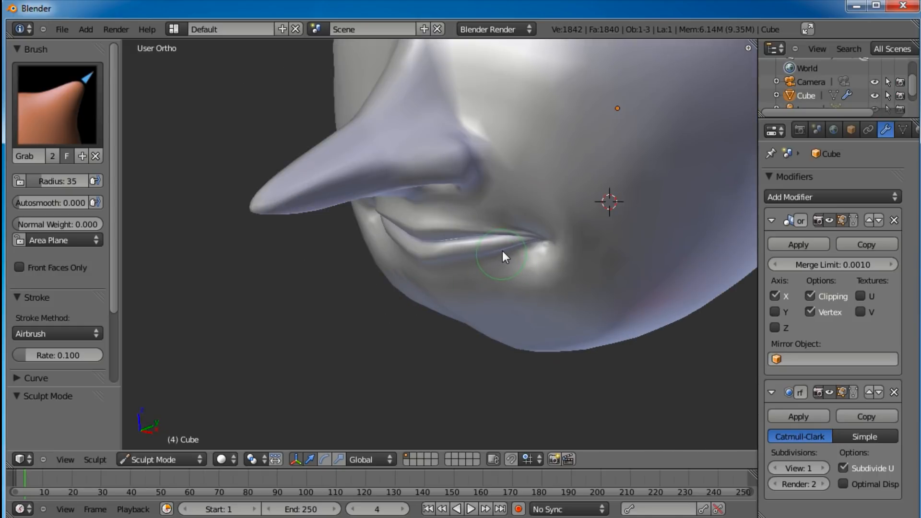
Step: Choose the Smooth brush and smooth the surface below the mouth corner and along the lower lip
{"action": "left_click", "coordinate": [82, 123]}
{"action": "left_click", "coordinate": [538, 271]}
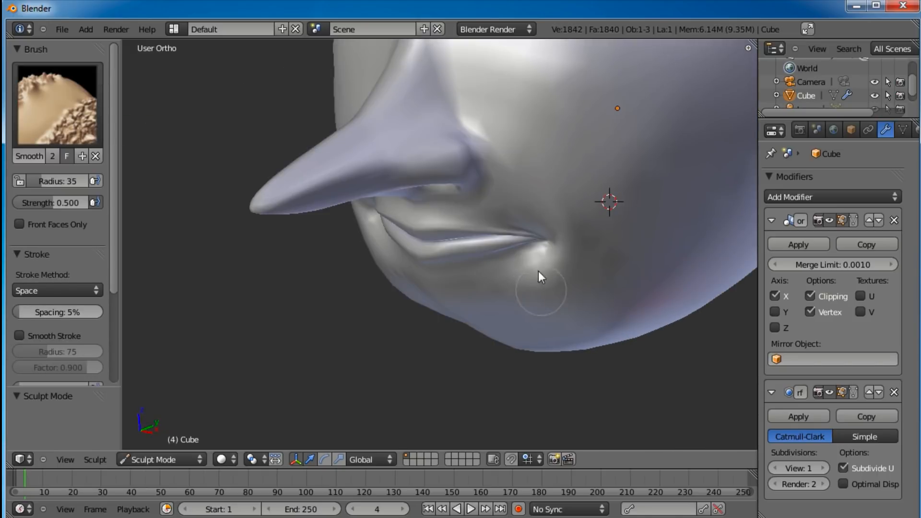
{"action": "mouse_move", "coordinate": [440, 276]}
{"action": "left_mouse_down"}
{"action": "mouse_move", "coordinate": [413, 257]}
{"action": "mouse_move", "coordinate": [438, 270]}
{"action": "mouse_move", "coordinate": [356, 261]}
{"action": "left_mouse_up"}
{"action": "mouse_move", "coordinate": [355, 261]}
{"action": "middle_mouse_down"}
{"action": "mouse_move", "coordinate": [406, 194]}
{"action": "mouse_move", "coordinate": [492, 271]}
{"action": "mouse_move", "coordinate": [489, 226]}
{"action": "middle_mouse_up"}
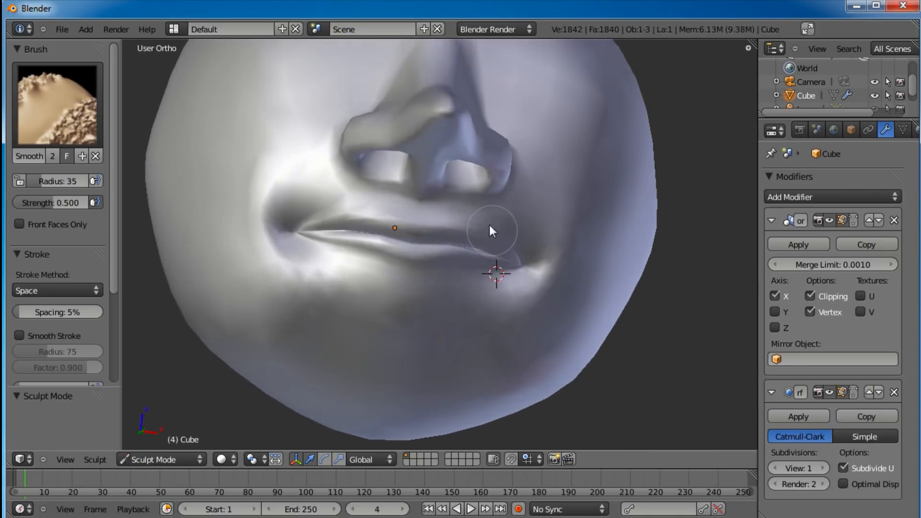
Step: Return to Edit Mode and add a loop cut along the lower lip, slid towards the mouth opening
{"action": "scroll", "coordinate": [482, 217], "scroll_direction": "up", "scroll_amount": 4}
{"action": "key", "text": "Tab"}
{"action": "scroll", "coordinate": [435, 275], "scroll_direction": "up", "scroll_amount": 4}
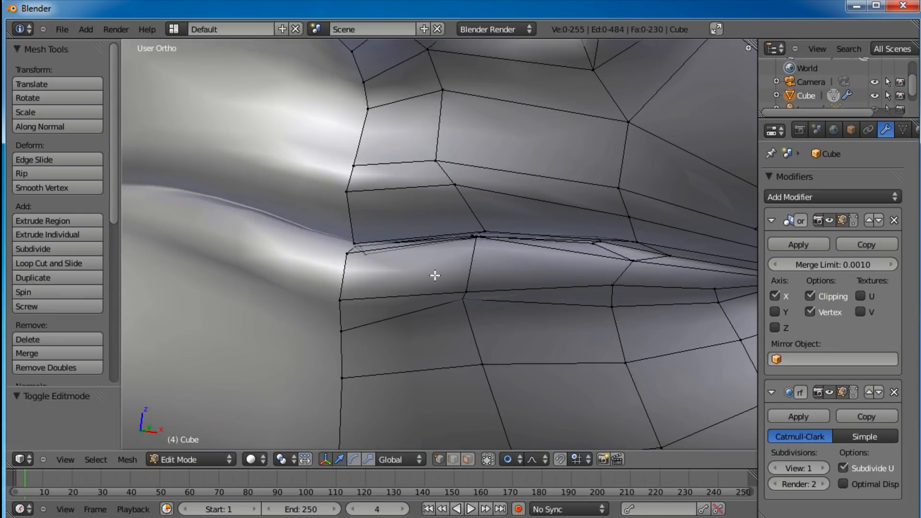
{"action": "middle_click_drag", "start_coordinate": [434, 275], "coordinate": [374, 284]}
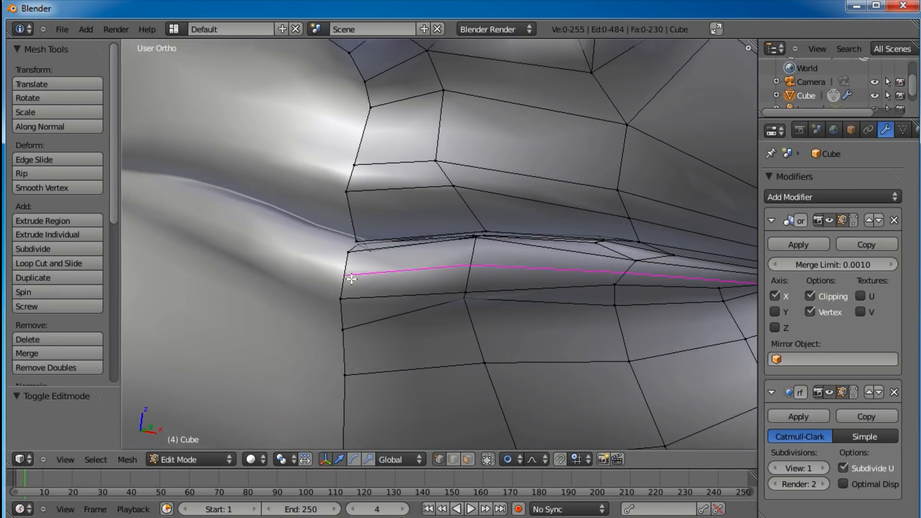
{"action": "key", "text": "Escape"}
{"action": "scroll", "coordinate": [384, 288], "scroll_direction": "down", "scroll_amount": 4}
{"action": "middle_click_drag", "start_coordinate": [401, 252], "coordinate": [364, 277], "text": "shift"}
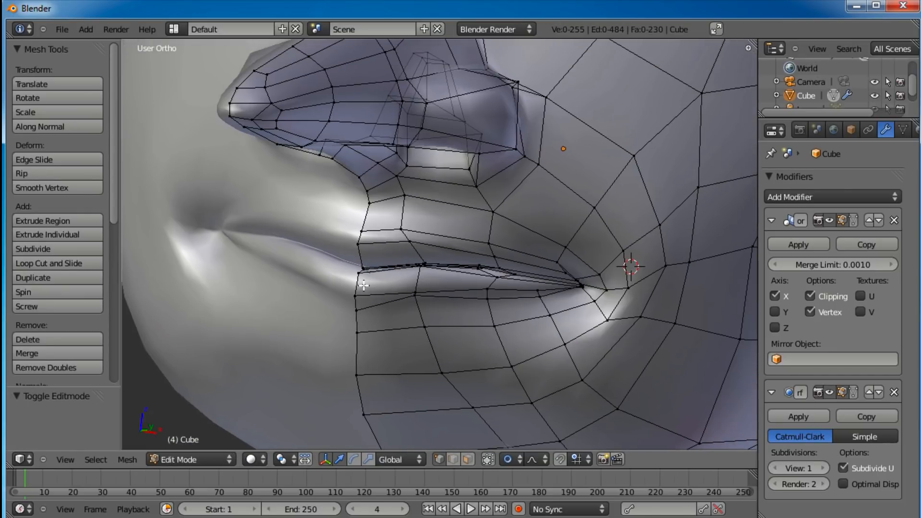
{"action": "left_click", "coordinate": [360, 283]}
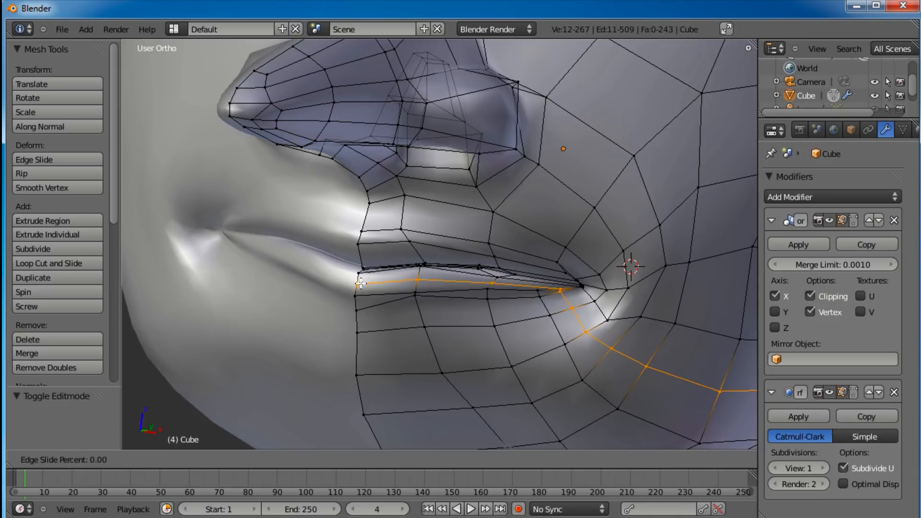
{"action": "left_click", "coordinate": [361, 277]}
Step: Add a loop cut along the upper lip with an edge slide of about -0.10, and clear the selection
{"action": "key", "text": "ctrl+r"}
{"action": "left_click", "coordinate": [367, 257]}
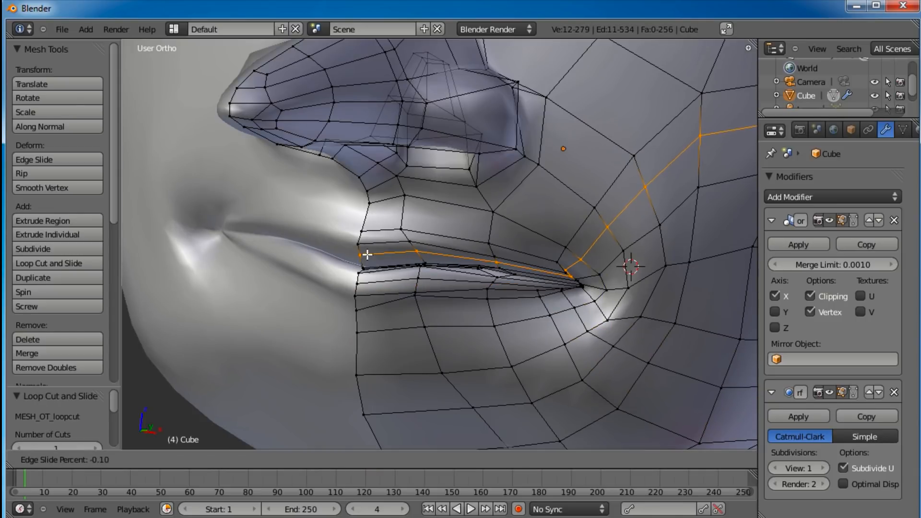
{"action": "left_click", "coordinate": [367, 254]}
{"action": "scroll", "coordinate": [470, 298], "scroll_direction": "down", "scroll_amount": 4}
{"action": "middle_click_drag", "start_coordinate": [455, 288], "coordinate": [477, 263]}
{"action": "scroll", "coordinate": [477, 264], "scroll_direction": "up", "scroll_amount": 4}
{"action": "key", "text": "a"}
Step: Select the faces and edge loops of both lips from the side view
{"action": "middle_click_drag", "start_coordinate": [452, 294], "coordinate": [347, 291]}
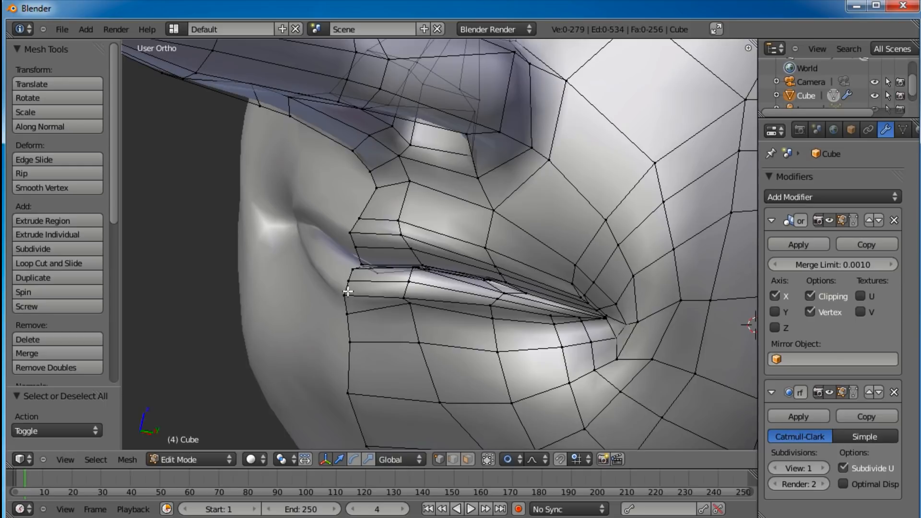
{"action": "key", "text": "KP_3"}
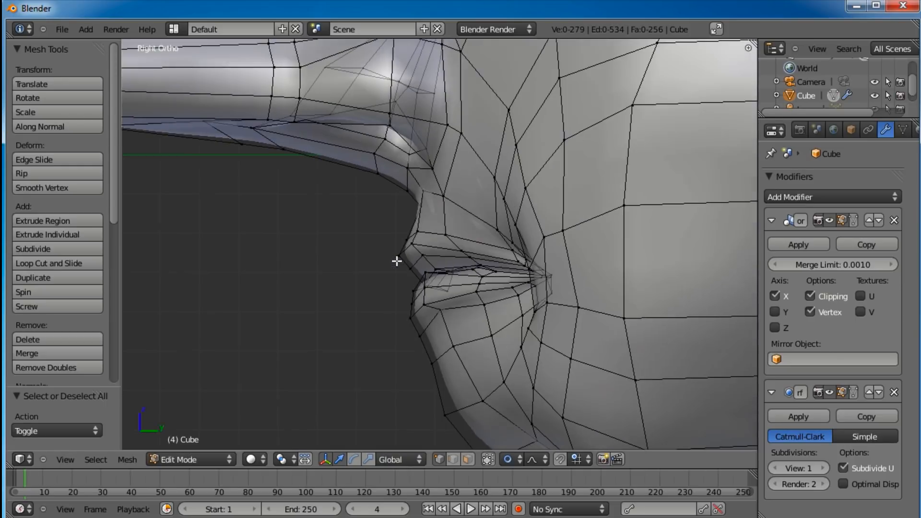
{"action": "key", "text": "a"}
{"action": "key", "text": "a"}
{"action": "key", "text": "b"}
{"action": "left_click_drag", "start_coordinate": [375, 234], "coordinate": [449, 324]}
{"action": "right_click", "coordinate": [462, 304], "text": "alt"}
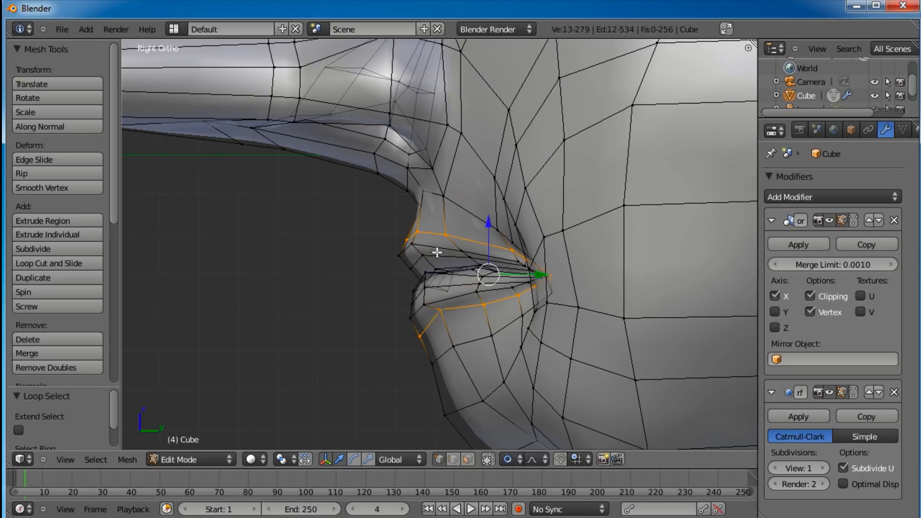
{"action": "right_click", "coordinate": [436, 249], "text": "alt+shift"}
{"action": "right_click", "coordinate": [457, 292], "text": "alt+shift"}
{"action": "right_click", "coordinate": [462, 282], "text": "alt+shift"}
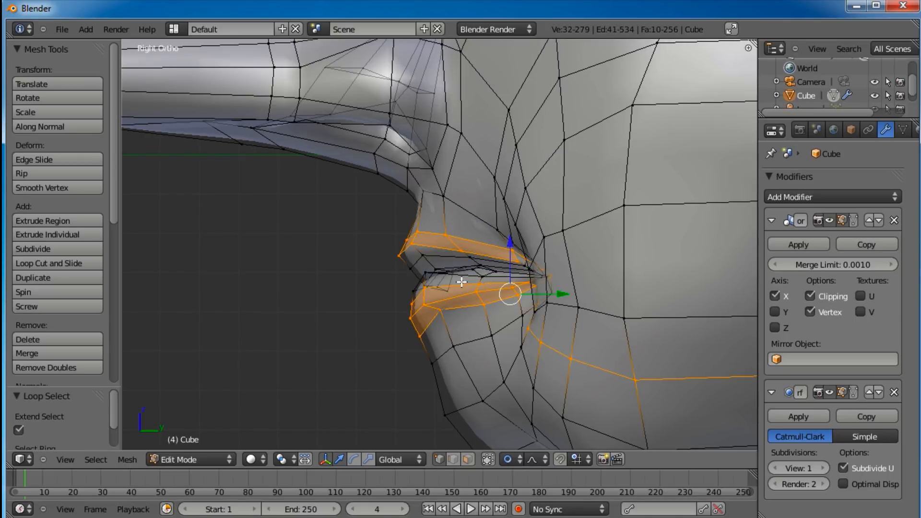
{"action": "right_click", "coordinate": [487, 287], "text": "alt+shift"}
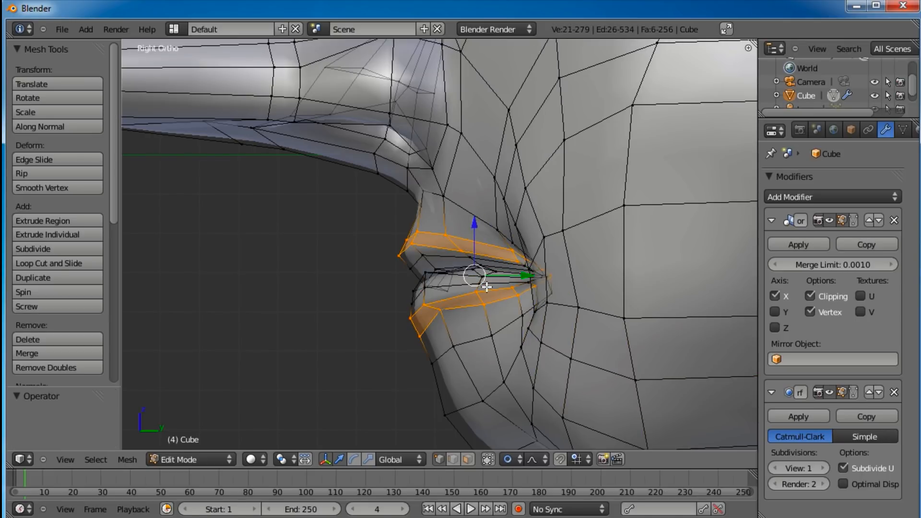
{"action": "mouse_move", "coordinate": [411, 287]}
{"action": "left_mouse_down"}
{"action": "mouse_move", "coordinate": [480, 276]}
{"action": "mouse_move", "coordinate": [539, 280]}
{"action": "left_mouse_up"}
{"action": "key", "text": "g"}
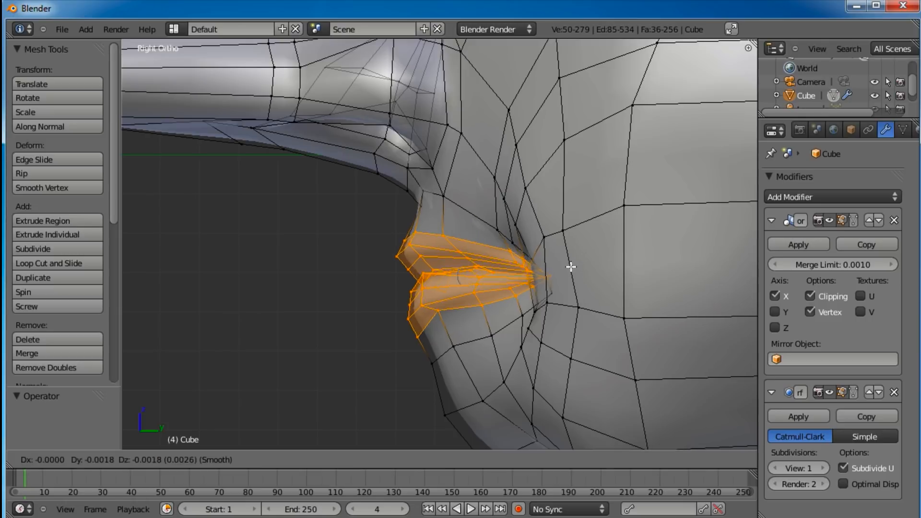
{"action": "right_click", "coordinate": [566, 267]}
Step: Deselect the innermost mouth-corner vertices and pull the lips forward about 0.17 on Y with an enlarged proportional falloff
{"action": "middle_click_drag", "start_coordinate": [531, 257], "coordinate": [440, 261]}
{"action": "right_click", "coordinate": [634, 266], "text": "shift"}
{"action": "key", "text": "KP_3"}
{"action": "key", "text": "g"}
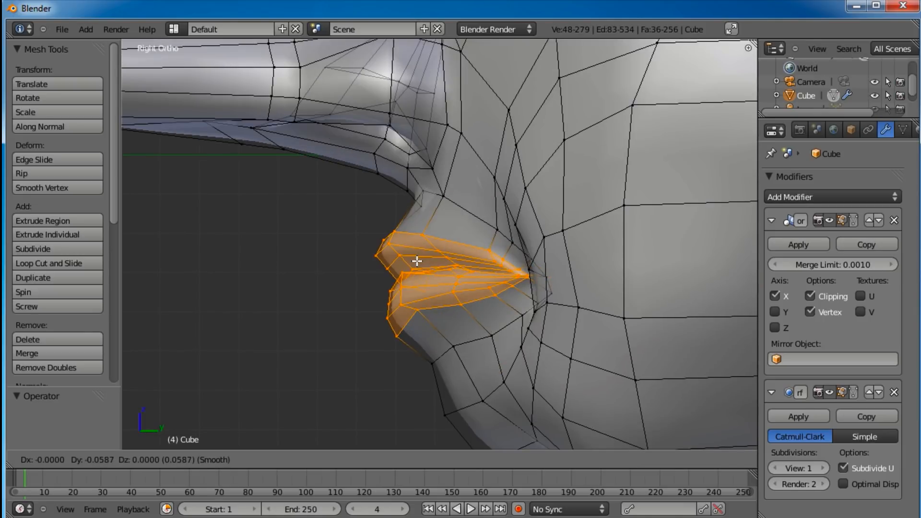
{"action": "scroll", "coordinate": [408, 262], "scroll_direction": "down", "scroll_amount": 4}
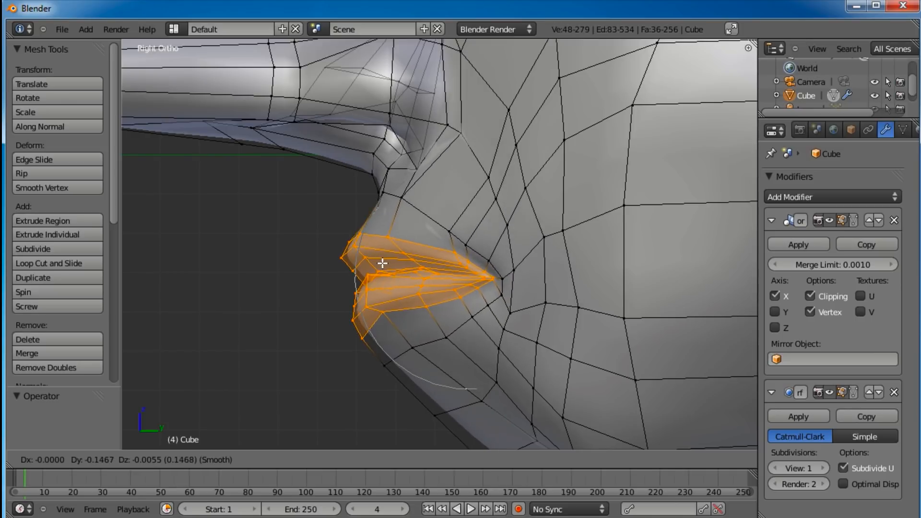
{"action": "left_click", "coordinate": [373, 270]}
Step: Rotate the selected lips by about -6.5 degrees and nudge them forward about 0.02 on Y
{"action": "key", "text": "r"}
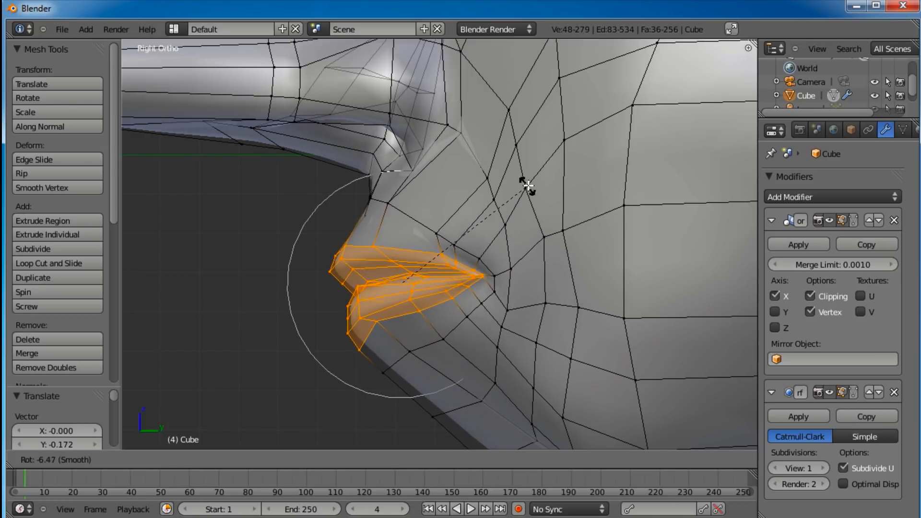
{"action": "left_click", "coordinate": [527, 187]}
{"action": "key", "text": "g"}
{"action": "left_click", "coordinate": [523, 190]}
Step: Add a loop cut around the mouth just outside the lip border and clear the selection
{"action": "scroll", "coordinate": [511, 196], "scroll_direction": "down", "scroll_amount": 4}
{"action": "scroll", "coordinate": [510, 196], "scroll_direction": "up", "scroll_amount": 4}
{"action": "scroll", "coordinate": [475, 240], "scroll_direction": "down", "scroll_amount": 1}
{"action": "middle_click_drag", "start_coordinate": [414, 181], "coordinate": [456, 202]}
{"action": "key", "text": "a"}
{"action": "key", "text": "ctrl+r"}
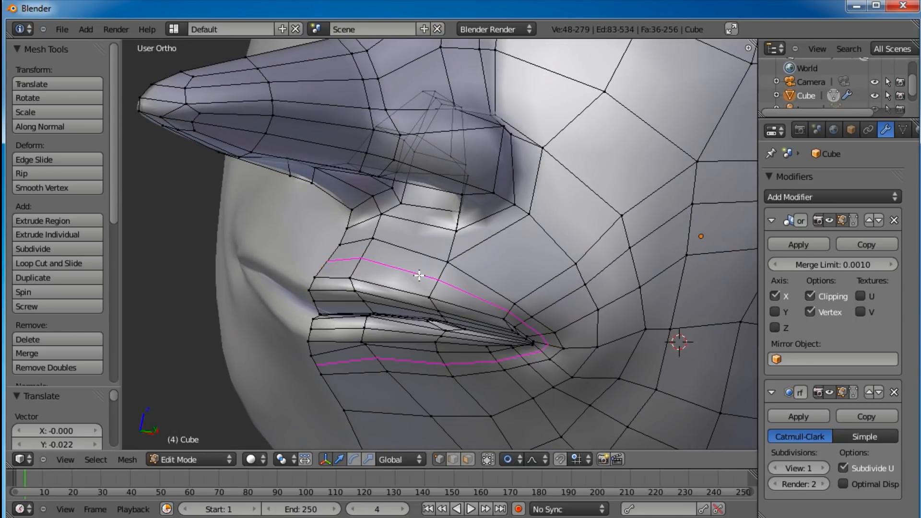
{"action": "left_click", "coordinate": [419, 276]}
{"action": "left_click", "coordinate": [422, 276]}
{"action": "key", "text": "a"}
Step: Select the edge loop surrounding the mouth outside the new cut, then scale and reposition it in side view
{"action": "key", "text": "ctrl+r"}
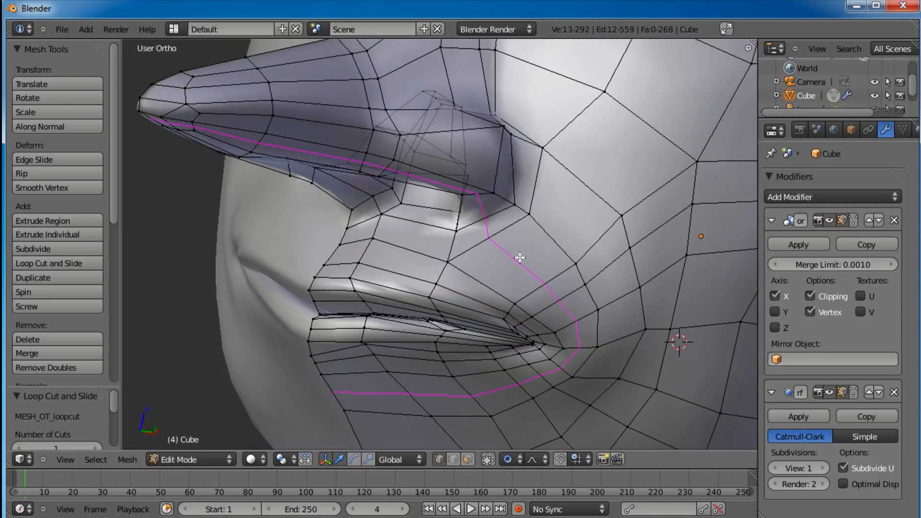
{"action": "right_click", "coordinate": [457, 268], "text": "alt"}
{"action": "right_click", "coordinate": [411, 248], "text": "alt+shift"}
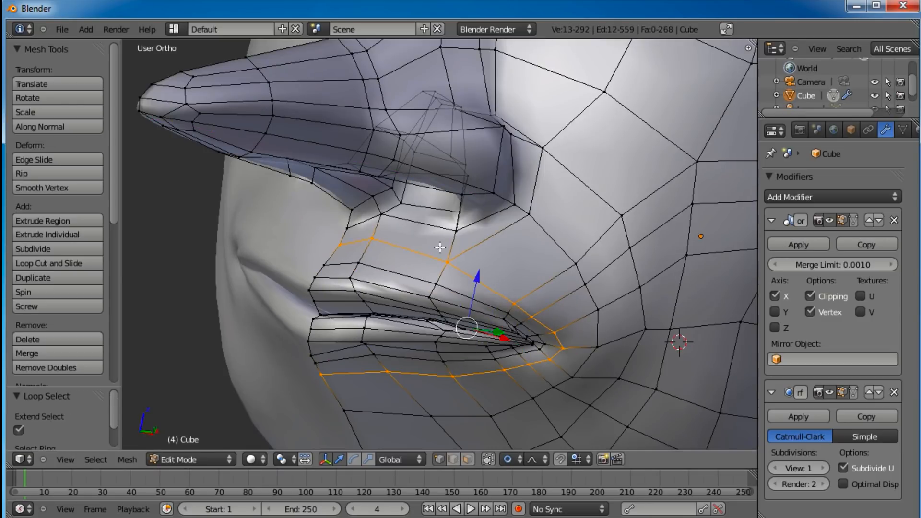
{"action": "key", "text": "KP_3"}
{"action": "key", "text": "s"}
{"action": "left_click", "coordinate": [455, 240]}
{"action": "key", "text": "g"}
{"action": "left_click", "coordinate": [468, 234]}
Step: Add another loop cut around the mouth, outside the previous cut, and clear the selection
{"action": "key", "text": "ctrl+r"}
{"action": "left_click", "coordinate": [395, 258]}
{"action": "left_click", "coordinate": [395, 262]}
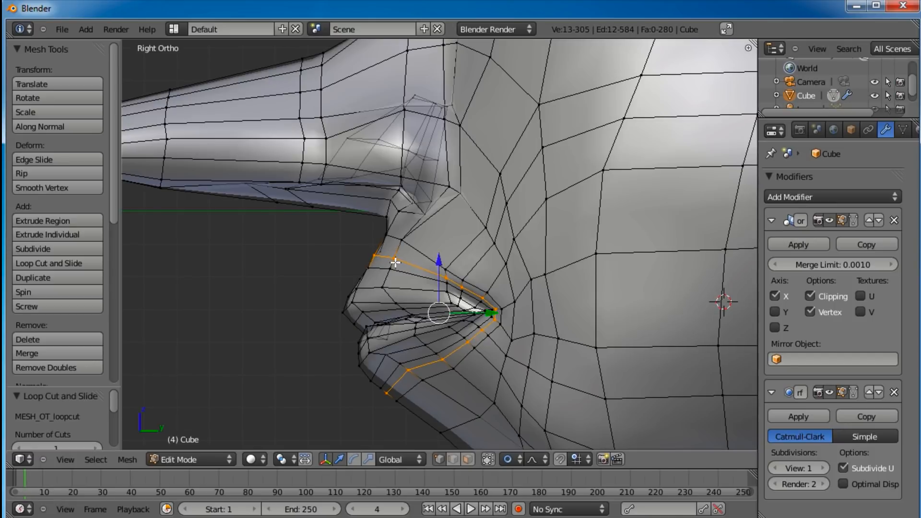
{"action": "key", "text": "a"}
Step: Pull the chin's profile vertex forward about 0.23 and its neighbour about 0.19 on Y with proportional editing in side view
{"action": "middle_click_drag", "start_coordinate": [333, 262], "coordinate": [365, 203]}
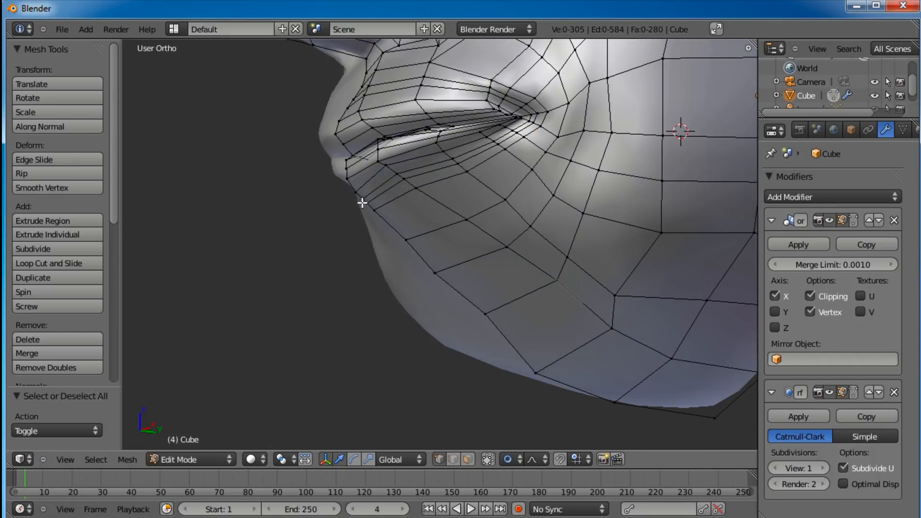
{"action": "key", "text": "KP_3"}
{"action": "key", "text": "g"}
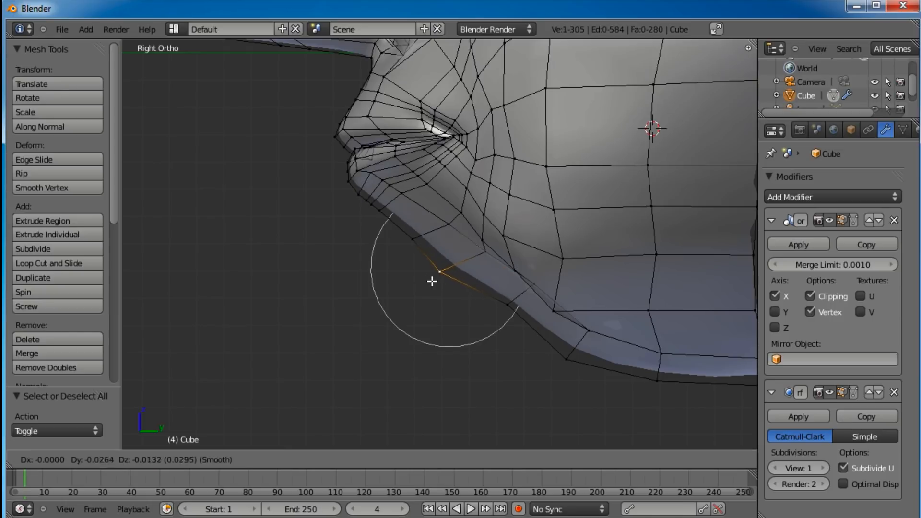
{"action": "scroll", "coordinate": [415, 283], "scroll_direction": "down", "scroll_amount": 4}
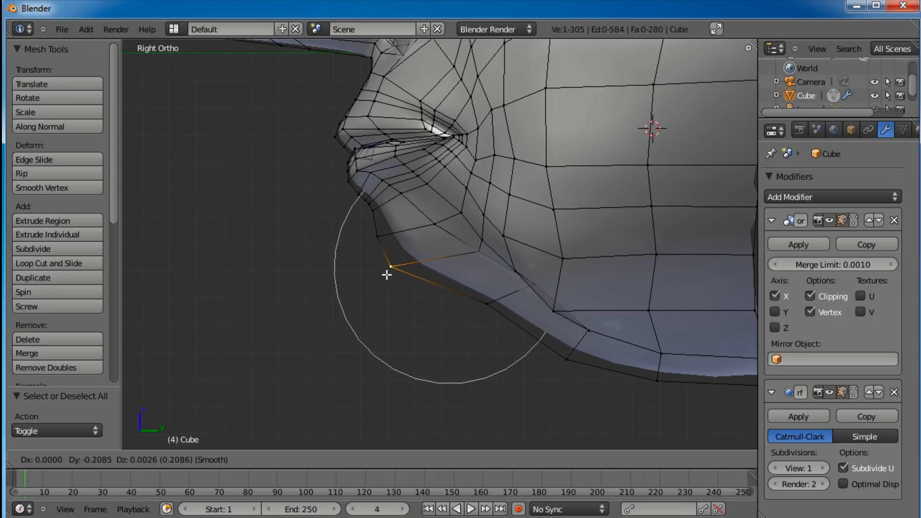
{"action": "left_click", "coordinate": [384, 274]}
{"action": "key", "text": "g"}
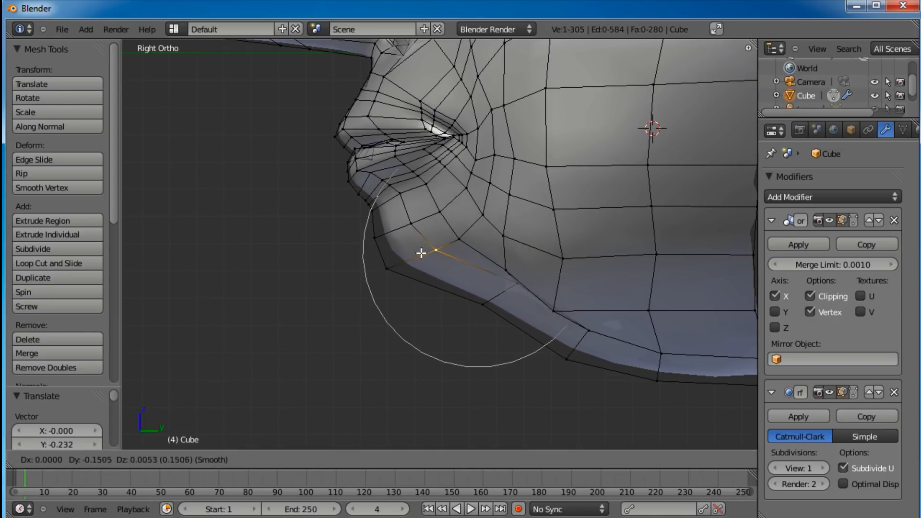
{"action": "left_click", "coordinate": [411, 250]}
Step: Reposition further neighbouring vertices on the side of the chin to even out its profile
{"action": "right_click", "coordinate": [388, 267], "text": "shift"}
{"action": "key", "text": "shift+g"}
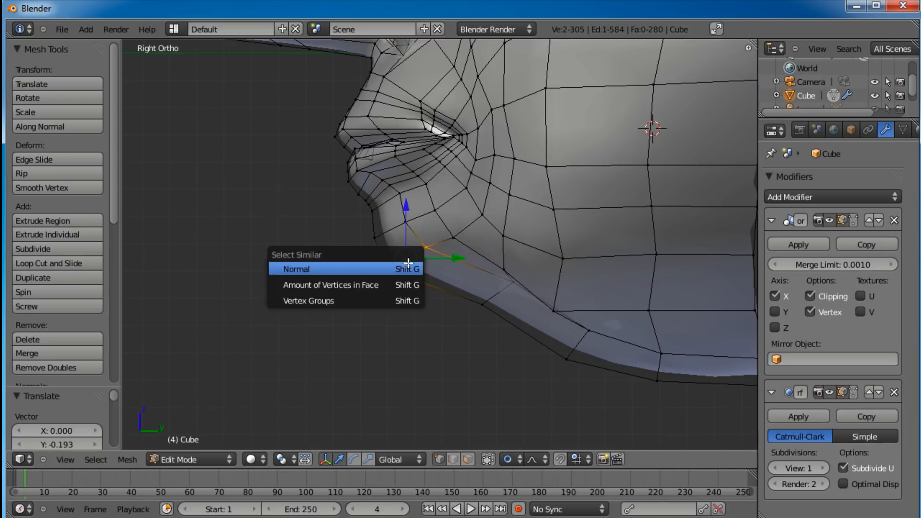
{"action": "key", "text": "g"}
{"action": "left_click", "coordinate": [481, 246]}
{"action": "right_click", "coordinate": [436, 243]}
{"action": "key", "text": "g"}
{"action": "left_click", "coordinate": [448, 237]}
{"action": "key", "text": "g"}
{"action": "left_click", "coordinate": [465, 229]}
Step: Reposition the vertices between the lower lip and the chin, shaping the area below the mouth corner
{"action": "middle_click_drag", "start_coordinate": [464, 229], "coordinate": [556, 245]}
{"action": "key", "text": "g"}
{"action": "left_click", "coordinate": [531, 243]}
{"action": "right_click", "coordinate": [524, 213]}
{"action": "key", "text": "g"}
{"action": "left_click", "coordinate": [542, 214]}
{"action": "right_click", "coordinate": [540, 251]}
{"action": "key", "text": "g"}
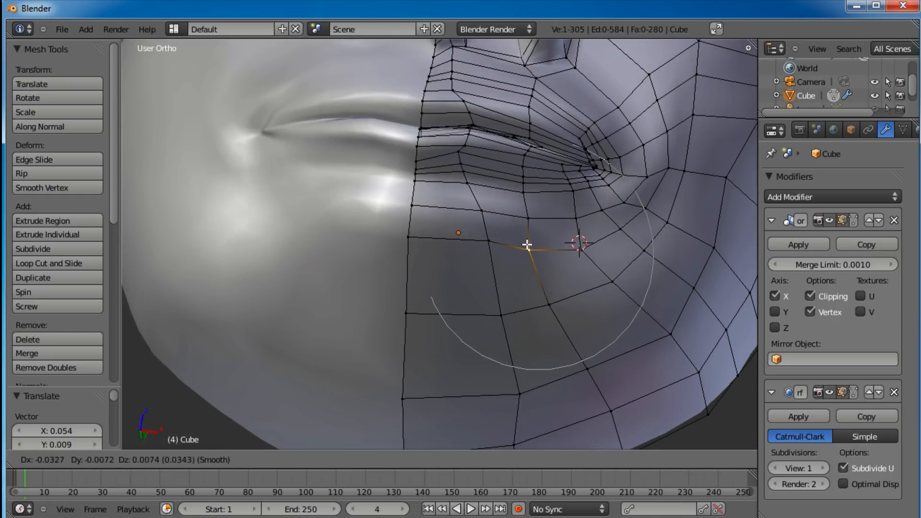
{"action": "left_click", "coordinate": [520, 245]}
{"action": "right_click", "coordinate": [518, 213]}
{"action": "key", "text": "g"}
{"action": "left_click", "coordinate": [513, 209]}
Step: Box-select the vertices at the jaw's outer edge in front view and move them inward about 0.25 with an enlarged proportional falloff
{"action": "middle_click_drag", "start_coordinate": [610, 277], "coordinate": [499, 284]}
{"action": "right_click", "coordinate": [605, 312]}
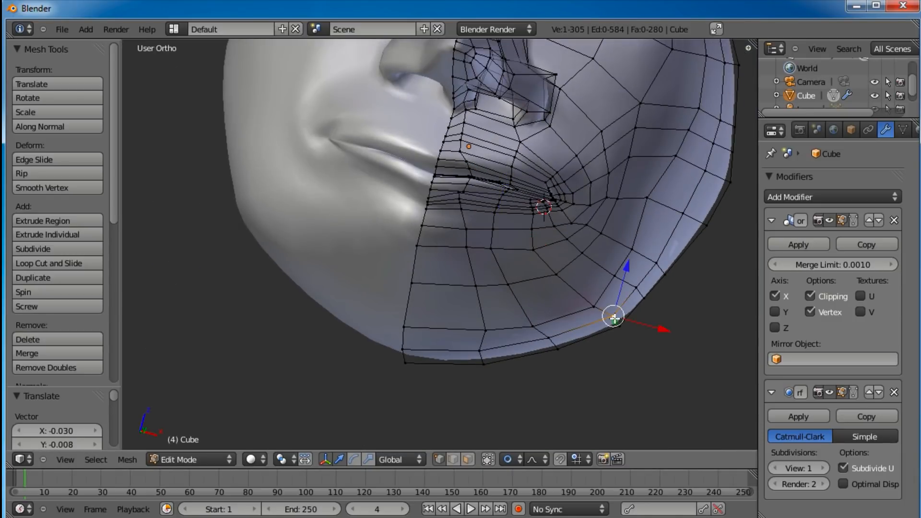
{"action": "key", "text": "KP_1"}
{"action": "key", "text": "a"}
{"action": "key", "text": "b"}
{"action": "left_click_drag", "start_coordinate": [634, 240], "coordinate": [566, 267]}
{"action": "key", "text": "g"}
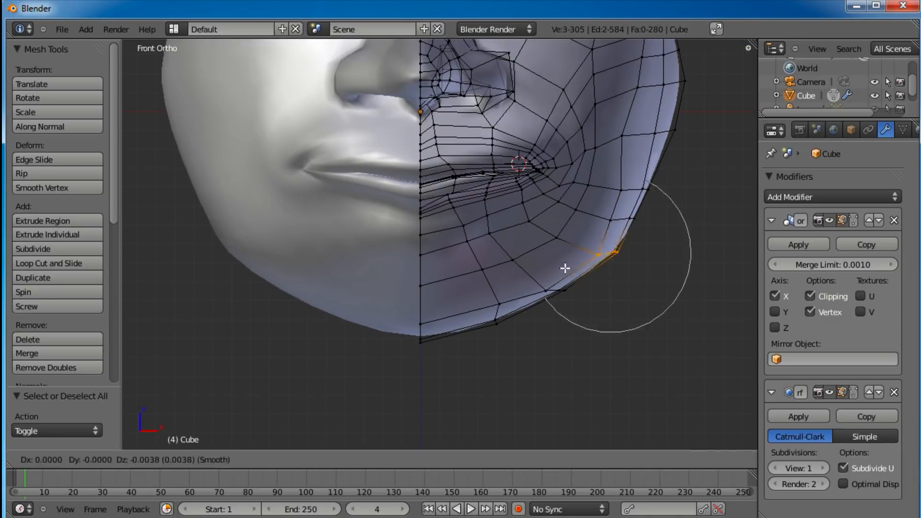
{"action": "scroll", "coordinate": [541, 265], "scroll_direction": "down", "scroll_amount": 4}
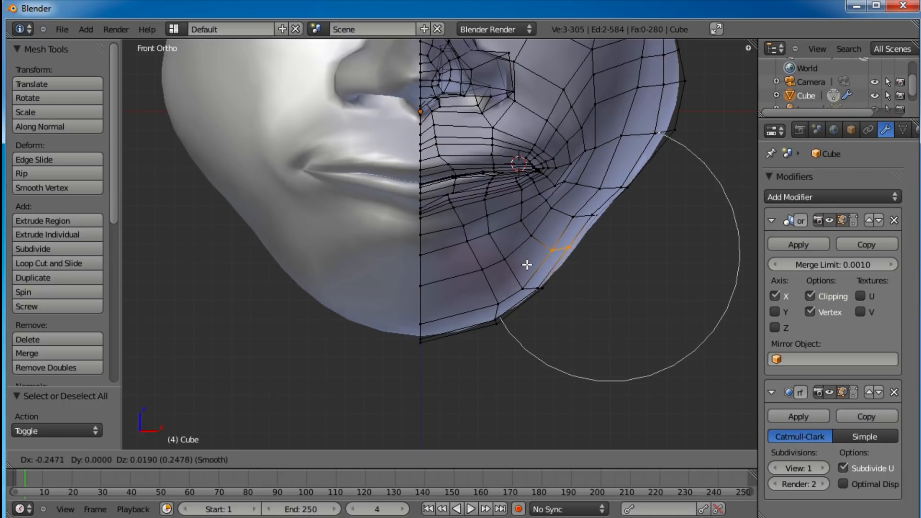
{"action": "left_click", "coordinate": [527, 265]}
Step: Box-select the lower jaw vertices beside the chin and move them up and inward, about 0.087 on X
{"action": "key", "text": "a"}
{"action": "key", "text": "b"}
{"action": "left_click_drag", "start_coordinate": [556, 282], "coordinate": [470, 341]}
{"action": "key", "text": "g"}
{"action": "left_click", "coordinate": [456, 323]}
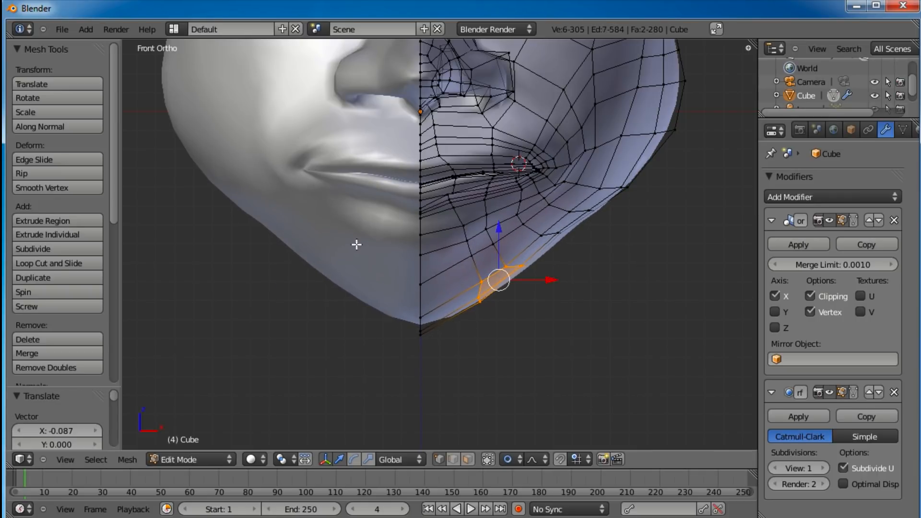
Step: Select the vertex at the mouth corner and move it slightly up and inward, about 0.023 on X
{"action": "middle_click_drag", "start_coordinate": [355, 245], "coordinate": [473, 230]}
{"action": "middle_click_drag", "start_coordinate": [531, 233], "coordinate": [415, 228]}
{"action": "middle_click_drag", "start_coordinate": [471, 247], "coordinate": [426, 255]}
{"action": "scroll", "coordinate": [476, 267], "scroll_direction": "down", "scroll_amount": 2}
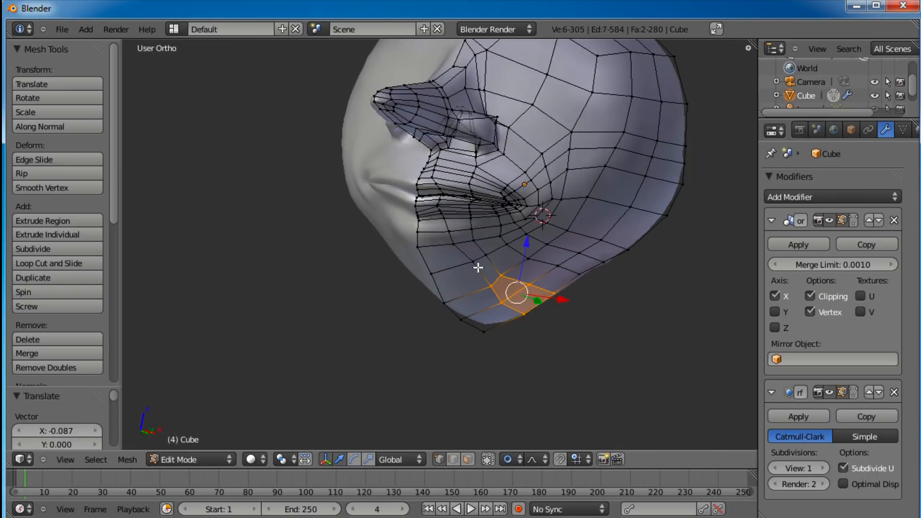
{"action": "middle_click_drag", "start_coordinate": [477, 268], "coordinate": [443, 366], "text": "shift"}
{"action": "middle_click_drag", "start_coordinate": [556, 246], "coordinate": [486, 242]}
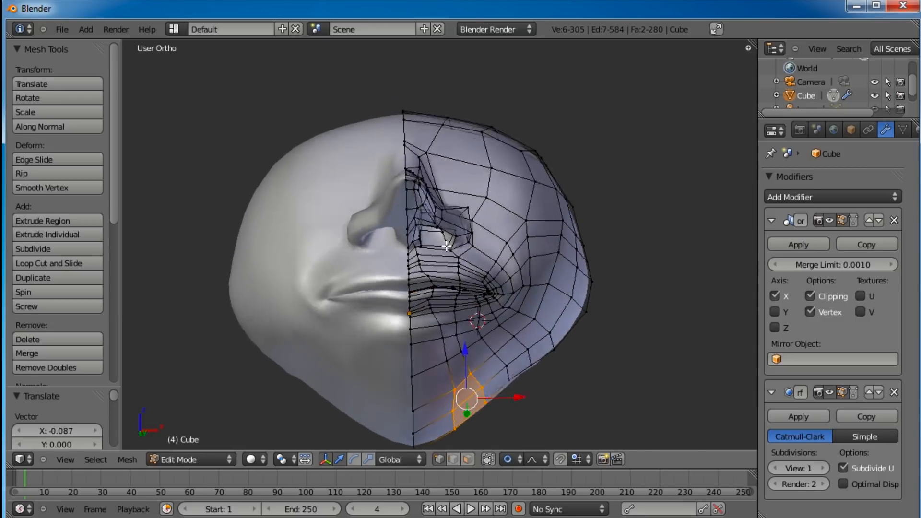
{"action": "scroll", "coordinate": [486, 242], "scroll_direction": "up", "scroll_amount": 4}
{"action": "middle_click_drag", "start_coordinate": [552, 347], "coordinate": [424, 381]}
{"action": "right_click", "coordinate": [442, 389]}
{"action": "middle_click_drag", "start_coordinate": [347, 355], "coordinate": [446, 387]}
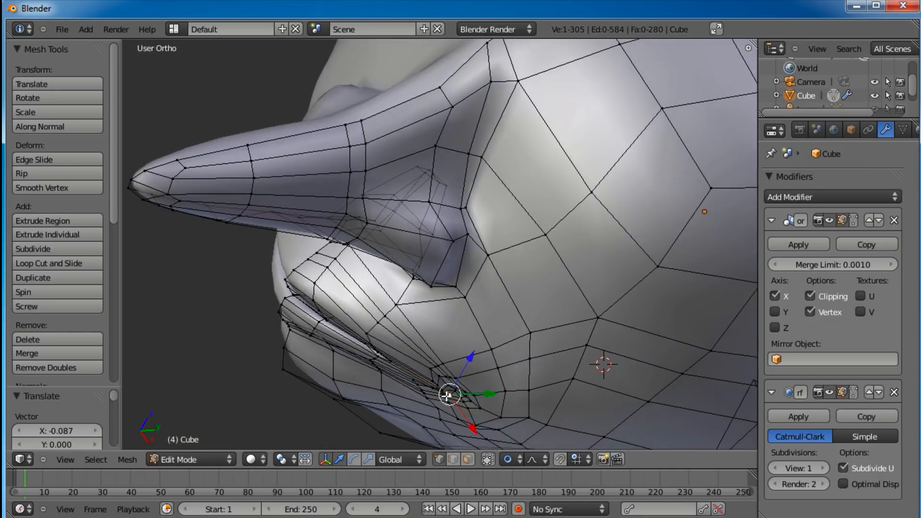
{"action": "key", "text": "g"}
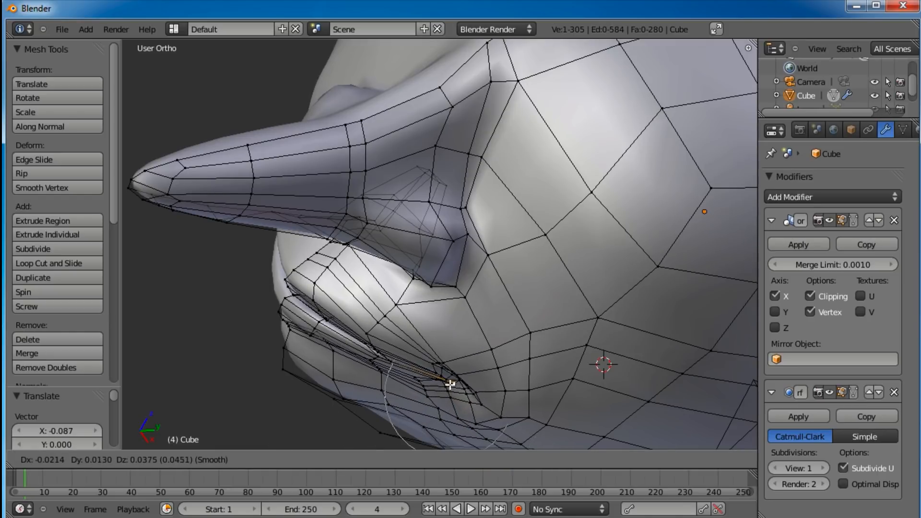
{"action": "left_click", "coordinate": [448, 384]}
Step: Nudge the mouth-corner vertex and the vertex just above it to refine the corner's shape
{"action": "middle_click_drag", "start_coordinate": [353, 349], "coordinate": [494, 328]}
{"action": "key", "text": "g"}
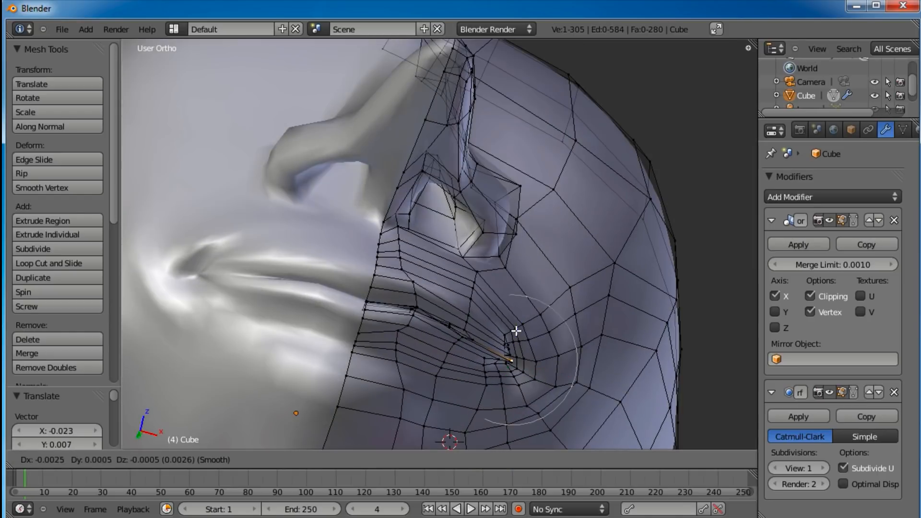
{"action": "left_click", "coordinate": [517, 331]}
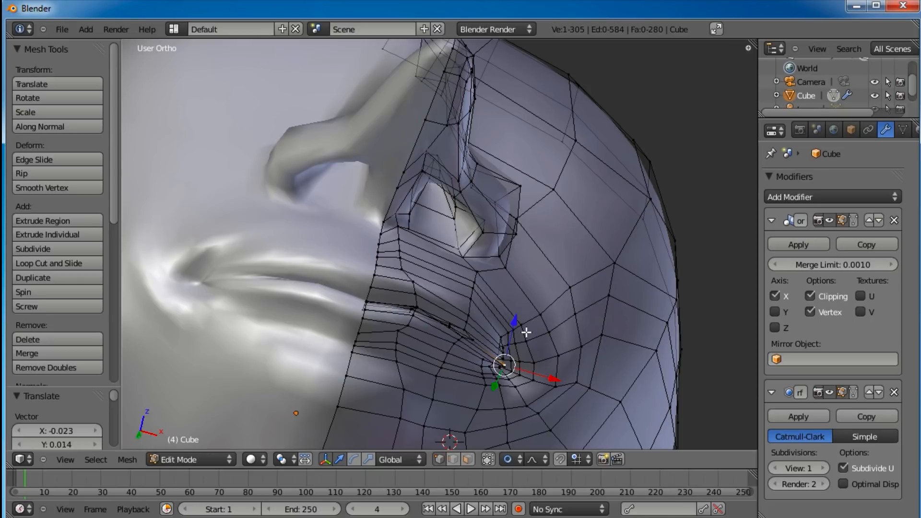
{"action": "key", "text": "g"}
{"action": "left_click", "coordinate": [513, 327]}
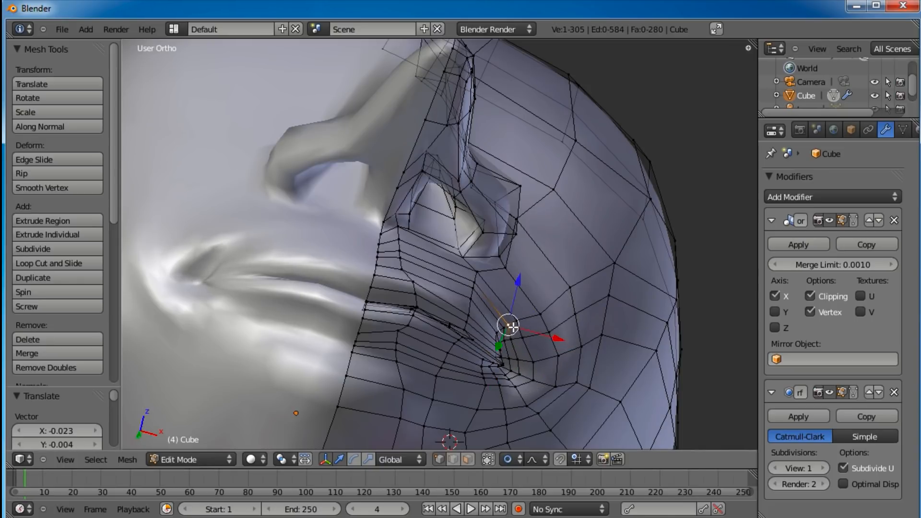
Step: Select the cluster of vertices around the mouth corner and apply Smooth to it four times
{"action": "key", "text": "a"}
{"action": "left_click_drag", "start_coordinate": [485, 385], "coordinate": [479, 387]}
{"action": "middle_click_drag", "start_coordinate": [293, 270], "coordinate": [285, 310]}
{"action": "key", "text": "w"}
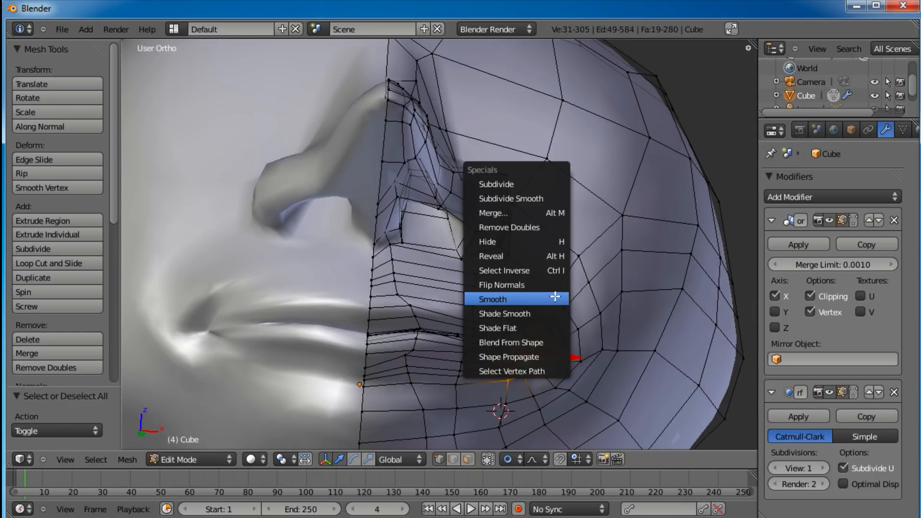
{"action": "left_click", "coordinate": [550, 298]}
{"action": "key", "text": "w"}
{"action": "left_click", "coordinate": [553, 298]}
{"action": "key", "text": "w"}
{"action": "left_click", "coordinate": [555, 297]}
{"action": "key", "text": "w"}
{"action": "left_click", "coordinate": [555, 296]}
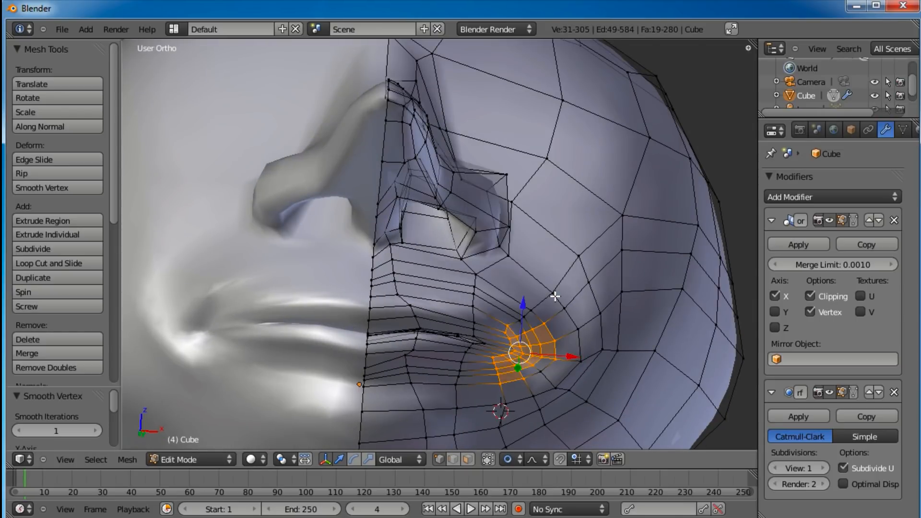
Step: Reposition individual vertices above the mouth corner and along the upper lip's outer border
{"action": "middle_click_drag", "start_coordinate": [513, 280], "coordinate": [477, 337]}
{"action": "right_click", "coordinate": [520, 319]}
{"action": "key", "text": "g"}
{"action": "left_click", "coordinate": [532, 304]}
{"action": "key", "text": "g"}
{"action": "left_click", "coordinate": [551, 313]}
{"action": "key", "text": "g"}
{"action": "left_click", "coordinate": [493, 336]}
Step: Adjust the vertices between the nostril and the upper lip, and the one above the mouth corner
{"action": "key", "text": "g"}
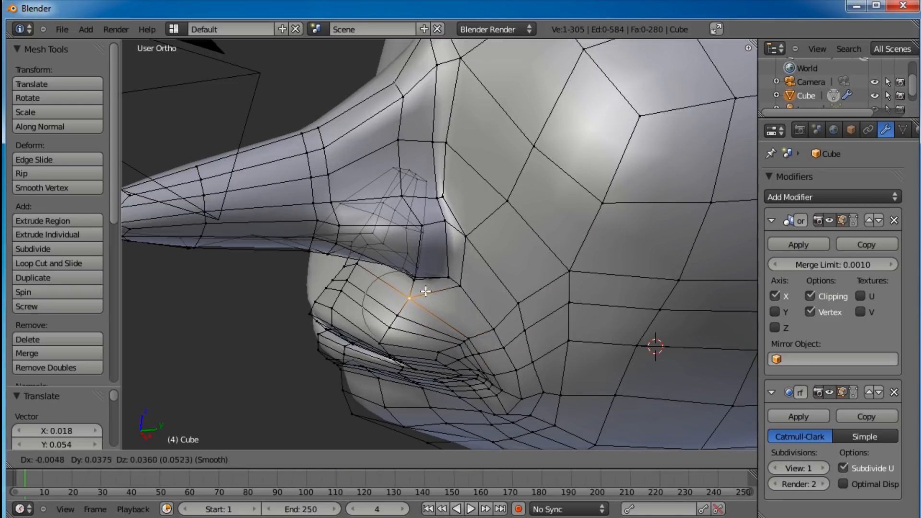
{"action": "left_click", "coordinate": [408, 309]}
{"action": "key", "text": "g"}
{"action": "left_click", "coordinate": [405, 307]}
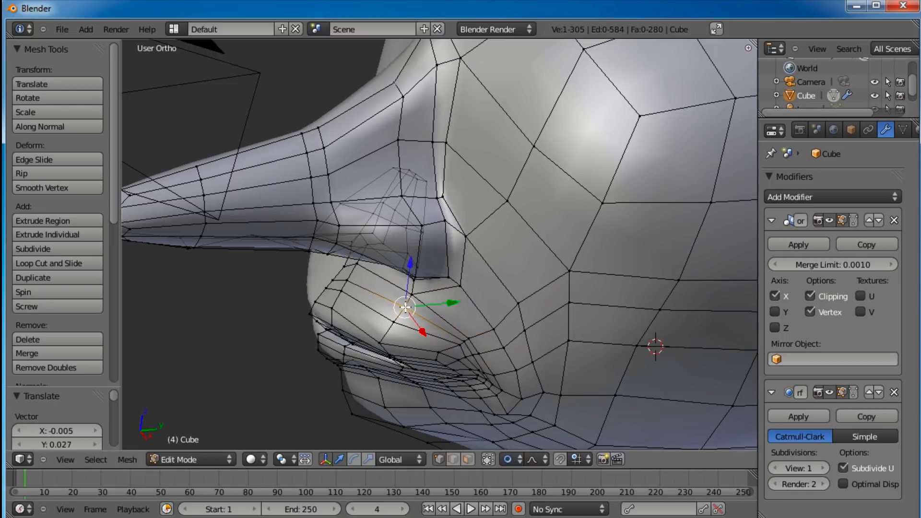
{"action": "key", "text": "g"}
{"action": "left_click", "coordinate": [462, 331]}
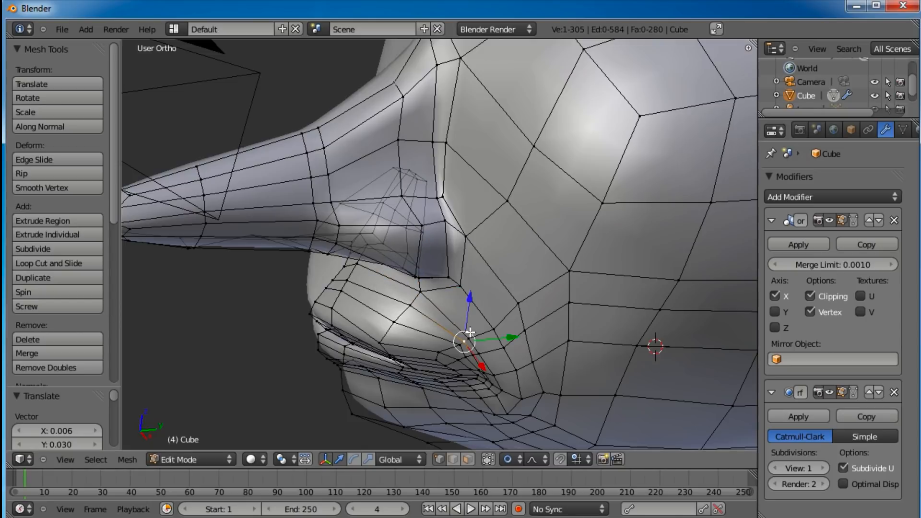
Step: Reposition the vertex above the mouth corner and the vertex right beside the corner
{"action": "key", "text": "g"}
{"action": "left_click", "coordinate": [488, 330]}
{"action": "right_click", "coordinate": [499, 372]}
{"action": "key", "text": "g"}
{"action": "left_click", "coordinate": [508, 371]}
{"action": "scroll", "coordinate": [380, 298], "scroll_direction": "down", "scroll_amount": 3}
{"action": "middle_click_drag", "start_coordinate": [381, 298], "coordinate": [501, 309]}
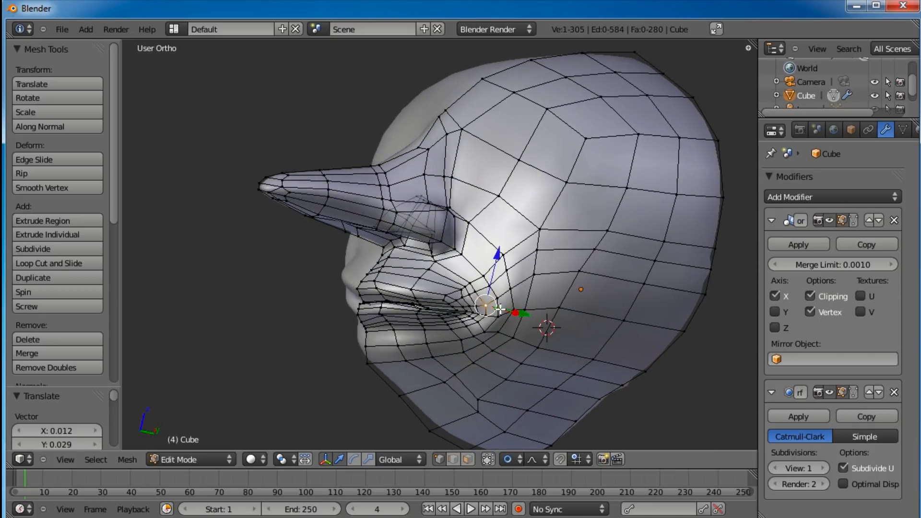
Step: In the right side view, move the profile vertices between the nose base and the upper lip
{"action": "key", "text": "KP_3"}
{"action": "scroll", "coordinate": [416, 317], "scroll_direction": "up", "scroll_amount": 2}
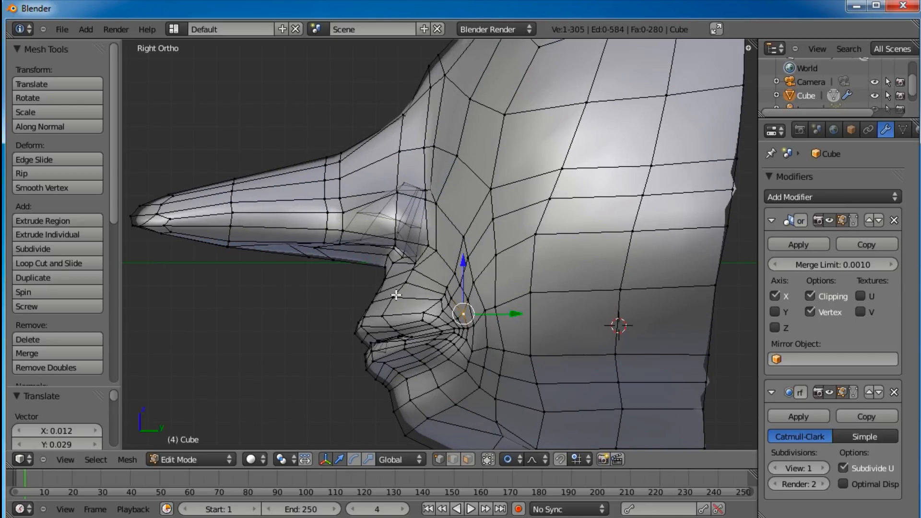
{"action": "scroll", "coordinate": [396, 295], "scroll_direction": "up", "scroll_amount": 3}
{"action": "key", "text": "a"}
{"action": "key", "text": "g"}
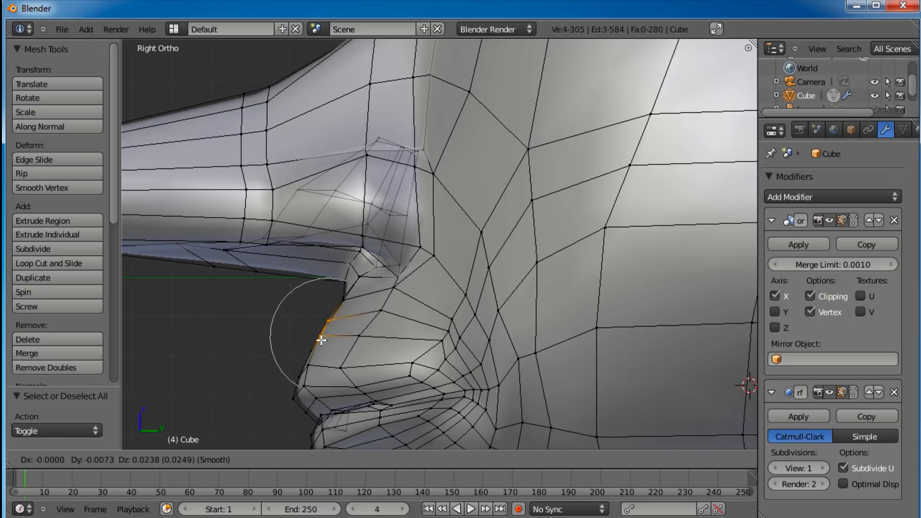
{"action": "left_click", "coordinate": [318, 331]}
Step: Move the pair of vertices above the upper lip and the one on the lip's outer border up toward the nose
{"action": "right_click", "coordinate": [380, 326]}
{"action": "right_click", "coordinate": [361, 335], "text": "shift"}
{"action": "key", "text": "shift+g"}
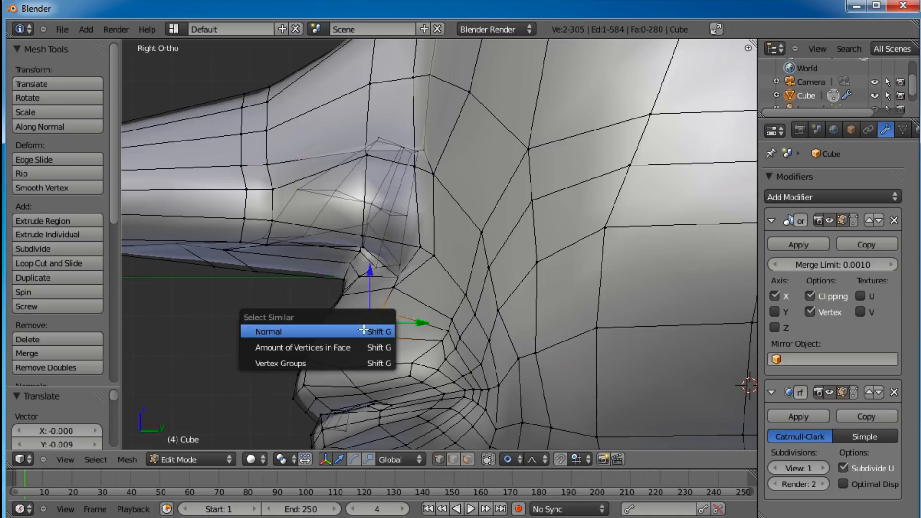
{"action": "key", "text": "g"}
{"action": "left_click", "coordinate": [404, 293]}
{"action": "right_click", "coordinate": [449, 332]}
{"action": "key", "text": "g"}
{"action": "scroll", "coordinate": [440, 322], "scroll_direction": "down", "scroll_amount": 5}
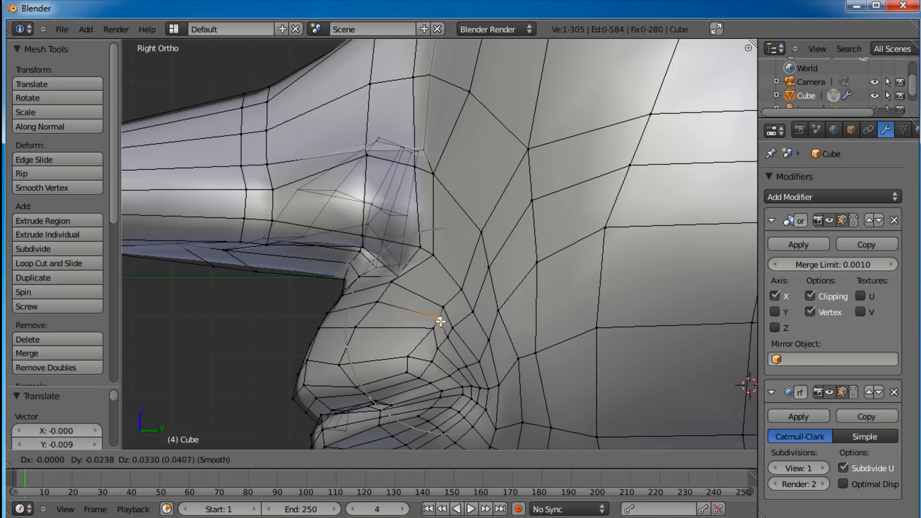
{"action": "left_click", "coordinate": [435, 312]}
Step: Switch the head from Edit Mode back to Sculpt Mode and examine the mouth area
{"action": "scroll", "coordinate": [436, 310], "scroll_direction": "down", "scroll_amount": 4}
{"action": "mouse_move", "coordinate": [331, 283]}
{"action": "middle_mouse_down"}
{"action": "mouse_move", "coordinate": [446, 289]}
{"action": "mouse_move", "coordinate": [543, 281]}
{"action": "middle_mouse_up"}
{"action": "middle_click_drag", "start_coordinate": [410, 237], "coordinate": [456, 225]}
{"action": "key", "text": "Tab"}
{"action": "scroll", "coordinate": [508, 280], "scroll_direction": "down", "scroll_amount": 4}
{"action": "middle_click_drag", "start_coordinate": [508, 279], "coordinate": [479, 257]}
{"action": "scroll", "coordinate": [462, 298], "scroll_direction": "up", "scroll_amount": 4}
{"action": "scroll", "coordinate": [479, 257], "scroll_direction": "down", "scroll_amount": 3}
Step: Undo the trial Smooth stroke, then choose the Grab brush and pull the surface beside the mouth corner
{"action": "left_click_drag", "start_coordinate": [467, 273], "coordinate": [463, 269]}
{"action": "key", "text": "ctrl+z"}
{"action": "key", "text": "space"}
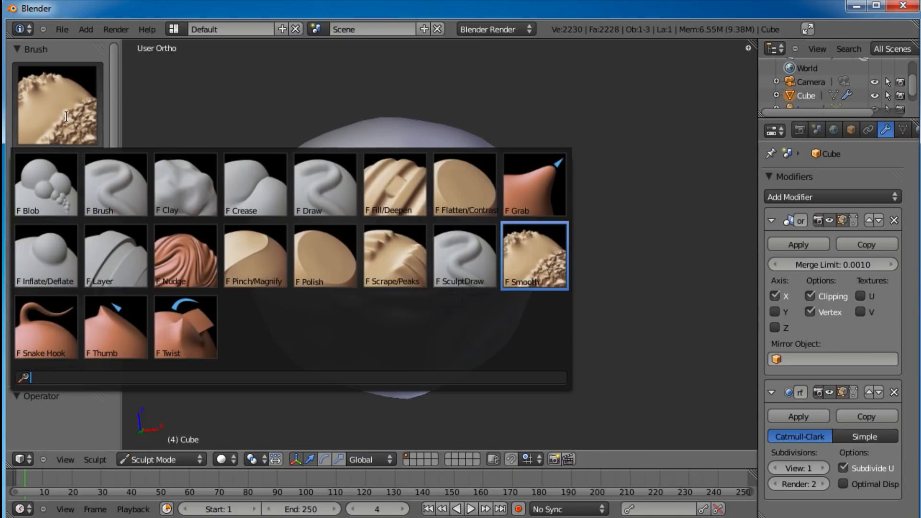
{"action": "left_click", "coordinate": [530, 184]}
{"action": "mouse_move", "coordinate": [472, 297]}
{"action": "left_mouse_down"}
{"action": "mouse_move", "coordinate": [471, 278]}
{"action": "mouse_move", "coordinate": [489, 274]}
{"action": "left_mouse_up"}
{"action": "mouse_move", "coordinate": [488, 273]}
{"action": "middle_mouse_down"}
{"action": "mouse_move", "coordinate": [382, 298]}
{"action": "mouse_move", "coordinate": [432, 285]}
{"action": "middle_mouse_up"}
{"action": "scroll", "coordinate": [466, 282], "scroll_direction": "up", "scroll_amount": 5}
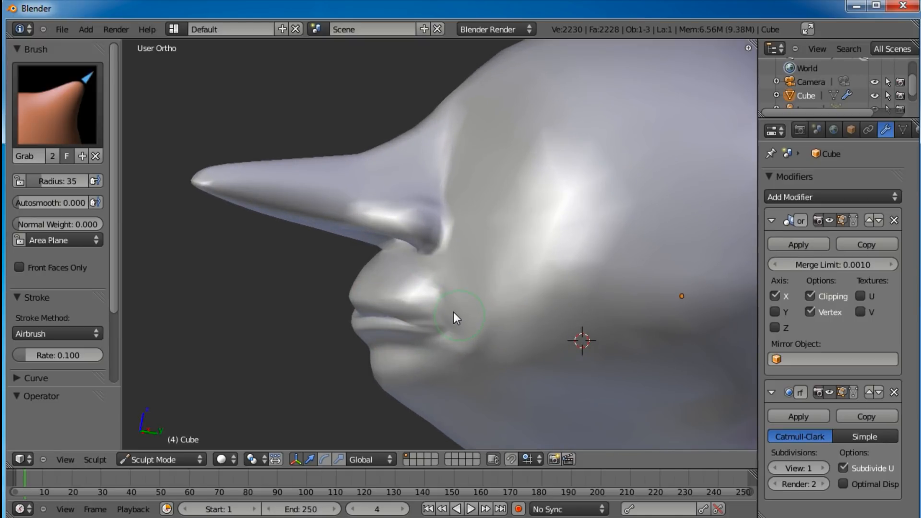
Step: Reshape the tip of the nose with the Grab brush to make it blunter
{"action": "scroll", "coordinate": [491, 333], "scroll_direction": "down", "scroll_amount": 4}
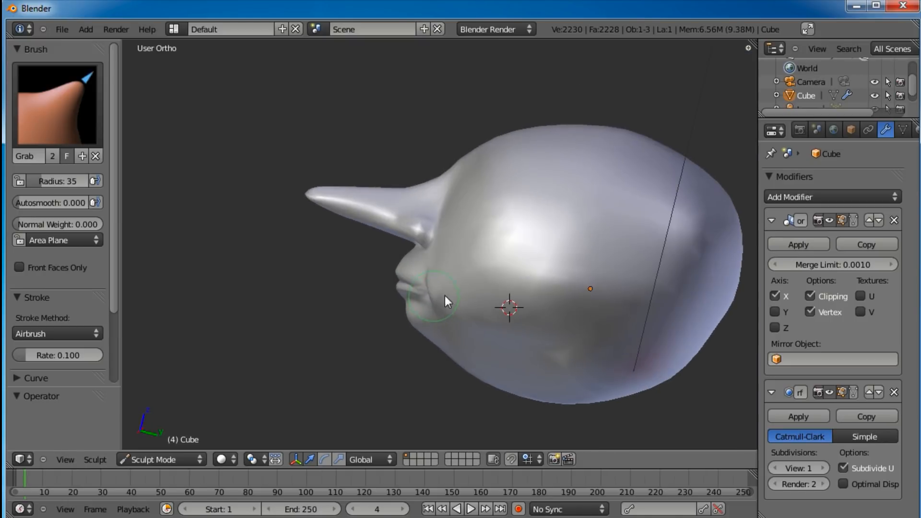
{"action": "mouse_move", "coordinate": [440, 269]}
{"action": "middle_mouse_down"}
{"action": "mouse_move", "coordinate": [462, 307]}
{"action": "mouse_move", "coordinate": [465, 272]}
{"action": "mouse_move", "coordinate": [444, 345]}
{"action": "mouse_move", "coordinate": [470, 281]}
{"action": "middle_mouse_up"}
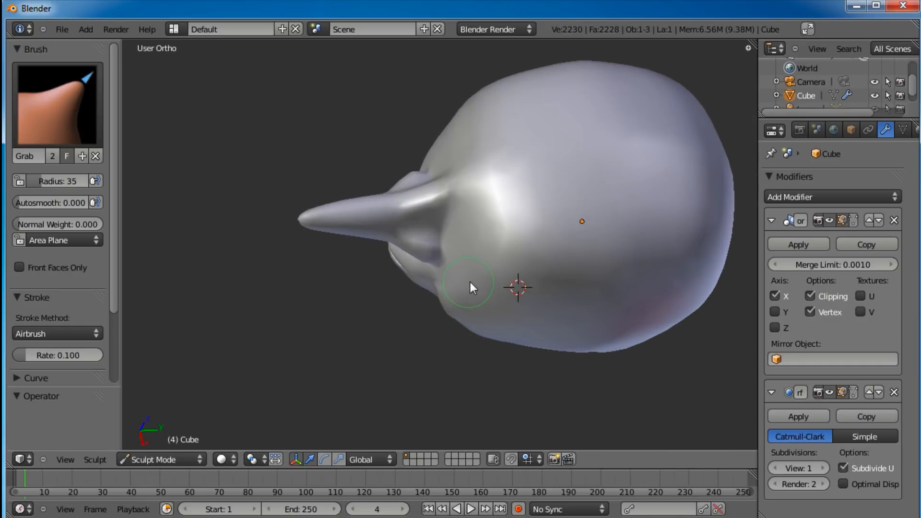
{"action": "mouse_move", "coordinate": [455, 321]}
{"action": "middle_mouse_down"}
{"action": "mouse_move", "coordinate": [531, 254]}
{"action": "mouse_move", "coordinate": [536, 273]}
{"action": "middle_mouse_up"}
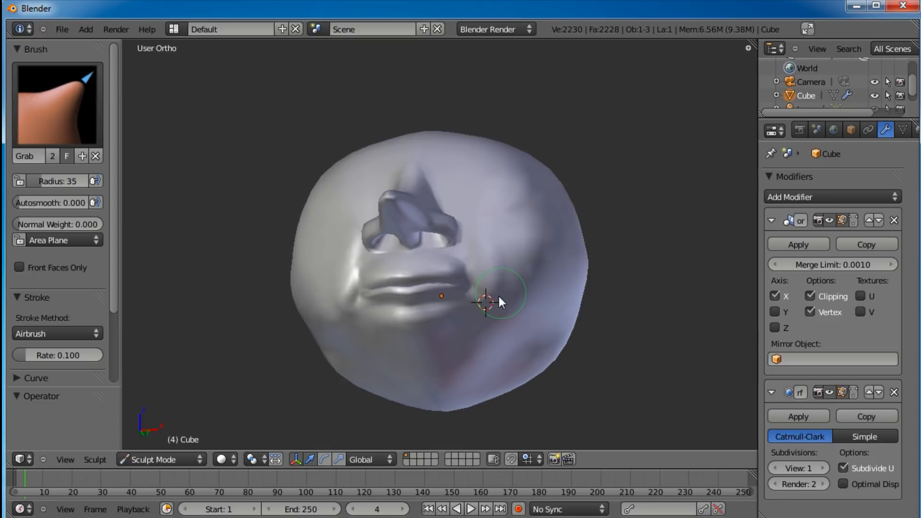
{"action": "middle_click_drag", "start_coordinate": [477, 311], "coordinate": [536, 310]}
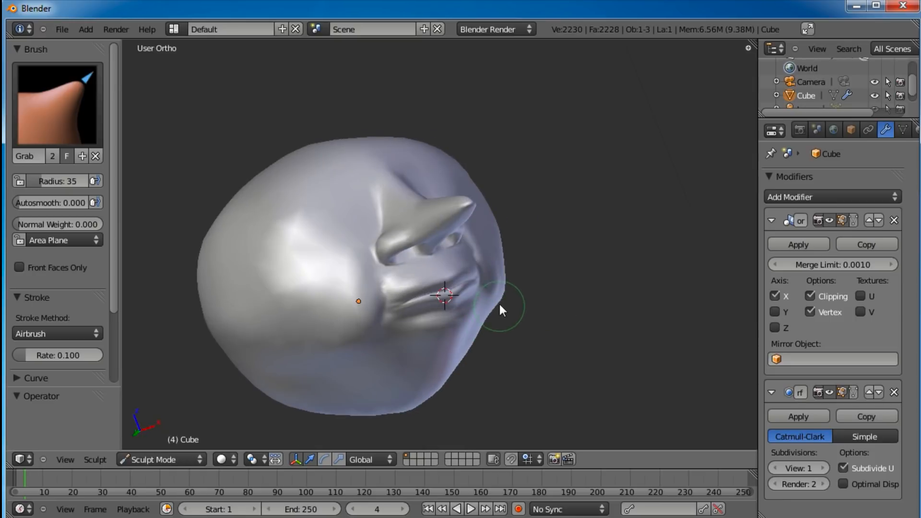
{"action": "mouse_move", "coordinate": [532, 272]}
{"action": "middle_mouse_down"}
{"action": "mouse_move", "coordinate": [479, 300]}
{"action": "mouse_move", "coordinate": [479, 267]}
{"action": "mouse_move", "coordinate": [425, 148]}
{"action": "mouse_move", "coordinate": [453, 274]}
{"action": "mouse_move", "coordinate": [420, 180]}
{"action": "mouse_move", "coordinate": [331, 192]}
{"action": "mouse_move", "coordinate": [386, 237]}
{"action": "middle_mouse_up"}
{"action": "scroll", "coordinate": [468, 258], "scroll_direction": "up", "scroll_amount": 2}
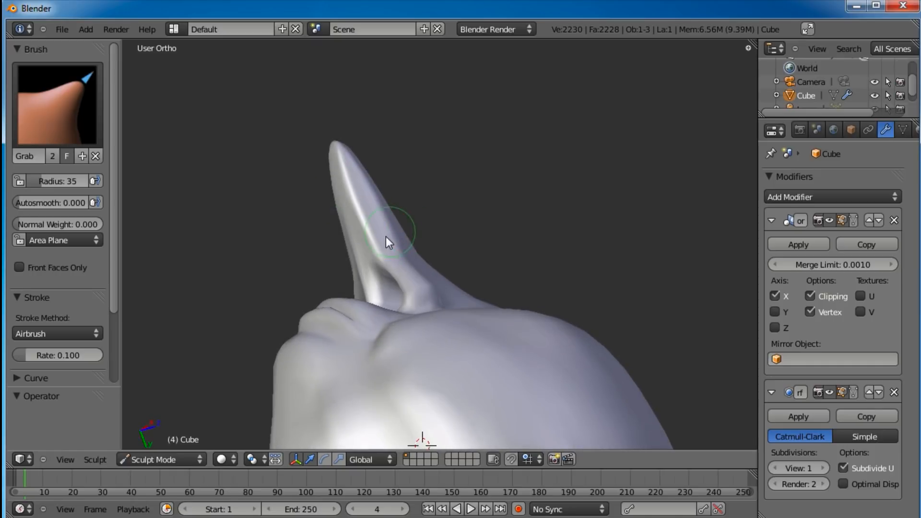
{"action": "middle_click_drag", "start_coordinate": [341, 156], "coordinate": [402, 291]}
{"action": "left_click_drag", "start_coordinate": [362, 334], "coordinate": [363, 330]}
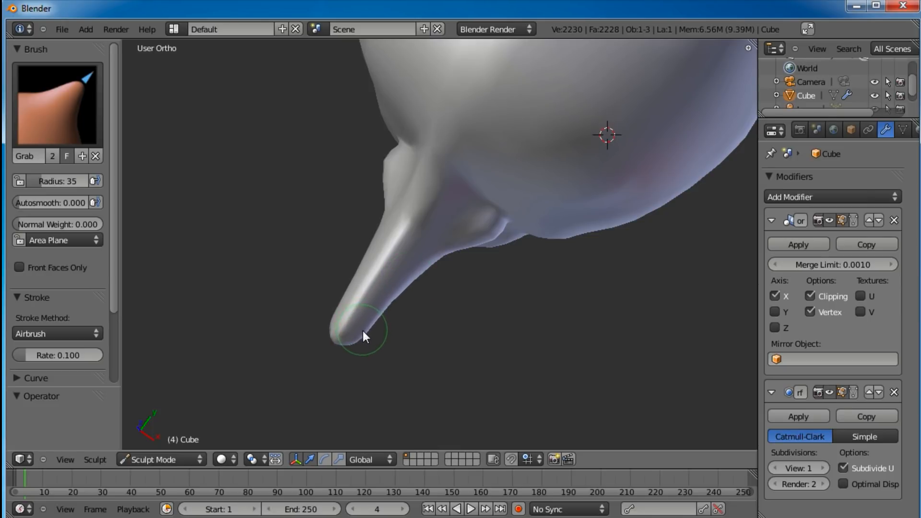
Step: View the nose from below and pull the nostril area outward with the Grab brush
{"action": "middle_click_drag", "start_coordinate": [419, 331], "coordinate": [378, 209]}
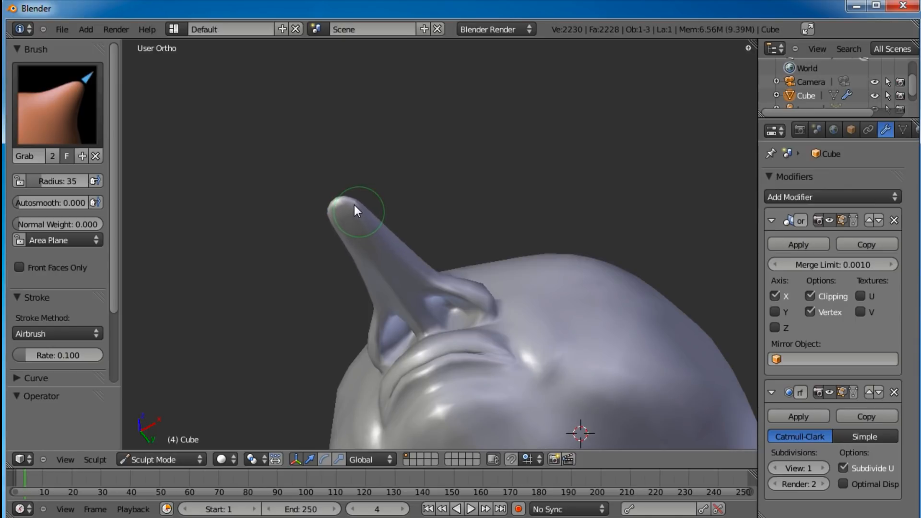
{"action": "middle_click_drag", "start_coordinate": [390, 243], "coordinate": [473, 263]}
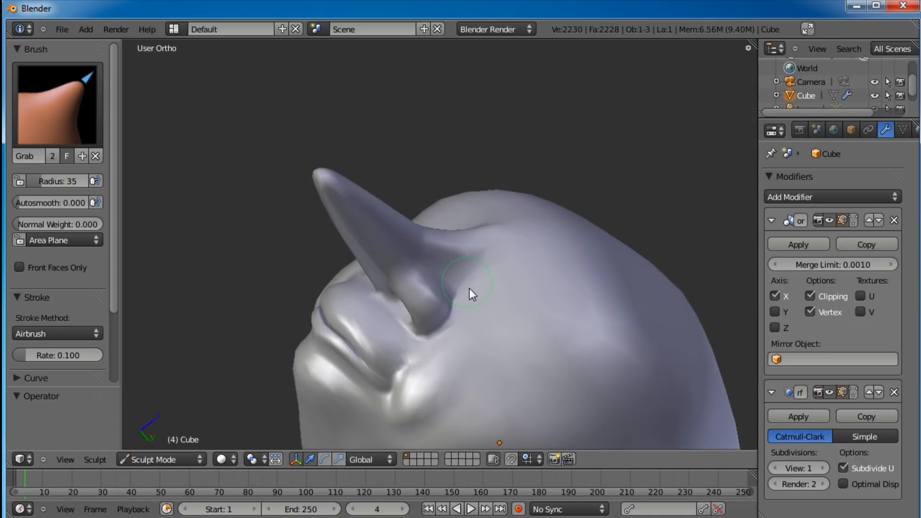
{"action": "middle_click_drag", "start_coordinate": [427, 357], "coordinate": [518, 313]}
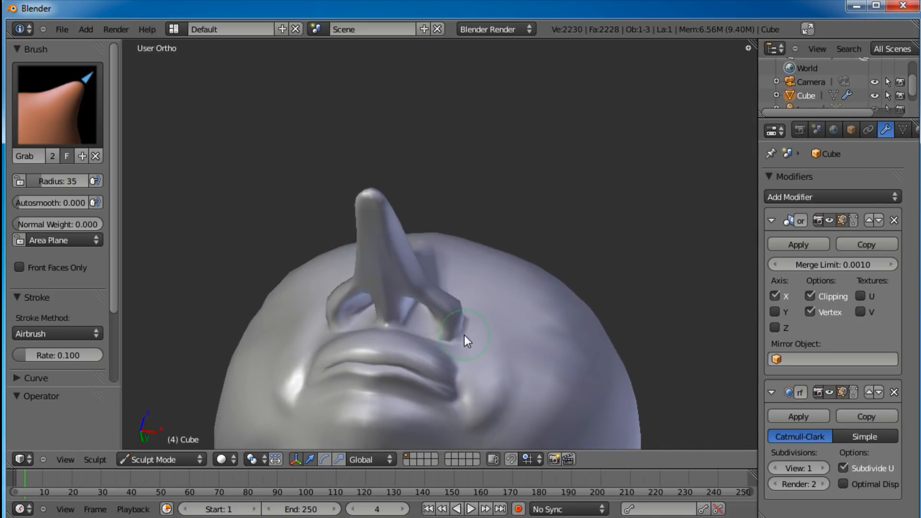
{"action": "middle_click_drag", "start_coordinate": [469, 333], "coordinate": [494, 264], "text": "shift"}
{"action": "scroll", "coordinate": [478, 253], "scroll_direction": "up", "scroll_amount": 3}
{"action": "scroll", "coordinate": [514, 220], "scroll_direction": "down", "scroll_amount": 4}
{"action": "scroll", "coordinate": [514, 220], "scroll_direction": "down", "scroll_amount": 1, "text": "alt"}
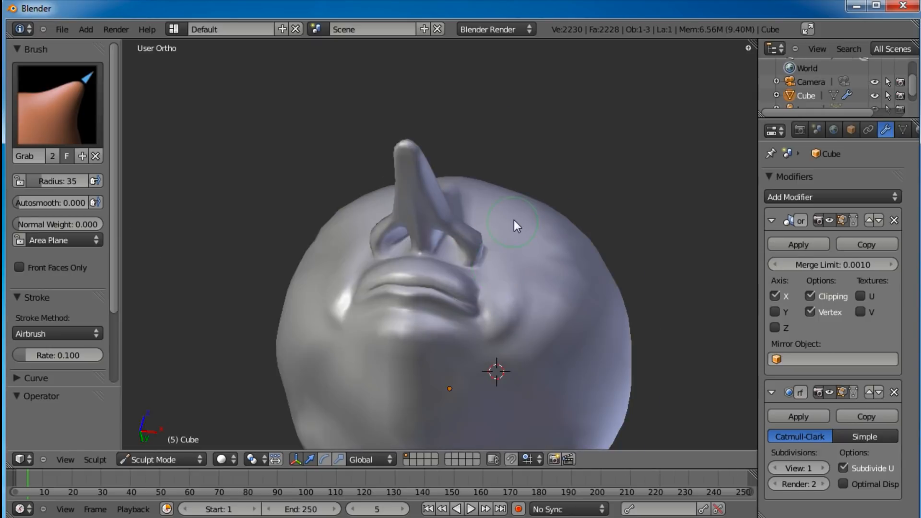
{"action": "middle_click_drag", "start_coordinate": [514, 219], "coordinate": [430, 263]}
{"action": "mouse_move", "coordinate": [439, 250]}
{"action": "left_mouse_down"}
{"action": "mouse_move", "coordinate": [450, 256]}
{"action": "mouse_move", "coordinate": [460, 232]}
{"action": "left_mouse_up"}
{"action": "middle_click_drag", "start_coordinate": [459, 226], "coordinate": [433, 275]}
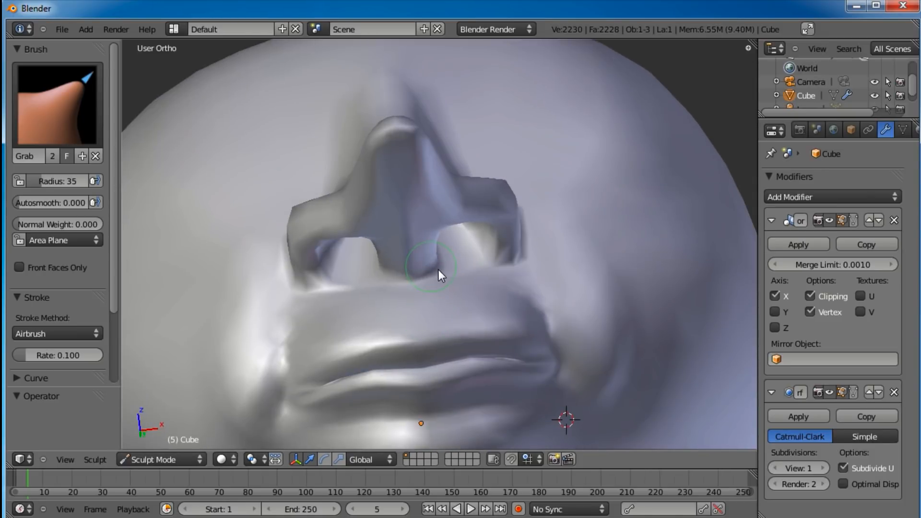
Step: Pull the lower rim of the nostril above the upper lip with the Grab brush
{"action": "middle_click_drag", "start_coordinate": [434, 218], "coordinate": [360, 235]}
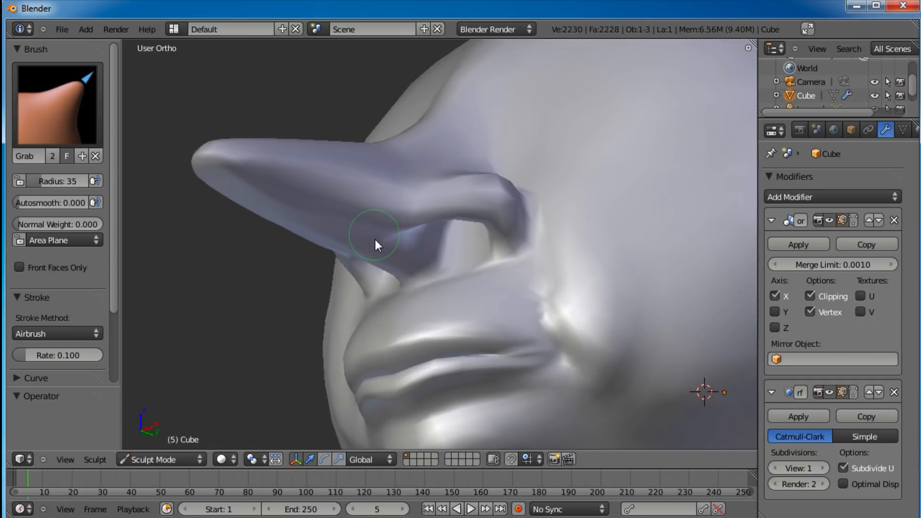
{"action": "middle_click_drag", "start_coordinate": [417, 278], "coordinate": [474, 295]}
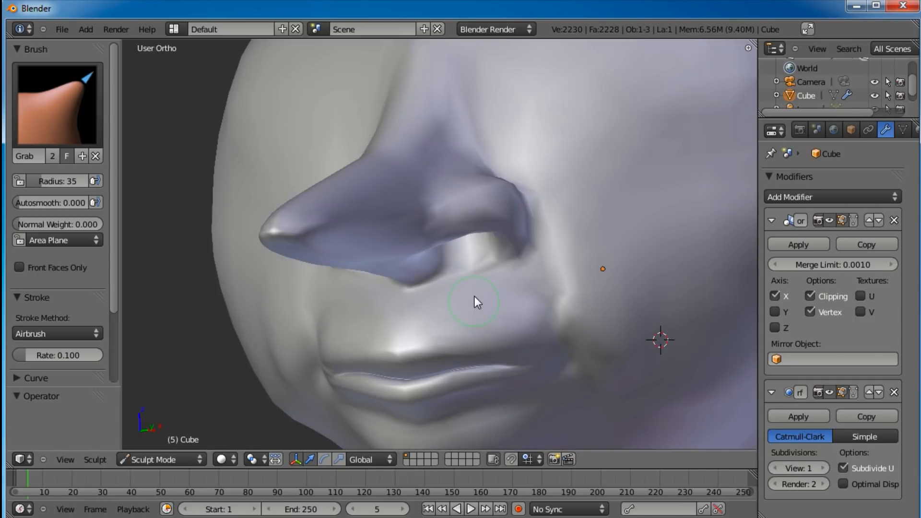
{"action": "left_click_drag", "start_coordinate": [485, 271], "coordinate": [476, 264]}
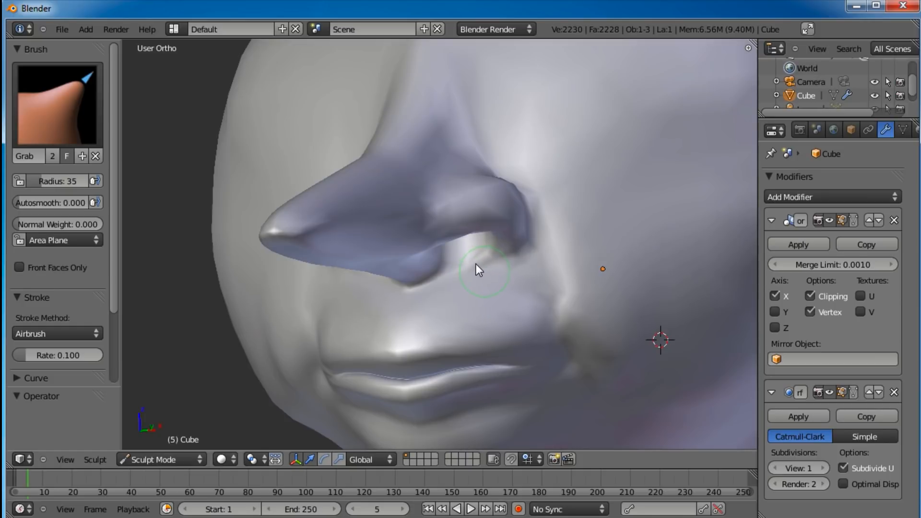
{"action": "middle_click_drag", "start_coordinate": [523, 252], "coordinate": [477, 291]}
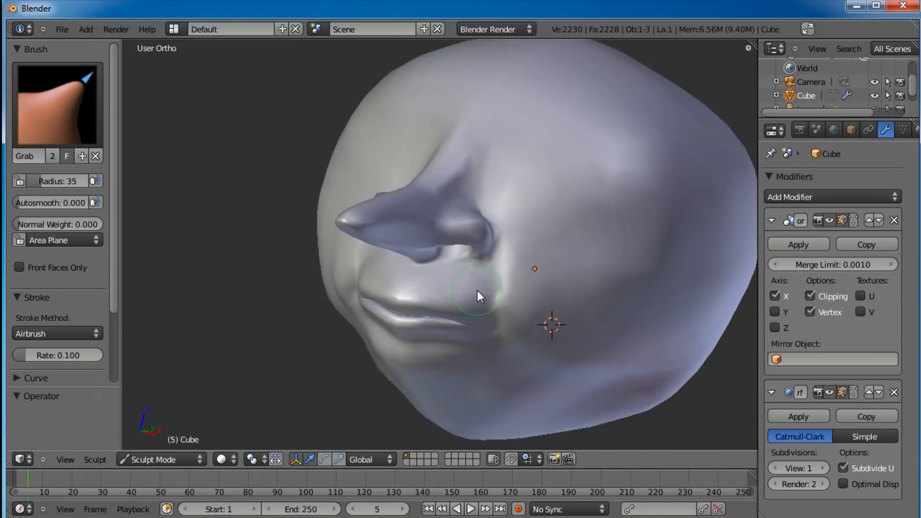
{"action": "middle_click_drag", "start_coordinate": [529, 272], "coordinate": [468, 252]}
Step: Save the file as house_03 in the "house elf" folder under G:\blender files
{"action": "left_click", "coordinate": [59, 29]}
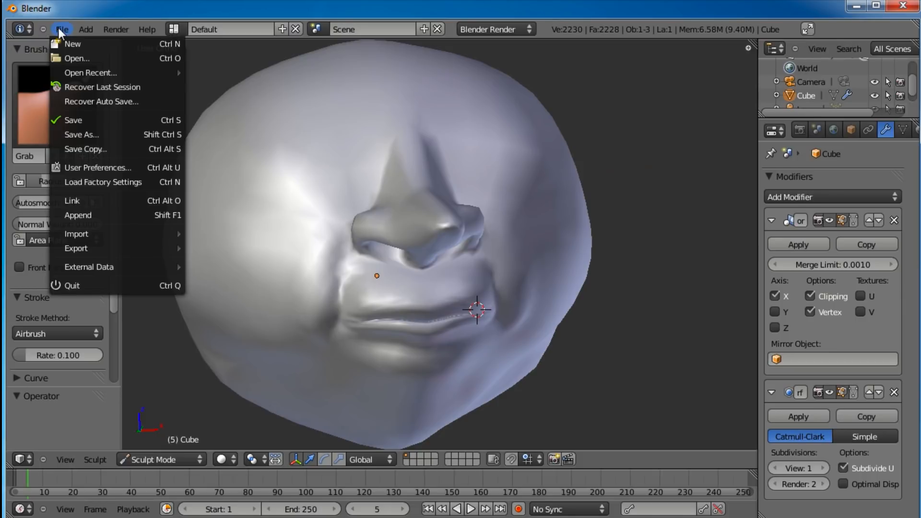
{"action": "left_click", "coordinate": [85, 136]}
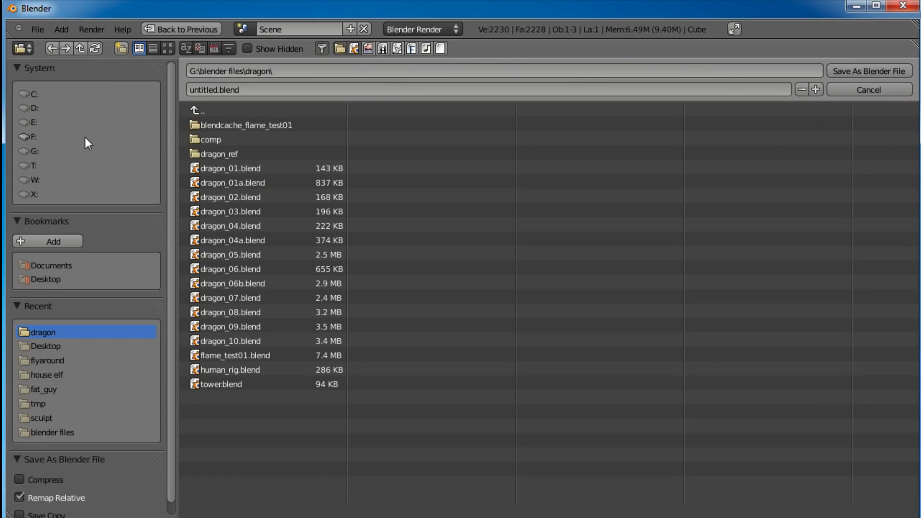
{"action": "left_click", "coordinate": [213, 112]}
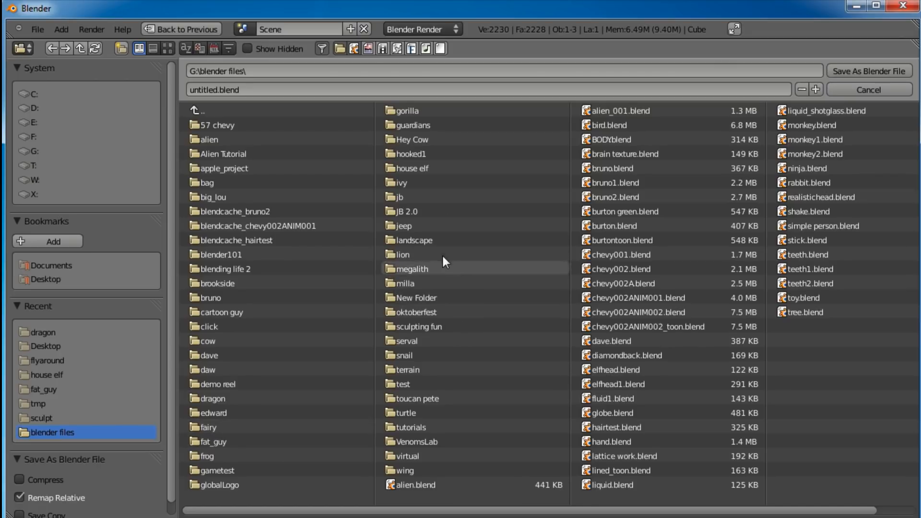
{"action": "left_click", "coordinate": [439, 167]}
{"action": "left_click", "coordinate": [254, 89]}
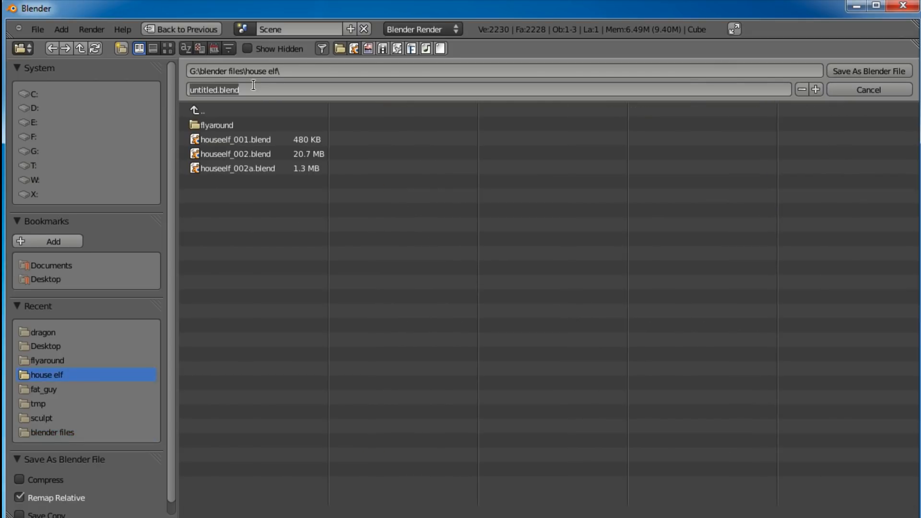
{"action": "type", "text": "house_03"}
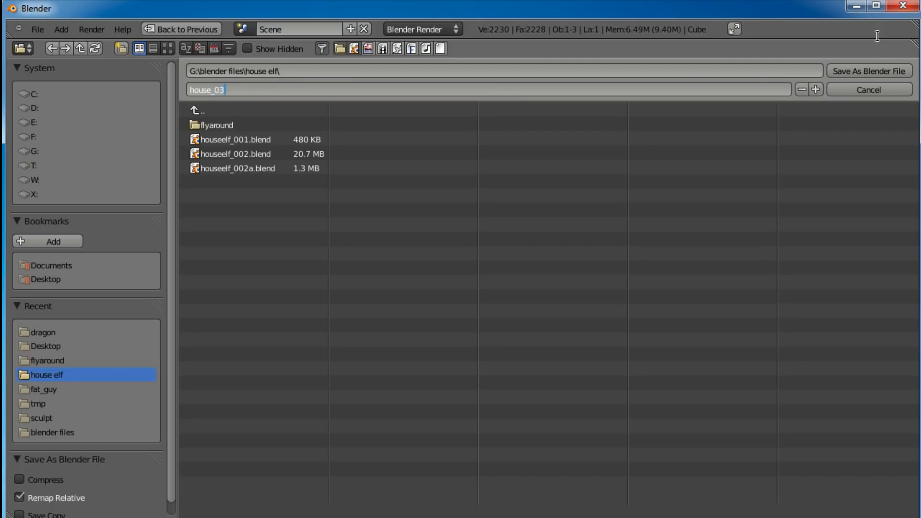
{"action": "left_click", "coordinate": [872, 71]}
Step: In Edit Mode, switch to face selection and select the six faces beside the nose bridge that form the eye area
{"action": "mouse_move", "coordinate": [381, 295]}
{"action": "middle_mouse_down"}
{"action": "mouse_move", "coordinate": [454, 243]}
{"action": "mouse_move", "coordinate": [534, 246]}
{"action": "mouse_move", "coordinate": [377, 258]}
{"action": "mouse_move", "coordinate": [480, 290]}
{"action": "mouse_move", "coordinate": [434, 301]}
{"action": "mouse_move", "coordinate": [443, 302]}
{"action": "mouse_move", "coordinate": [494, 264]}
{"action": "mouse_move", "coordinate": [468, 277]}
{"action": "mouse_move", "coordinate": [434, 275]}
{"action": "mouse_move", "coordinate": [460, 261]}
{"action": "mouse_move", "coordinate": [471, 260]}
{"action": "mouse_move", "coordinate": [426, 279]}
{"action": "mouse_move", "coordinate": [473, 269]}
{"action": "mouse_move", "coordinate": [465, 277]}
{"action": "mouse_move", "coordinate": [462, 262]}
{"action": "middle_mouse_up"}
{"action": "key", "text": "Tab"}
{"action": "left_click", "coordinate": [467, 461]}
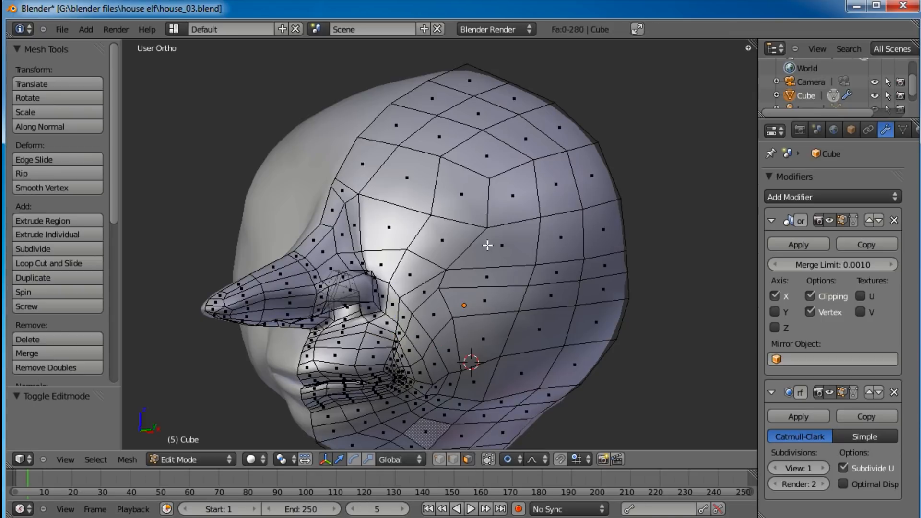
{"action": "right_click", "coordinate": [427, 266]}
{"action": "right_click", "coordinate": [382, 263], "text": "shift"}
{"action": "right_click", "coordinate": [389, 226], "text": "shift"}
{"action": "right_click", "coordinate": [407, 180], "text": "shift"}
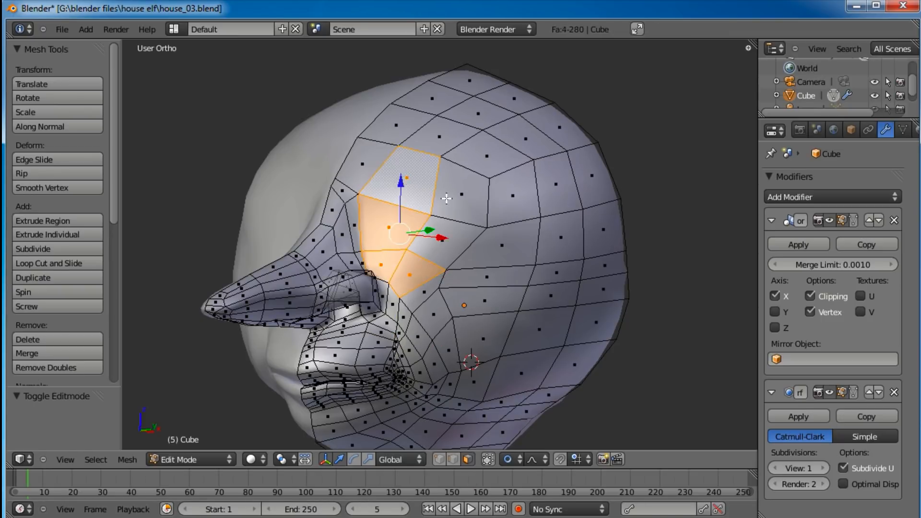
{"action": "right_click", "coordinate": [461, 196], "text": "shift"}
{"action": "right_click", "coordinate": [451, 244], "text": "shift"}
{"action": "middle_click_drag", "start_coordinate": [451, 244], "coordinate": [518, 345]}
Step: Disable proportional editing, then extrude the selected eye-area faces in place and scale them slightly inward
{"action": "left_click", "coordinate": [511, 459]}
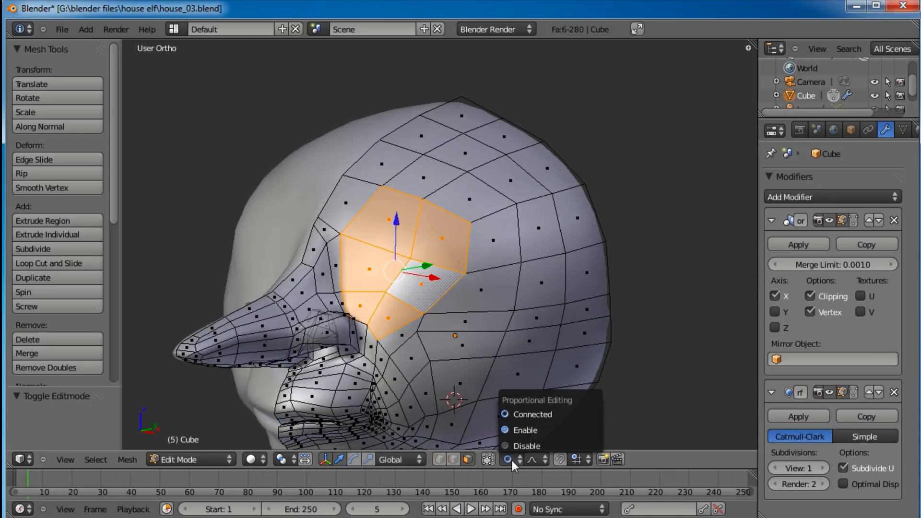
{"action": "left_click", "coordinate": [521, 447]}
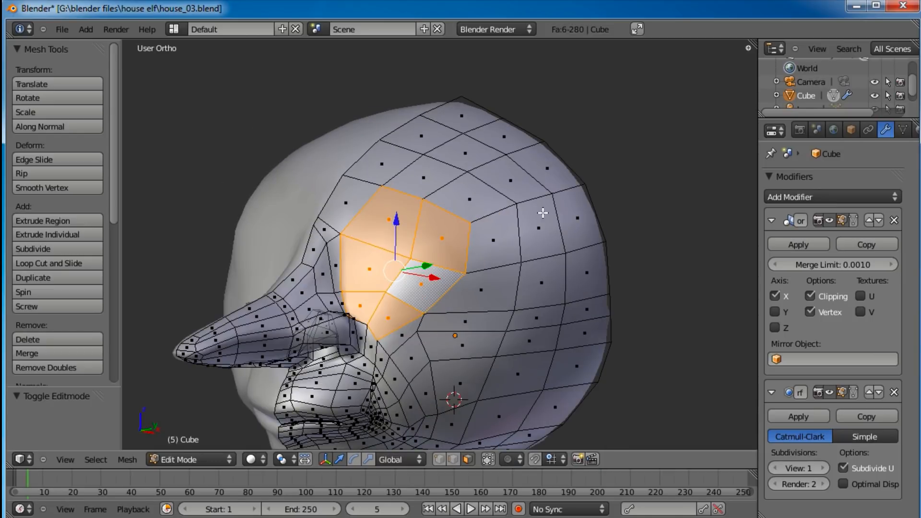
{"action": "key", "text": "e"}
{"action": "right_click", "coordinate": [535, 261]}
{"action": "key", "text": "s"}
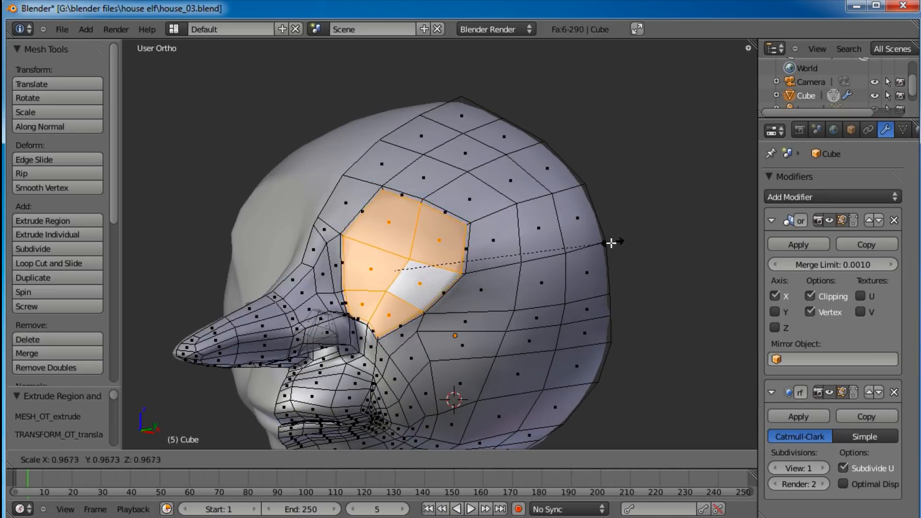
{"action": "left_click", "coordinate": [582, 251]}
Step: Scale the extruded eye faces along Z and move them 0.035 along Y into the head
{"action": "middle_click_drag", "start_coordinate": [582, 251], "coordinate": [438, 263]}
{"action": "key", "text": "s"}
{"action": "key", "text": "z"}
{"action": "left_click", "coordinate": [484, 252]}
{"action": "left_click_drag", "start_coordinate": [439, 263], "coordinate": [447, 263]}
Step: Scale the eye faces down to a small patch and move them 0.082 along Y
{"action": "middle_click_drag", "start_coordinate": [447, 263], "coordinate": [514, 286]}
{"action": "key", "text": "s"}
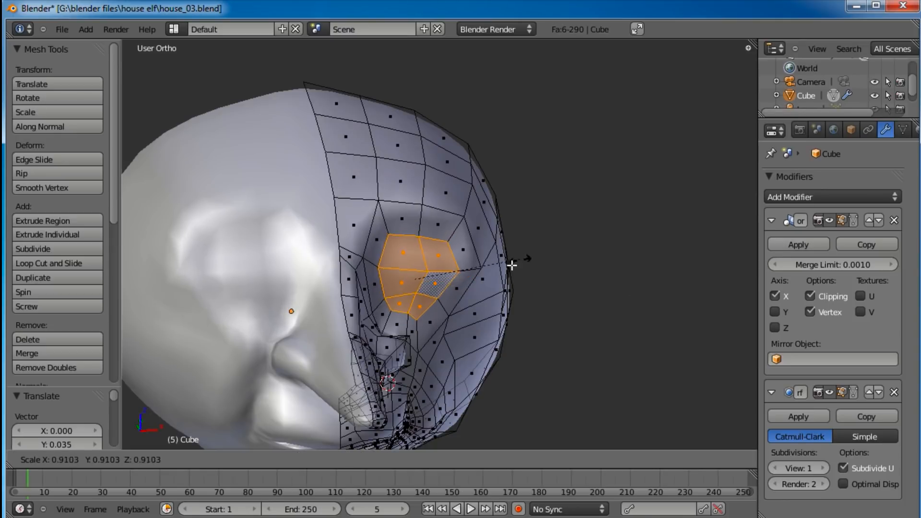
{"action": "left_click", "coordinate": [451, 276]}
{"action": "middle_click_drag", "start_coordinate": [506, 325], "coordinate": [455, 259]}
{"action": "key", "text": "g"}
{"action": "key", "text": "y"}
{"action": "left_click", "coordinate": [453, 252]}
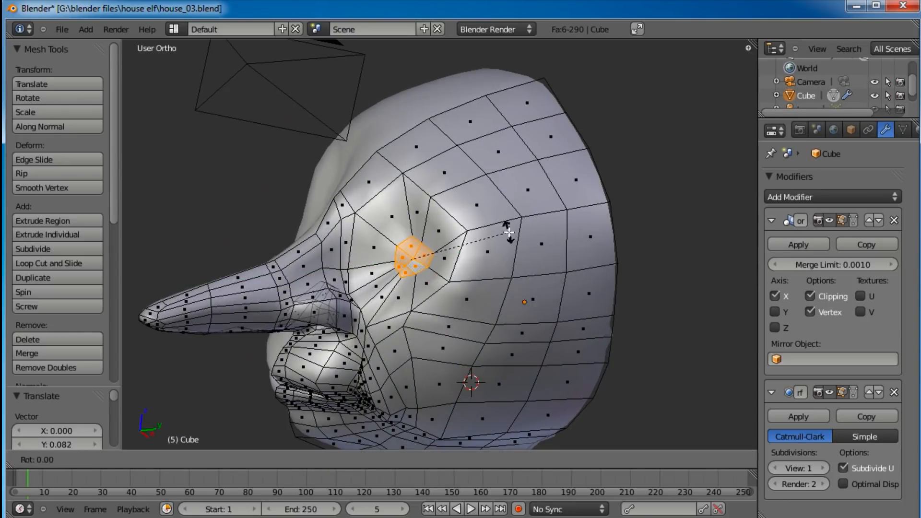
Step: From the right side view, rotate the selected eye patch slightly and move it 0.046 along Y into the head
{"action": "key", "text": "KP_3"}
{"action": "key", "text": "r"}
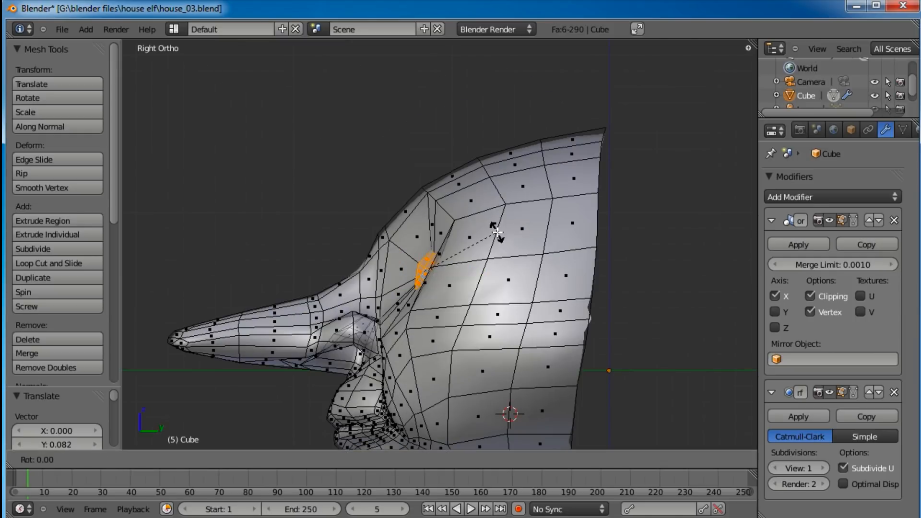
{"action": "left_click", "coordinate": [497, 222]}
{"action": "key", "text": "g"}
{"action": "left_click", "coordinate": [499, 228]}
Step: Smooth the vertices of the selected eye patch twice
{"action": "middle_click_drag", "start_coordinate": [499, 228], "coordinate": [480, 259]}
{"action": "scroll", "coordinate": [480, 260], "scroll_direction": "up", "scroll_amount": 5}
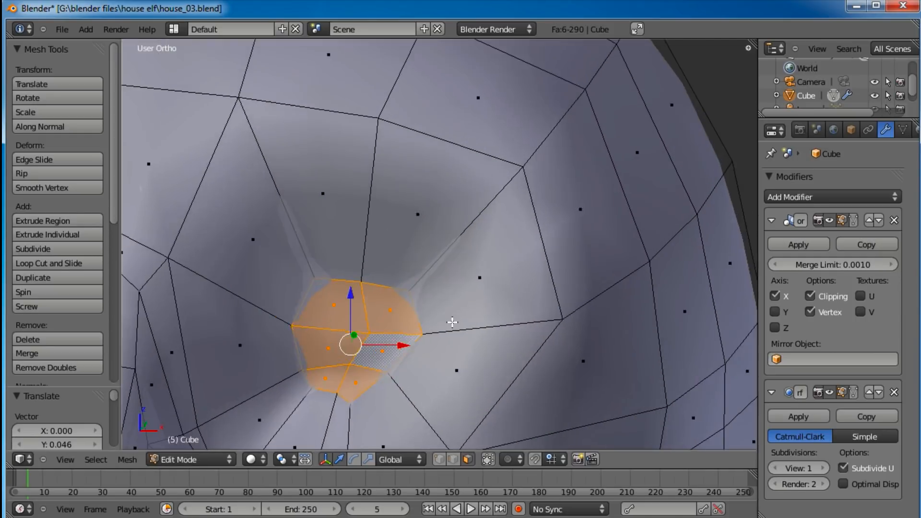
{"action": "key", "text": "w"}
{"action": "left_click", "coordinate": [442, 342]}
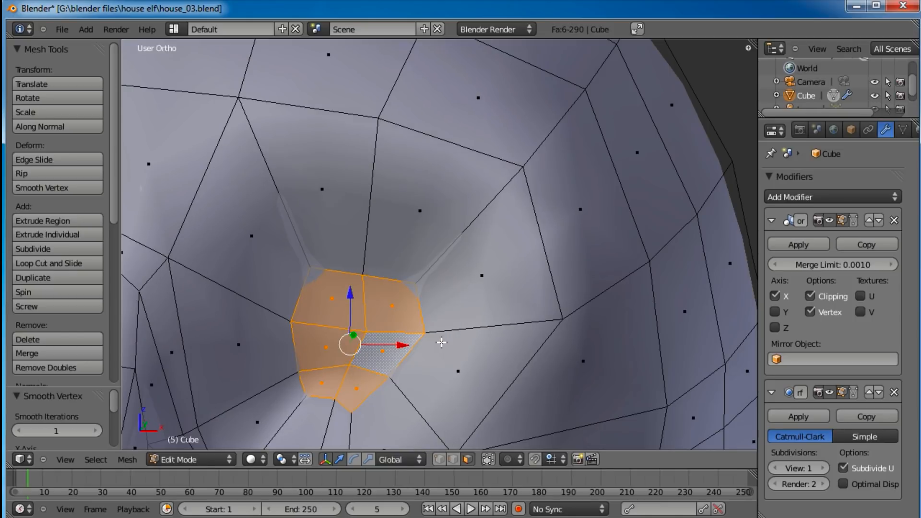
{"action": "key", "text": "w"}
{"action": "left_click", "coordinate": [441, 342]}
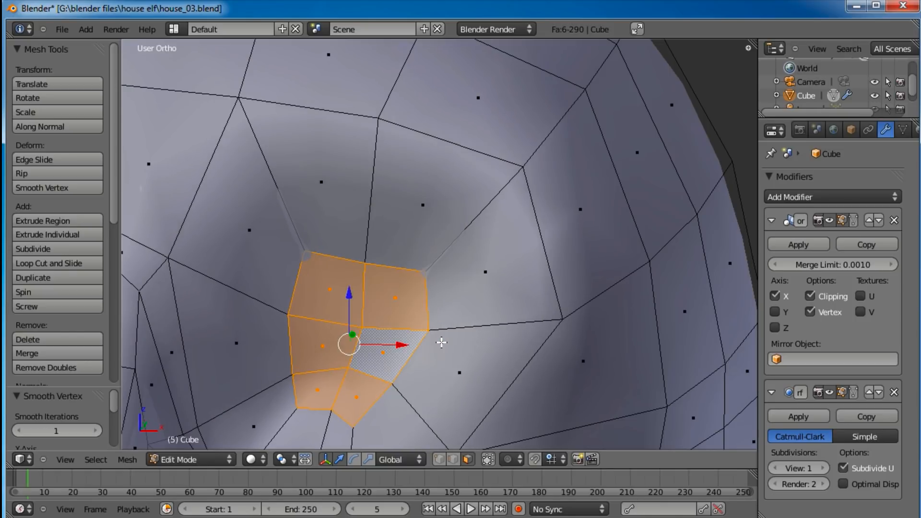
Step: Switch to vertex selection, try to select the edge loop around the eye patch, and clear the selection
{"action": "left_click", "coordinate": [444, 459]}
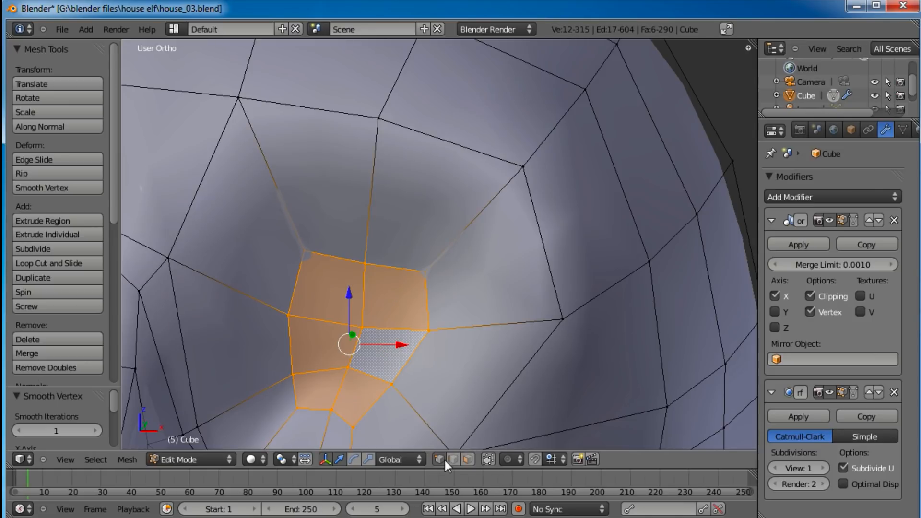
{"action": "right_click", "coordinate": [371, 420]}
{"action": "right_click", "coordinate": [427, 294], "text": "alt"}
{"action": "right_click", "coordinate": [403, 275], "text": "shift"}
{"action": "right_click", "coordinate": [364, 264], "text": "shift"}
{"action": "right_click", "coordinate": [427, 273], "text": "alt"}
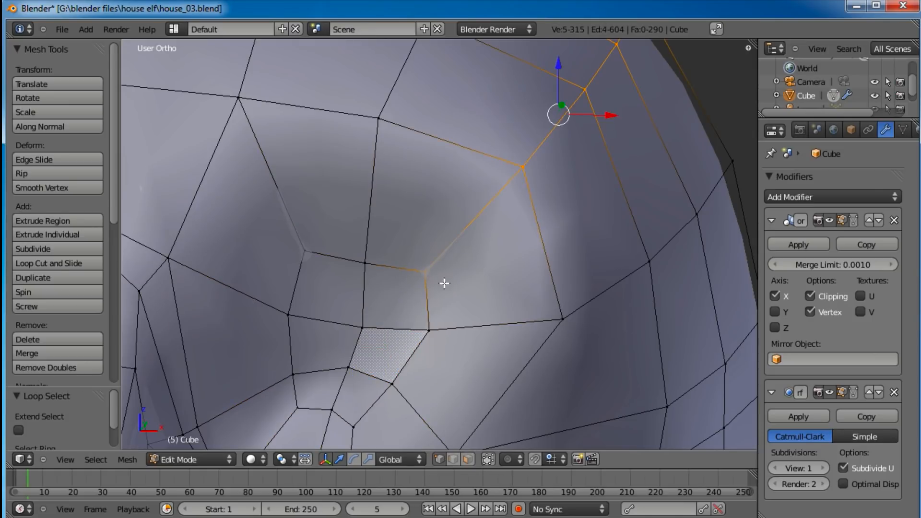
{"action": "key", "text": "a"}
Step: Select all vertices of the eye patch, including its lower corner, and scale them up slightly along X
{"action": "left_click_drag", "start_coordinate": [448, 240], "coordinate": [267, 427]}
{"action": "key", "text": "s"}
{"action": "key", "text": "x"}
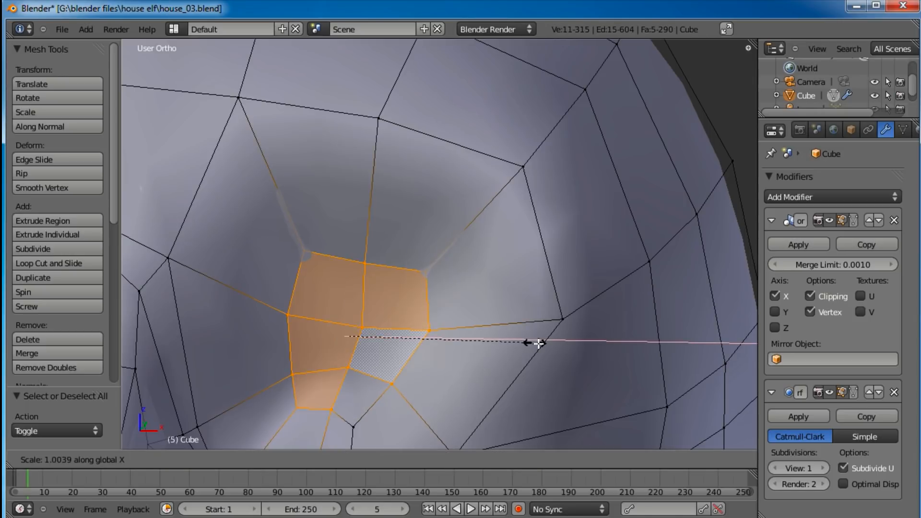
{"action": "left_click", "coordinate": [545, 349]}
{"action": "right_click", "coordinate": [353, 426], "text": "shift"}
{"action": "key", "text": "s"}
{"action": "key", "text": "x"}
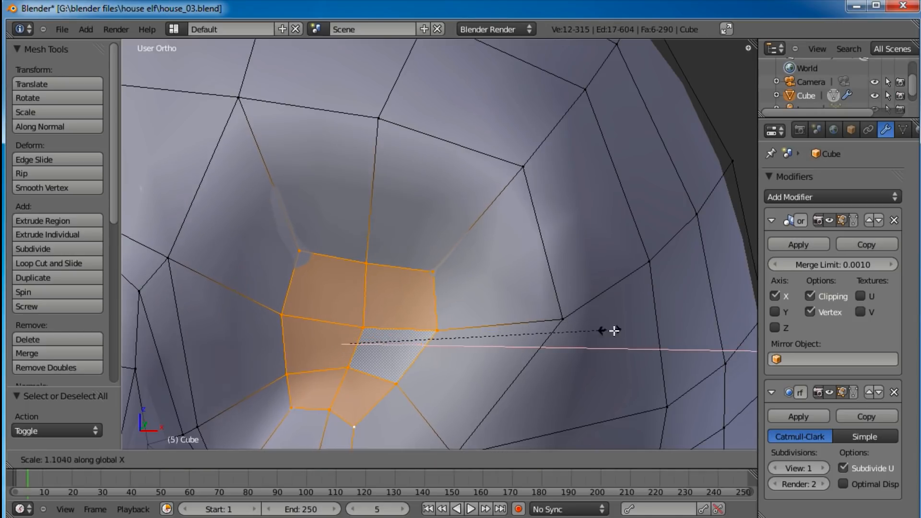
{"action": "left_click", "coordinate": [598, 354]}
Step: Move the upper and lower outline vertices of the eye patch individually to make its outline rounder
{"action": "right_click", "coordinate": [438, 348]}
{"action": "right_click_drag", "start_coordinate": [368, 263], "coordinate": [369, 245]}
{"action": "right_click", "coordinate": [297, 251]}
{"action": "right_click_drag", "start_coordinate": [297, 248], "coordinate": [298, 261]}
{"action": "right_click_drag", "start_coordinate": [404, 384], "coordinate": [450, 373]}
{"action": "right_click_drag", "start_coordinate": [356, 425], "coordinate": [427, 398]}
{"action": "right_click_drag", "start_coordinate": [290, 375], "coordinate": [286, 338]}
{"action": "right_click_drag", "start_coordinate": [284, 400], "coordinate": [284, 359]}
{"action": "right_click_drag", "start_coordinate": [356, 358], "coordinate": [363, 337]}
Step: Reposition the centre vertex of the eye patch and pull its outer side vertices outward
{"action": "right_click", "coordinate": [362, 337]}
{"action": "key", "text": "g"}
{"action": "left_click", "coordinate": [364, 328]}
{"action": "right_click", "coordinate": [366, 328]}
{"action": "key", "text": "g"}
{"action": "left_click", "coordinate": [365, 339]}
{"action": "key", "text": "g"}
{"action": "left_click", "coordinate": [470, 333]}
{"action": "right_click_drag", "start_coordinate": [450, 332], "coordinate": [458, 317]}
{"action": "right_click_drag", "start_coordinate": [434, 379], "coordinate": [446, 365]}
{"action": "left_click", "coordinate": [454, 340]}
Step: Raise the bottom outline vertices of the eye patch and shift its lower inner vertex toward the middle
{"action": "right_click_drag", "start_coordinate": [423, 411], "coordinate": [440, 370]}
{"action": "left_click", "coordinate": [438, 383]}
{"action": "right_click_drag", "start_coordinate": [327, 409], "coordinate": [350, 391]}
{"action": "left_click", "coordinate": [352, 395]}
{"action": "right_click_drag", "start_coordinate": [286, 378], "coordinate": [303, 381]}
{"action": "left_click", "coordinate": [304, 378]}
{"action": "right_click", "coordinate": [410, 386]}
Step: Move the cheek vertices below the eye outward, shifting the lowest one 0.113 along X and 0.010 along Y
{"action": "scroll", "coordinate": [410, 385], "scroll_direction": "down", "scroll_amount": 3}
{"action": "middle_click_drag", "start_coordinate": [447, 386], "coordinate": [434, 334], "text": "shift"}
{"action": "right_click", "coordinate": [437, 326]}
{"action": "right_click", "coordinate": [431, 349], "text": "shift"}
{"action": "key", "text": "g"}
{"action": "left_click", "coordinate": [454, 344]}
{"action": "right_click", "coordinate": [453, 347]}
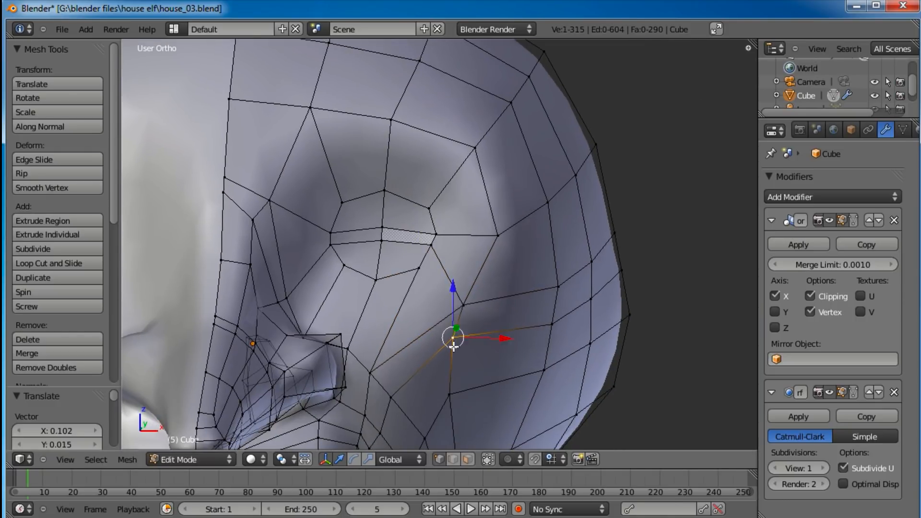
{"action": "right_click_drag", "start_coordinate": [453, 347], "coordinate": [480, 349]}
{"action": "left_click", "coordinate": [480, 348]}
{"action": "right_click_drag", "start_coordinate": [449, 395], "coordinate": [481, 393]}
{"action": "left_click", "coordinate": [481, 393]}
Step: Move the vertex below the outer eye corner 0.054 along X and 0.030 along Y, and shift the cheek vertex beside the nostril outward
{"action": "scroll", "coordinate": [479, 390], "scroll_direction": "down", "scroll_amount": 1}
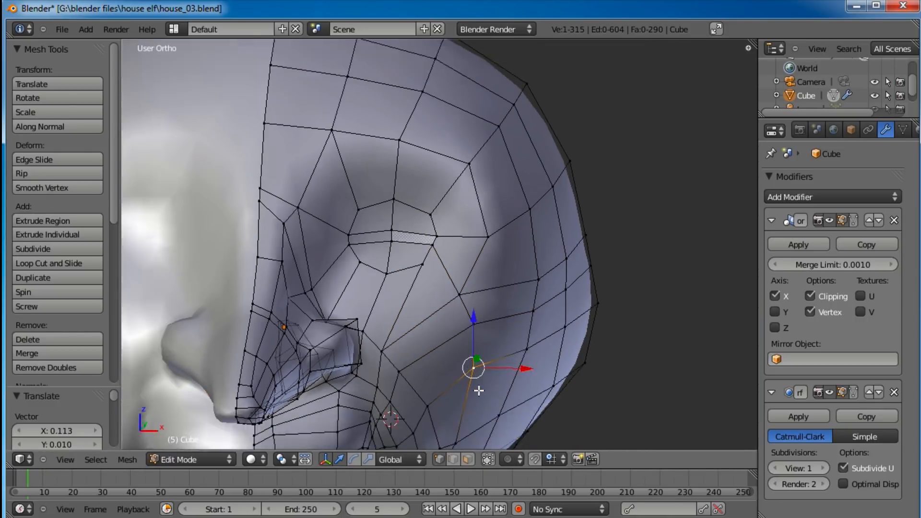
{"action": "scroll", "coordinate": [479, 390], "scroll_direction": "down", "scroll_amount": 3}
{"action": "middle_click_drag", "start_coordinate": [475, 379], "coordinate": [461, 304]}
{"action": "scroll", "coordinate": [458, 304], "scroll_direction": "up", "scroll_amount": 5}
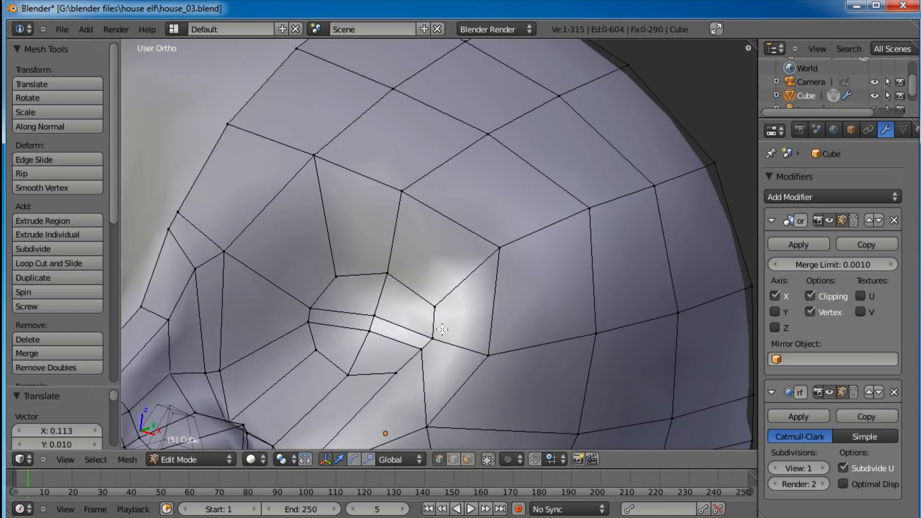
{"action": "scroll", "coordinate": [433, 368], "scroll_direction": "down", "scroll_amount": 2}
{"action": "middle_click_drag", "start_coordinate": [433, 368], "coordinate": [435, 329], "text": "shift"}
{"action": "right_click_drag", "start_coordinate": [440, 336], "coordinate": [445, 331]}
{"action": "left_click", "coordinate": [445, 331]}
{"action": "right_click", "coordinate": [338, 369]}
{"action": "key", "text": "g"}
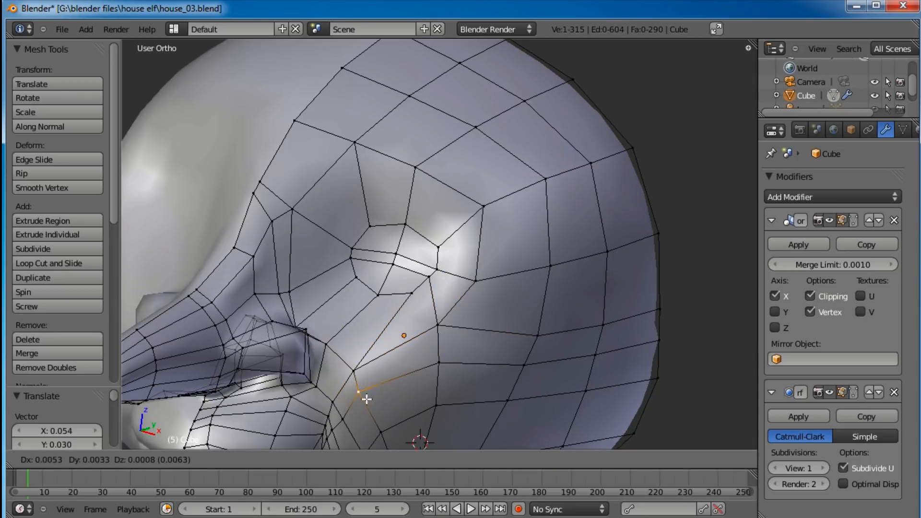
{"action": "left_click", "coordinate": [373, 401]}
Step: Select all twelve vertices of the rounded eye patch, covering its outline and the inner vertices
{"action": "scroll", "coordinate": [370, 358], "scroll_direction": "down", "scroll_amount": 2}
{"action": "middle_click_drag", "start_coordinate": [370, 358], "coordinate": [405, 337]}
{"action": "scroll", "coordinate": [404, 337], "scroll_direction": "up", "scroll_amount": 2}
{"action": "scroll", "coordinate": [404, 337], "scroll_direction": "up", "scroll_amount": 4}
{"action": "right_click", "coordinate": [407, 272], "text": "alt"}
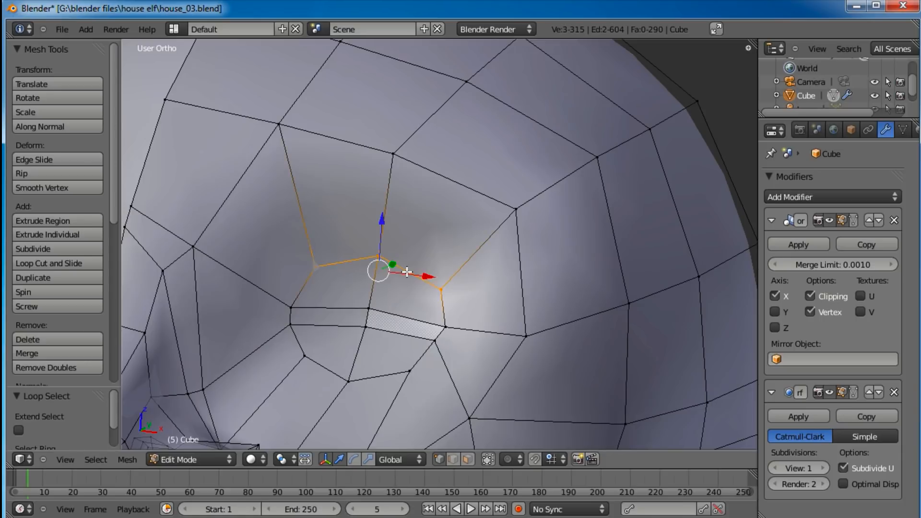
{"action": "right_click", "coordinate": [372, 375], "text": "alt+shift"}
{"action": "right_click", "coordinate": [297, 310], "text": "alt+shift"}
{"action": "right_click", "coordinate": [443, 331], "text": "shift"}
{"action": "right_click", "coordinate": [375, 311], "text": "shift"}
{"action": "right_click", "coordinate": [369, 331], "text": "shift"}
Step: Extrude the eye patch into the head twice, a short first ring and a deeper second one, forming the socket wall
{"action": "scroll", "coordinate": [384, 332], "scroll_direction": "down", "scroll_amount": 3}
{"action": "middle_click_drag", "start_coordinate": [383, 332], "coordinate": [350, 356]}
{"action": "scroll", "coordinate": [435, 259], "scroll_direction": "up", "scroll_amount": 4}
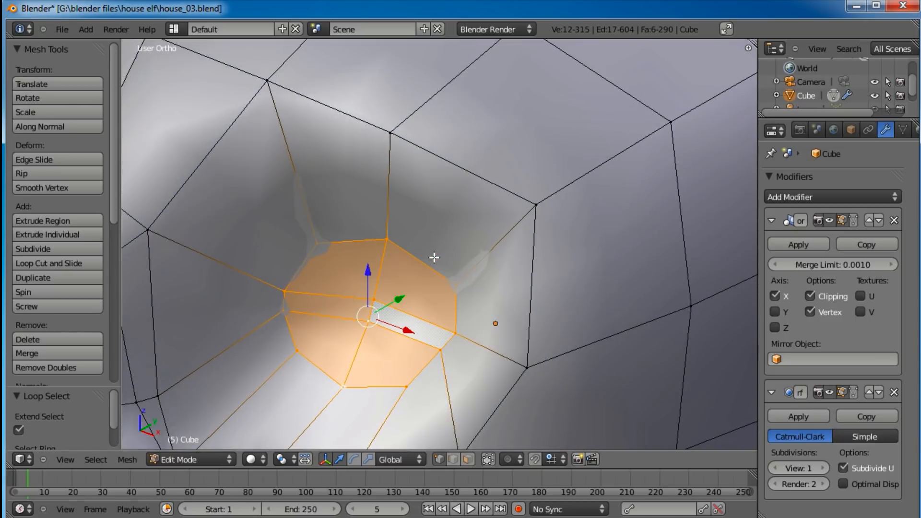
{"action": "key", "text": "e"}
{"action": "left_click", "coordinate": [442, 258]}
{"action": "middle_click_drag", "start_coordinate": [442, 257], "coordinate": [453, 291]}
{"action": "key", "text": "e"}
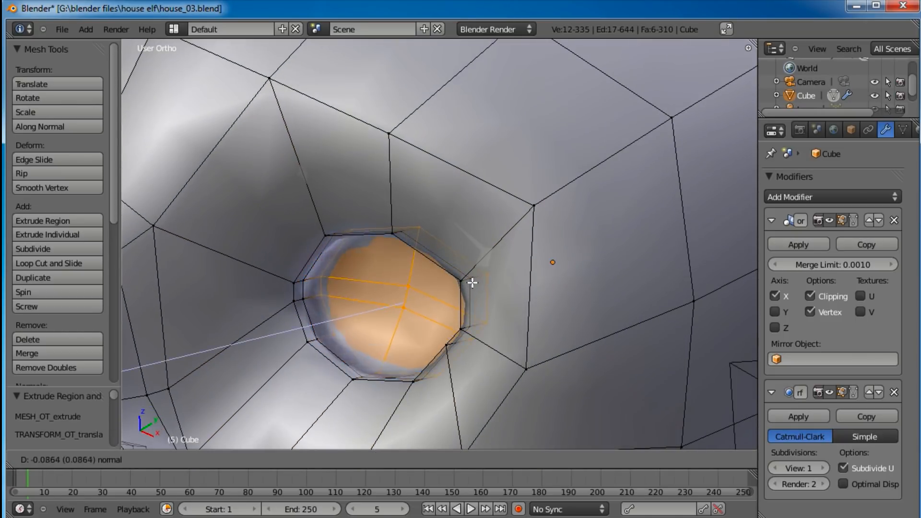
{"action": "left_click", "coordinate": [481, 277]}
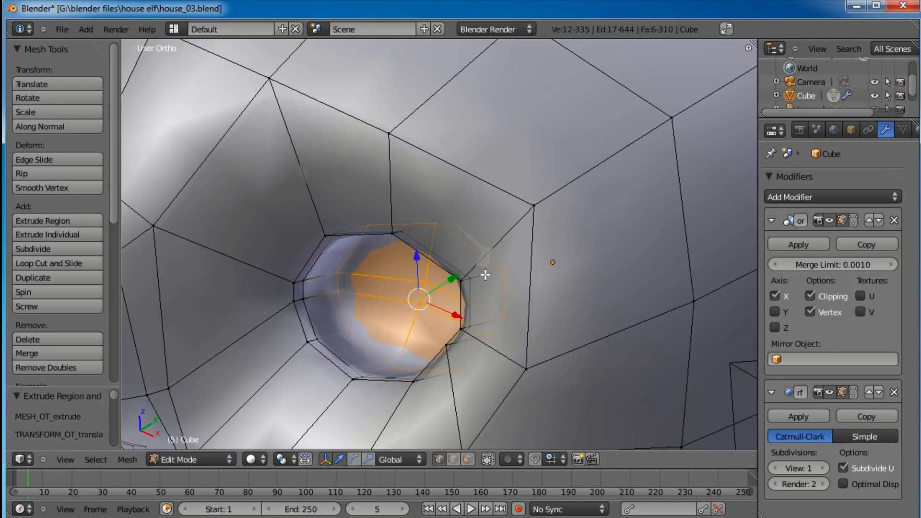
Step: Delete the selected faces at the inner end of the socket to open the eye hole
{"action": "key", "text": "x"}
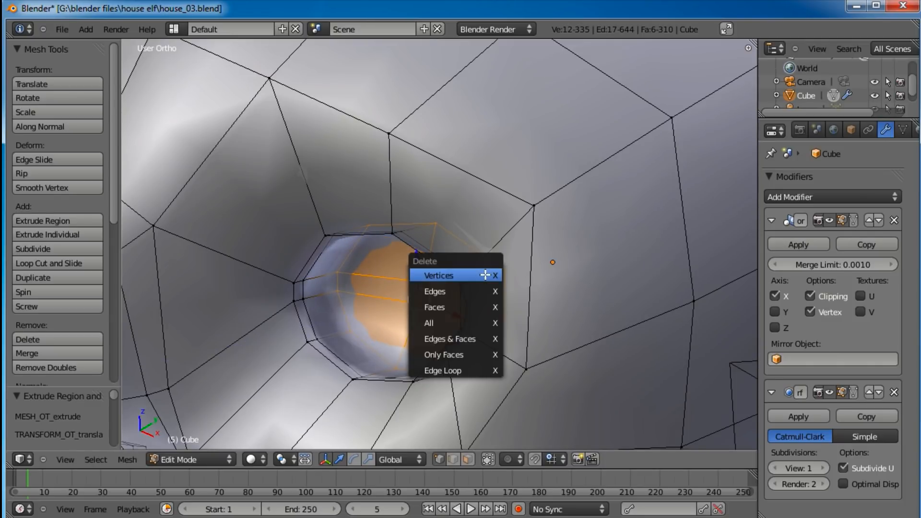
{"action": "left_click", "coordinate": [483, 307]}
{"action": "scroll", "coordinate": [463, 280], "scroll_direction": "down", "scroll_amount": 5}
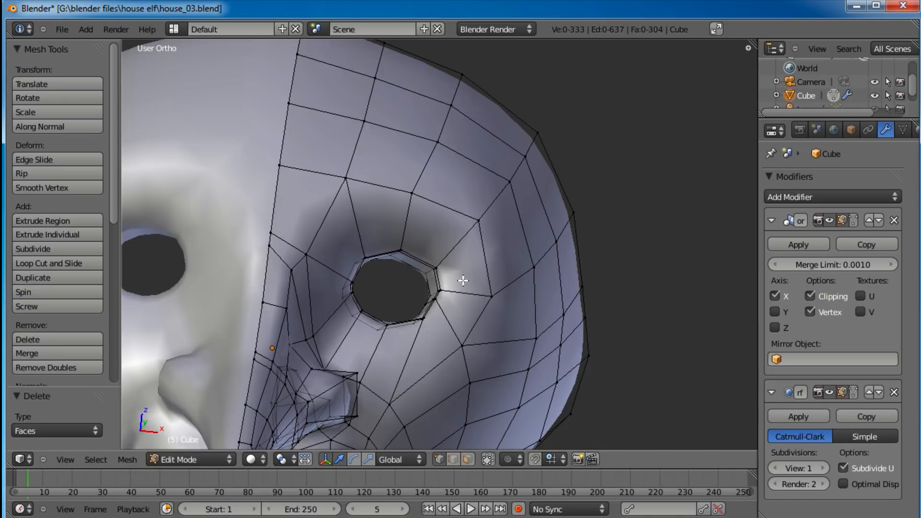
Step: In front view, switch the head to Object Mode and snap the 3D cursor to the scene centre
{"action": "scroll", "coordinate": [463, 280], "scroll_direction": "down", "scroll_amount": 4}
{"action": "key", "text": "KP_1"}
{"action": "scroll", "coordinate": [422, 301], "scroll_direction": "up", "scroll_amount": 3}
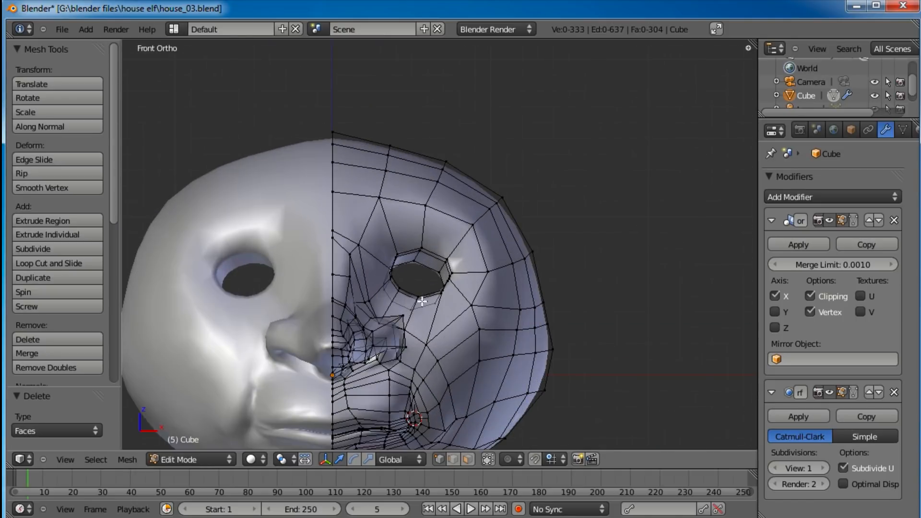
{"action": "key", "text": "Tab"}
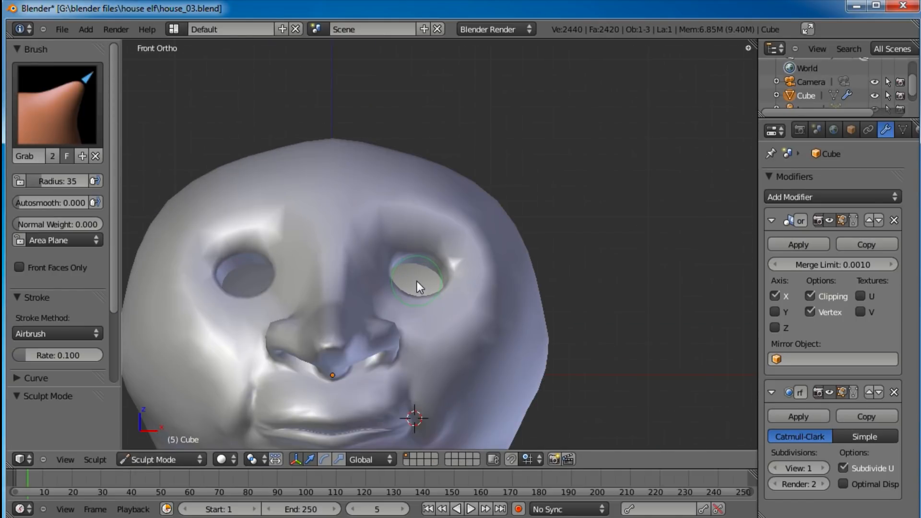
{"action": "left_click", "coordinate": [176, 456]}
{"action": "left_click", "coordinate": [182, 443]}
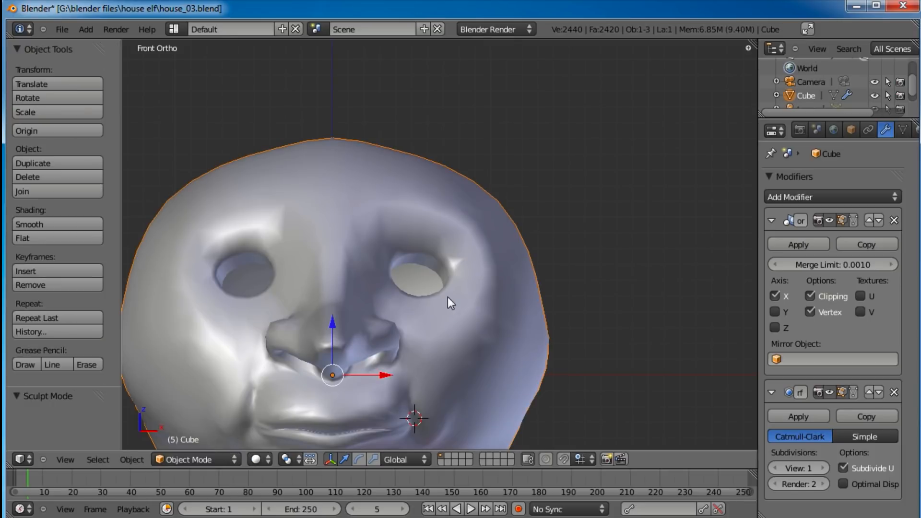
{"action": "key", "text": "shift+s"}
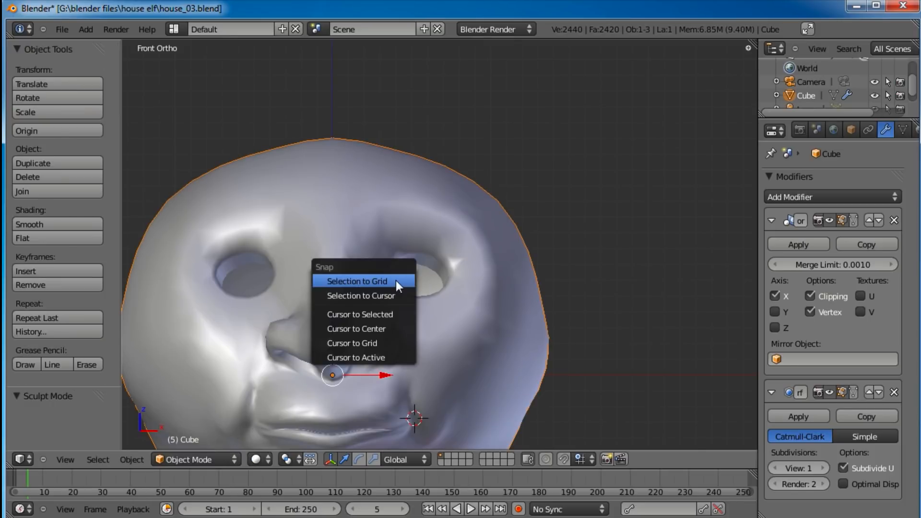
{"action": "left_click", "coordinate": [395, 330]}
Step: Add a UV sphere at the scene centre and scale its mesh to 0.337 in Edit Mode
{"action": "scroll", "coordinate": [383, 341], "scroll_direction": "down", "scroll_amount": 2}
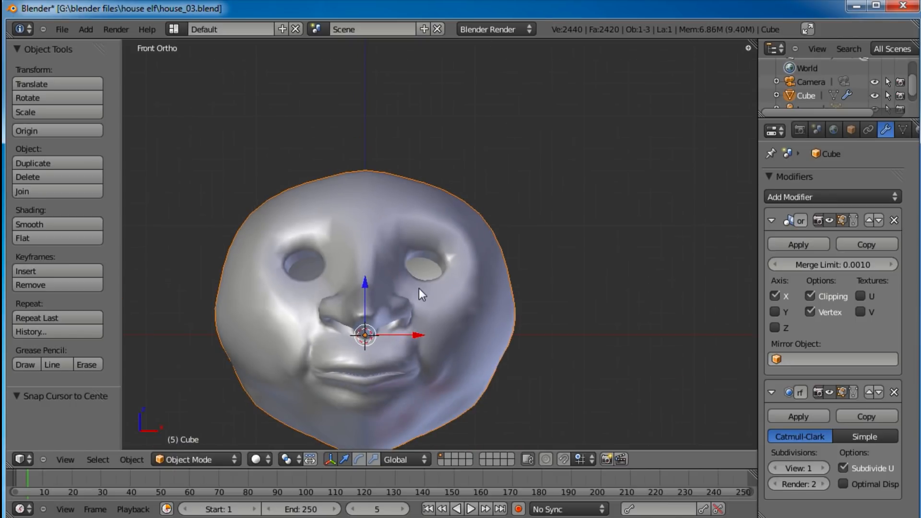
{"action": "key", "text": "shift+a"}
{"action": "mouse_move", "coordinate": [419, 290]}
{"action": "left_click", "coordinate": [472, 332]}
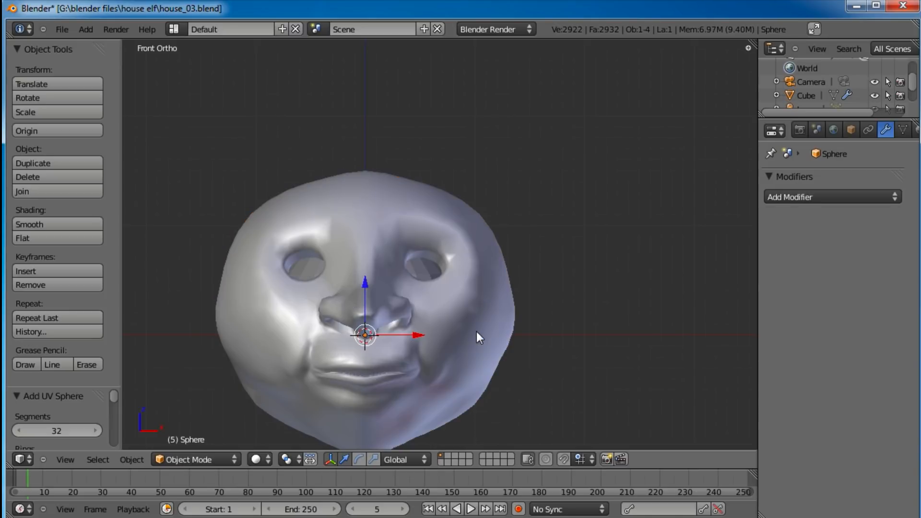
{"action": "key", "text": "Tab"}
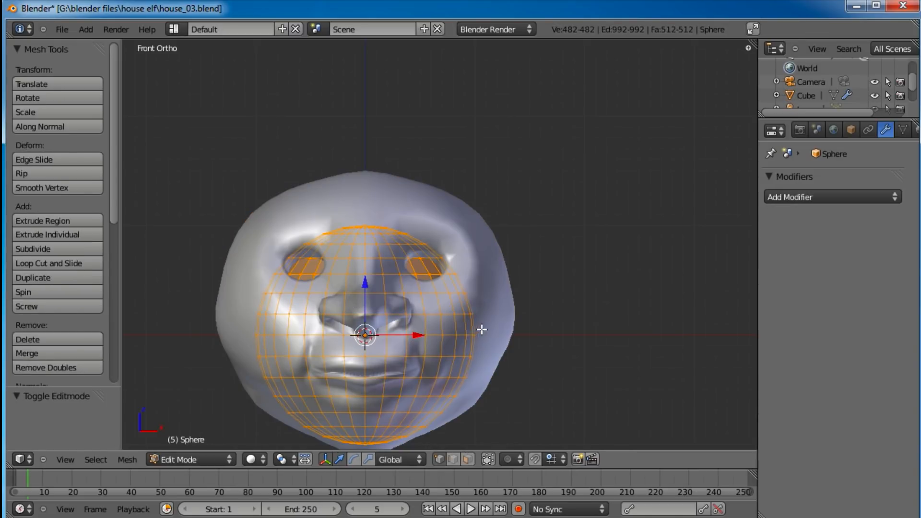
{"action": "key", "text": "s"}
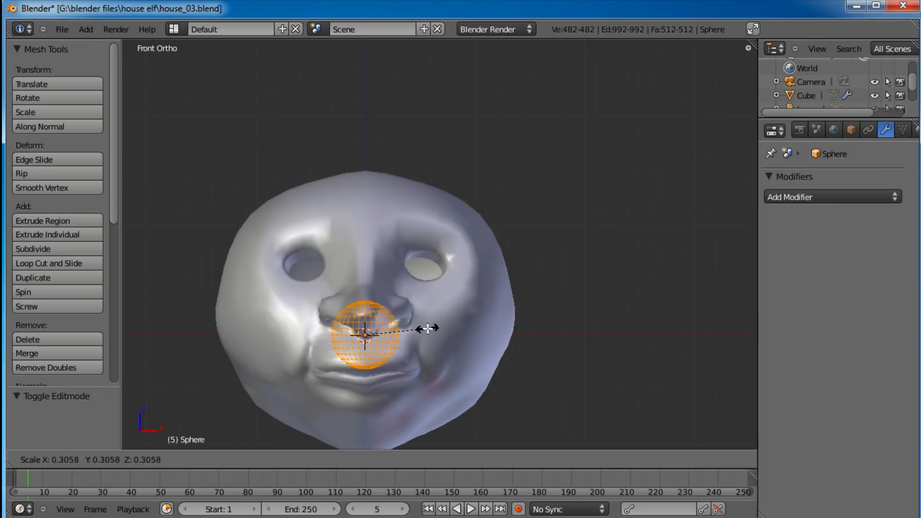
{"action": "left_click", "coordinate": [433, 324]}
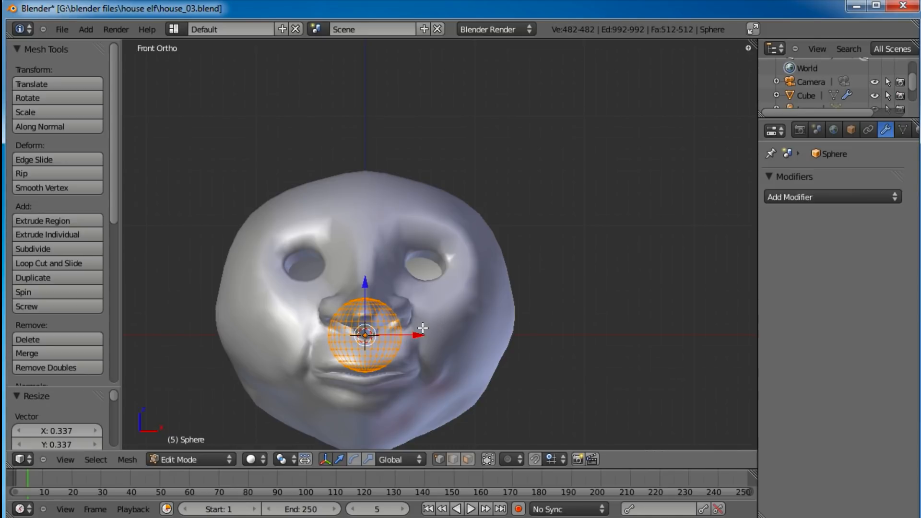
Step: Rotate the sphere's mesh 90 degrees about X and move it up and 0.552 along X onto the open eye socket
{"action": "type", "text": "r90"}
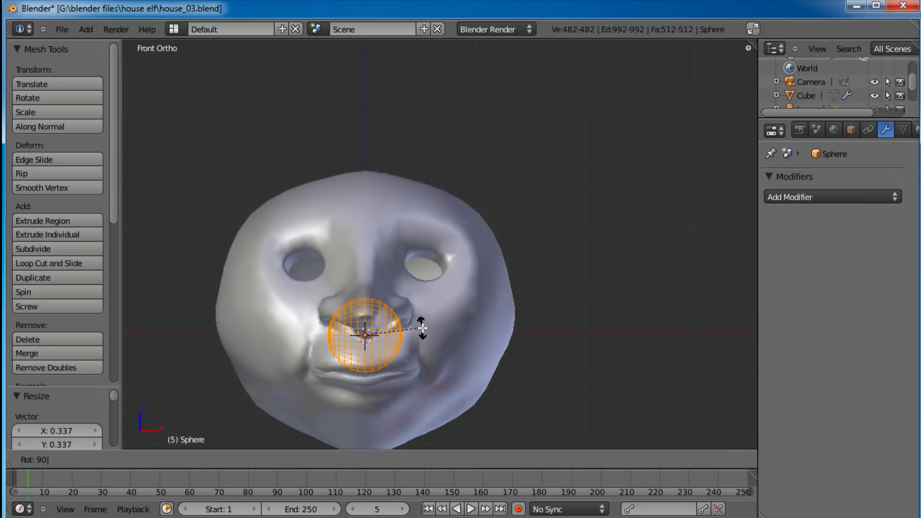
{"action": "type", "text": "x"}
{"action": "key", "text": "Return"}
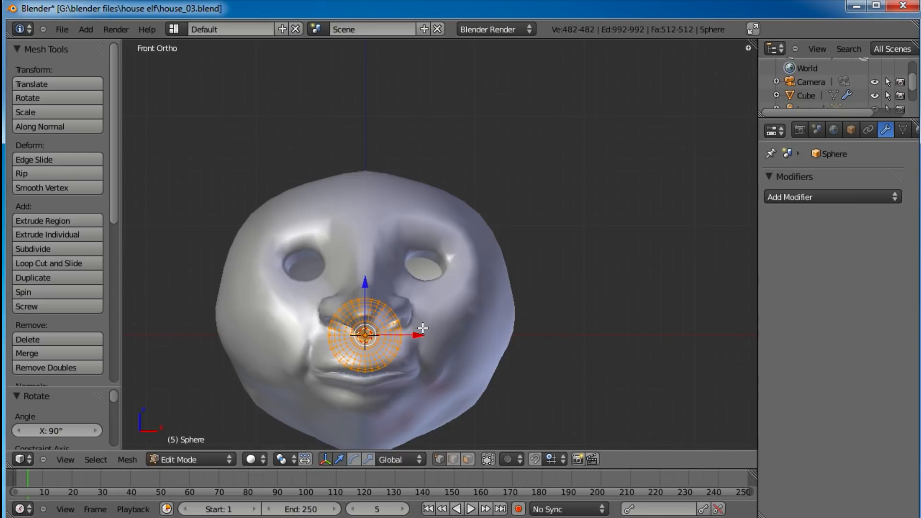
{"action": "key", "text": "g"}
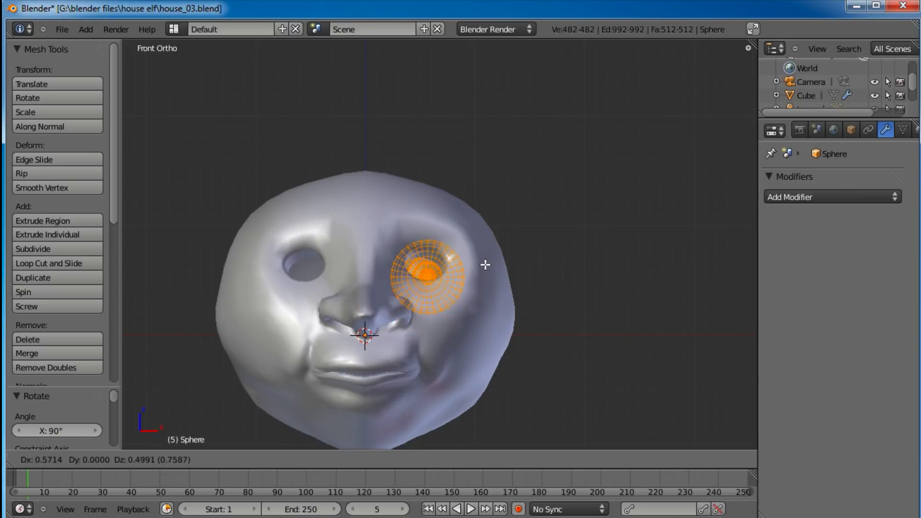
{"action": "left_click", "coordinate": [484, 262]}
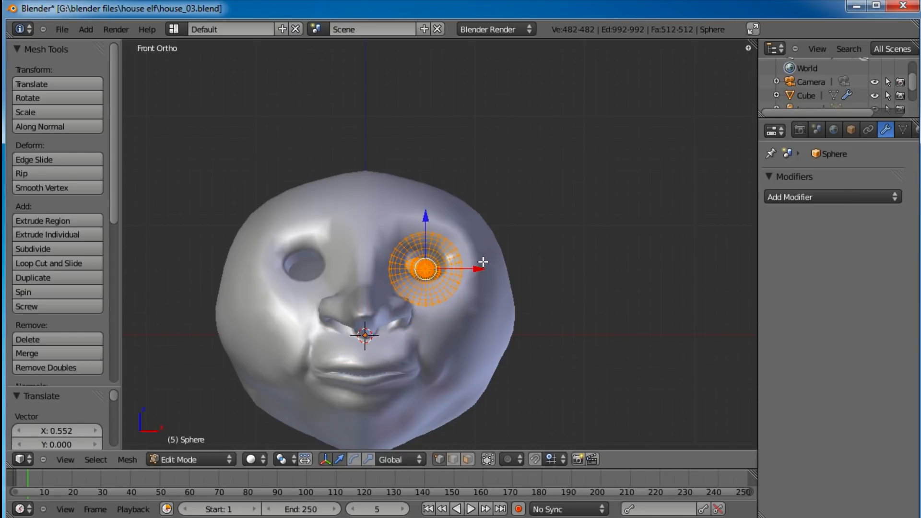
Step: Starting from the right side view, move the sphere's mesh along Y into the socket, fine-tune its fit, and return to Object Mode
{"action": "key", "text": "KP_3"}
{"action": "left_click_drag", "start_coordinate": [614, 265], "coordinate": [516, 272]}
{"action": "middle_click_drag", "start_coordinate": [516, 272], "coordinate": [383, 283]}
{"action": "left_click_drag", "start_coordinate": [452, 216], "coordinate": [452, 207]}
{"action": "middle_click_drag", "start_coordinate": [452, 207], "coordinate": [476, 259]}
{"action": "left_click_drag", "start_coordinate": [476, 257], "coordinate": [473, 275]}
{"action": "middle_click_drag", "start_coordinate": [402, 355], "coordinate": [403, 295]}
{"action": "key", "text": "Tab"}
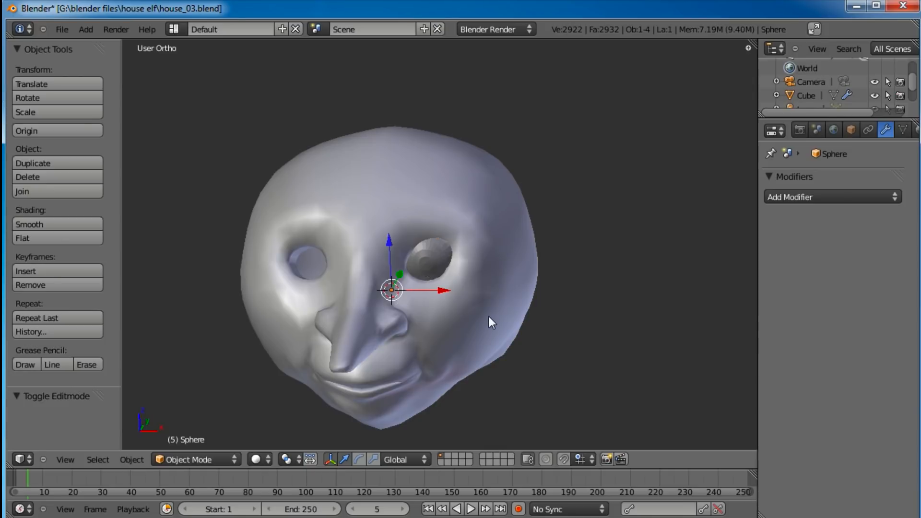
{"action": "key", "text": "r"}
{"action": "key", "text": "r"}
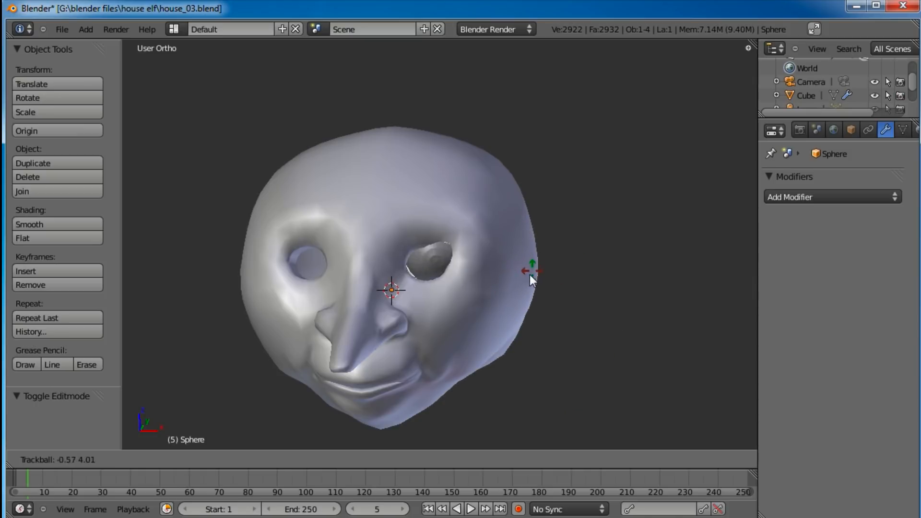
{"action": "left_click", "coordinate": [530, 274]}
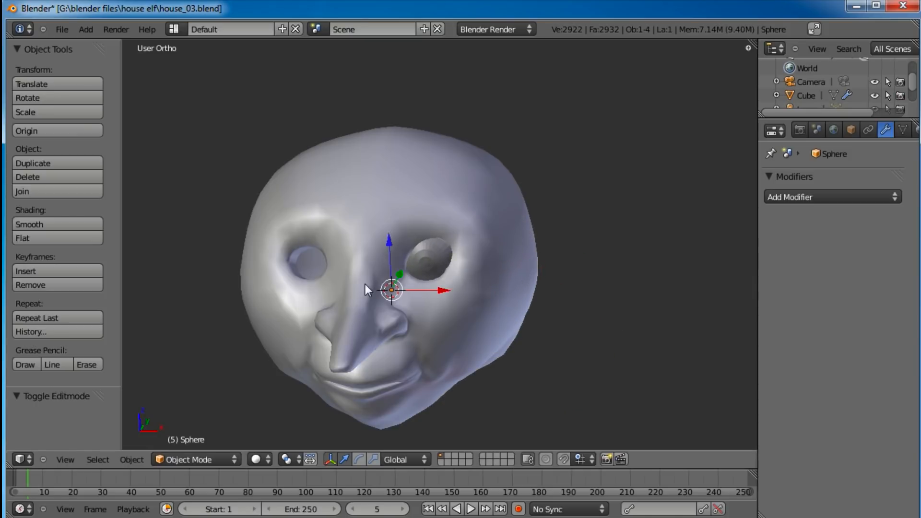
Step: Add a Mirror modifier on the X axis to the eye sphere and check both eyes against the head in wireframe
{"action": "middle_click_drag", "start_coordinate": [365, 284], "coordinate": [373, 269]}
{"action": "key", "text": "KP_1"}
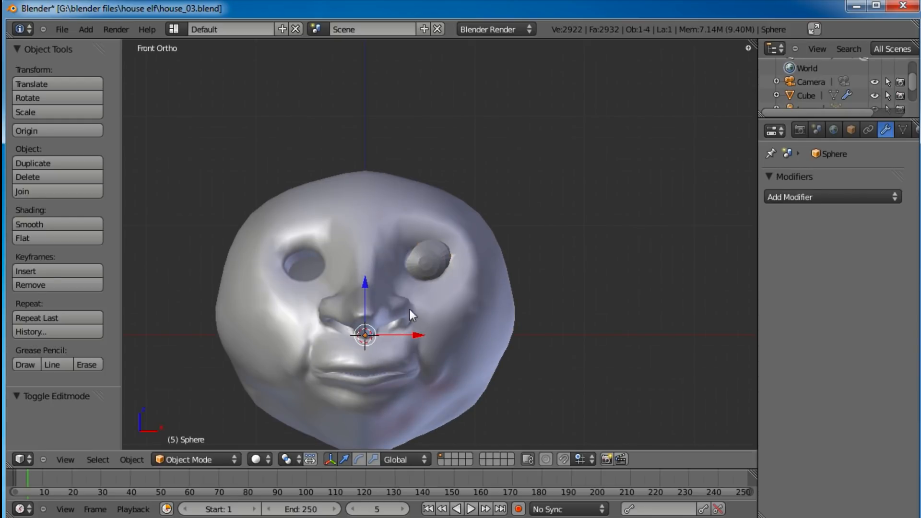
{"action": "left_click", "coordinate": [802, 195]}
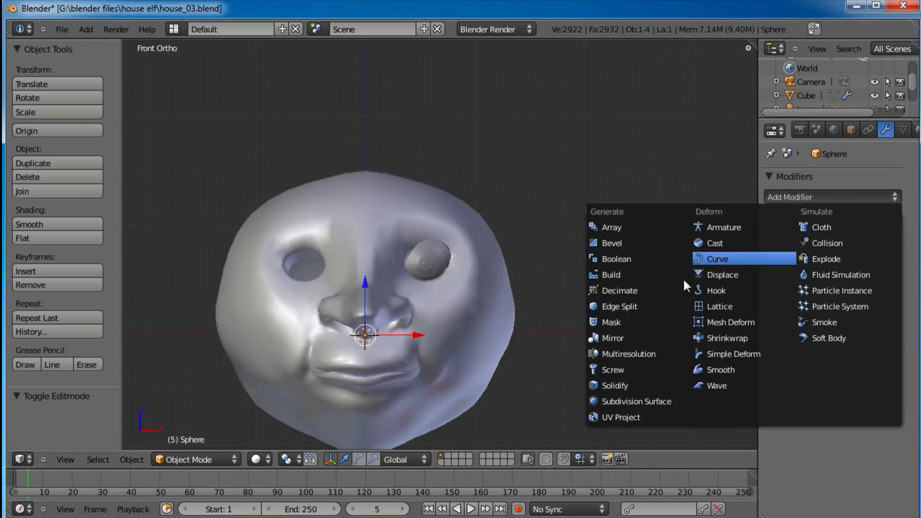
{"action": "left_click", "coordinate": [641, 340]}
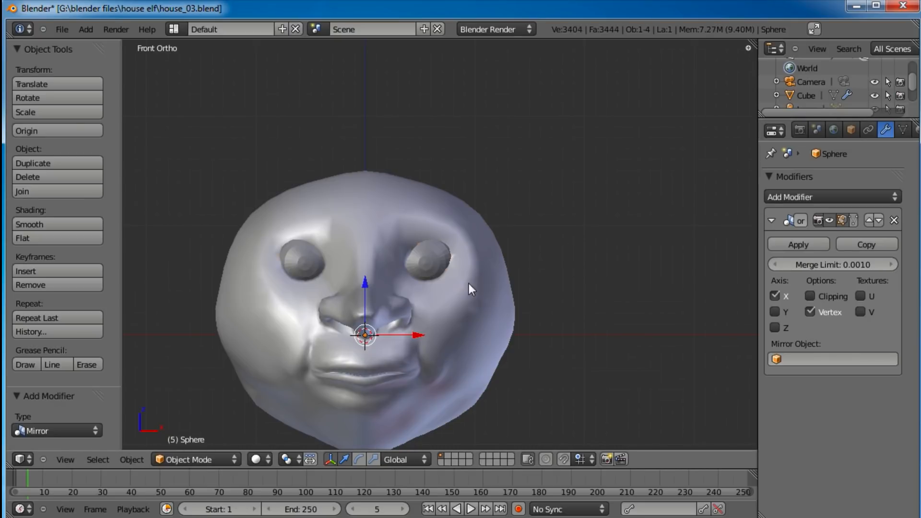
{"action": "key", "text": "z"}
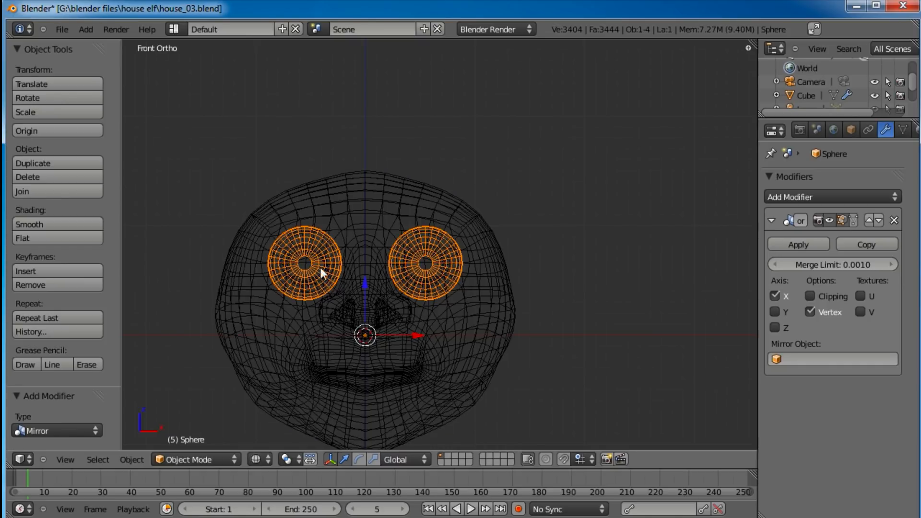
{"action": "scroll", "coordinate": [372, 291], "scroll_direction": "up", "scroll_amount": 1}
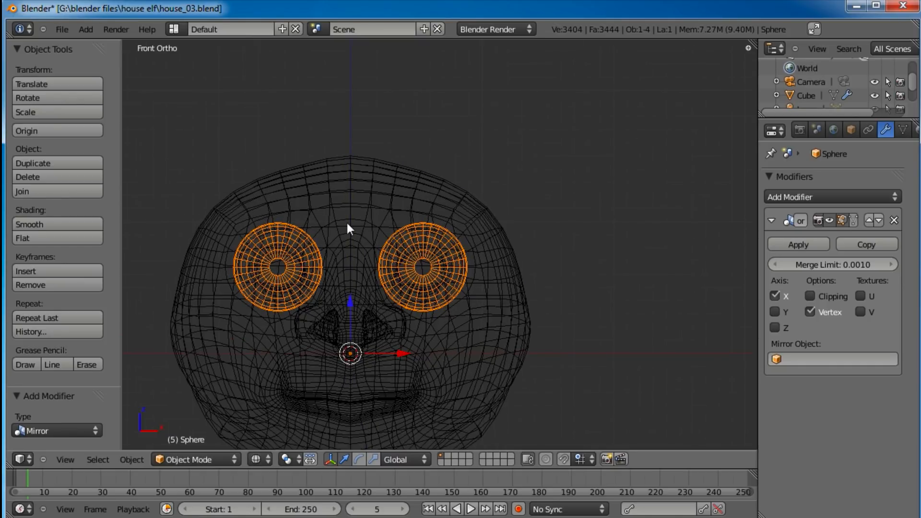
{"action": "key", "text": "z"}
{"action": "mouse_move", "coordinate": [411, 240]}
{"action": "middle_mouse_down"}
{"action": "mouse_move", "coordinate": [461, 253]}
{"action": "mouse_move", "coordinate": [468, 267]}
{"action": "mouse_move", "coordinate": [415, 314]}
{"action": "mouse_move", "coordinate": [428, 264]}
{"action": "middle_mouse_up"}
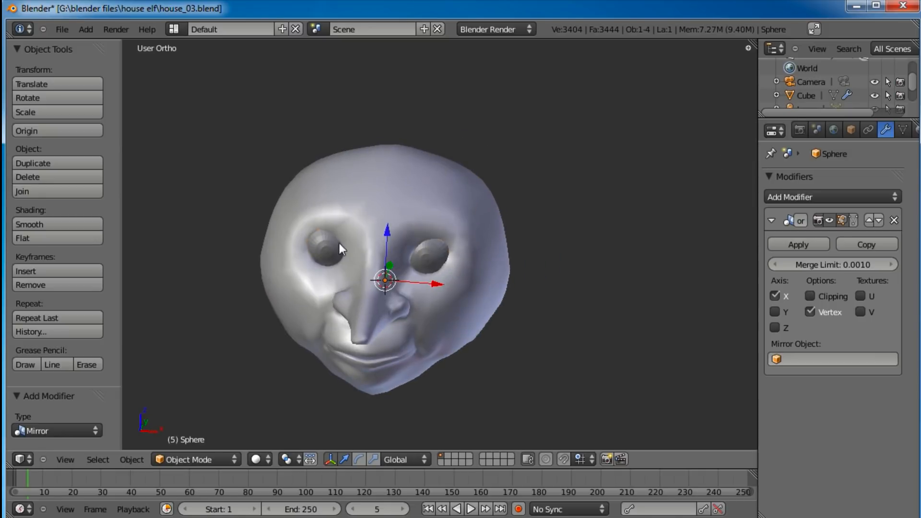
Step: Apply smooth shading to the eyeballs
{"action": "middle_click_drag", "start_coordinate": [344, 243], "coordinate": [363, 297]}
{"action": "scroll", "coordinate": [463, 257], "scroll_direction": "up", "scroll_amount": 3}
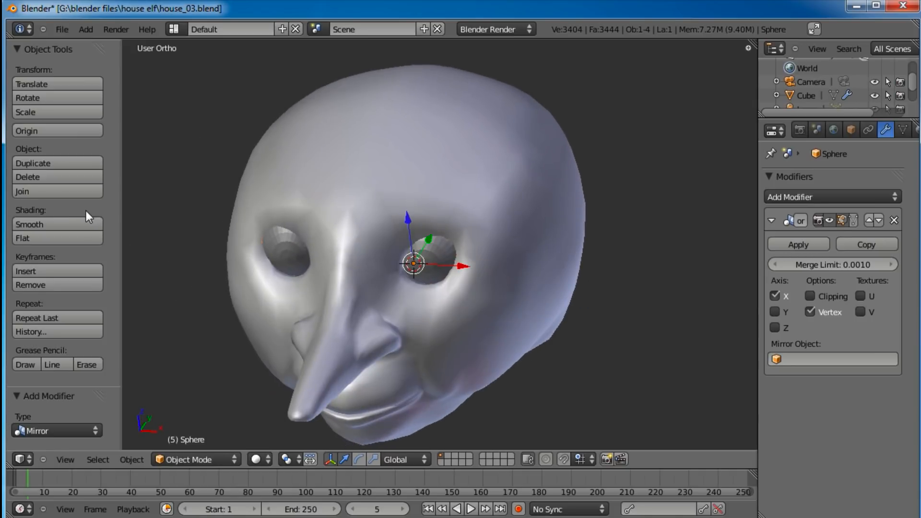
{"action": "left_click", "coordinate": [70, 222]}
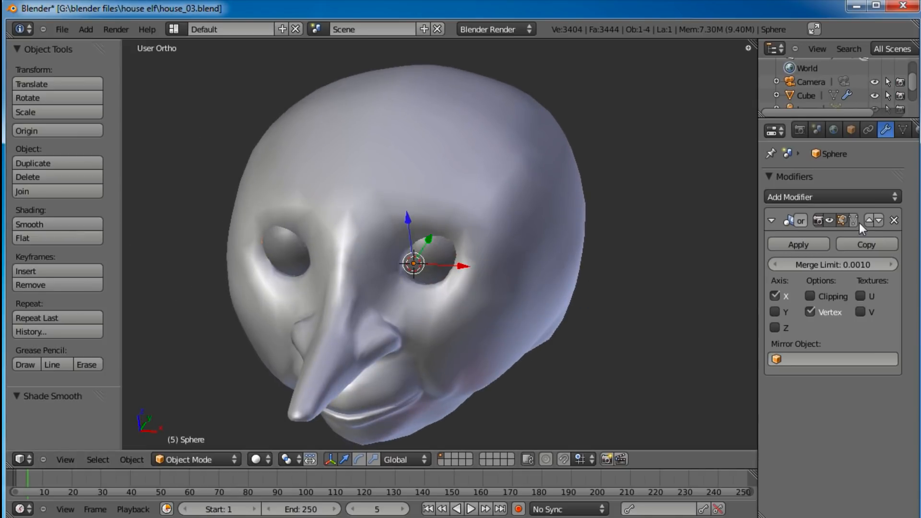
{"action": "middle_click_drag", "start_coordinate": [461, 284], "coordinate": [412, 261]}
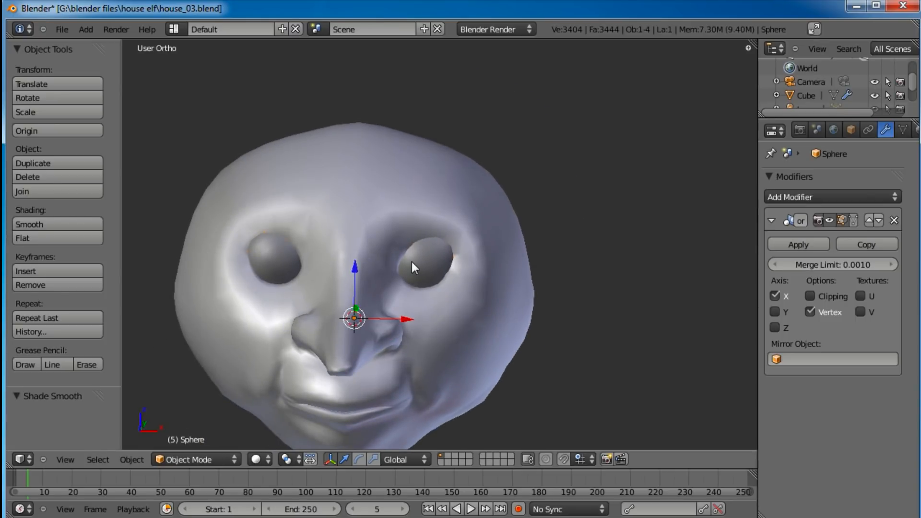
Step: Select the head mesh and open it in Edit Mode at its eye socket
{"action": "right_click", "coordinate": [517, 332]}
{"action": "key", "text": "KP_1"}
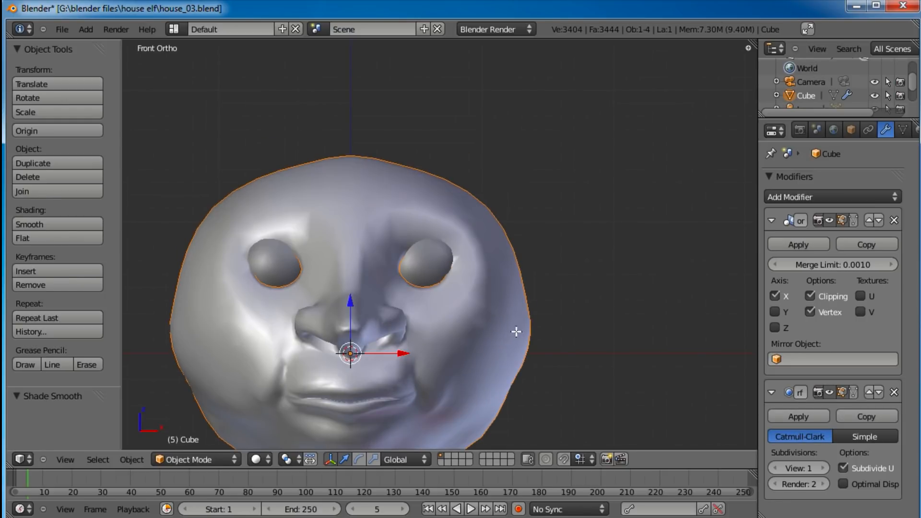
{"action": "key", "text": "Tab"}
{"action": "scroll", "coordinate": [506, 327], "scroll_direction": "up", "scroll_amount": 4}
{"action": "middle_click_drag", "start_coordinate": [486, 318], "coordinate": [517, 270], "text": "shift"}
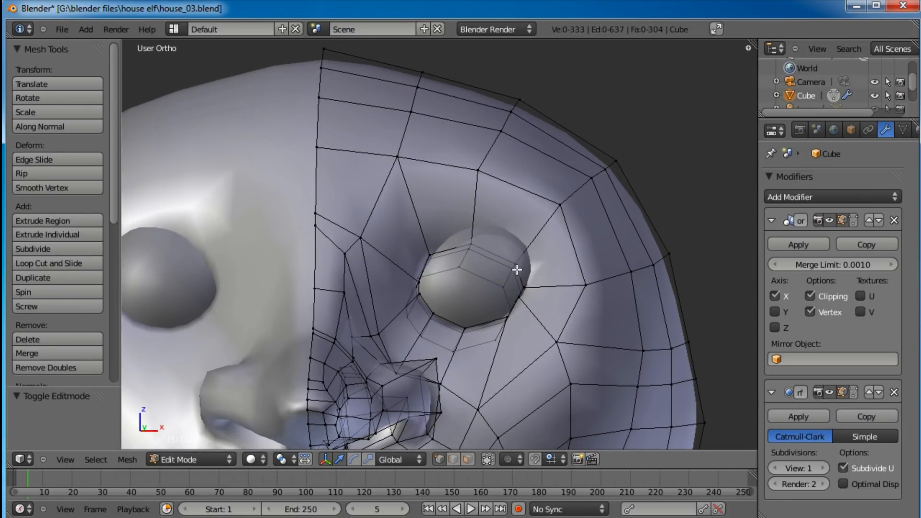
Step: Select the three edge loops around the eye socket and move them about 0.04 along X around the eyeball
{"action": "right_click", "coordinate": [495, 254], "text": "alt"}
{"action": "right_click", "coordinate": [470, 320], "text": "alt+shift"}
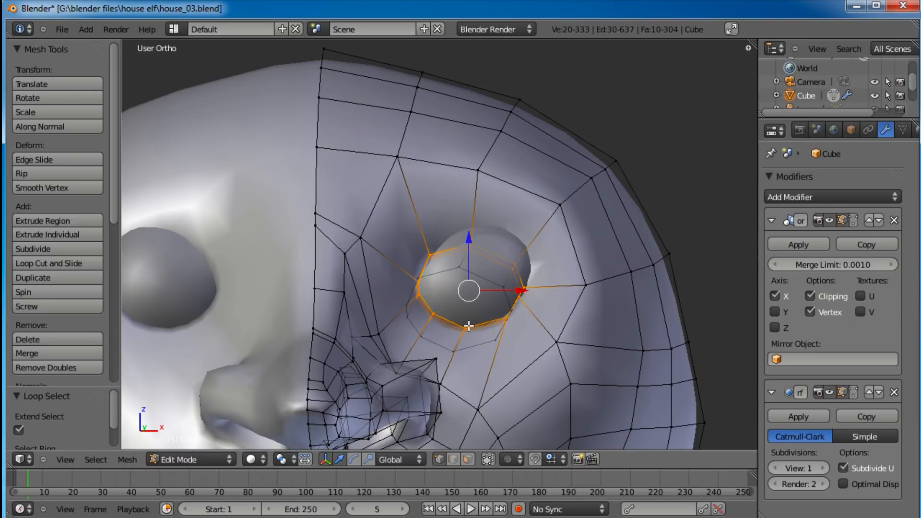
{"action": "key", "text": "g"}
{"action": "right_click", "coordinate": [475, 312]}
{"action": "right_click", "coordinate": [442, 344], "text": "alt+shift"}
{"action": "key", "text": "g"}
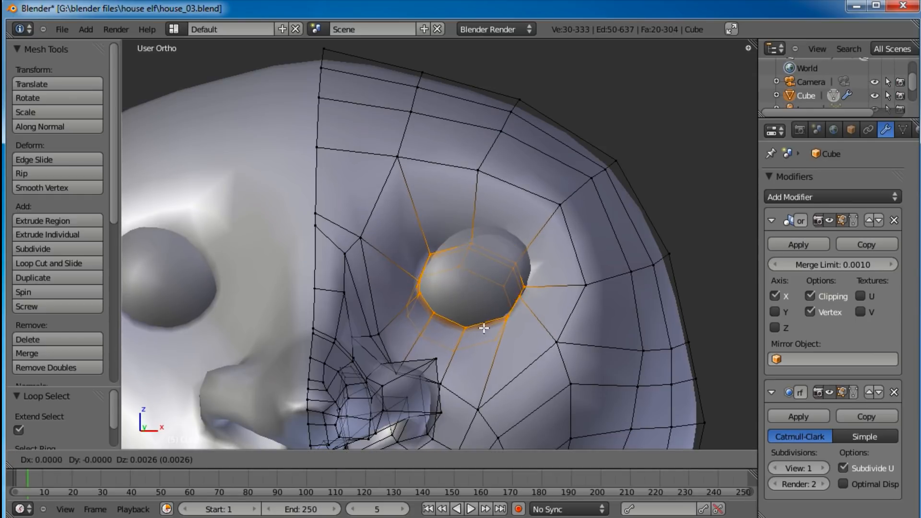
{"action": "left_click", "coordinate": [487, 311]}
{"action": "middle_click_drag", "start_coordinate": [488, 311], "coordinate": [473, 270]}
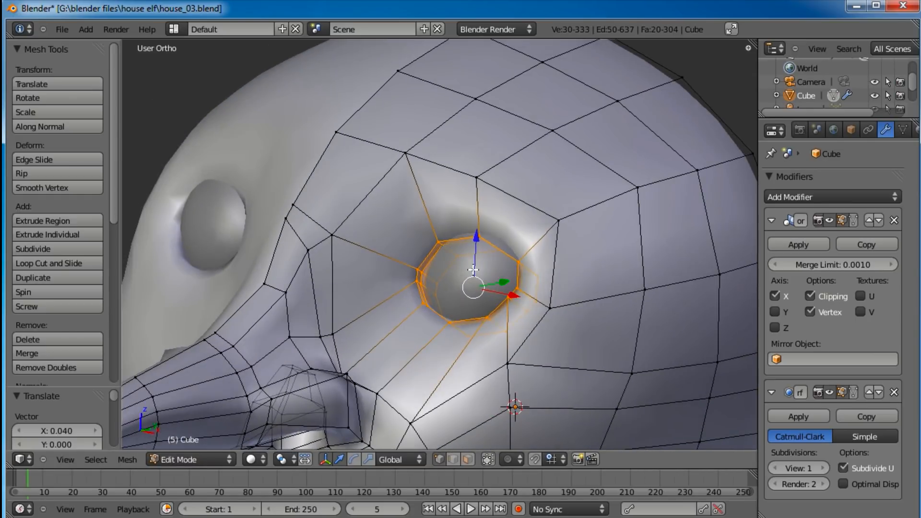
Step: In right view, rotate the eye socket loops, ending with a turn of about -23°, and shift them back and up
{"action": "key", "text": "KP_3"}
{"action": "key", "text": "r"}
{"action": "key", "text": "r"}
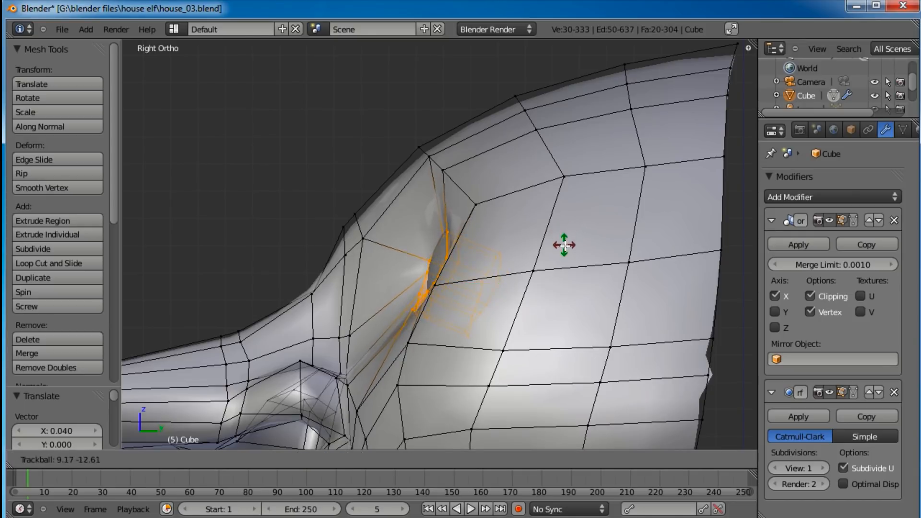
{"action": "left_click", "coordinate": [564, 245]}
{"action": "key", "text": "r"}
{"action": "left_click", "coordinate": [559, 181]}
{"action": "key", "text": "g"}
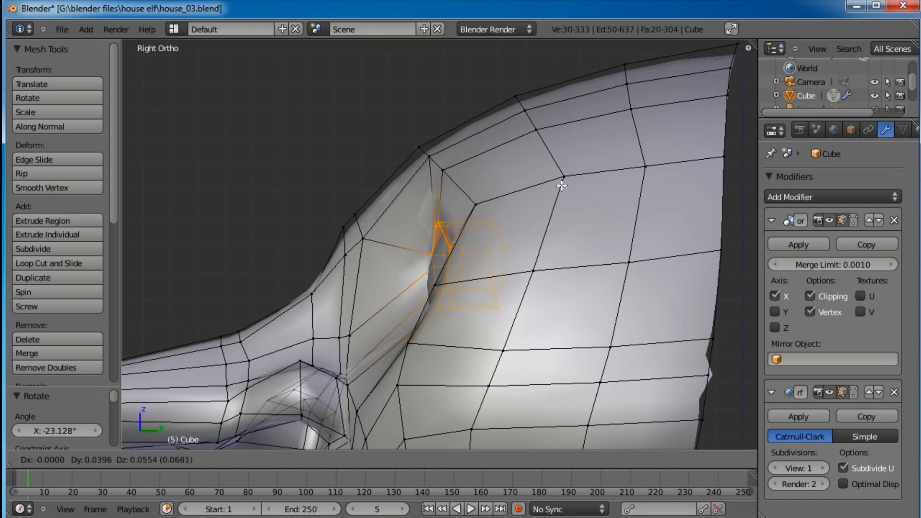
{"action": "left_click", "coordinate": [560, 185]}
Step: Scale the eye socket loops up by a factor of about 1.063
{"action": "middle_click_drag", "start_coordinate": [427, 240], "coordinate": [388, 267]}
{"action": "key", "text": "s"}
{"action": "left_click", "coordinate": [528, 221]}
Step: Move the vertices at the inner corner of the eye socket and rotate them by about -5° to follow the eyeball
{"action": "right_click", "coordinate": [374, 298]}
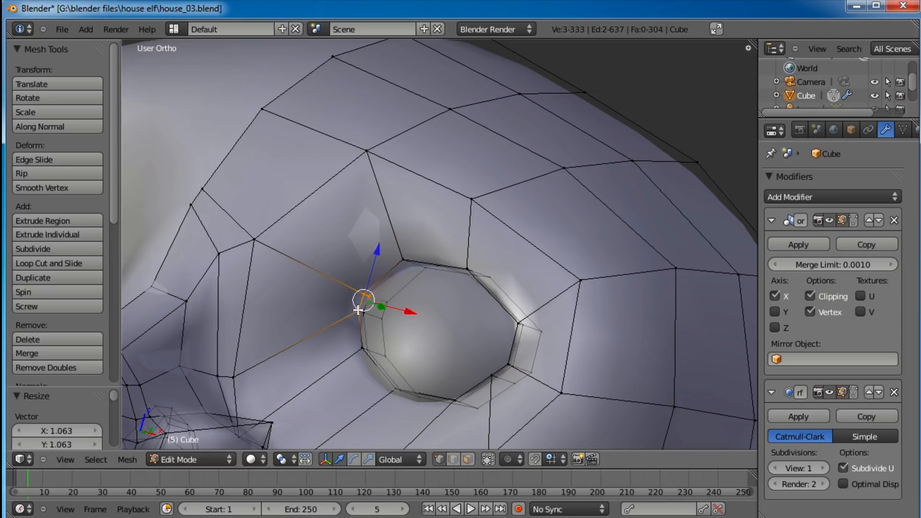
{"action": "middle_click_drag", "start_coordinate": [409, 308], "coordinate": [368, 292]}
{"action": "key", "text": "g"}
{"action": "left_click", "coordinate": [440, 347]}
{"action": "key", "text": "g"}
{"action": "left_click", "coordinate": [360, 290]}
{"action": "key", "text": "r"}
{"action": "key", "text": "r"}
{"action": "left_click", "coordinate": [526, 201]}
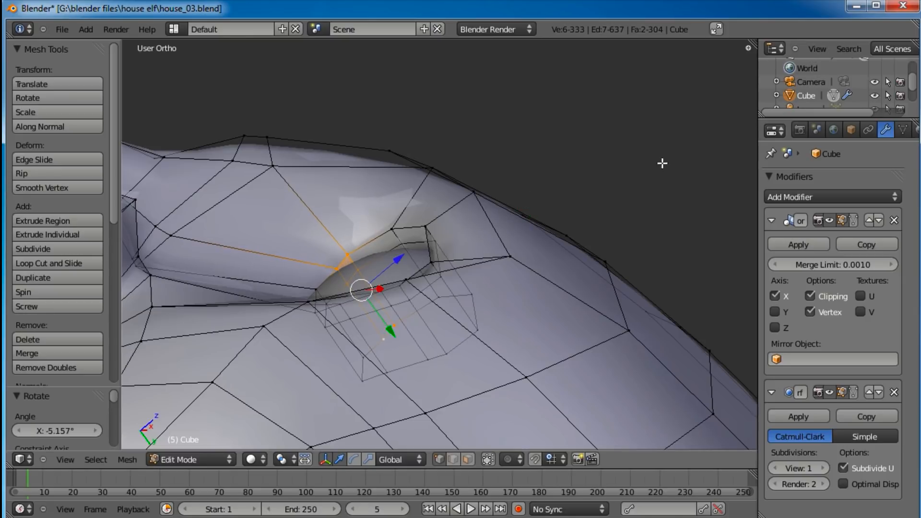
Step: Move the pair of vertices on the upper inner rim of the eye socket back about 0.036 along Y
{"action": "right_click", "coordinate": [395, 332], "text": "shift"}
{"action": "key", "text": "g"}
{"action": "middle_click_drag", "start_coordinate": [424, 307], "coordinate": [473, 267]}
{"action": "right_click", "coordinate": [397, 242], "text": "shift"}
{"action": "key", "text": "g"}
{"action": "left_click", "coordinate": [439, 285]}
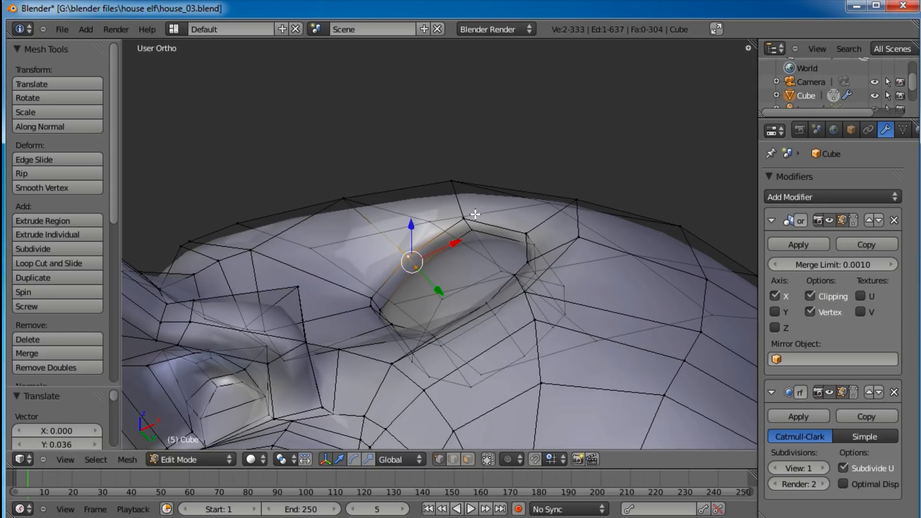
Step: Reposition further vertices of the eye socket rim so the opening sits closer to the eyeball
{"action": "middle_click_drag", "start_coordinate": [474, 235], "coordinate": [491, 245]}
{"action": "key", "text": "g"}
{"action": "left_click", "coordinate": [523, 241]}
{"action": "middle_click_drag", "start_coordinate": [553, 236], "coordinate": [462, 360]}
{"action": "key", "text": "g"}
{"action": "left_click", "coordinate": [577, 273]}
{"action": "left_click_drag", "start_coordinate": [471, 351], "coordinate": [498, 358]}
{"action": "left_click_drag", "start_coordinate": [501, 319], "coordinate": [522, 313]}
Step: Move a single vertex on the eye socket rim closer to the eyeball's surface
{"action": "middle_click_drag", "start_coordinate": [473, 300], "coordinate": [475, 206]}
{"action": "right_click", "coordinate": [578, 309]}
{"action": "key", "text": "g"}
{"action": "left_click", "coordinate": [581, 265]}
Step: Select two neighbouring vertices on the eye socket rim and shift them in several small moves to follow the eyeball
{"action": "right_click", "coordinate": [481, 218]}
{"action": "right_click", "coordinate": [486, 226], "text": "shift"}
{"action": "middle_click_drag", "start_coordinate": [501, 264], "coordinate": [523, 247]}
{"action": "key", "text": "g"}
{"action": "left_click", "coordinate": [466, 230]}
{"action": "key", "text": "g"}
{"action": "left_click", "coordinate": [519, 251]}
{"action": "key", "text": "g"}
{"action": "left_click", "coordinate": [505, 236]}
Step: Nudge one more rim vertex slightly so the edge follows the eyeball's curve
{"action": "right_click", "coordinate": [520, 253]}
{"action": "key", "text": "g"}
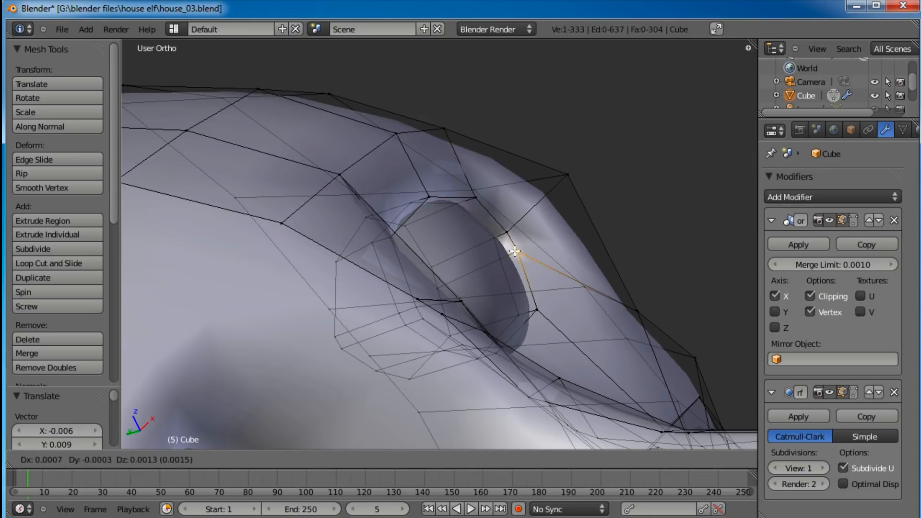
{"action": "left_click", "coordinate": [517, 246]}
Step: Pull the two lower rim vertices of the eye socket forward along Y by about 0.05, plus a further 0.028
{"action": "middle_click_drag", "start_coordinate": [555, 245], "coordinate": [507, 306]}
{"action": "left_click", "coordinate": [506, 247]}
{"action": "key", "text": "g"}
{"action": "key", "text": "y"}
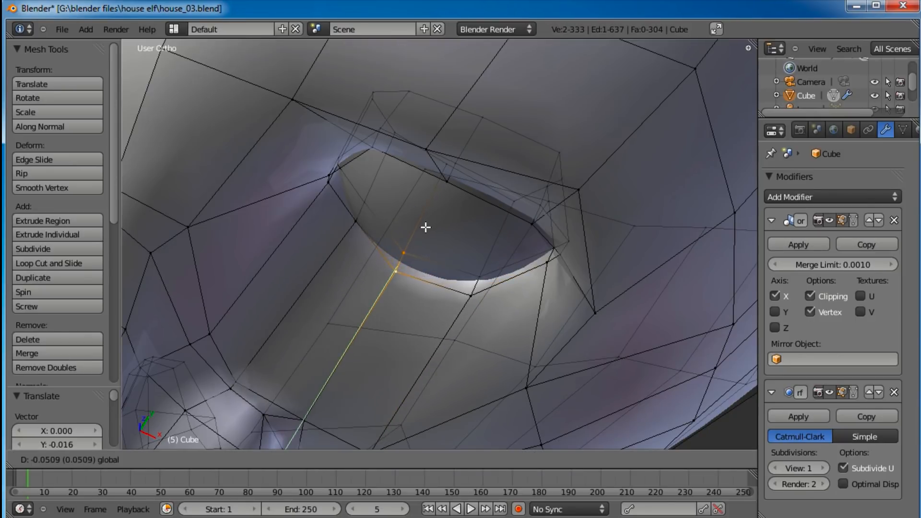
{"action": "left_click", "coordinate": [426, 227]}
{"action": "middle_click_drag", "start_coordinate": [425, 238], "coordinate": [471, 275]}
{"action": "key", "text": "g"}
{"action": "key", "text": "y"}
{"action": "left_click", "coordinate": [401, 194]}
Step: Reposition the vertex at the outer corner of the eye socket around the edge of the eyeball
{"action": "scroll", "coordinate": [471, 275], "scroll_direction": "down", "scroll_amount": 4}
{"action": "middle_click_drag", "start_coordinate": [398, 302], "coordinate": [397, 325]}
{"action": "scroll", "coordinate": [397, 324], "scroll_direction": "up", "scroll_amount": 8}
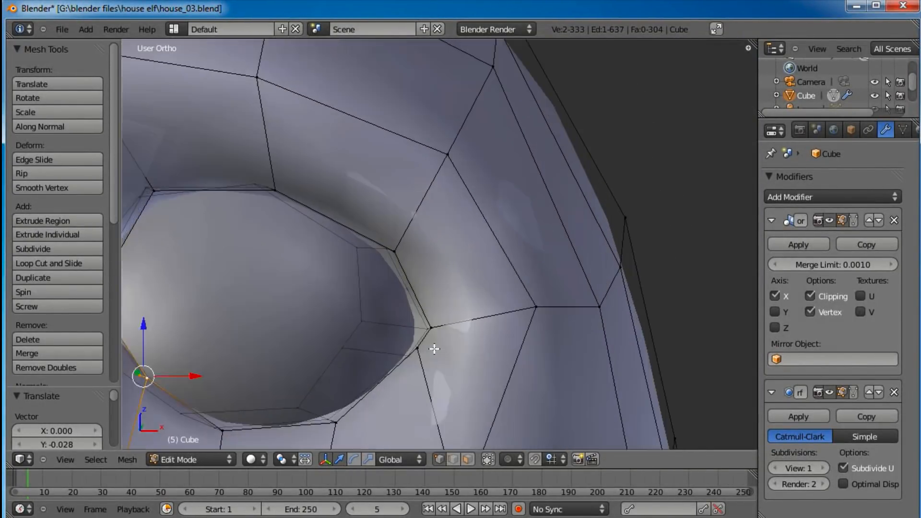
{"action": "scroll", "coordinate": [434, 348], "scroll_direction": "up", "scroll_amount": 1}
{"action": "key", "text": "a"}
{"action": "left_click_drag", "start_coordinate": [411, 355], "coordinate": [412, 355]}
{"action": "middle_click_drag", "start_coordinate": [411, 355], "coordinate": [404, 398]}
{"action": "key", "text": "g"}
{"action": "left_click", "coordinate": [423, 346]}
Step: Adjust the outer corner of the eye socket with another small vertex move and clear the selection
{"action": "key", "text": "a"}
{"action": "key", "text": "shift+g"}
{"action": "key", "text": "Escape"}
{"action": "key", "text": "g"}
{"action": "left_click", "coordinate": [442, 352]}
{"action": "key", "text": "a"}
Step: Add two edge loops around the eye socket with Loop Cut and Slide
{"action": "scroll", "coordinate": [441, 351], "scroll_direction": "down", "scroll_amount": 4}
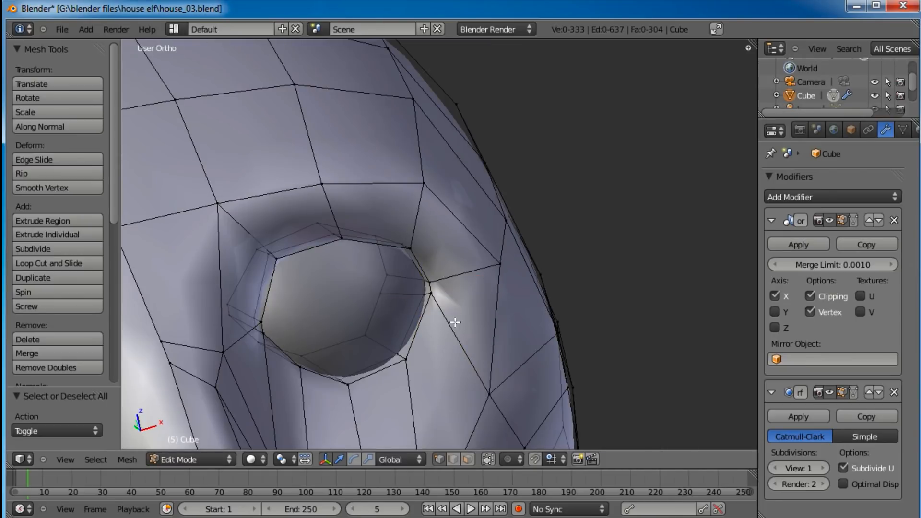
{"action": "middle_click_drag", "start_coordinate": [454, 321], "coordinate": [391, 339]}
{"action": "scroll", "coordinate": [328, 363], "scroll_direction": "down", "scroll_amount": 4}
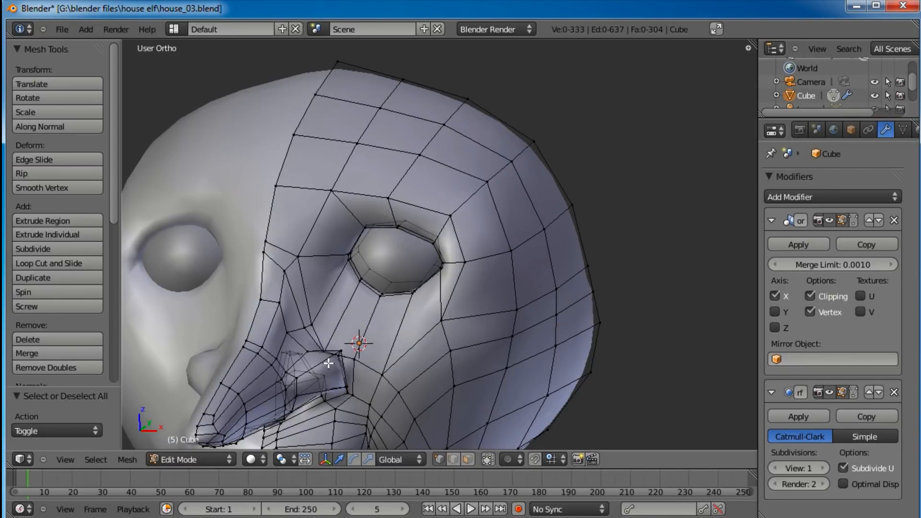
{"action": "left_click", "coordinate": [371, 318]}
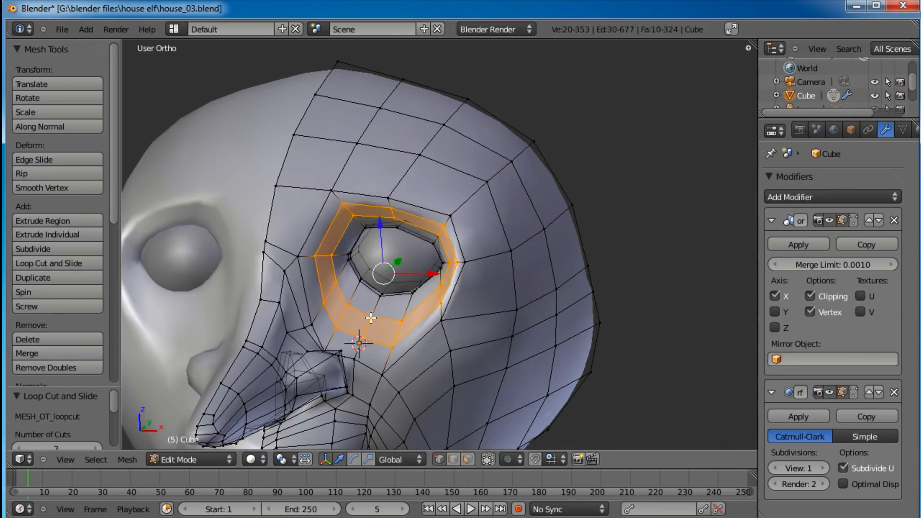
{"action": "scroll", "coordinate": [416, 343], "scroll_direction": "down", "scroll_amount": 3}
Step: Extend the selection to the surrounding outer loop of the eye socket and smooth the selected vertices three times
{"action": "middle_click_drag", "start_coordinate": [415, 342], "coordinate": [453, 282]}
{"action": "key", "text": "w"}
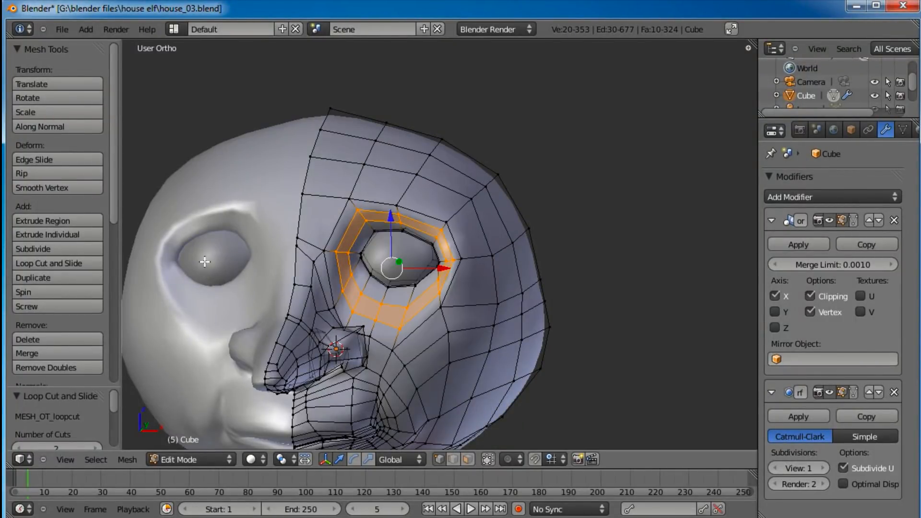
{"action": "right_click", "coordinate": [418, 212], "text": "alt+shift"}
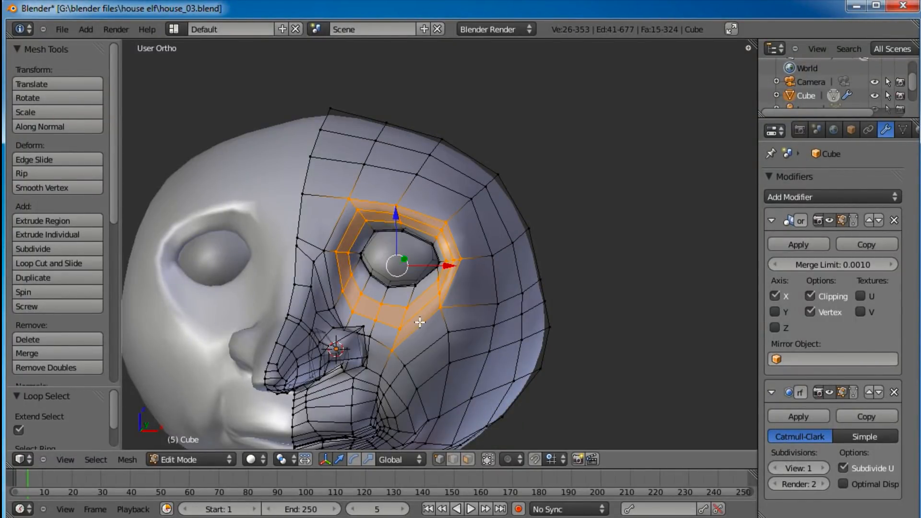
{"action": "right_click", "coordinate": [330, 271], "text": "alt+shift"}
{"action": "key", "text": "w"}
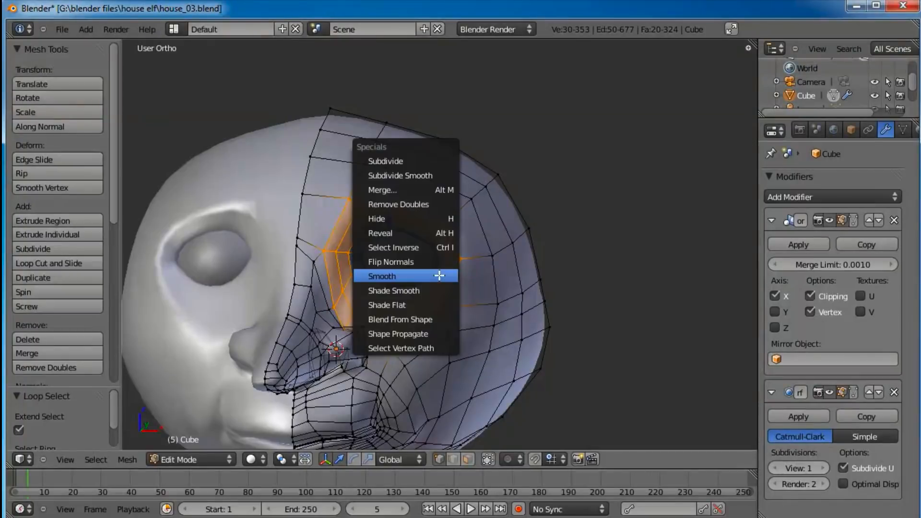
{"action": "left_click", "coordinate": [439, 276]}
{"action": "key", "text": "w"}
{"action": "left_click", "coordinate": [440, 276]}
{"action": "key", "text": "w"}
{"action": "left_click", "coordinate": [440, 276]}
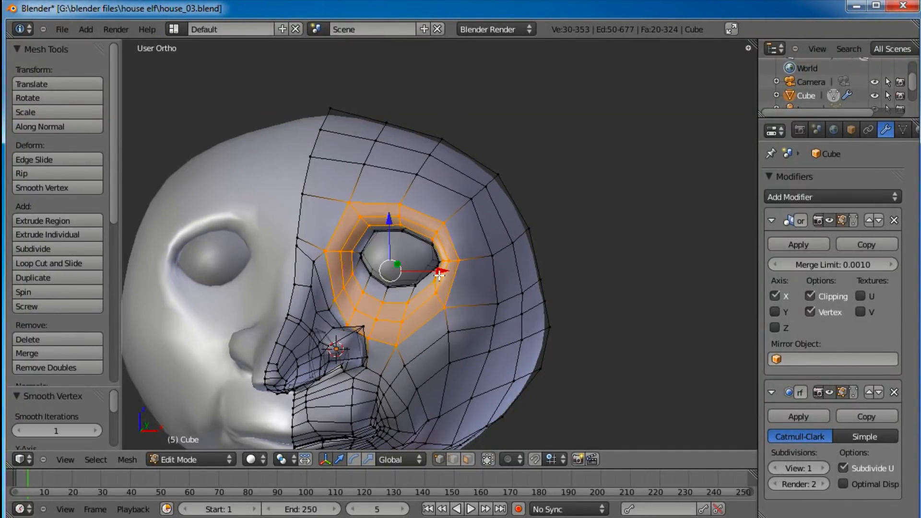
Step: In right view, select three vertices on the outer loop above the eye and move them up and about 0.04 along Y
{"action": "middle_click_drag", "start_coordinate": [439, 276], "coordinate": [430, 336]}
{"action": "scroll", "coordinate": [429, 335], "scroll_direction": "up", "scroll_amount": 2}
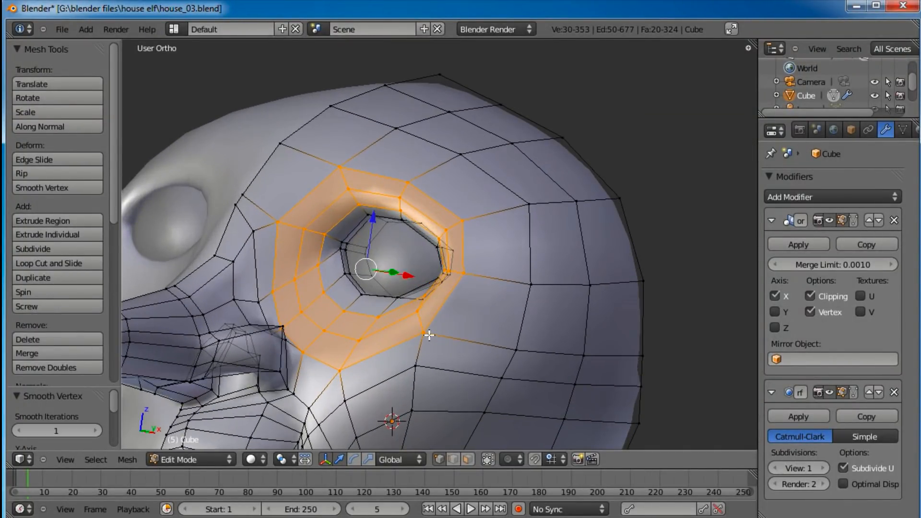
{"action": "key", "text": "KP_3"}
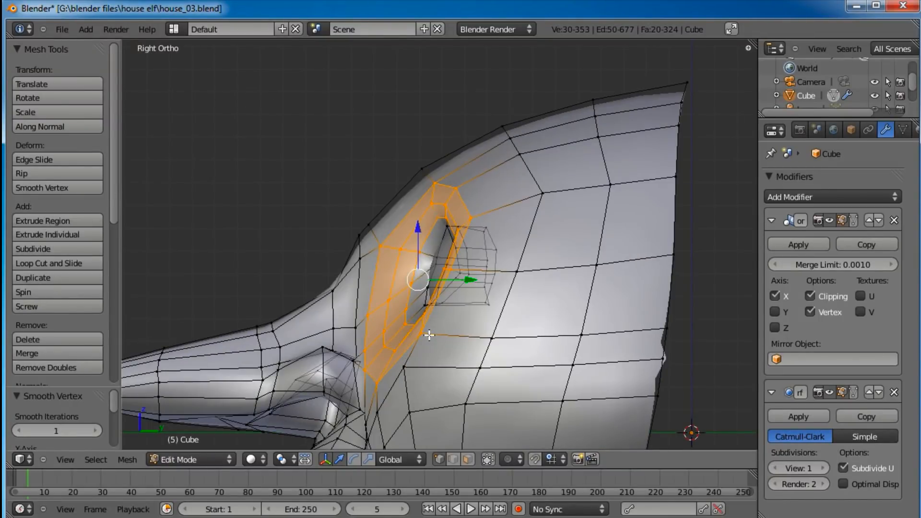
{"action": "scroll", "coordinate": [427, 328], "scroll_direction": "up", "scroll_amount": 2}
{"action": "middle_click_drag", "start_coordinate": [429, 329], "coordinate": [433, 317], "text": "shift"}
{"action": "right_click", "coordinate": [493, 201]}
{"action": "right_click", "coordinate": [469, 147], "text": "shift"}
{"action": "right_click", "coordinate": [445, 138], "text": "shift"}
{"action": "key", "text": "shift+g"}
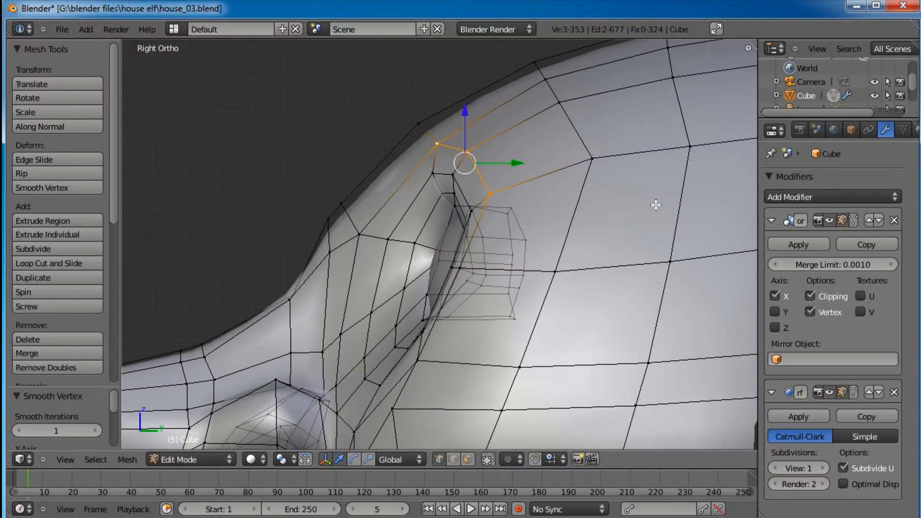
{"action": "key", "text": "g"}
{"action": "left_click", "coordinate": [657, 193]}
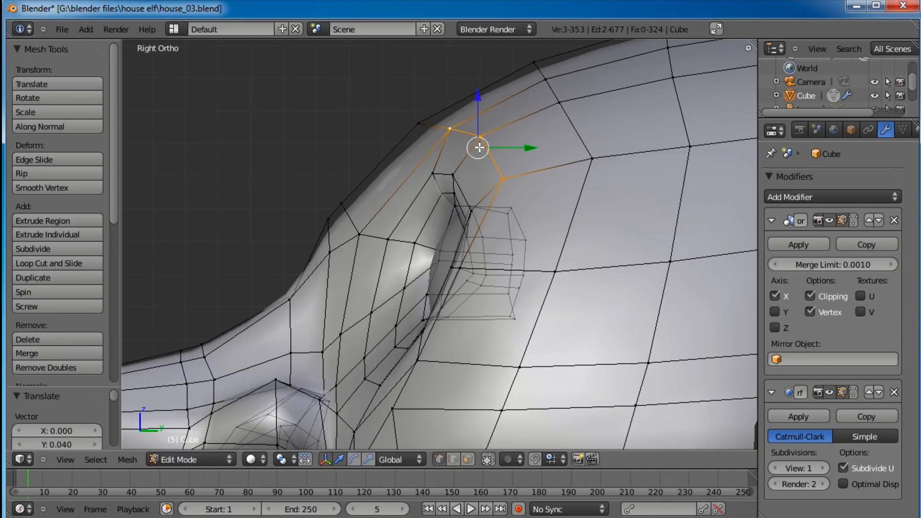
Step: Move a profile vertex on the lower brow back and up, and shift the socket's upper inner vertex about 0.015 along Y
{"action": "right_click", "coordinate": [342, 200]}
{"action": "key", "text": "g"}
{"action": "left_click", "coordinate": [369, 188]}
{"action": "right_click", "coordinate": [390, 239]}
{"action": "key", "text": "g"}
{"action": "left_click", "coordinate": [418, 243]}
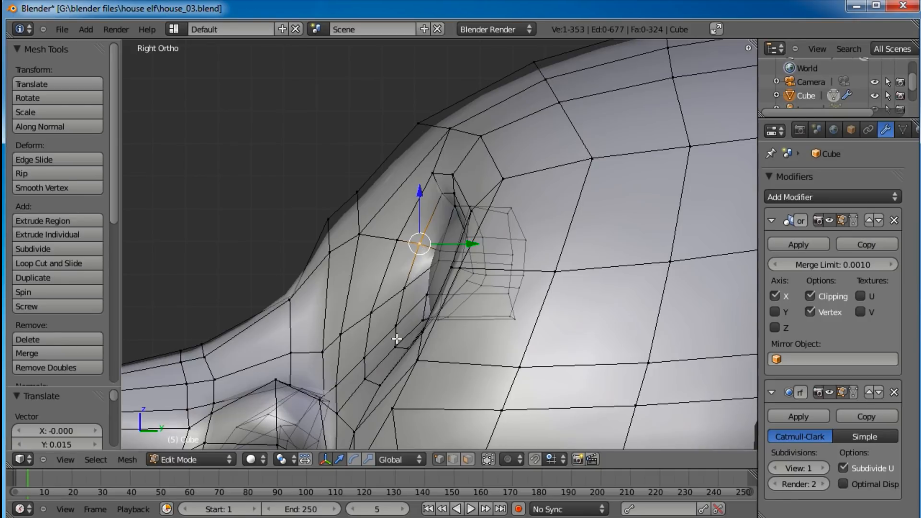
Step: Enable proportional editing and reshape the inner eye socket area, moving a vertex above the nose bridge about 0.042 along Y
{"action": "key", "text": "o"}
{"action": "key", "text": "g"}
{"action": "left_click", "coordinate": [438, 399]}
{"action": "right_click", "coordinate": [365, 323]}
{"action": "key", "text": "g"}
{"action": "left_click", "coordinate": [373, 313]}
{"action": "right_click", "coordinate": [329, 251]}
{"action": "key", "text": "g"}
{"action": "left_click", "coordinate": [344, 220]}
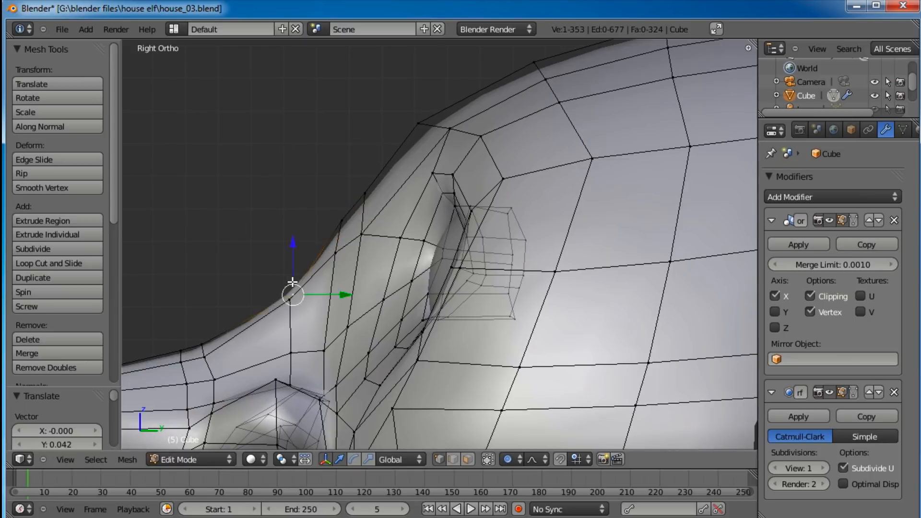
Step: Refine the nose bridge by nudging its profile vertex and moving the neighbouring vertex beside the brow back and up
{"action": "key", "text": "g"}
{"action": "scroll", "coordinate": [294, 271], "scroll_direction": "up", "scroll_amount": 3}
{"action": "left_click", "coordinate": [296, 299]}
{"action": "key", "text": "g"}
{"action": "left_click", "coordinate": [305, 302]}
{"action": "right_click", "coordinate": [336, 252]}
{"action": "key", "text": "g"}
{"action": "left_click", "coordinate": [365, 228]}
{"action": "key", "text": "g"}
{"action": "left_click", "coordinate": [378, 225]}
Step: Raise two vertices below the inner eye socket slightly, and lift a nearby cheek vertex beside the nose
{"action": "scroll", "coordinate": [374, 230], "scroll_direction": "down", "scroll_amount": 3}
{"action": "middle_click_drag", "start_coordinate": [365, 233], "coordinate": [403, 310]}
{"action": "right_click", "coordinate": [367, 330]}
{"action": "right_click", "coordinate": [395, 331], "text": "shift"}
{"action": "middle_click_drag", "start_coordinate": [472, 307], "coordinate": [417, 317]}
{"action": "key", "text": "g"}
{"action": "left_click", "coordinate": [418, 308]}
{"action": "right_click", "coordinate": [388, 347]}
{"action": "key", "text": "g"}
{"action": "left_click", "coordinate": [386, 334]}
Step: Adjust the cheek vertex directly below the eye socket with a few small proportional moves
{"action": "right_click", "coordinate": [425, 343]}
{"action": "key", "text": "g"}
{"action": "left_click", "coordinate": [431, 342]}
{"action": "key", "text": "g"}
{"action": "left_click", "coordinate": [428, 341]}
{"action": "key", "text": "g"}
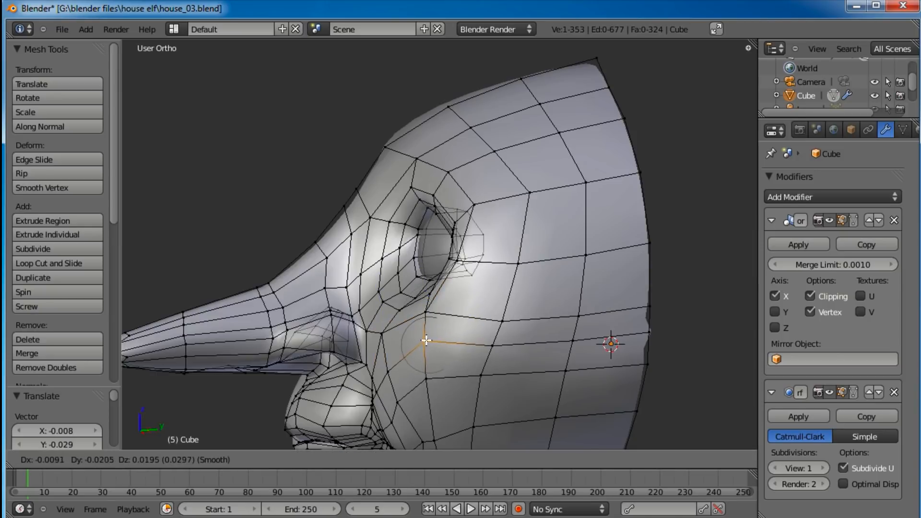
{"action": "left_click", "coordinate": [426, 340]}
Step: Move the selected vertices at the outer corner of the eye along Y, and about 0.023 along X
{"action": "middle_click_drag", "start_coordinate": [432, 331], "coordinate": [482, 417]}
{"action": "scroll", "coordinate": [501, 278], "scroll_direction": "up", "scroll_amount": 2}
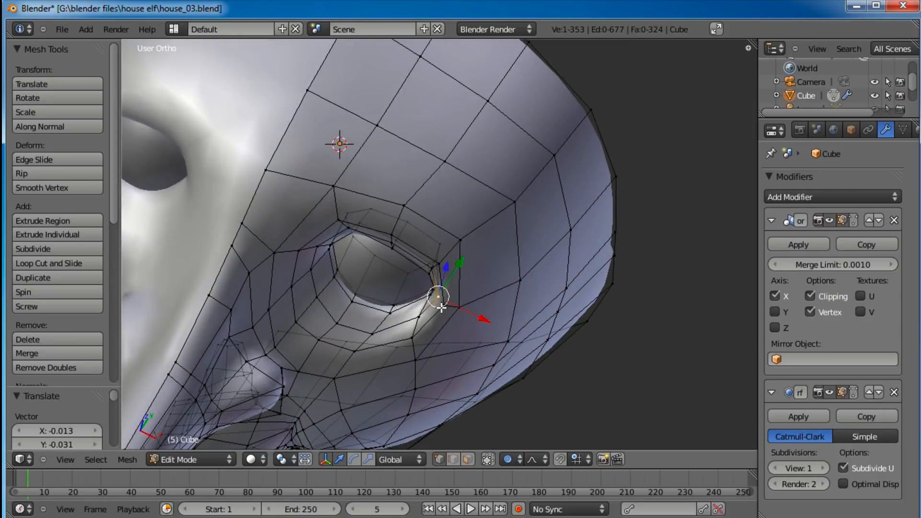
{"action": "middle_click_drag", "start_coordinate": [465, 383], "coordinate": [426, 334]}
{"action": "key", "text": "g"}
{"action": "key", "text": "y"}
{"action": "left_click", "coordinate": [522, 270]}
{"action": "key", "text": "g"}
{"action": "key", "text": "x"}
{"action": "left_click", "coordinate": [529, 304]}
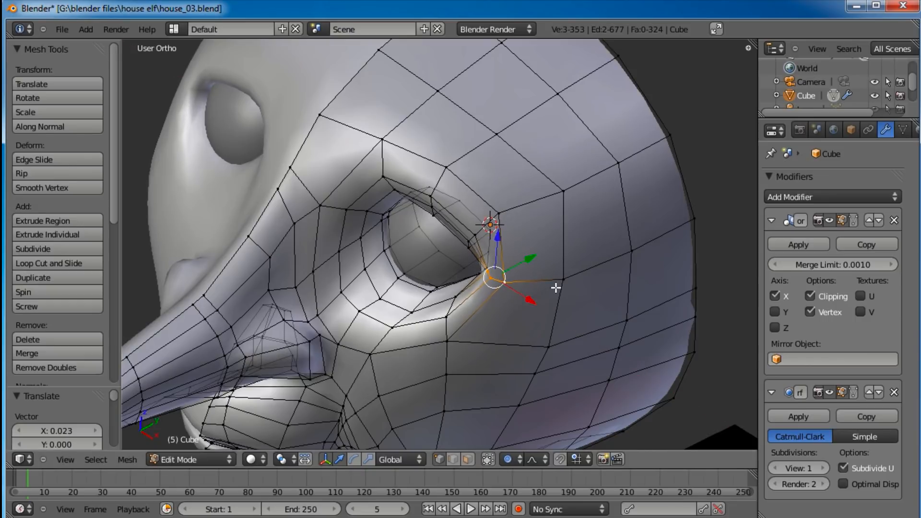
Step: Smooth the selected outer eye corner vertices once
{"action": "key", "text": "s"}
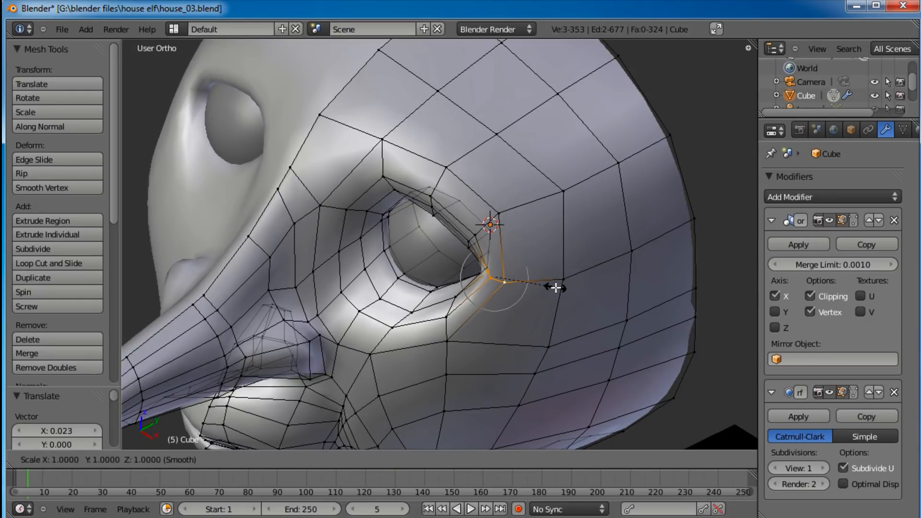
{"action": "right_click", "coordinate": [555, 284]}
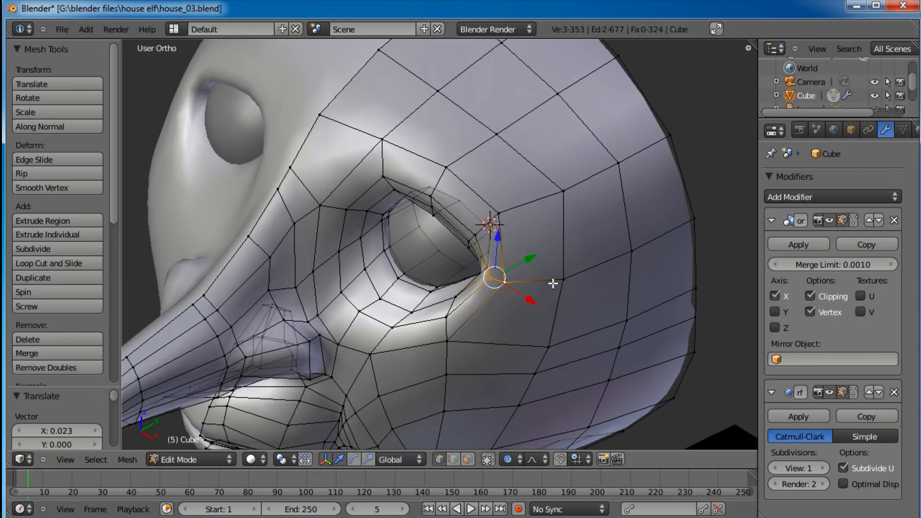
{"action": "key", "text": "w"}
{"action": "left_click", "coordinate": [552, 284]}
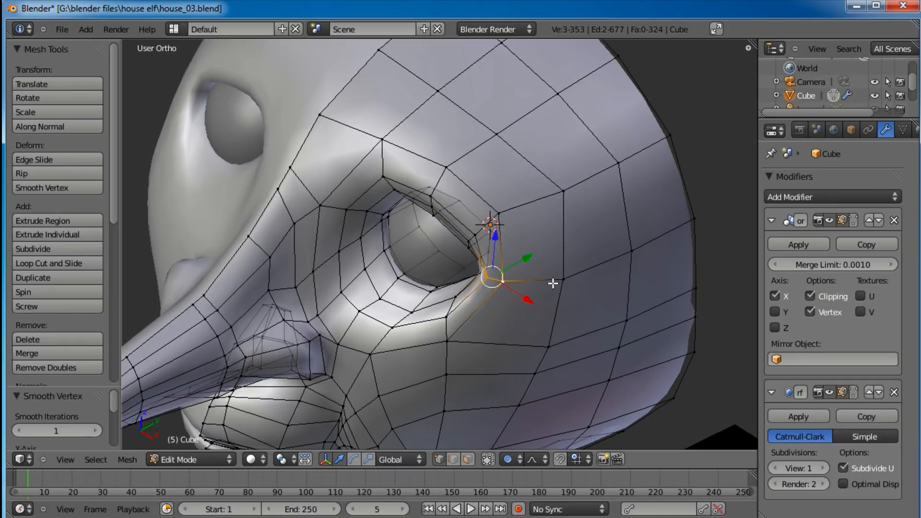
Step: Rotate the selected outer eye corner vertices and reposition them beside the eyeball
{"action": "middle_click_drag", "start_coordinate": [427, 330], "coordinate": [551, 329]}
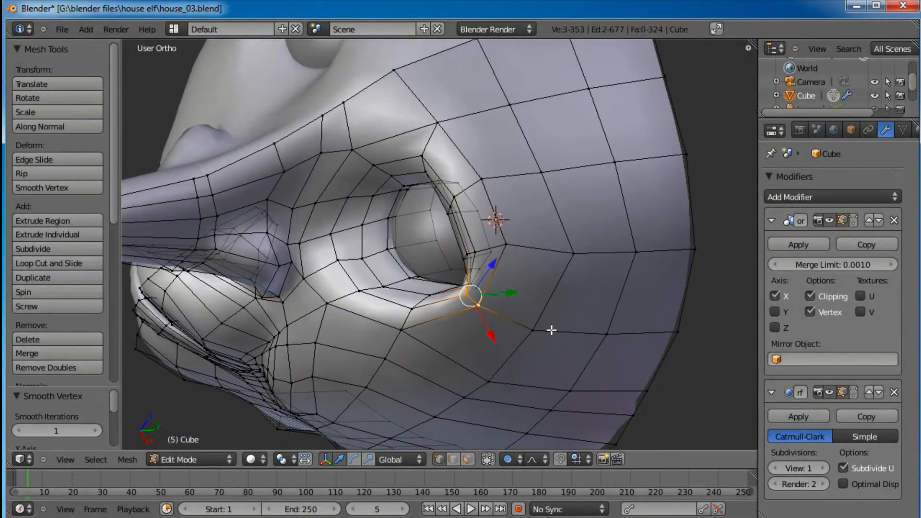
{"action": "key", "text": "s"}
{"action": "key", "text": "r"}
{"action": "left_click", "coordinate": [541, 302]}
{"action": "key", "text": "g"}
{"action": "left_click", "coordinate": [532, 315]}
Step: Move the vertex just outside the outer eye corner about 0.069 along X and 0.033 along Y
{"action": "middle_click_drag", "start_coordinate": [423, 322], "coordinate": [455, 274]}
{"action": "right_click", "coordinate": [502, 304]}
{"action": "key", "text": "g"}
{"action": "left_click", "coordinate": [521, 326]}
{"action": "scroll", "coordinate": [470, 312], "scroll_direction": "down", "scroll_amount": 3}
{"action": "scroll", "coordinate": [455, 274], "scroll_direction": "up", "scroll_amount": 4}
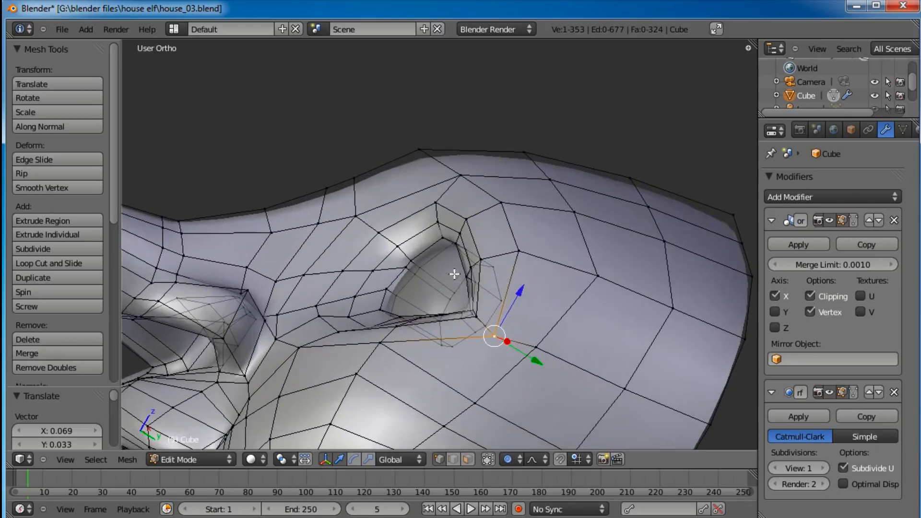
Step: Reposition the outer brow vertex above the eye socket with two proportional moves
{"action": "right_click", "coordinate": [501, 204]}
{"action": "key", "text": "g"}
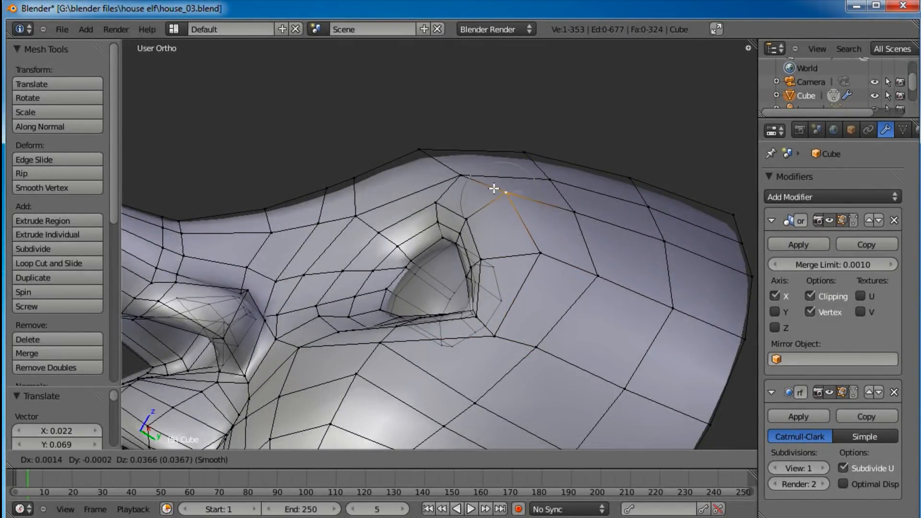
{"action": "left_click", "coordinate": [493, 180]}
{"action": "key", "text": "g"}
{"action": "left_click", "coordinate": [506, 211]}
Step: Move the upper outer socket rim vertex about 0.008 along X and 0.020 along Y, and pull the rim vertex below it outward
{"action": "right_click", "coordinate": [466, 220]}
{"action": "key", "text": "g"}
{"action": "left_click", "coordinate": [474, 217]}
{"action": "scroll", "coordinate": [474, 217], "scroll_direction": "up", "scroll_amount": 1}
{"action": "key", "text": "g"}
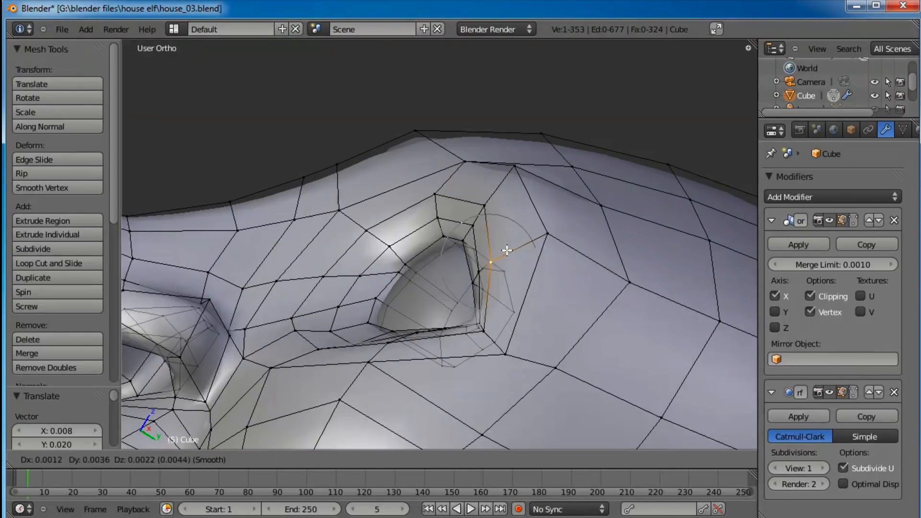
{"action": "left_click", "coordinate": [525, 245]}
Step: Select three vertices below the outer corner of the eye socket and move them outward
{"action": "scroll", "coordinate": [525, 246], "scroll_direction": "down", "scroll_amount": 2}
{"action": "middle_click_drag", "start_coordinate": [526, 245], "coordinate": [510, 296]}
{"action": "key", "text": "g"}
{"action": "right_click", "coordinate": [518, 296]}
{"action": "scroll", "coordinate": [498, 307], "scroll_direction": "up", "scroll_amount": 5}
{"action": "mouse_move", "coordinate": [475, 306]}
{"action": "middle_mouse_down"}
{"action": "mouse_move", "coordinate": [566, 269]}
{"action": "mouse_move", "coordinate": [533, 286]}
{"action": "mouse_move", "coordinate": [515, 326]}
{"action": "mouse_move", "coordinate": [483, 298]}
{"action": "middle_mouse_up"}
{"action": "right_click", "coordinate": [442, 297]}
{"action": "right_click", "coordinate": [435, 319], "text": "shift"}
{"action": "right_click", "coordinate": [441, 346], "text": "shift"}
{"action": "key", "text": "g"}
{"action": "left_click", "coordinate": [479, 339]}
Step: Move the outer cheek vertex about 0.071 along X and 0.025 along Y, and shift the lower lid's outer vertex about -0.016 along X
{"action": "right_click", "coordinate": [462, 396]}
{"action": "key", "text": "g"}
{"action": "left_click", "coordinate": [486, 410]}
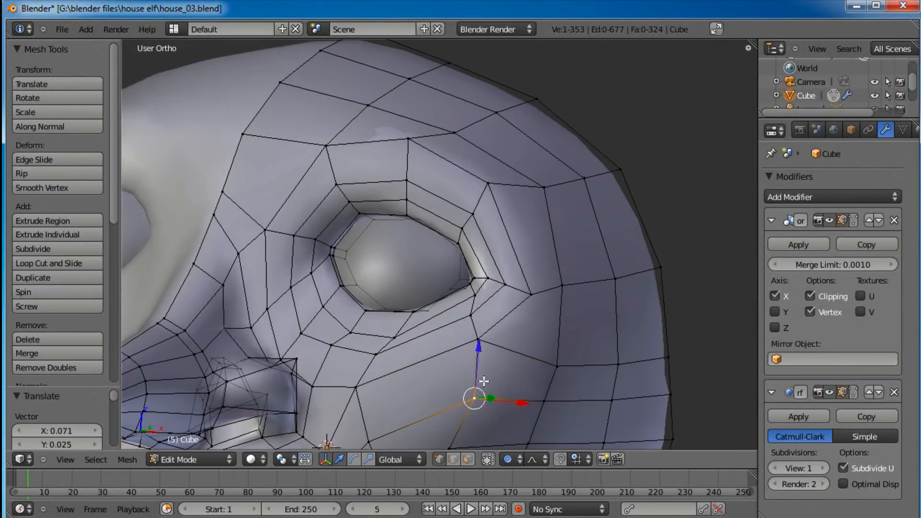
{"action": "key", "text": "g"}
{"action": "left_click", "coordinate": [487, 317]}
{"action": "right_click", "coordinate": [475, 294]}
{"action": "key", "text": "g"}
{"action": "left_click", "coordinate": [471, 297]}
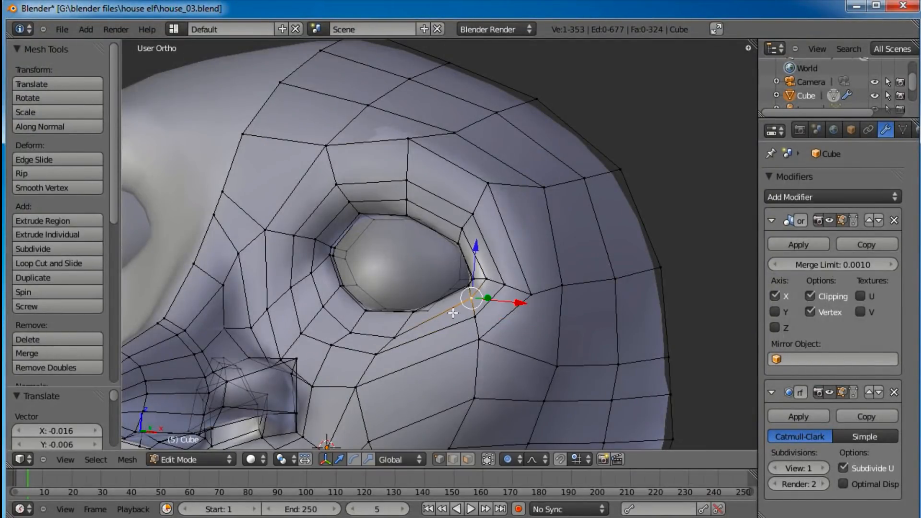
Step: Select two vertices below the eye on the lower socket loops and move them outward
{"action": "right_click", "coordinate": [376, 361]}
{"action": "scroll", "coordinate": [376, 364], "scroll_direction": "down", "scroll_amount": 1}
{"action": "mouse_move", "coordinate": [375, 374]}
{"action": "middle_mouse_down"}
{"action": "mouse_move", "coordinate": [368, 376]}
{"action": "mouse_move", "coordinate": [386, 364]}
{"action": "middle_mouse_up"}
{"action": "right_click", "coordinate": [384, 364], "text": "shift"}
{"action": "key", "text": "shift+g"}
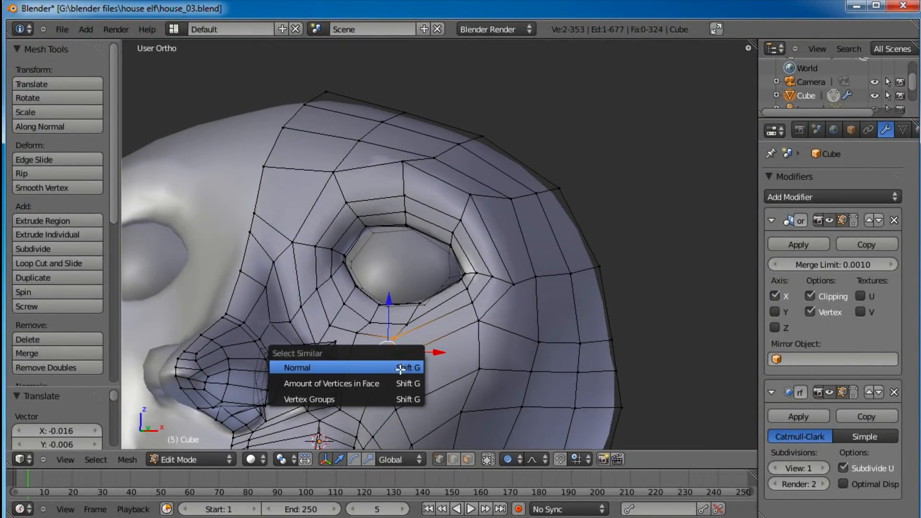
{"action": "key", "text": "g"}
{"action": "left_click", "coordinate": [477, 358]}
Step: Move the cheek vertex under the eye about 0.083 along X and 0.019 along Y, and shift the vertex below it outward
{"action": "right_click", "coordinate": [405, 403]}
{"action": "key", "text": "g"}
{"action": "left_click", "coordinate": [434, 399]}
{"action": "key", "text": "g"}
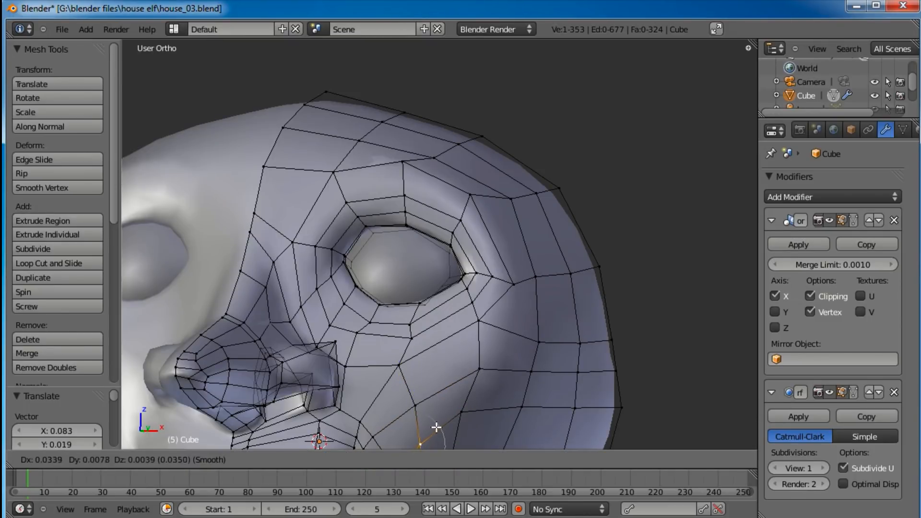
{"action": "left_click", "coordinate": [437, 426]}
Step: Adjust the lower socket loops, shifting a vertex beneath the eye about -0.010 along X and -0.003 along Y
{"action": "scroll", "coordinate": [427, 359], "scroll_direction": "down", "scroll_amount": 2}
{"action": "middle_click_drag", "start_coordinate": [431, 283], "coordinate": [430, 367]}
{"action": "scroll", "coordinate": [428, 350], "scroll_direction": "up", "scroll_amount": 4}
{"action": "mouse_move", "coordinate": [427, 334]}
{"action": "middle_mouse_down"}
{"action": "mouse_move", "coordinate": [436, 350]}
{"action": "mouse_move", "coordinate": [411, 340]}
{"action": "middle_mouse_up"}
{"action": "right_click", "coordinate": [406, 341]}
{"action": "key", "text": "g"}
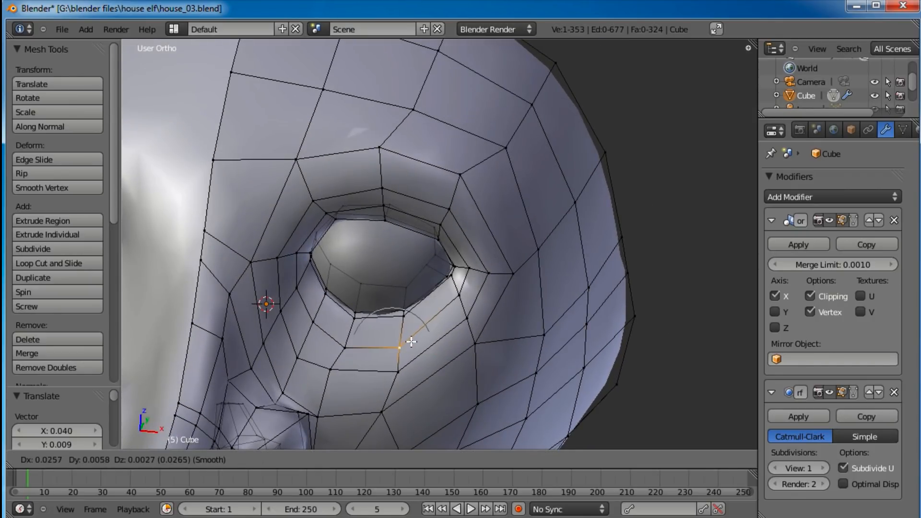
{"action": "left_click", "coordinate": [407, 343]}
Step: Move the upper cheek vertex below the socket loops about 0.071 along X and 0.007 along Y
{"action": "right_click", "coordinate": [388, 408]}
{"action": "key", "text": "g"}
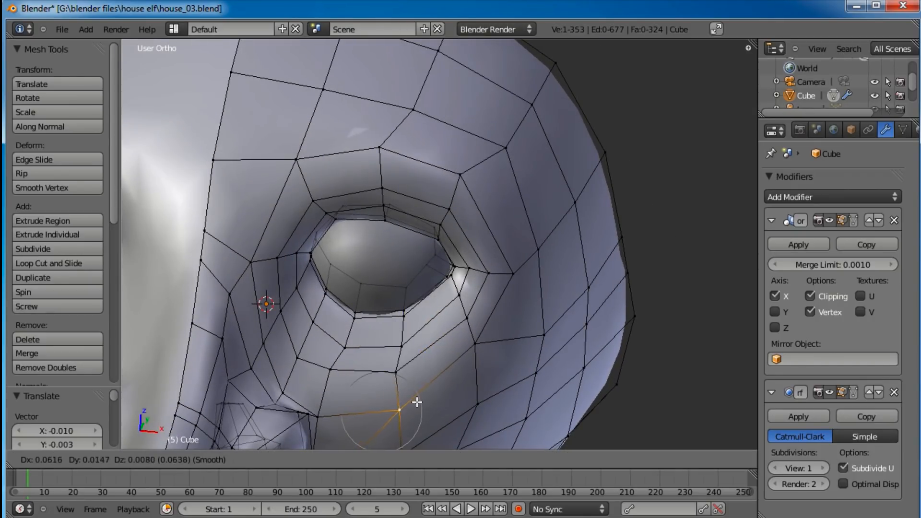
{"action": "left_click", "coordinate": [417, 402]}
{"action": "scroll", "coordinate": [417, 402], "scroll_direction": "down", "scroll_amount": 5}
{"action": "middle_click_drag", "start_coordinate": [422, 384], "coordinate": [437, 364]}
{"action": "scroll", "coordinate": [446, 354], "scroll_direction": "up", "scroll_amount": 5}
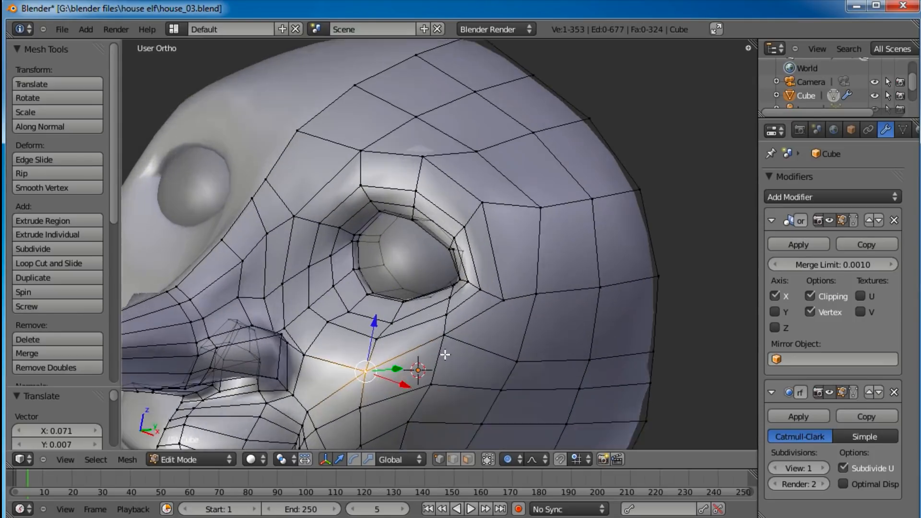
Step: Lower the vertex beneath the outer part of the eye socket and nudge the vertex outside the outer corner
{"action": "scroll", "coordinate": [445, 354], "scroll_direction": "up", "scroll_amount": 1}
{"action": "right_click", "coordinate": [445, 355]}
{"action": "key", "text": "g"}
{"action": "left_click", "coordinate": [451, 372]}
{"action": "right_click", "coordinate": [520, 318]}
{"action": "key", "text": "g"}
{"action": "left_click", "coordinate": [523, 324]}
Step: Move the vertex high on the forehead about -0.077 along X and -0.048 along Y
{"action": "scroll", "coordinate": [421, 207], "scroll_direction": "down", "scroll_amount": 2}
{"action": "key", "text": "g"}
{"action": "left_click", "coordinate": [395, 176]}
{"action": "middle_click_drag", "start_coordinate": [497, 225], "coordinate": [483, 308]}
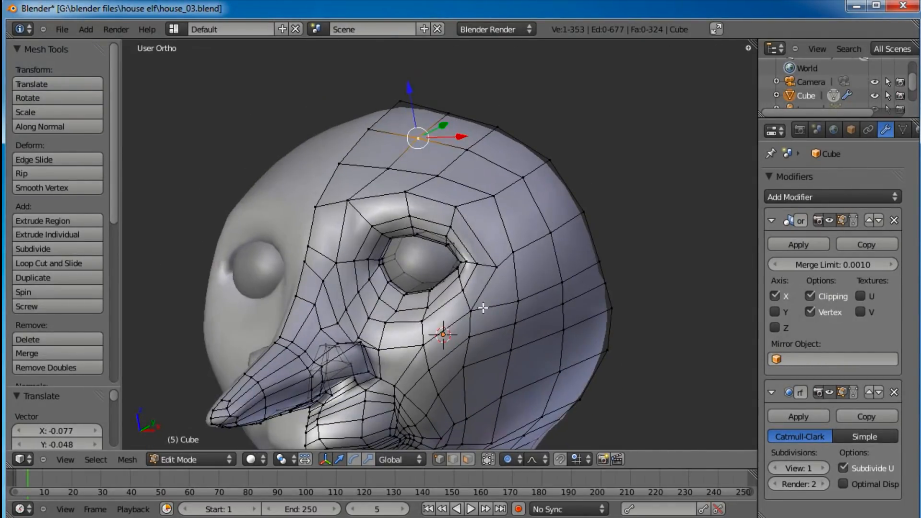
Step: Switch to face selection and select the six brow faces curving over the eye
{"action": "left_click", "coordinate": [467, 459]}
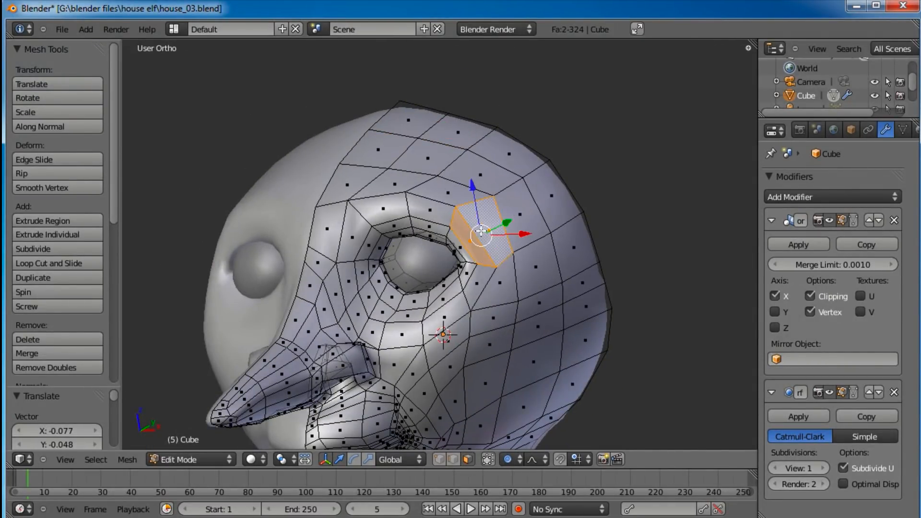
{"action": "left_click", "coordinate": [353, 262]}
{"action": "middle_click_drag", "start_coordinate": [353, 261], "coordinate": [477, 293]}
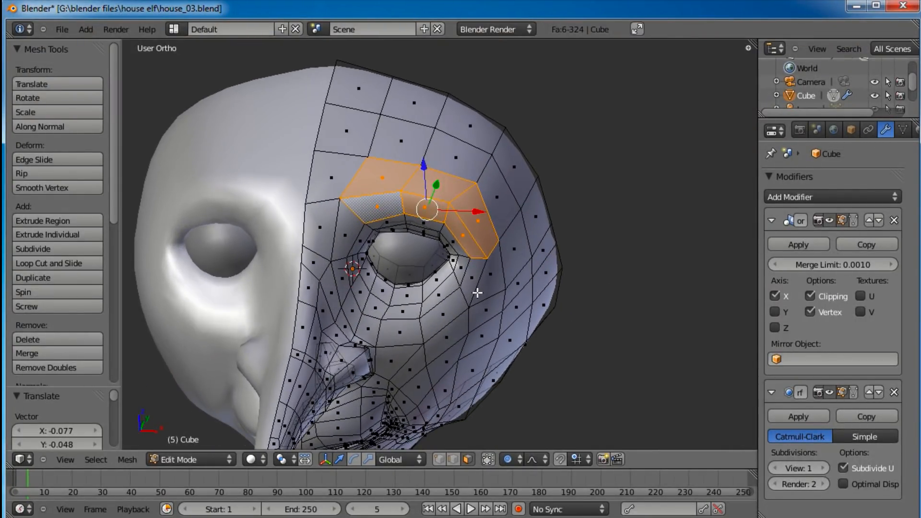
{"action": "middle_click_drag", "start_coordinate": [446, 331], "coordinate": [586, 268]}
Step: Extrude the selected brow faces and offset them along their normals by about 0.064 with Shrink/Fatten
{"action": "key", "text": "e"}
{"action": "left_click", "coordinate": [484, 261]}
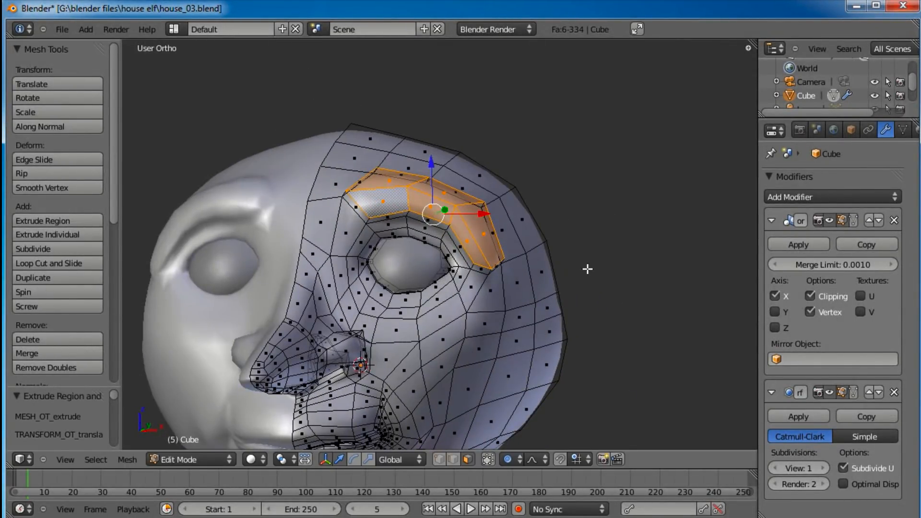
{"action": "key", "text": "alt+s"}
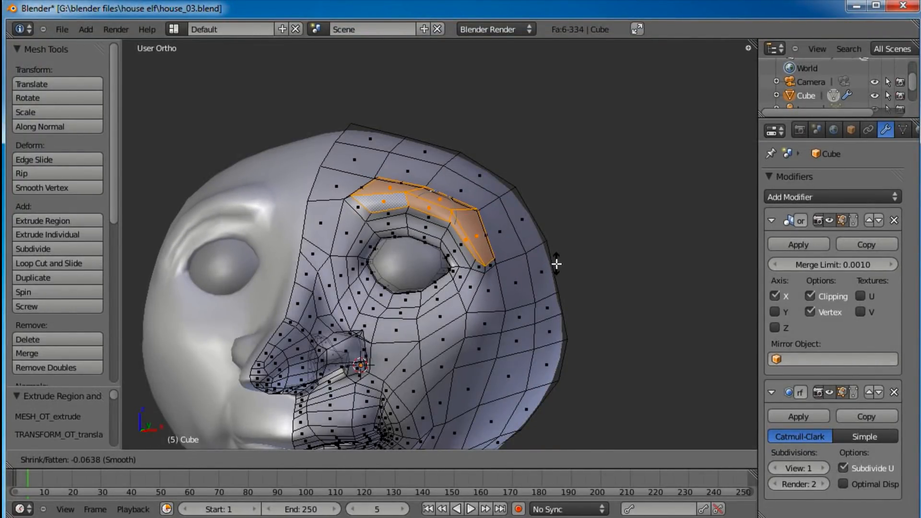
{"action": "left_click", "coordinate": [557, 264]}
Step: Switch to vertex selection and move the middle vertex of the upper eyelid fold below the brow down
{"action": "middle_click_drag", "start_coordinate": [556, 264], "coordinate": [435, 310]}
{"action": "scroll", "coordinate": [437, 312], "scroll_direction": "up", "scroll_amount": 3}
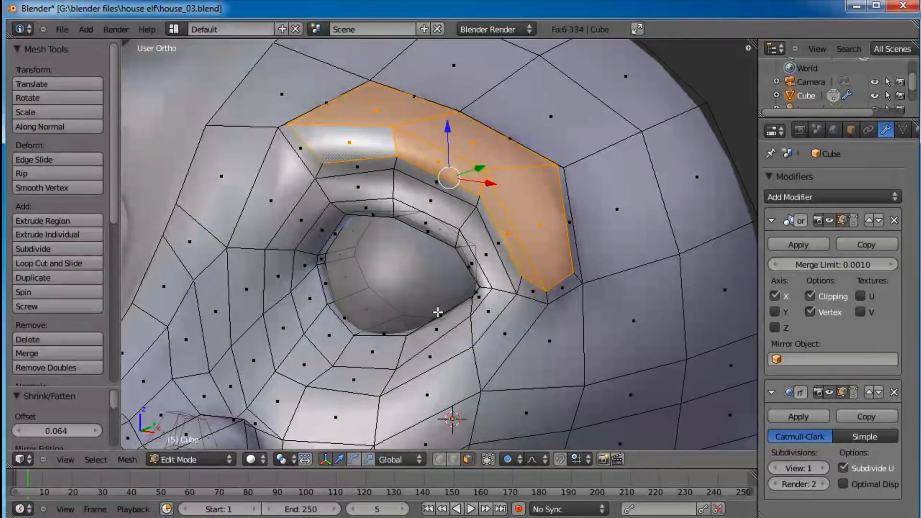
{"action": "left_click", "coordinate": [439, 460]}
{"action": "right_click", "coordinate": [407, 188]}
{"action": "key", "text": "g"}
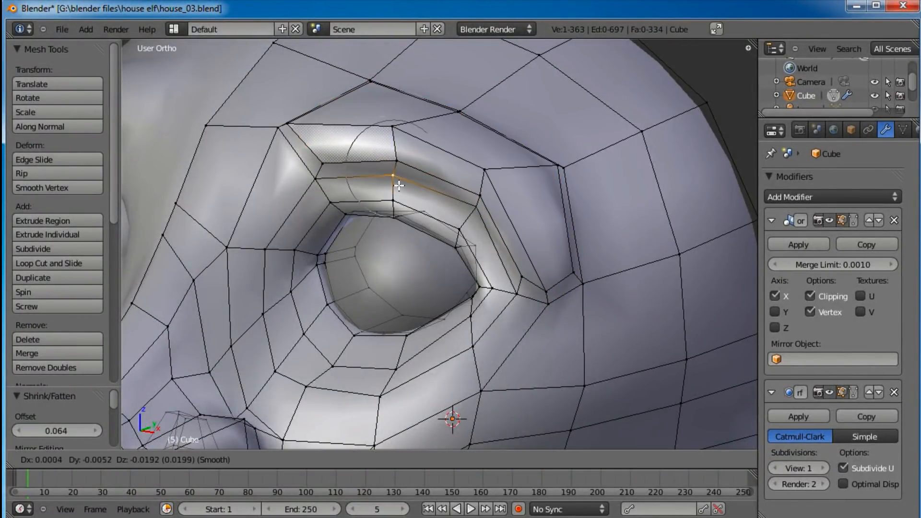
{"action": "left_click", "coordinate": [488, 209]}
Step: Move the upper eyelid fold's outer vertex about -0.016 along X and -0.017 along Y, and pull the outer-corner vertex toward the eye
{"action": "right_click", "coordinate": [482, 207]}
{"action": "key", "text": "g"}
{"action": "left_click", "coordinate": [472, 217]}
{"action": "right_click", "coordinate": [512, 280]}
{"action": "key", "text": "g"}
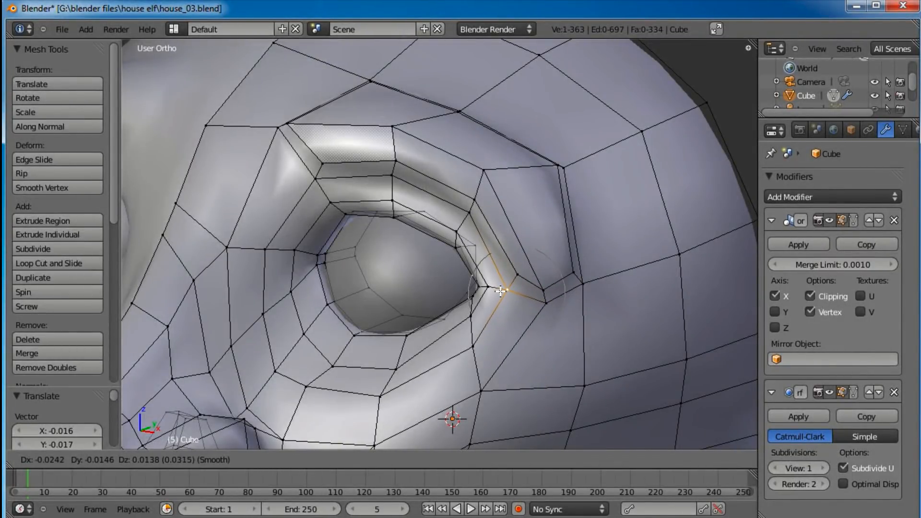
{"action": "left_click", "coordinate": [459, 288]}
Step: Reposition the outer vertex below the eye, and move the vertex beneath the eye's middle about 0.054 along X and 0.023 along Y
{"action": "middle_click_drag", "start_coordinate": [412, 275], "coordinate": [511, 350]}
{"action": "right_click", "coordinate": [489, 385]}
{"action": "key", "text": "g"}
{"action": "left_click", "coordinate": [515, 374]}
{"action": "key", "text": "g"}
{"action": "left_click", "coordinate": [485, 357]}
{"action": "right_click", "coordinate": [398, 398]}
{"action": "key", "text": "g"}
{"action": "left_click", "coordinate": [418, 403]}
Step: Add a single loop cut around the eyelid, between the eye opening's rim and the next edge loop
{"action": "middle_click_drag", "start_coordinate": [418, 343], "coordinate": [492, 270], "text": "shift"}
{"action": "scroll", "coordinate": [481, 295], "scroll_direction": "up", "scroll_amount": 2}
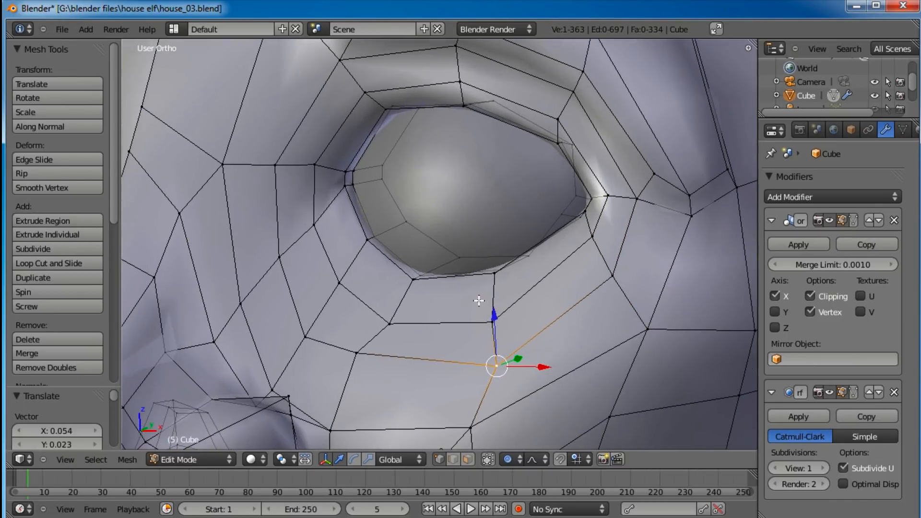
{"action": "key", "text": "ctrl+r"}
{"action": "left_click", "coordinate": [405, 309]}
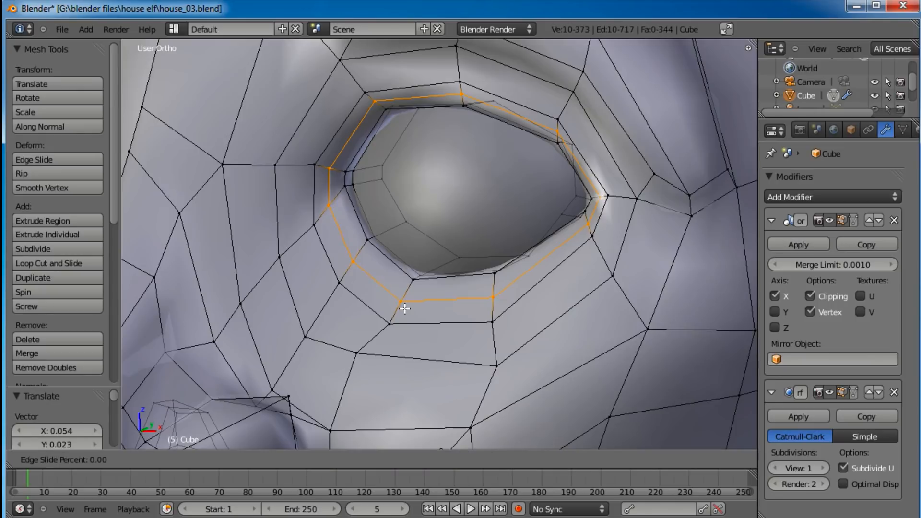
{"action": "left_click", "coordinate": [403, 309]}
Step: Disable proportional editing and move the lower eyelid vertex just outside the new loop about -0.002 along X and 0.027 along Y
{"action": "middle_click_drag", "start_coordinate": [403, 308], "coordinate": [398, 282]}
{"action": "right_click", "coordinate": [396, 279]}
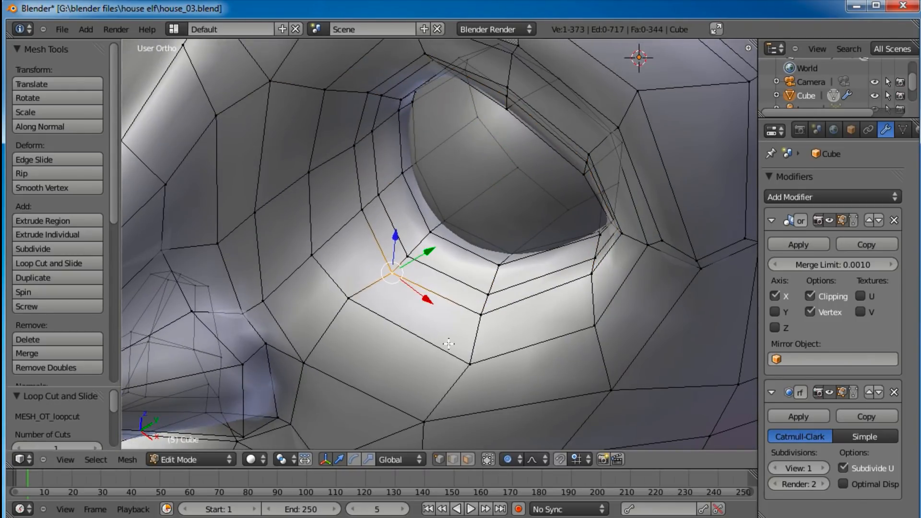
{"action": "key", "text": "o"}
{"action": "scroll", "coordinate": [500, 340], "scroll_direction": "up", "scroll_amount": 4}
{"action": "middle_click_drag", "start_coordinate": [512, 341], "coordinate": [483, 366]}
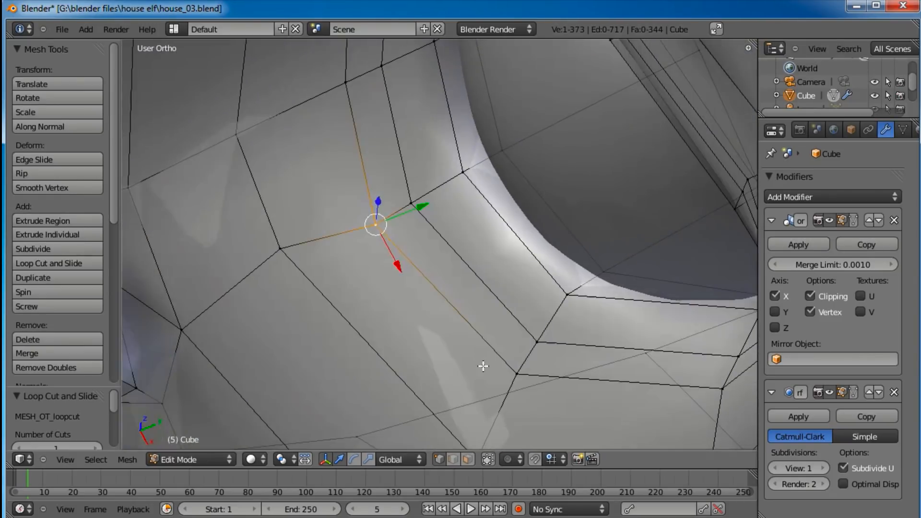
{"action": "key", "text": "g"}
{"action": "left_click", "coordinate": [474, 243]}
Step: Push the next lower eyelid vertex back, and move its neighbour about 0.001 along X and 0.029 along Y
{"action": "right_click", "coordinate": [516, 374]}
{"action": "middle_click_drag", "start_coordinate": [568, 405], "coordinate": [526, 302]}
{"action": "key", "text": "g"}
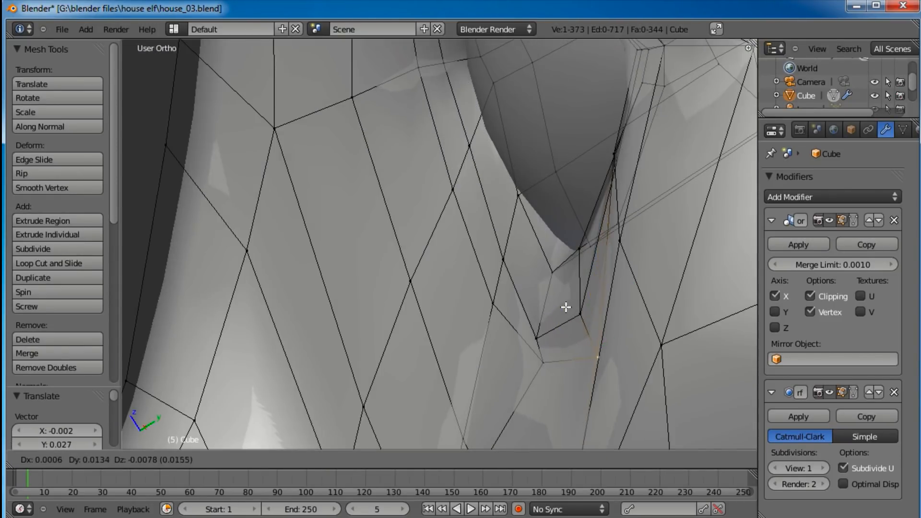
{"action": "left_click", "coordinate": [577, 304]}
{"action": "right_click", "coordinate": [494, 303]}
{"action": "key", "text": "g"}
{"action": "left_click", "coordinate": [525, 308]}
Step: Readjust the selected lower eyelid vertex and reposition another vertex beside it to smooth the lid's crease
{"action": "middle_click_drag", "start_coordinate": [485, 267], "coordinate": [525, 235]}
{"action": "scroll", "coordinate": [525, 234], "scroll_direction": "down", "scroll_amount": 6}
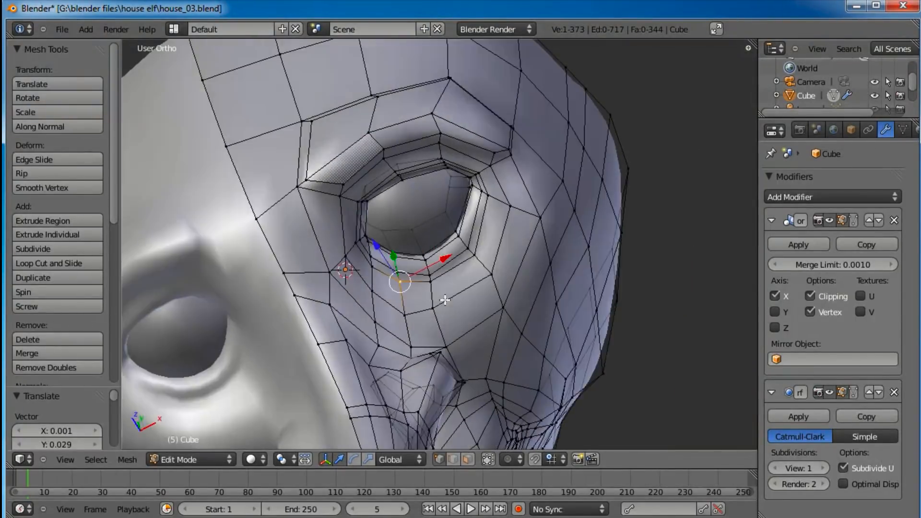
{"action": "middle_click_drag", "start_coordinate": [446, 300], "coordinate": [434, 363]}
{"action": "scroll", "coordinate": [434, 363], "scroll_direction": "up", "scroll_amount": 4}
{"action": "key", "text": "g"}
{"action": "left_click", "coordinate": [305, 323]}
{"action": "middle_click_drag", "start_coordinate": [533, 154], "coordinate": [550, 175]}
{"action": "middle_click_drag", "start_coordinate": [560, 144], "coordinate": [499, 243], "text": "shift"}
{"action": "right_click", "coordinate": [424, 300]}
{"action": "middle_click_drag", "start_coordinate": [425, 300], "coordinate": [376, 358]}
{"action": "key", "text": "g"}
{"action": "left_click", "coordinate": [469, 322]}
Step: Reposition two vertices around the lower eyelid, moving the one below the inner corner about -0.012 along X and -0.013 along Y
{"action": "middle_click_drag", "start_coordinate": [361, 306], "coordinate": [598, 275], "text": "shift"}
{"action": "scroll", "coordinate": [498, 261], "scroll_direction": "down", "scroll_amount": 3}
{"action": "middle_click_drag", "start_coordinate": [498, 261], "coordinate": [476, 282]}
{"action": "right_click", "coordinate": [497, 290]}
{"action": "key", "text": "g"}
{"action": "left_click", "coordinate": [488, 286]}
{"action": "right_click", "coordinate": [456, 283]}
{"action": "key", "text": "g"}
{"action": "left_click", "coordinate": [455, 280]}
Step: Leave the head mesh, select the eyeball sphere and enter its Edit Mode
{"action": "mouse_move", "coordinate": [456, 279]}
{"action": "middle_mouse_down"}
{"action": "mouse_move", "coordinate": [531, 238]}
{"action": "mouse_move", "coordinate": [451, 286]}
{"action": "middle_mouse_up"}
{"action": "scroll", "coordinate": [450, 288], "scroll_direction": "up", "scroll_amount": 3}
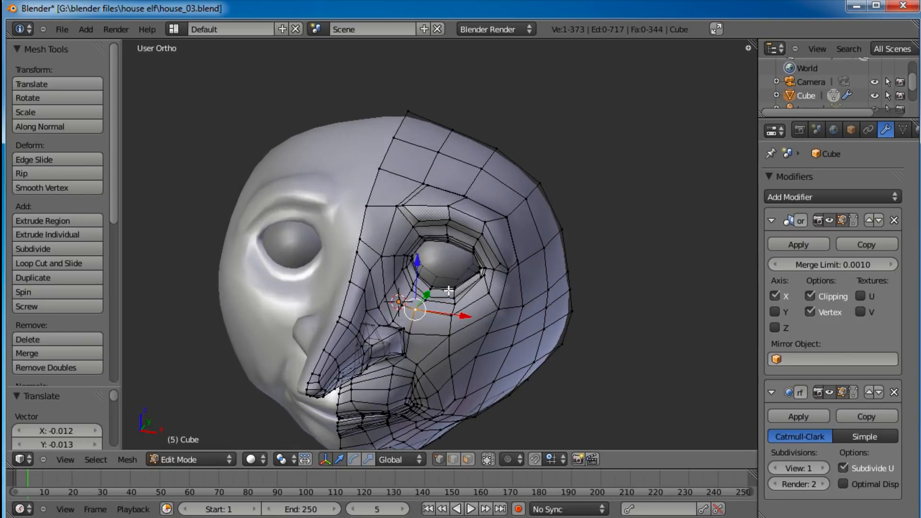
{"action": "scroll", "coordinate": [448, 291], "scroll_direction": "up", "scroll_amount": 3}
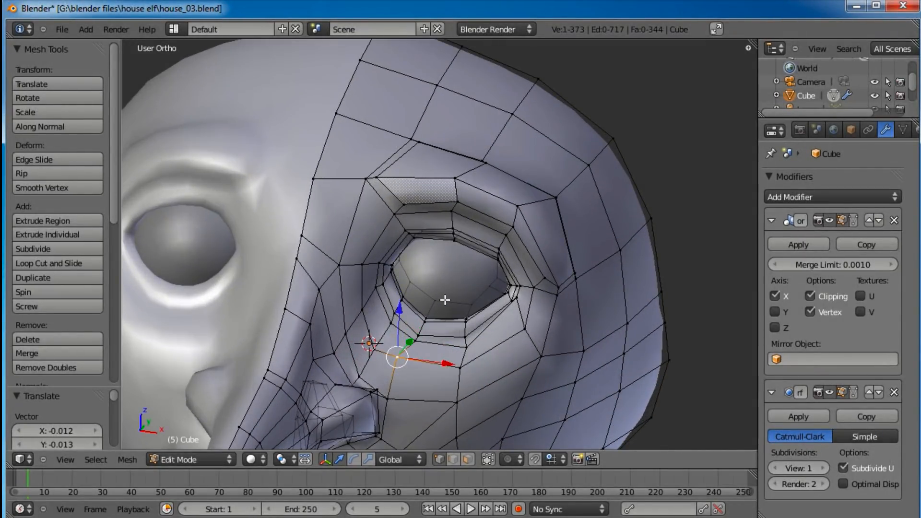
{"action": "key", "text": "a"}
{"action": "right_click", "coordinate": [440, 291]}
{"action": "key", "text": "Tab"}
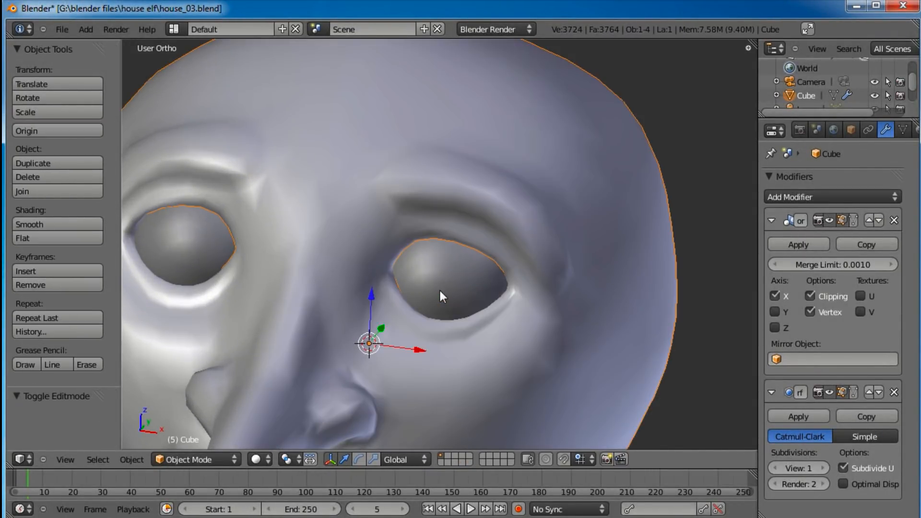
{"action": "key", "text": "Tab"}
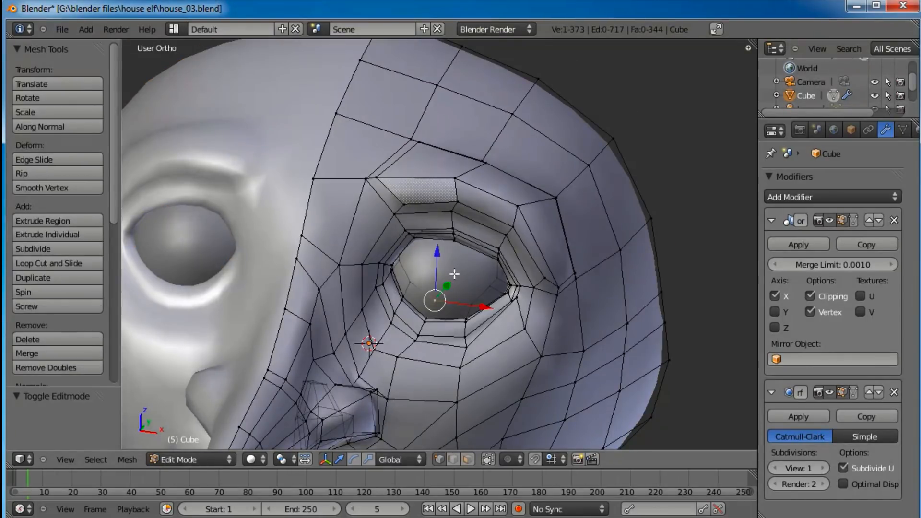
{"action": "key", "text": "Tab"}
{"action": "right_click", "coordinate": [456, 281]}
{"action": "key", "text": "Tab"}
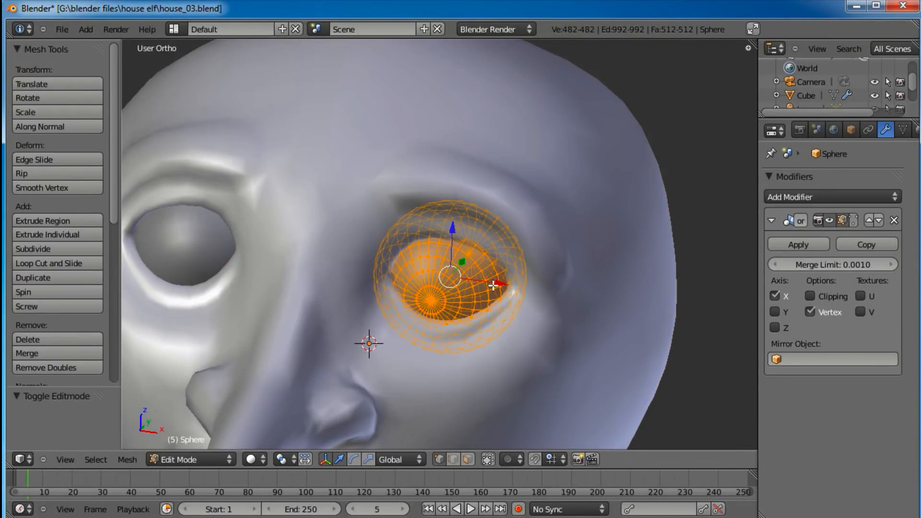
Step: Scale the eyeball up by about 1.308 and move it about 0.036 along Y
{"action": "key", "text": "s"}
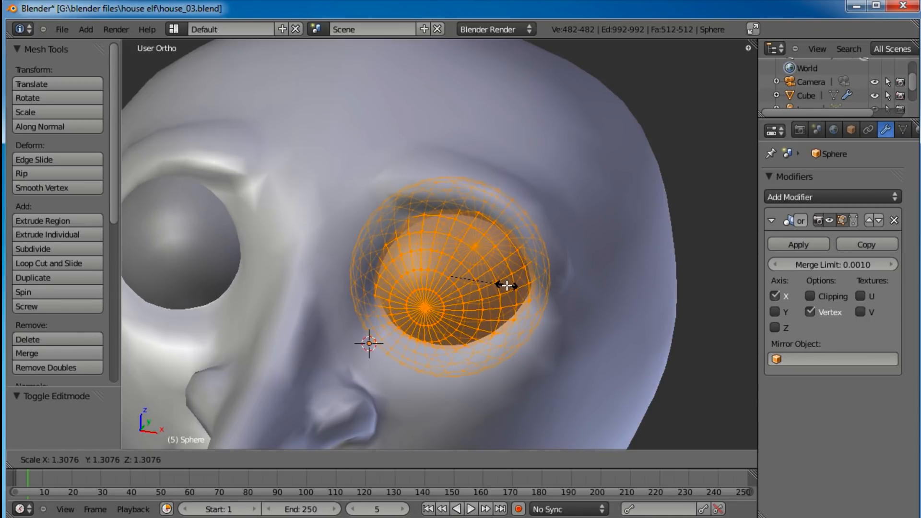
{"action": "left_click", "coordinate": [507, 285]}
{"action": "key", "text": "g"}
{"action": "key", "text": "y"}
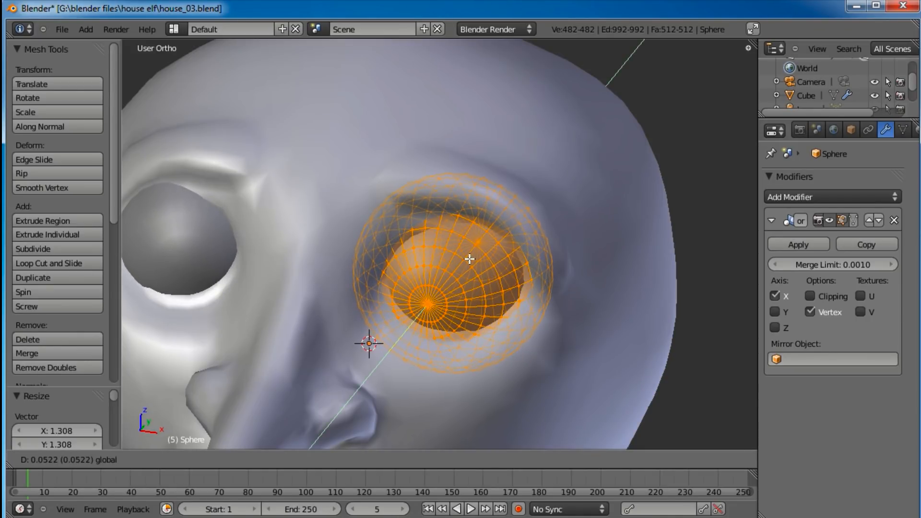
{"action": "left_click", "coordinate": [466, 260]}
Step: Shift the enlarged eyeball forward along the Y axis in the socket
{"action": "scroll", "coordinate": [380, 310], "scroll_direction": "down", "scroll_amount": 3}
{"action": "middle_click_drag", "start_coordinate": [380, 311], "coordinate": [494, 234]}
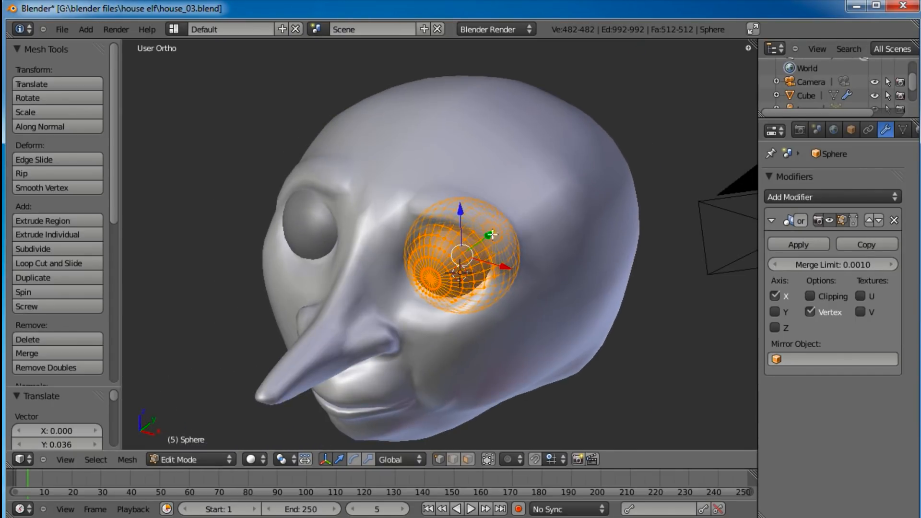
{"action": "key", "text": "g"}
{"action": "key", "text": "y"}
{"action": "left_click_drag", "start_coordinate": [488, 238], "coordinate": [459, 218]}
Step: Return to editing the head mesh and select the innermost edge loops lining the eye opening
{"action": "key", "text": "Tab"}
{"action": "right_click", "coordinate": [532, 277]}
{"action": "key", "text": "Tab"}
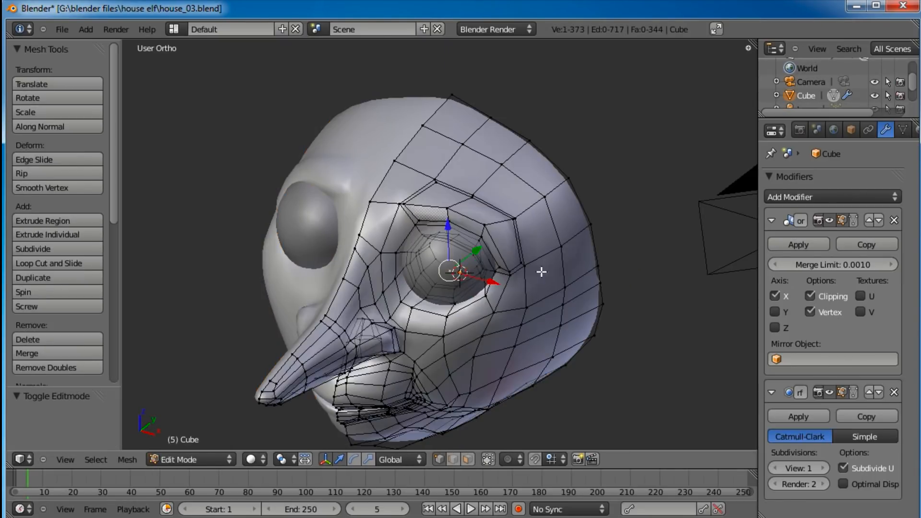
{"action": "scroll", "coordinate": [523, 274], "scroll_direction": "up", "scroll_amount": 4}
{"action": "right_click", "coordinate": [489, 261], "text": "alt"}
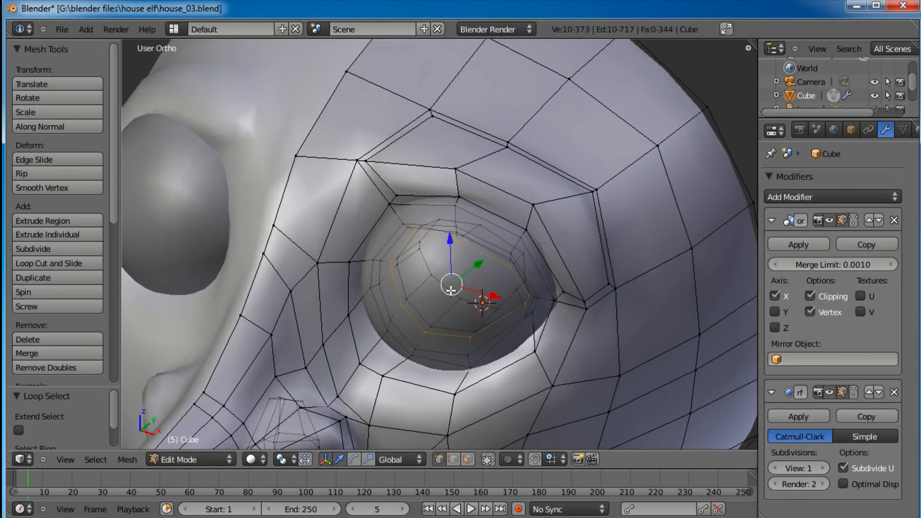
{"action": "middle_click_drag", "start_coordinate": [451, 290], "coordinate": [438, 308]}
{"action": "right_click", "coordinate": [436, 309], "text": "alt+shift"}
{"action": "scroll", "coordinate": [445, 303], "scroll_direction": "down", "scroll_amount": 4}
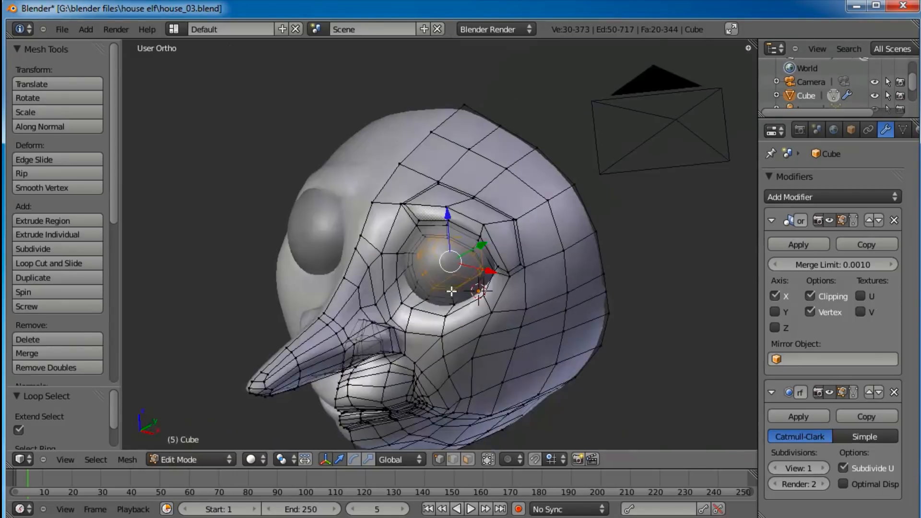
Step: Enable proportional editing and scale the selected eye-opening loops up by about 1.335
{"action": "key", "text": "o"}
{"action": "middle_click_drag", "start_coordinate": [479, 289], "coordinate": [417, 301]}
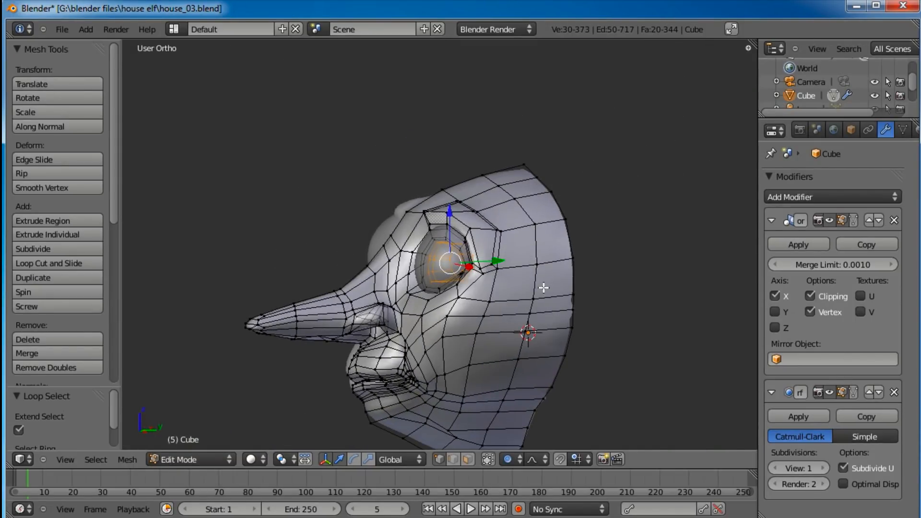
{"action": "scroll", "coordinate": [543, 288], "scroll_direction": "up", "scroll_amount": 4}
{"action": "key", "text": "s"}
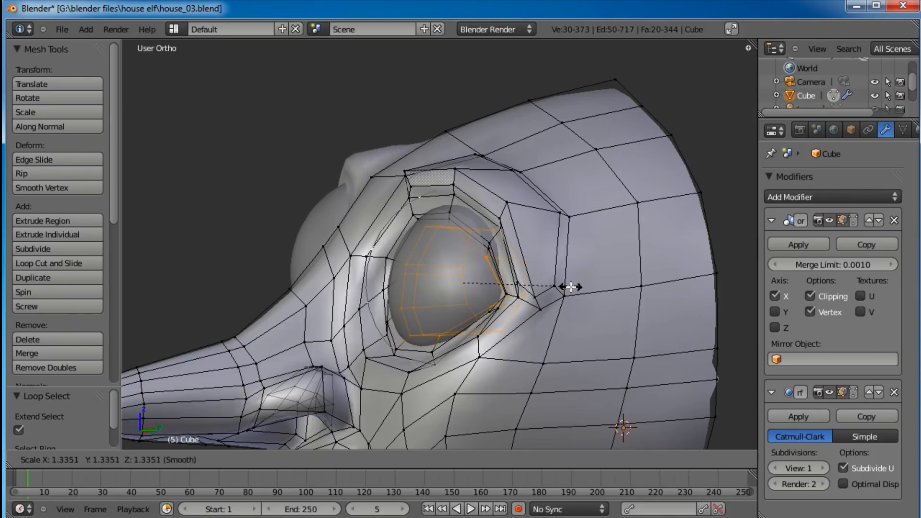
{"action": "left_click", "coordinate": [571, 287]}
Step: Move the selected eye-opening loops about -0.090 along Y and raise them slightly along Z
{"action": "key", "text": "g"}
{"action": "key", "text": "y"}
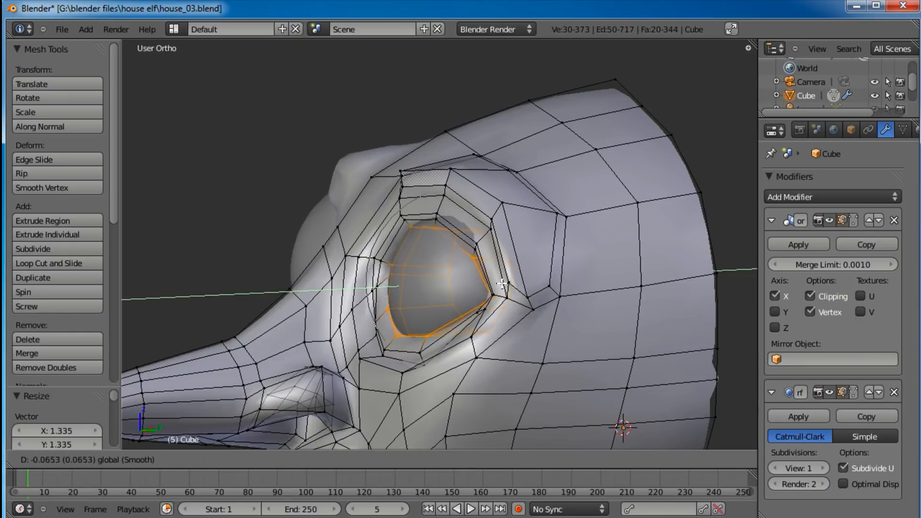
{"action": "left_click", "coordinate": [497, 286]}
{"action": "middle_click_drag", "start_coordinate": [497, 286], "coordinate": [462, 257]}
{"action": "key", "text": "g"}
{"action": "key", "text": "z"}
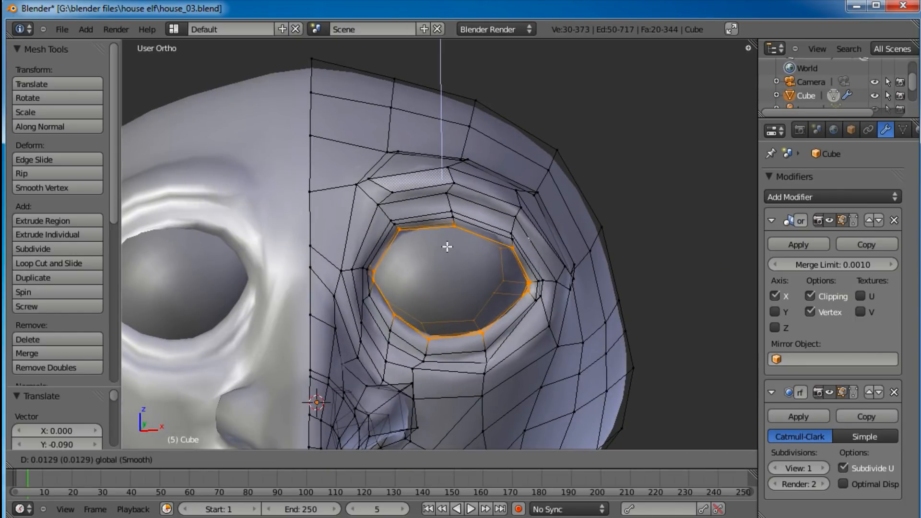
{"action": "left_click", "coordinate": [448, 245]}
Step: Nudge the selected eye-opening loops by about -0.001 along X and -0.004 along Y
{"action": "middle_click_drag", "start_coordinate": [535, 247], "coordinate": [534, 302]}
{"action": "key", "text": "g"}
{"action": "key", "text": "y"}
{"action": "left_click", "coordinate": [482, 255]}
{"action": "key", "text": "r"}
{"action": "key", "text": "z"}
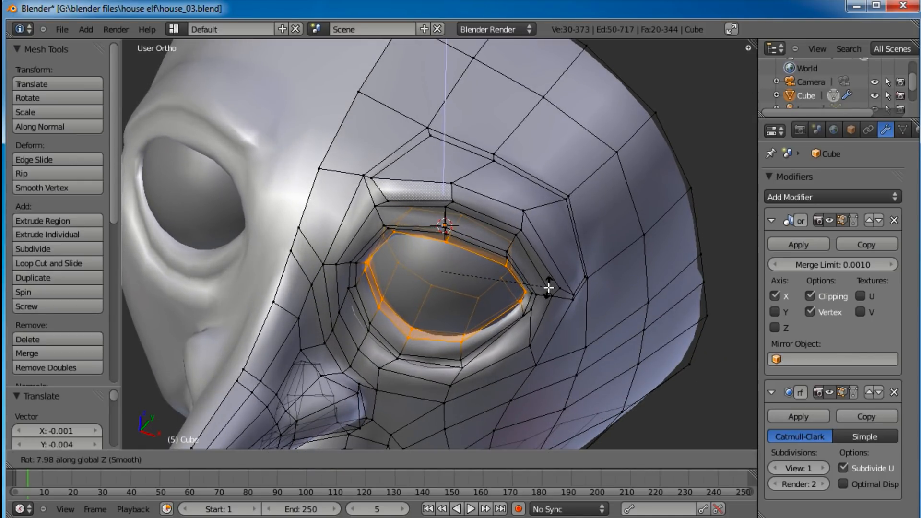
{"action": "right_click", "coordinate": [549, 287]}
Step: Examine the eyelid's fit around the eyeball from above and at an angle, finishing in Object Mode
{"action": "middle_click_drag", "start_coordinate": [438, 273], "coordinate": [412, 321]}
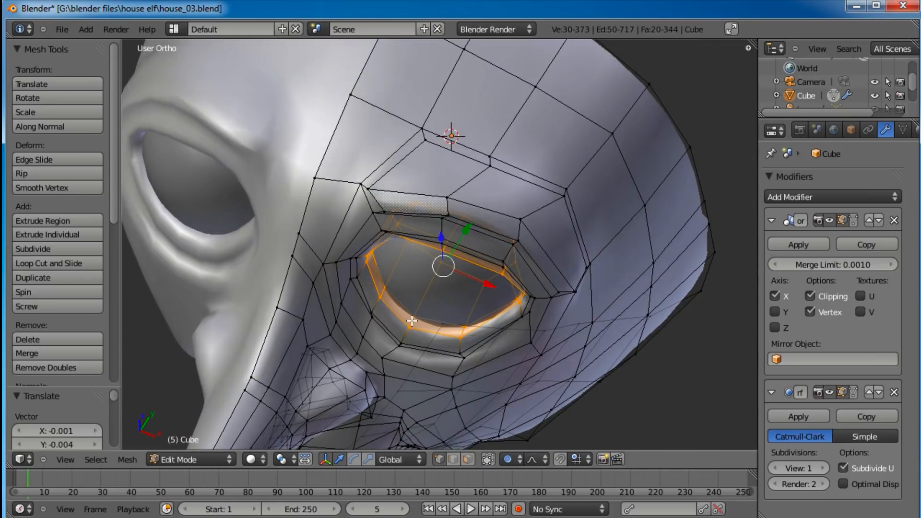
{"action": "key", "text": "KP_7"}
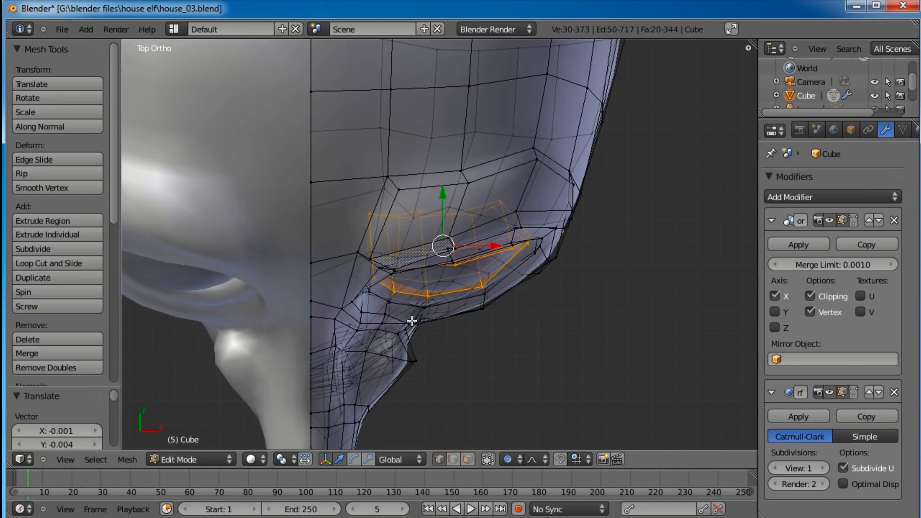
{"action": "scroll", "coordinate": [411, 321], "scroll_direction": "down", "scroll_amount": 4}
{"action": "middle_click_drag", "start_coordinate": [412, 321], "coordinate": [539, 357]}
{"action": "scroll", "coordinate": [501, 329], "scroll_direction": "up", "scroll_amount": 4}
{"action": "middle_click_drag", "start_coordinate": [505, 274], "coordinate": [457, 253]}
{"action": "key", "text": "Tab"}
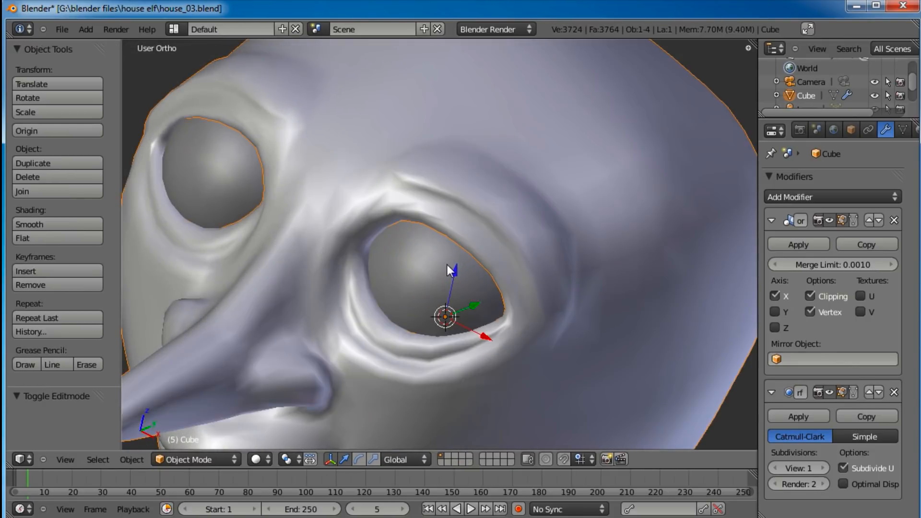
Step: Open the eyeball mesh in Edit Mode and snap the 3D cursor to the selected sphere
{"action": "right_click", "coordinate": [448, 266]}
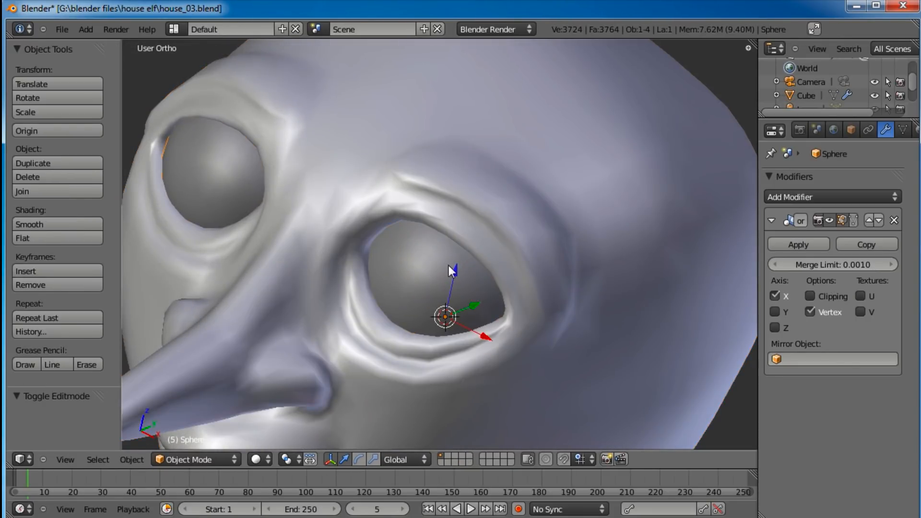
{"action": "key", "text": "Tab"}
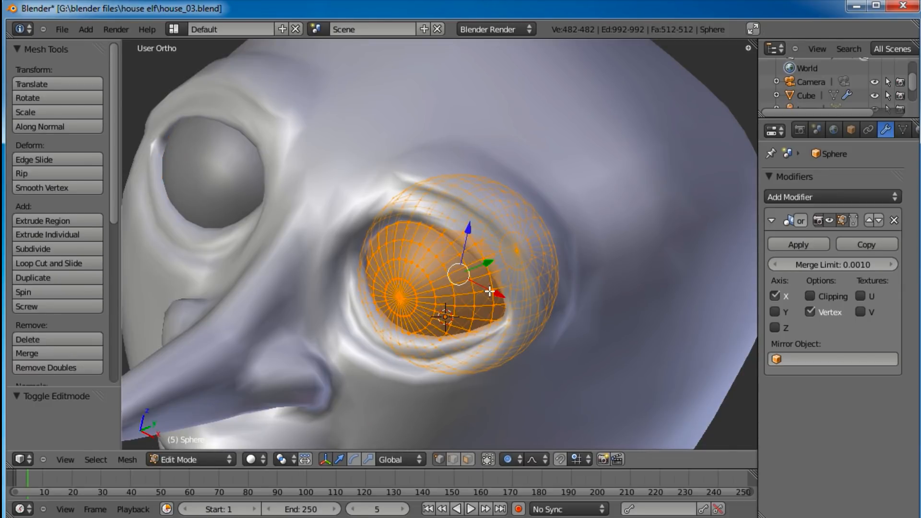
{"action": "key", "text": "shift+s"}
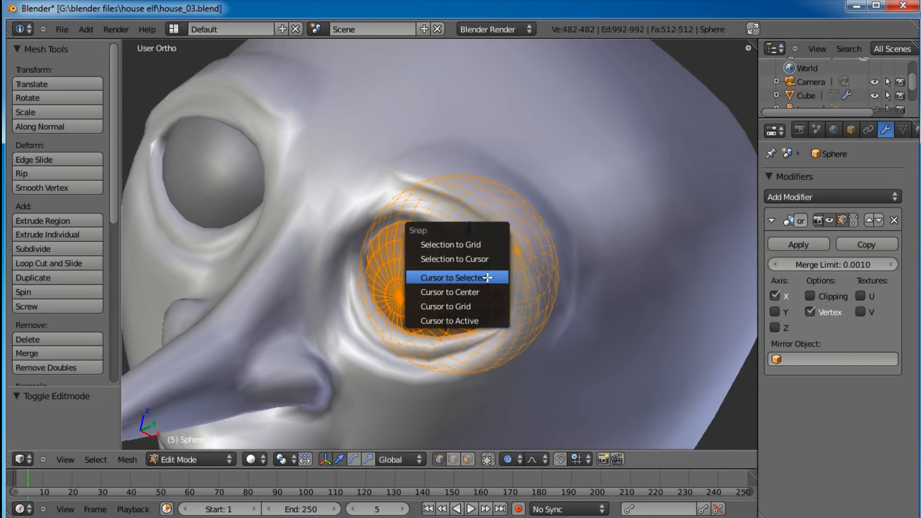
{"action": "left_click", "coordinate": [488, 278]}
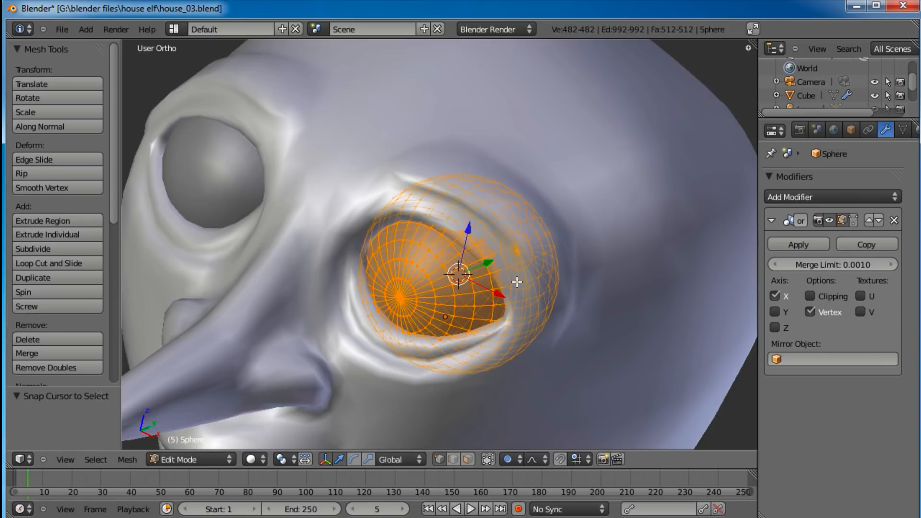
Step: Leave the eyeball mesh and reopen the head mesh in Edit Mode
{"action": "key", "text": "KP_1"}
{"action": "scroll", "coordinate": [538, 258], "scroll_direction": "down", "scroll_amount": 3}
{"action": "middle_click_drag", "start_coordinate": [538, 258], "coordinate": [519, 274]}
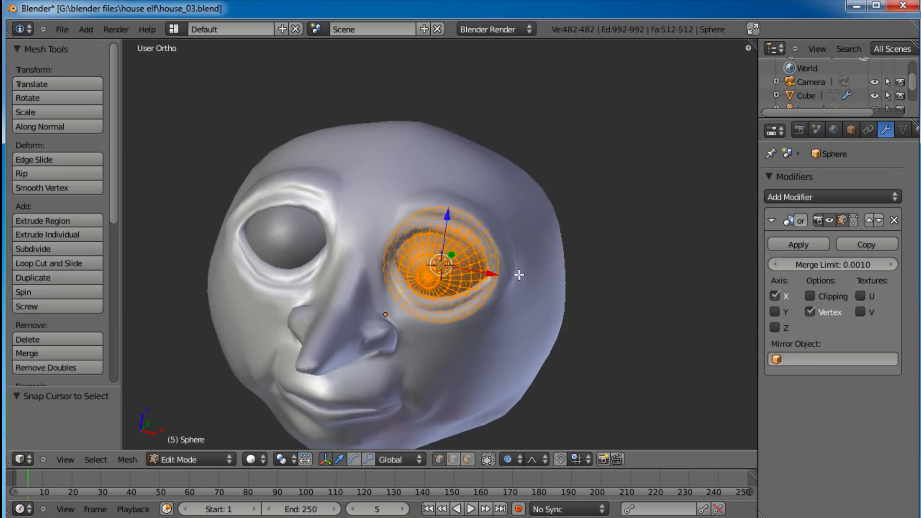
{"action": "key", "text": "KP_1"}
{"action": "key", "text": "Tab"}
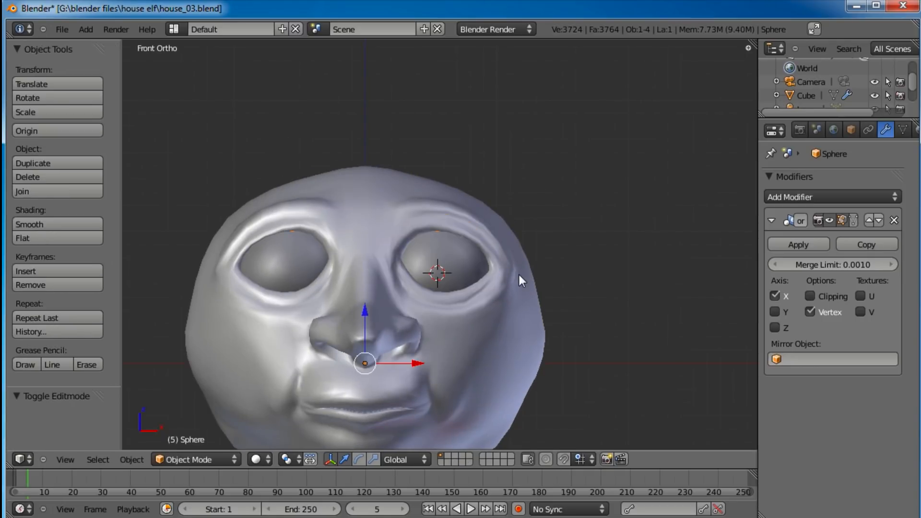
{"action": "right_click", "coordinate": [457, 190]}
{"action": "key", "text": "Tab"}
Step: Examine the selected eyelid rim against the enlarged eyeball from several angles
{"action": "middle_click_drag", "start_coordinate": [456, 190], "coordinate": [481, 279]}
{"action": "scroll", "coordinate": [479, 286], "scroll_direction": "down", "scroll_amount": 1}
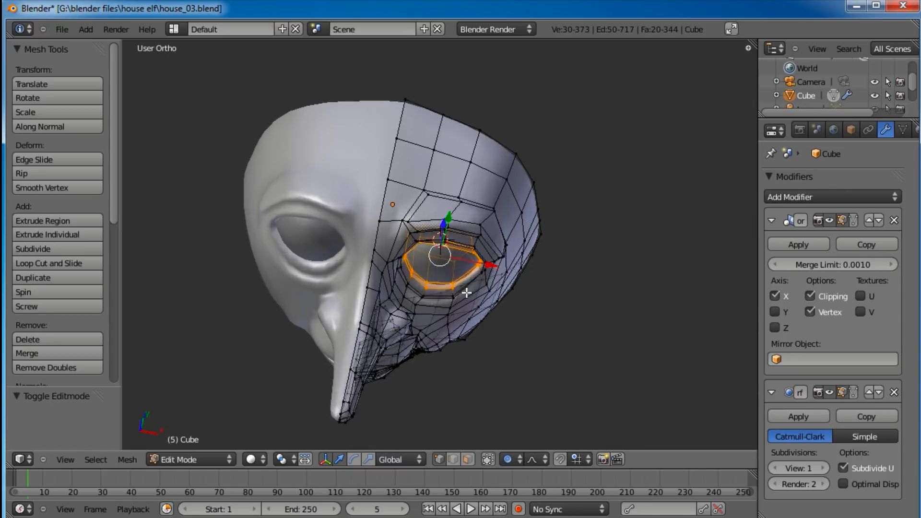
{"action": "scroll", "coordinate": [468, 292], "scroll_direction": "up", "scroll_amount": 5}
{"action": "middle_click_drag", "start_coordinate": [460, 322], "coordinate": [434, 287]}
{"action": "scroll", "coordinate": [425, 260], "scroll_direction": "down", "scroll_amount": 2}
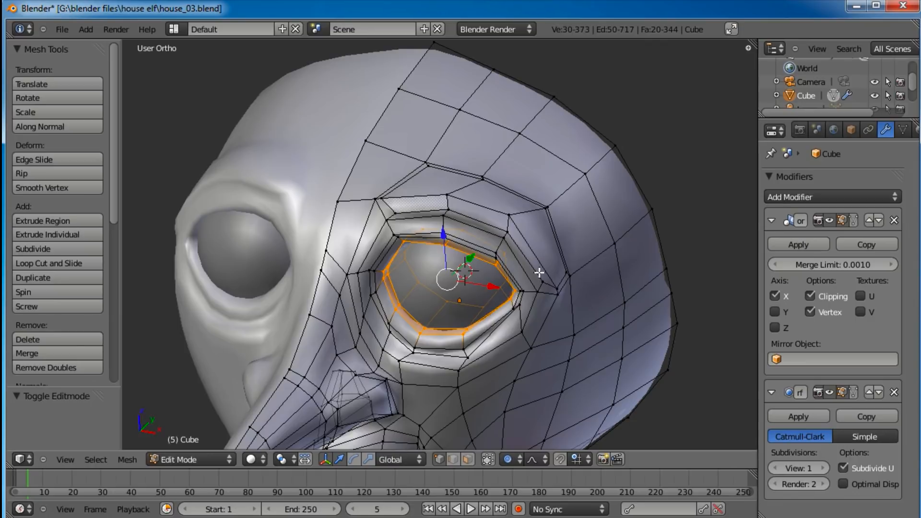
{"action": "middle_click_drag", "start_coordinate": [552, 308], "coordinate": [501, 315]}
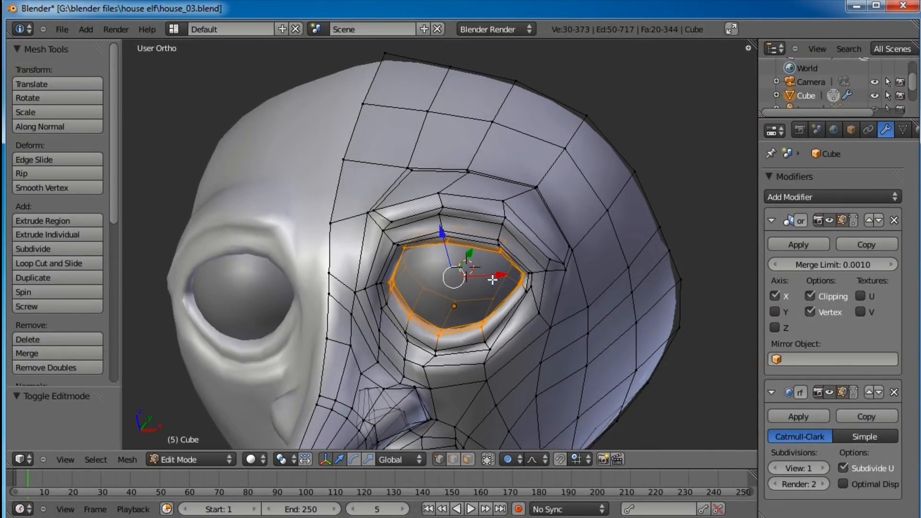
Step: Set the pivot point to the 3D cursor and rotate the selected eyelid rim about -11.7 degrees around global Z
{"action": "middle_click_drag", "start_coordinate": [410, 286], "coordinate": [478, 275]}
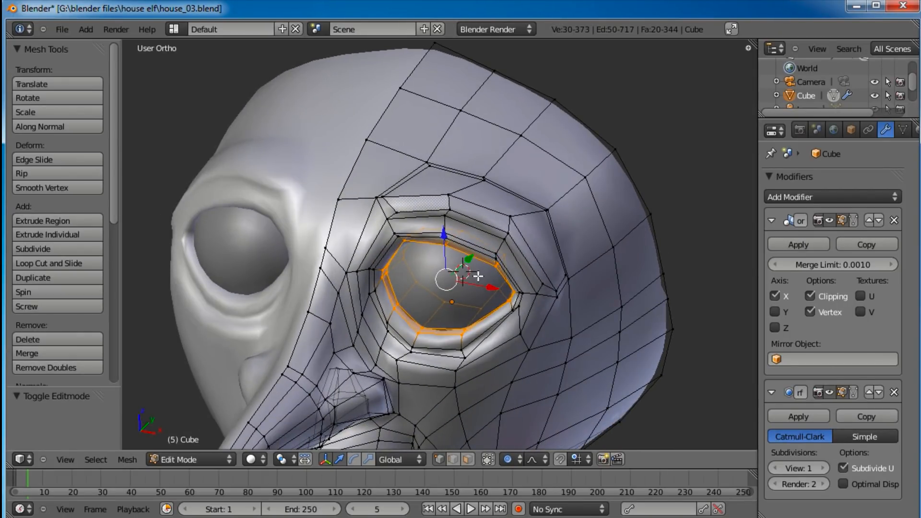
{"action": "left_click", "coordinate": [282, 459]}
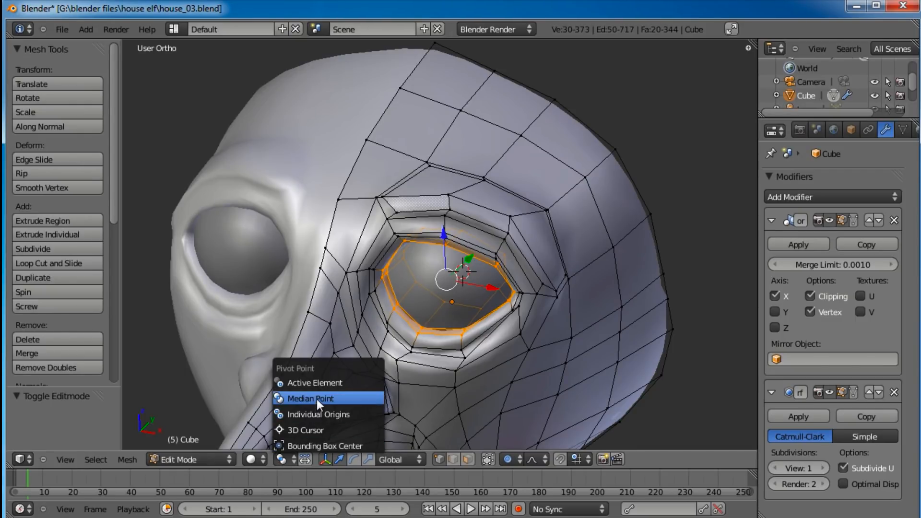
{"action": "left_click", "coordinate": [316, 430]}
{"action": "key", "text": "KP_1"}
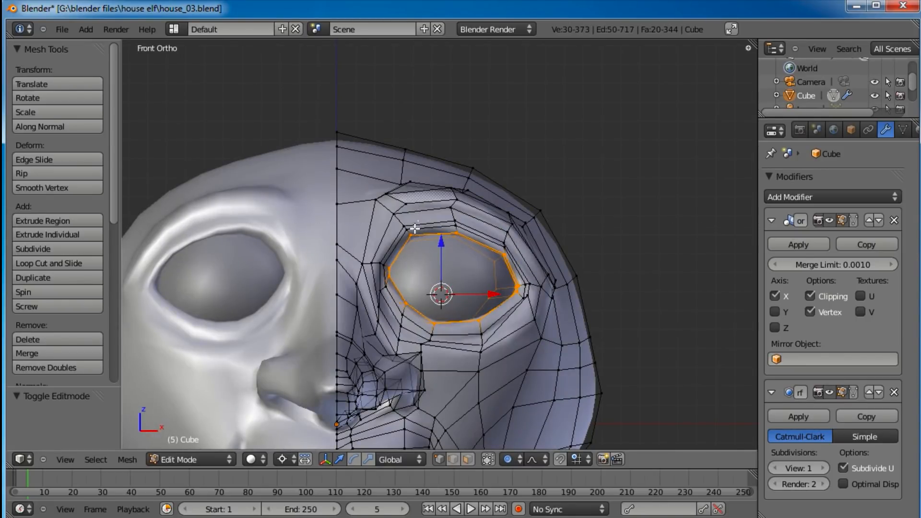
{"action": "middle_click_drag", "start_coordinate": [418, 276], "coordinate": [552, 230]}
{"action": "key", "text": "r"}
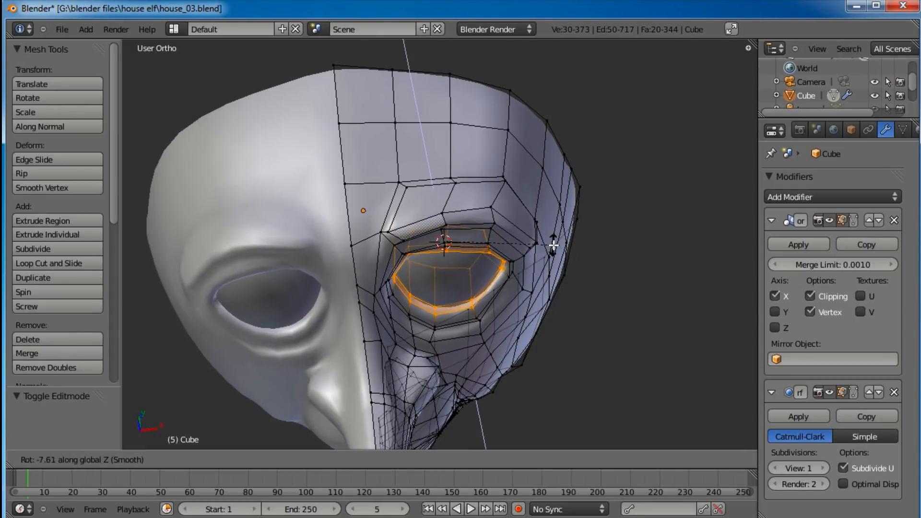
{"action": "left_click", "coordinate": [552, 248]}
Step: Narrow the selection to the eyelid rim's outer corner and rotate it about 26.1 degrees around global Z with smooth proportional falloff
{"action": "middle_click_drag", "start_coordinate": [415, 312], "coordinate": [407, 221]}
{"action": "middle_click_drag", "start_coordinate": [402, 273], "coordinate": [380, 316]}
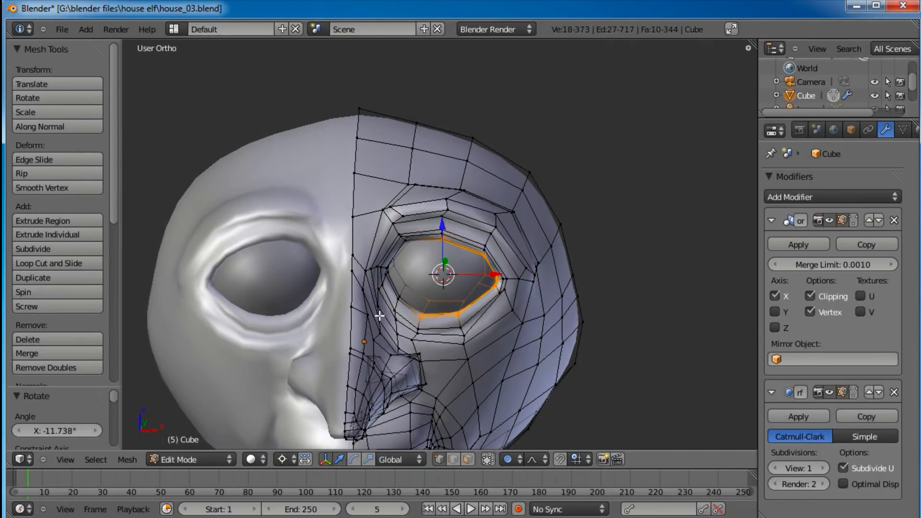
{"action": "middle_click_drag", "start_coordinate": [443, 275], "coordinate": [442, 334]}
{"action": "key", "text": "b"}
{"action": "middle_click_drag", "start_coordinate": [451, 219], "coordinate": [443, 239]}
{"action": "key", "text": "b"}
{"action": "middle_click_drag", "start_coordinate": [436, 272], "coordinate": [411, 334]}
{"action": "middle_click_drag", "start_coordinate": [522, 392], "coordinate": [464, 416]}
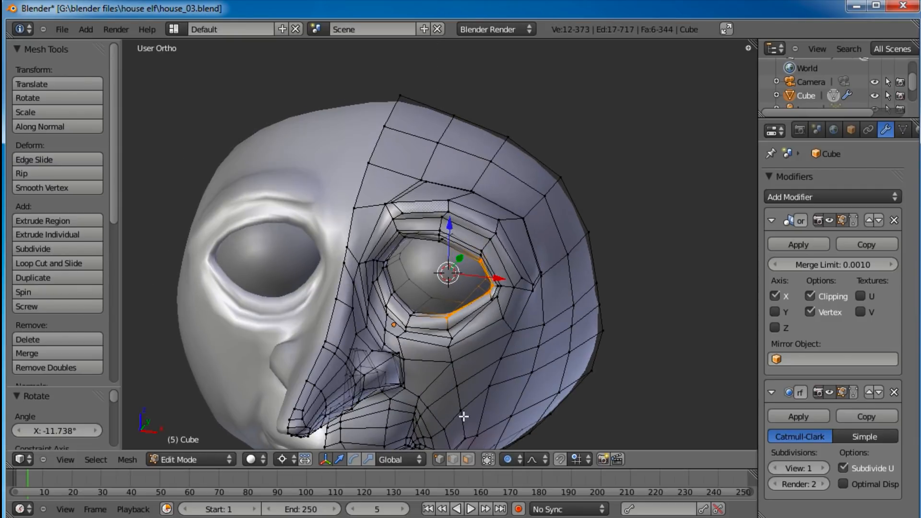
{"action": "middle_click_drag", "start_coordinate": [431, 345], "coordinate": [549, 319]}
{"action": "key", "text": "r"}
{"action": "key", "text": "z"}
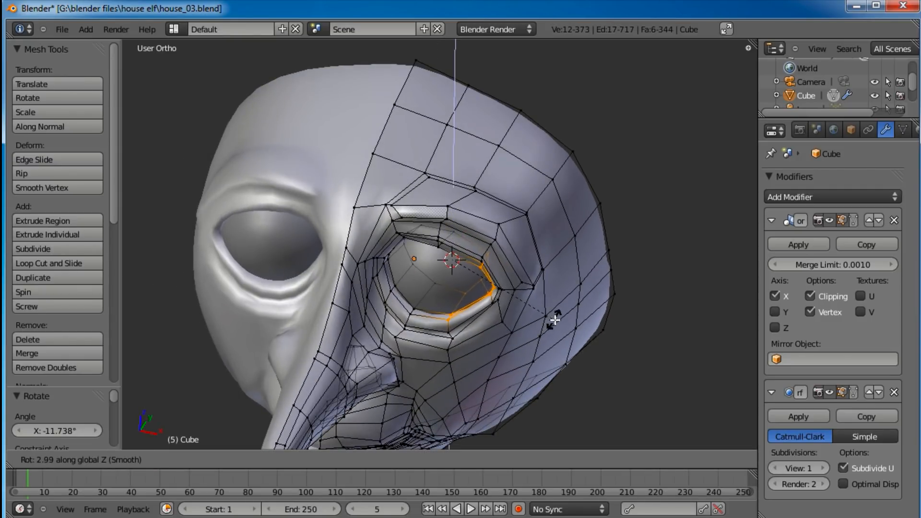
{"action": "scroll", "coordinate": [567, 309], "scroll_direction": "down", "scroll_amount": 3}
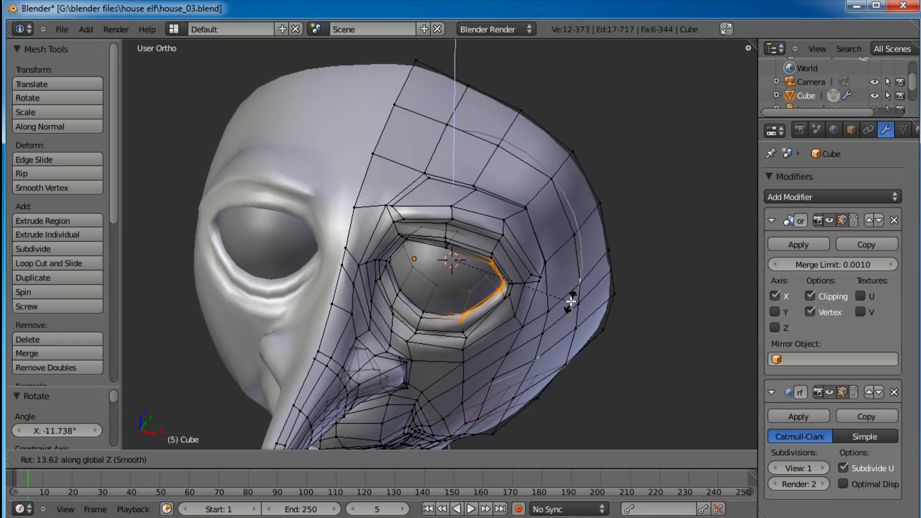
{"action": "scroll", "coordinate": [574, 287], "scroll_direction": "up", "scroll_amount": 1}
{"action": "scroll", "coordinate": [574, 287], "scroll_direction": "up", "scroll_amount": 1}
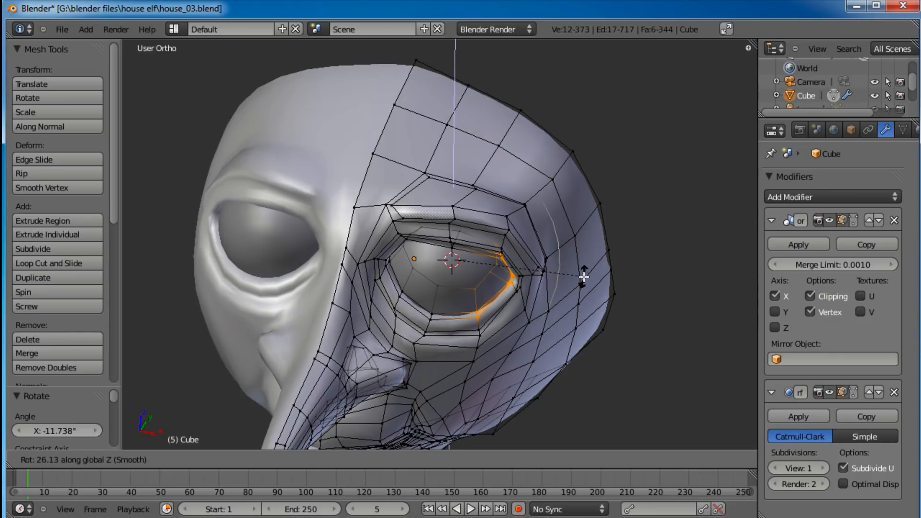
{"action": "left_click", "coordinate": [583, 276]}
Step: Return the head to Object Mode, deselect everything and save the blend file
{"action": "scroll", "coordinate": [566, 268], "scroll_direction": "down", "scroll_amount": 5}
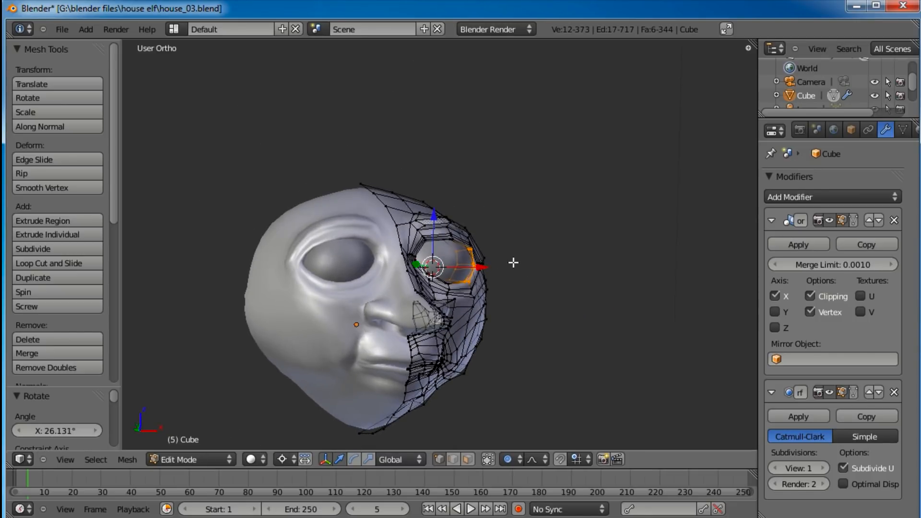
{"action": "key", "text": "alt+a"}
{"action": "key", "text": "Tab"}
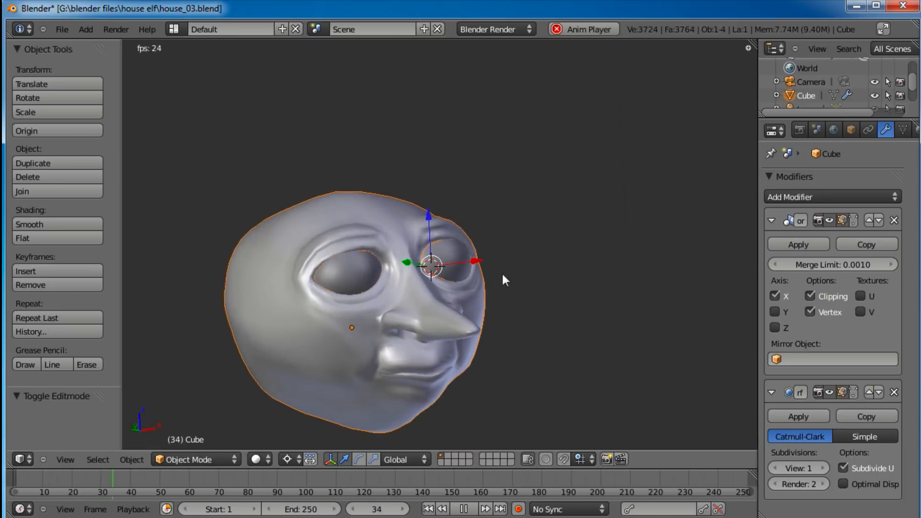
{"action": "key", "text": "alt+a"}
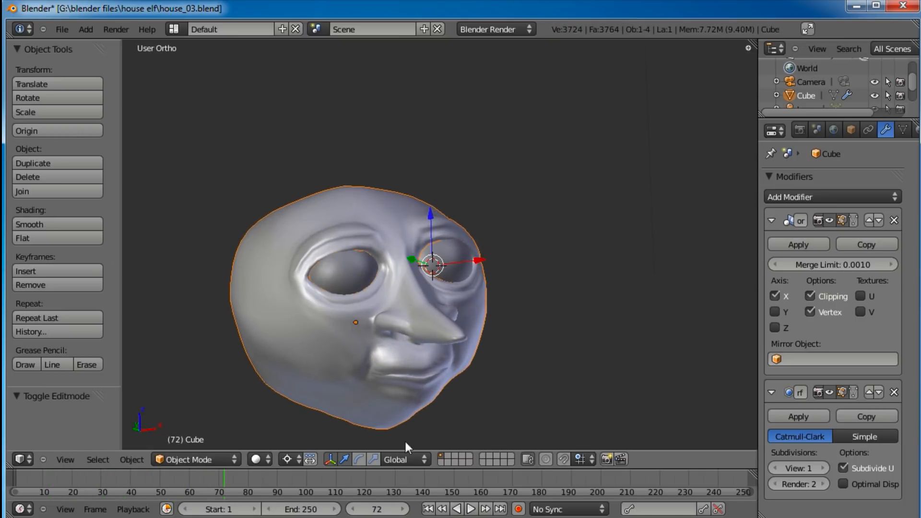
{"action": "key", "text": "a"}
{"action": "scroll", "coordinate": [436, 284], "scroll_direction": "up", "scroll_amount": 2}
{"action": "middle_click_drag", "start_coordinate": [571, 247], "coordinate": [360, 255]}
{"action": "scroll", "coordinate": [436, 254], "scroll_direction": "down", "scroll_amount": 3}
{"action": "middle_click_drag", "start_coordinate": [450, 250], "coordinate": [448, 250]}
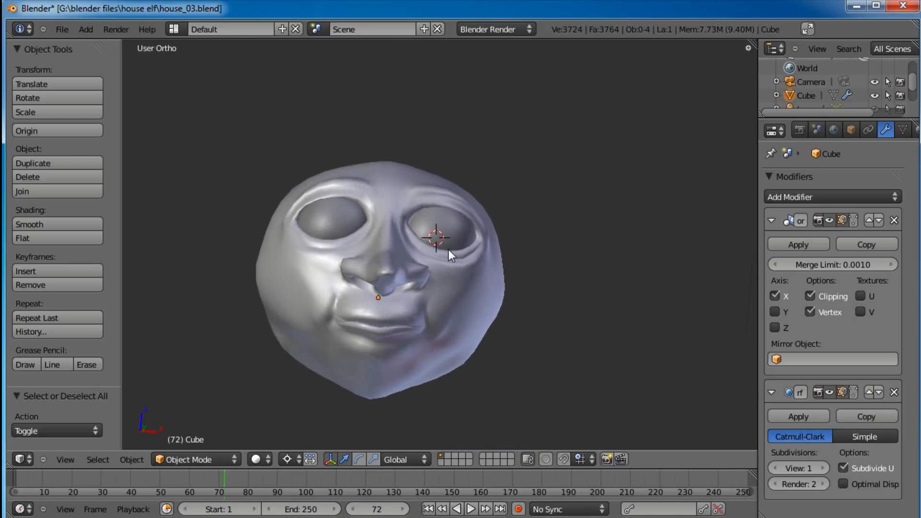
{"action": "key", "text": "ctrl+s"}
Step: Raise the Subdivision Surface view level to 2 and enter Sculpt Mode with the Smooth brush
{"action": "middle_click_drag", "start_coordinate": [526, 223], "coordinate": [418, 247]}
{"action": "left_click", "coordinate": [824, 469]}
{"action": "middle_click_drag", "start_coordinate": [467, 272], "coordinate": [488, 254]}
{"action": "left_click", "coordinate": [194, 460]}
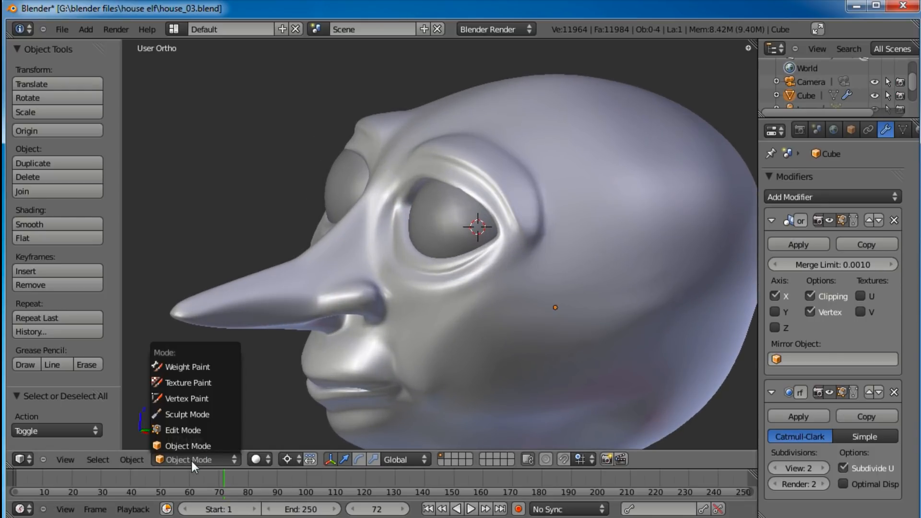
{"action": "left_click", "coordinate": [196, 414]}
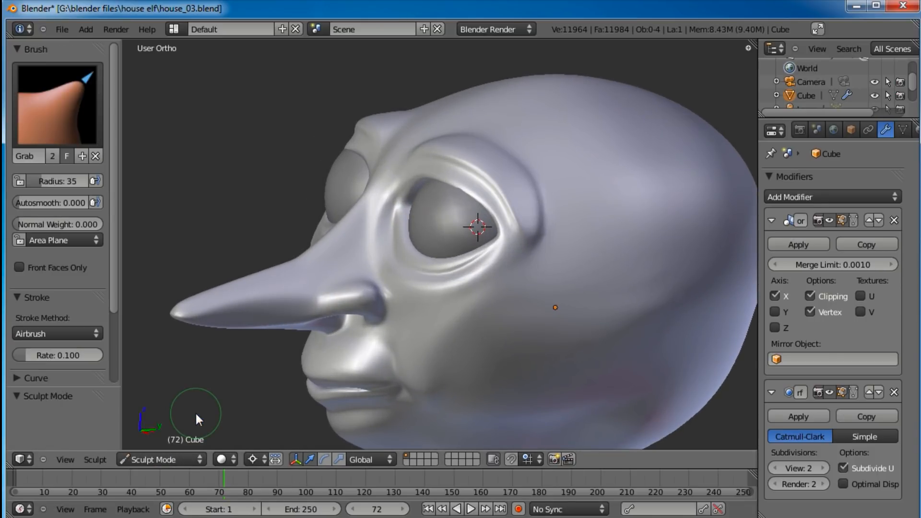
{"action": "left_click", "coordinate": [58, 77]}
{"action": "left_click", "coordinate": [518, 272]}
Step: Smooth the upper eyelid fold toward its outer end with the brush strength reduced to 0.294
{"action": "scroll", "coordinate": [523, 258], "scroll_direction": "up", "scroll_amount": 4}
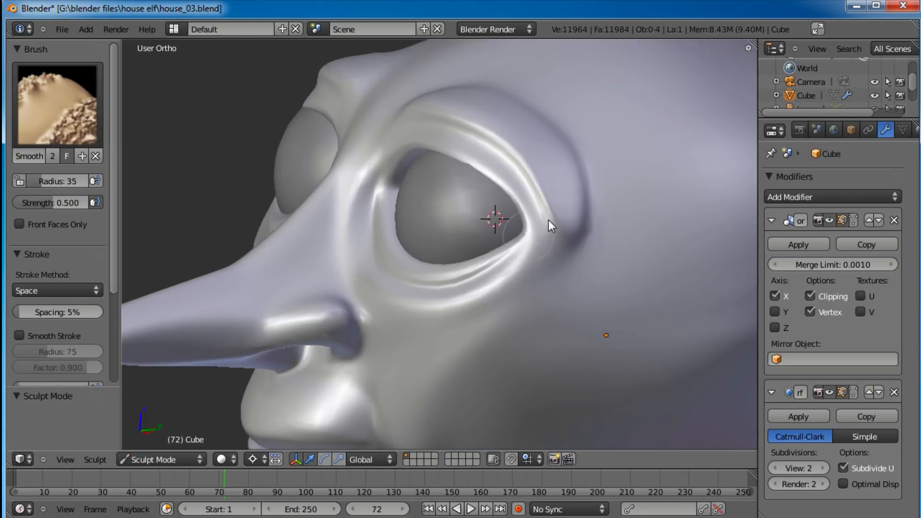
{"action": "middle_click_drag", "start_coordinate": [566, 205], "coordinate": [411, 195]}
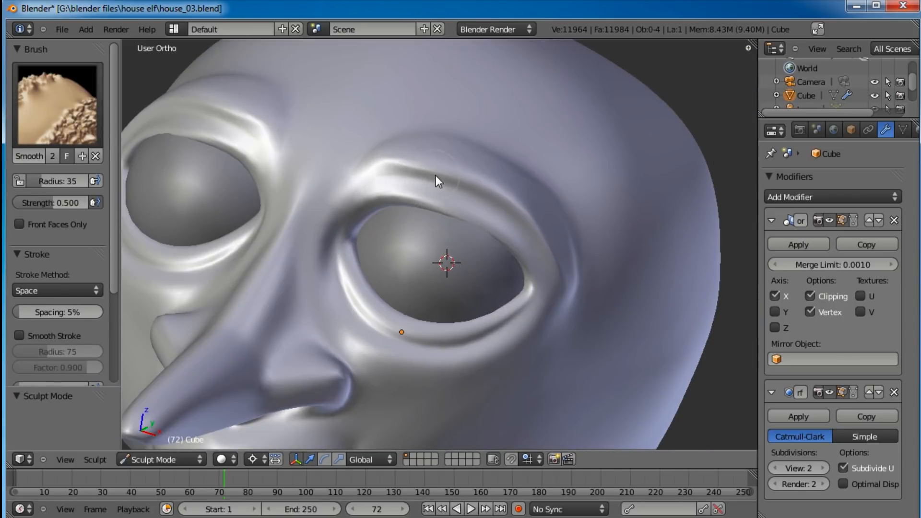
{"action": "mouse_move", "coordinate": [394, 168]}
{"action": "left_mouse_down"}
{"action": "mouse_move", "coordinate": [424, 163]}
{"action": "mouse_move", "coordinate": [499, 197]}
{"action": "mouse_move", "coordinate": [527, 229]}
{"action": "mouse_move", "coordinate": [499, 226]}
{"action": "left_mouse_up"}
{"action": "key", "text": "ctrl+z"}
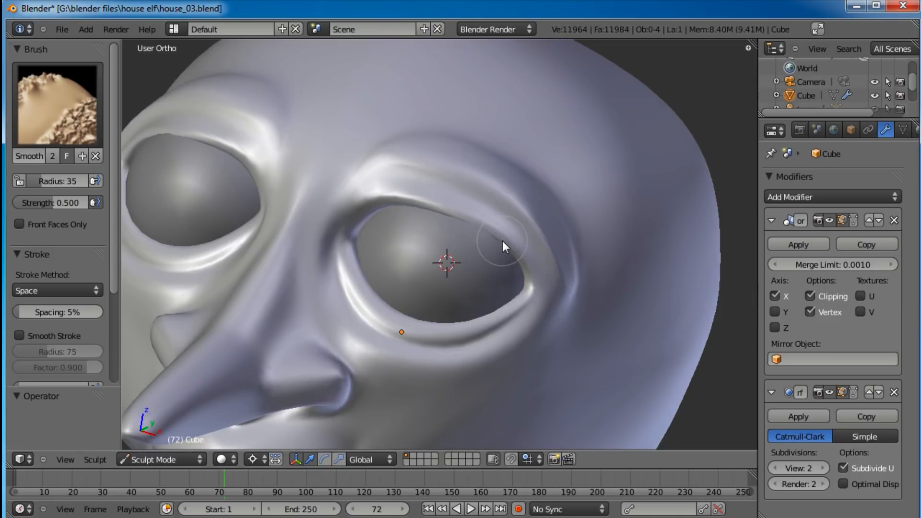
{"action": "left_click_drag", "start_coordinate": [50, 208], "coordinate": [43, 208]}
{"action": "left_click_drag", "start_coordinate": [529, 220], "coordinate": [557, 238]}
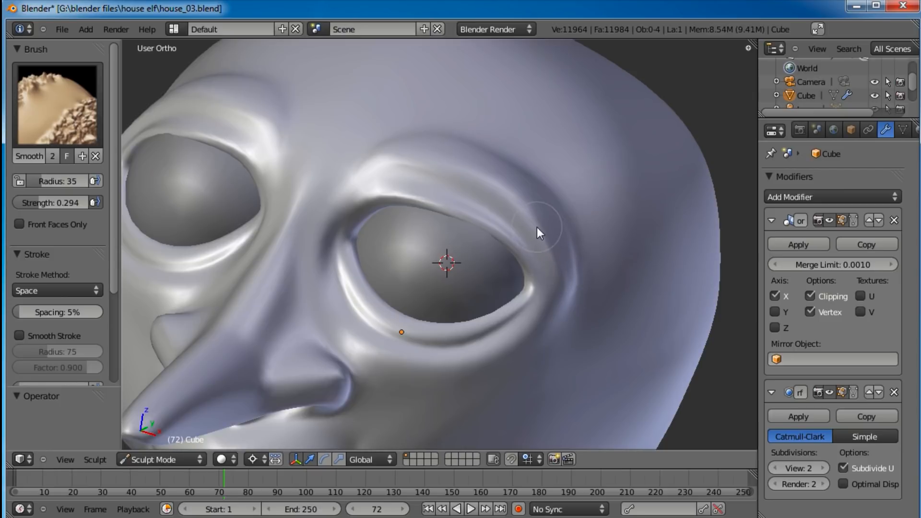
Step: Reduce the Smooth brush strength to 0.225 and soften the socket ridge around the eye's outer corner
{"action": "middle_click_drag", "start_coordinate": [618, 237], "coordinate": [553, 250]}
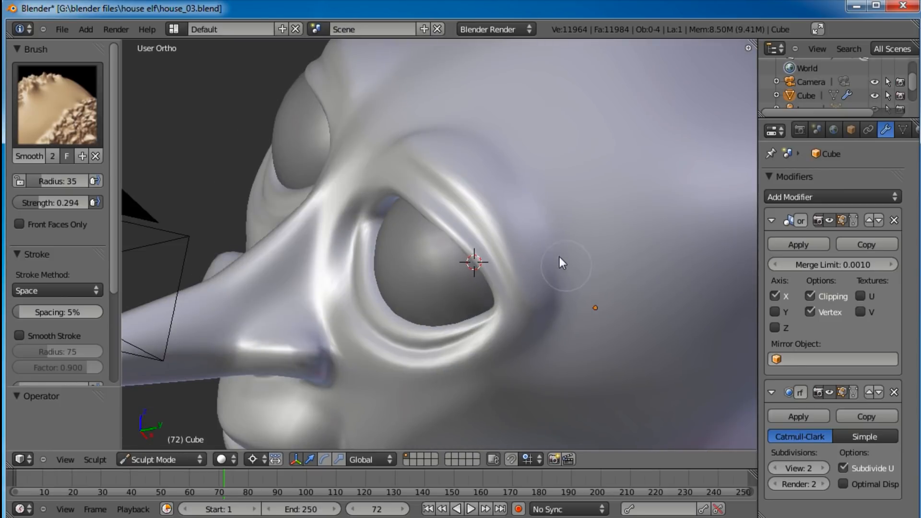
{"action": "left_click_drag", "start_coordinate": [34, 204], "coordinate": [31, 204]}
{"action": "scroll", "coordinate": [398, 240], "scroll_direction": "down", "scroll_amount": 3}
{"action": "middle_click_drag", "start_coordinate": [404, 239], "coordinate": [451, 299]}
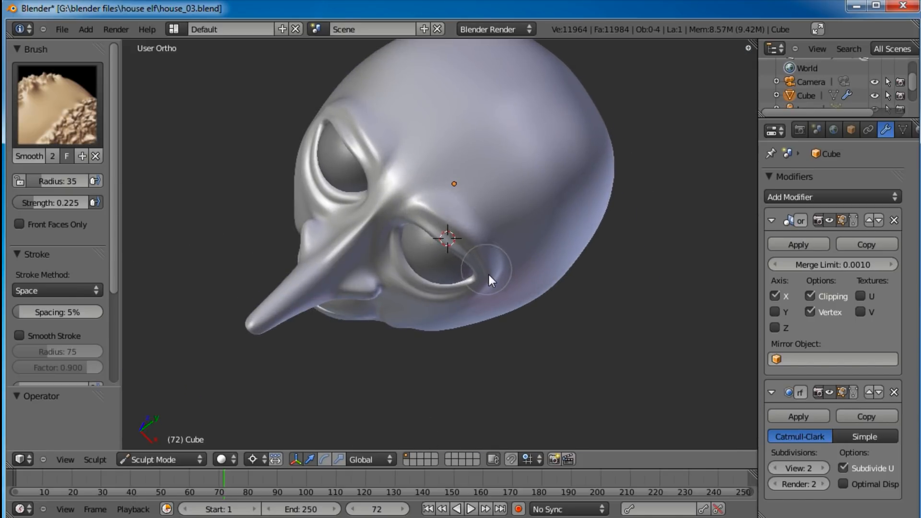
{"action": "mouse_move", "coordinate": [463, 324]}
{"action": "middle_mouse_down"}
{"action": "mouse_move", "coordinate": [416, 233]}
{"action": "mouse_move", "coordinate": [484, 282]}
{"action": "mouse_move", "coordinate": [546, 254]}
{"action": "mouse_move", "coordinate": [399, 255]}
{"action": "mouse_move", "coordinate": [450, 268]}
{"action": "middle_mouse_up"}
{"action": "scroll", "coordinate": [448, 263], "scroll_direction": "up", "scroll_amount": 3}
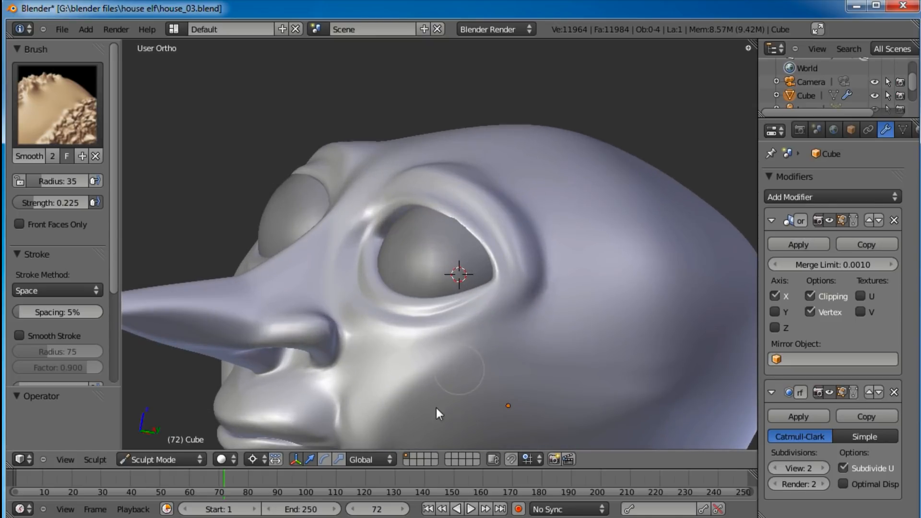
Step: Adjust the upper eyelid's edge and outer part around the eyeball with the Grab brush
{"action": "left_click", "coordinate": [72, 120]}
{"action": "left_click", "coordinate": [539, 194]}
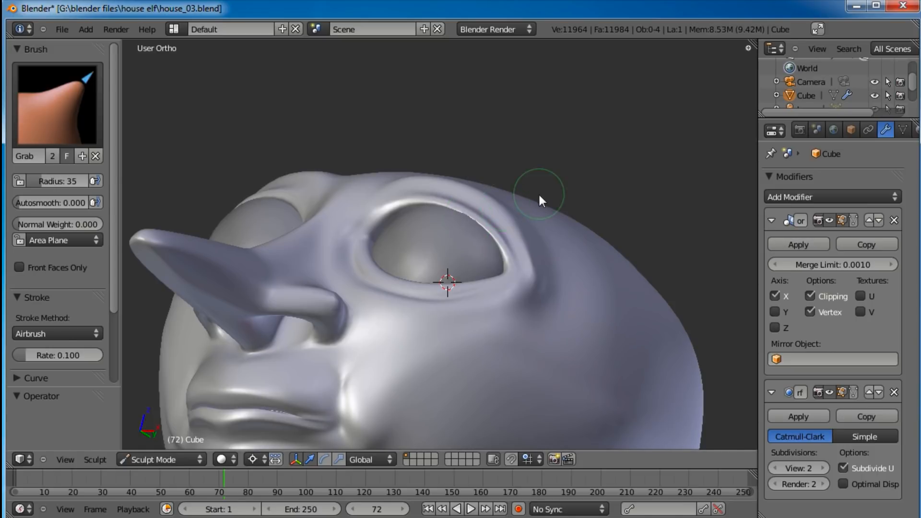
{"action": "middle_click_drag", "start_coordinate": [538, 193], "coordinate": [458, 321]}
{"action": "left_click_drag", "start_coordinate": [463, 303], "coordinate": [457, 293]}
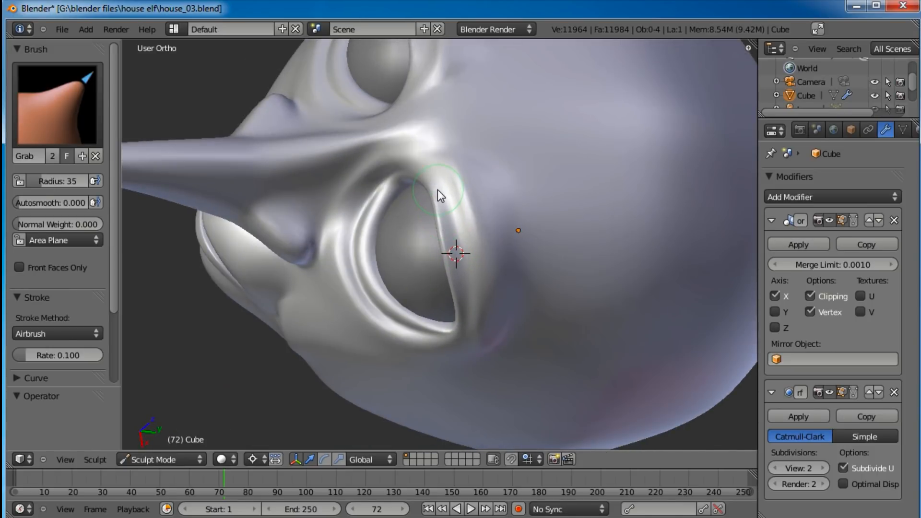
{"action": "middle_click_drag", "start_coordinate": [433, 189], "coordinate": [463, 288]}
{"action": "left_click_drag", "start_coordinate": [433, 214], "coordinate": [418, 183]}
{"action": "middle_click_drag", "start_coordinate": [441, 267], "coordinate": [344, 183]}
{"action": "middle_click_drag", "start_coordinate": [369, 214], "coordinate": [340, 266]}
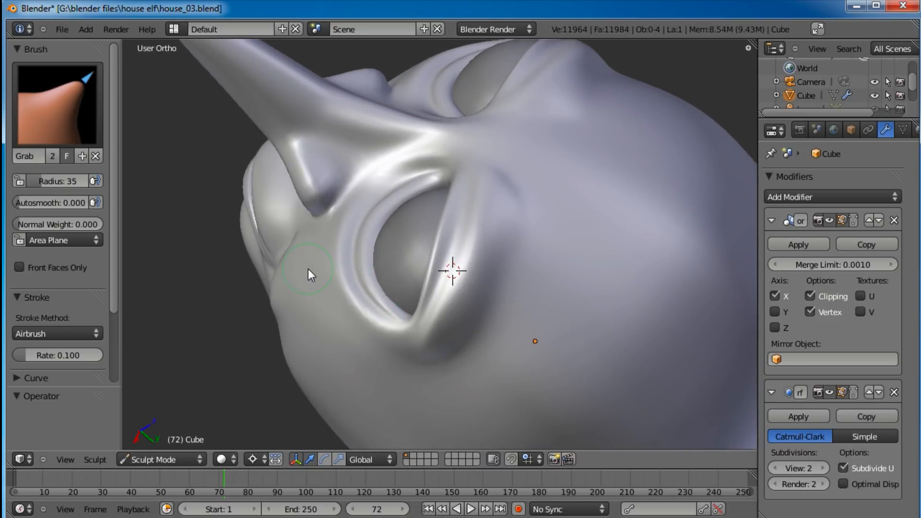
Step: Overlay the wireframe on the head and enable Optimal Display in its Subdivision Surface modifier
{"action": "scroll", "coordinate": [290, 214], "scroll_direction": "down", "scroll_amount": 5}
{"action": "middle_click_drag", "start_coordinate": [349, 333], "coordinate": [542, 258]}
{"action": "scroll", "coordinate": [477, 283], "scroll_direction": "up", "scroll_amount": 3}
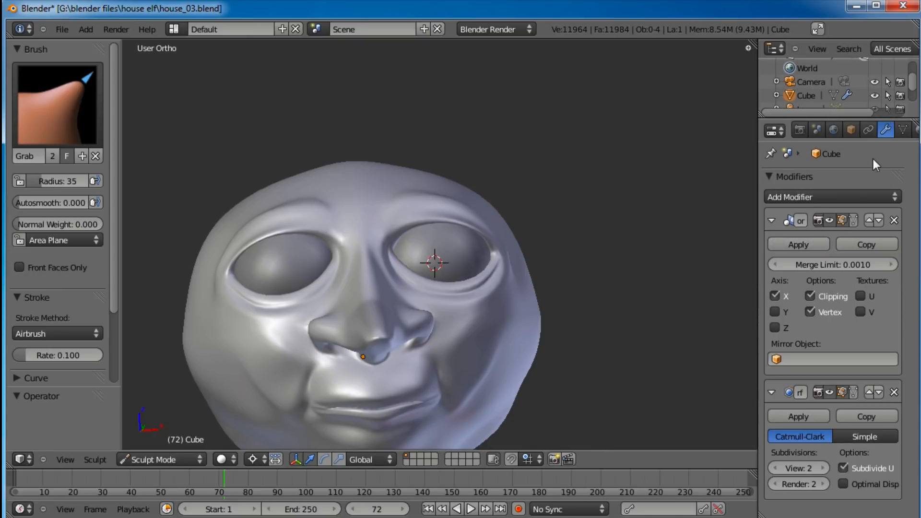
{"action": "left_click", "coordinate": [852, 130]}
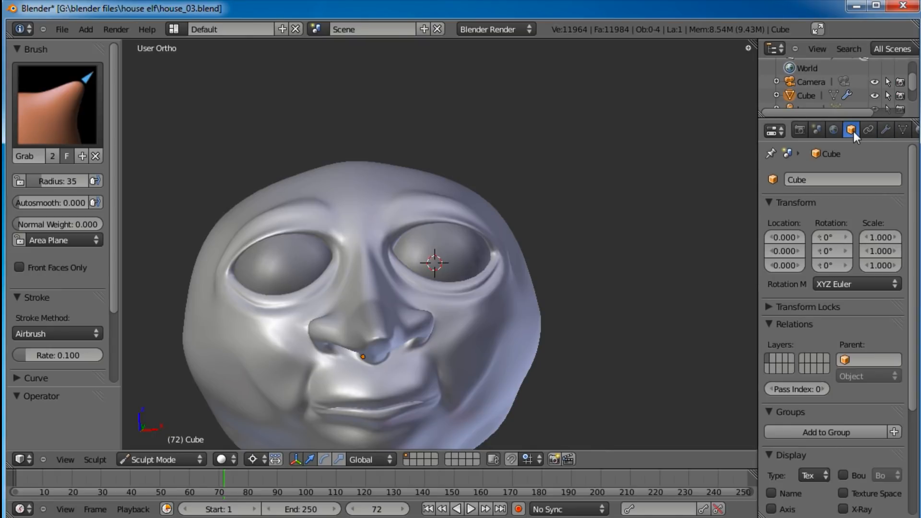
{"action": "scroll", "coordinate": [842, 365], "scroll_direction": "down", "scroll_amount": 6}
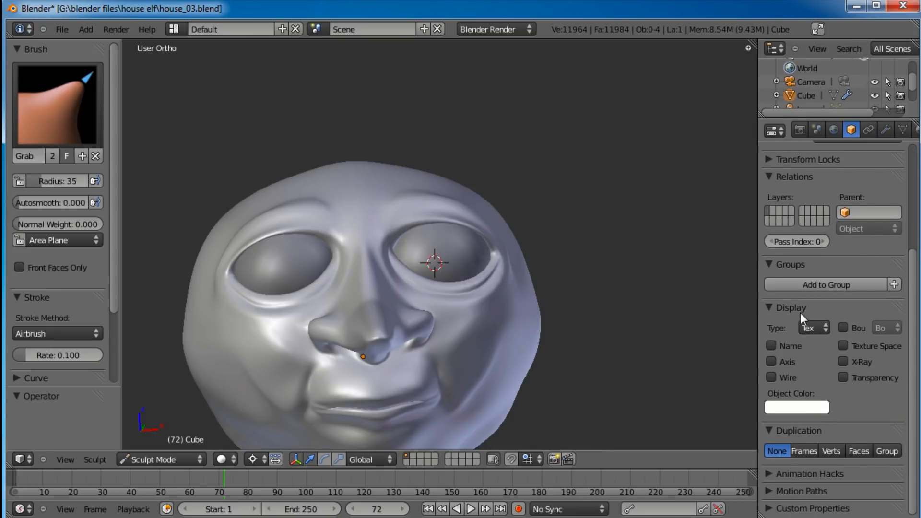
{"action": "left_click", "coordinate": [771, 378]}
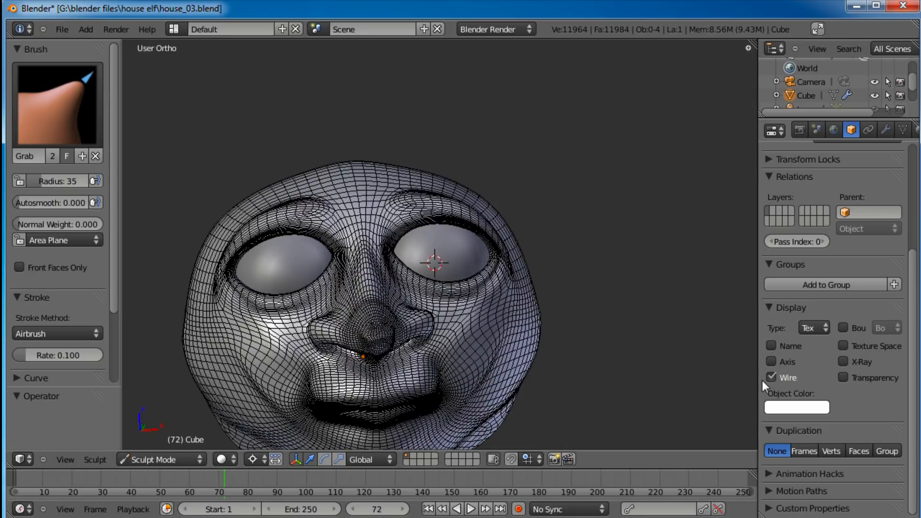
{"action": "left_click", "coordinate": [886, 130]}
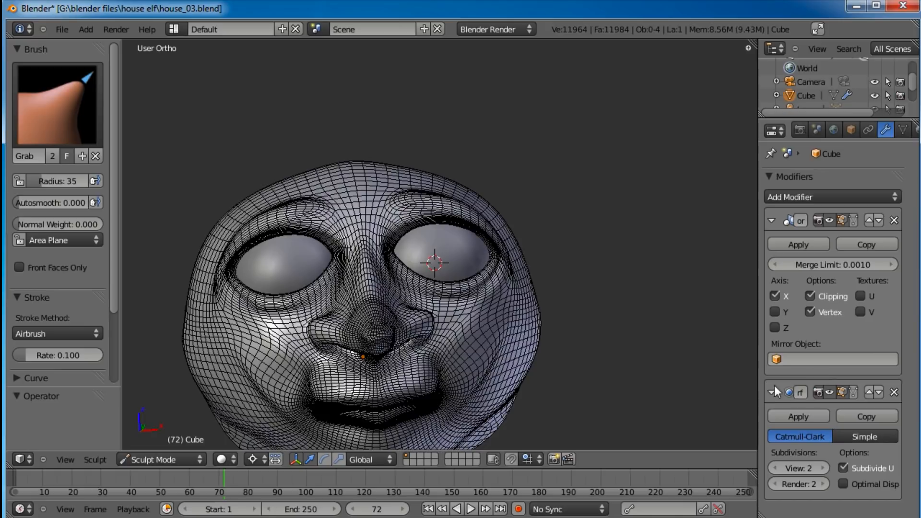
{"action": "left_click", "coordinate": [843, 484]}
Step: Reshape the cheek mesh below the eye's outer corner with the Grab brush
{"action": "middle_click_drag", "start_coordinate": [635, 354], "coordinate": [494, 236]}
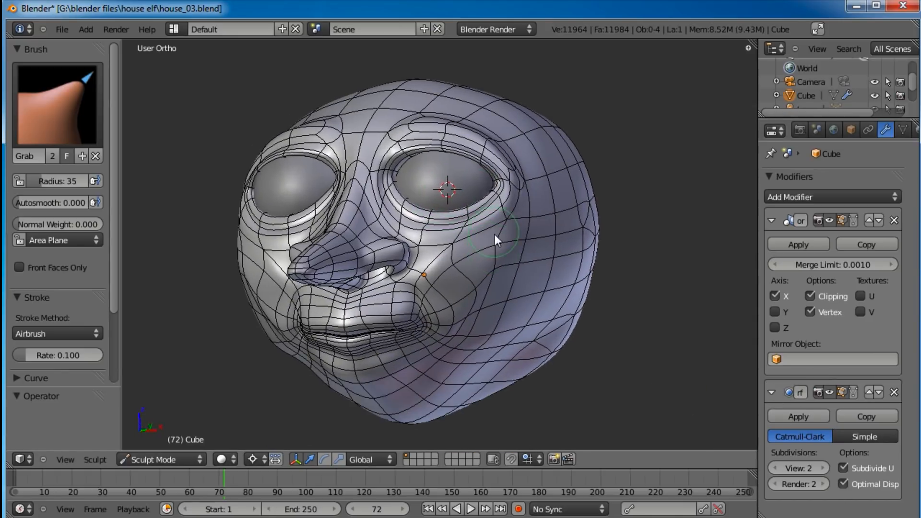
{"action": "scroll", "coordinate": [494, 235], "scroll_direction": "up", "scroll_amount": 5}
{"action": "mouse_move", "coordinate": [510, 238]}
{"action": "left_mouse_down"}
{"action": "mouse_move", "coordinate": [508, 279]}
{"action": "mouse_move", "coordinate": [570, 332]}
{"action": "left_mouse_up"}
{"action": "mouse_move", "coordinate": [486, 246]}
{"action": "left_mouse_down"}
{"action": "mouse_move", "coordinate": [468, 248]}
{"action": "mouse_move", "coordinate": [497, 244]}
{"action": "left_mouse_up"}
{"action": "scroll", "coordinate": [543, 229], "scroll_direction": "down", "scroll_amount": 3}
{"action": "middle_click_drag", "start_coordinate": [543, 229], "coordinate": [424, 298]}
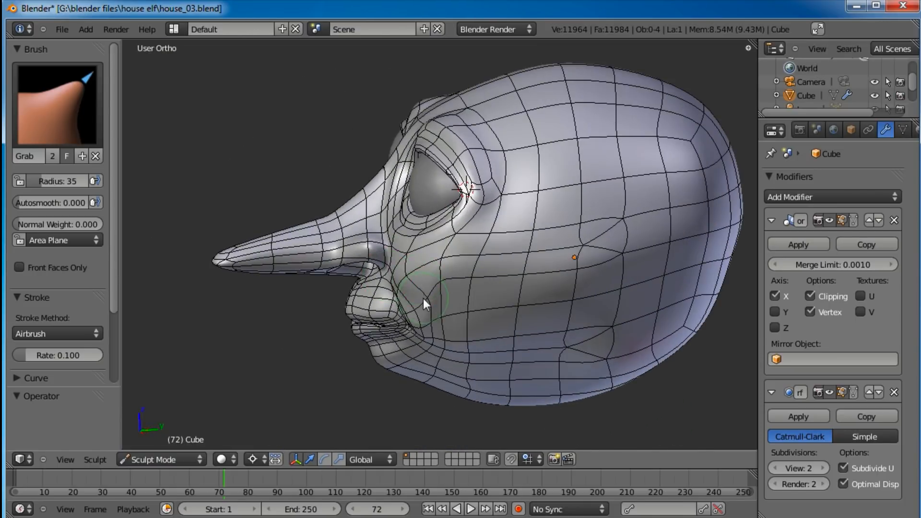
Step: Reposition the cheek mesh beside the mouth corner with several Grab brush strokes
{"action": "scroll", "coordinate": [423, 298], "scroll_direction": "up", "scroll_amount": 4}
{"action": "mouse_move", "coordinate": [386, 370]}
{"action": "left_mouse_down"}
{"action": "mouse_move", "coordinate": [415, 362]}
{"action": "mouse_move", "coordinate": [325, 344]}
{"action": "left_mouse_up"}
{"action": "left_click_drag", "start_coordinate": [472, 407], "coordinate": [477, 365]}
{"action": "left_click_drag", "start_coordinate": [442, 333], "coordinate": [455, 342]}
{"action": "scroll", "coordinate": [506, 284], "scroll_direction": "down", "scroll_amount": 5}
Step: Pull the upper cheek just below the lower eyelid toward the nose with the Grab brush
{"action": "mouse_move", "coordinate": [506, 284]}
{"action": "middle_mouse_down"}
{"action": "mouse_move", "coordinate": [415, 309]}
{"action": "mouse_move", "coordinate": [523, 372]}
{"action": "mouse_move", "coordinate": [506, 255]}
{"action": "mouse_move", "coordinate": [486, 255]}
{"action": "mouse_move", "coordinate": [496, 298]}
{"action": "mouse_move", "coordinate": [404, 315]}
{"action": "mouse_move", "coordinate": [432, 307]}
{"action": "middle_mouse_up"}
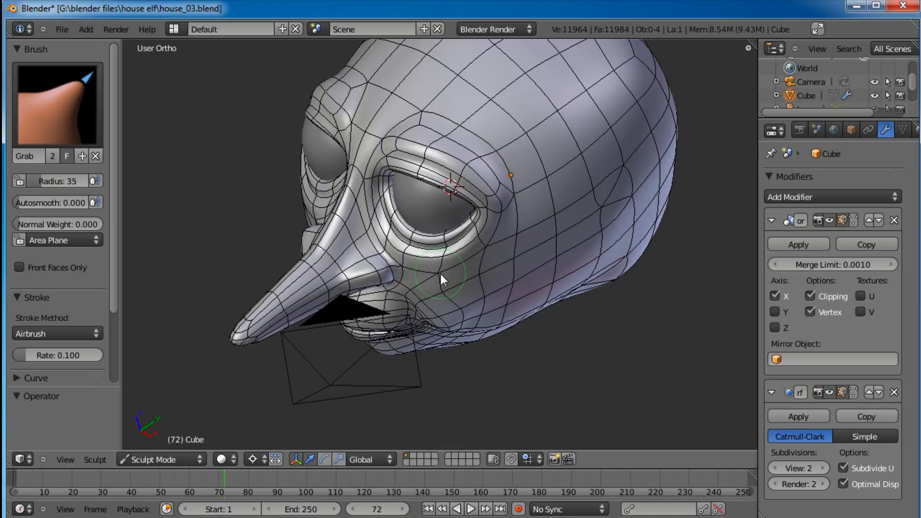
{"action": "mouse_move", "coordinate": [431, 266]}
{"action": "left_mouse_down"}
{"action": "mouse_move", "coordinate": [439, 261]}
{"action": "mouse_move", "coordinate": [405, 266]}
{"action": "left_mouse_up"}
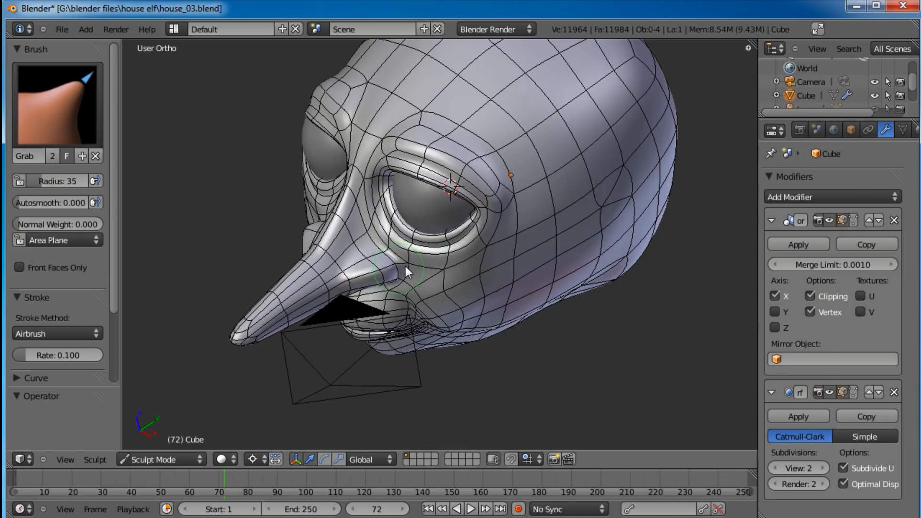
{"action": "middle_click_drag", "start_coordinate": [437, 272], "coordinate": [482, 238]}
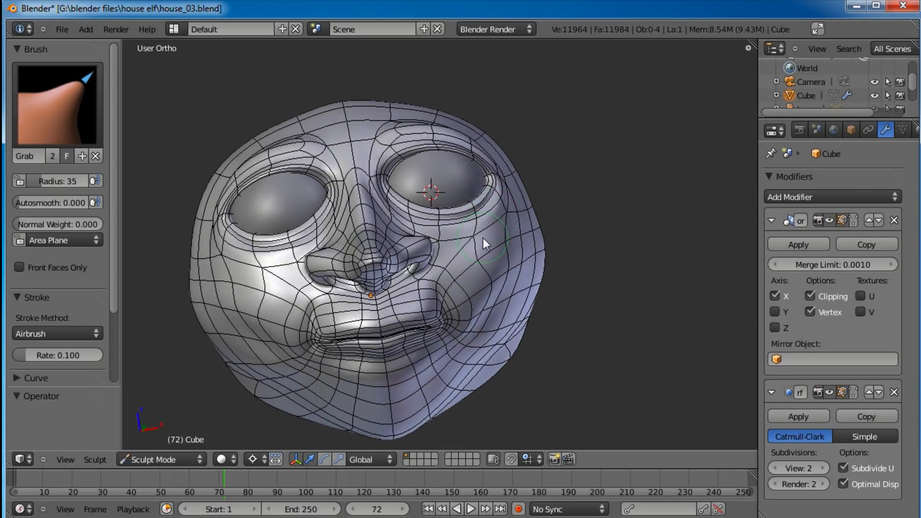
Step: Pull the cheek mesh below the eye's outer corner outward with the Grab brush
{"action": "left_click_drag", "start_coordinate": [487, 242], "coordinate": [509, 240]}
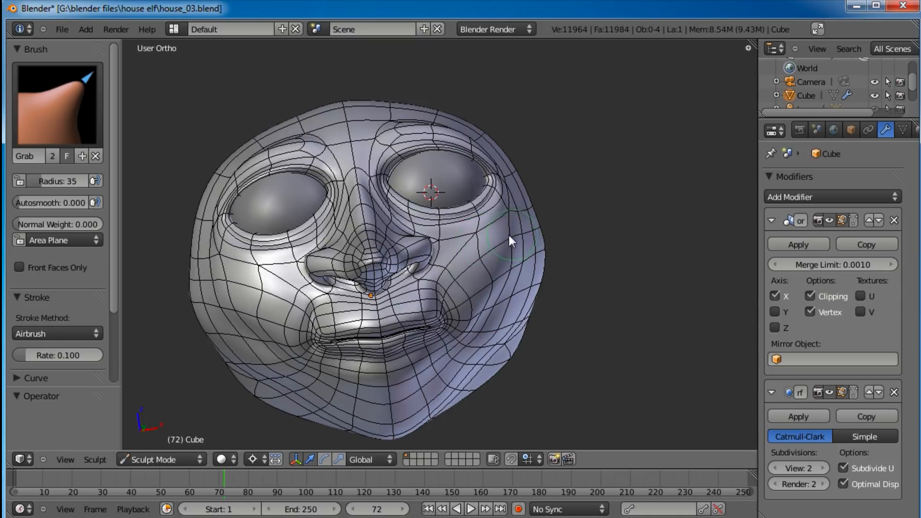
{"action": "scroll", "coordinate": [508, 240], "scroll_direction": "down", "scroll_amount": 2}
{"action": "middle_click_drag", "start_coordinate": [427, 180], "coordinate": [453, 270]}
{"action": "key", "text": "KP_1"}
{"action": "scroll", "coordinate": [459, 277], "scroll_direction": "up", "scroll_amount": 5}
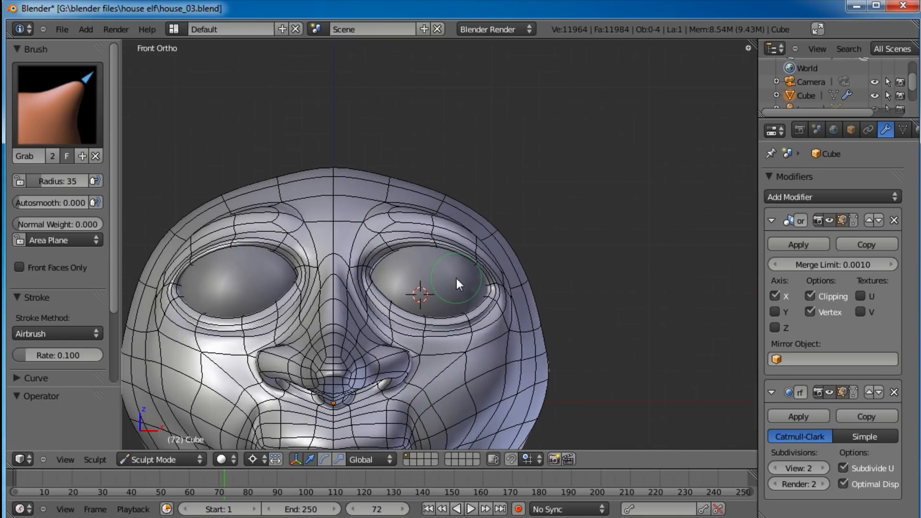
Step: Select the concentric edge loops forming the eyelid rim in Edit Mode
{"action": "key", "text": "Tab"}
{"action": "scroll", "coordinate": [461, 276], "scroll_direction": "up", "scroll_amount": 2}
{"action": "right_click", "coordinate": [468, 264], "text": "alt"}
{"action": "right_click", "coordinate": [470, 259], "text": "alt+shift"}
{"action": "right_click", "coordinate": [458, 269], "text": "alt+shift"}
{"action": "right_click", "coordinate": [465, 256], "text": "alt+shift"}
{"action": "right_click", "coordinate": [465, 244], "text": "alt+shift"}
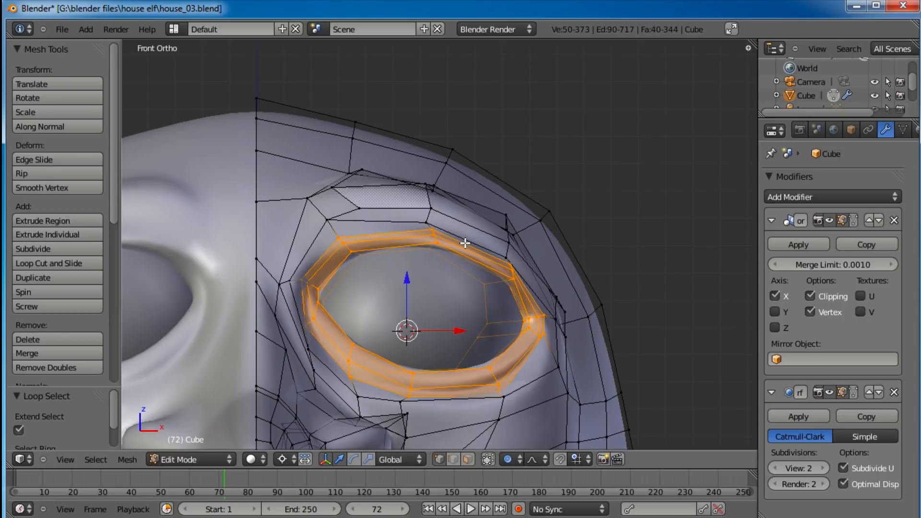
{"action": "scroll", "coordinate": [467, 242], "scroll_direction": "down", "scroll_amount": 3}
{"action": "key", "text": "KP_2"}
{"action": "middle_click_drag", "start_coordinate": [439, 238], "coordinate": [424, 316]}
{"action": "key", "text": "g"}
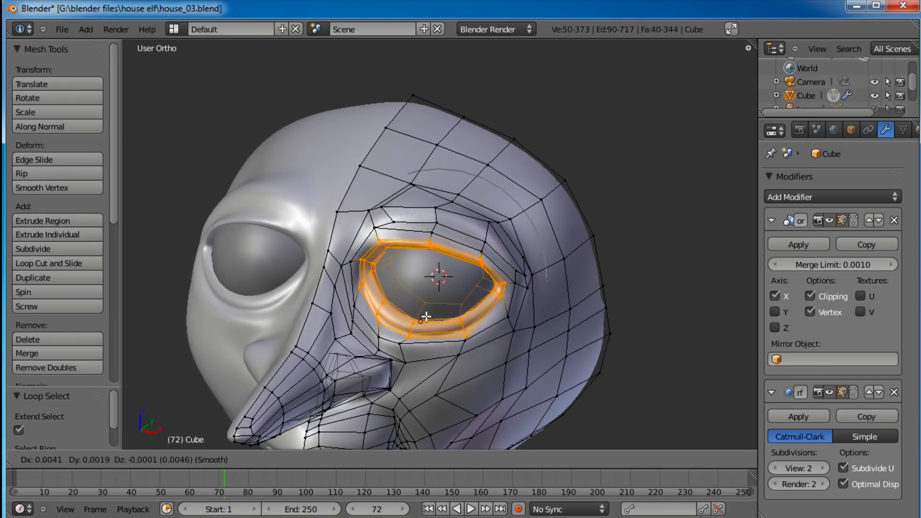
{"action": "key", "text": "z"}
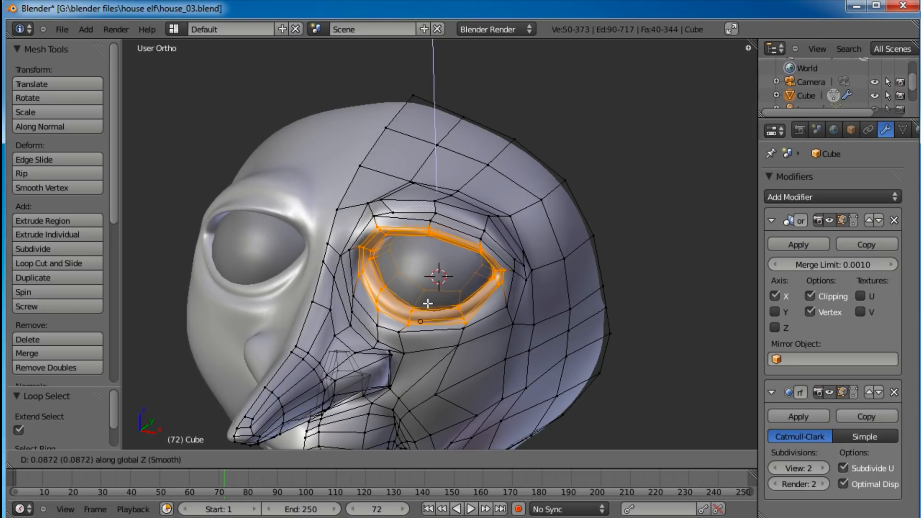
{"action": "right_click", "coordinate": [428, 303]}
Step: Add the upper eyelid and brow-fold vertices to the selection and raise everything about 0.107 along Z with proportional editing
{"action": "key", "text": "b"}
{"action": "left_click_drag", "start_coordinate": [490, 229], "coordinate": [461, 271]}
{"action": "key", "text": "b"}
{"action": "left_click_drag", "start_coordinate": [444, 217], "coordinate": [369, 234]}
{"action": "key", "text": "b"}
{"action": "left_click_drag", "start_coordinate": [415, 189], "coordinate": [452, 215]}
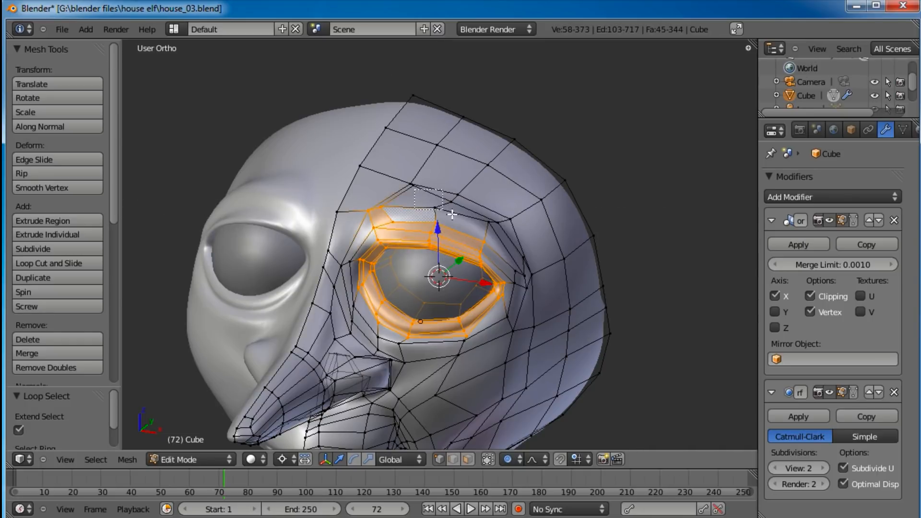
{"action": "left_click_drag", "start_coordinate": [501, 240], "coordinate": [541, 289]}
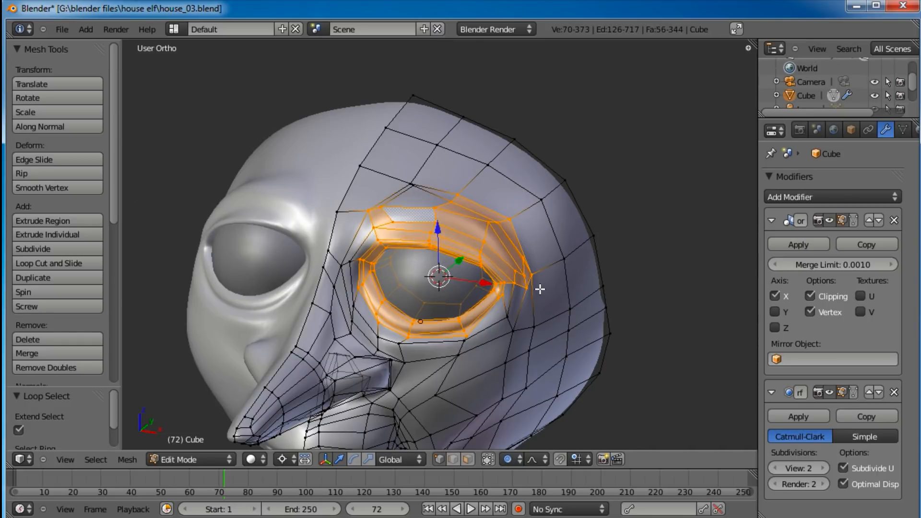
{"action": "left_click_drag", "start_coordinate": [401, 214], "coordinate": [401, 214]}
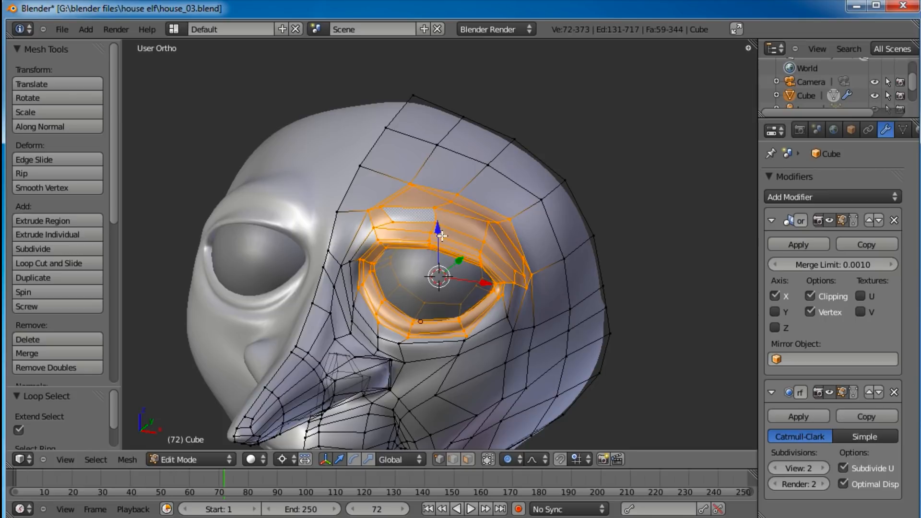
{"action": "key", "text": "g"}
{"action": "key", "text": "z"}
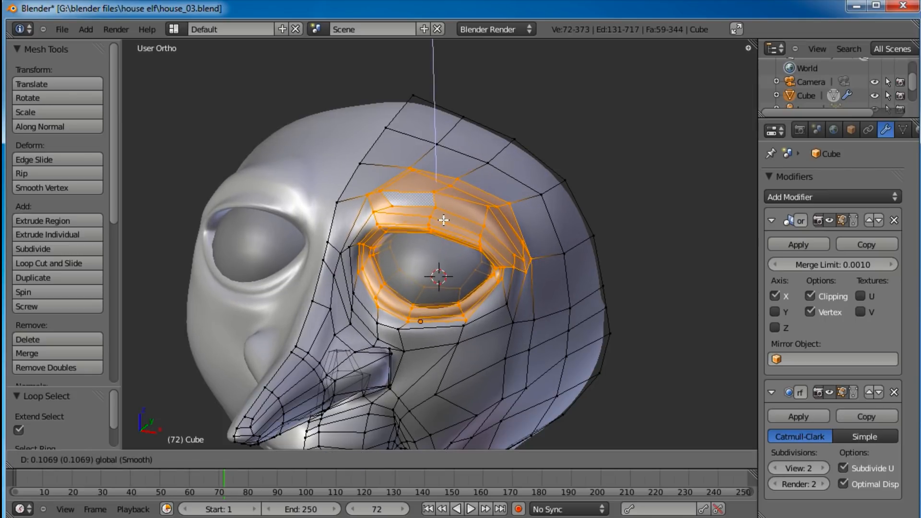
{"action": "left_click", "coordinate": [444, 220]}
Step: Reposition the selected eyelids and brow fold around the eyeball with two free moves, then leave Edit Mode
{"action": "scroll", "coordinate": [444, 220], "scroll_direction": "down", "scroll_amount": 3}
{"action": "middle_click_drag", "start_coordinate": [444, 220], "coordinate": [457, 317]}
{"action": "key", "text": "g"}
{"action": "left_click", "coordinate": [457, 294]}
{"action": "key", "text": "g"}
{"action": "left_click", "coordinate": [433, 283]}
{"action": "key", "text": "Tab"}
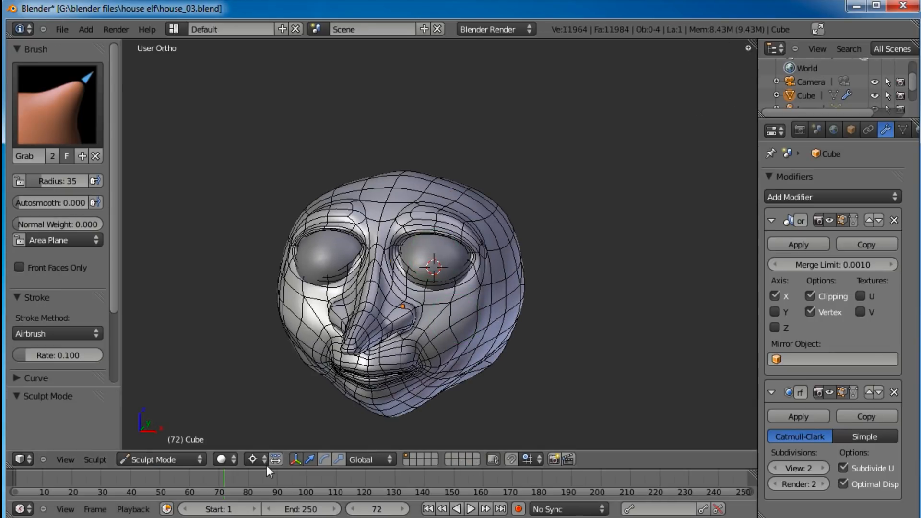
Step: Select the eyeball sphere in Object Mode and move it up and outward to fit the reshaped socket
{"action": "left_click", "coordinate": [172, 462]}
{"action": "left_click", "coordinate": [180, 443]}
{"action": "scroll", "coordinate": [428, 273], "scroll_direction": "up", "scroll_amount": 4}
{"action": "right_click", "coordinate": [468, 312]}
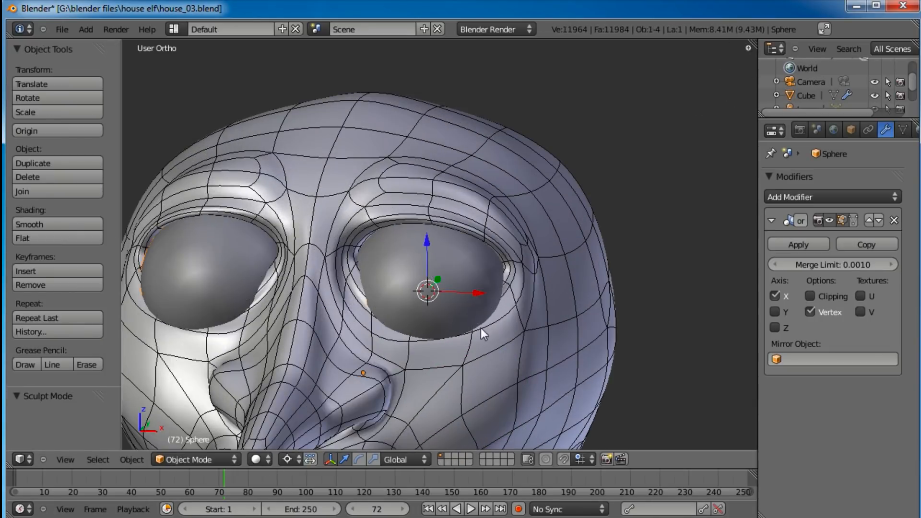
{"action": "middle_click_drag", "start_coordinate": [481, 327], "coordinate": [439, 365]}
{"action": "left_click_drag", "start_coordinate": [442, 254], "coordinate": [445, 232]}
{"action": "left_click_drag", "start_coordinate": [472, 287], "coordinate": [487, 282]}
Step: Adjust the eyeball's depth along Y so that it sits against the eyelids
{"action": "middle_click_drag", "start_coordinate": [422, 300], "coordinate": [472, 272]}
{"action": "left_click_drag", "start_coordinate": [417, 267], "coordinate": [415, 264]}
{"action": "middle_click_drag", "start_coordinate": [508, 268], "coordinate": [477, 237]}
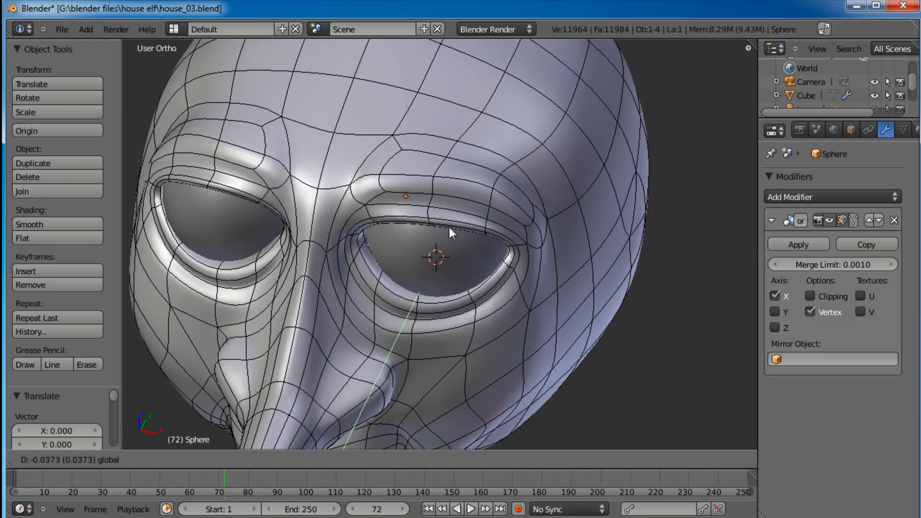
{"action": "key", "text": "Tab"}
{"action": "left_click_drag", "start_coordinate": [486, 265], "coordinate": [482, 263]}
{"action": "key", "text": "Tab"}
{"action": "middle_click_drag", "start_coordinate": [482, 263], "coordinate": [392, 335]}
{"action": "scroll", "coordinate": [398, 332], "scroll_direction": "down", "scroll_amount": 3}
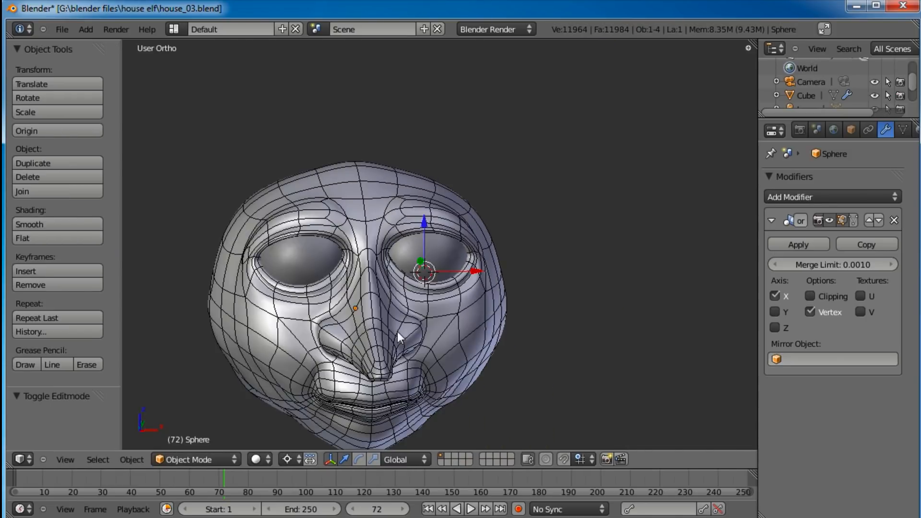
Step: Return to editing the head mesh and box-select the upper and lower lip vertices
{"action": "key", "text": "a"}
{"action": "middle_click_drag", "start_coordinate": [462, 326], "coordinate": [381, 435]}
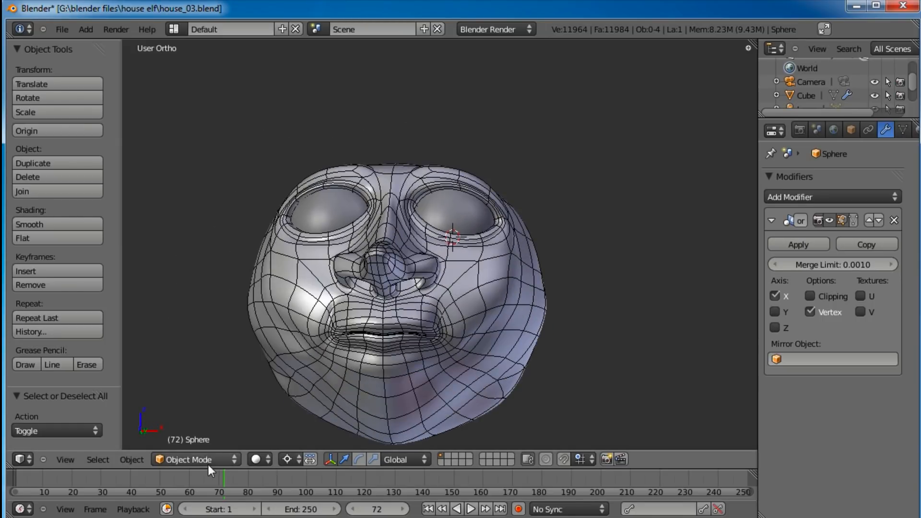
{"action": "right_click", "coordinate": [456, 345]}
{"action": "key", "text": "Tab"}
{"action": "scroll", "coordinate": [485, 363], "scroll_direction": "up", "scroll_amount": 3}
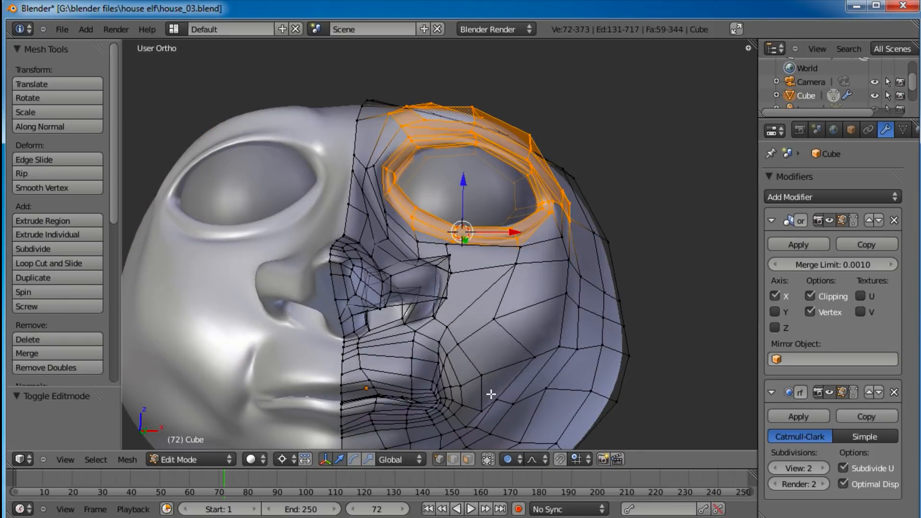
{"action": "middle_click_drag", "start_coordinate": [492, 393], "coordinate": [512, 298], "text": "shift"}
{"action": "key", "text": "b"}
{"action": "left_click_drag", "start_coordinate": [365, 276], "coordinate": [448, 336]}
{"action": "key", "text": "b"}
{"action": "left_click_drag", "start_coordinate": [476, 287], "coordinate": [348, 344]}
{"action": "left_click_drag", "start_coordinate": [335, 312], "coordinate": [336, 312]}
Step: Remove the surplus vertices around the mouth corner from the selection with circle select
{"action": "middle_click_drag", "start_coordinate": [336, 312], "coordinate": [469, 335]}
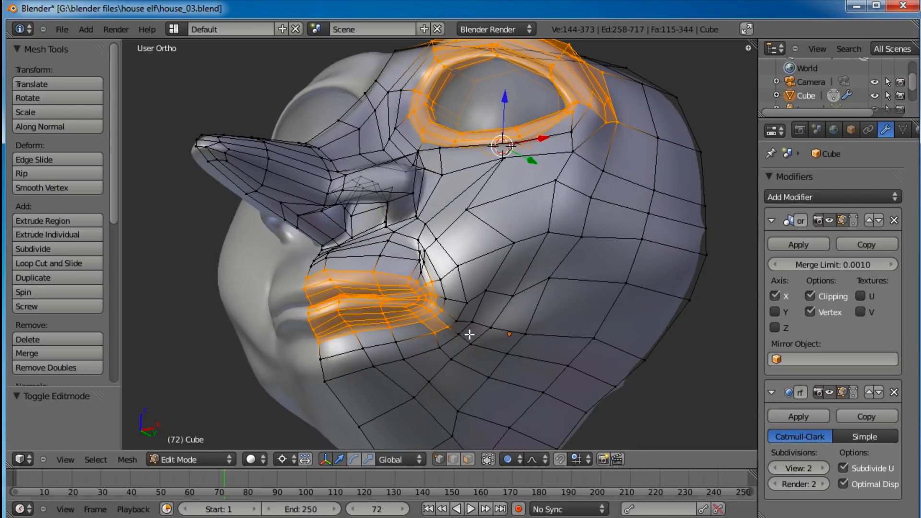
{"action": "scroll", "coordinate": [438, 335], "scroll_direction": "up", "scroll_amount": 2}
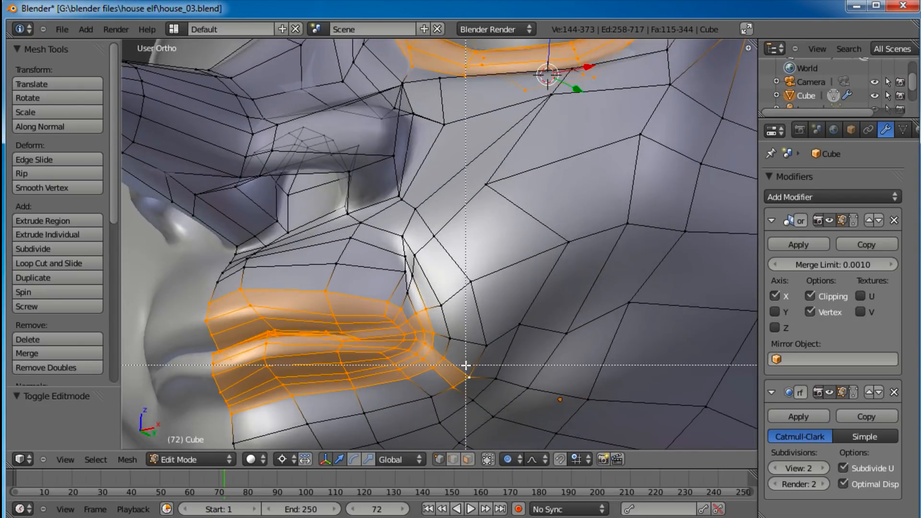
{"action": "mouse_move", "coordinate": [481, 366]}
{"action": "middle_mouse_down"}
{"action": "mouse_move", "coordinate": [448, 376]}
{"action": "mouse_move", "coordinate": [449, 313]}
{"action": "mouse_move", "coordinate": [421, 381]}
{"action": "mouse_move", "coordinate": [442, 367]}
{"action": "middle_mouse_up"}
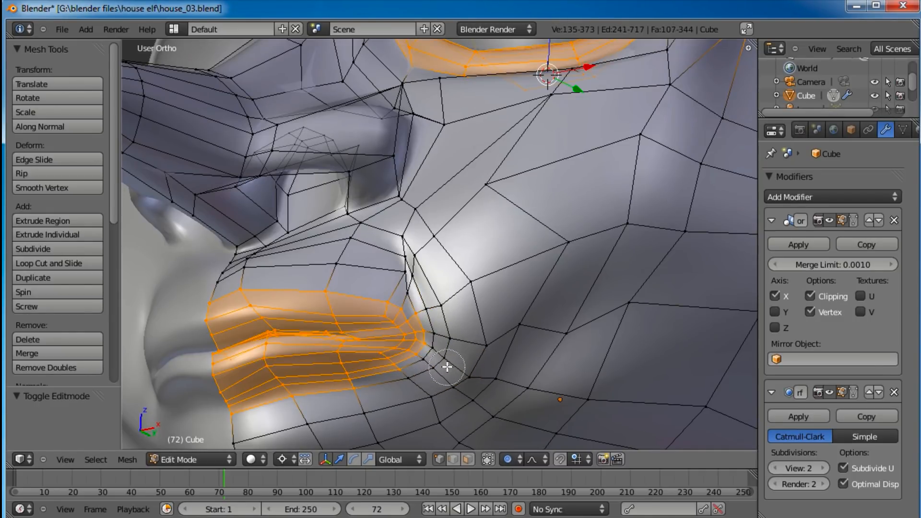
{"action": "middle_click_drag", "start_coordinate": [414, 268], "coordinate": [527, 422]}
{"action": "scroll", "coordinate": [466, 348], "scroll_direction": "down", "scroll_amount": 3}
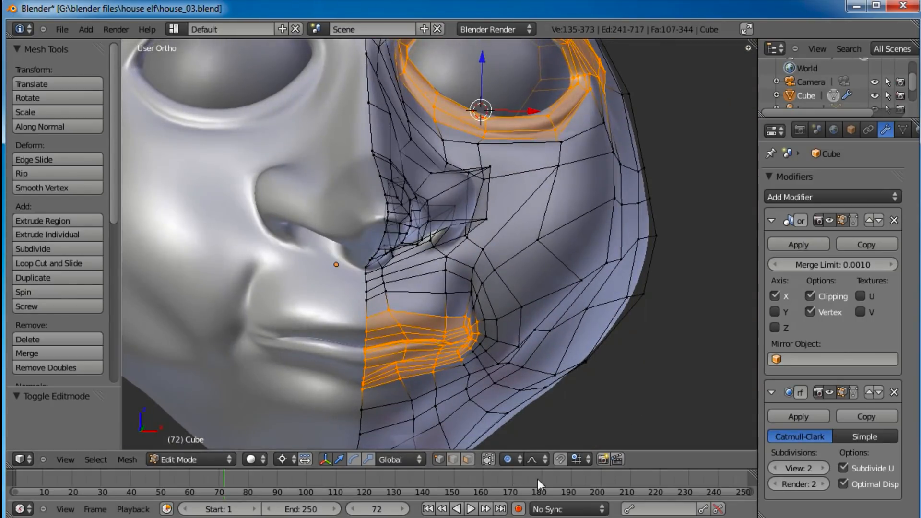
Step: Deselect the eye area and try to scale the lips along X about the 3D cursor
{"action": "scroll", "coordinate": [445, 355], "scroll_direction": "down", "scroll_amount": 1}
{"action": "middle_click_drag", "start_coordinate": [445, 355], "coordinate": [488, 269]}
{"action": "key", "text": "s"}
{"action": "key", "text": "x"}
{"action": "left_click", "coordinate": [482, 263]}
{"action": "scroll", "coordinate": [488, 254], "scroll_direction": "down", "scroll_amount": 5}
{"action": "key", "text": "b"}
{"action": "middle_click_drag", "start_coordinate": [526, 148], "coordinate": [390, 263]}
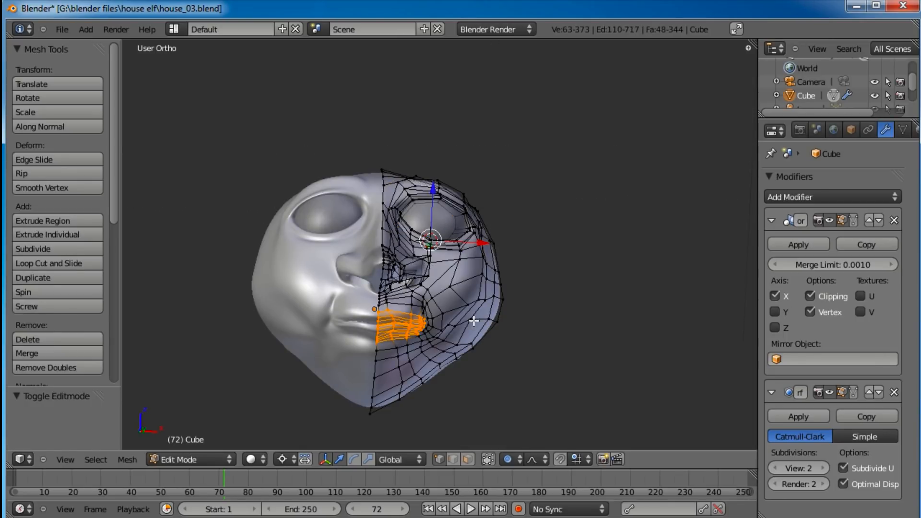
{"action": "scroll", "coordinate": [522, 321], "scroll_direction": "up", "scroll_amount": 3}
{"action": "scroll", "coordinate": [523, 321], "scroll_direction": "up", "scroll_amount": 2}
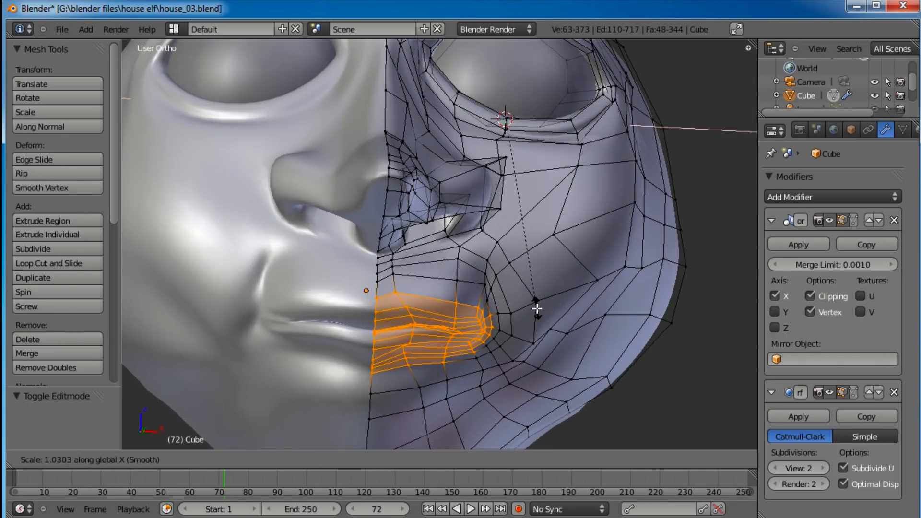
{"action": "key", "text": "Escape"}
Step: Switch the transform pivot to the selection's center and widen the lips along X
{"action": "left_click", "coordinate": [296, 459]}
{"action": "left_click", "coordinate": [296, 458]}
{"action": "left_click", "coordinate": [312, 413]}
{"action": "middle_click_drag", "start_coordinate": [421, 379], "coordinate": [504, 366]}
{"action": "key", "text": "s"}
{"action": "key", "text": "x"}
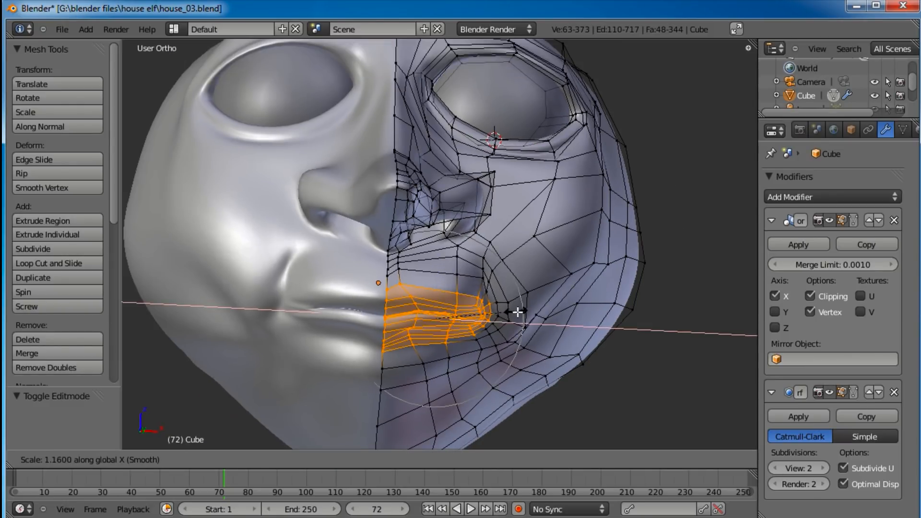
{"action": "left_click", "coordinate": [525, 314]}
Step: Shift the selected lips slightly outward and up, rotate them about X, and leave Edit Mode
{"action": "key", "text": "g"}
{"action": "left_click", "coordinate": [531, 305]}
{"action": "scroll", "coordinate": [530, 305], "scroll_direction": "down", "scroll_amount": 2}
{"action": "middle_click_drag", "start_coordinate": [531, 305], "coordinate": [480, 268]}
{"action": "key", "text": "r"}
{"action": "key", "text": "x"}
{"action": "left_click", "coordinate": [548, 325]}
{"action": "key", "text": "Tab"}
Step: Reposition the cheek vertices between the nostril and the lower eyelid to even out the mesh in Edit Mode
{"action": "middle_click_drag", "start_coordinate": [508, 224], "coordinate": [564, 321]}
{"action": "scroll", "coordinate": [563, 316], "scroll_direction": "up", "scroll_amount": 4}
{"action": "middle_click_drag", "start_coordinate": [401, 341], "coordinate": [430, 315], "text": "shift"}
{"action": "key", "text": "Tab"}
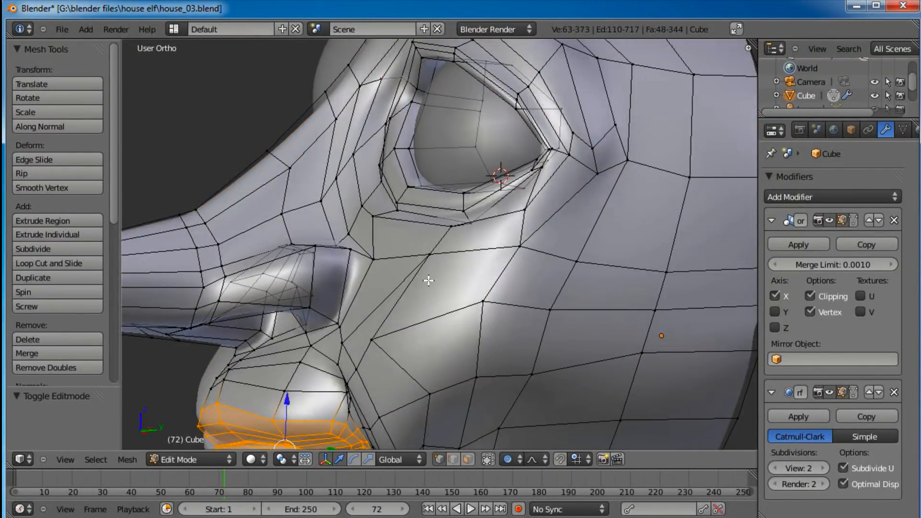
{"action": "right_click", "coordinate": [425, 276]}
{"action": "key", "text": "g"}
{"action": "left_click", "coordinate": [410, 272]}
{"action": "right_click", "coordinate": [385, 339]}
{"action": "key", "text": "g"}
{"action": "left_click", "coordinate": [419, 317]}
{"action": "right_click", "coordinate": [411, 266]}
{"action": "key", "text": "g"}
{"action": "left_click", "coordinate": [402, 277]}
Step: Add a loop cut along the side of the nose and down the cheek beside it, slid by about -0.15
{"action": "key", "text": "ctrl+r"}
{"action": "left_click", "coordinate": [367, 307]}
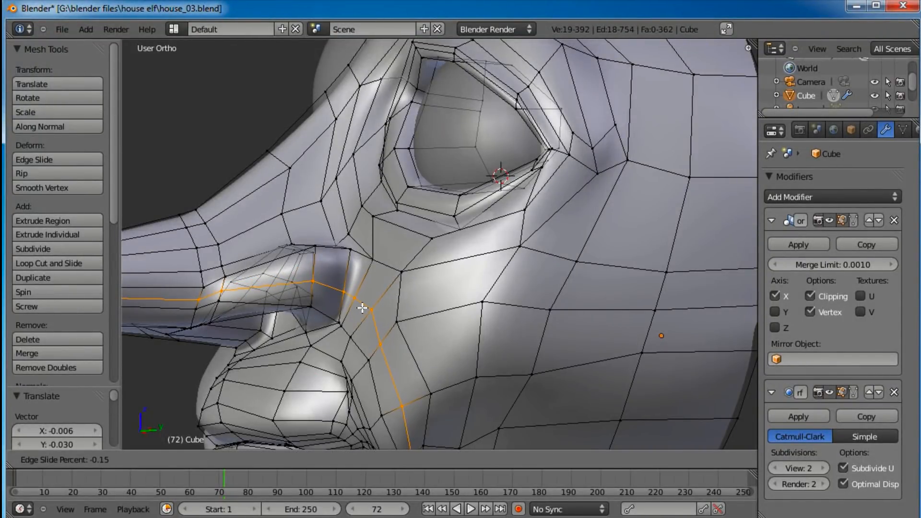
{"action": "left_click", "coordinate": [362, 308]}
Step: Move the cheek vertex beside the new edge loop away from the nose and adjust it from the front
{"action": "right_click", "coordinate": [401, 322]}
{"action": "key", "text": "g"}
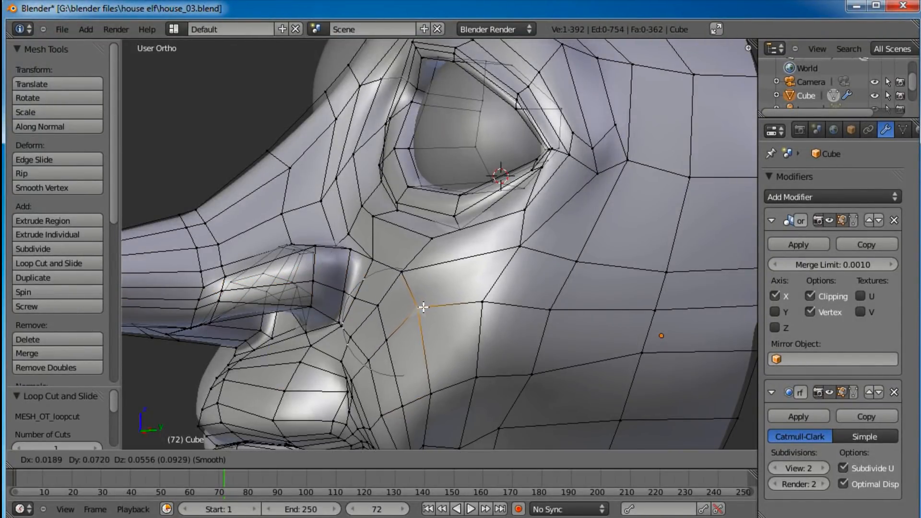
{"action": "left_click", "coordinate": [421, 308]}
{"action": "scroll", "coordinate": [422, 308], "scroll_direction": "down", "scroll_amount": 3}
{"action": "middle_click_drag", "start_coordinate": [421, 309], "coordinate": [509, 269]}
{"action": "key", "text": "g"}
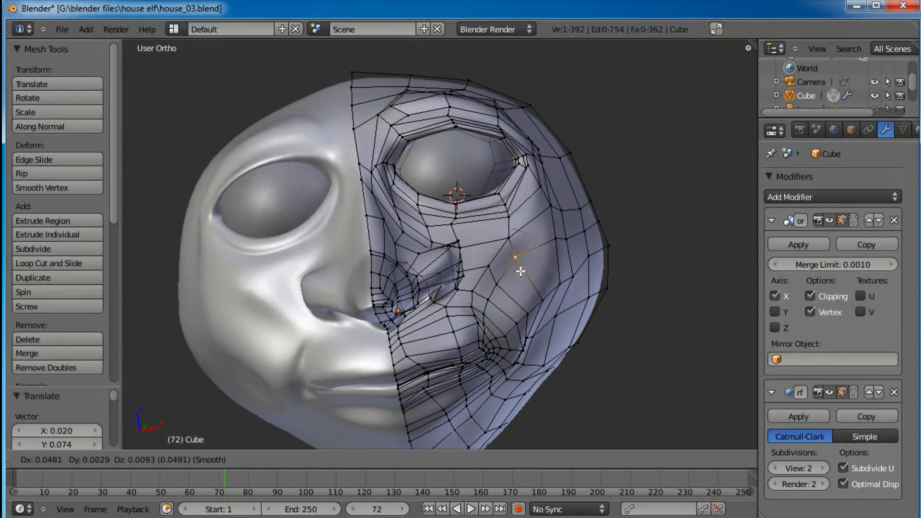
{"action": "left_click", "coordinate": [530, 230]}
{"action": "key", "text": "ctrl+r"}
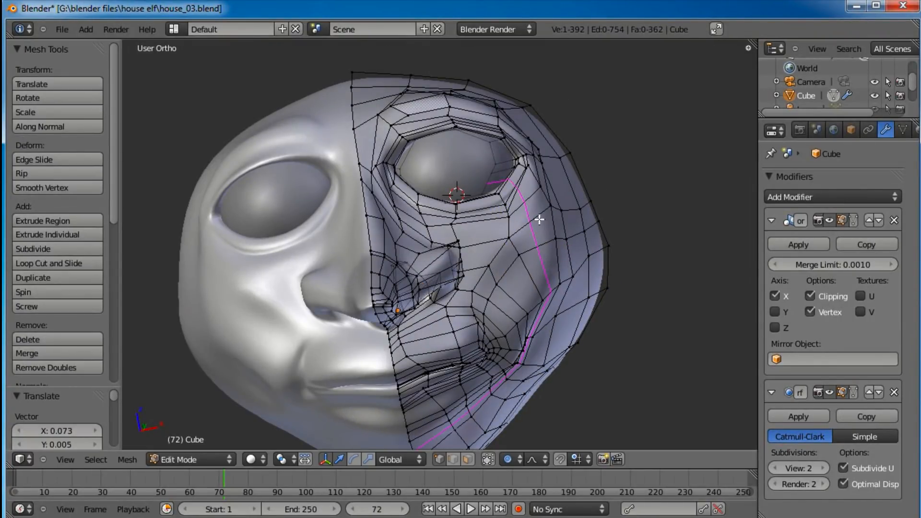
{"action": "key", "text": "Escape"}
Step: Move two neighbouring cheek vertices below the lower eyelid to space out the edges
{"action": "middle_click_drag", "start_coordinate": [569, 246], "coordinate": [556, 354]}
{"action": "scroll", "coordinate": [552, 354], "scroll_direction": "up", "scroll_amount": 5}
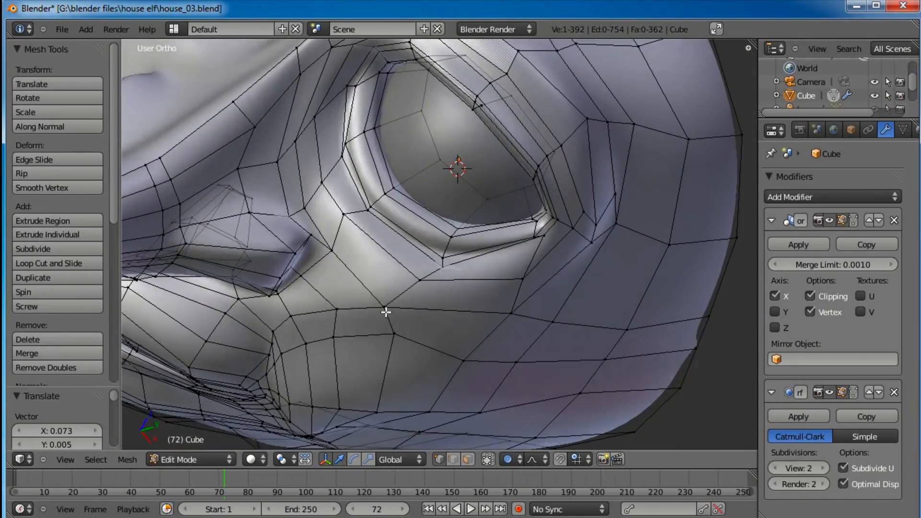
{"action": "right_click", "coordinate": [398, 315]}
{"action": "key", "text": "g"}
{"action": "left_click", "coordinate": [415, 320]}
{"action": "right_click", "coordinate": [400, 344]}
{"action": "key", "text": "g"}
{"action": "left_click", "coordinate": [406, 356]}
Step: Shift the cheek vertex below the eye's outer corner toward the nose and nudge the vertex below mid-eyelid upward
{"action": "right_click", "coordinate": [503, 310]}
{"action": "key", "text": "g"}
{"action": "left_click", "coordinate": [494, 308]}
{"action": "right_click", "coordinate": [411, 318]}
{"action": "key", "text": "g"}
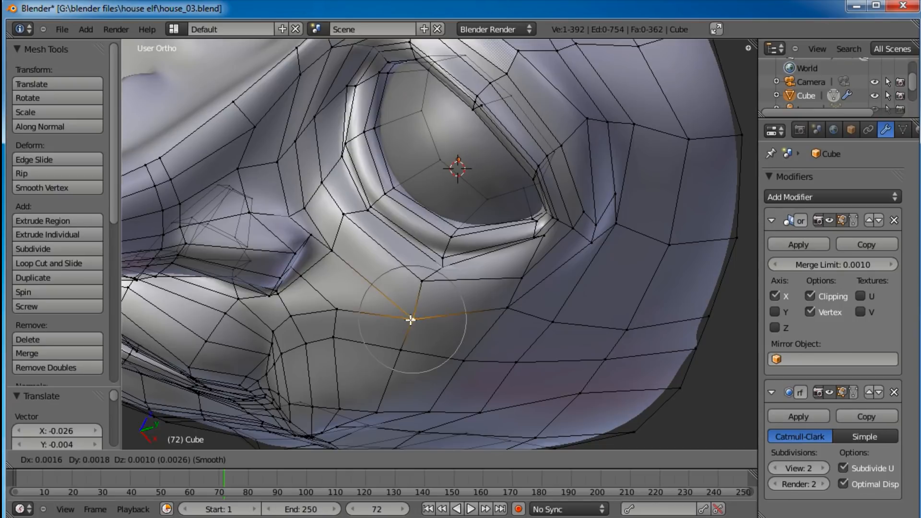
{"action": "left_click", "coordinate": [414, 314]}
Step: Select two adjacent cheek vertices and move them outward together
{"action": "middle_click_drag", "start_coordinate": [414, 314], "coordinate": [445, 389]}
{"action": "right_click", "coordinate": [469, 305], "text": "shift"}
{"action": "key", "text": "g"}
{"action": "left_click", "coordinate": [499, 283]}
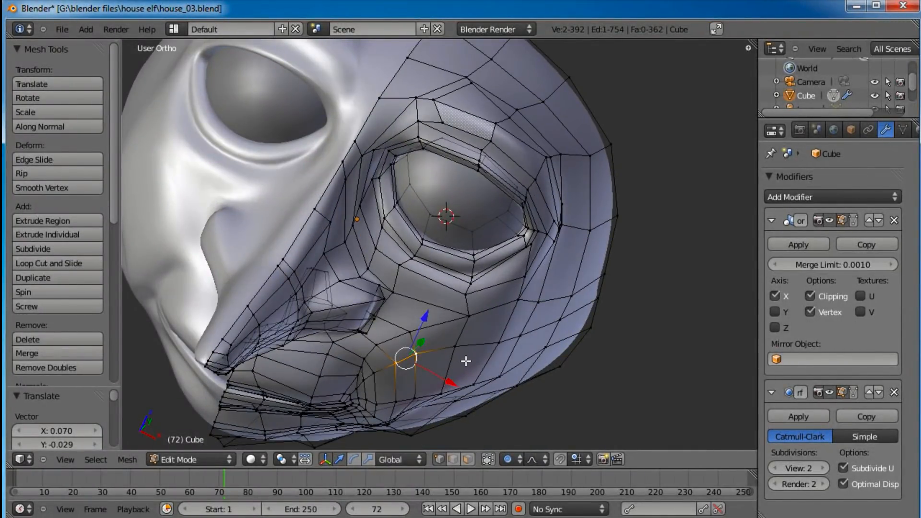
Step: Smooth the cheek below the eye in Sculpt Mode with the Smooth brush
{"action": "left_click", "coordinate": [191, 460]}
{"action": "left_click", "coordinate": [199, 417]}
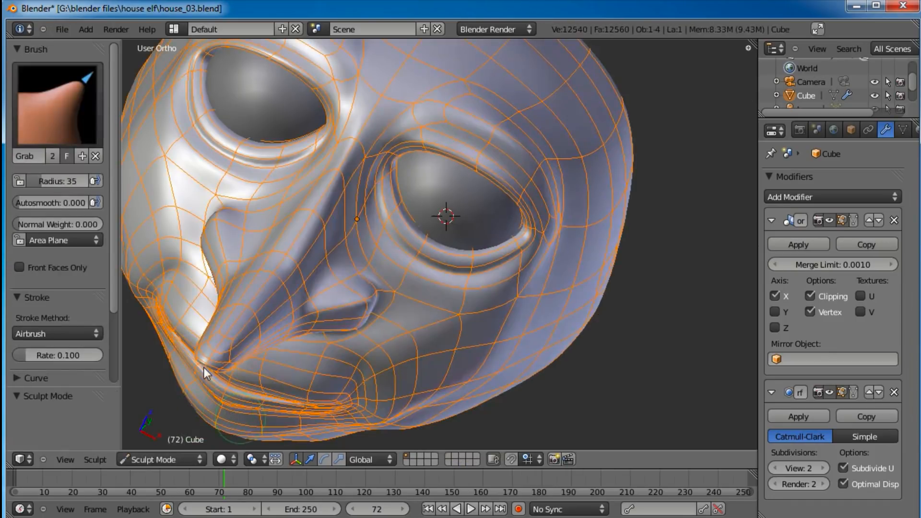
{"action": "left_click", "coordinate": [63, 85]}
{"action": "left_click", "coordinate": [534, 255]}
{"action": "mouse_move", "coordinate": [535, 256]}
{"action": "middle_mouse_down"}
{"action": "mouse_move", "coordinate": [575, 325]}
{"action": "mouse_move", "coordinate": [531, 261]}
{"action": "middle_mouse_up"}
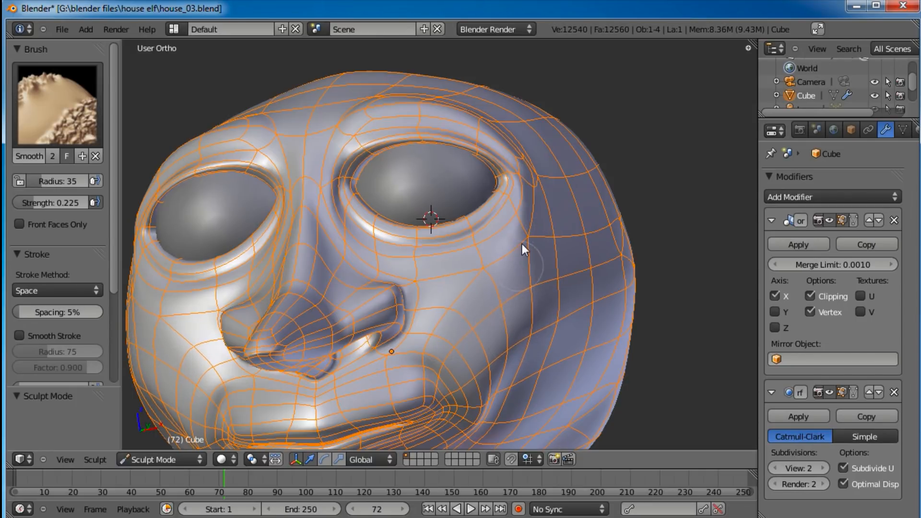
{"action": "mouse_move", "coordinate": [485, 259]}
{"action": "left_mouse_down"}
{"action": "mouse_move", "coordinate": [445, 297]}
{"action": "mouse_move", "coordinate": [491, 356]}
{"action": "mouse_move", "coordinate": [520, 349]}
{"action": "mouse_move", "coordinate": [516, 313]}
{"action": "left_mouse_up"}
{"action": "mouse_move", "coordinate": [504, 333]}
{"action": "middle_mouse_down"}
{"action": "mouse_move", "coordinate": [528, 259]}
{"action": "mouse_move", "coordinate": [528, 279]}
{"action": "mouse_move", "coordinate": [457, 329]}
{"action": "mouse_move", "coordinate": [416, 316]}
{"action": "middle_mouse_up"}
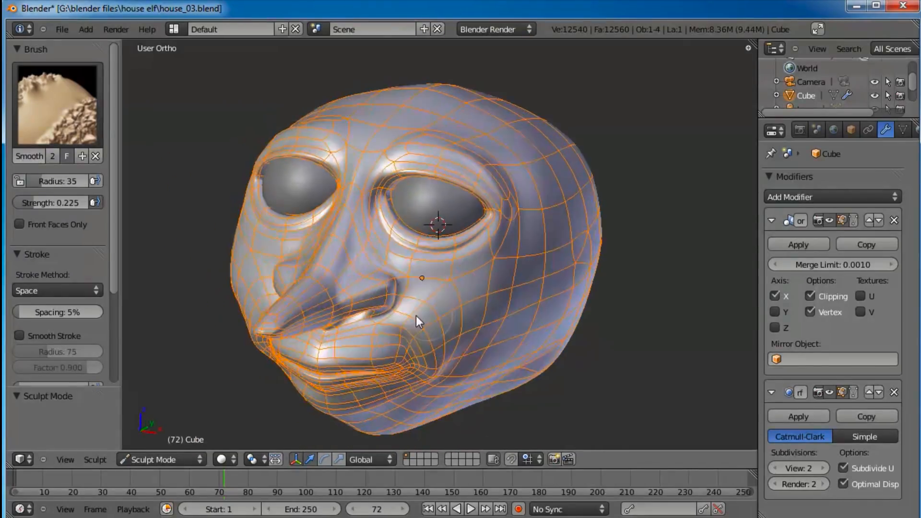
Step: Switch the sculpt brush to Grab and reshape the area between the nose and the lower eyelid
{"action": "middle_click_drag", "start_coordinate": [505, 255], "coordinate": [502, 327]}
{"action": "scroll", "coordinate": [504, 290], "scroll_direction": "up", "scroll_amount": 3}
{"action": "scroll", "coordinate": [531, 303], "scroll_direction": "down", "scroll_amount": 4}
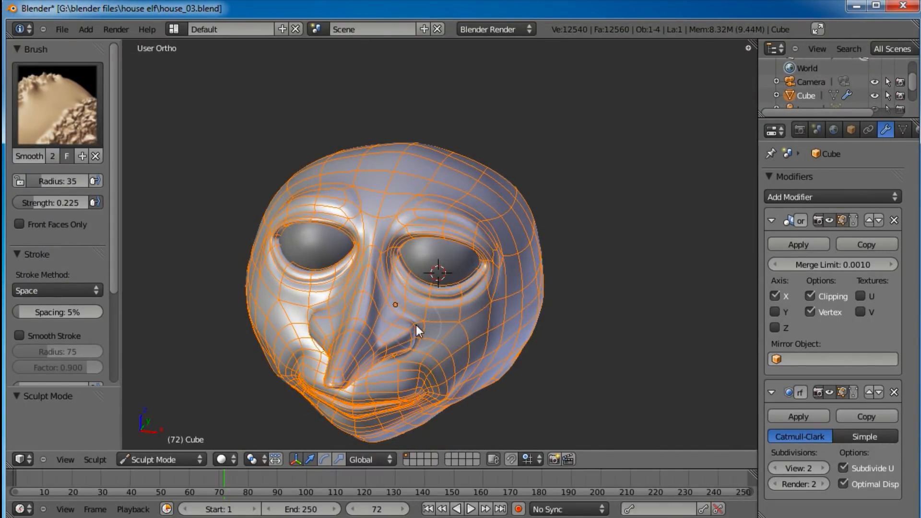
{"action": "left_click", "coordinate": [63, 123]}
{"action": "left_click", "coordinate": [532, 181]}
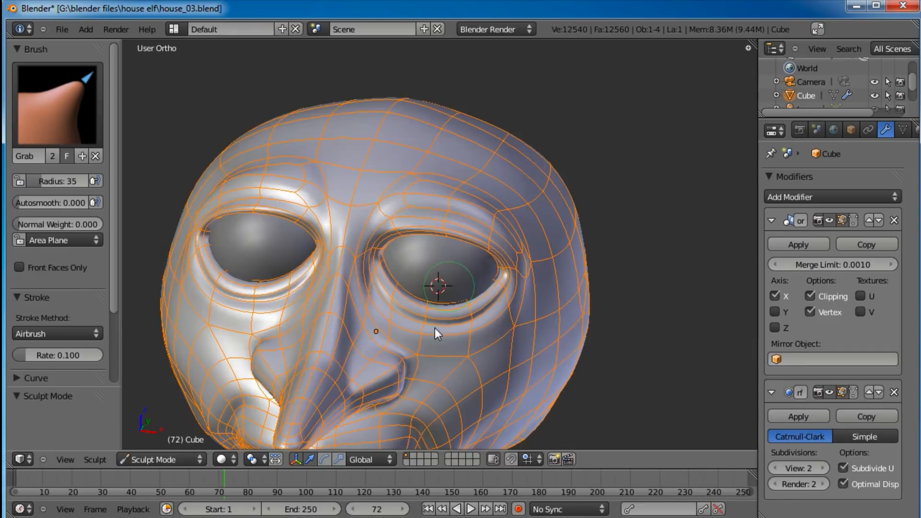
{"action": "mouse_move", "coordinate": [407, 353]}
{"action": "left_mouse_down"}
{"action": "mouse_move", "coordinate": [369, 339]}
{"action": "mouse_move", "coordinate": [355, 281]}
{"action": "left_mouse_up"}
{"action": "mouse_move", "coordinate": [386, 234]}
{"action": "middle_mouse_down"}
{"action": "mouse_move", "coordinate": [408, 293]}
{"action": "mouse_move", "coordinate": [344, 247]}
{"action": "mouse_move", "coordinate": [443, 274]}
{"action": "mouse_move", "coordinate": [386, 222]}
{"action": "mouse_move", "coordinate": [412, 235]}
{"action": "middle_mouse_up"}
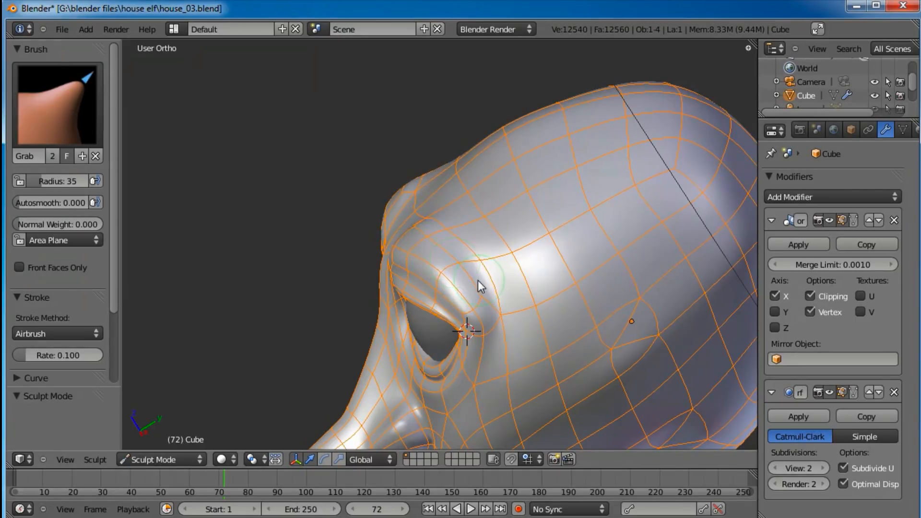
Step: Adjust the upper eyelid rim and the brow ridge above it with short Grab strokes
{"action": "mouse_move", "coordinate": [465, 304]}
{"action": "middle_mouse_down"}
{"action": "mouse_move", "coordinate": [595, 244]}
{"action": "mouse_move", "coordinate": [520, 243]}
{"action": "mouse_move", "coordinate": [426, 259]}
{"action": "mouse_move", "coordinate": [535, 273]}
{"action": "mouse_move", "coordinate": [441, 293]}
{"action": "mouse_move", "coordinate": [383, 263]}
{"action": "mouse_move", "coordinate": [551, 286]}
{"action": "mouse_move", "coordinate": [465, 293]}
{"action": "mouse_move", "coordinate": [448, 257]}
{"action": "mouse_move", "coordinate": [475, 328]}
{"action": "mouse_move", "coordinate": [444, 309]}
{"action": "mouse_move", "coordinate": [467, 287]}
{"action": "mouse_move", "coordinate": [459, 250]}
{"action": "mouse_move", "coordinate": [432, 232]}
{"action": "middle_mouse_up"}
{"action": "scroll", "coordinate": [459, 250], "scroll_direction": "up", "scroll_amount": 3}
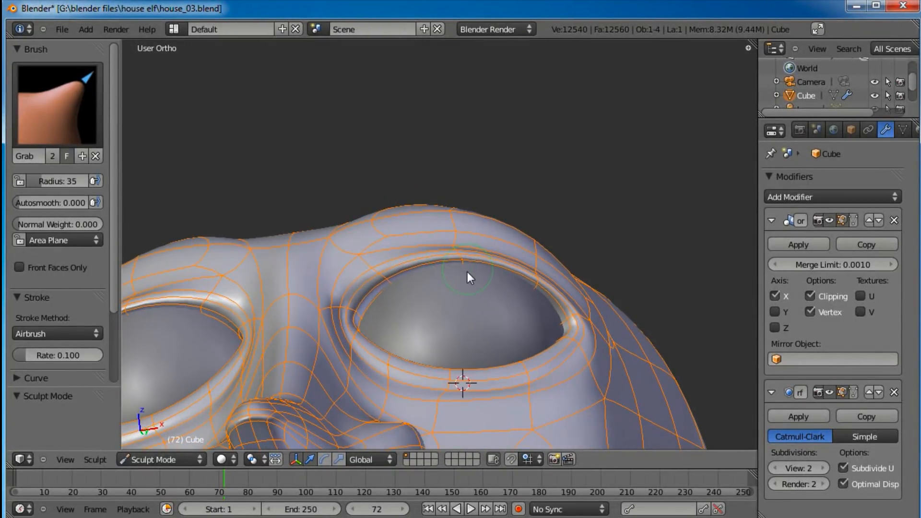
{"action": "left_click_drag", "start_coordinate": [469, 272], "coordinate": [460, 275]}
{"action": "left_click_drag", "start_coordinate": [525, 280], "coordinate": [524, 287]}
{"action": "left_click_drag", "start_coordinate": [540, 258], "coordinate": [542, 246]}
{"action": "left_click_drag", "start_coordinate": [468, 240], "coordinate": [455, 212]}
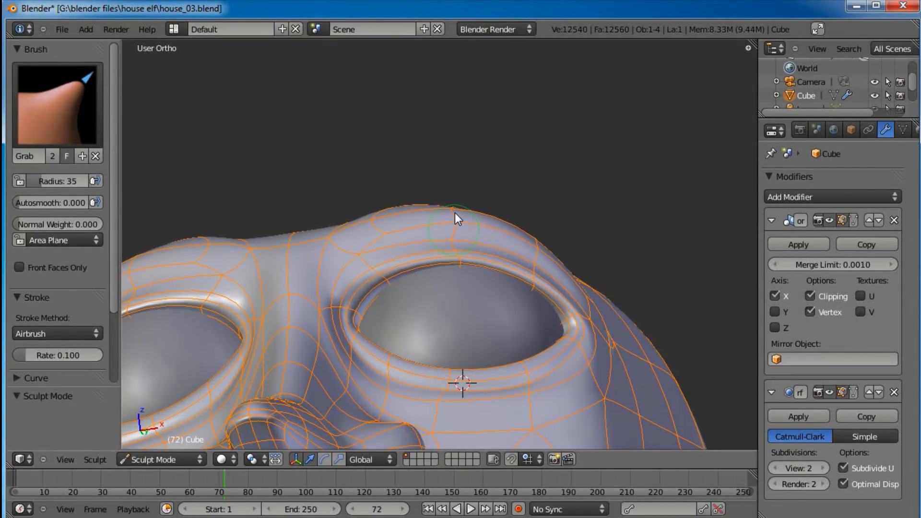
Step: Pull the surface at the eye's outer corner and the cheek below it back toward the side of the head
{"action": "middle_click_drag", "start_coordinate": [568, 235], "coordinate": [423, 356]}
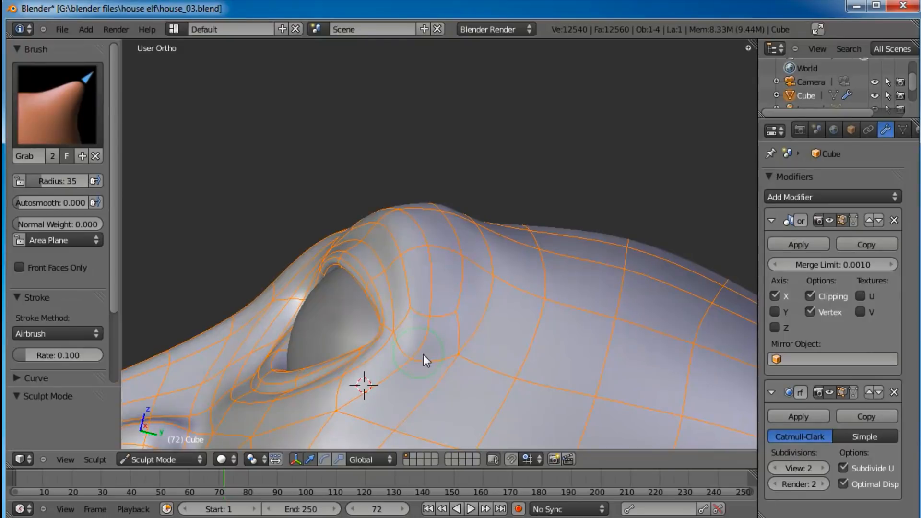
{"action": "left_click_drag", "start_coordinate": [380, 350], "coordinate": [396, 359]}
{"action": "left_click_drag", "start_coordinate": [346, 404], "coordinate": [372, 393]}
{"action": "scroll", "coordinate": [374, 379], "scroll_direction": "down", "scroll_amount": 5}
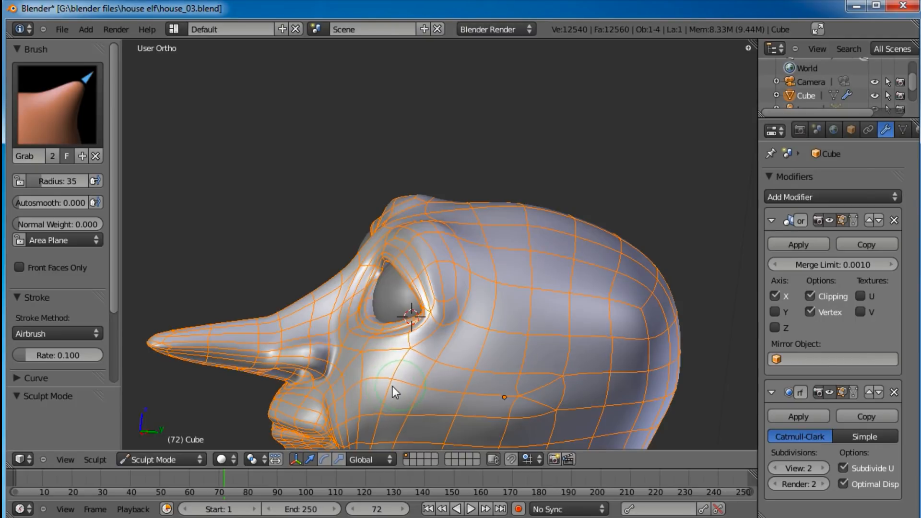
{"action": "mouse_move", "coordinate": [425, 367]}
{"action": "middle_mouse_down"}
{"action": "mouse_move", "coordinate": [414, 322]}
{"action": "mouse_move", "coordinate": [492, 355]}
{"action": "mouse_move", "coordinate": [385, 285]}
{"action": "mouse_move", "coordinate": [427, 250]}
{"action": "mouse_move", "coordinate": [519, 286]}
{"action": "mouse_move", "coordinate": [497, 246]}
{"action": "mouse_move", "coordinate": [485, 295]}
{"action": "mouse_move", "coordinate": [514, 301]}
{"action": "mouse_move", "coordinate": [396, 321]}
{"action": "middle_mouse_up"}
{"action": "mouse_move", "coordinate": [405, 321]}
{"action": "left_mouse_down"}
{"action": "mouse_move", "coordinate": [404, 328]}
{"action": "mouse_move", "coordinate": [444, 323]}
{"action": "mouse_move", "coordinate": [440, 355]}
{"action": "left_mouse_up"}
{"action": "mouse_move", "coordinate": [439, 364]}
{"action": "middle_mouse_down"}
{"action": "mouse_move", "coordinate": [455, 344]}
{"action": "mouse_move", "coordinate": [450, 271]}
{"action": "mouse_move", "coordinate": [592, 278]}
{"action": "mouse_move", "coordinate": [576, 281]}
{"action": "middle_mouse_up"}
{"action": "scroll", "coordinate": [576, 281], "scroll_direction": "up", "scroll_amount": 2}
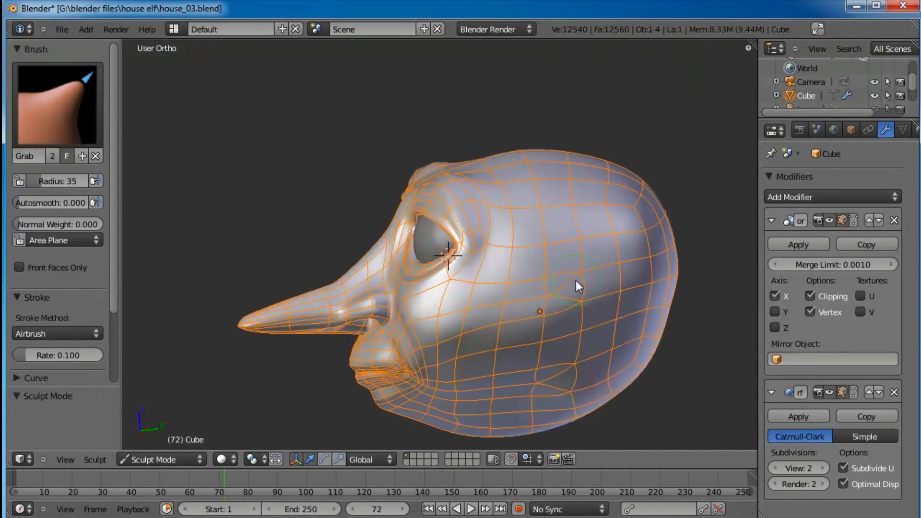
Step: Return to Edit Mode and reveal the hidden geometry at the back of the head
{"action": "key", "text": "Tab"}
{"action": "key", "text": "Tab"}
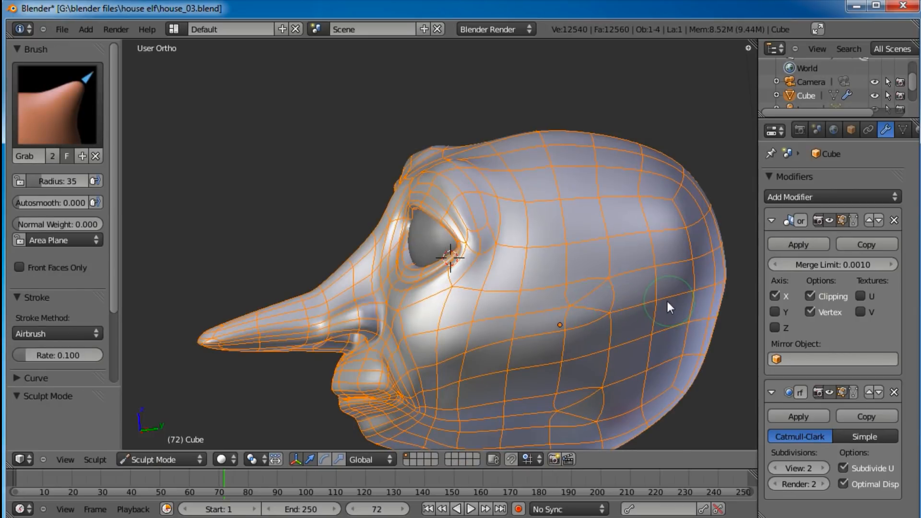
{"action": "middle_click_drag", "start_coordinate": [668, 302], "coordinate": [550, 295], "text": "shift"}
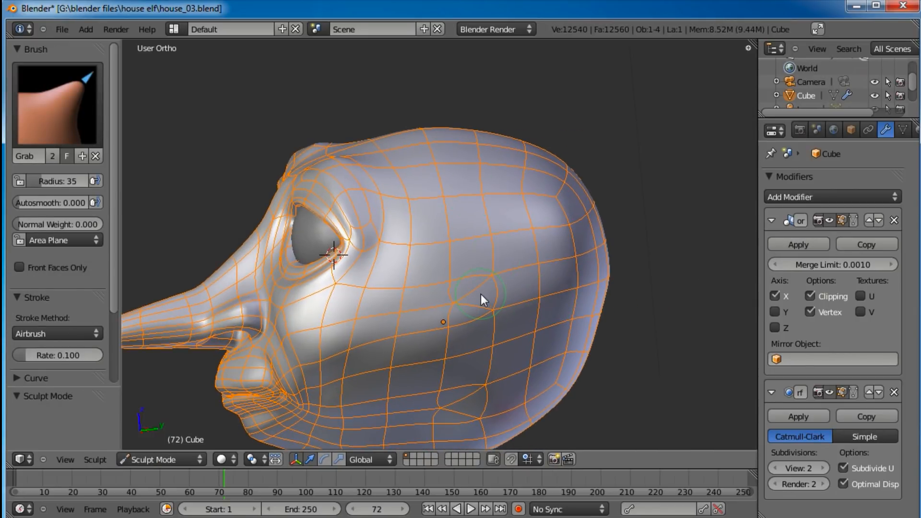
{"action": "key", "text": "Tab"}
{"action": "key", "text": "alt+h"}
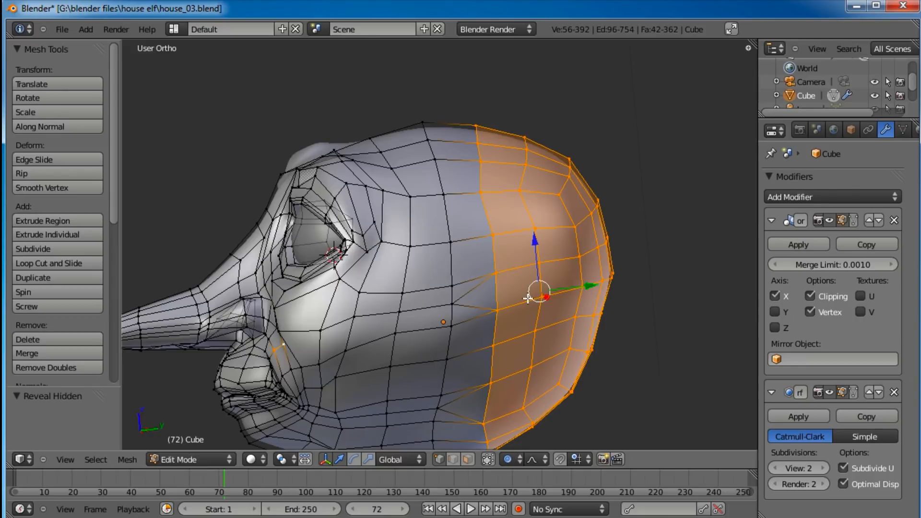
Step: In edge select mode, delete the edges forming the two triangular junctions on the side of the head
{"action": "middle_click_drag", "start_coordinate": [528, 298], "coordinate": [491, 233], "text": "shift"}
{"action": "scroll", "coordinate": [471, 255], "scroll_direction": "up", "scroll_amount": 1}
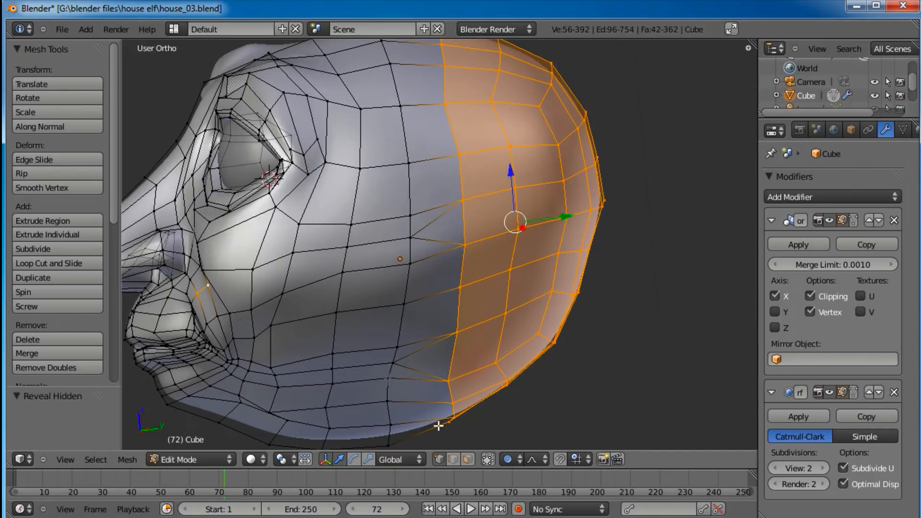
{"action": "left_click", "coordinate": [454, 460]}
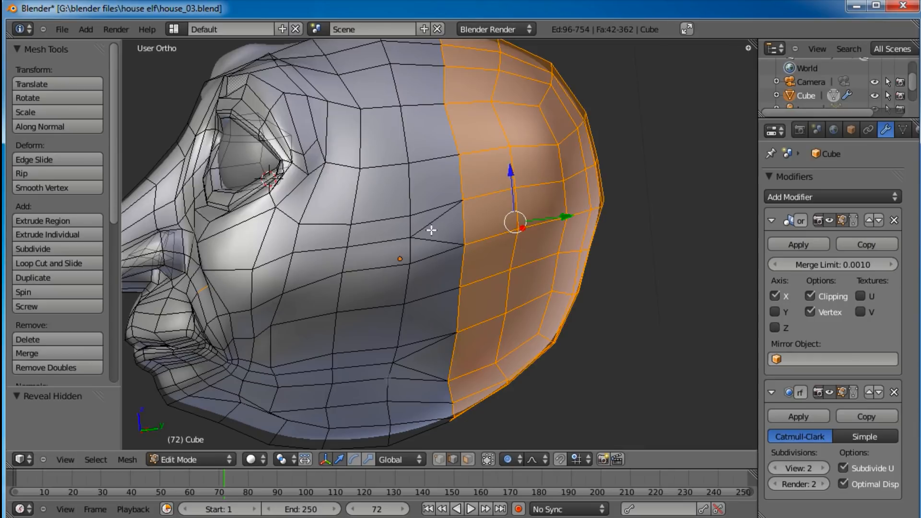
{"action": "right_click", "coordinate": [434, 223]}
{"action": "right_click", "coordinate": [441, 240], "text": "shift"}
{"action": "key", "text": "x"}
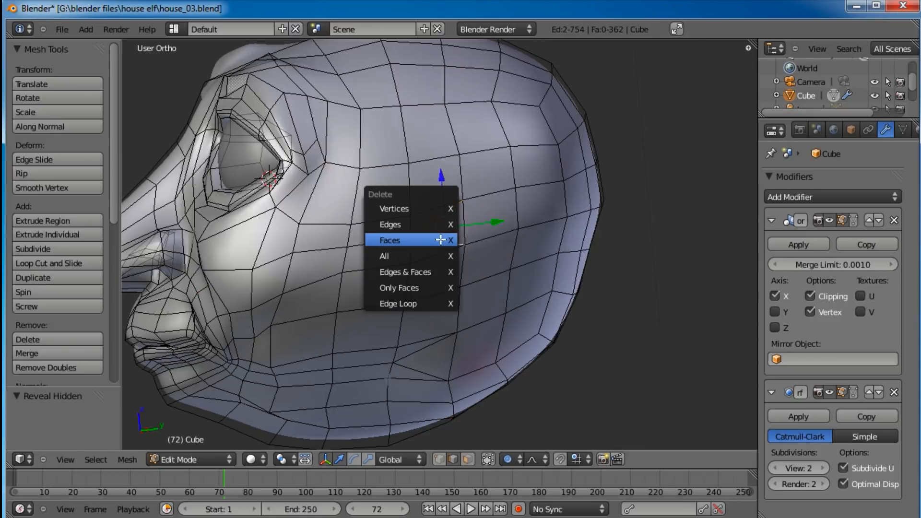
{"action": "left_click", "coordinate": [433, 227]}
{"action": "right_click", "coordinate": [438, 365]}
{"action": "right_click", "coordinate": [417, 355], "text": "shift"}
{"action": "key", "text": "x"}
{"action": "left_click", "coordinate": [473, 350]}
{"action": "middle_click_drag", "start_coordinate": [474, 349], "coordinate": [490, 397]}
Step: Select the two edge rings running from the holes around the back of the head and subdivide them
{"action": "right_click", "coordinate": [459, 215], "text": "ctrl+alt"}
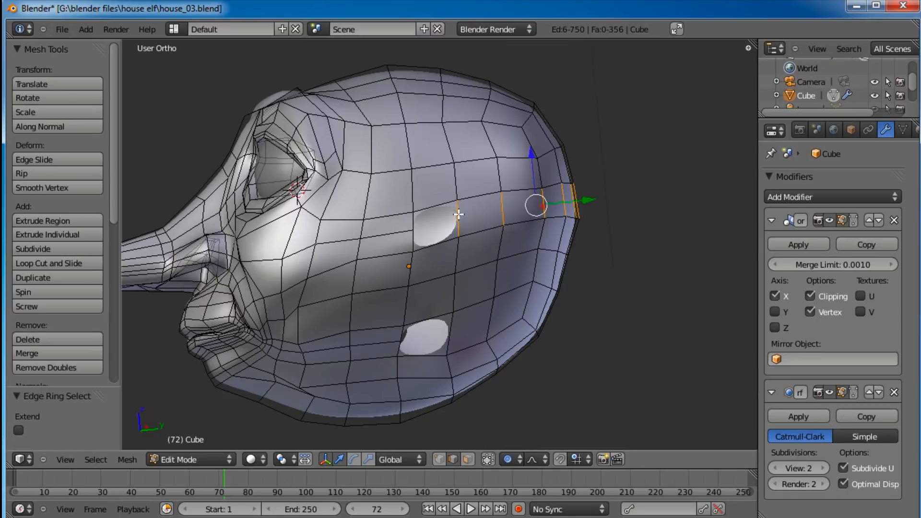
{"action": "right_click", "coordinate": [454, 328], "text": "ctrl+alt+shift"}
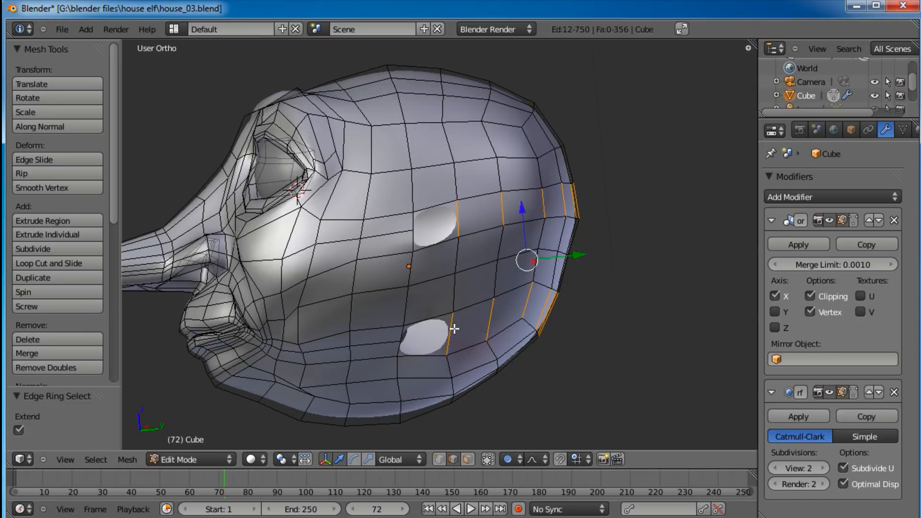
{"action": "right_click", "coordinate": [458, 218], "text": "ctrl+alt+shift"}
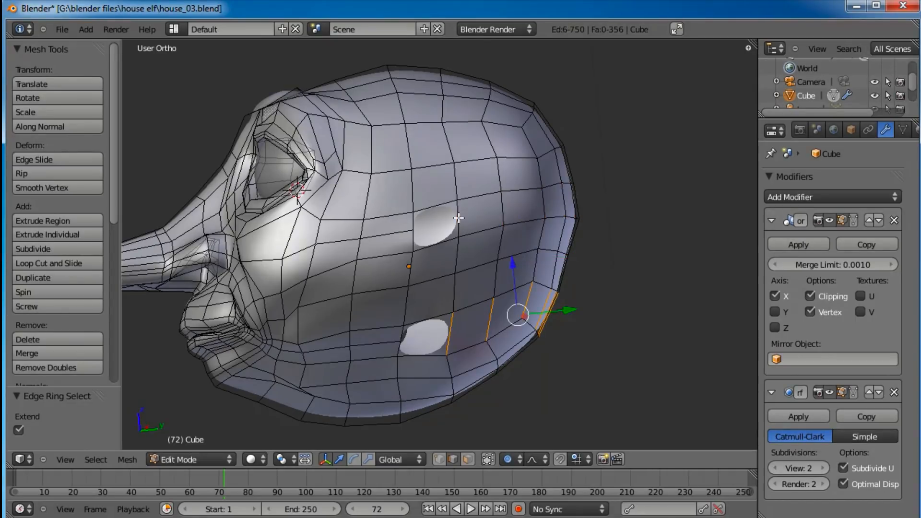
{"action": "right_click", "coordinate": [458, 220], "text": "ctrl+alt+shift"}
{"action": "middle_click_drag", "start_coordinate": [489, 212], "coordinate": [443, 220]}
{"action": "key", "text": "w"}
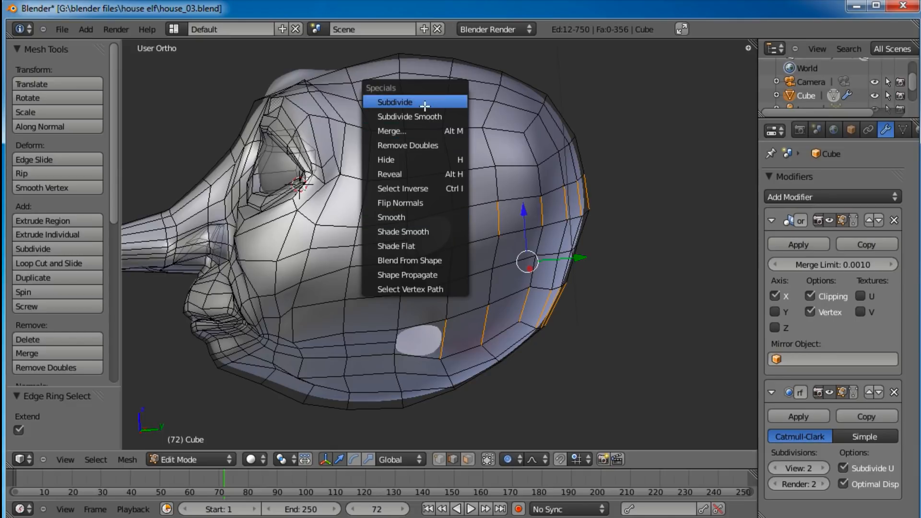
{"action": "left_click", "coordinate": [425, 104]}
Step: Fill the upper hole on the side of the head with two quad faces between opposite edges
{"action": "scroll", "coordinate": [492, 238], "scroll_direction": "up", "scroll_amount": 5}
{"action": "key", "text": "a"}
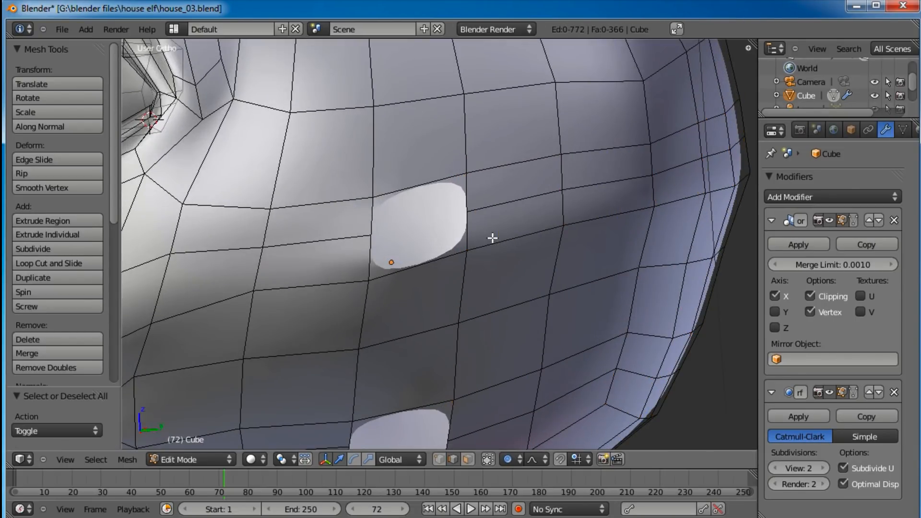
{"action": "right_click", "coordinate": [472, 203]}
{"action": "right_click", "coordinate": [375, 211], "text": "shift"}
{"action": "key", "text": "f"}
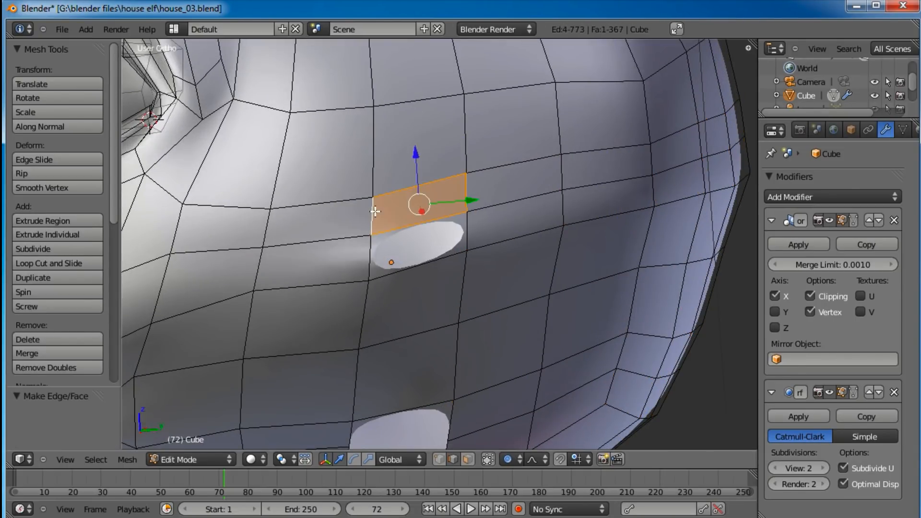
{"action": "right_click", "coordinate": [370, 251]}
{"action": "right_click", "coordinate": [474, 232], "text": "shift"}
{"action": "key", "text": "f"}
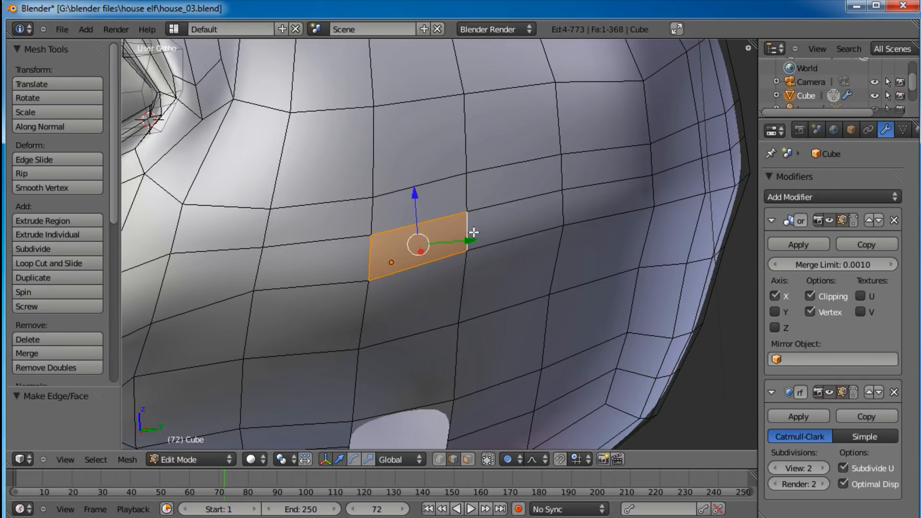
Step: Fill the lower hole near the jaw with two quad faces between opposite edges
{"action": "middle_click_drag", "start_coordinate": [448, 332], "coordinate": [405, 239], "text": "shift"}
{"action": "right_click", "coordinate": [328, 294]}
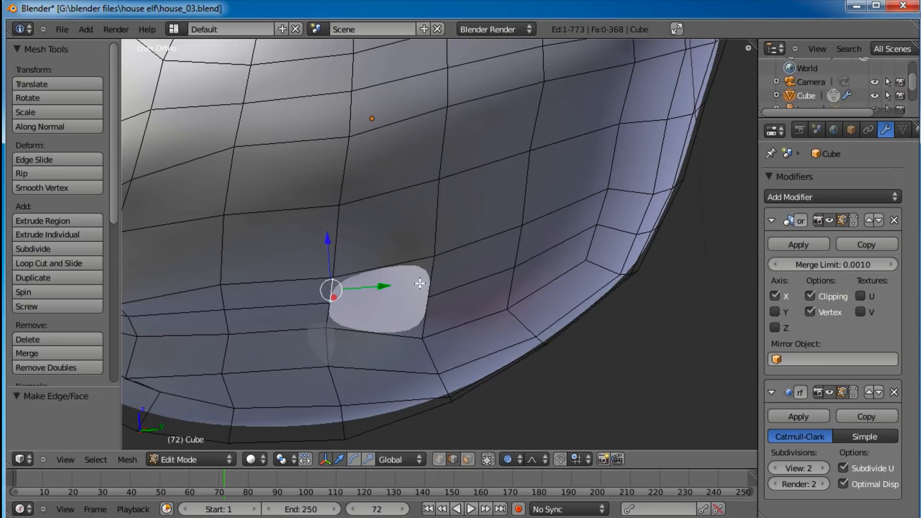
{"action": "right_click", "coordinate": [436, 274], "text": "shift"}
{"action": "key", "text": "f"}
{"action": "right_click", "coordinate": [424, 310]}
{"action": "right_click", "coordinate": [328, 315], "text": "shift"}
{"action": "key", "text": "f"}
{"action": "key", "text": "a"}
{"action": "scroll", "coordinate": [331, 311], "scroll_direction": "down", "scroll_amount": 4}
{"action": "middle_click_drag", "start_coordinate": [436, 197], "coordinate": [428, 284], "text": "shift"}
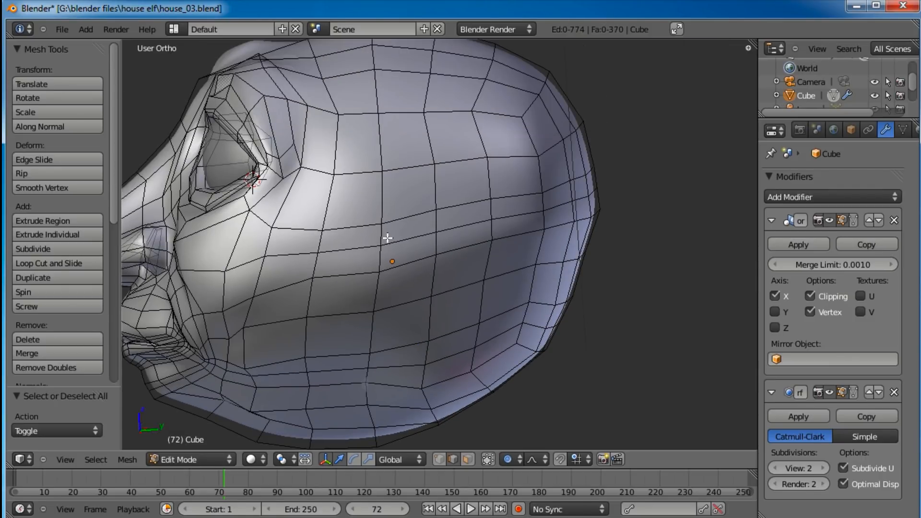
Step: Return the head to Sculpt Mode and save the file over house_03.blend
{"action": "middle_click_drag", "start_coordinate": [388, 238], "coordinate": [474, 204]}
{"action": "middle_click_drag", "start_coordinate": [393, 208], "coordinate": [430, 242]}
{"action": "middle_click_drag", "start_coordinate": [382, 276], "coordinate": [467, 261], "text": "shift"}
{"action": "scroll", "coordinate": [467, 261], "scroll_direction": "down", "scroll_amount": 5}
{"action": "key", "text": "Tab"}
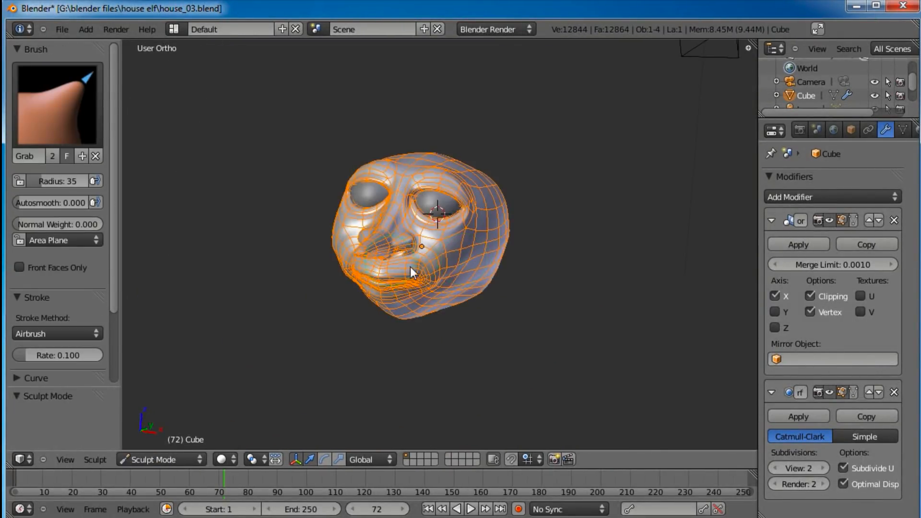
{"action": "middle_click_drag", "start_coordinate": [410, 266], "coordinate": [457, 268]}
{"action": "key", "text": "ctrl+s"}
{"action": "left_click", "coordinate": [457, 268]}
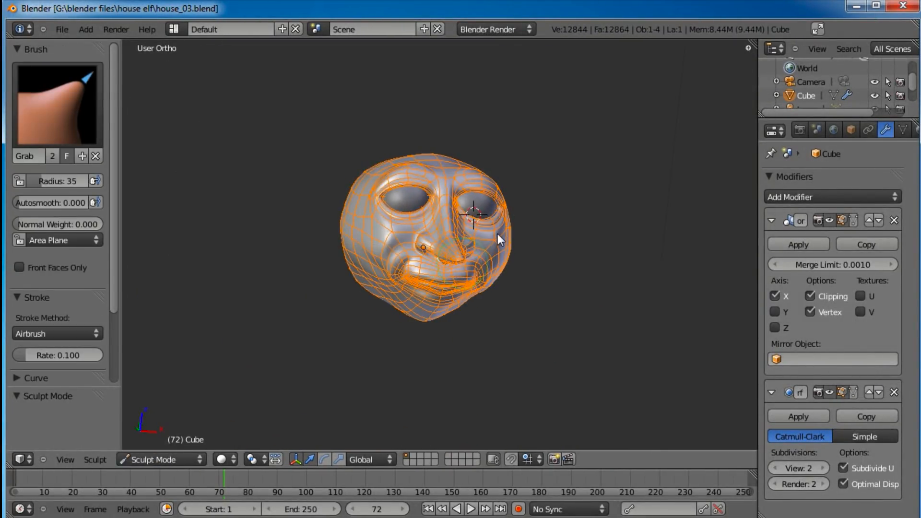
Step: Add one loop cut running from the forehead down the temple just behind the eye
{"action": "middle_click_drag", "start_coordinate": [502, 241], "coordinate": [341, 259]}
{"action": "scroll", "coordinate": [401, 231], "scroll_direction": "up", "scroll_amount": 3}
{"action": "middle_click_drag", "start_coordinate": [422, 229], "coordinate": [448, 287], "text": "shift"}
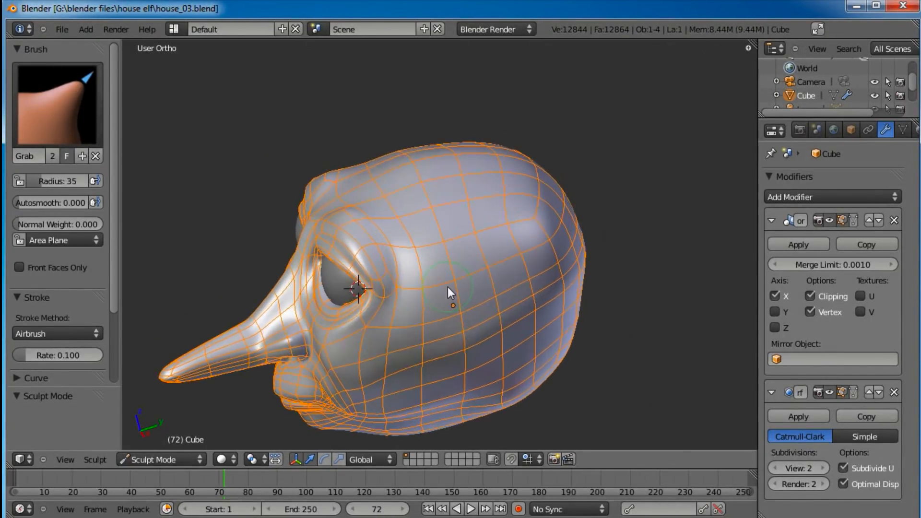
{"action": "key", "text": "Tab"}
{"action": "key", "text": "ctrl+r"}
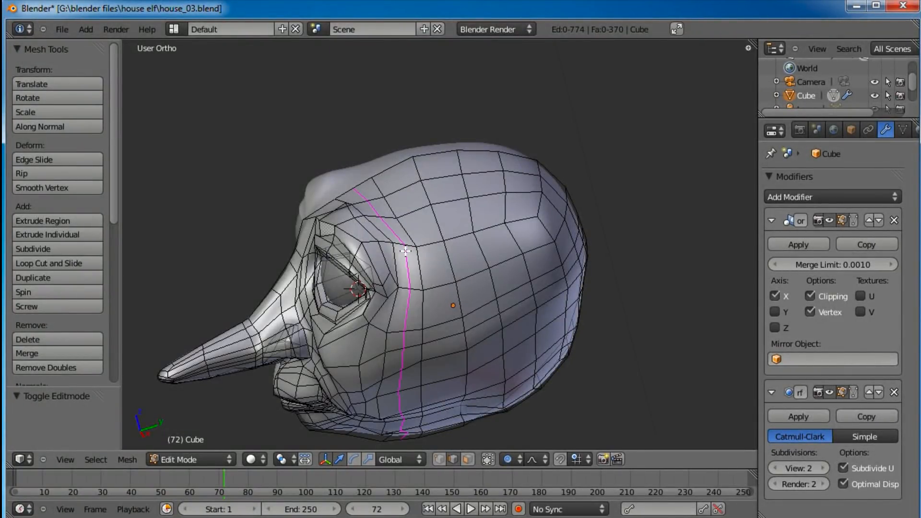
{"action": "left_click", "coordinate": [405, 250]}
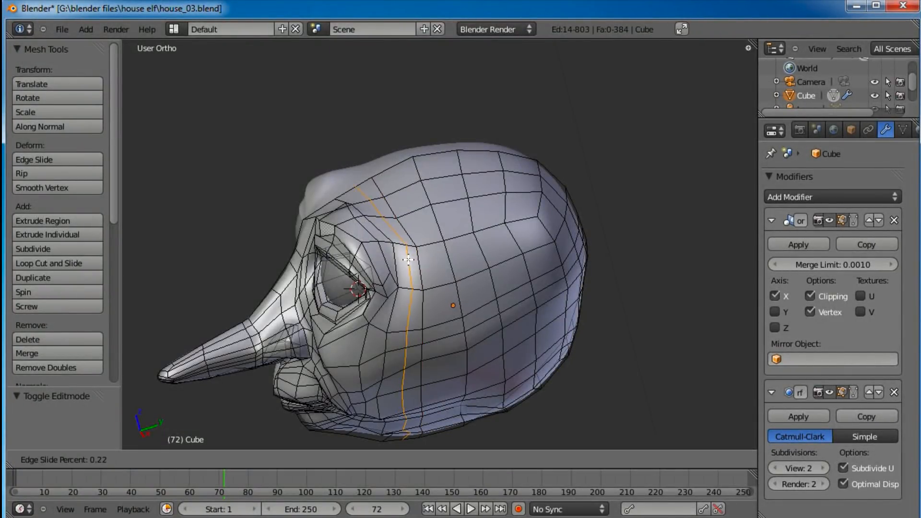
{"action": "left_click", "coordinate": [406, 259]}
Step: In vertex select mode, move the midline brow vertex and the new loop's midline vertex forward toward the brow
{"action": "middle_click_drag", "start_coordinate": [407, 259], "coordinate": [423, 402]}
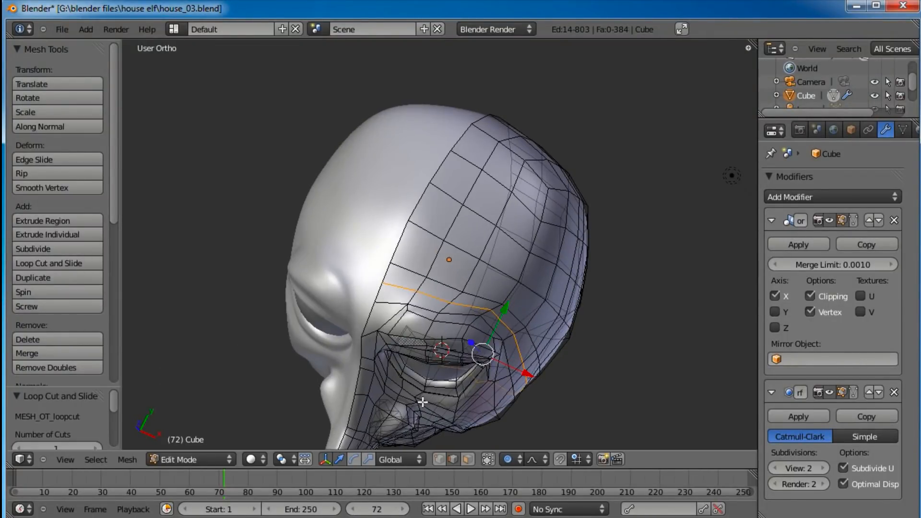
{"action": "scroll", "coordinate": [447, 311], "scroll_direction": "up", "scroll_amount": 3}
{"action": "middle_click_drag", "start_coordinate": [447, 311], "coordinate": [322, 268]}
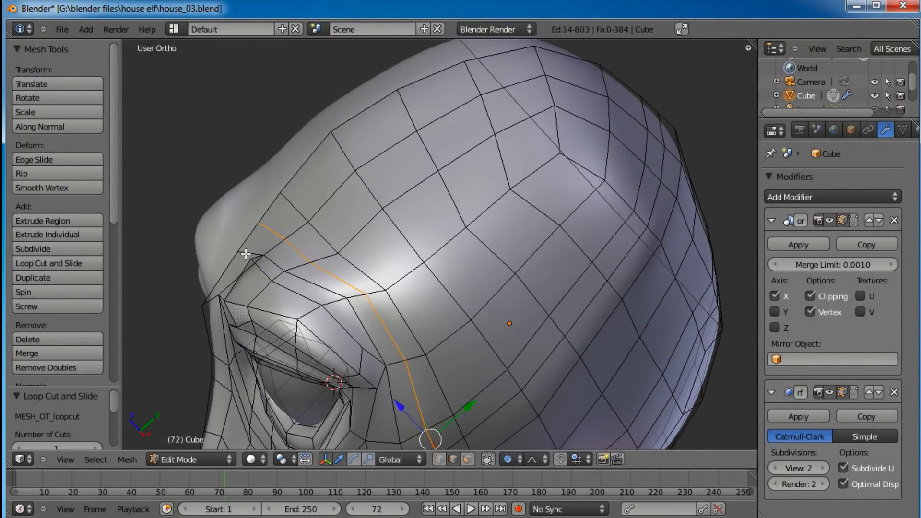
{"action": "left_click", "coordinate": [439, 460]}
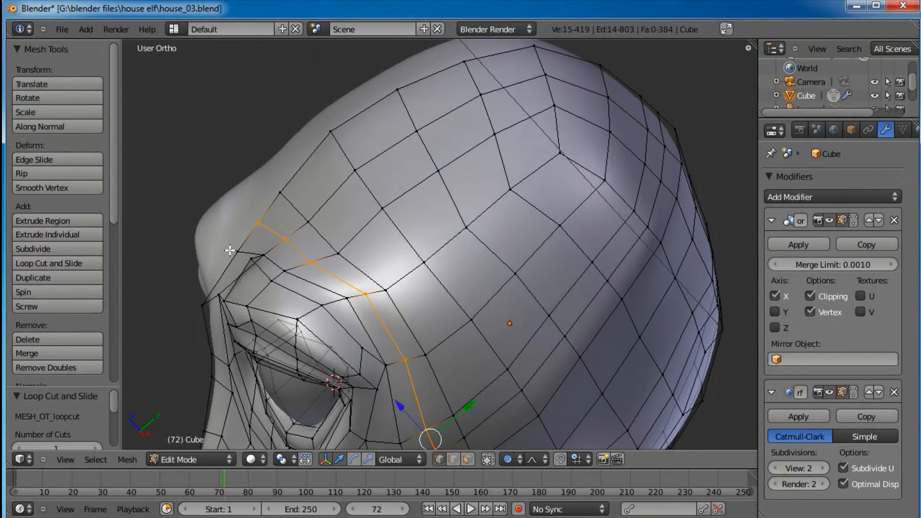
{"action": "right_click", "coordinate": [230, 250]}
{"action": "key", "text": "g"}
{"action": "left_click", "coordinate": [226, 248]}
{"action": "right_click", "coordinate": [261, 210]}
{"action": "key", "text": "g"}
{"action": "left_click", "coordinate": [248, 209]}
Step: Shift the next two vertices of the new forehead loop toward the brow
{"action": "right_click", "coordinate": [270, 229]}
{"action": "key", "text": "g"}
{"action": "left_click", "coordinate": [259, 226]}
{"action": "right_click", "coordinate": [293, 249]}
{"action": "key", "text": "g"}
{"action": "left_click", "coordinate": [289, 247]}
Step: Reposition the loop vertices above the eye's outer corner to even out the spacing at the temple
{"action": "middle_click_drag", "start_coordinate": [302, 257], "coordinate": [267, 181]}
{"action": "right_click", "coordinate": [303, 213]}
{"action": "key", "text": "g"}
{"action": "left_click", "coordinate": [302, 213]}
{"action": "right_click", "coordinate": [289, 217]}
{"action": "key", "text": "g"}
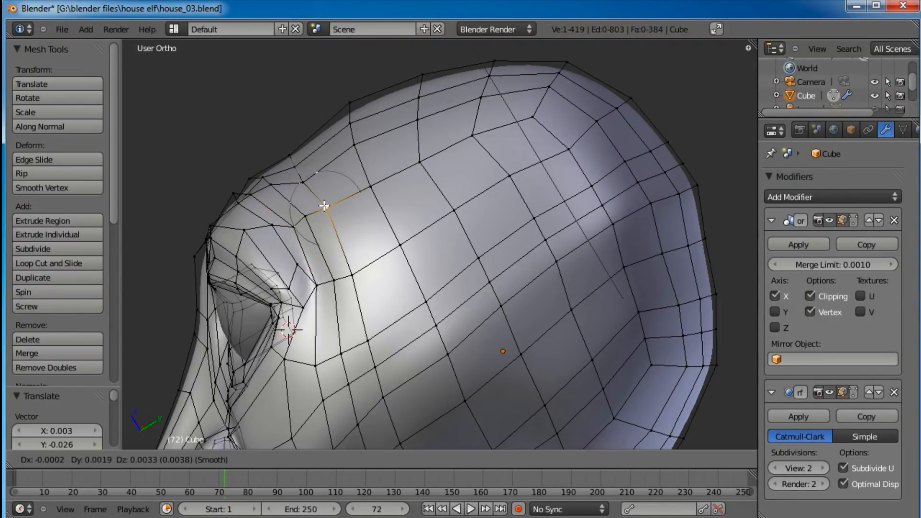
{"action": "left_click", "coordinate": [328, 202]}
{"action": "middle_click_drag", "start_coordinate": [338, 227], "coordinate": [394, 296]}
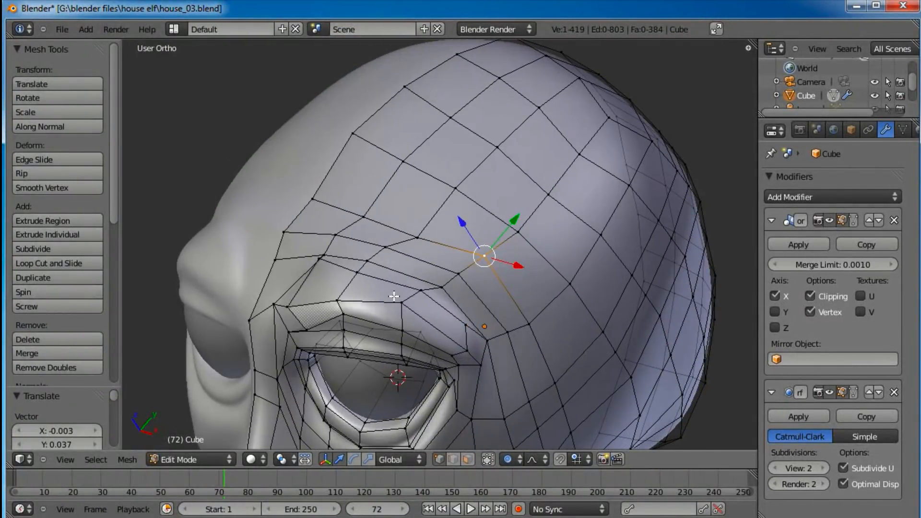
Step: In the right side view, box-select the short column of forehead vertices above the brow and move it
{"action": "key", "text": "KP_3"}
{"action": "middle_click_drag", "start_coordinate": [404, 209], "coordinate": [425, 335], "text": "shift"}
{"action": "scroll", "coordinate": [425, 332], "scroll_direction": "up", "scroll_amount": 3}
{"action": "key", "text": "a"}
{"action": "key", "text": "b"}
{"action": "left_click_drag", "start_coordinate": [359, 192], "coordinate": [339, 267]}
{"action": "key", "text": "g"}
{"action": "left_click", "coordinate": [339, 253]}
Step: Raise three forehead vertices of the column above the brow one by one to round the profile
{"action": "right_click", "coordinate": [337, 210]}
{"action": "key", "text": "g"}
{"action": "left_click", "coordinate": [330, 196]}
{"action": "right_click", "coordinate": [343, 222]}
{"action": "key", "text": "g"}
{"action": "left_click", "coordinate": [342, 216]}
{"action": "right_click", "coordinate": [353, 241]}
{"action": "key", "text": "g"}
{"action": "left_click", "coordinate": [347, 223]}
Step: In the right side view, shift the forehead vertex just above the brow forward toward the brow
{"action": "right_click", "coordinate": [305, 235]}
{"action": "key", "text": "f"}
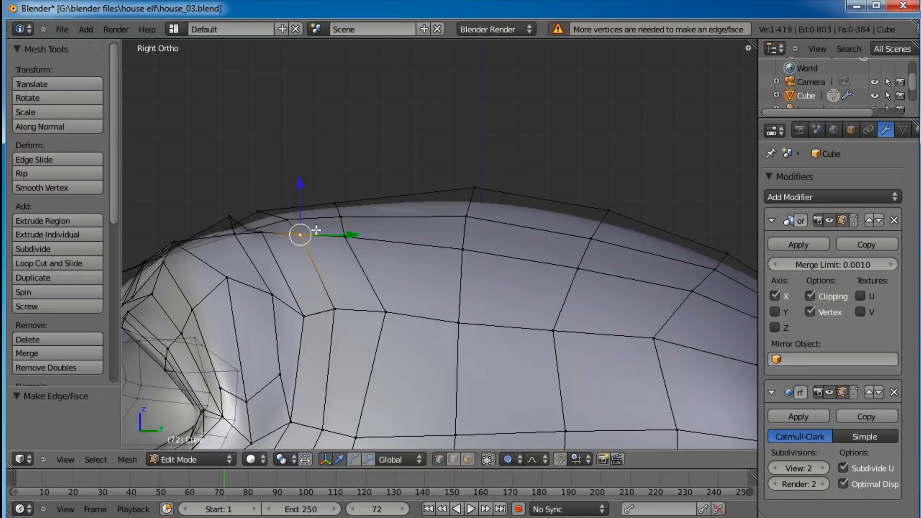
{"action": "key", "text": "g"}
{"action": "left_click", "coordinate": [287, 220]}
{"action": "key", "text": "g"}
{"action": "left_click", "coordinate": [273, 214]}
Step: Move the vertices near the top of the forehead profile forward to tighten their spacing with the column above the brow
{"action": "right_click", "coordinate": [259, 211]}
{"action": "right_click", "coordinate": [336, 201]}
{"action": "key", "text": "shift+g"}
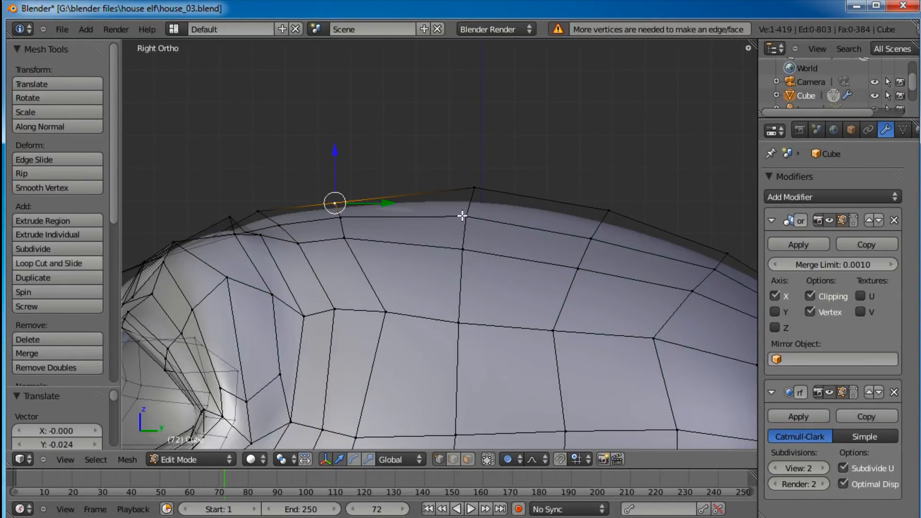
{"action": "key", "text": "g"}
{"action": "left_click", "coordinate": [350, 173]}
{"action": "right_click", "coordinate": [349, 209]}
{"action": "key", "text": "g"}
{"action": "left_click", "coordinate": [336, 207]}
Step: Add an edge loop through the wide band of faces behind the forehead columns, running down the side of the head
{"action": "scroll", "coordinate": [373, 235], "scroll_direction": "down", "scroll_amount": 3}
{"action": "key", "text": "ctrl+r"}
{"action": "left_click", "coordinate": [418, 258]}
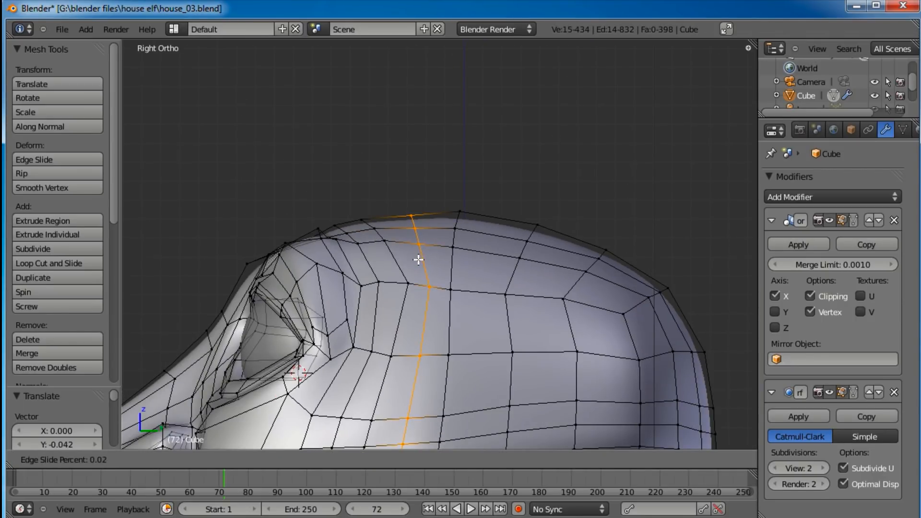
{"action": "left_click", "coordinate": [418, 260]}
{"action": "middle_click_drag", "start_coordinate": [386, 247], "coordinate": [446, 299]}
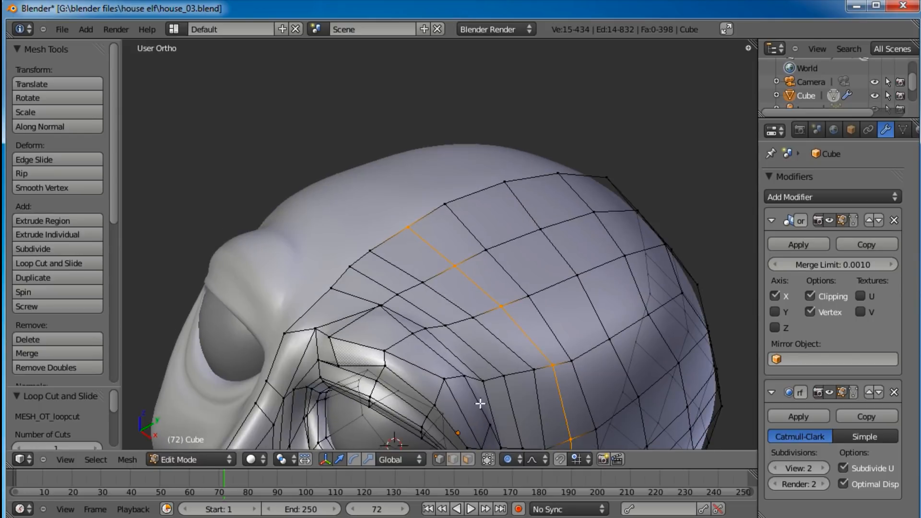
Step: With proportional editing off, extrude the three-face strip above the brow outward and adjust it with Shrink/Fatten by about 0.005
{"action": "left_click", "coordinate": [468, 460]}
{"action": "right_click", "coordinate": [493, 355]}
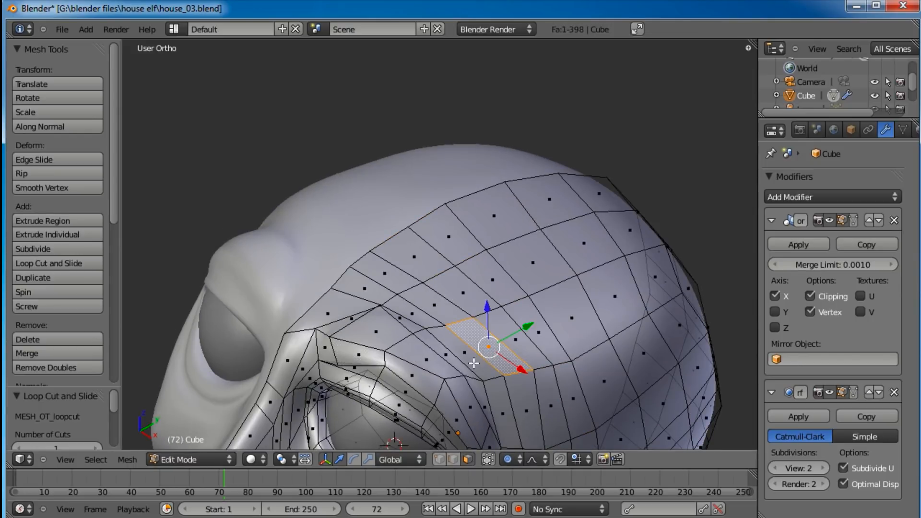
{"action": "right_click", "coordinate": [413, 317], "text": "shift"}
{"action": "right_click", "coordinate": [367, 290], "text": "shift"}
{"action": "middle_click_drag", "start_coordinate": [367, 290], "coordinate": [444, 328]}
{"action": "scroll", "coordinate": [444, 328], "scroll_direction": "up", "scroll_amount": 3}
{"action": "key", "text": "o"}
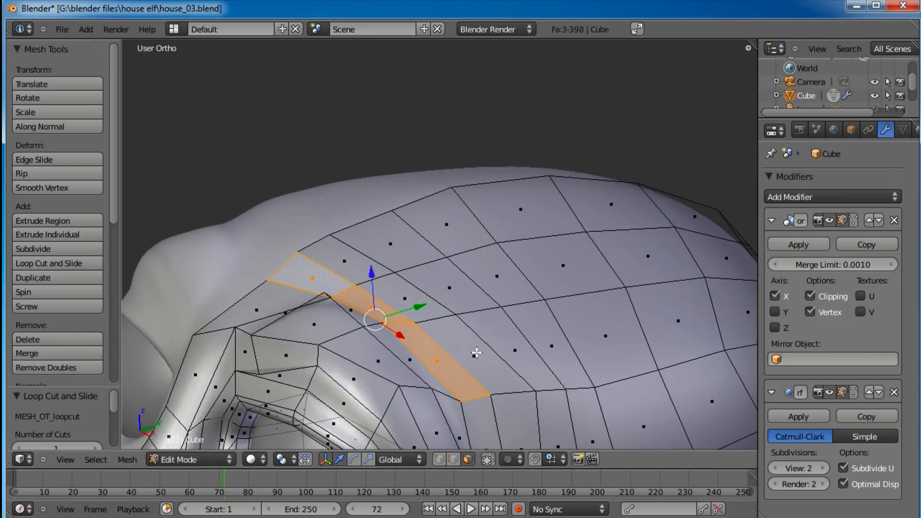
{"action": "middle_click_drag", "start_coordinate": [520, 374], "coordinate": [453, 317]}
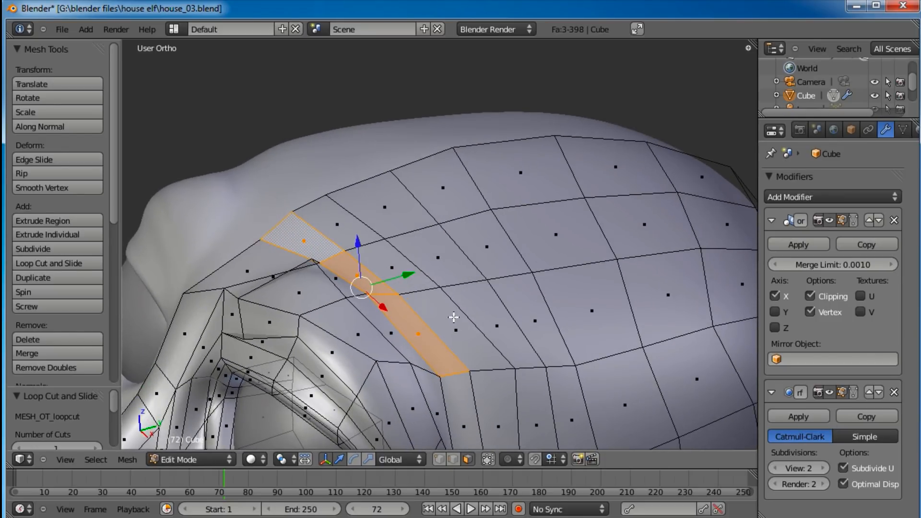
{"action": "key", "text": "e"}
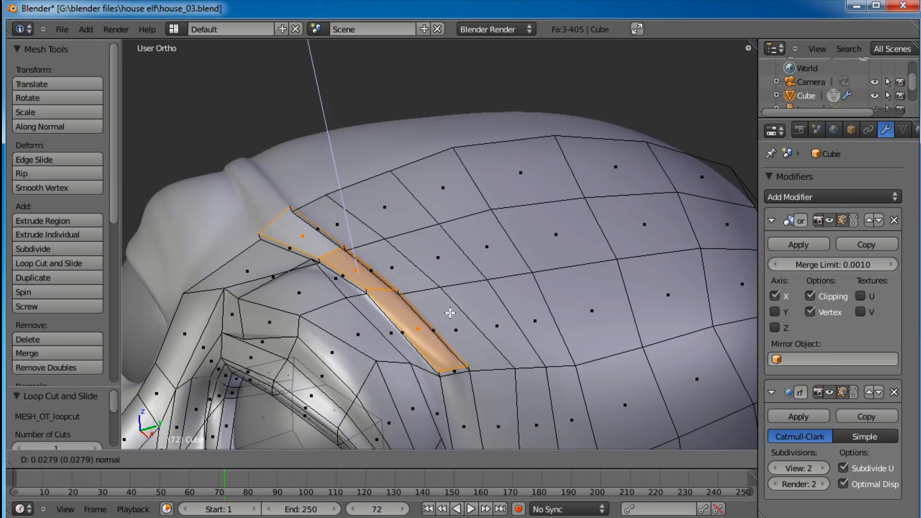
{"action": "left_click", "coordinate": [450, 314]}
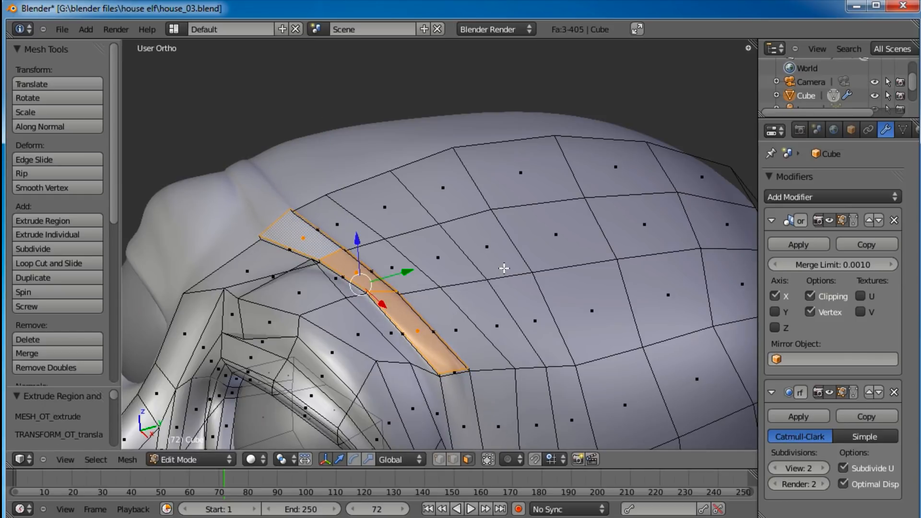
{"action": "key", "text": "alt+s"}
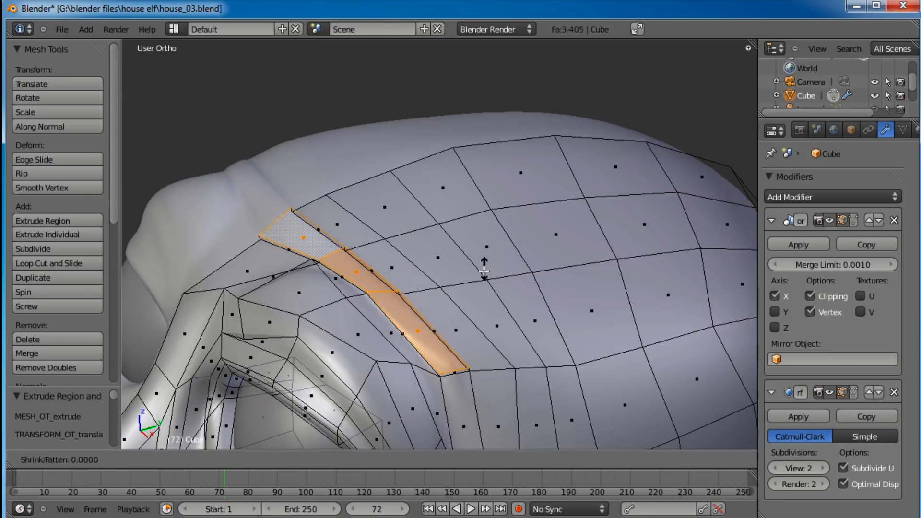
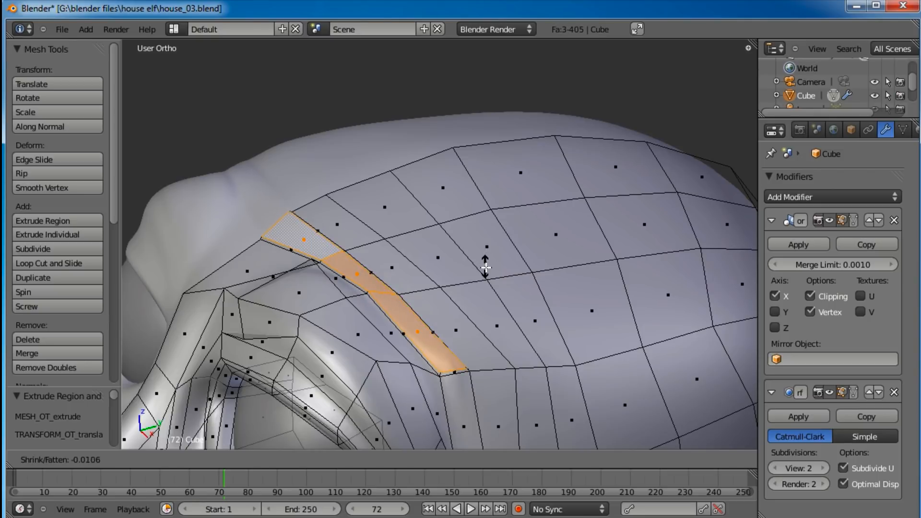
{"action": "left_click", "coordinate": [485, 266]}
Step: Extrude the next three-face strip up the forehead, fatten it by about 0.021 and nudge it into place
{"action": "right_click", "coordinate": [445, 326]}
{"action": "right_click", "coordinate": [403, 273], "text": "shift"}
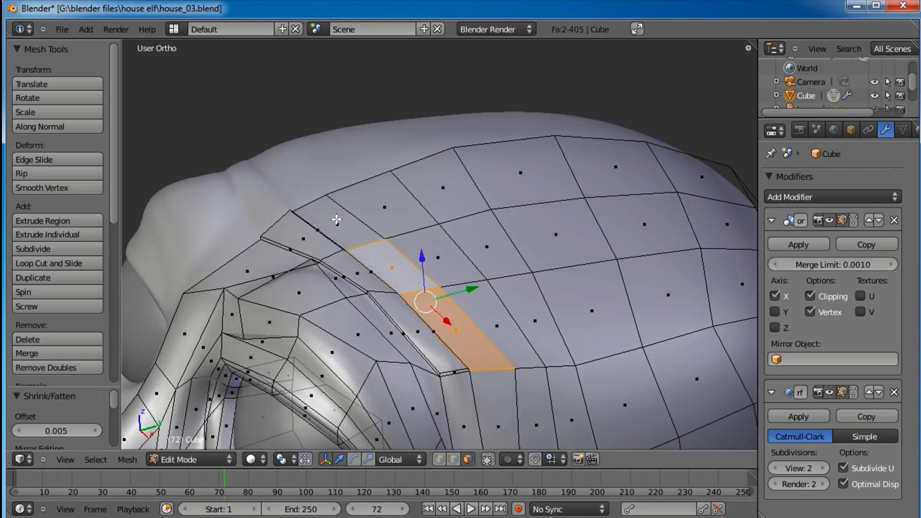
{"action": "right_click", "coordinate": [336, 220], "text": "shift"}
{"action": "key", "text": "e"}
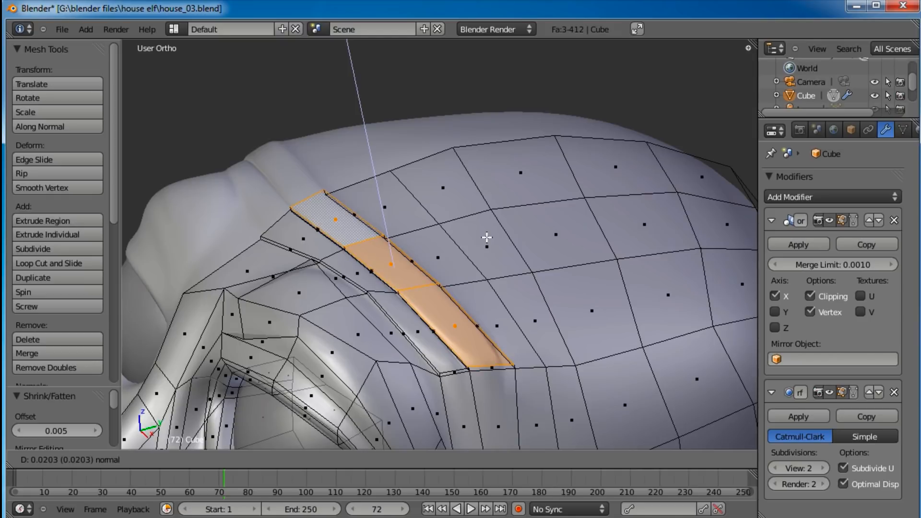
{"action": "left_click", "coordinate": [486, 237]}
{"action": "key", "text": "alt+s"}
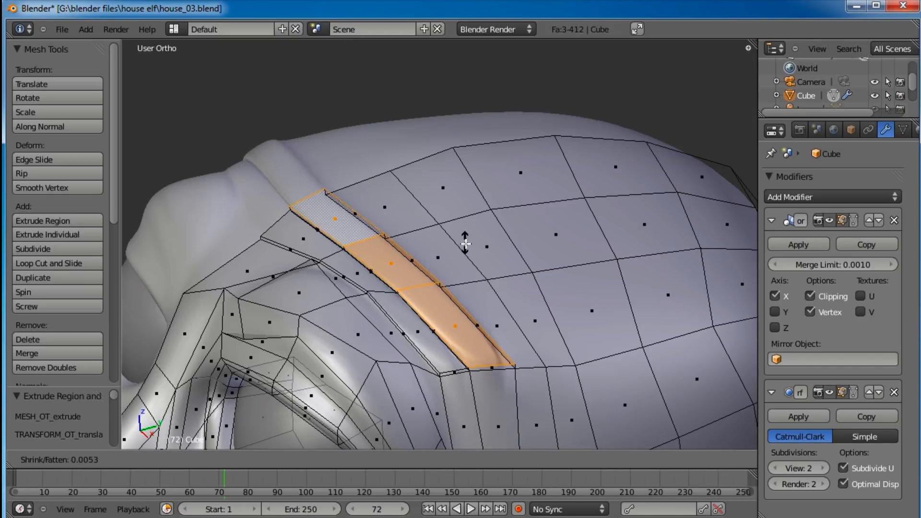
{"action": "left_click", "coordinate": [466, 239]}
{"action": "middle_click_drag", "start_coordinate": [465, 360], "coordinate": [402, 289]}
{"action": "key", "text": "g"}
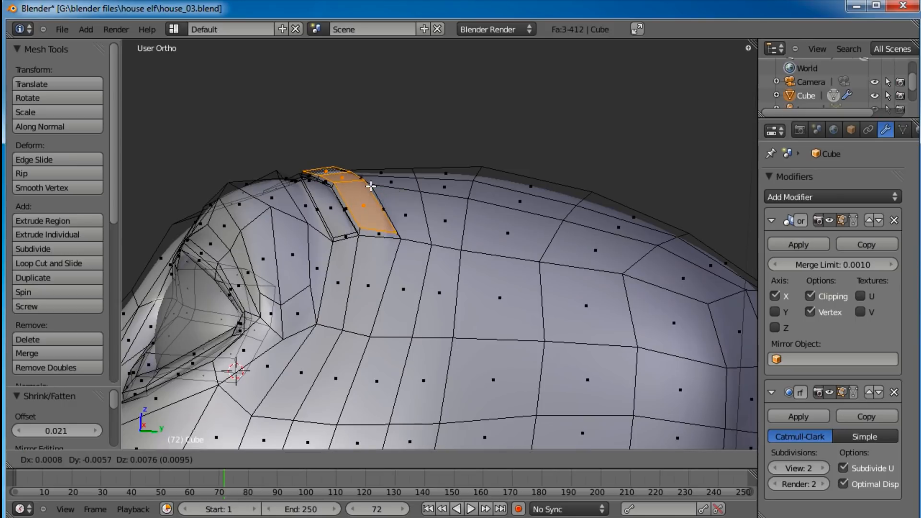
{"action": "left_click", "coordinate": [370, 185]}
Step: Extrude the third forehead strip of three faces, fatten it by about 0.011 and adjust its height along Z
{"action": "right_click", "coordinate": [388, 206]}
{"action": "right_click", "coordinate": [402, 203]}
{"action": "right_click", "coordinate": [395, 184], "text": "shift"}
{"action": "right_click", "coordinate": [390, 172], "text": "shift"}
{"action": "middle_click_drag", "start_coordinate": [420, 214], "coordinate": [435, 244]}
{"action": "key", "text": "e"}
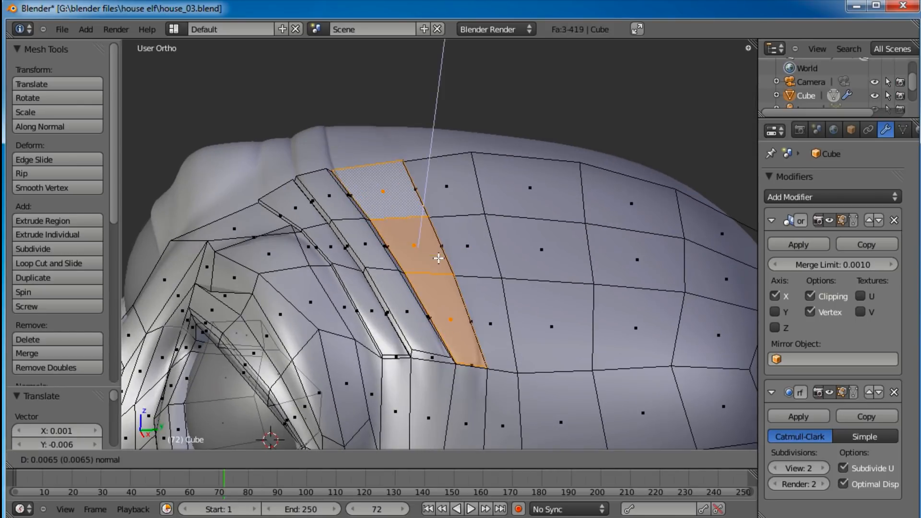
{"action": "left_click", "coordinate": [436, 255]}
{"action": "key", "text": "alt+s"}
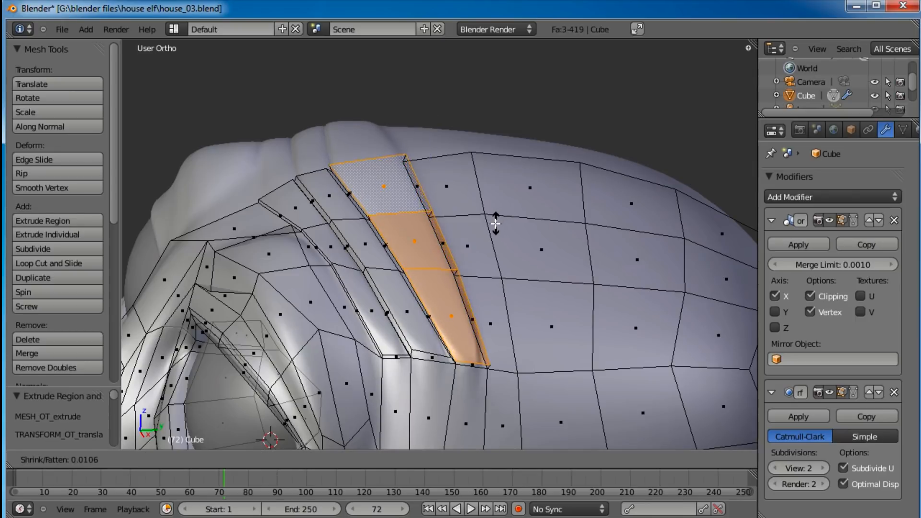
{"action": "left_click", "coordinate": [495, 220]}
{"action": "key", "text": "g"}
{"action": "key", "text": "z"}
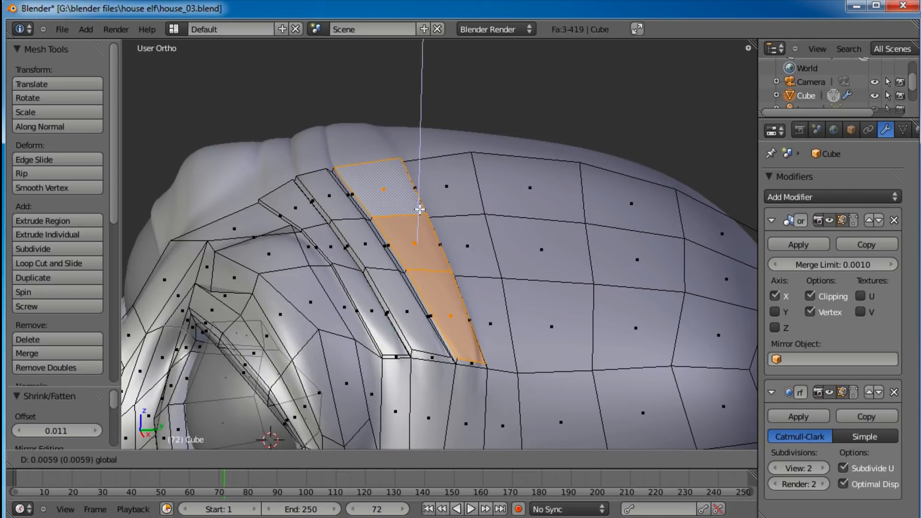
{"action": "left_click", "coordinate": [420, 209]}
Step: Extrude the fourth three-face forehead strip, fatten it by about 0.021 and raise it slightly as another wrinkle
{"action": "right_click", "coordinate": [491, 302]}
{"action": "right_click", "coordinate": [473, 247], "text": "shift"}
{"action": "right_click", "coordinate": [454, 197], "text": "shift"}
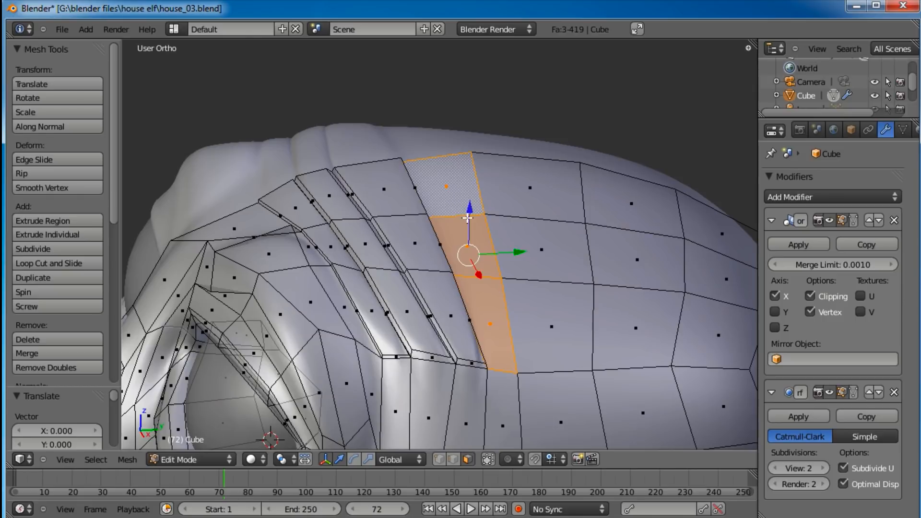
{"action": "key", "text": "e"}
{"action": "left_click", "coordinate": [506, 289]}
{"action": "key", "text": "alt+s"}
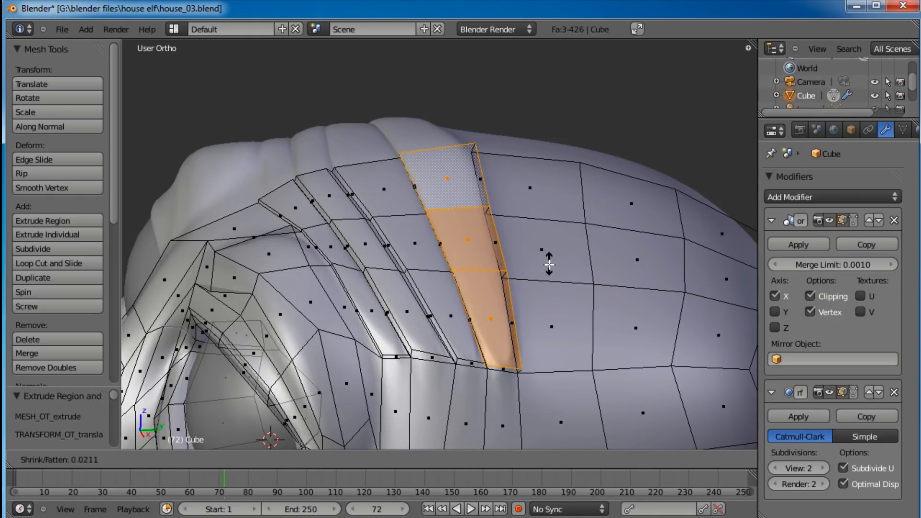
{"action": "left_click", "coordinate": [546, 257]}
{"action": "left_click_drag", "start_coordinate": [470, 211], "coordinate": [470, 206]}
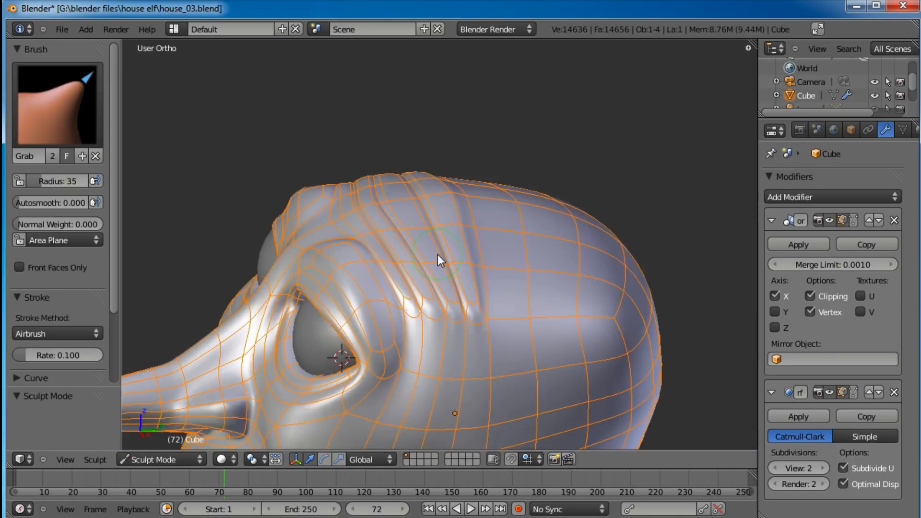
Step: In Sculpt Mode, turn off the wireframe overlay on the head object
{"action": "mouse_move", "coordinate": [438, 254]}
{"action": "middle_mouse_down"}
{"action": "mouse_move", "coordinate": [377, 312]}
{"action": "mouse_move", "coordinate": [528, 367]}
{"action": "mouse_move", "coordinate": [532, 289]}
{"action": "middle_mouse_up"}
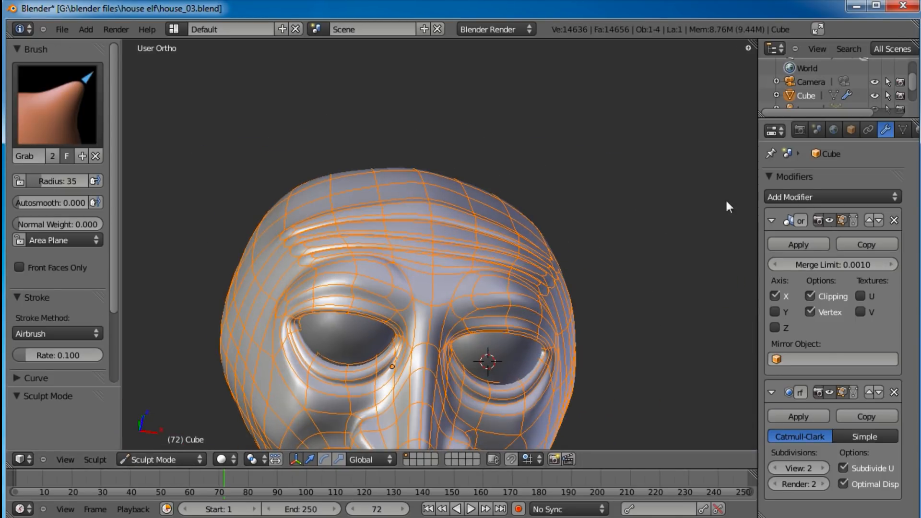
{"action": "left_click", "coordinate": [851, 130]}
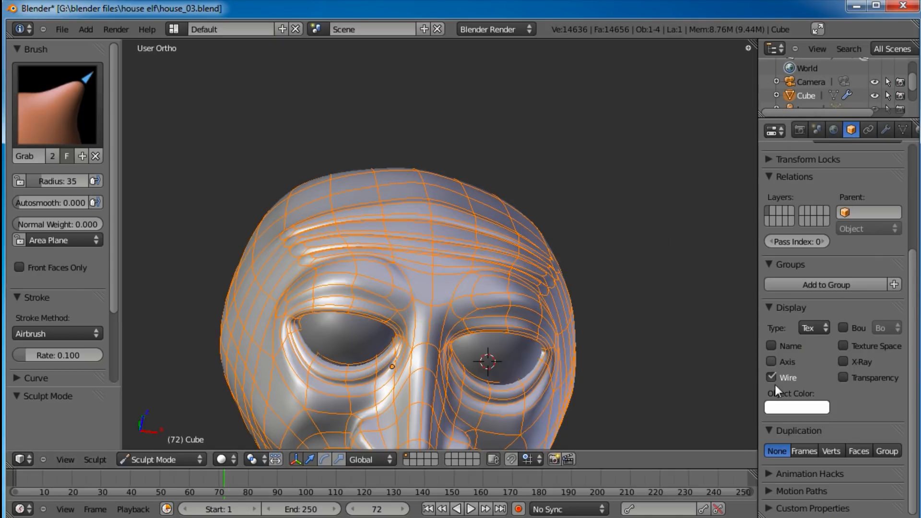
{"action": "left_click", "coordinate": [771, 378]}
{"action": "mouse_move", "coordinate": [504, 281]}
{"action": "middle_mouse_down"}
{"action": "mouse_move", "coordinate": [438, 304]}
{"action": "mouse_move", "coordinate": [425, 351]}
{"action": "mouse_move", "coordinate": [470, 350]}
{"action": "mouse_move", "coordinate": [471, 304]}
{"action": "mouse_move", "coordinate": [427, 315]}
{"action": "middle_mouse_up"}
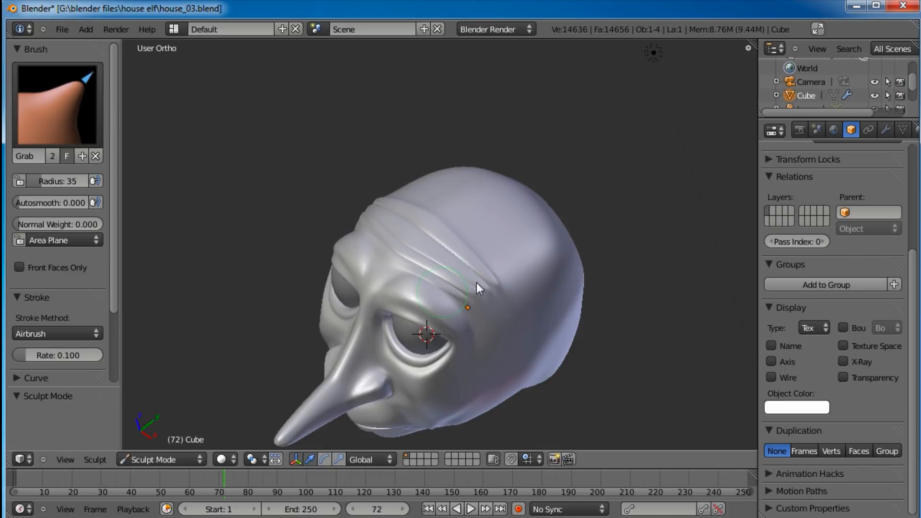
Step: Soften the outer ends of the forehead wrinkles and the area above the brow with the Smooth brush
{"action": "left_click", "coordinate": [76, 129]}
{"action": "left_click", "coordinate": [529, 248]}
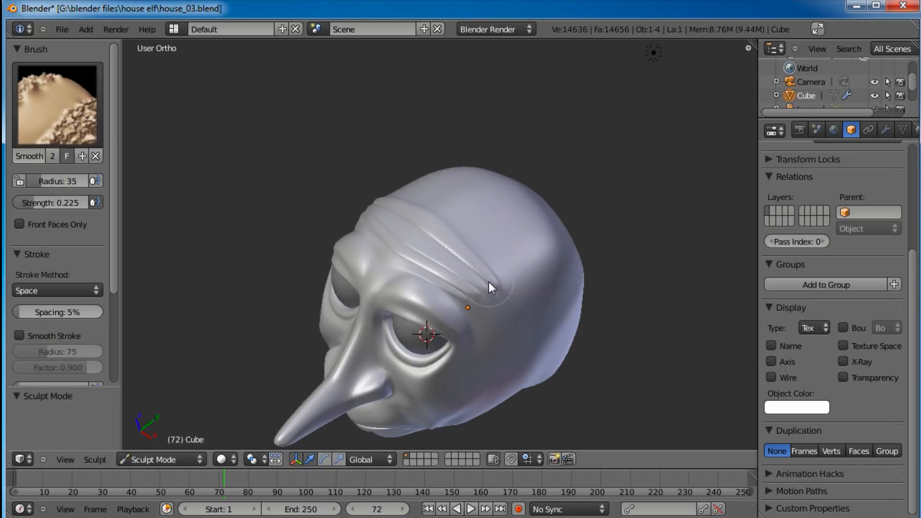
{"action": "scroll", "coordinate": [488, 281], "scroll_direction": "up", "scroll_amount": 2}
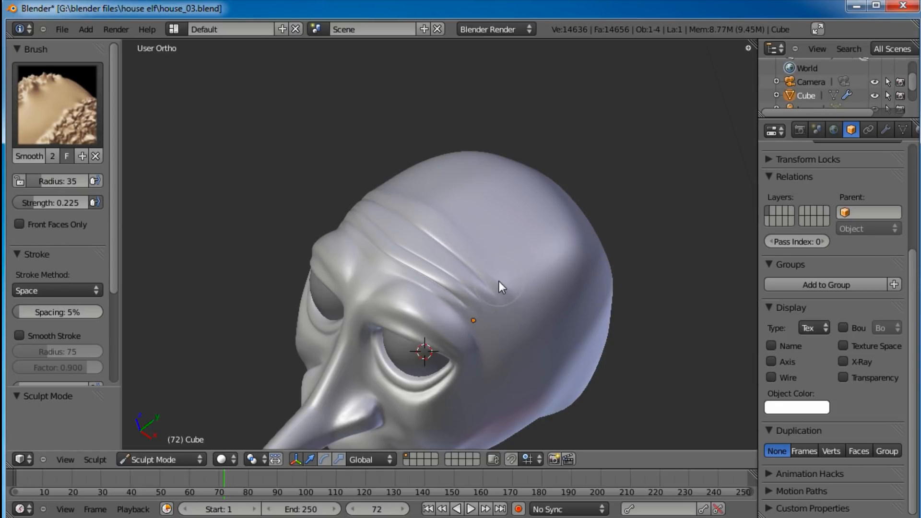
{"action": "left_click_drag", "start_coordinate": [428, 308], "coordinate": [383, 318]}
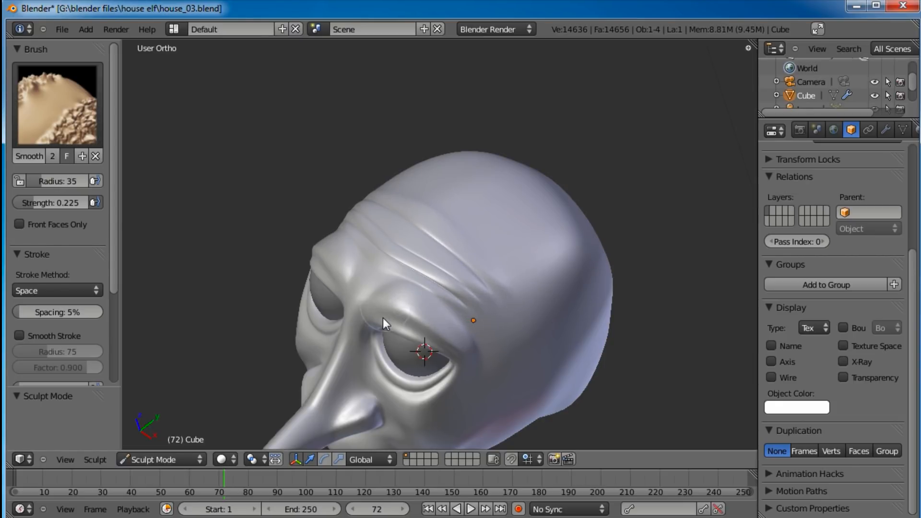
{"action": "middle_click_drag", "start_coordinate": [290, 356], "coordinate": [369, 280]}
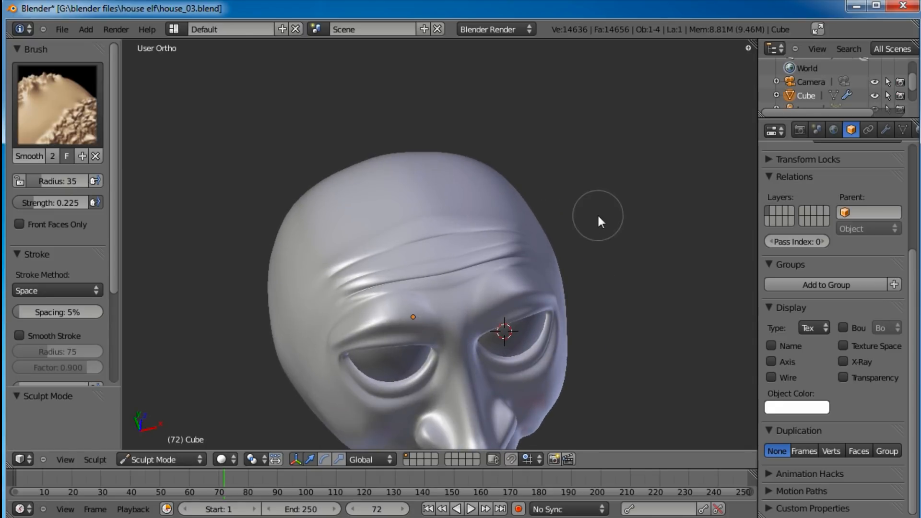
{"action": "middle_click_drag", "start_coordinate": [598, 217], "coordinate": [522, 263]}
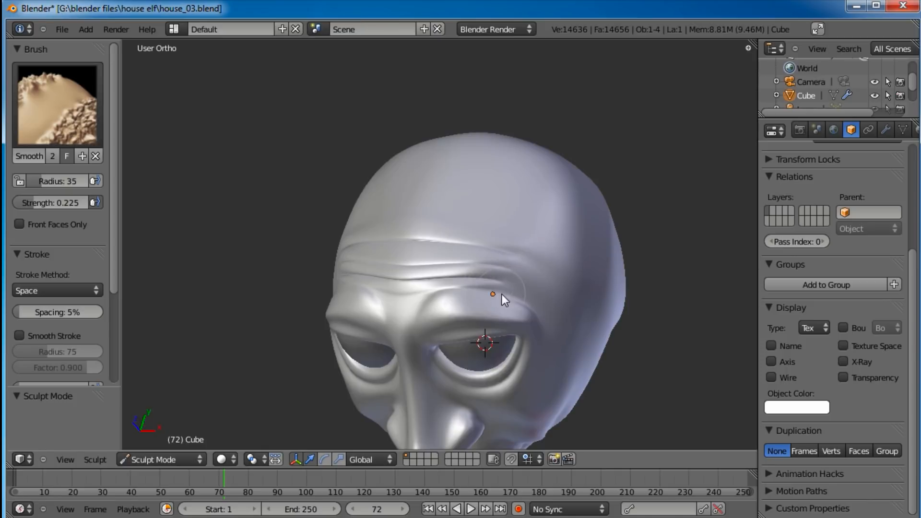
{"action": "middle_click_drag", "start_coordinate": [373, 296], "coordinate": [463, 287]}
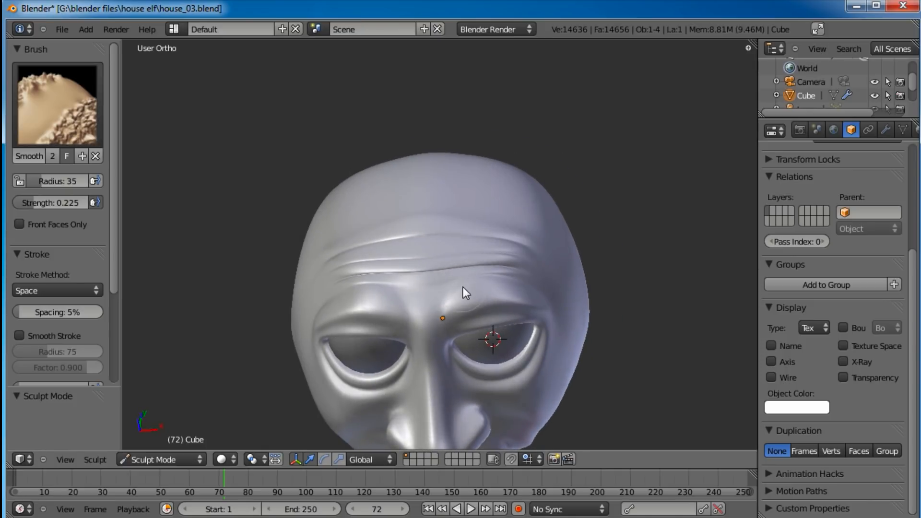
{"action": "middle_click_drag", "start_coordinate": [424, 339], "coordinate": [454, 273]}
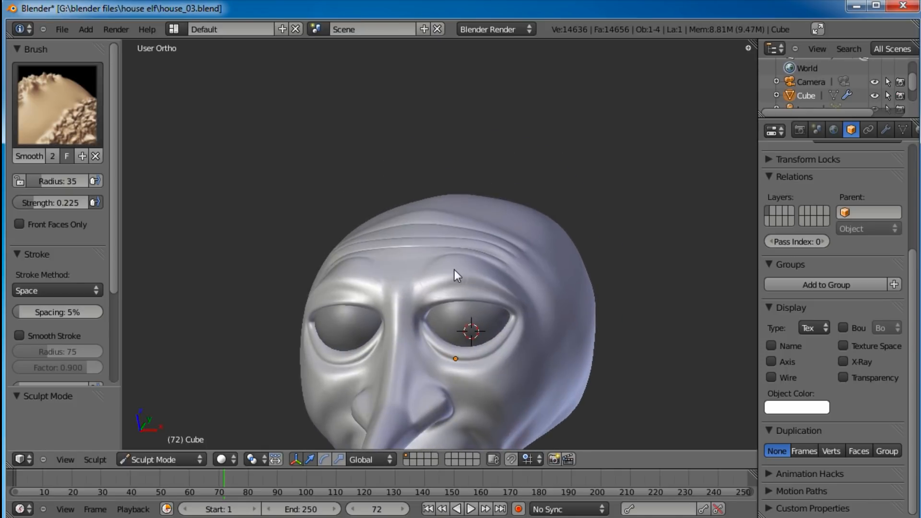
{"action": "mouse_move", "coordinate": [528, 298]}
{"action": "middle_mouse_down"}
{"action": "mouse_move", "coordinate": [518, 310]}
{"action": "mouse_move", "coordinate": [129, 136]}
{"action": "middle_mouse_up"}
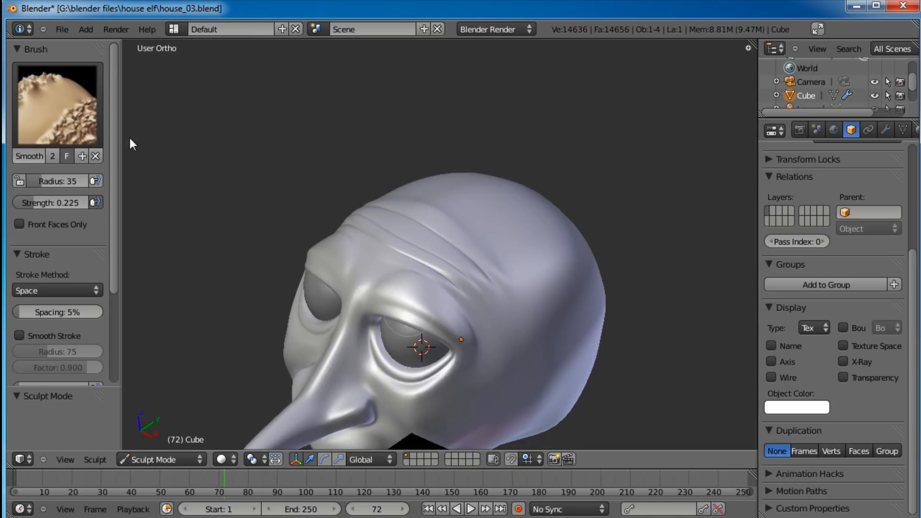
Step: Reshape the brow bulge above the eye and its inner end near the nose bridge with the Grab brush
{"action": "left_click", "coordinate": [65, 96]}
{"action": "left_click", "coordinate": [530, 205]}
{"action": "middle_click_drag", "start_coordinate": [441, 293], "coordinate": [425, 321]}
{"action": "left_click_drag", "start_coordinate": [417, 295], "coordinate": [422, 304]}
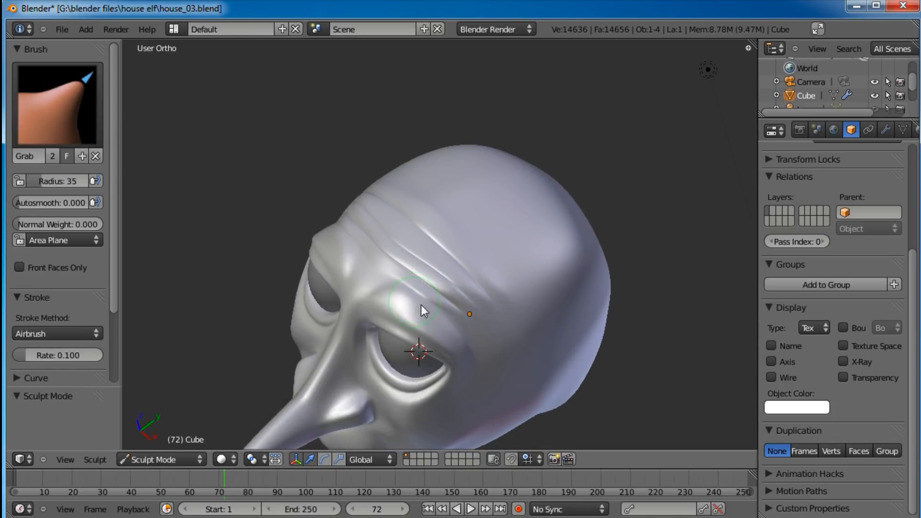
{"action": "scroll", "coordinate": [434, 326], "scroll_direction": "up", "scroll_amount": 3}
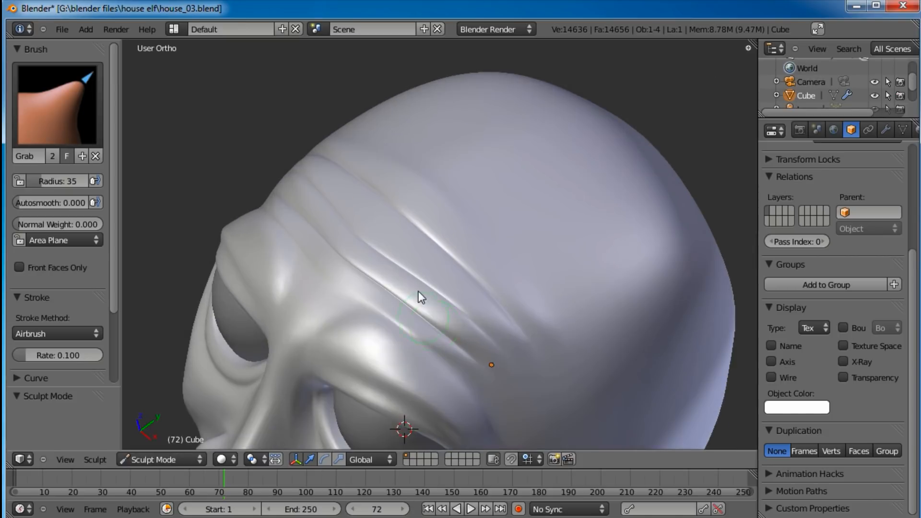
{"action": "middle_click_drag", "start_coordinate": [418, 291], "coordinate": [397, 275]}
{"action": "mouse_move", "coordinate": [360, 288]}
{"action": "left_mouse_down"}
{"action": "mouse_move", "coordinate": [346, 268]}
{"action": "mouse_move", "coordinate": [291, 283]}
{"action": "left_mouse_up"}
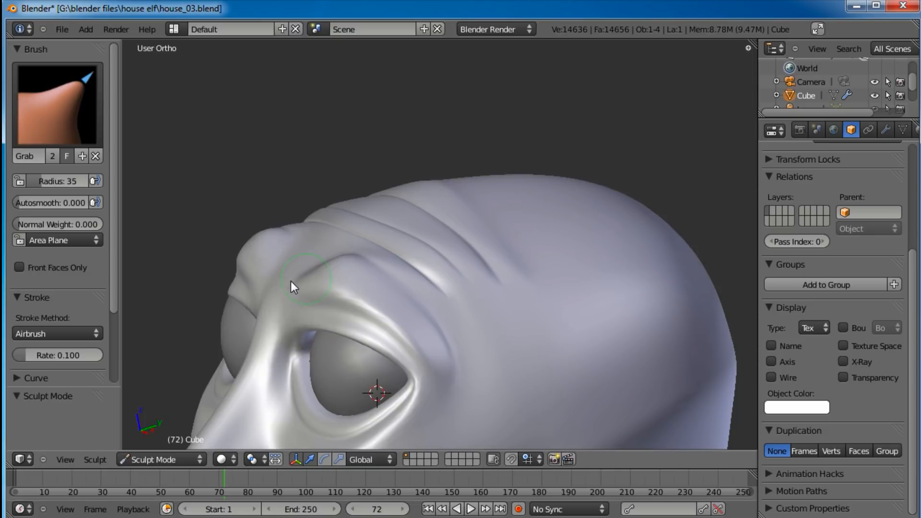
Step: Even out the middle of the lower forehead wrinkles above the nose bridge with the Grab brush
{"action": "middle_click_drag", "start_coordinate": [301, 280], "coordinate": [322, 249]}
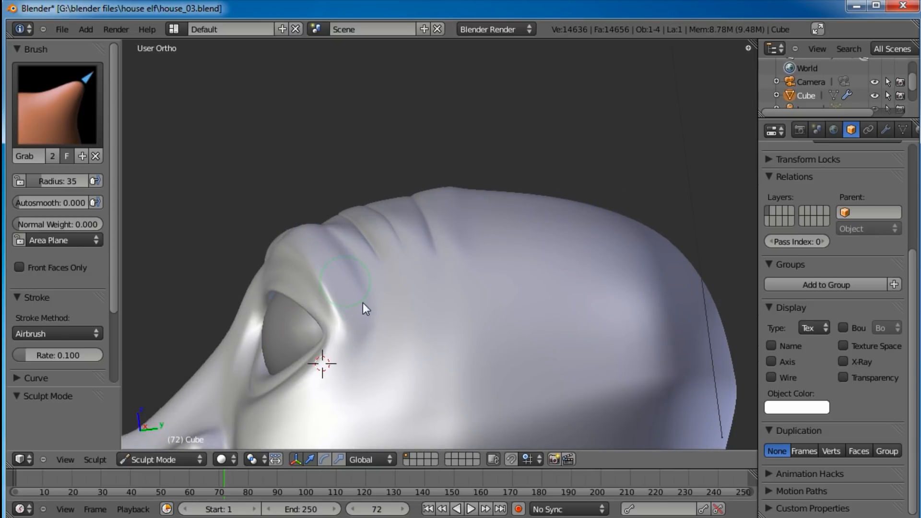
{"action": "mouse_move", "coordinate": [372, 300]}
{"action": "middle_mouse_down"}
{"action": "mouse_move", "coordinate": [414, 333]}
{"action": "mouse_move", "coordinate": [510, 341]}
{"action": "mouse_move", "coordinate": [559, 332]}
{"action": "middle_mouse_up"}
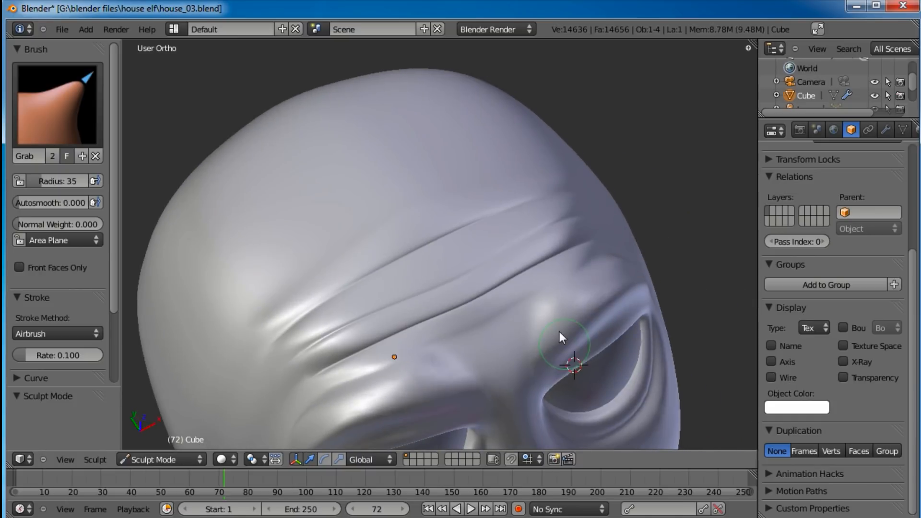
{"action": "left_click_drag", "start_coordinate": [519, 307], "coordinate": [511, 324]}
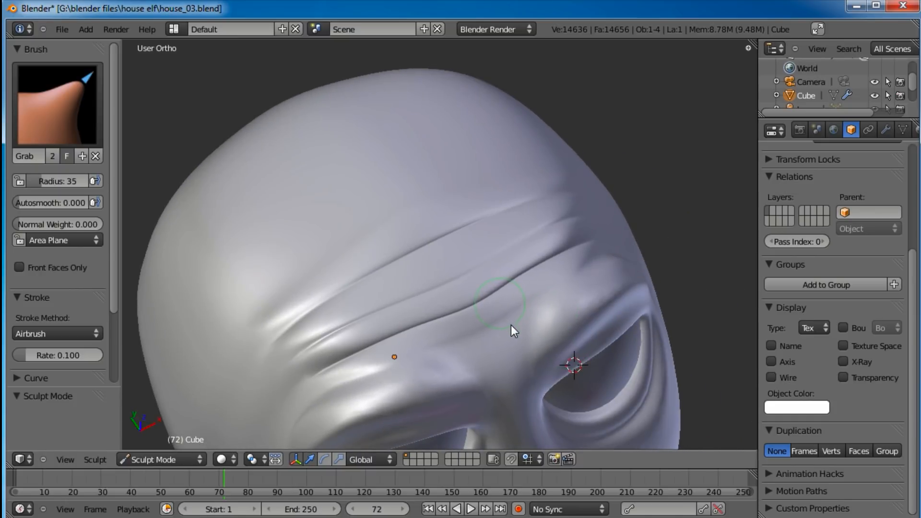
{"action": "left_click_drag", "start_coordinate": [532, 268], "coordinate": [542, 275]}
{"action": "left_click_drag", "start_coordinate": [474, 267], "coordinate": [488, 266]}
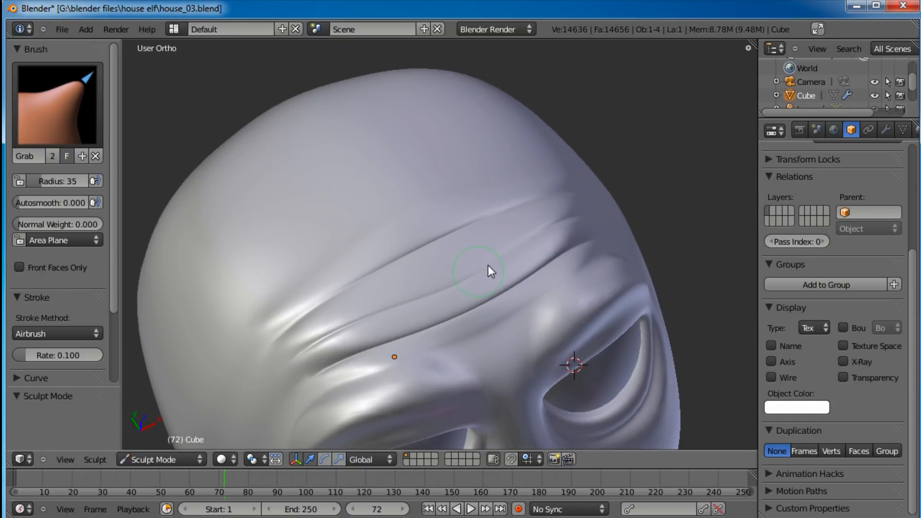
Step: In Edit Mode with vertex selection, move two vertices at the inner part of the brow fold above the eye
{"action": "scroll", "coordinate": [355, 348], "scroll_direction": "down", "scroll_amount": 4}
{"action": "middle_click_drag", "start_coordinate": [415, 327], "coordinate": [458, 272]}
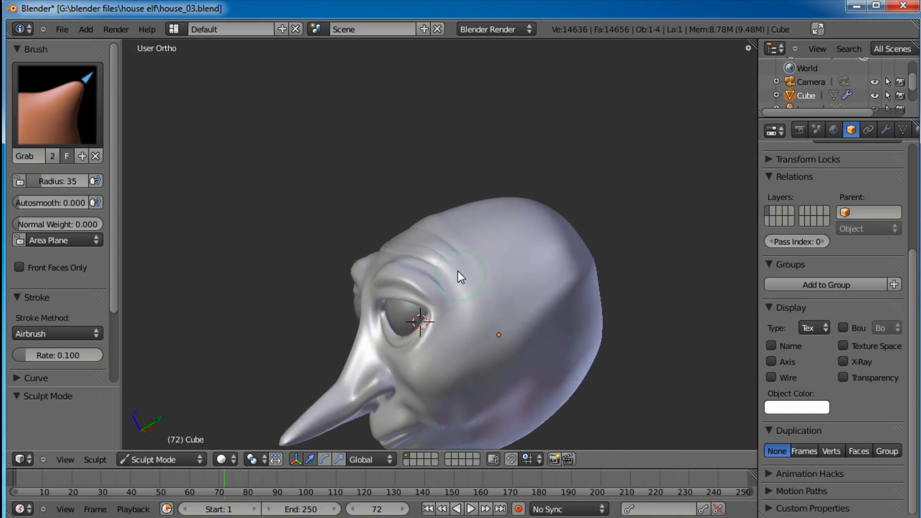
{"action": "middle_click_drag", "start_coordinate": [421, 361], "coordinate": [496, 313]}
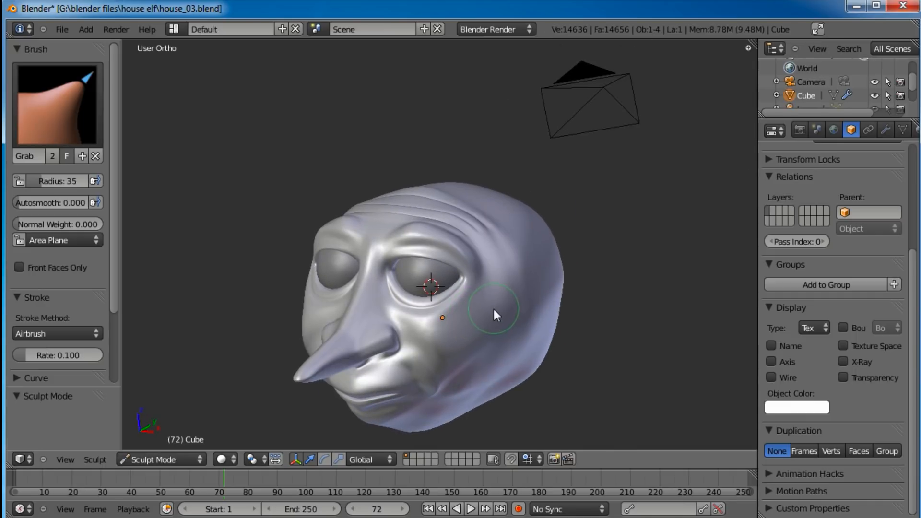
{"action": "scroll", "coordinate": [486, 306], "scroll_direction": "up", "scroll_amount": 3}
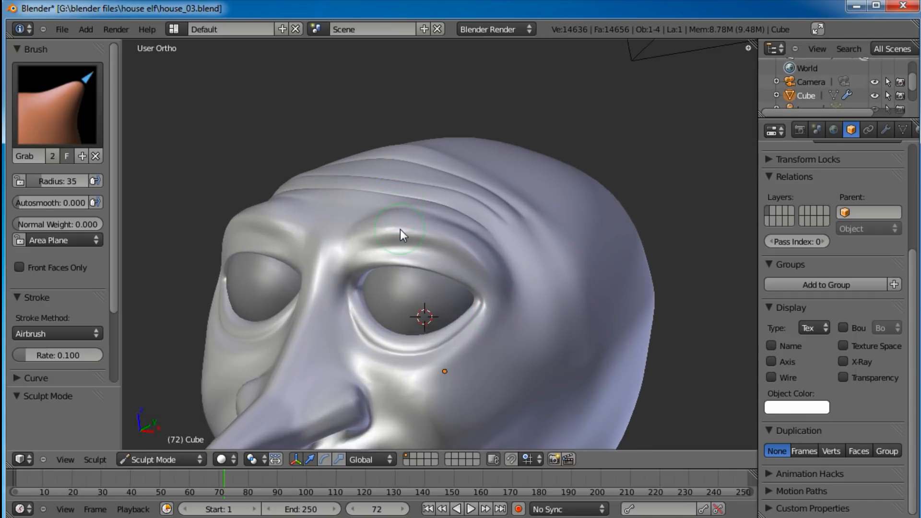
{"action": "middle_click_drag", "start_coordinate": [544, 232], "coordinate": [491, 263]}
{"action": "scroll", "coordinate": [344, 254], "scroll_direction": "up", "scroll_amount": 2}
{"action": "middle_click_drag", "start_coordinate": [339, 252], "coordinate": [382, 212]}
{"action": "key", "text": "Tab"}
{"action": "middle_click_drag", "start_coordinate": [463, 202], "coordinate": [401, 259]}
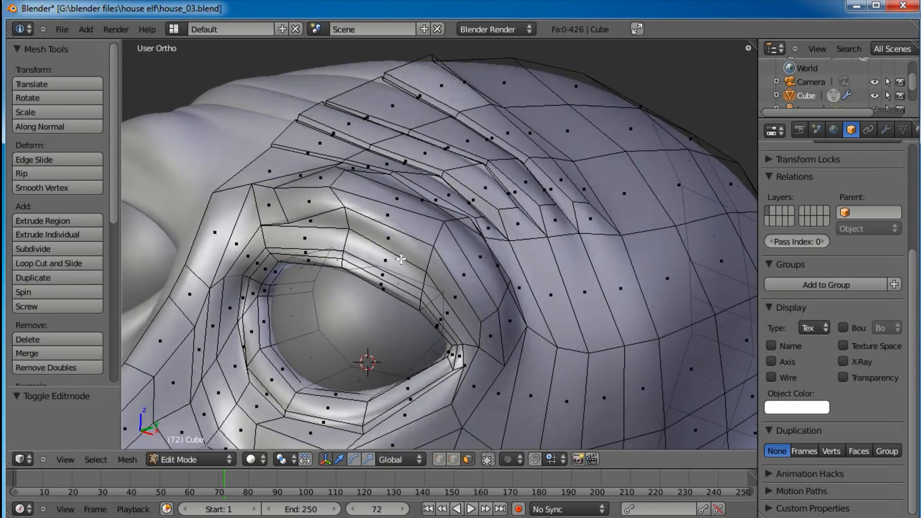
{"action": "left_click", "coordinate": [437, 458]}
{"action": "right_click_drag", "start_coordinate": [288, 223], "coordinate": [274, 213]}
{"action": "right_click_drag", "start_coordinate": [346, 212], "coordinate": [339, 185]}
Step: Adjust further brow-fold and upper-eyelid vertices from a more sideways view to refine the brow bulge
{"action": "middle_click_drag", "start_coordinate": [496, 203], "coordinate": [423, 183]}
{"action": "mouse_move", "coordinate": [287, 228]}
{"action": "right_mouse_down"}
{"action": "mouse_move", "coordinate": [280, 217]}
{"action": "mouse_move", "coordinate": [294, 219]}
{"action": "right_mouse_up"}
{"action": "right_click_drag", "start_coordinate": [317, 203], "coordinate": [316, 209]}
{"action": "right_click_drag", "start_coordinate": [342, 276], "coordinate": [344, 281]}
{"action": "mouse_move", "coordinate": [303, 219]}
{"action": "right_mouse_down"}
{"action": "mouse_move", "coordinate": [298, 230]}
{"action": "mouse_move", "coordinate": [282, 211]}
{"action": "right_mouse_up"}
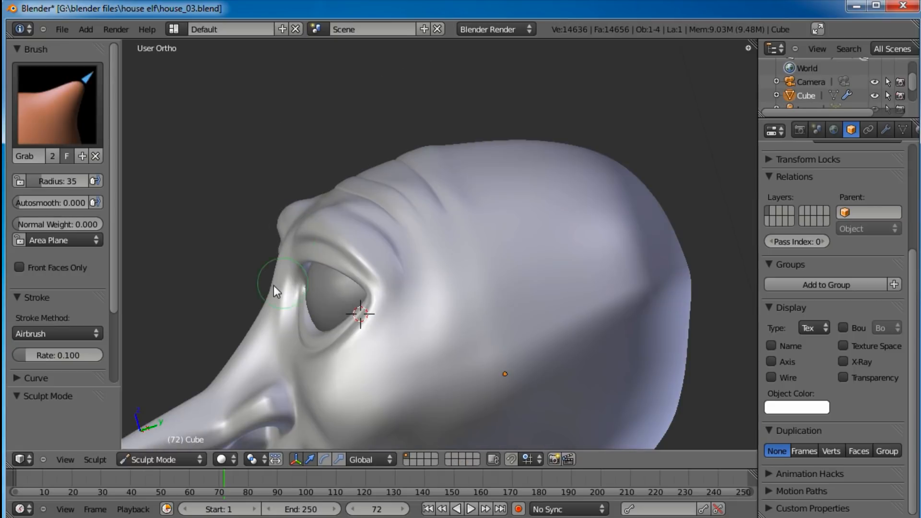
Step: Add an edge loop around the outer eyelid and move it about 0.039 along the Y axis
{"action": "mouse_move", "coordinate": [274, 286]}
{"action": "middle_mouse_down"}
{"action": "mouse_move", "coordinate": [399, 277]}
{"action": "mouse_move", "coordinate": [469, 287]}
{"action": "mouse_move", "coordinate": [451, 303]}
{"action": "mouse_move", "coordinate": [456, 257]}
{"action": "mouse_move", "coordinate": [502, 271]}
{"action": "mouse_move", "coordinate": [430, 285]}
{"action": "mouse_move", "coordinate": [455, 350]}
{"action": "middle_mouse_up"}
{"action": "scroll", "coordinate": [455, 349], "scroll_direction": "up", "scroll_amount": 5}
{"action": "key", "text": "Tab"}
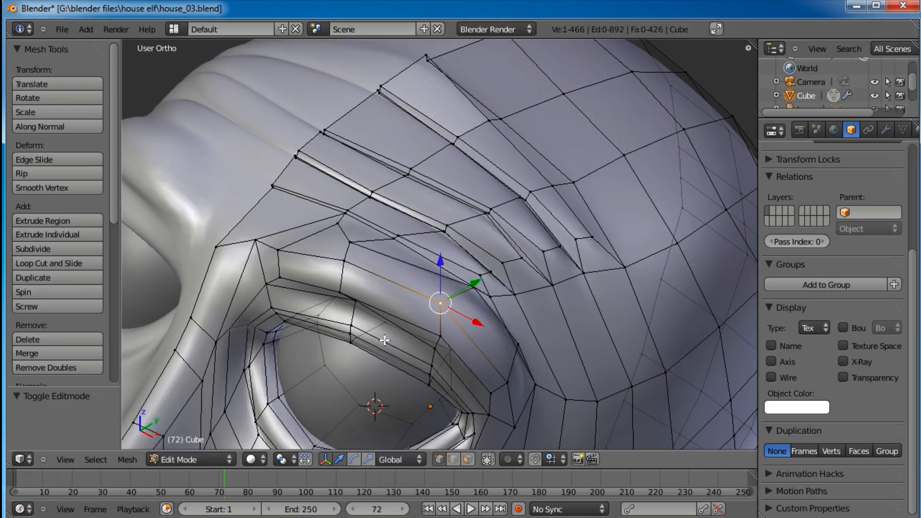
{"action": "middle_click_drag", "start_coordinate": [321, 318], "coordinate": [352, 235], "text": "shift"}
{"action": "key", "text": "ctrl+r"}
{"action": "left_click", "coordinate": [295, 216]}
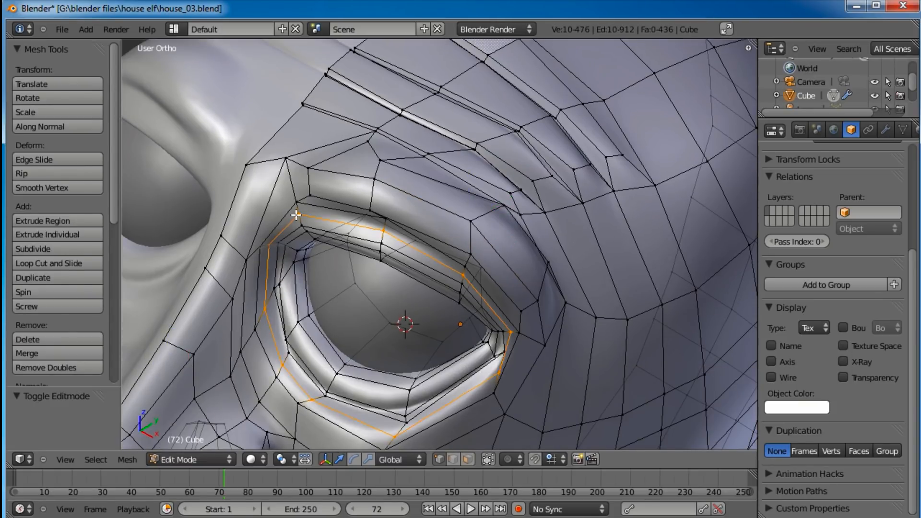
{"action": "left_click", "coordinate": [297, 216]}
{"action": "key", "text": "g"}
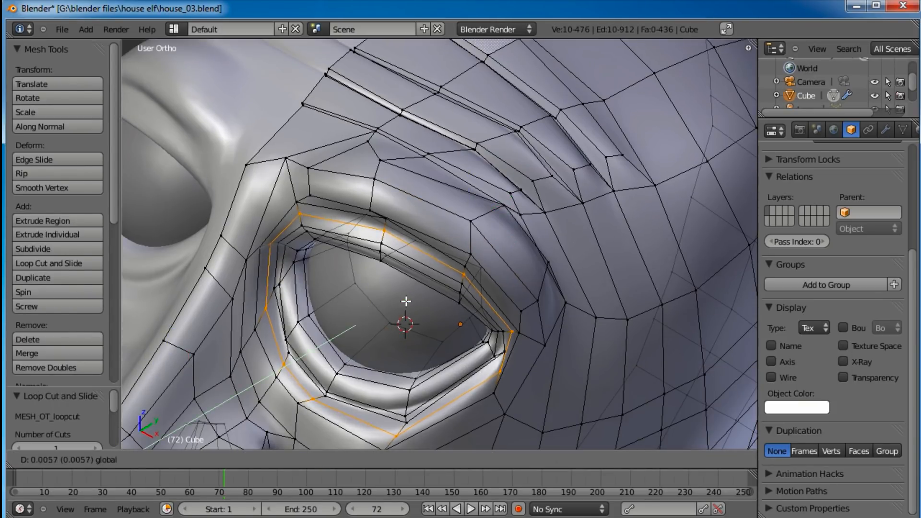
{"action": "key", "text": "y"}
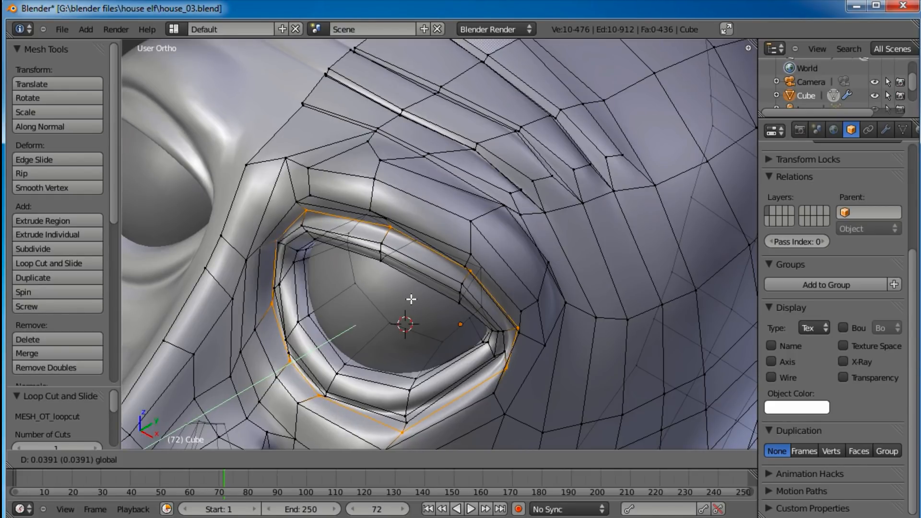
{"action": "left_click", "coordinate": [412, 300]}
Step: Back in Sculpt Mode, reshape the outer corner of the lower eyelid and the skin just below it with the Grab brush
{"action": "scroll", "coordinate": [418, 302], "scroll_direction": "down", "scroll_amount": 3}
{"action": "middle_click_drag", "start_coordinate": [421, 302], "coordinate": [526, 235]}
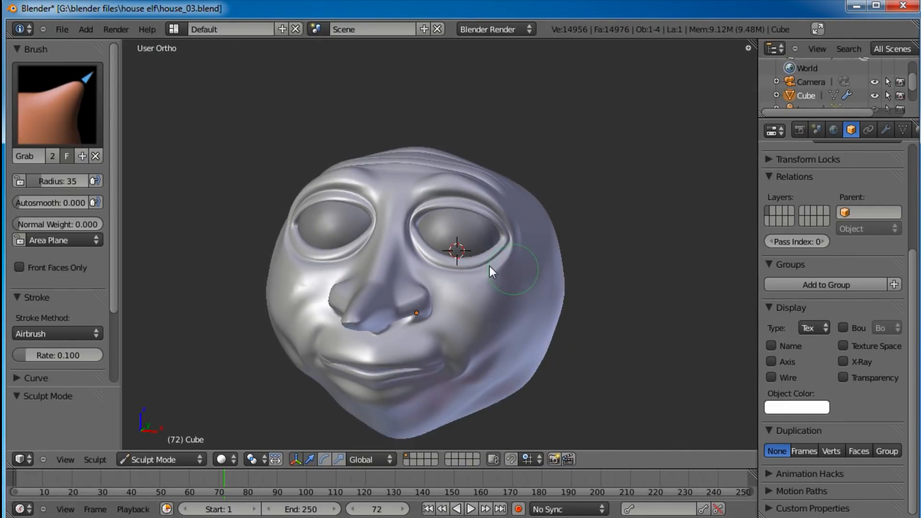
{"action": "mouse_move", "coordinate": [489, 266]}
{"action": "middle_mouse_down"}
{"action": "mouse_move", "coordinate": [543, 285]}
{"action": "mouse_move", "coordinate": [439, 295]}
{"action": "mouse_move", "coordinate": [416, 285]}
{"action": "mouse_move", "coordinate": [504, 282]}
{"action": "mouse_move", "coordinate": [489, 244]}
{"action": "mouse_move", "coordinate": [471, 341]}
{"action": "middle_mouse_up"}
{"action": "mouse_move", "coordinate": [471, 342]}
{"action": "left_mouse_down"}
{"action": "mouse_move", "coordinate": [493, 340]}
{"action": "mouse_move", "coordinate": [507, 271]}
{"action": "left_mouse_up"}
{"action": "mouse_move", "coordinate": [510, 303]}
{"action": "middle_mouse_down"}
{"action": "mouse_move", "coordinate": [500, 348]}
{"action": "mouse_move", "coordinate": [500, 316]}
{"action": "mouse_move", "coordinate": [475, 303]}
{"action": "middle_mouse_up"}
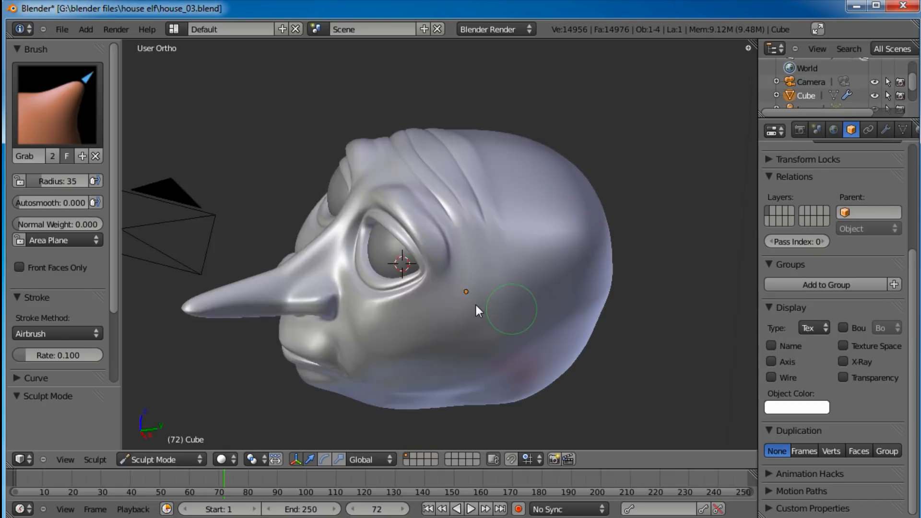
{"action": "scroll", "coordinate": [475, 303], "scroll_direction": "up", "scroll_amount": 4}
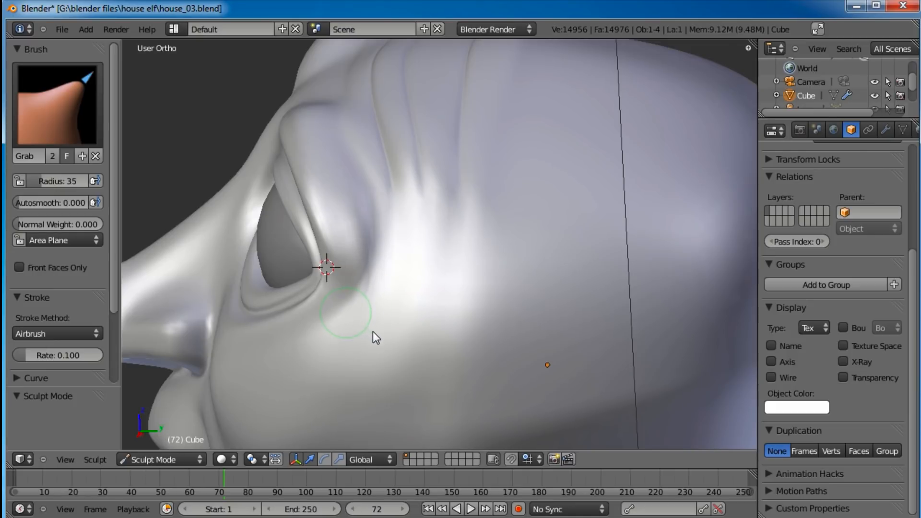
{"action": "left_click_drag", "start_coordinate": [329, 300], "coordinate": [338, 307]}
{"action": "mouse_move", "coordinate": [267, 330]}
{"action": "middle_mouse_down"}
{"action": "mouse_move", "coordinate": [369, 303]}
{"action": "mouse_move", "coordinate": [474, 241]}
{"action": "middle_mouse_up"}
{"action": "mouse_move", "coordinate": [475, 242]}
{"action": "left_mouse_down"}
{"action": "mouse_move", "coordinate": [489, 246]}
{"action": "mouse_move", "coordinate": [472, 249]}
{"action": "mouse_move", "coordinate": [475, 229]}
{"action": "left_mouse_up"}
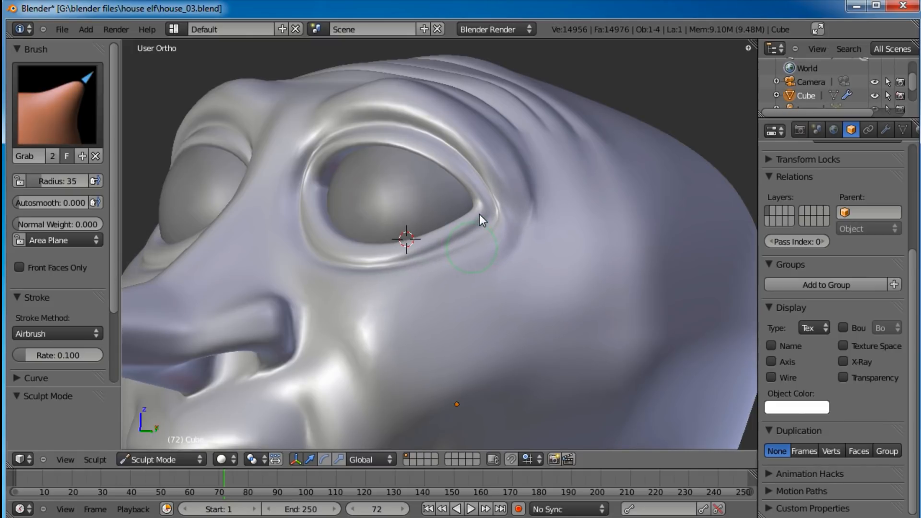
Step: Soften the skin beside the outer corner of the eye with the Smooth brush at strength 0.225
{"action": "scroll", "coordinate": [475, 285], "scroll_direction": "down", "scroll_amount": 3}
{"action": "middle_click_drag", "start_coordinate": [440, 282], "coordinate": [524, 261]}
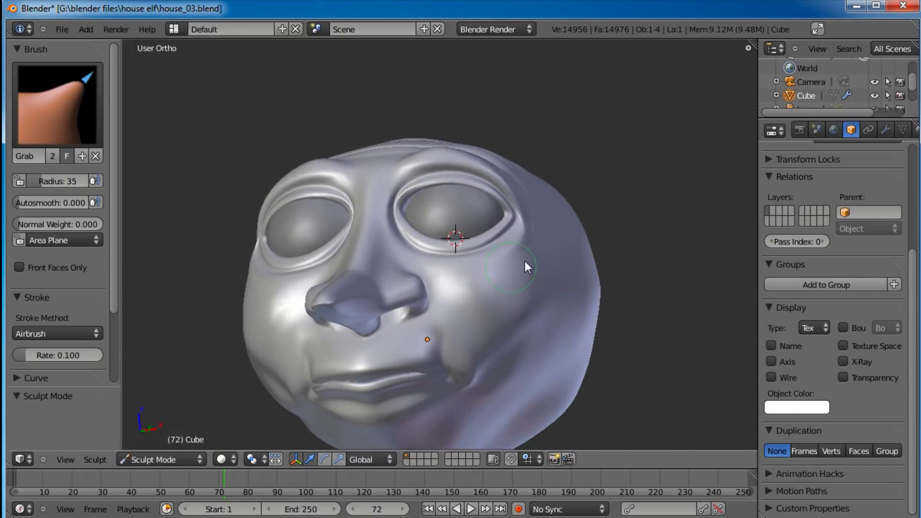
{"action": "mouse_move", "coordinate": [567, 229]}
{"action": "middle_mouse_down"}
{"action": "mouse_move", "coordinate": [422, 254]}
{"action": "mouse_move", "coordinate": [400, 268]}
{"action": "mouse_move", "coordinate": [463, 330]}
{"action": "mouse_move", "coordinate": [530, 259]}
{"action": "mouse_move", "coordinate": [469, 247]}
{"action": "middle_mouse_up"}
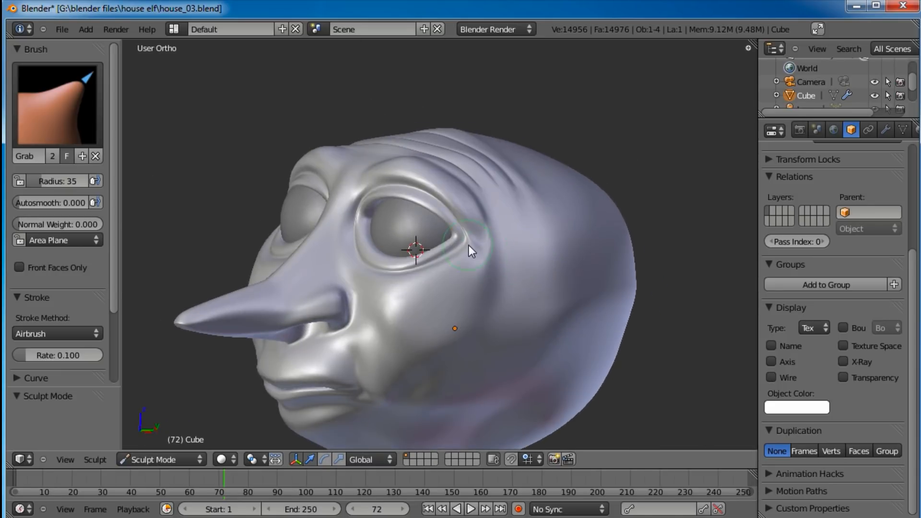
{"action": "left_click", "coordinate": [88, 134]}
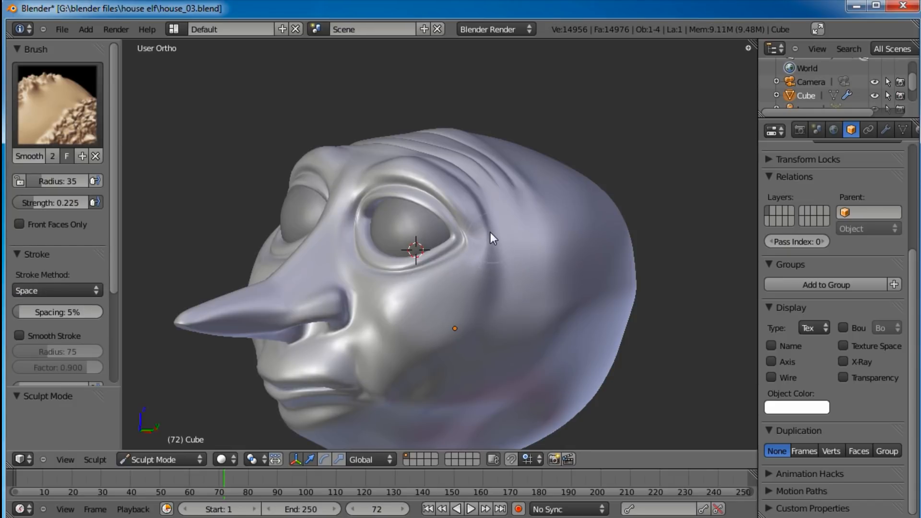
{"action": "middle_click_drag", "start_coordinate": [471, 241], "coordinate": [488, 268]}
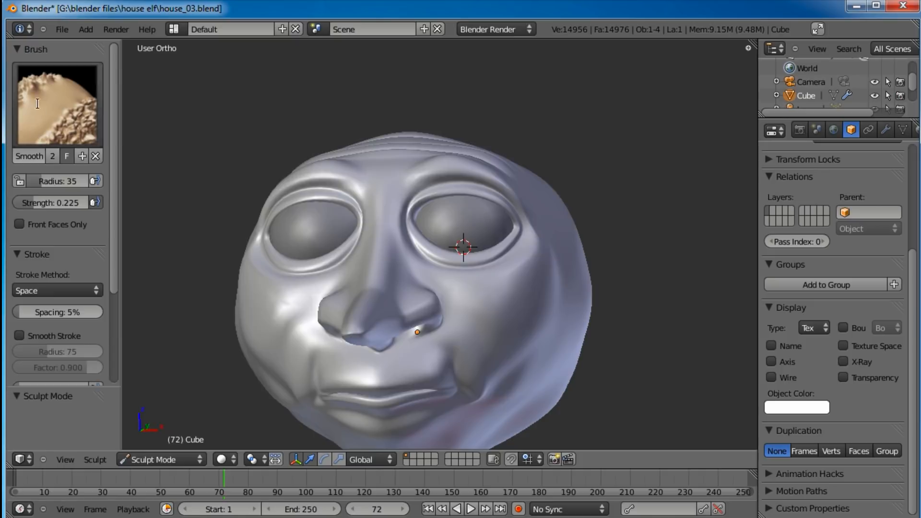
Step: Switch back to the Grab brush and pull the inner corner of the eye slightly downward
{"action": "left_click", "coordinate": [58, 104]}
{"action": "left_click", "coordinate": [548, 205]}
{"action": "scroll", "coordinate": [523, 246], "scroll_direction": "up", "scroll_amount": 4}
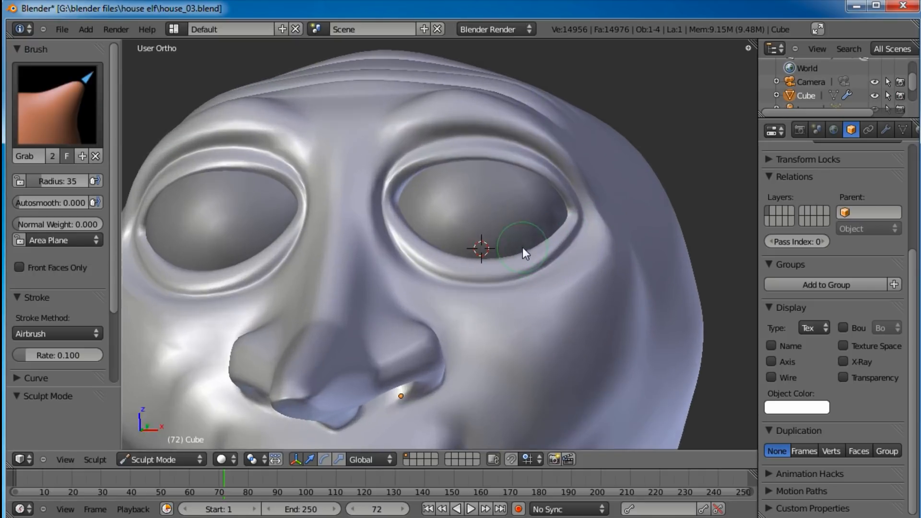
{"action": "left_click_drag", "start_coordinate": [376, 235], "coordinate": [376, 258]}
{"action": "left_click_drag", "start_coordinate": [394, 218], "coordinate": [397, 235]}
{"action": "scroll", "coordinate": [494, 219], "scroll_direction": "down", "scroll_amount": 4}
{"action": "middle_click_drag", "start_coordinate": [496, 221], "coordinate": [454, 228]}
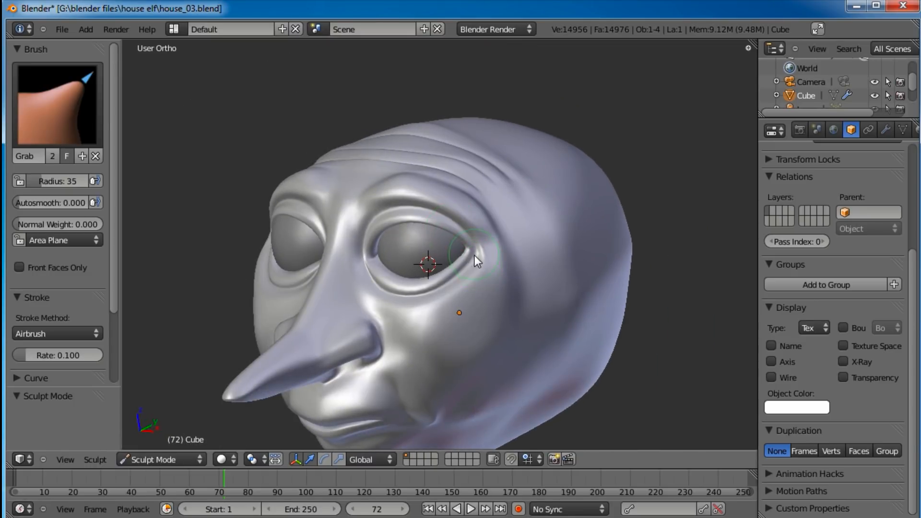
Step: Reshape the lower eyelid's rim and fold with short Grab strokes while viewing the face from above
{"action": "scroll", "coordinate": [474, 263], "scroll_direction": "up", "scroll_amount": 5}
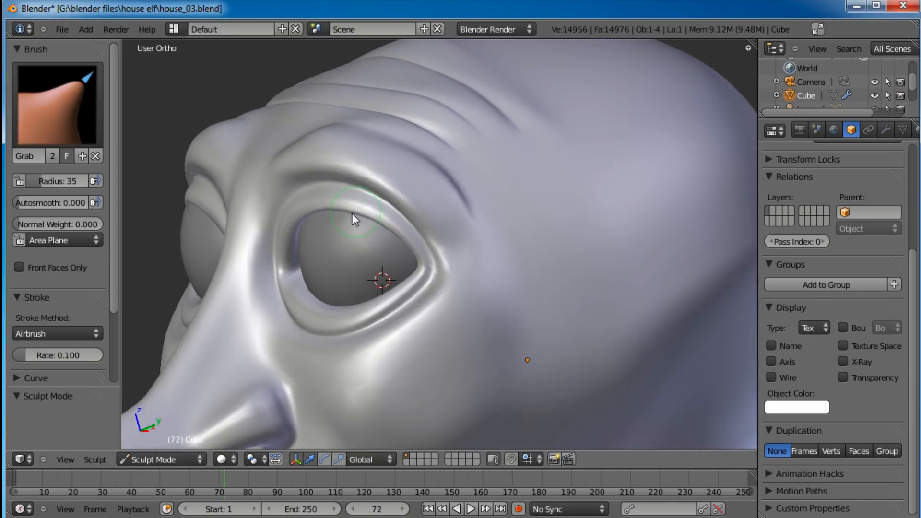
{"action": "mouse_move", "coordinate": [353, 214]}
{"action": "middle_mouse_down"}
{"action": "mouse_move", "coordinate": [353, 321]}
{"action": "mouse_move", "coordinate": [379, 356]}
{"action": "middle_mouse_up"}
{"action": "left_click_drag", "start_coordinate": [379, 356], "coordinate": [384, 344]}
{"action": "left_click_drag", "start_coordinate": [468, 387], "coordinate": [466, 377]}
{"action": "left_click_drag", "start_coordinate": [409, 361], "coordinate": [414, 357]}
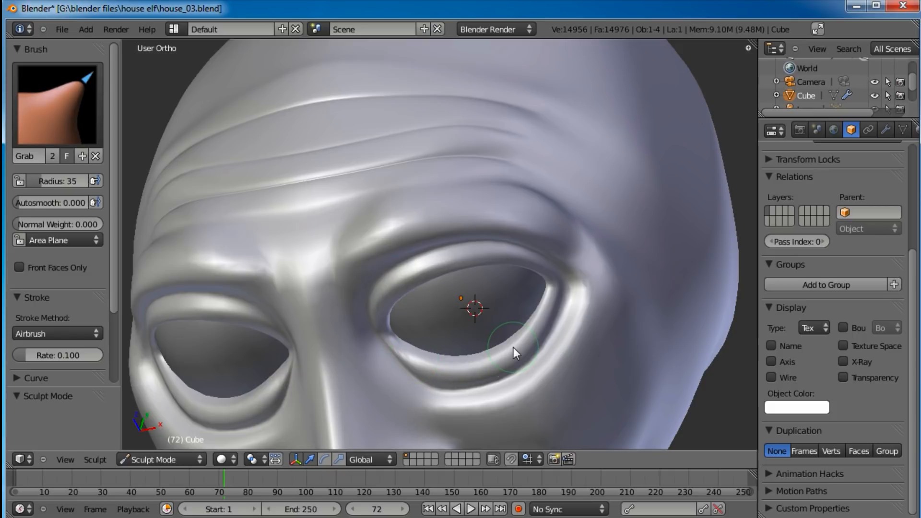
Step: Push the outer part of the upper eyelid's edge toward the brow with the Grab brush, viewed from below
{"action": "scroll", "coordinate": [495, 384], "scroll_direction": "down", "scroll_amount": 4}
{"action": "middle_click_drag", "start_coordinate": [440, 370], "coordinate": [465, 315]}
{"action": "scroll", "coordinate": [393, 254], "scroll_direction": "up", "scroll_amount": 3}
{"action": "middle_click_drag", "start_coordinate": [394, 254], "coordinate": [344, 254]}
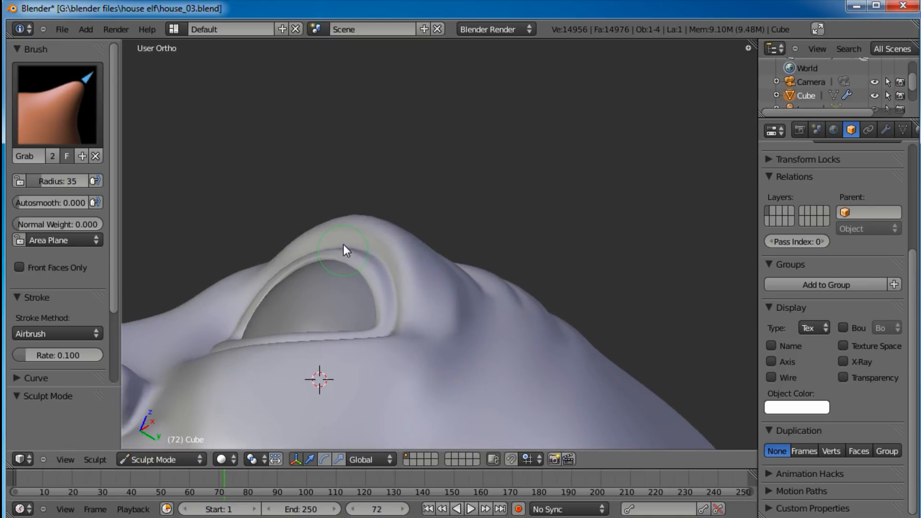
{"action": "left_click_drag", "start_coordinate": [376, 262], "coordinate": [367, 249]}
{"action": "left_click_drag", "start_coordinate": [383, 280], "coordinate": [383, 273]}
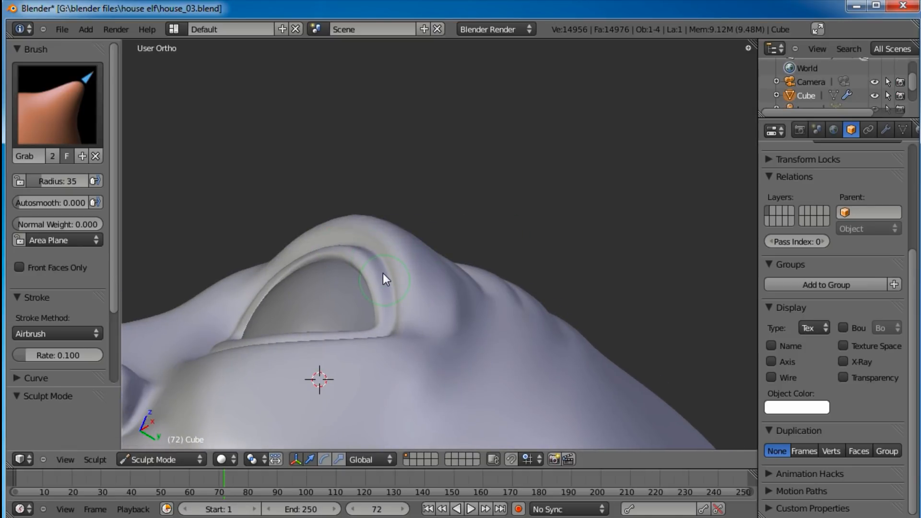
Step: Adjust the upper eyelid's inner end, outer corner and middle edge with the Grab brush
{"action": "middle_click_drag", "start_coordinate": [301, 254], "coordinate": [420, 332]}
{"action": "scroll", "coordinate": [419, 324], "scroll_direction": "down", "scroll_amount": 4}
{"action": "middle_click_drag", "start_coordinate": [526, 287], "coordinate": [451, 398]}
{"action": "scroll", "coordinate": [379, 335], "scroll_direction": "up", "scroll_amount": 3}
{"action": "left_click_drag", "start_coordinate": [351, 331], "coordinate": [315, 350]}
{"action": "left_click_drag", "start_coordinate": [480, 404], "coordinate": [475, 410]}
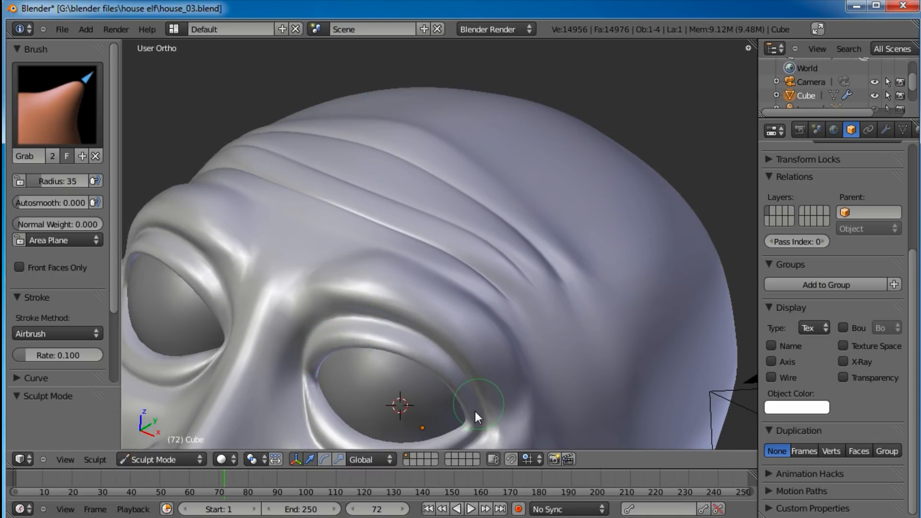
{"action": "left_click_drag", "start_coordinate": [403, 345], "coordinate": [406, 354]}
{"action": "scroll", "coordinate": [459, 372], "scroll_direction": "down", "scroll_amount": 4}
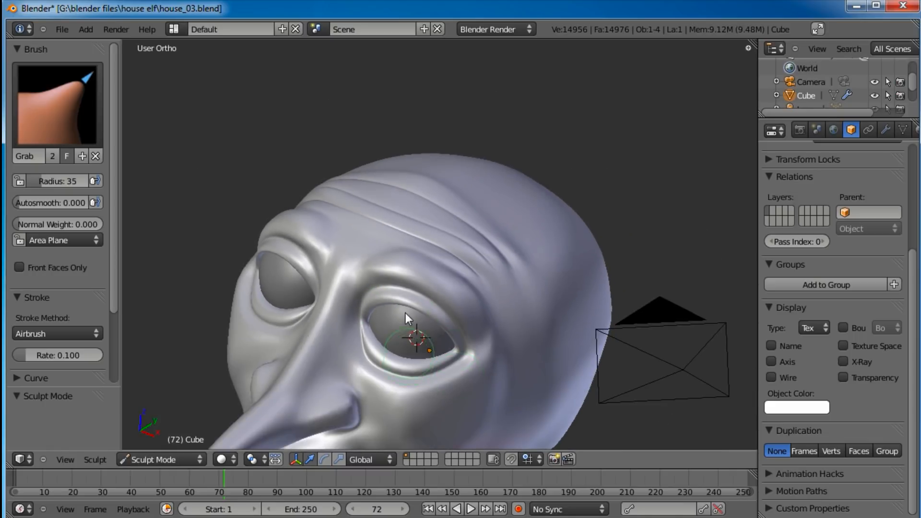
Step: Pull the middle of the lower eyelid inward and slightly upward with the Grab brush
{"action": "middle_click_drag", "start_coordinate": [405, 313], "coordinate": [405, 263]}
{"action": "scroll", "coordinate": [405, 263], "scroll_direction": "up", "scroll_amount": 4}
{"action": "middle_click_drag", "start_coordinate": [439, 361], "coordinate": [442, 279], "text": "shift"}
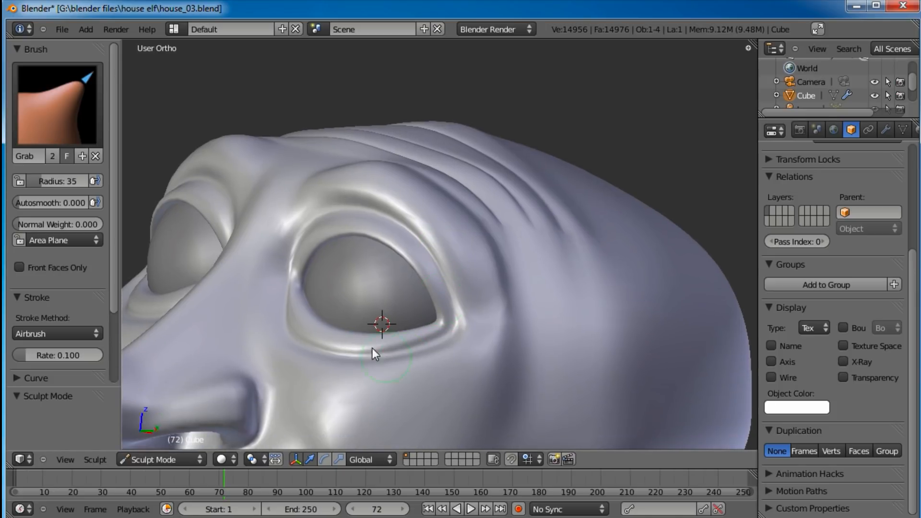
{"action": "left_click_drag", "start_coordinate": [370, 339], "coordinate": [353, 332]}
Step: In Edit Mode, add an edge loop around the inner eyelid rim, slid to about 0.55
{"action": "scroll", "coordinate": [331, 318], "scroll_direction": "down", "scroll_amount": 3}
{"action": "middle_click_drag", "start_coordinate": [338, 312], "coordinate": [440, 317]}
{"action": "key", "text": "Tab"}
{"action": "scroll", "coordinate": [403, 312], "scroll_direction": "up", "scroll_amount": 3}
{"action": "key", "text": "ctrl+r"}
{"action": "left_click", "coordinate": [431, 338]}
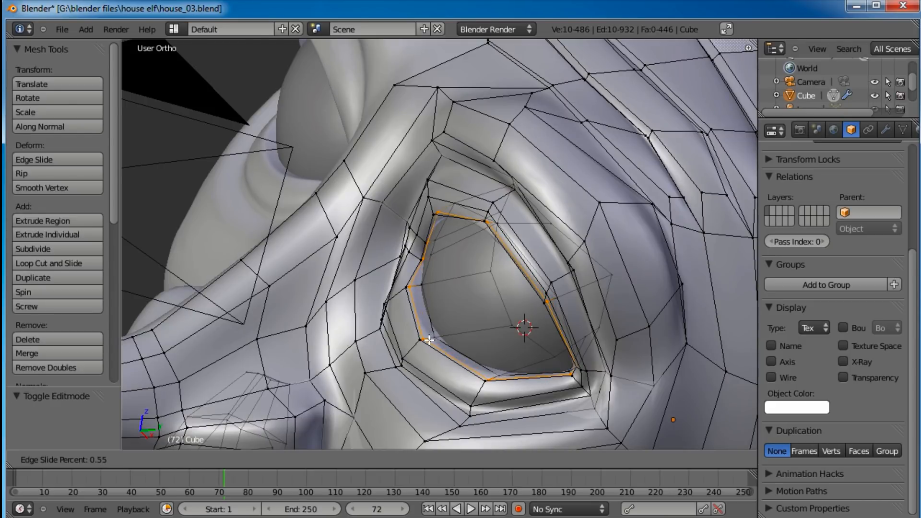
{"action": "left_click", "coordinate": [431, 340]}
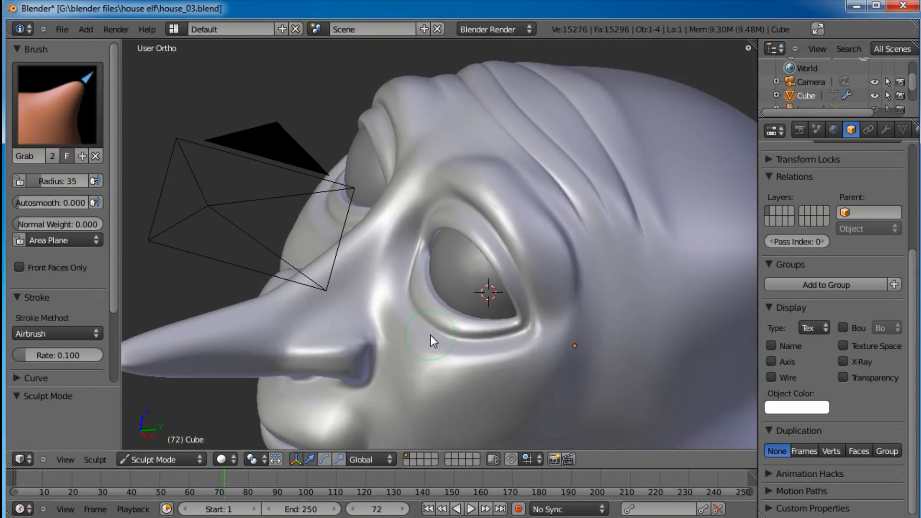
Step: In Sculpt Mode, nudge the outer end of the brow and the side of the cheek with the Grab brush
{"action": "mouse_move", "coordinate": [431, 338]}
{"action": "middle_mouse_down"}
{"action": "mouse_move", "coordinate": [549, 252]}
{"action": "mouse_move", "coordinate": [461, 229]}
{"action": "mouse_move", "coordinate": [493, 220]}
{"action": "mouse_move", "coordinate": [454, 266]}
{"action": "mouse_move", "coordinate": [503, 338]}
{"action": "mouse_move", "coordinate": [491, 234]}
{"action": "mouse_move", "coordinate": [477, 229]}
{"action": "middle_mouse_up"}
{"action": "scroll", "coordinate": [494, 327], "scroll_direction": "down", "scroll_amount": 7}
{"action": "mouse_move", "coordinate": [399, 261]}
{"action": "middle_mouse_down"}
{"action": "mouse_move", "coordinate": [416, 327]}
{"action": "mouse_move", "coordinate": [556, 246]}
{"action": "middle_mouse_up"}
{"action": "scroll", "coordinate": [422, 338], "scroll_direction": "up", "scroll_amount": 4}
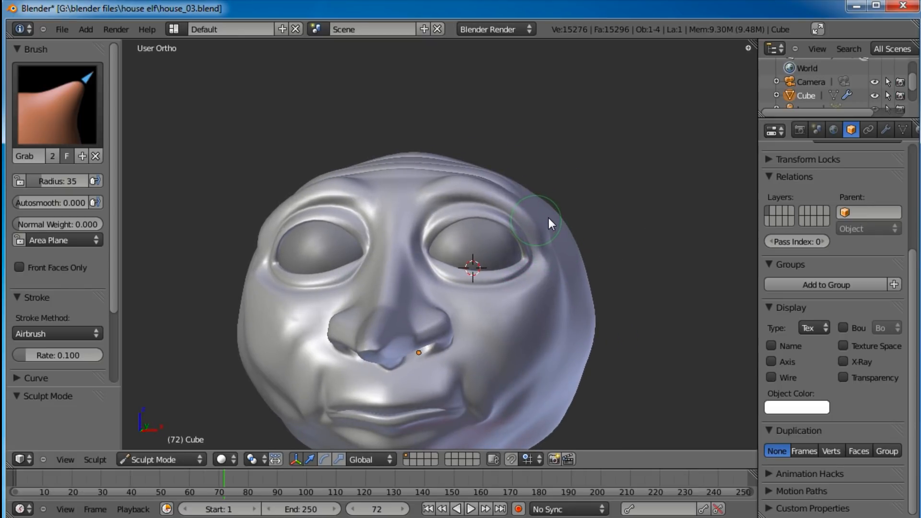
{"action": "left_click_drag", "start_coordinate": [527, 202], "coordinate": [528, 201]}
{"action": "scroll", "coordinate": [532, 276], "scroll_direction": "down", "scroll_amount": 2}
{"action": "middle_click_drag", "start_coordinate": [510, 275], "coordinate": [532, 293]}
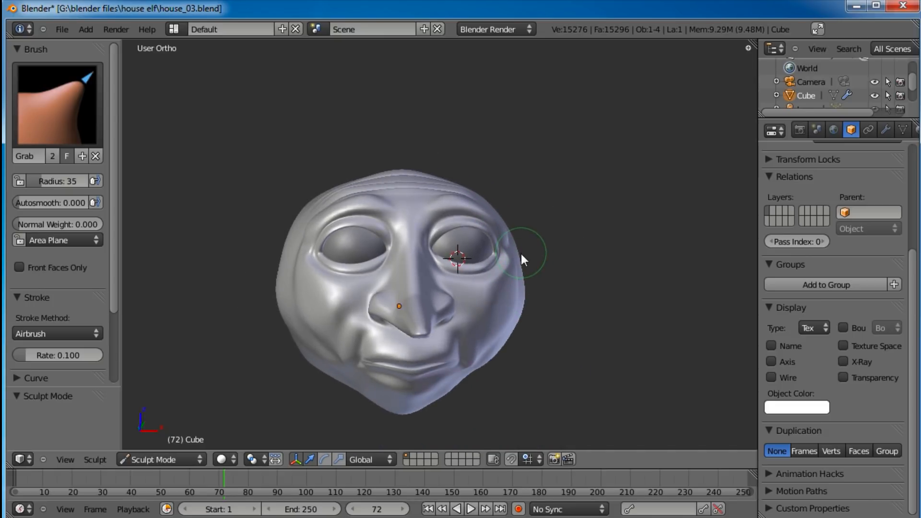
{"action": "left_click_drag", "start_coordinate": [512, 286], "coordinate": [520, 299]}
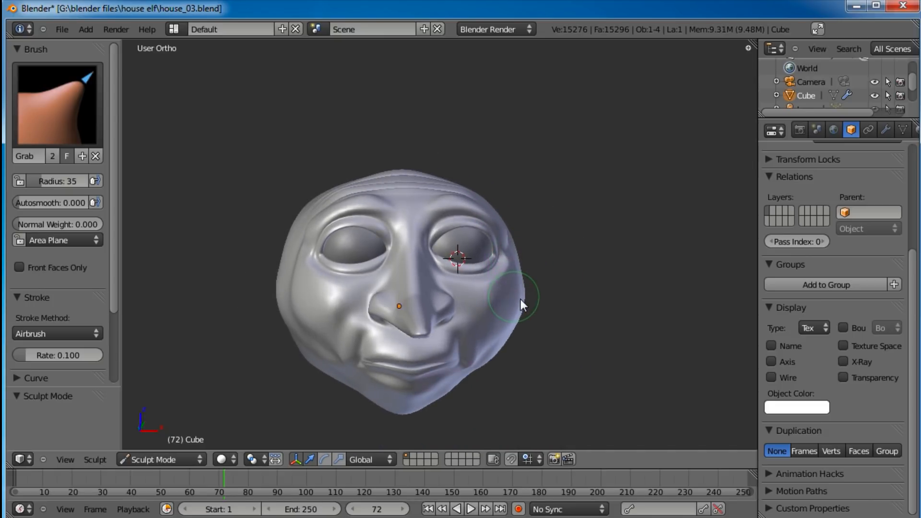
Step: Pull the lower back edge of the head outward and down with the Grab brush to round it
{"action": "scroll", "coordinate": [503, 325], "scroll_direction": "down", "scroll_amount": 3}
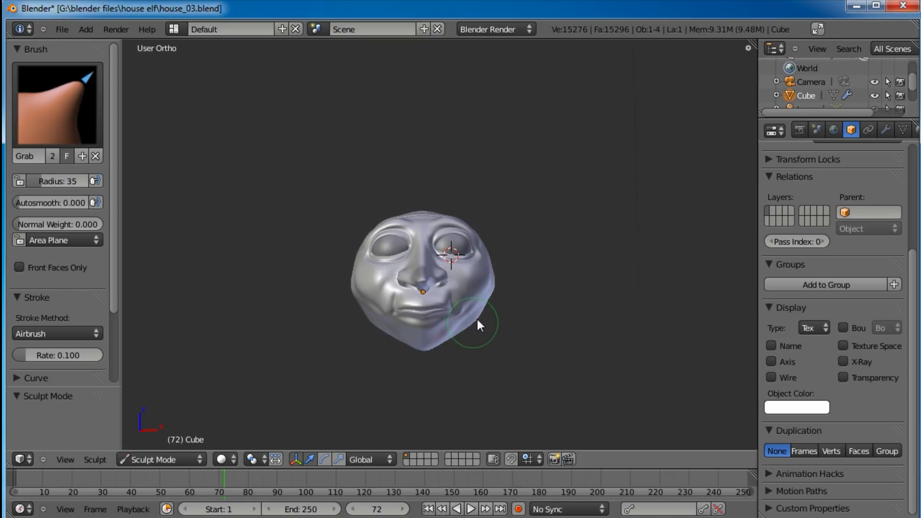
{"action": "middle_click_drag", "start_coordinate": [377, 225], "coordinate": [494, 219]}
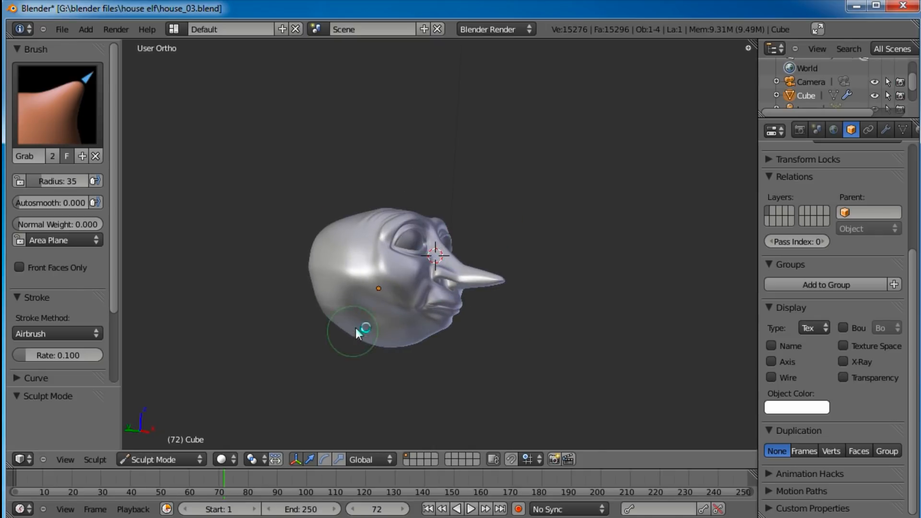
{"action": "left_click_drag", "start_coordinate": [342, 310], "coordinate": [373, 342]}
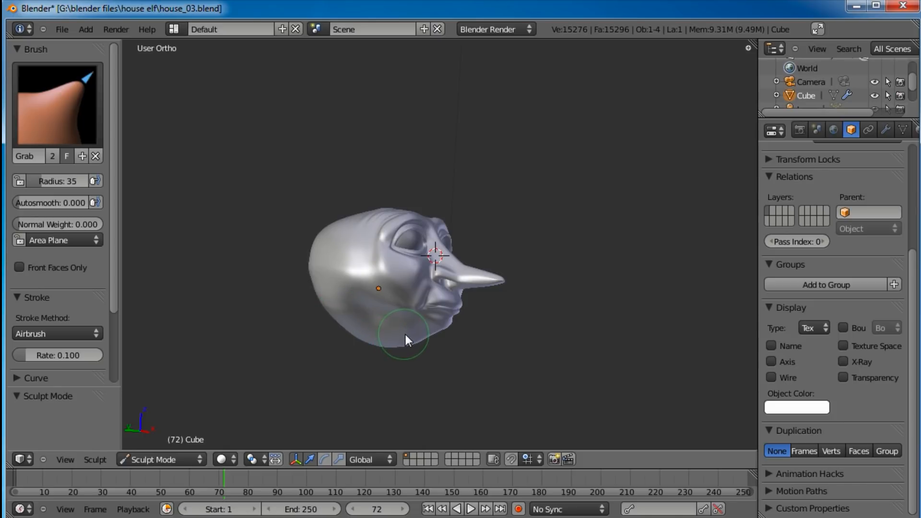
{"action": "middle_click_drag", "start_coordinate": [572, 258], "coordinate": [459, 307]}
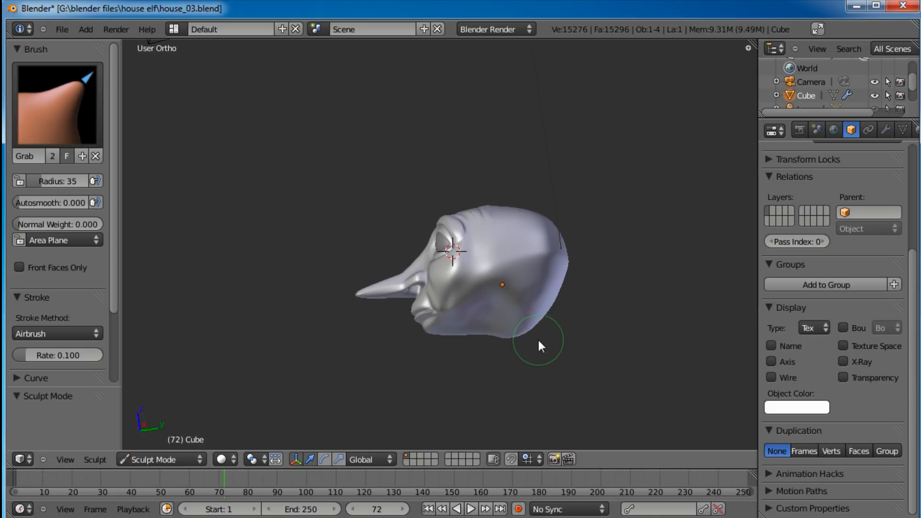
Step: In Edit Mode with face selection, box-select the faces under the rear of the head from the side view
{"action": "key", "text": "Tab"}
{"action": "key", "text": "KP_3"}
{"action": "scroll", "coordinate": [552, 350], "scroll_direction": "up", "scroll_amount": 4}
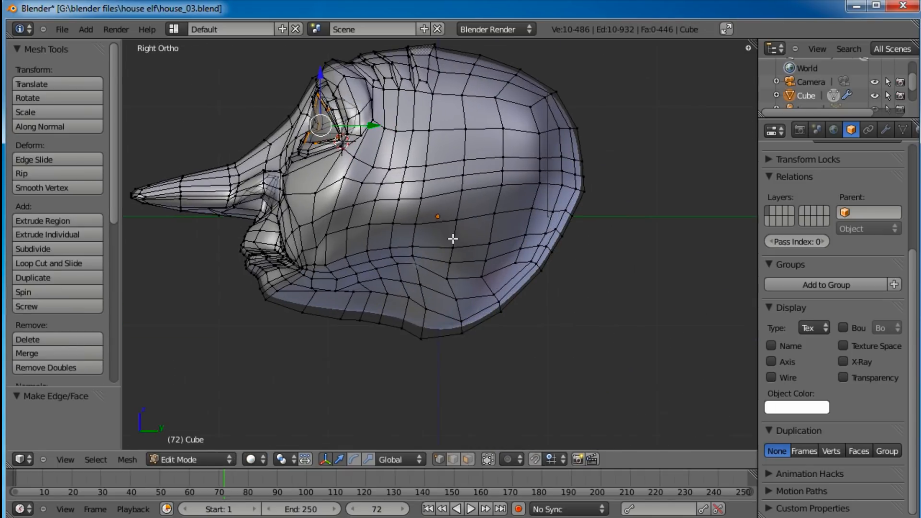
{"action": "scroll", "coordinate": [497, 280], "scroll_direction": "up", "scroll_amount": 3}
{"action": "left_click", "coordinate": [468, 459]}
{"action": "key", "text": "a"}
{"action": "key", "text": "a"}
{"action": "key", "text": "b"}
{"action": "left_click_drag", "start_coordinate": [559, 277], "coordinate": [406, 387]}
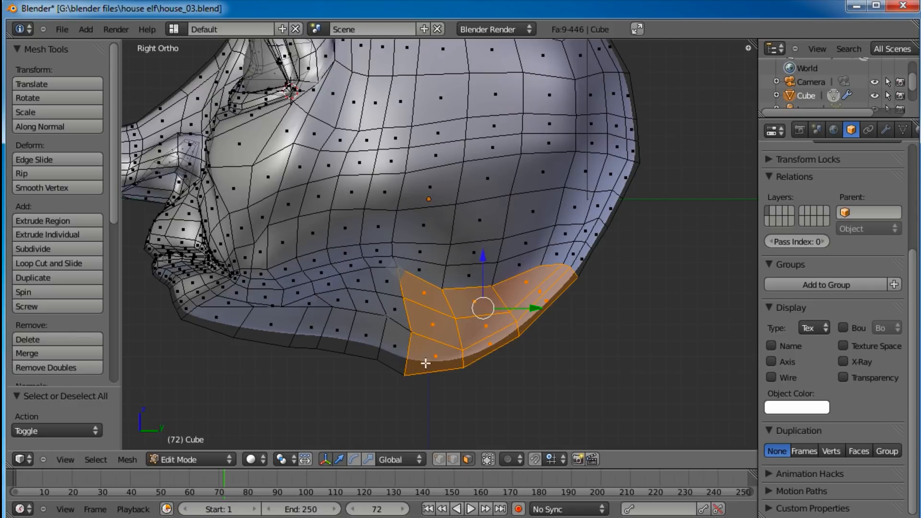
Step: Extend the face selection forward with the two neighbouring columns of three faces under the jaw
{"action": "middle_click_drag", "start_coordinate": [387, 381], "coordinate": [413, 276]}
{"action": "right_click", "coordinate": [399, 239], "text": "shift"}
{"action": "right_click", "coordinate": [400, 284], "text": "shift"}
{"action": "right_click", "coordinate": [380, 331], "text": "shift"}
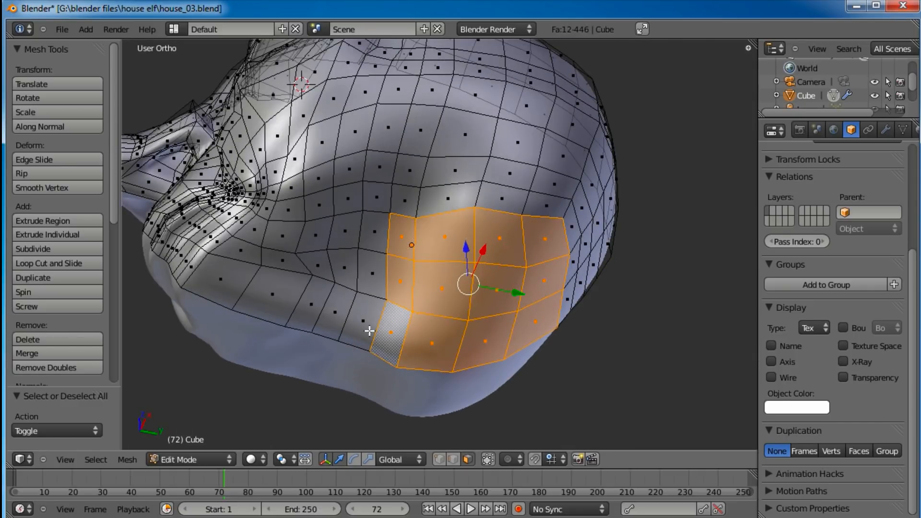
{"action": "right_click", "coordinate": [365, 322], "text": "shift"}
{"action": "right_click", "coordinate": [372, 275], "text": "shift"}
{"action": "right_click", "coordinate": [374, 231], "text": "shift"}
{"action": "middle_click_drag", "start_coordinate": [374, 232], "coordinate": [437, 327]}
Step: Extrude the selected underside faces downward into a neck and move its end further down and slightly back
{"action": "key", "text": "KP_3"}
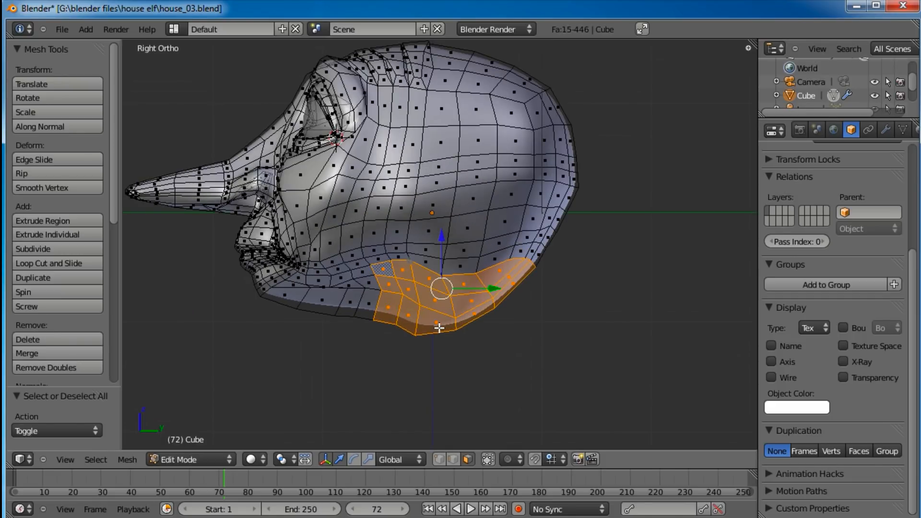
{"action": "key", "text": "e"}
{"action": "left_click", "coordinate": [446, 410]}
{"action": "scroll", "coordinate": [503, 348], "scroll_direction": "down", "scroll_amount": 3}
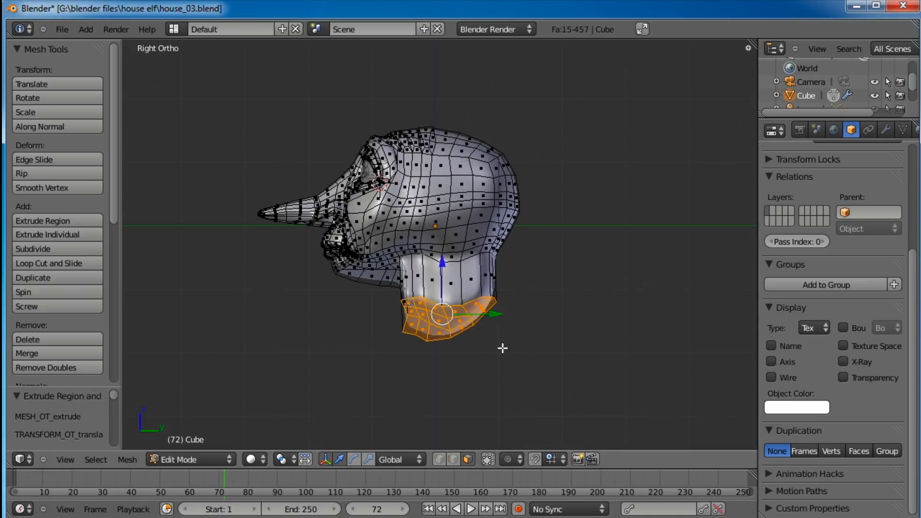
{"action": "middle_click_drag", "start_coordinate": [502, 319], "coordinate": [502, 345], "text": "shift"}
{"action": "key", "text": "g"}
{"action": "left_click", "coordinate": [512, 382]}
Step: Move the neck's end faces sideways to the mirror centre and scale them narrower along X
{"action": "middle_click_drag", "start_coordinate": [403, 237], "coordinate": [557, 288]}
{"action": "key", "text": "g"}
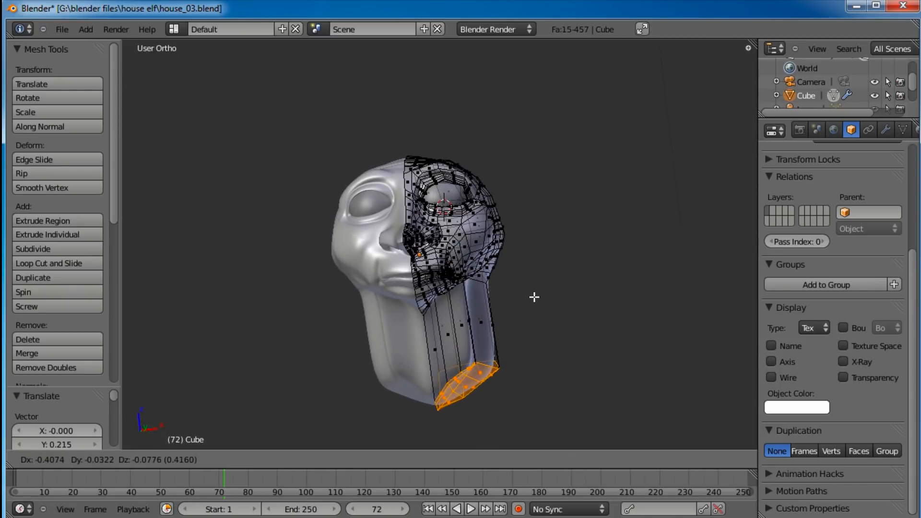
{"action": "left_click", "coordinate": [541, 300]}
{"action": "key", "text": "KP_1"}
{"action": "key", "text": "s"}
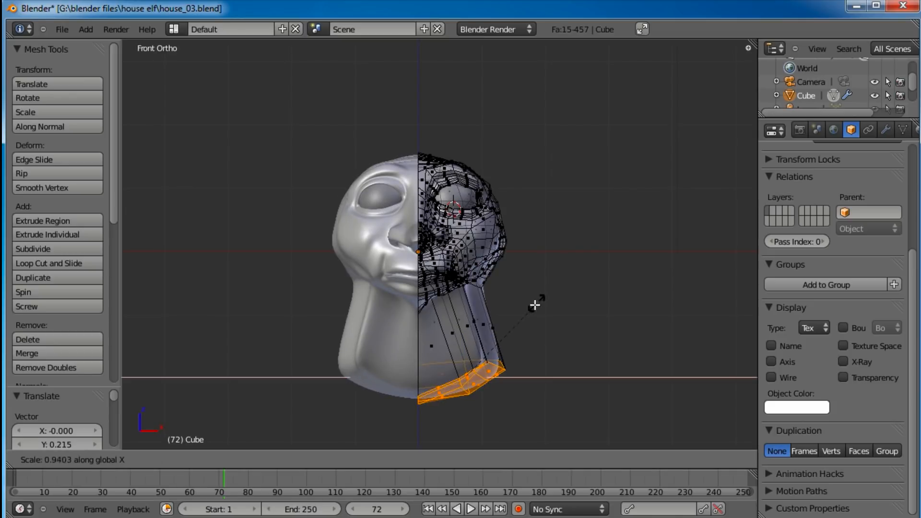
{"action": "left_click", "coordinate": [518, 333]}
{"action": "key", "text": "g"}
{"action": "left_click", "coordinate": [495, 334]}
Step: Flatten the neck's bottom faces by scaling them to 0 along Z
{"action": "key", "text": "s"}
{"action": "key", "text": "z"}
{"action": "left_click", "coordinate": [482, 411]}
{"action": "key", "text": "s"}
{"action": "key", "text": "z"}
{"action": "key", "text": "0"}
{"action": "key", "text": "Return"}
Step: Enlarge the neck's flat bottom by scaling it to about 1.16
{"action": "middle_click_drag", "start_coordinate": [475, 327], "coordinate": [427, 288]}
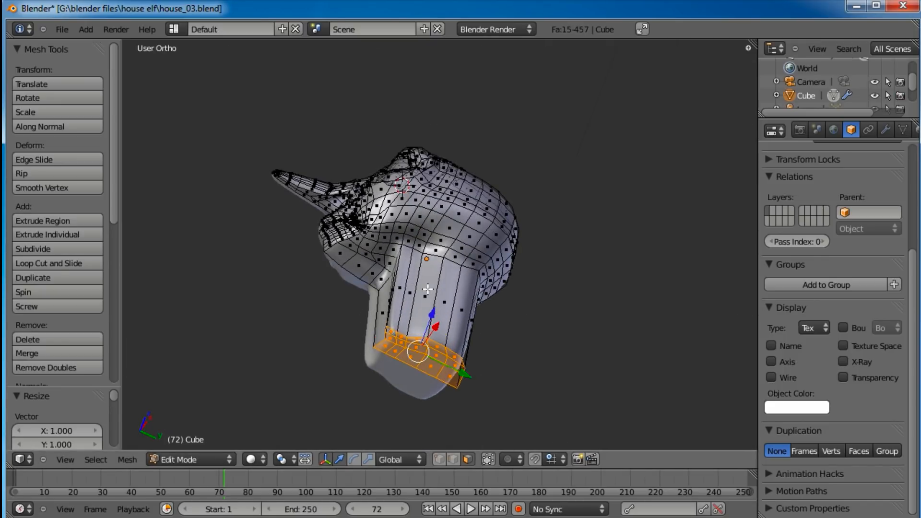
{"action": "key", "text": "KP_3"}
{"action": "scroll", "coordinate": [427, 283], "scroll_direction": "up", "scroll_amount": 3}
{"action": "middle_click_drag", "start_coordinate": [421, 237], "coordinate": [398, 44], "text": "shift"}
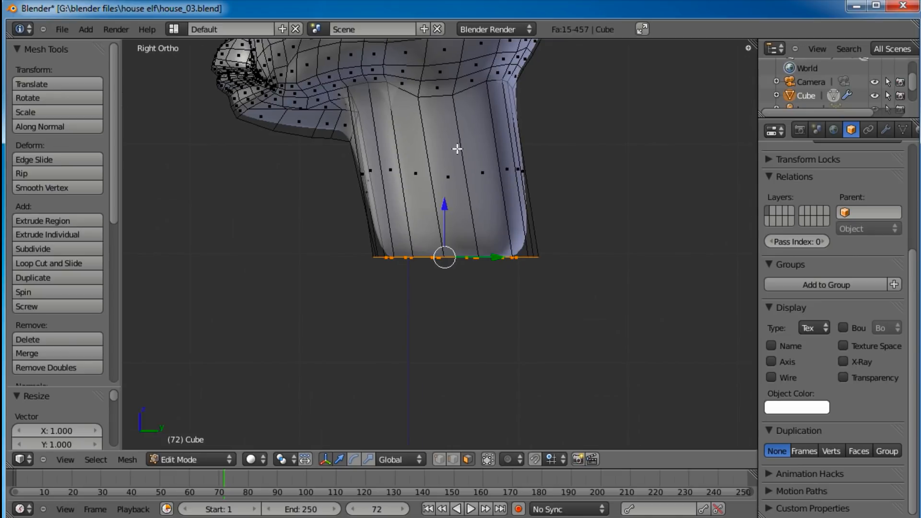
{"action": "scroll", "coordinate": [456, 149], "scroll_direction": "up", "scroll_amount": 3}
{"action": "key", "text": "s"}
{"action": "left_click", "coordinate": [545, 251]}
Step: Delete the faces closing the bottom of the neck
{"action": "scroll", "coordinate": [545, 251], "scroll_direction": "down", "scroll_amount": 2}
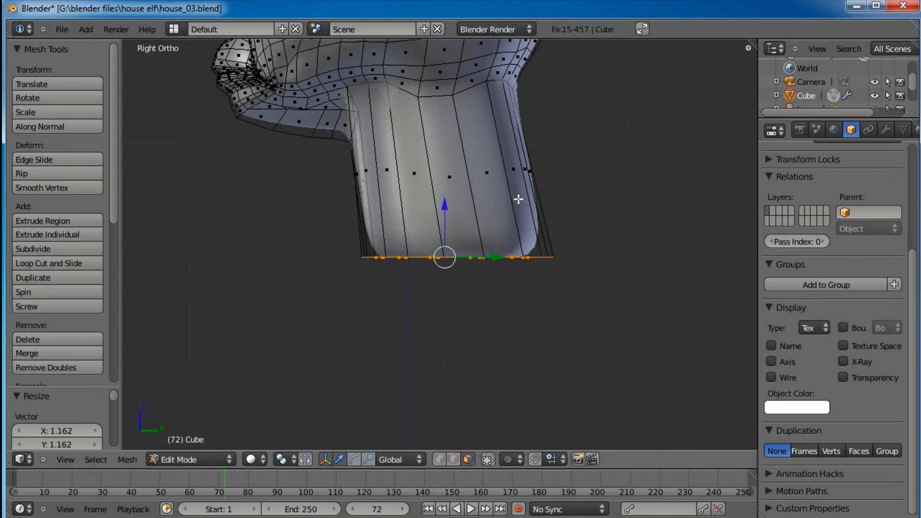
{"action": "middle_click_drag", "start_coordinate": [510, 211], "coordinate": [511, 268], "text": "shift"}
{"action": "key", "text": "x"}
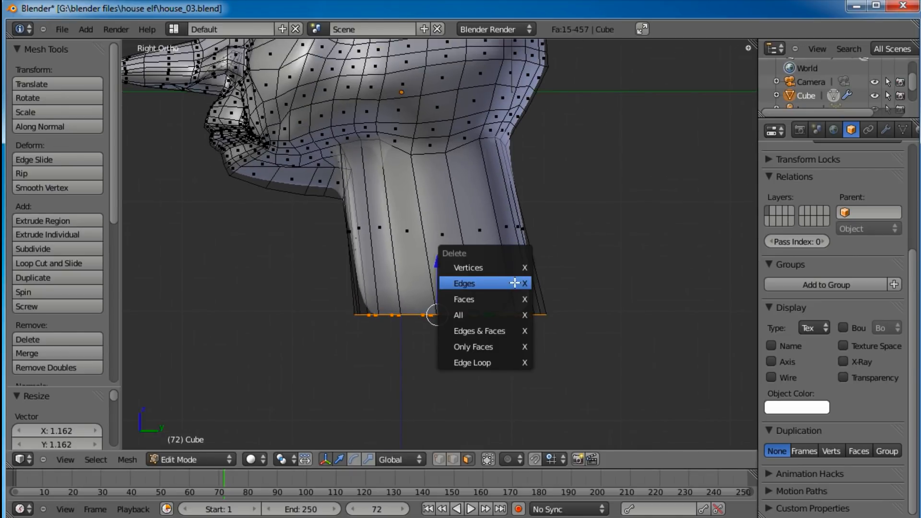
{"action": "left_click", "coordinate": [498, 305]}
{"action": "middle_click_drag", "start_coordinate": [499, 305], "coordinate": [456, 166]}
Step: Select the neck's open bottom edge loop in vertex selection and smooth its vertices five times
{"action": "left_click", "coordinate": [435, 459]}
{"action": "left_click", "coordinate": [444, 274], "text": "alt"}
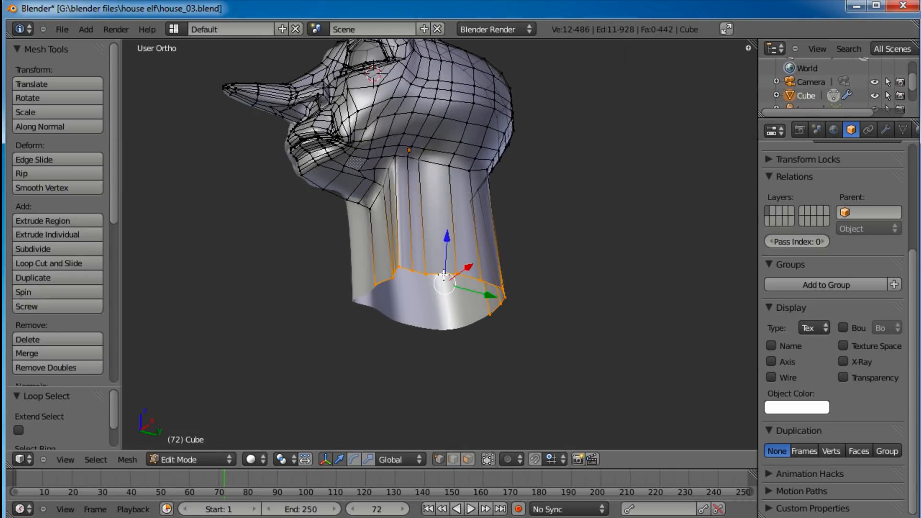
{"action": "key", "text": "w"}
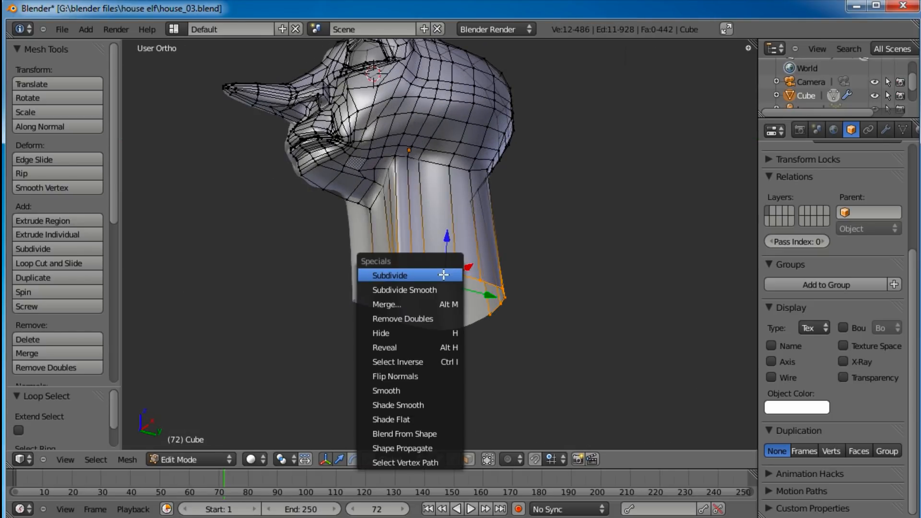
{"action": "left_click", "coordinate": [411, 391]}
{"action": "key", "text": "w"}
{"action": "left_click", "coordinate": [411, 391]}
{"action": "key", "text": "w"}
{"action": "left_click", "coordinate": [411, 391]}
{"action": "key", "text": "w"}
{"action": "left_click", "coordinate": [411, 391]}
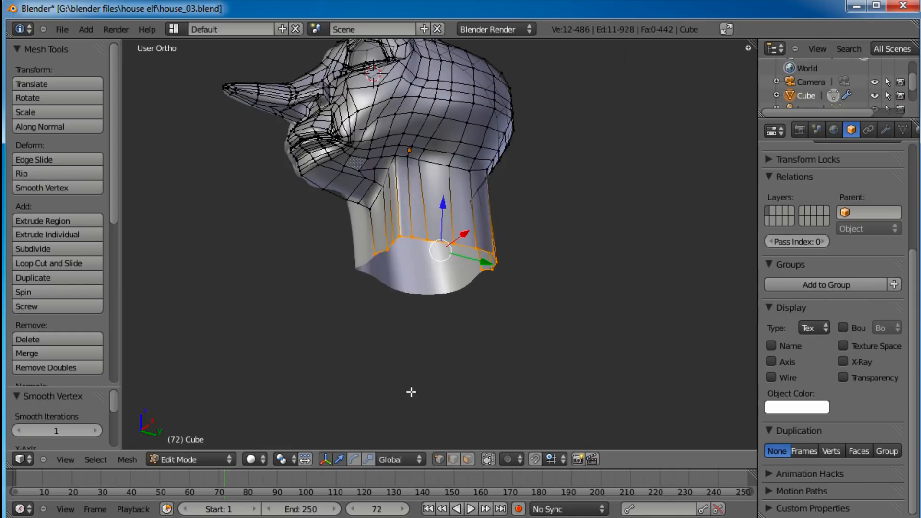
{"action": "key", "text": "w"}
{"action": "left_click", "coordinate": [411, 392]}
Step: Move the two front-side vertices of the neck column backward where it meets the jaw
{"action": "middle_click_drag", "start_coordinate": [445, 346], "coordinate": [449, 196]}
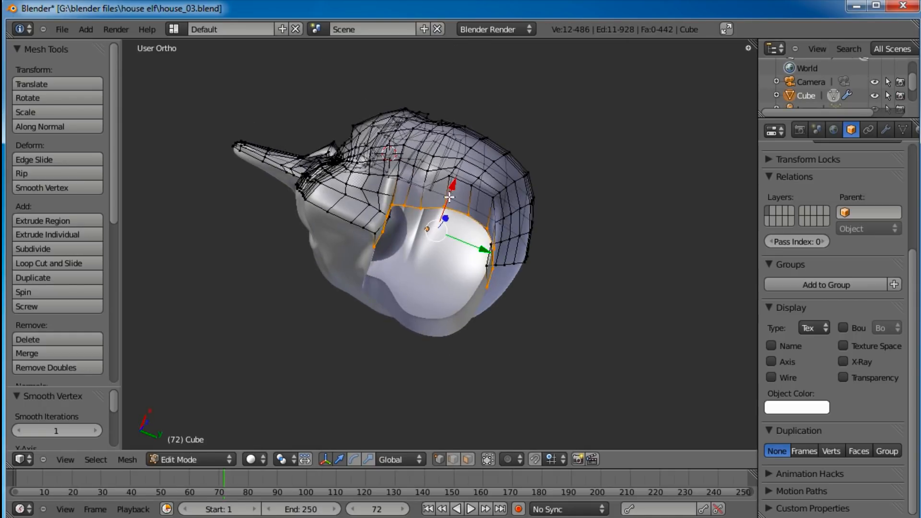
{"action": "scroll", "coordinate": [451, 189], "scroll_direction": "up", "scroll_amount": 4}
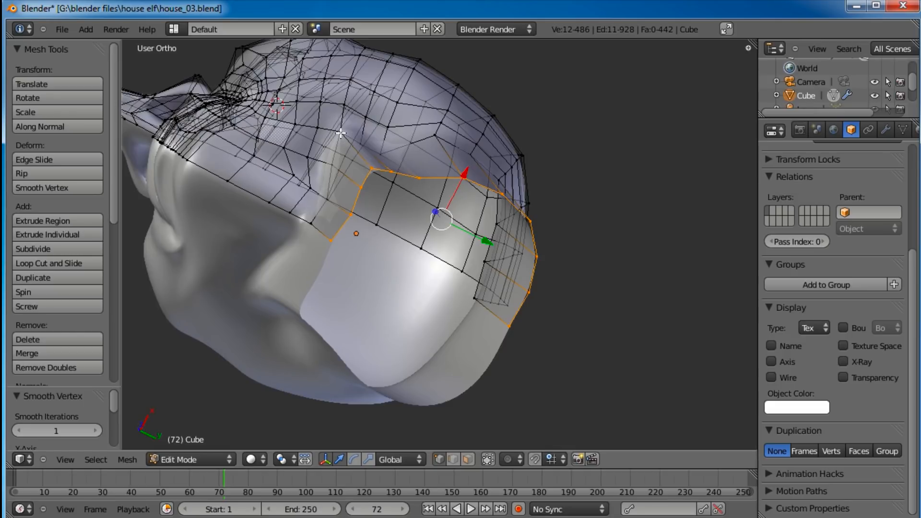
{"action": "right_click", "coordinate": [342, 134]}
{"action": "key", "text": "g"}
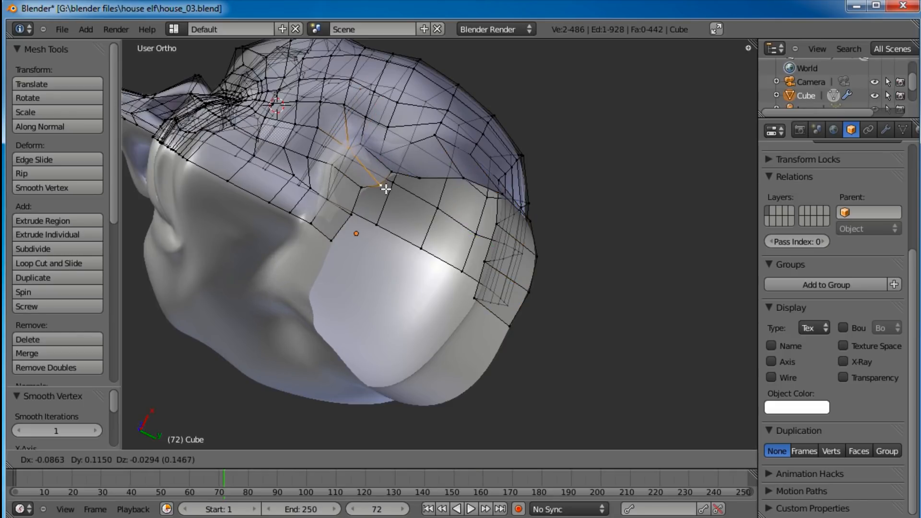
{"action": "left_click", "coordinate": [386, 187]}
Step: Turn on proportional editing and shift the neighbouring neck and jaw vertices backward to even out their spacing
{"action": "key", "text": "o"}
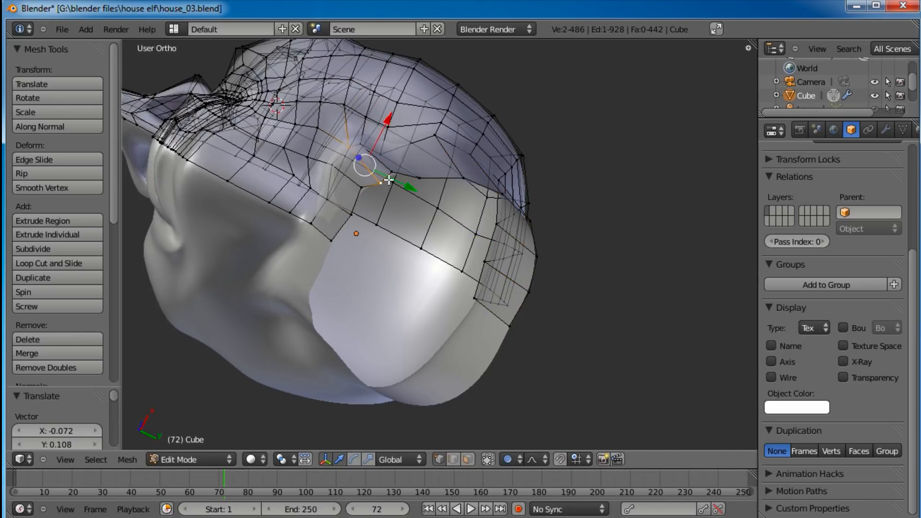
{"action": "right_click", "coordinate": [366, 143]}
{"action": "right_click", "coordinate": [393, 178], "text": "shift"}
{"action": "key", "text": "g"}
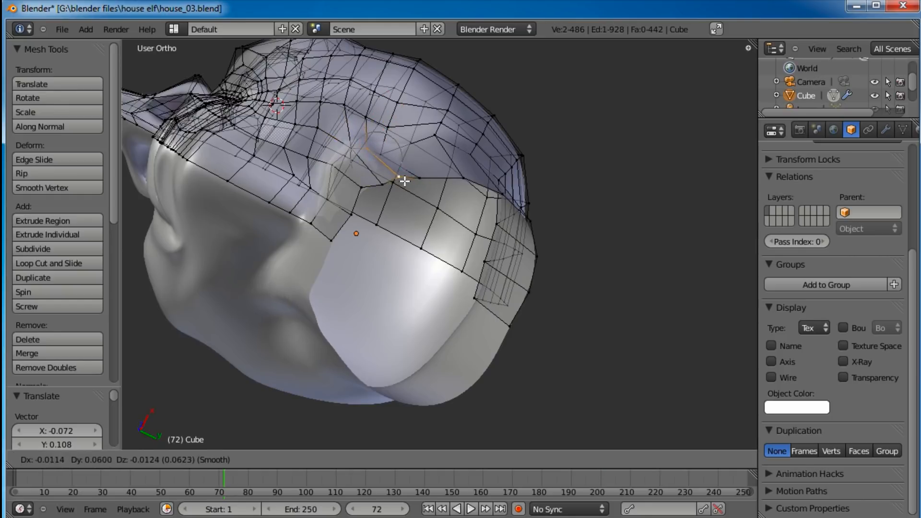
{"action": "left_click", "coordinate": [412, 184]}
{"action": "key", "text": "g"}
{"action": "left_click", "coordinate": [343, 169]}
{"action": "key", "text": "g"}
{"action": "left_click", "coordinate": [359, 179]}
{"action": "right_click", "coordinate": [313, 159]}
{"action": "key", "text": "g"}
{"action": "left_click", "coordinate": [329, 166]}
{"action": "scroll", "coordinate": [336, 158], "scroll_direction": "down", "scroll_amount": 3}
Step: Select the neck's bottom edge loop from the side, move it down and tilt it
{"action": "middle_click_drag", "start_coordinate": [344, 140], "coordinate": [491, 285]}
{"action": "key", "text": "KP_3"}
{"action": "scroll", "coordinate": [491, 286], "scroll_direction": "up", "scroll_amount": 3}
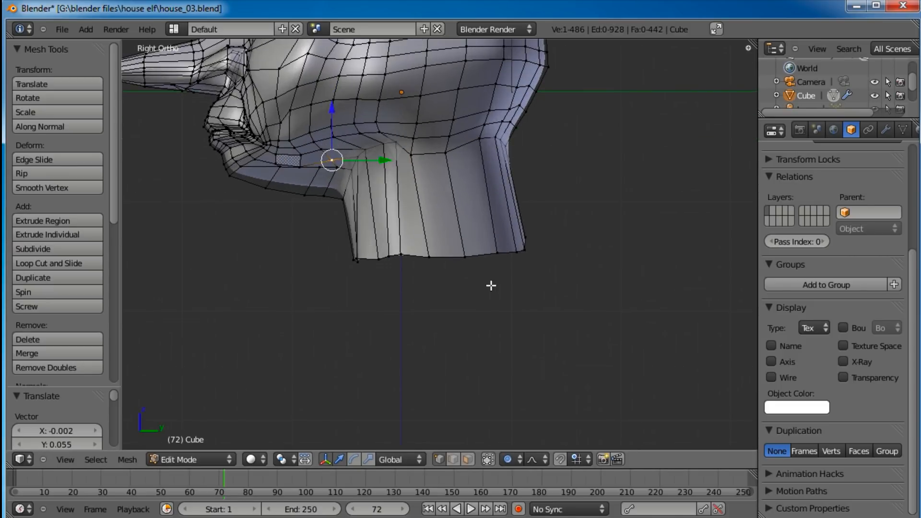
{"action": "right_click", "coordinate": [456, 264], "text": "alt"}
{"action": "key", "text": "g"}
{"action": "left_click", "coordinate": [560, 368]}
{"action": "key", "text": "r"}
{"action": "left_click", "coordinate": [549, 322]}
Step: Reposition the vertices along the front part of the neck's bottom rim one by one to round it
{"action": "middle_click_drag", "start_coordinate": [460, 275], "coordinate": [340, 391]}
{"action": "right_click", "coordinate": [360, 394]}
{"action": "key", "text": "g"}
{"action": "left_click", "coordinate": [370, 416]}
{"action": "right_click", "coordinate": [389, 392]}
{"action": "key", "text": "g"}
{"action": "left_click", "coordinate": [391, 404]}
{"action": "right_click", "coordinate": [406, 390]}
{"action": "right_click", "coordinate": [426, 382]}
{"action": "right_click", "coordinate": [416, 393]}
{"action": "key", "text": "g"}
{"action": "left_click", "coordinate": [427, 400]}
Step: Move the side and rear vertices of the neck's bottom rim outward to finish rounding its outline
{"action": "right_click", "coordinate": [430, 378]}
{"action": "key", "text": "g"}
{"action": "left_click", "coordinate": [440, 385]}
{"action": "right_click", "coordinate": [449, 369]}
{"action": "key", "text": "g"}
{"action": "left_click", "coordinate": [467, 366]}
{"action": "right_click", "coordinate": [484, 354]}
{"action": "right_click", "coordinate": [501, 339], "text": "shift"}
{"action": "middle_click_drag", "start_coordinate": [368, 284], "coordinate": [421, 258]}
{"action": "key", "text": "g"}
{"action": "left_click", "coordinate": [508, 319]}
Step: Add four evenly spaced edge loops around the neck
{"action": "key", "text": "ctrl+r"}
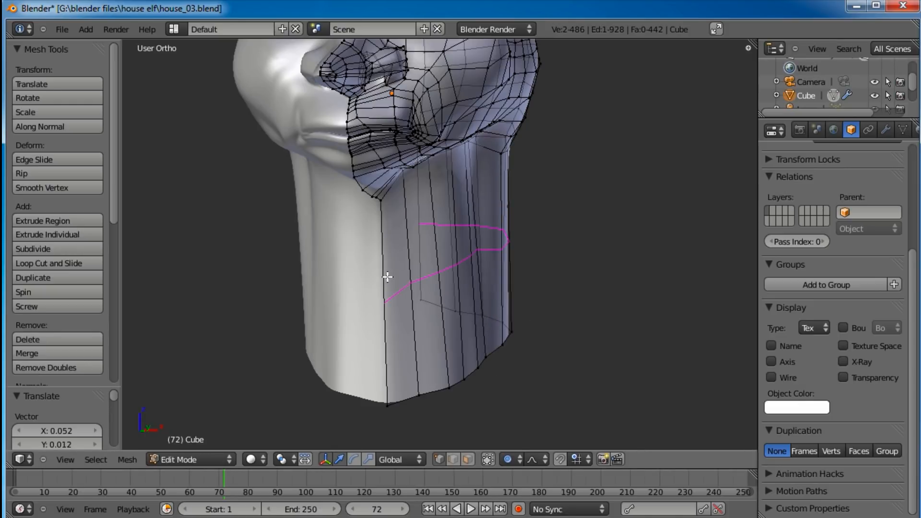
{"action": "left_click", "coordinate": [388, 277]}
{"action": "middle_click_drag", "start_coordinate": [527, 251], "coordinate": [442, 205]}
Step: Select the four middle edge loops of the neck and shrink them inward along their normals
{"action": "right_click", "coordinate": [435, 184], "text": "alt"}
{"action": "right_click", "coordinate": [506, 209], "text": "alt+shift"}
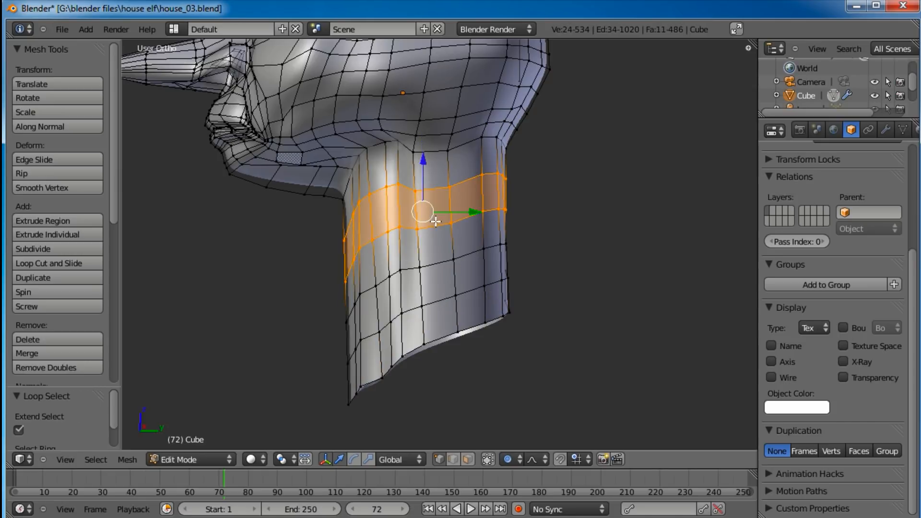
{"action": "right_click", "coordinate": [508, 228], "text": "alt+shift"}
{"action": "right_click", "coordinate": [509, 246], "text": "alt+shift"}
{"action": "key", "text": "alt+s"}
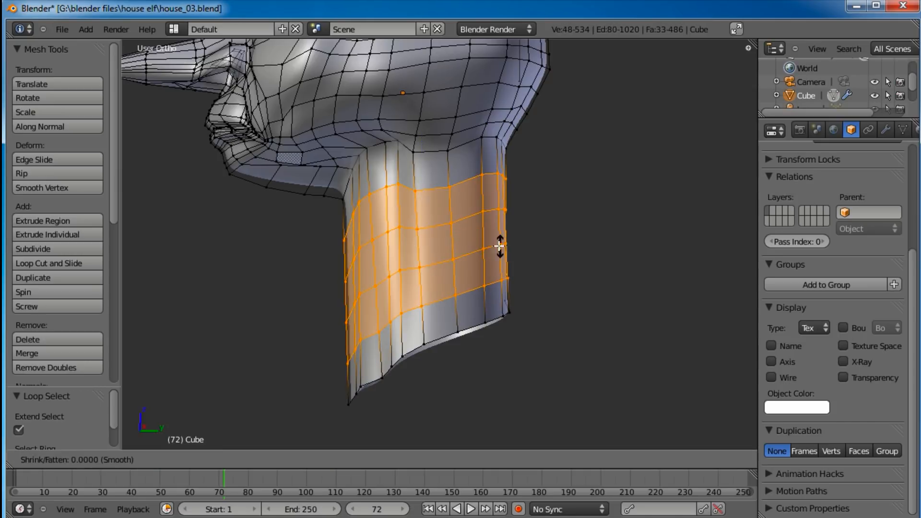
{"action": "left_click", "coordinate": [479, 232]}
Step: Move the neck's middle loops inward along X and scale them down slightly
{"action": "middle_click_drag", "start_coordinate": [480, 232], "coordinate": [527, 241]}
{"action": "left_click_drag", "start_coordinate": [496, 258], "coordinate": [487, 254]}
{"action": "key", "text": "s"}
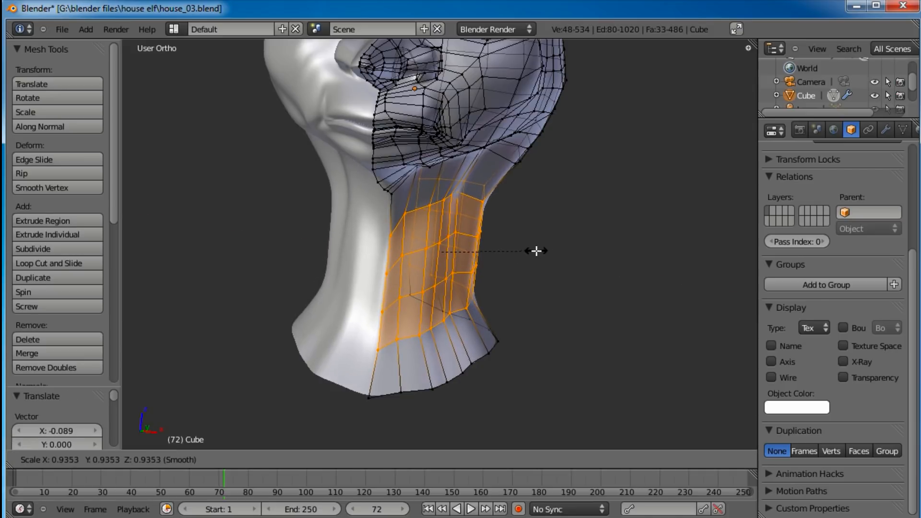
{"action": "left_click", "coordinate": [525, 256]}
{"action": "left_click", "coordinate": [493, 259]}
Step: Shrink the middle of the neck by about 0.026 and stretch it to about 1.2 along Z
{"action": "middle_click_drag", "start_coordinate": [493, 256], "coordinate": [509, 201]}
{"action": "key", "text": "alt+s"}
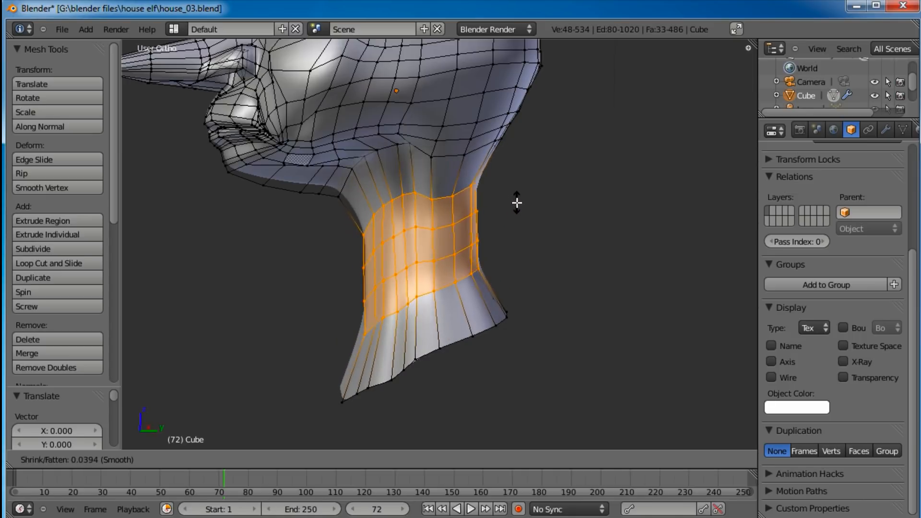
{"action": "left_click", "coordinate": [518, 201]}
{"action": "key", "text": "s"}
{"action": "key", "text": "z"}
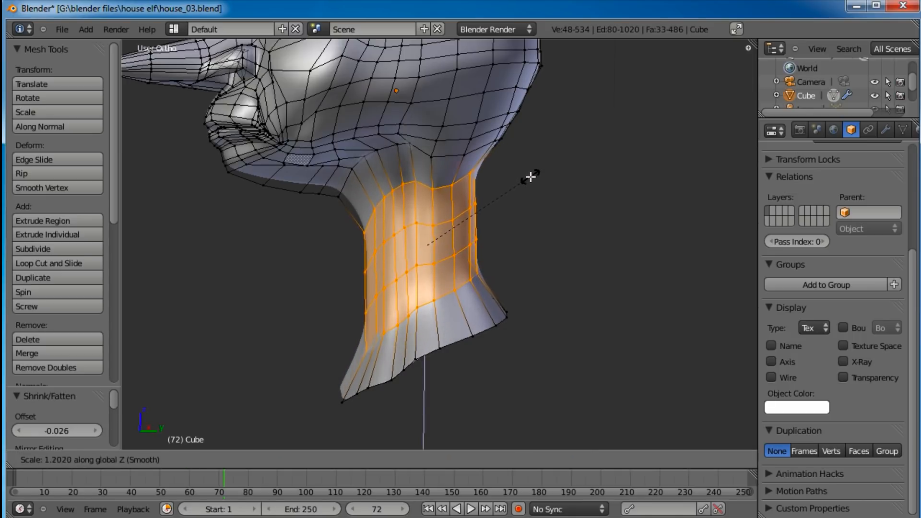
{"action": "left_click", "coordinate": [530, 177]}
Step: Select the neck's two lowest edge loops and move them up and back with a larger proportional falloff
{"action": "scroll", "coordinate": [471, 216], "scroll_direction": "down", "scroll_amount": 3}
{"action": "middle_click_drag", "start_coordinate": [471, 216], "coordinate": [526, 234]}
{"action": "middle_click_drag", "start_coordinate": [466, 242], "coordinate": [516, 268]}
{"action": "key", "text": "KP_3"}
{"action": "scroll", "coordinate": [516, 267], "scroll_direction": "up", "scroll_amount": 2}
{"action": "scroll", "coordinate": [516, 267], "scroll_direction": "up", "scroll_amount": 2}
{"action": "right_click", "coordinate": [487, 317], "text": "alt"}
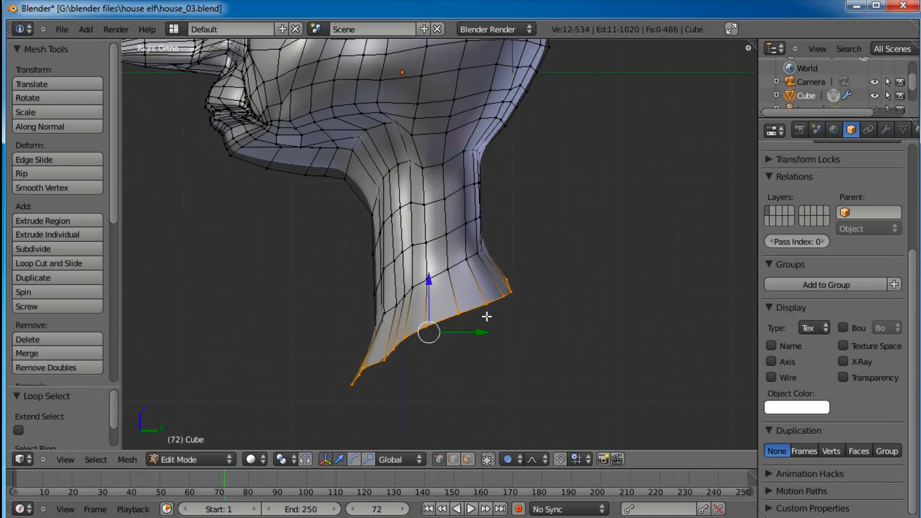
{"action": "right_click", "coordinate": [468, 270], "text": "alt+shift"}
{"action": "key", "text": "g"}
{"action": "scroll", "coordinate": [496, 317], "scroll_direction": "down", "scroll_amount": 7}
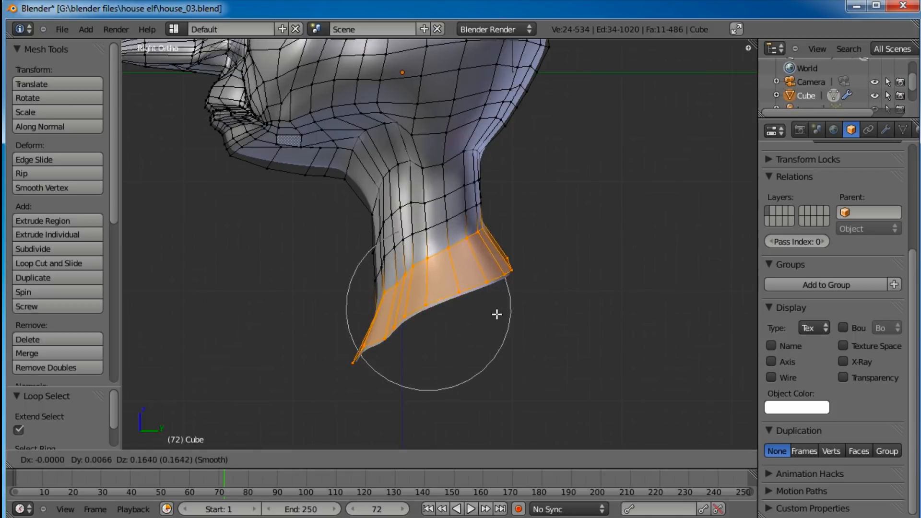
{"action": "left_click", "coordinate": [507, 286]}
Step: Rotate the neck's lower end by about -9°, move it further back, and rotate it another -6.4°
{"action": "key", "text": "r"}
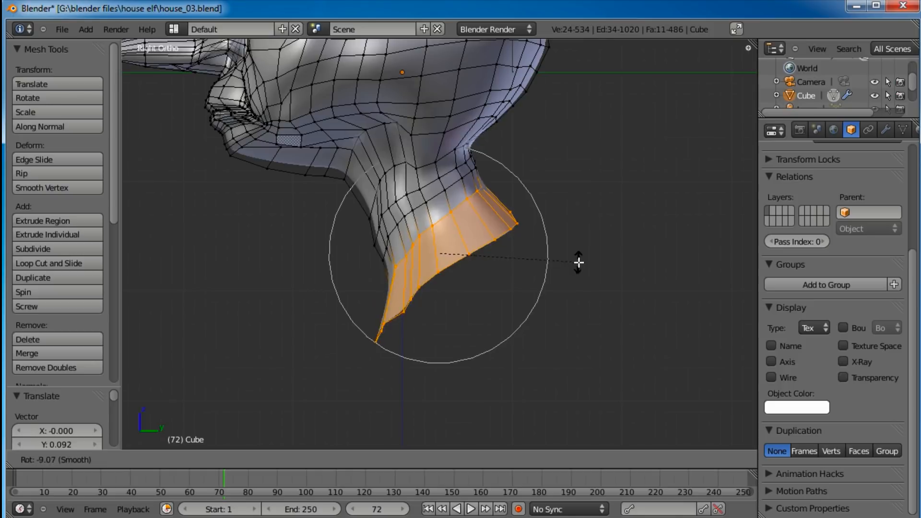
{"action": "left_click", "coordinate": [579, 261]}
{"action": "key", "text": "g"}
{"action": "left_click", "coordinate": [604, 252]}
{"action": "key", "text": "r"}
{"action": "left_click", "coordinate": [599, 239]}
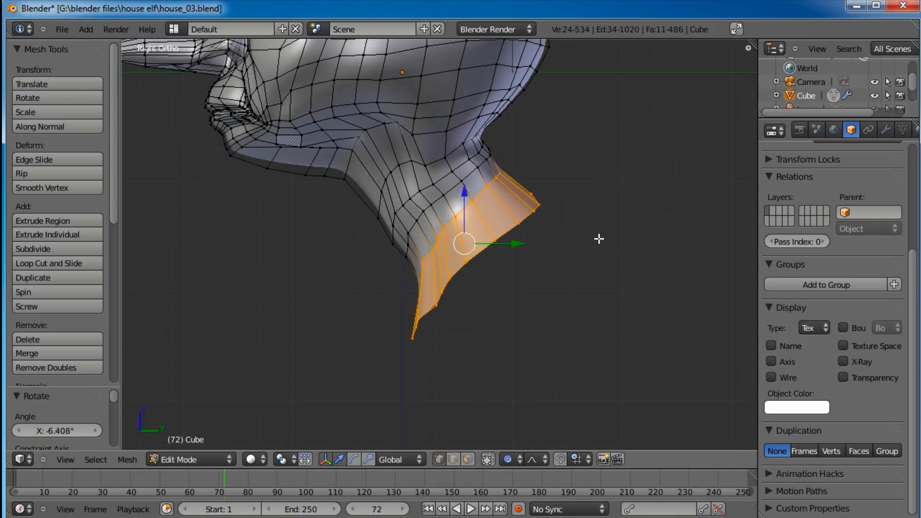
Step: Move the neck's lower end down and forward by about 0.09 along Y
{"action": "scroll", "coordinate": [549, 240], "scroll_direction": "down", "scroll_amount": 2}
{"action": "key", "text": "g"}
{"action": "left_click", "coordinate": [539, 287]}
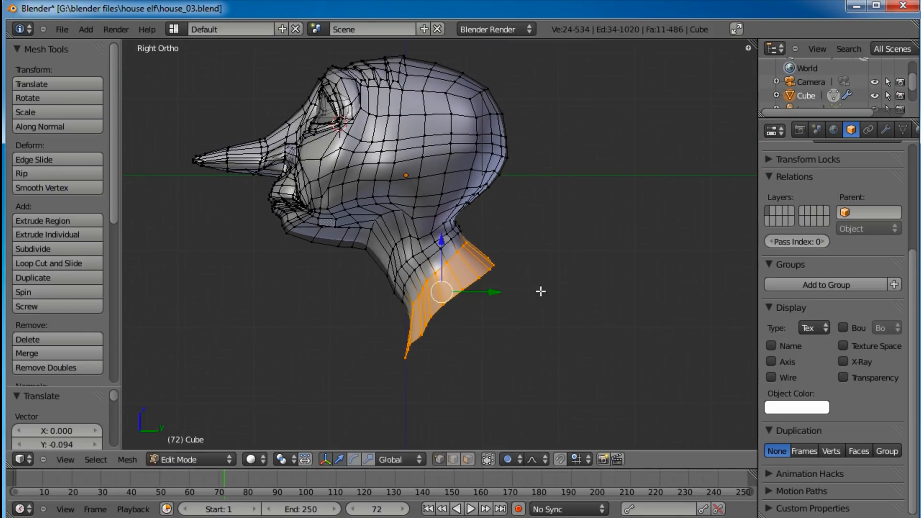
Step: Select only the neck's bottom edge loop, rotate it by about -10° with proportional falloff, and reposition it slightly
{"action": "key", "text": "r"}
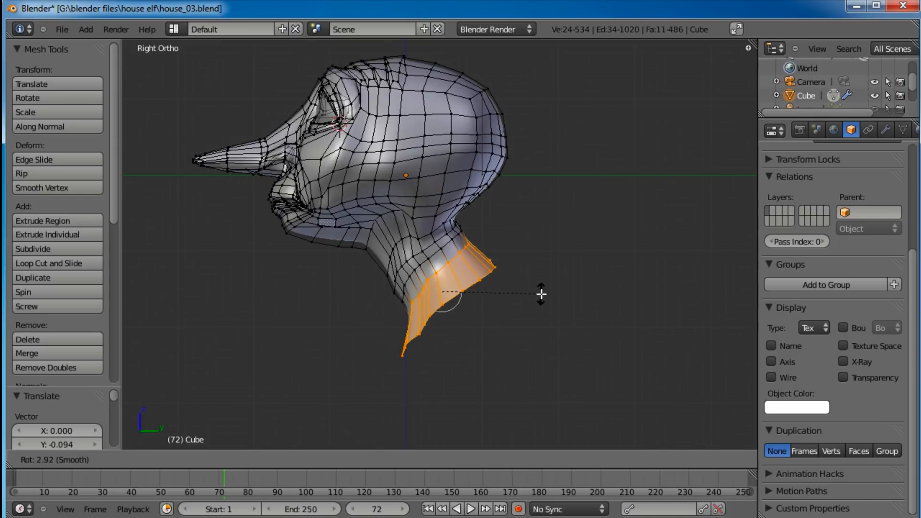
{"action": "right_click", "coordinate": [541, 294]}
{"action": "right_click", "coordinate": [473, 287], "text": "alt"}
{"action": "key", "text": "r"}
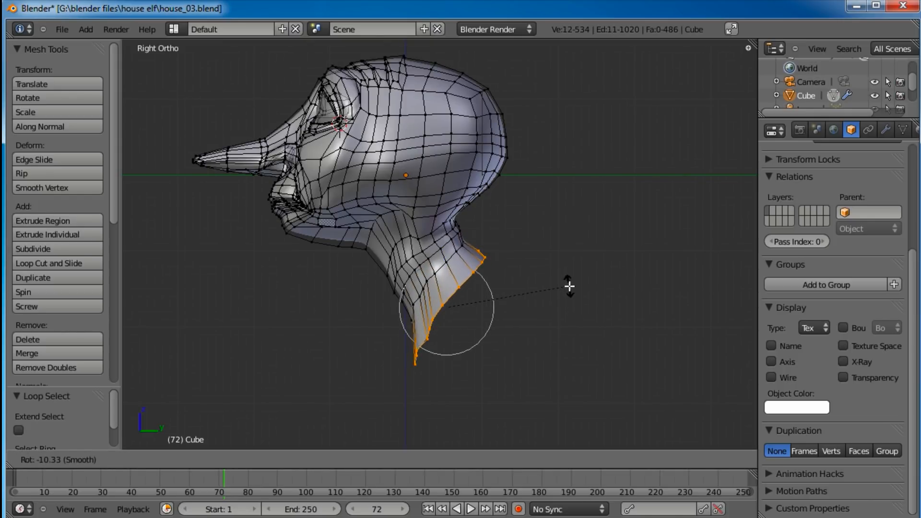
{"action": "scroll", "coordinate": [569, 287], "scroll_direction": "up", "scroll_amount": 1}
{"action": "left_click", "coordinate": [570, 287]}
{"action": "key", "text": "g"}
{"action": "left_click", "coordinate": [562, 286]}
Step: Move two neighbouring vertices on the upper side of the neck by about -0.09 along X and -0.07 along Y
{"action": "scroll", "coordinate": [380, 251], "scroll_direction": "up", "scroll_amount": 3}
{"action": "middle_click_drag", "start_coordinate": [380, 250], "coordinate": [477, 202]}
{"action": "right_click", "coordinate": [478, 212]}
{"action": "right_click", "coordinate": [482, 214], "text": "shift"}
{"action": "key", "text": "g"}
{"action": "scroll", "coordinate": [491, 218], "scroll_direction": "down", "scroll_amount": 3}
{"action": "left_click", "coordinate": [482, 211]}
Step: Pull two neighbouring vertices on the skull's lower outer side inward and slightly up with proportional editing, by about -0.2 along X
{"action": "right_click", "coordinate": [525, 166]}
{"action": "right_click", "coordinate": [529, 174], "text": "shift"}
{"action": "key", "text": "g"}
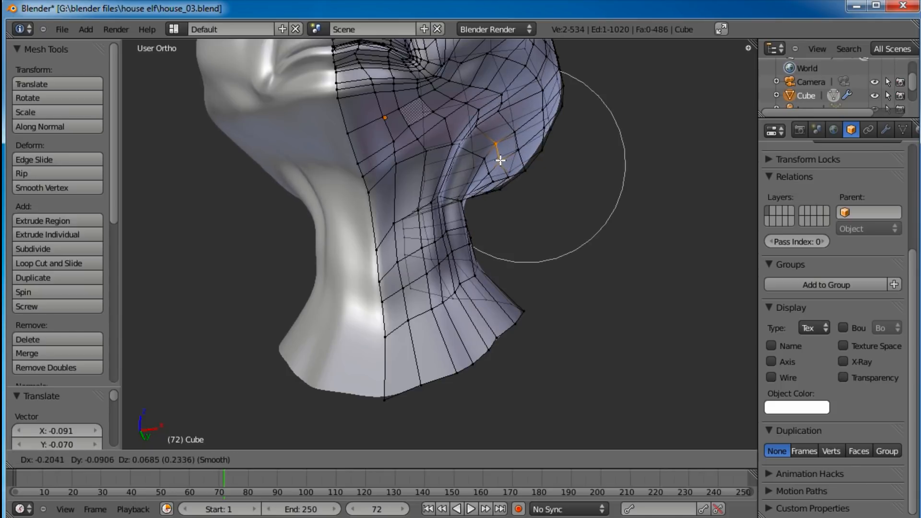
{"action": "left_click", "coordinate": [499, 160]}
Step: Pull two single vertices on the skull's underside, behind the jaw, inward and back, the first by about -0.09 along X
{"action": "middle_click_drag", "start_coordinate": [555, 181], "coordinate": [444, 152]}
{"action": "middle_click_drag", "start_coordinate": [380, 201], "coordinate": [395, 214]}
{"action": "right_click", "coordinate": [385, 173]}
{"action": "key", "text": "g"}
{"action": "left_click", "coordinate": [399, 168]}
{"action": "right_click", "coordinate": [354, 222]}
{"action": "key", "text": "g"}
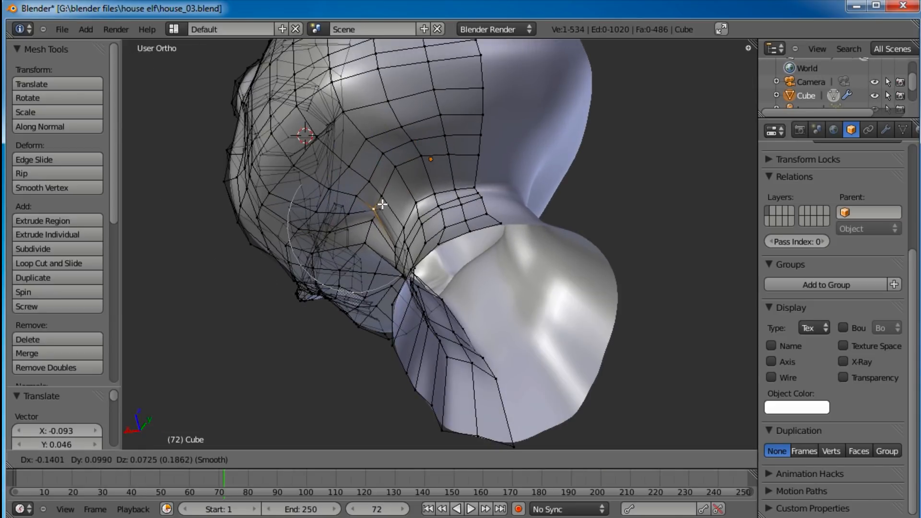
{"action": "left_click", "coordinate": [383, 211]}
Step: Nudge individual vertices at the junction of head and neck to even out the surface
{"action": "middle_click_drag", "start_coordinate": [383, 211], "coordinate": [477, 243]}
{"action": "right_click", "coordinate": [467, 239]}
{"action": "key", "text": "g"}
{"action": "left_click", "coordinate": [467, 242]}
{"action": "right_click", "coordinate": [469, 255]}
{"action": "key", "text": "g"}
{"action": "left_click", "coordinate": [467, 243]}
{"action": "key", "text": "g"}
{"action": "left_click", "coordinate": [463, 244]}
Step: Reposition individual vertices along the side of the lower neck to even out its flare
{"action": "middle_click_drag", "start_coordinate": [531, 259], "coordinate": [513, 323]}
{"action": "right_click", "coordinate": [514, 319], "text": "shift"}
{"action": "key", "text": "g"}
{"action": "left_click", "coordinate": [497, 372]}
{"action": "right_click", "coordinate": [497, 370]}
{"action": "key", "text": "g"}
{"action": "left_click", "coordinate": [489, 347]}
{"action": "scroll", "coordinate": [491, 352], "scroll_direction": "down", "scroll_amount": 1}
{"action": "right_click", "coordinate": [485, 354]}
{"action": "key", "text": "g"}
{"action": "left_click", "coordinate": [484, 346]}
{"action": "middle_click_drag", "start_coordinate": [484, 345], "coordinate": [410, 248]}
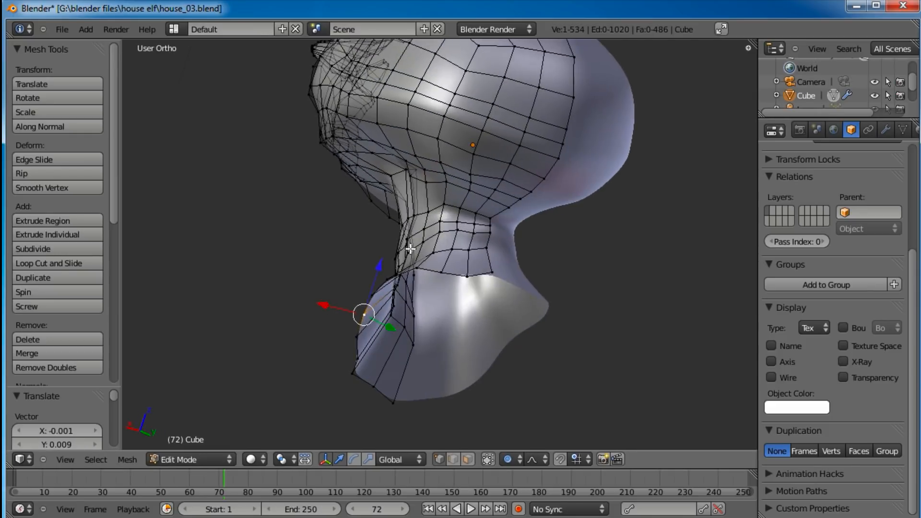
Step: Adjust the position of the vertex where the jaw's underside meets the neck in two small moves
{"action": "right_click", "coordinate": [406, 173]}
{"action": "key", "text": "g"}
{"action": "left_click", "coordinate": [413, 179]}
{"action": "key", "text": "g"}
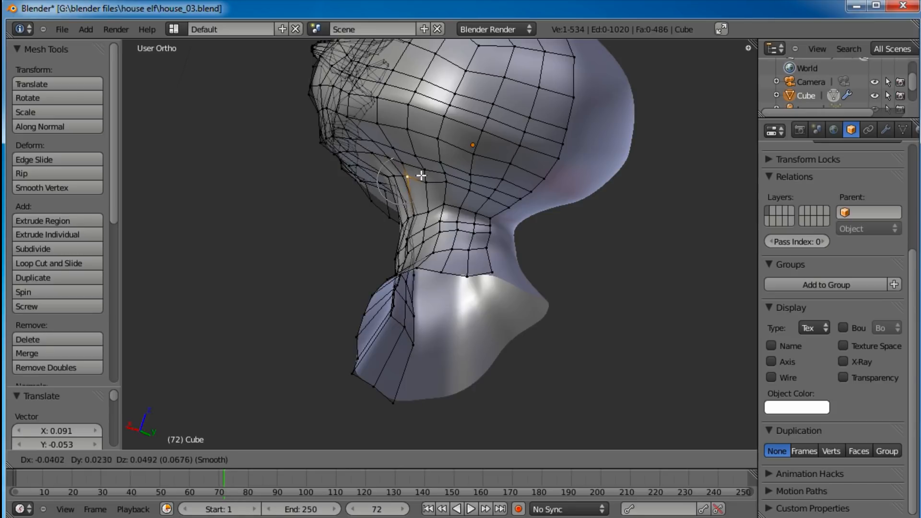
{"action": "left_click", "coordinate": [415, 196]}
{"action": "right_click", "coordinate": [416, 213]}
{"action": "key", "text": "g"}
{"action": "right_click", "coordinate": [417, 208]}
Step: Select four adjacent edge loops around the neck, smooth their vertices twice, and return to Sculpt Mode
{"action": "middle_click_drag", "start_coordinate": [417, 207], "coordinate": [529, 254]}
{"action": "right_click", "coordinate": [425, 215], "text": "alt+shift"}
{"action": "right_click", "coordinate": [421, 236], "text": "alt+shift"}
{"action": "right_click", "coordinate": [432, 252], "text": "alt+shift"}
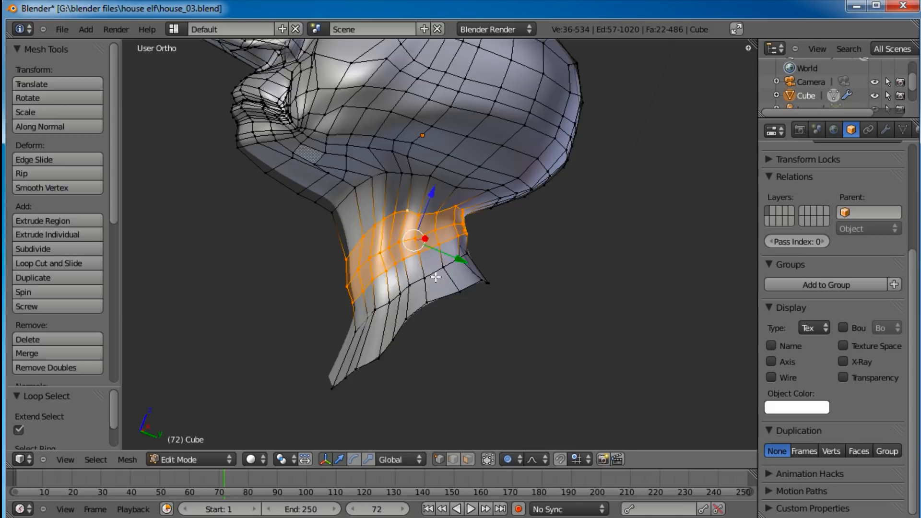
{"action": "right_click", "coordinate": [434, 274], "text": "alt+shift"}
{"action": "middle_click_drag", "start_coordinate": [434, 274], "coordinate": [488, 272]}
{"action": "key", "text": "w"}
{"action": "left_click", "coordinate": [474, 270]}
{"action": "key", "text": "w"}
{"action": "left_click", "coordinate": [473, 272]}
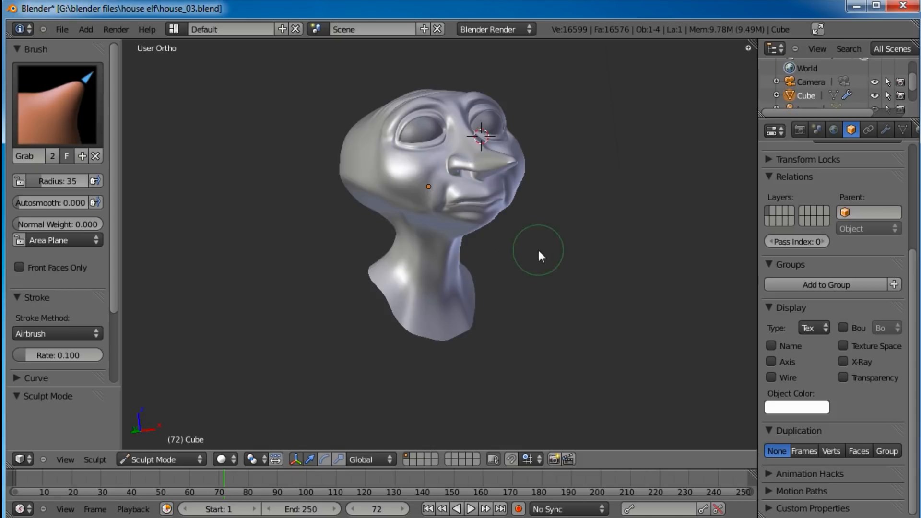
Step: Save the file, overwriting house_03.blend
{"action": "mouse_move", "coordinate": [539, 254]}
{"action": "middle_mouse_down"}
{"action": "mouse_move", "coordinate": [494, 261]}
{"action": "mouse_move", "coordinate": [482, 234]}
{"action": "middle_mouse_up"}
{"action": "key", "text": "ctrl+s"}
{"action": "left_click", "coordinate": [482, 229]}
Step: Examine the whole head and neck from the side, above, behind and below to judge the overall shape
{"action": "scroll", "coordinate": [483, 228], "scroll_direction": "up", "scroll_amount": 4}
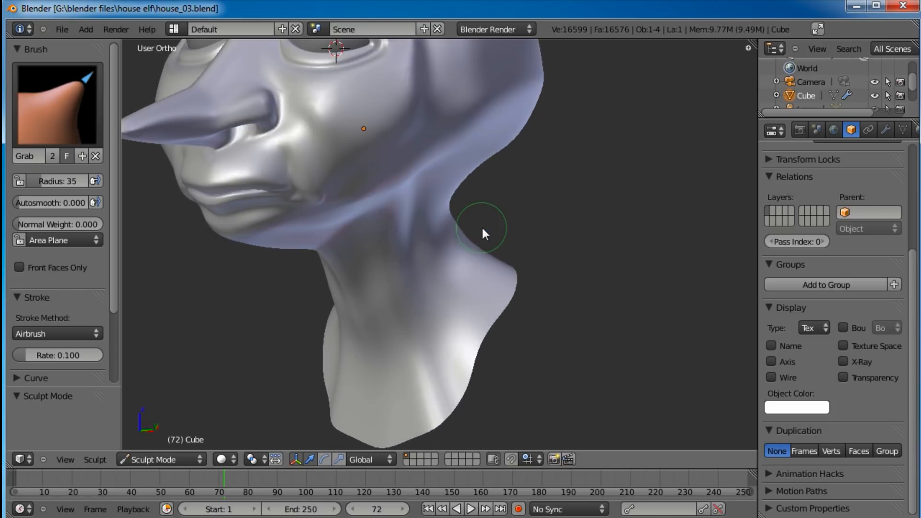
{"action": "key", "text": "Home"}
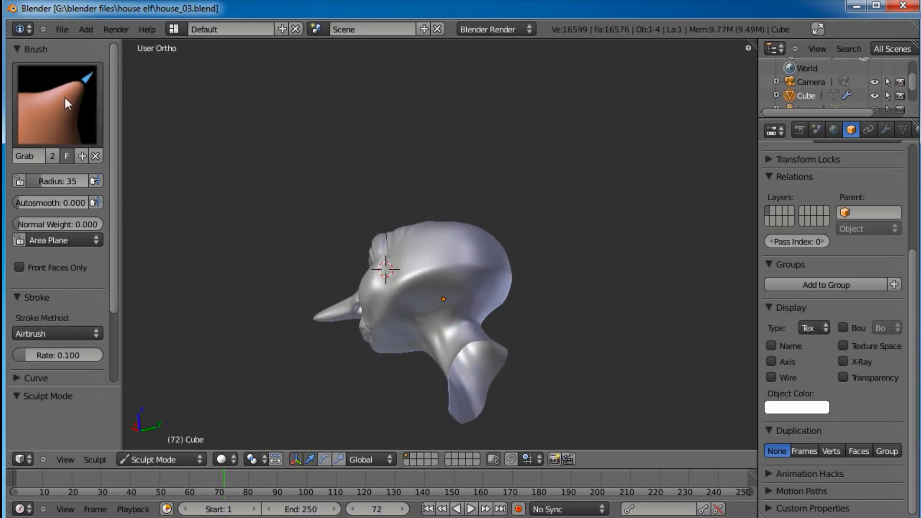
{"action": "middle_click_drag", "start_coordinate": [603, 327], "coordinate": [431, 265]}
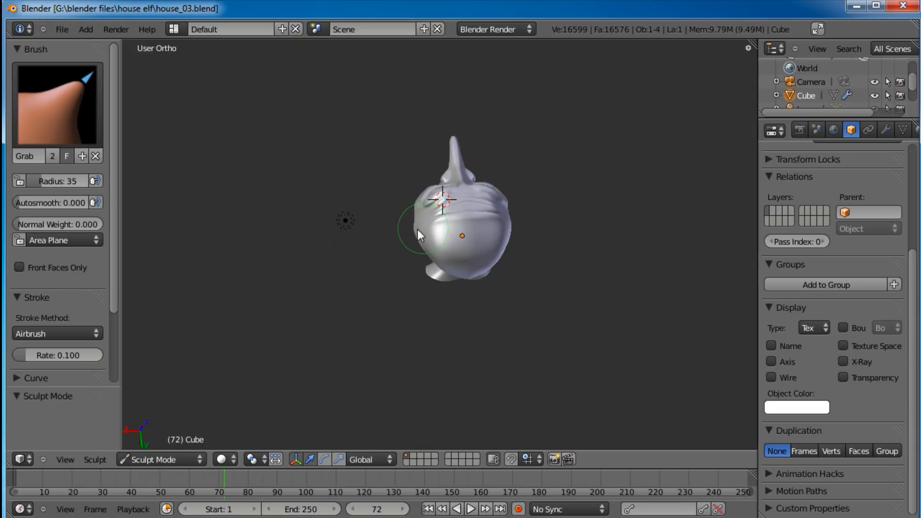
{"action": "middle_click_drag", "start_coordinate": [416, 231], "coordinate": [392, 364]}
{"action": "scroll", "coordinate": [557, 267], "scroll_direction": "up", "scroll_amount": 3}
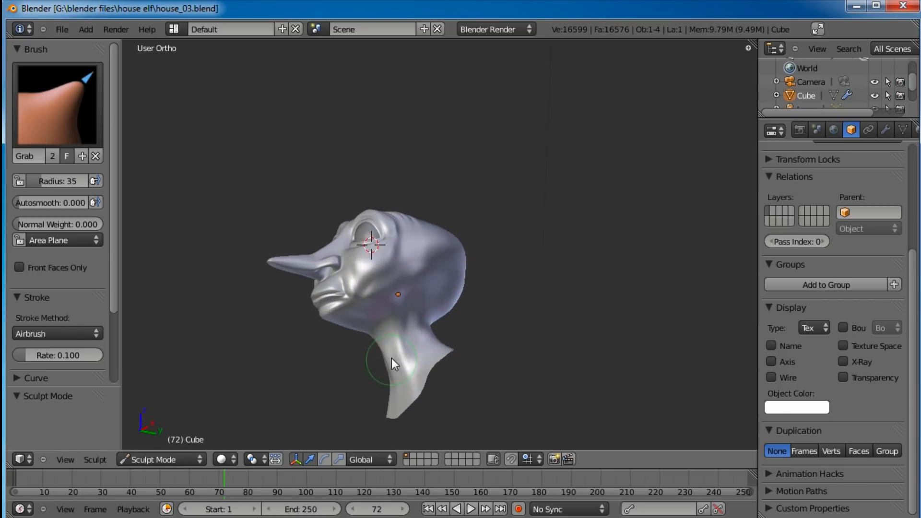
{"action": "middle_click_drag", "start_coordinate": [477, 290], "coordinate": [495, 318]}
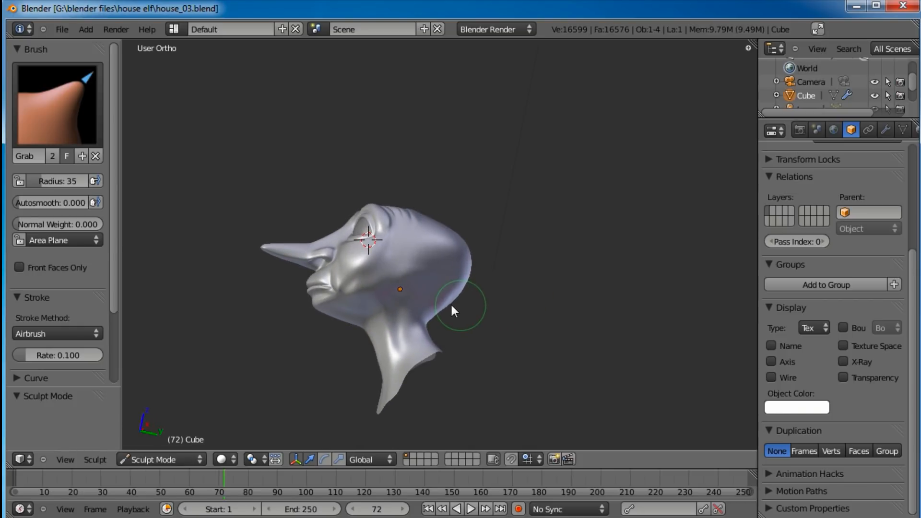
{"action": "middle_click_drag", "start_coordinate": [459, 237], "coordinate": [399, 336]}
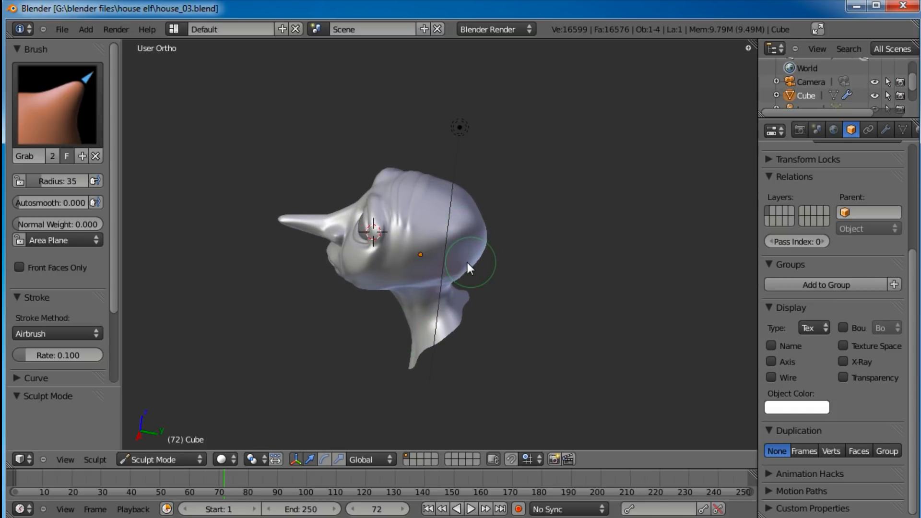
{"action": "middle_click_drag", "start_coordinate": [423, 272], "coordinate": [627, 288]}
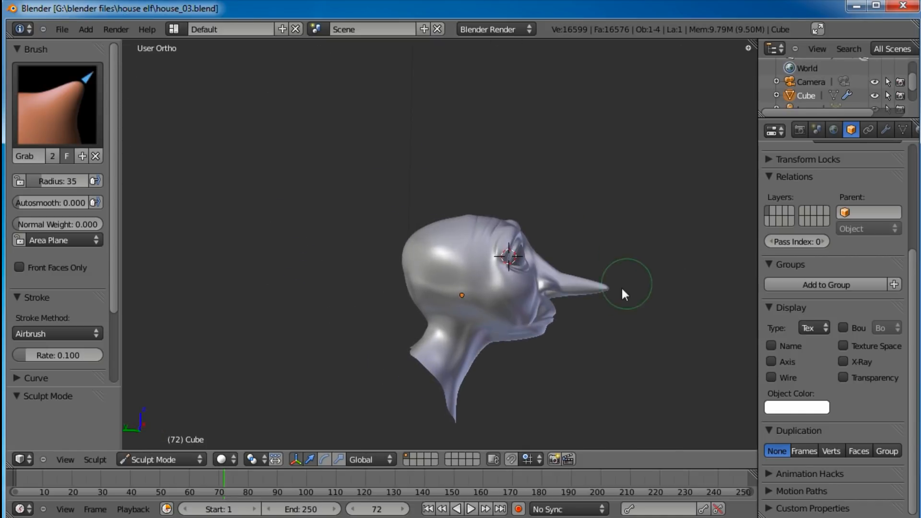
Step: Adjust the side of the face and cheek with short Grab brush strokes at radius 35
{"action": "scroll", "coordinate": [630, 292], "scroll_direction": "up", "scroll_amount": 4}
{"action": "middle_click_drag", "start_coordinate": [572, 274], "coordinate": [415, 270], "text": "shift"}
{"action": "scroll", "coordinate": [485, 283], "scroll_direction": "up", "scroll_amount": 2}
{"action": "mouse_move", "coordinate": [491, 298]}
{"action": "left_mouse_down"}
{"action": "mouse_move", "coordinate": [522, 309]}
{"action": "mouse_move", "coordinate": [480, 281]}
{"action": "mouse_move", "coordinate": [508, 302]}
{"action": "left_mouse_up"}
{"action": "scroll", "coordinate": [512, 300], "scroll_direction": "down", "scroll_amount": 3}
{"action": "middle_click_drag", "start_coordinate": [509, 297], "coordinate": [444, 306]}
{"action": "left_click_drag", "start_coordinate": [476, 295], "coordinate": [473, 296]}
{"action": "mouse_move", "coordinate": [458, 313]}
{"action": "left_mouse_down"}
{"action": "mouse_move", "coordinate": [448, 315]}
{"action": "mouse_move", "coordinate": [460, 305]}
{"action": "left_mouse_up"}
Step: Undo the outward pull on the lower cheek, push it slightly inward with Grab, and reshape the jaw's underside
{"action": "middle_click_drag", "start_coordinate": [422, 279], "coordinate": [433, 263]}
{"action": "middle_click_drag", "start_coordinate": [467, 298], "coordinate": [473, 291]}
{"action": "left_click_drag", "start_coordinate": [440, 331], "coordinate": [450, 326]}
{"action": "key", "text": "ctrl+z"}
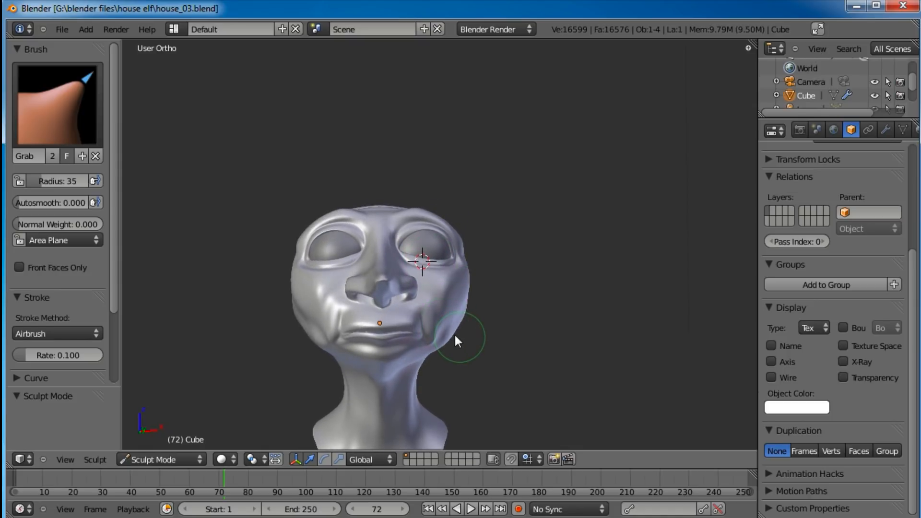
{"action": "mouse_move", "coordinate": [455, 335]}
{"action": "middle_mouse_down"}
{"action": "mouse_move", "coordinate": [409, 312]}
{"action": "mouse_move", "coordinate": [484, 327]}
{"action": "mouse_move", "coordinate": [434, 349]}
{"action": "mouse_move", "coordinate": [445, 331]}
{"action": "mouse_move", "coordinate": [473, 321]}
{"action": "middle_mouse_up"}
{"action": "left_click_drag", "start_coordinate": [450, 328], "coordinate": [443, 333]}
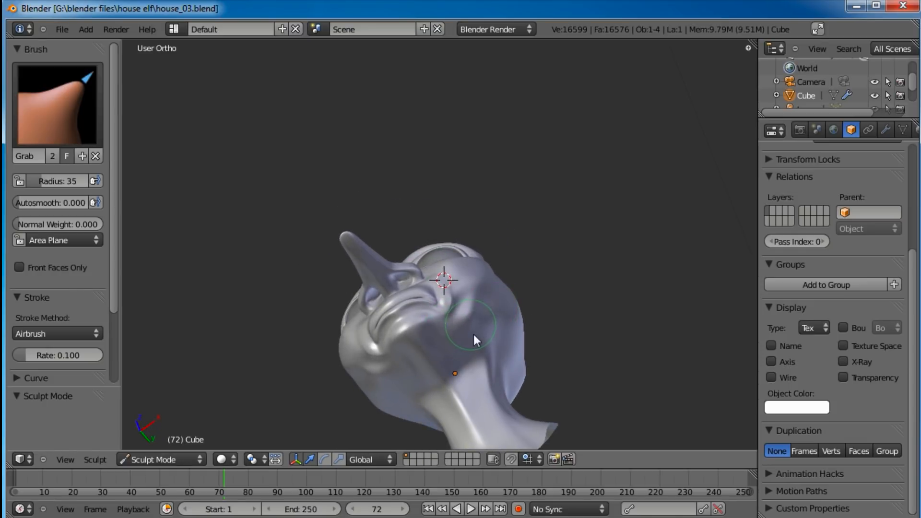
{"action": "mouse_move", "coordinate": [473, 350]}
{"action": "middle_mouse_down"}
{"action": "mouse_move", "coordinate": [541, 379]}
{"action": "mouse_move", "coordinate": [353, 353]}
{"action": "mouse_move", "coordinate": [451, 312]}
{"action": "mouse_move", "coordinate": [399, 292]}
{"action": "middle_mouse_up"}
{"action": "left_click_drag", "start_coordinate": [430, 379], "coordinate": [396, 362]}
Step: Reshape the profile beneath the chin with short Grab strokes and pull the upper throat slightly forward
{"action": "middle_click_drag", "start_coordinate": [401, 365], "coordinate": [441, 291]}
{"action": "mouse_move", "coordinate": [459, 333]}
{"action": "middle_mouse_down"}
{"action": "mouse_move", "coordinate": [543, 286]}
{"action": "mouse_move", "coordinate": [473, 266]}
{"action": "mouse_move", "coordinate": [472, 297]}
{"action": "middle_mouse_up"}
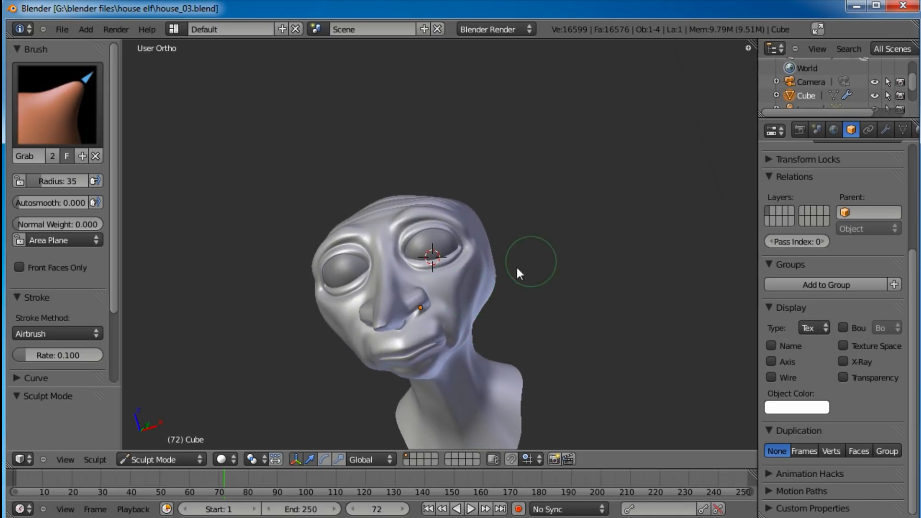
{"action": "middle_click_drag", "start_coordinate": [531, 265], "coordinate": [497, 288]}
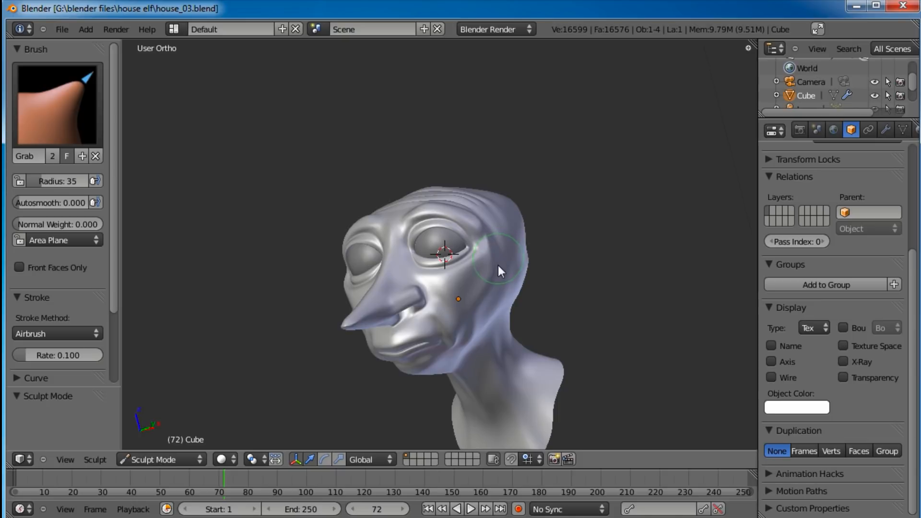
{"action": "mouse_move", "coordinate": [427, 249]}
{"action": "middle_mouse_down"}
{"action": "mouse_move", "coordinate": [407, 284]}
{"action": "mouse_move", "coordinate": [485, 255]}
{"action": "mouse_move", "coordinate": [480, 319]}
{"action": "mouse_move", "coordinate": [459, 343]}
{"action": "mouse_move", "coordinate": [402, 276]}
{"action": "mouse_move", "coordinate": [468, 256]}
{"action": "mouse_move", "coordinate": [423, 240]}
{"action": "mouse_move", "coordinate": [436, 265]}
{"action": "middle_mouse_up"}
{"action": "mouse_move", "coordinate": [522, 353]}
{"action": "middle_mouse_down"}
{"action": "mouse_move", "coordinate": [471, 283]}
{"action": "mouse_move", "coordinate": [480, 336]}
{"action": "mouse_move", "coordinate": [502, 292]}
{"action": "mouse_move", "coordinate": [485, 326]}
{"action": "mouse_move", "coordinate": [404, 350]}
{"action": "middle_mouse_up"}
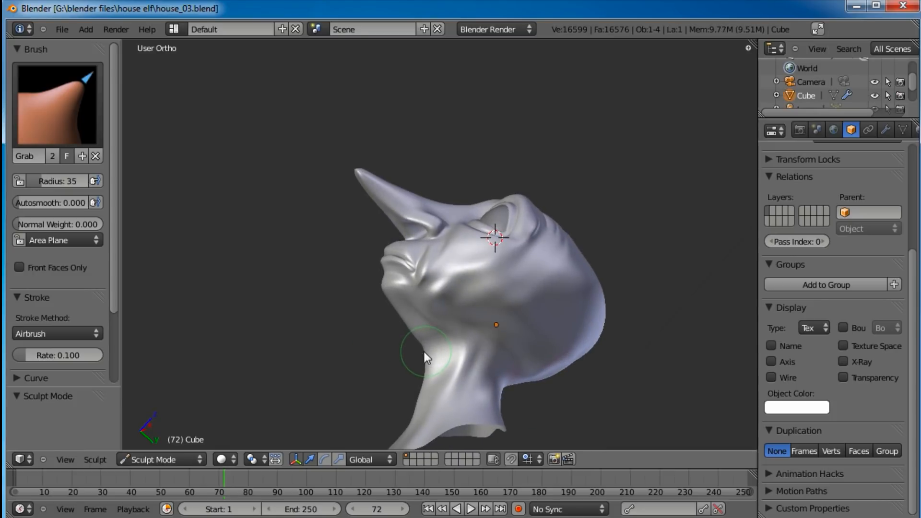
{"action": "scroll", "coordinate": [394, 303], "scroll_direction": "up", "scroll_amount": 4}
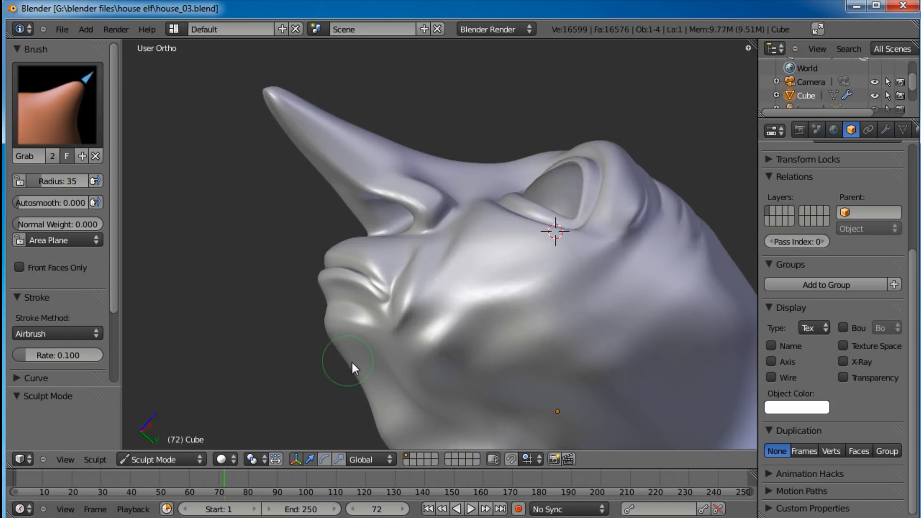
{"action": "left_click_drag", "start_coordinate": [364, 363], "coordinate": [366, 365]}
{"action": "left_click_drag", "start_coordinate": [368, 370], "coordinate": [377, 365]}
{"action": "mouse_move", "coordinate": [372, 411]}
{"action": "left_mouse_down"}
{"action": "mouse_move", "coordinate": [381, 407]}
{"action": "mouse_move", "coordinate": [372, 396]}
{"action": "left_mouse_up"}
{"action": "middle_click_drag", "start_coordinate": [372, 396], "coordinate": [390, 318]}
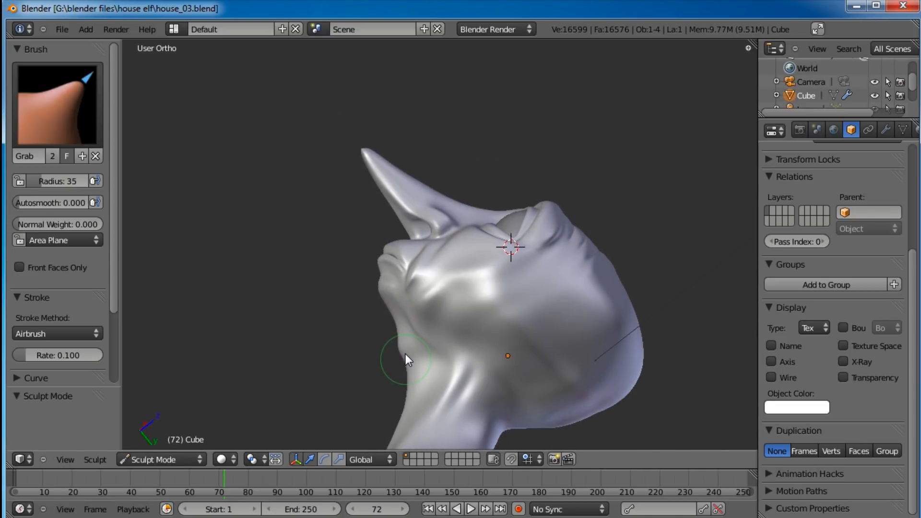
{"action": "left_click_drag", "start_coordinate": [410, 383], "coordinate": [404, 381]}
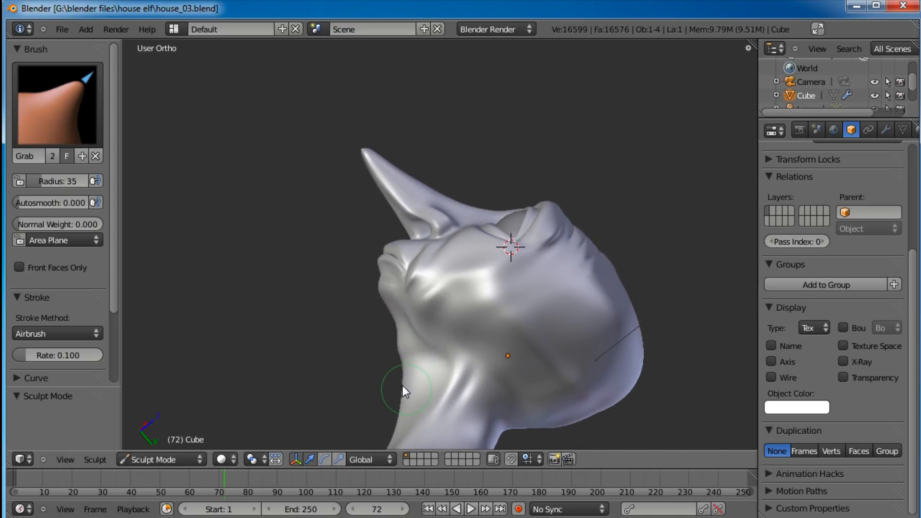
Step: Nudge the cheek behind the mouth slightly up and back with the Grab brush
{"action": "middle_click_drag", "start_coordinate": [402, 385], "coordinate": [478, 289]}
{"action": "middle_click_drag", "start_coordinate": [478, 352], "coordinate": [553, 348]}
{"action": "scroll", "coordinate": [453, 307], "scroll_direction": "up", "scroll_amount": 2}
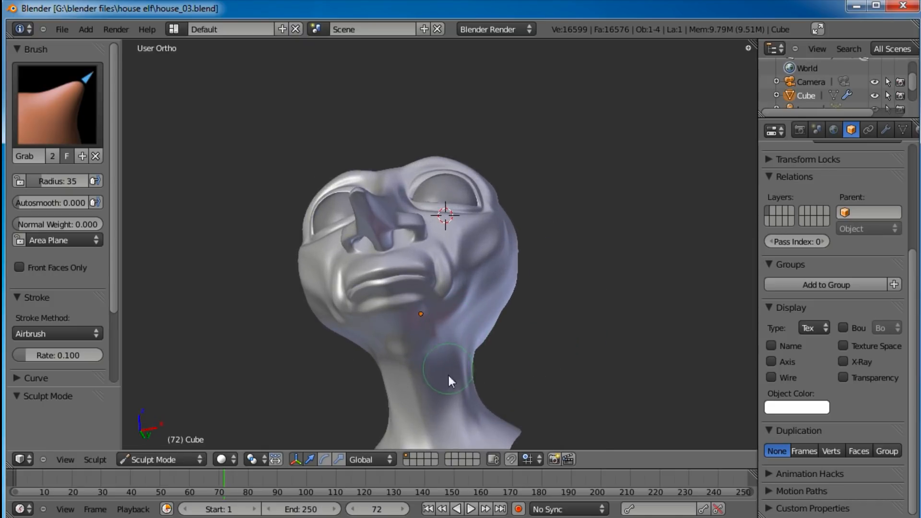
{"action": "middle_click_drag", "start_coordinate": [502, 385], "coordinate": [446, 294]}
{"action": "middle_click_drag", "start_coordinate": [382, 319], "coordinate": [446, 278]}
{"action": "middle_click_drag", "start_coordinate": [501, 239], "coordinate": [487, 252]}
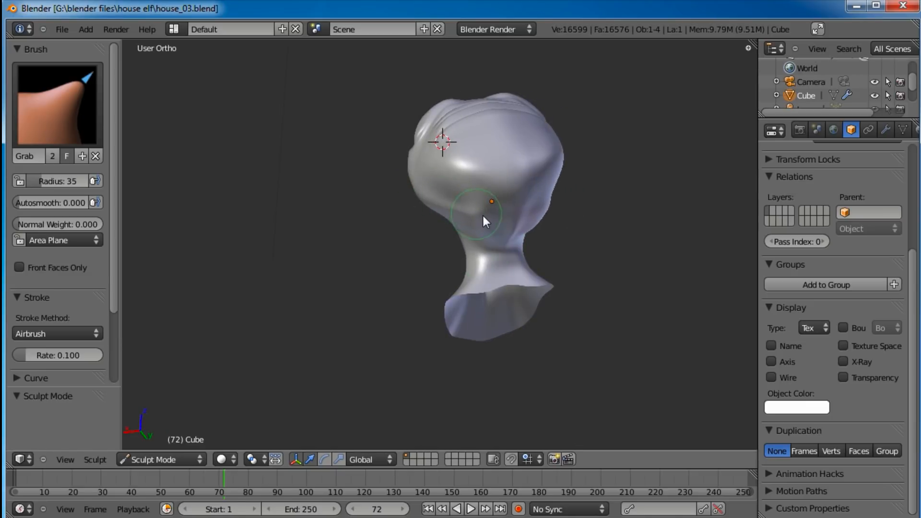
{"action": "middle_click_drag", "start_coordinate": [488, 217], "coordinate": [487, 326]}
{"action": "scroll", "coordinate": [486, 326], "scroll_direction": "up", "scroll_amount": 2}
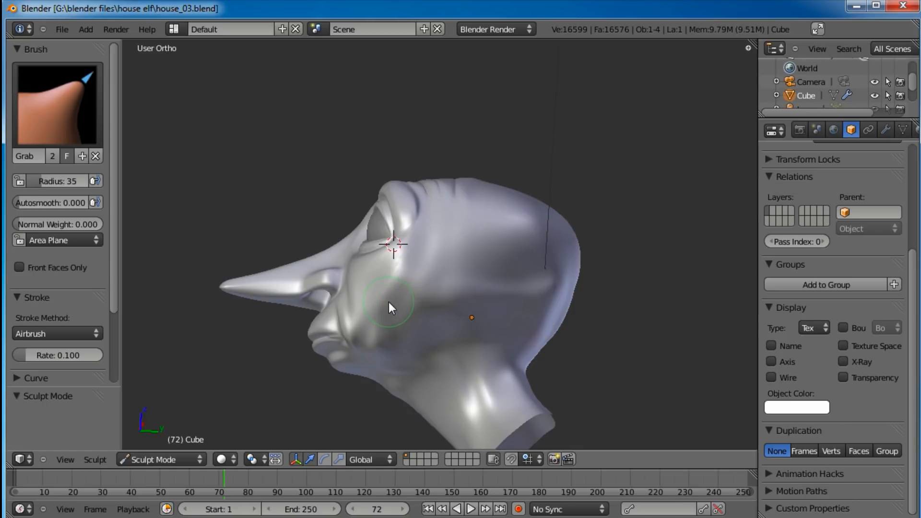
{"action": "left_click_drag", "start_coordinate": [380, 314], "coordinate": [386, 309]}
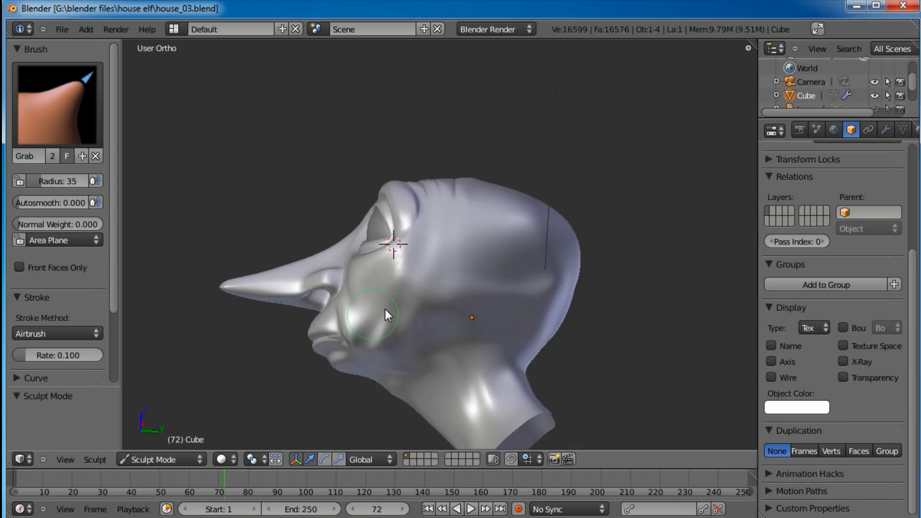
Step: Check the head from the front and save the reshaped head over house_03.blend
{"action": "middle_click_drag", "start_coordinate": [387, 280], "coordinate": [547, 189]}
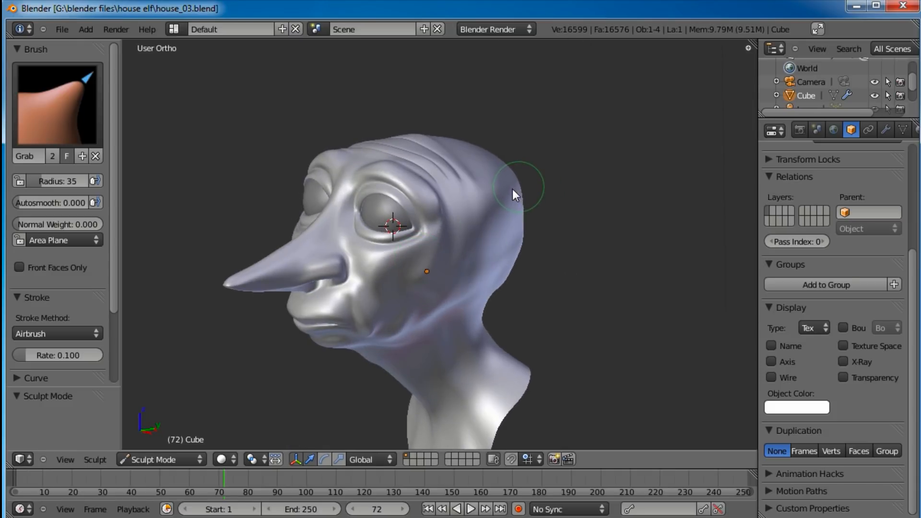
{"action": "scroll", "coordinate": [509, 232], "scroll_direction": "down", "scroll_amount": 2}
{"action": "middle_click_drag", "start_coordinate": [511, 240], "coordinate": [542, 249]}
{"action": "middle_click_drag", "start_coordinate": [525, 283], "coordinate": [520, 220], "text": "shift"}
{"action": "key", "text": "ctrl+s"}
{"action": "left_click", "coordinate": [526, 225]}
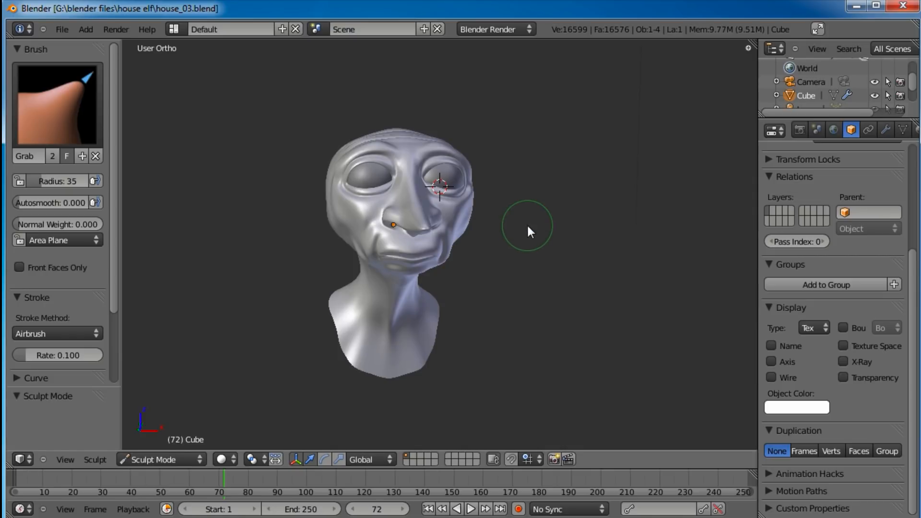